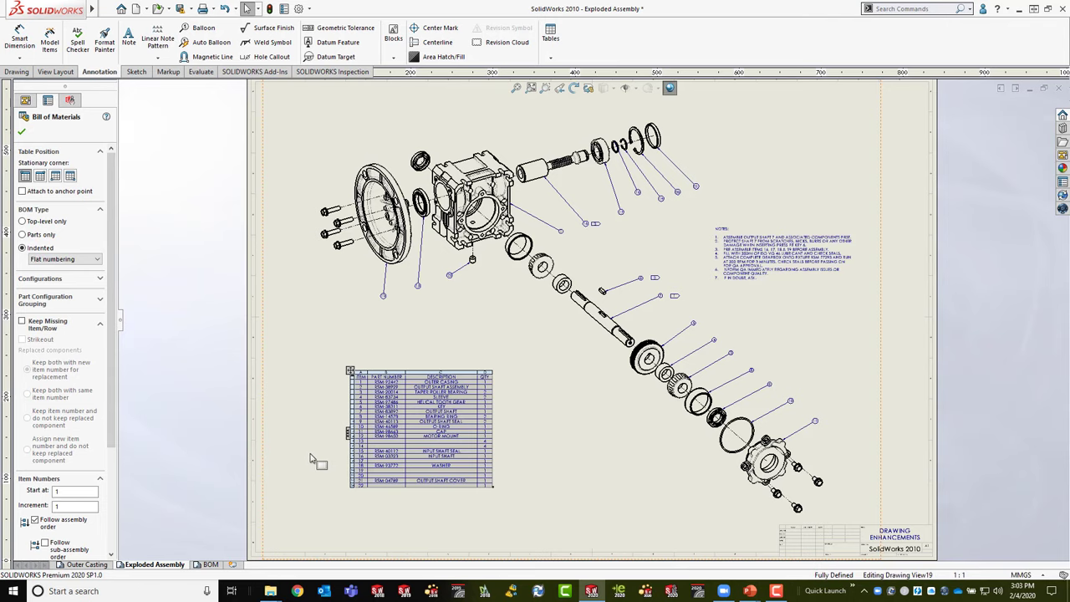
Step: Move the bill of materials table slightly to the left on the Exploded Assembly sheet
{"action": "left_click", "coordinate": [310, 458]}
{"action": "scroll", "coordinate": [338, 443], "scroll_direction": "down", "scroll_amount": 5}
{"action": "scroll", "coordinate": [437, 434], "scroll_direction": "down", "scroll_amount": 4}
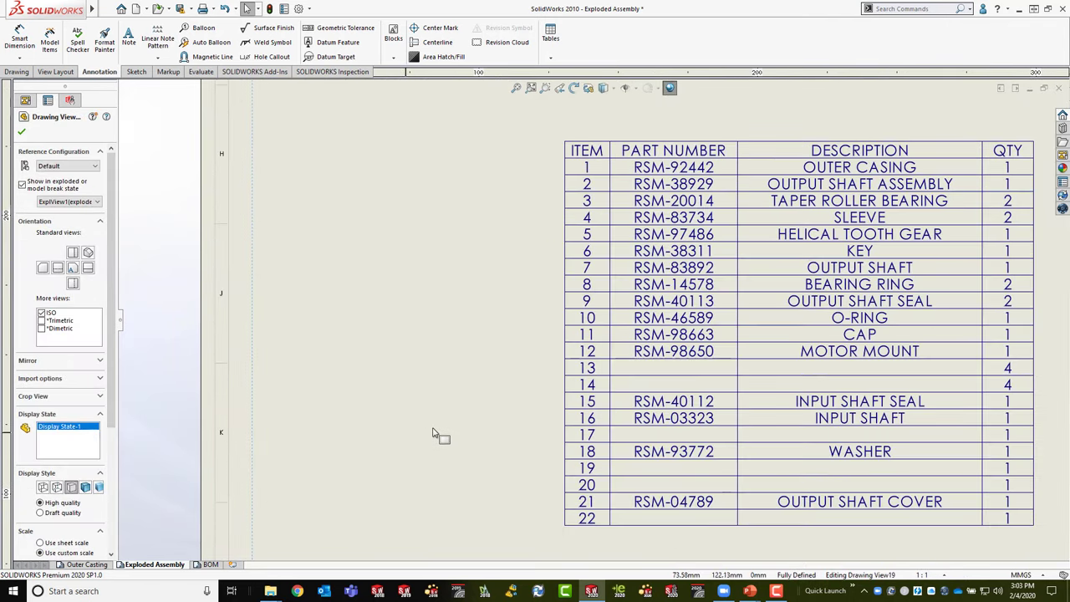
{"action": "left_click", "coordinate": [570, 360]}
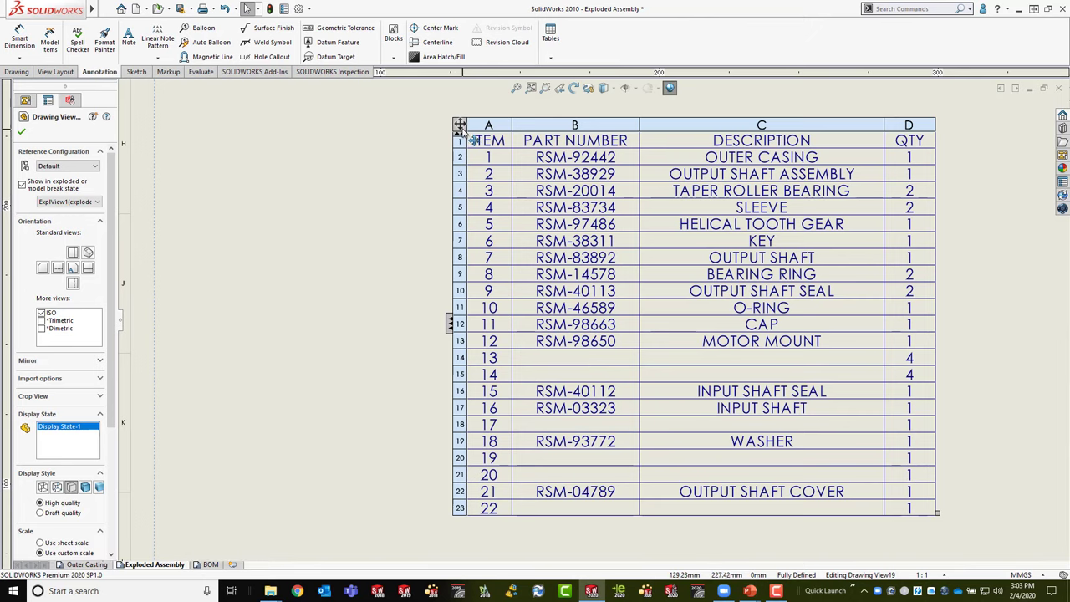
{"action": "left_click", "coordinate": [410, 144]}
{"action": "mouse_move", "coordinate": [409, 144]}
{"action": "left_mouse_down"}
{"action": "mouse_move", "coordinate": [484, 143]}
{"action": "mouse_move", "coordinate": [428, 125]}
{"action": "mouse_move", "coordinate": [401, 131]}
{"action": "mouse_move", "coordinate": [395, 113]}
{"action": "left_mouse_up"}
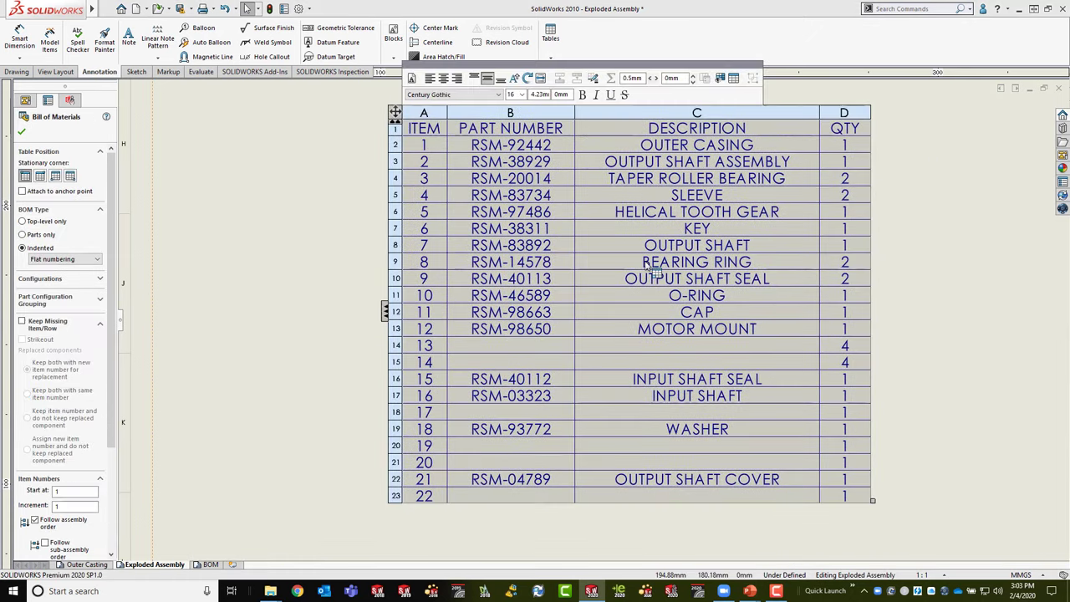
{"action": "mouse_move", "coordinate": [708, 331]}
{"action": "left_mouse_down"}
{"action": "mouse_move", "coordinate": [711, 390]}
{"action": "mouse_move", "coordinate": [815, 347]}
{"action": "mouse_move", "coordinate": [736, 358]}
{"action": "mouse_move", "coordinate": [721, 334]}
{"action": "mouse_move", "coordinate": [712, 338]}
{"action": "left_mouse_up"}
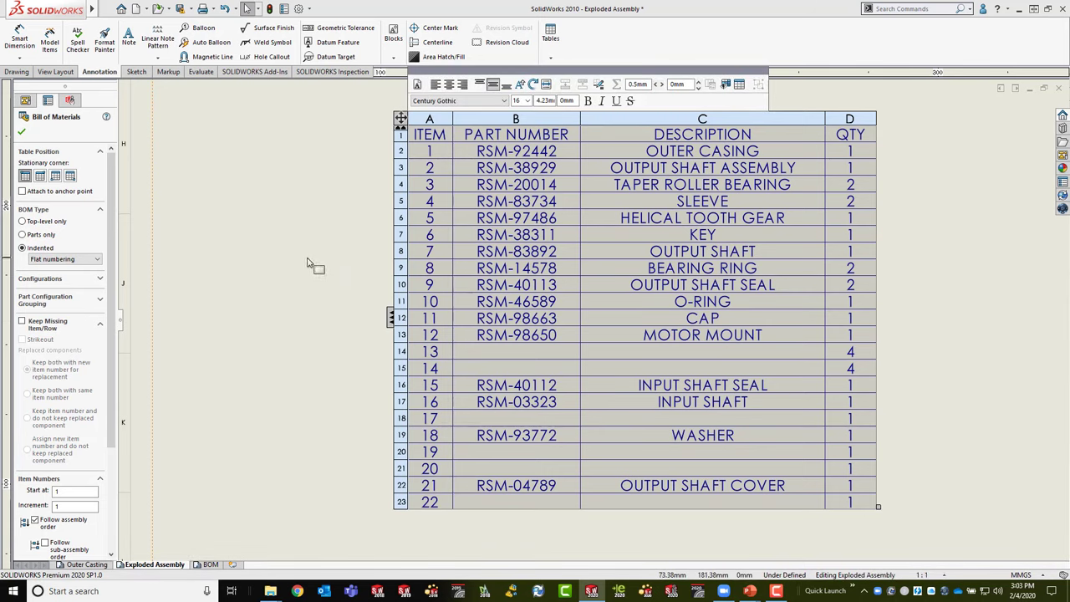
Step: Expand the bill of materials' assembly structure column and preview the components of several rows, including items 9, 12, 13, 16 and 6
{"action": "left_click", "coordinate": [391, 320]}
{"action": "mouse_move", "coordinate": [390, 324]}
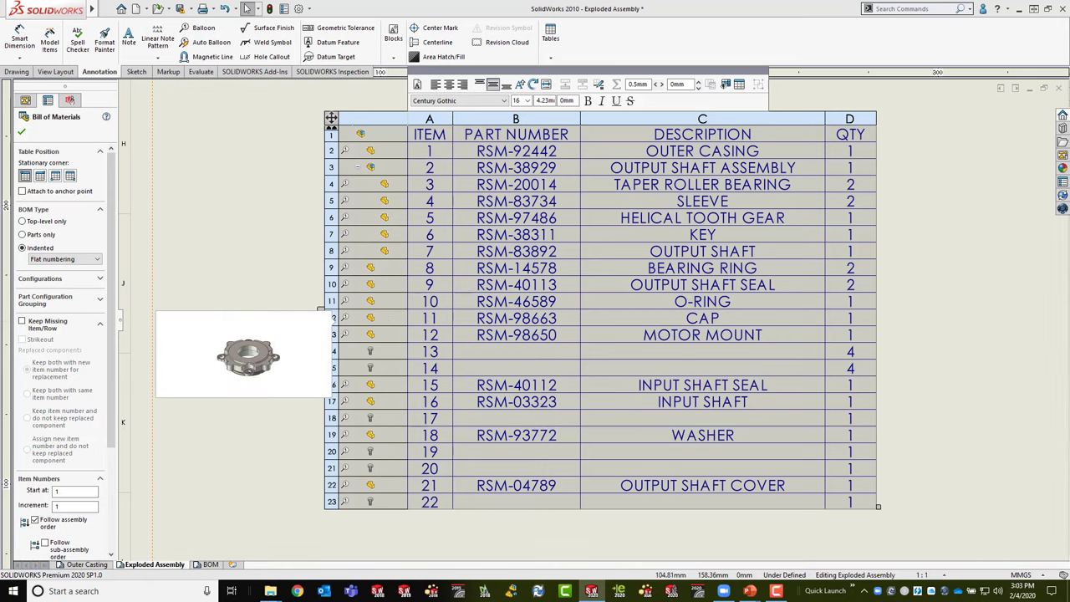
{"action": "mouse_move", "coordinate": [375, 286]}
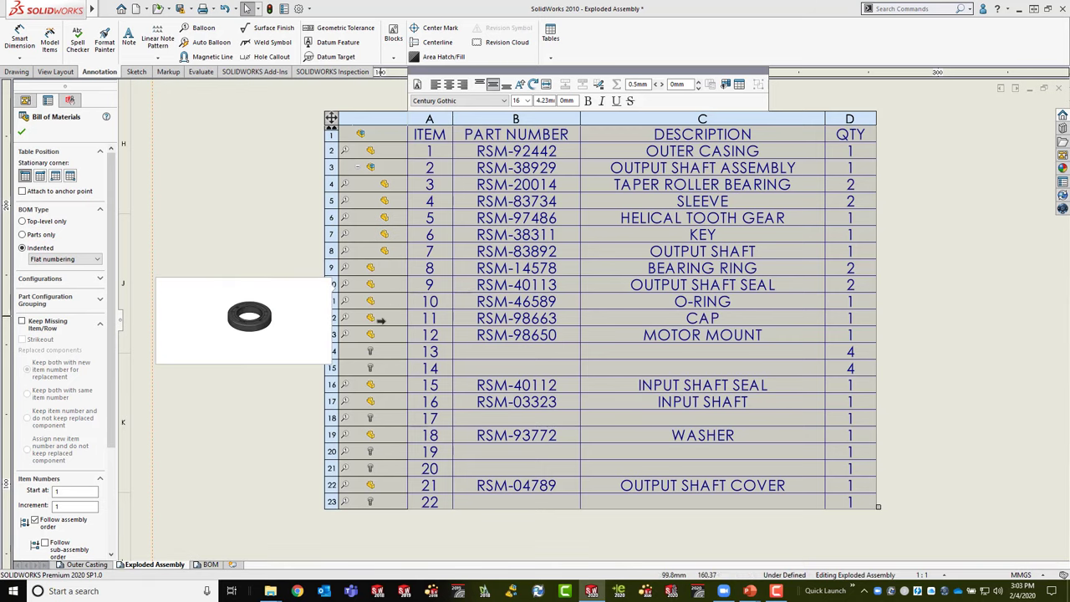
{"action": "mouse_move", "coordinate": [376, 408]}
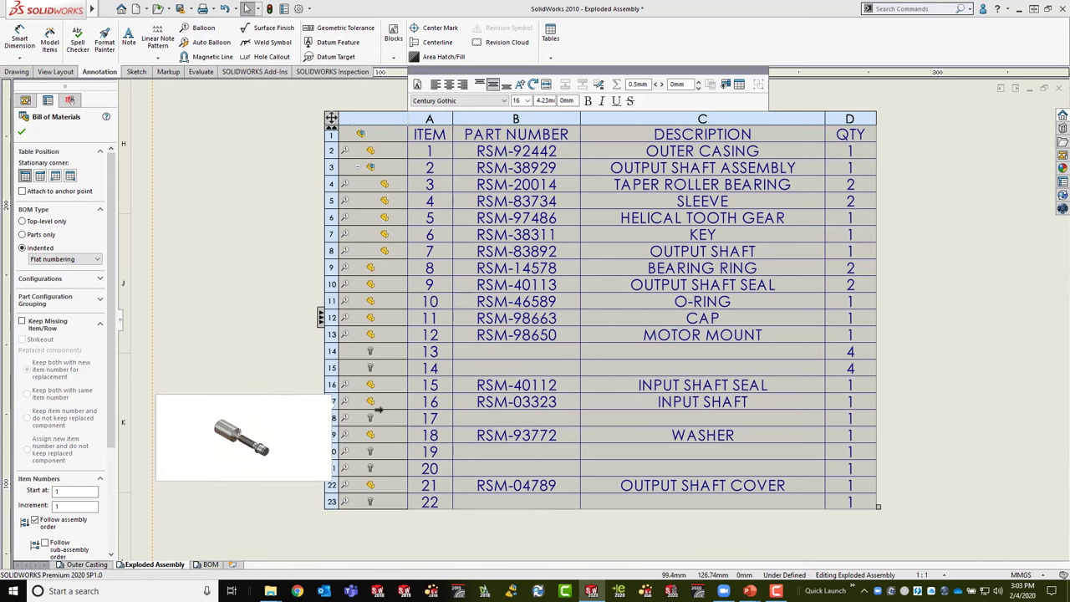
{"action": "scroll", "coordinate": [343, 389], "scroll_direction": "down", "scroll_amount": 3}
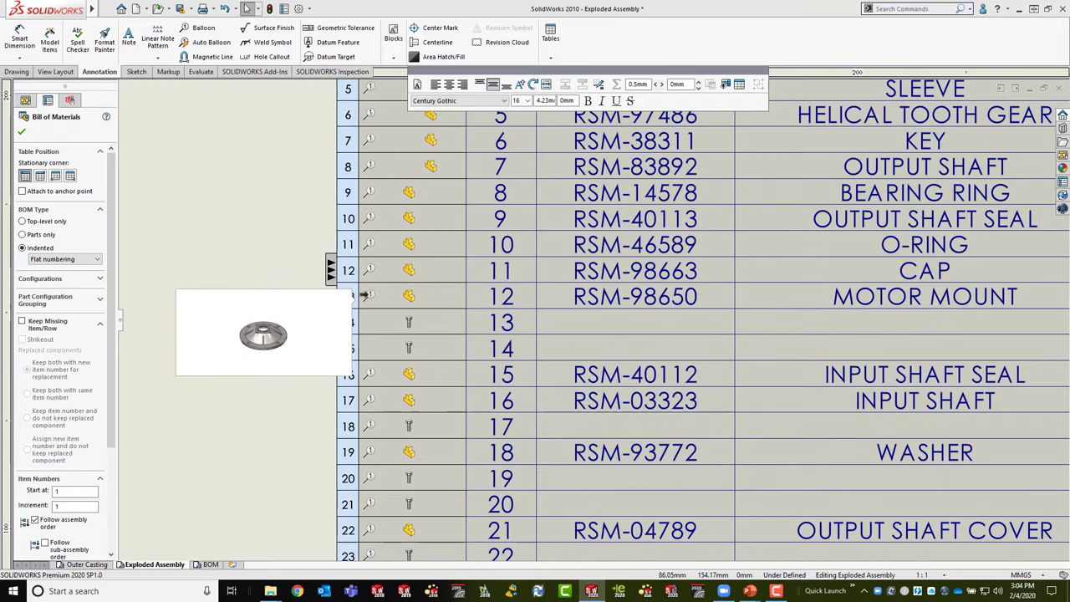
{"action": "mouse_move", "coordinate": [369, 337]}
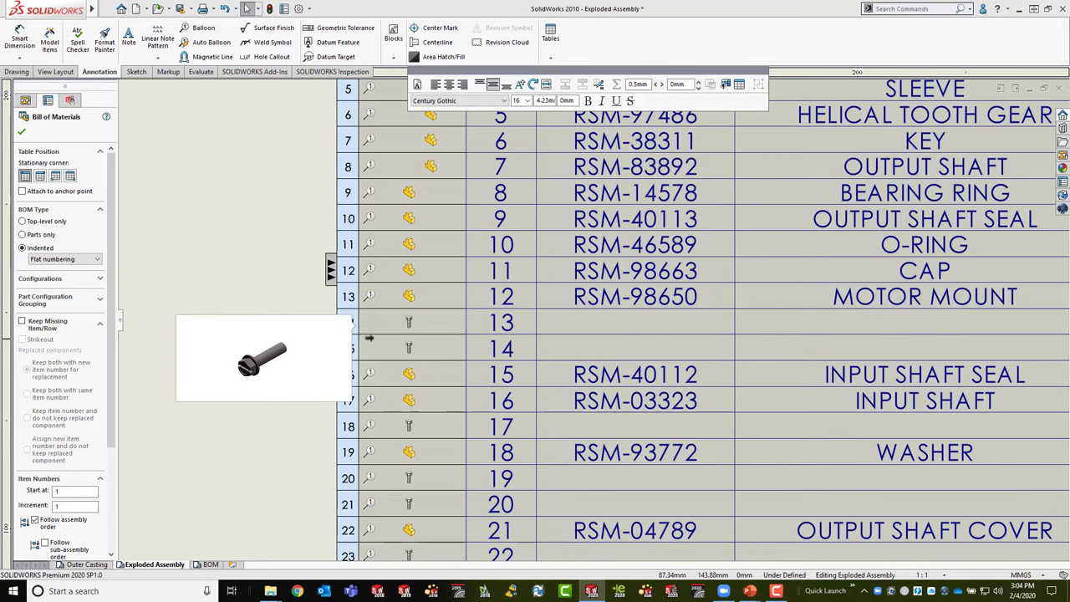
{"action": "mouse_move", "coordinate": [365, 137]}
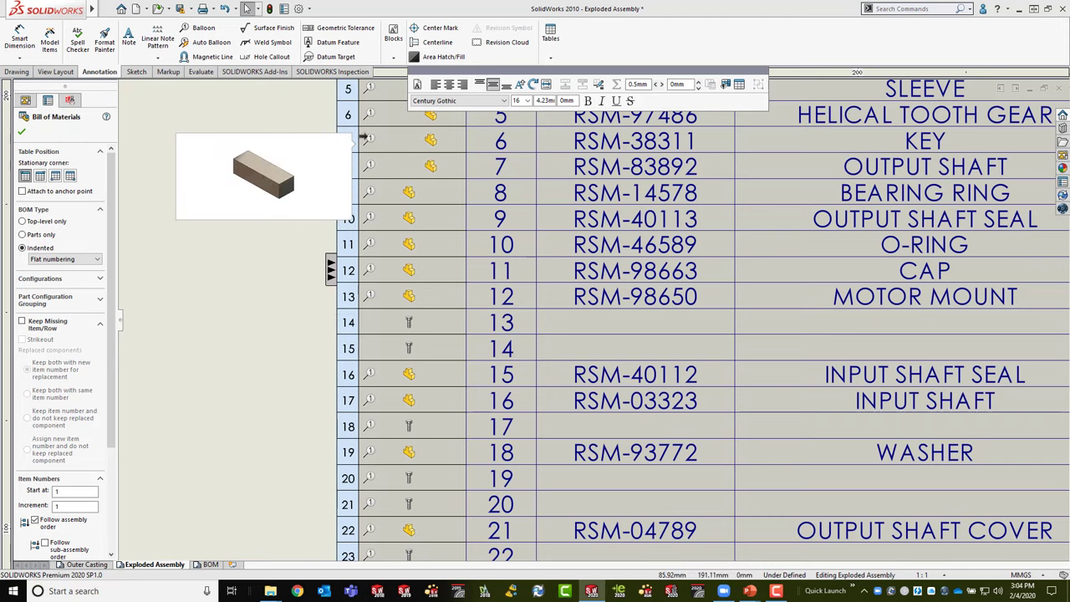
Step: Select the item 13 row in the bill of materials to locate its components in the exploded view
{"action": "scroll", "coordinate": [561, 296], "scroll_direction": "up", "scroll_amount": 4}
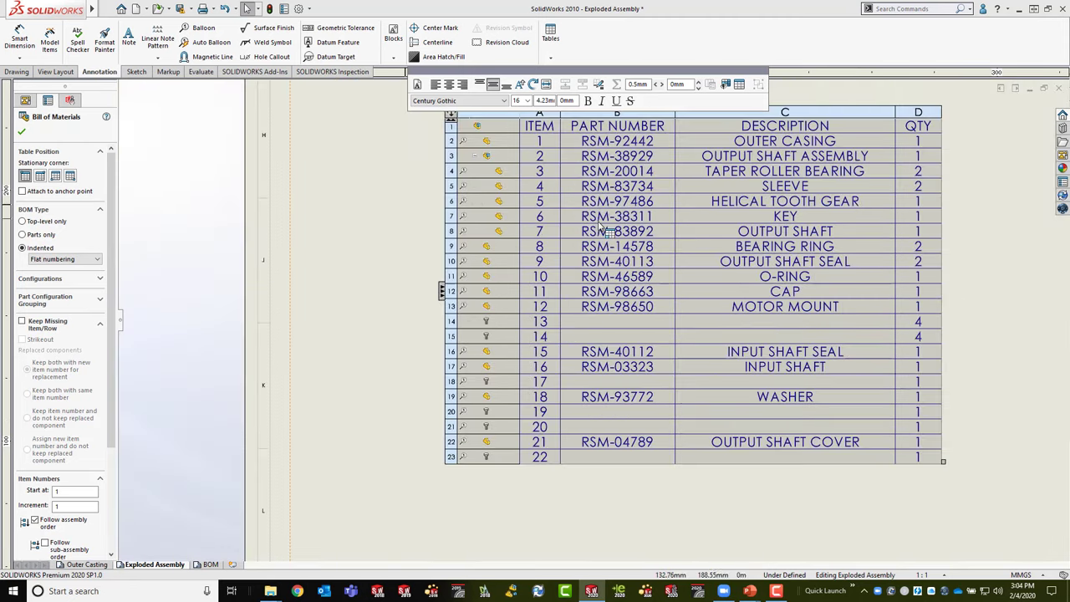
{"action": "scroll", "coordinate": [561, 295], "scroll_direction": "up", "scroll_amount": 5}
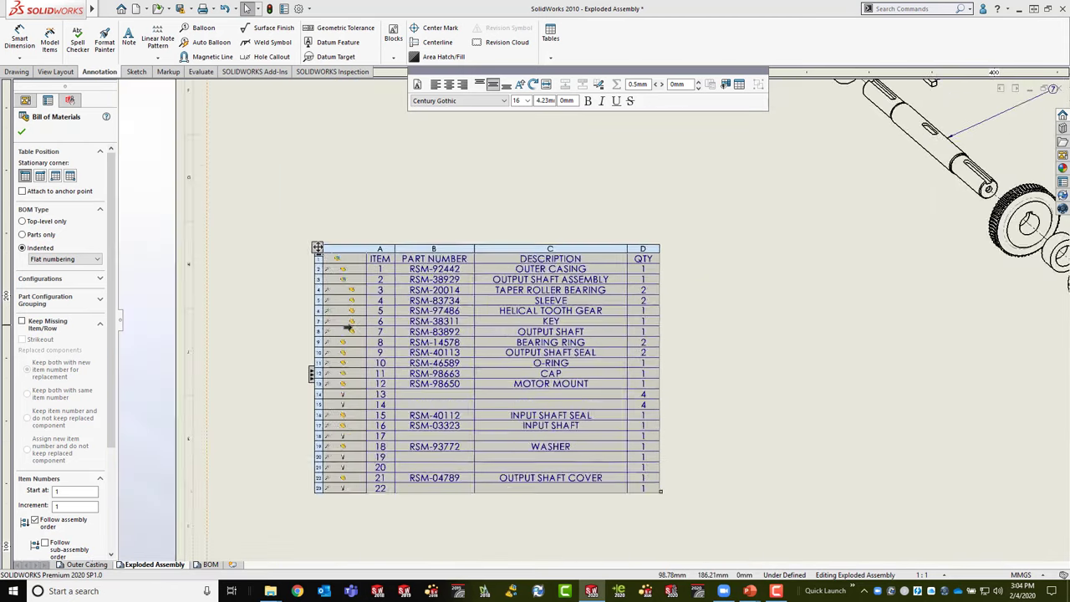
{"action": "mouse_move", "coordinate": [417, 347]}
{"action": "middle_mouse_down"}
{"action": "mouse_move", "coordinate": [411, 362]}
{"action": "mouse_move", "coordinate": [367, 370]}
{"action": "middle_mouse_up"}
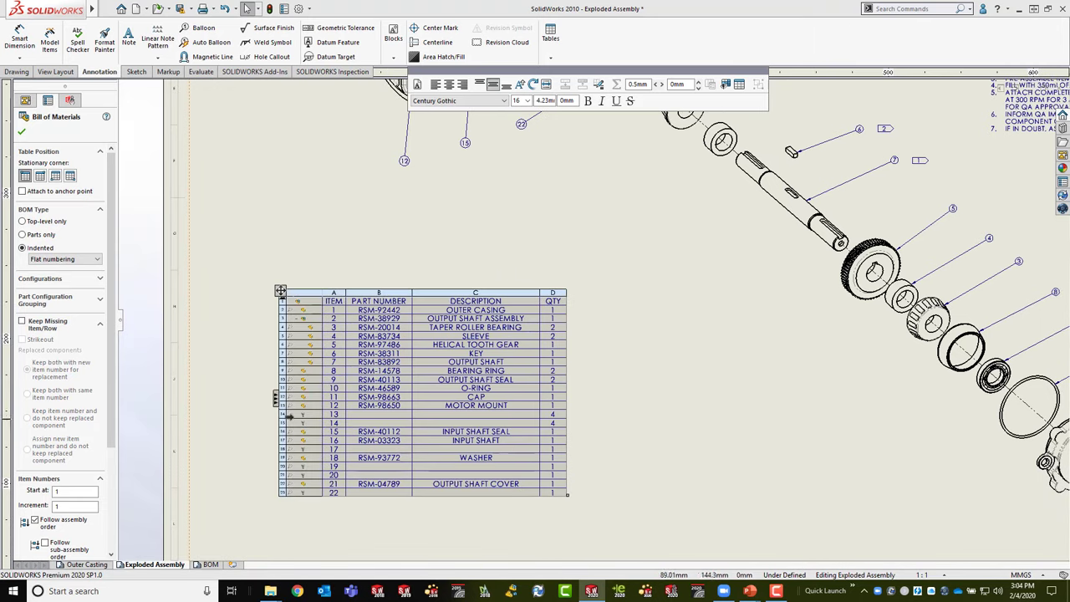
{"action": "left_click", "coordinate": [280, 413]}
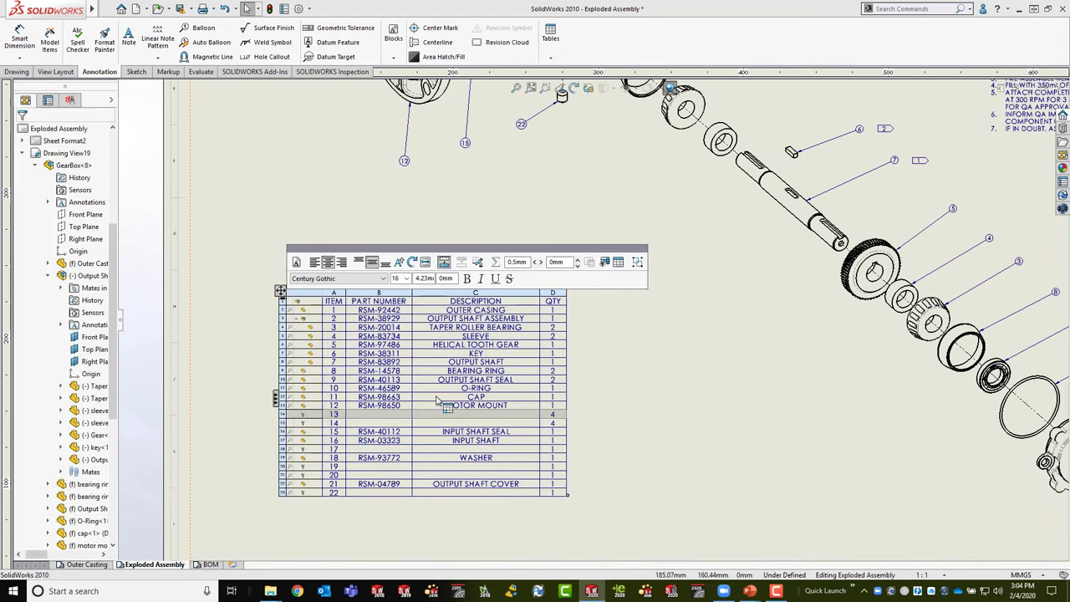
{"action": "scroll", "coordinate": [435, 399], "scroll_direction": "up", "scroll_amount": 3}
{"action": "mouse_move", "coordinate": [431, 394]}
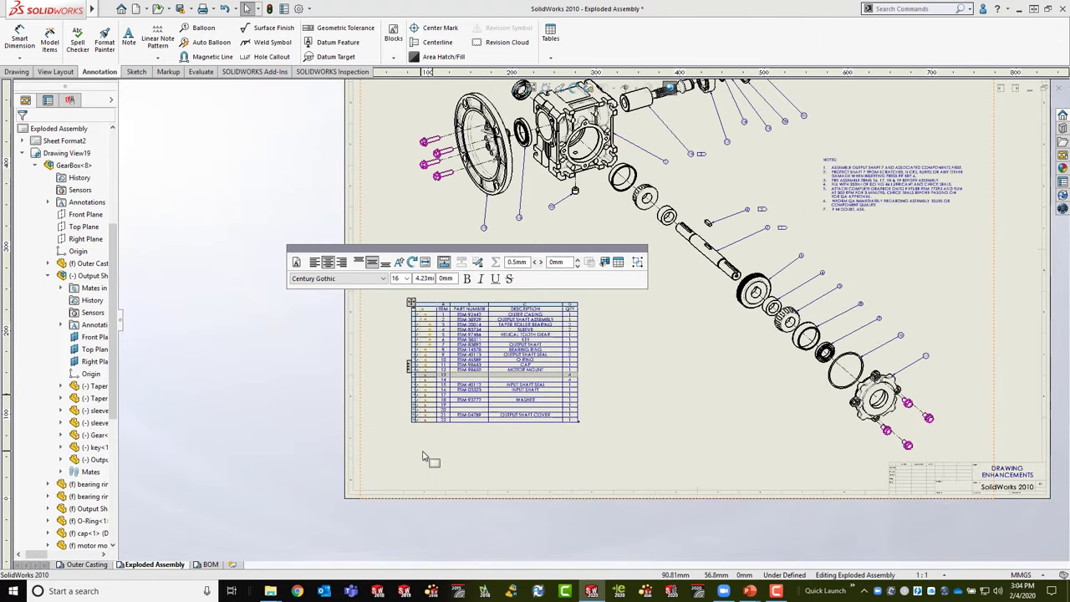
Step: Clear the row selection, preview and reselect item 13, and check the rows of items 16 and 18 against the exploded view
{"action": "scroll", "coordinate": [535, 381], "scroll_direction": "down", "scroll_amount": 4}
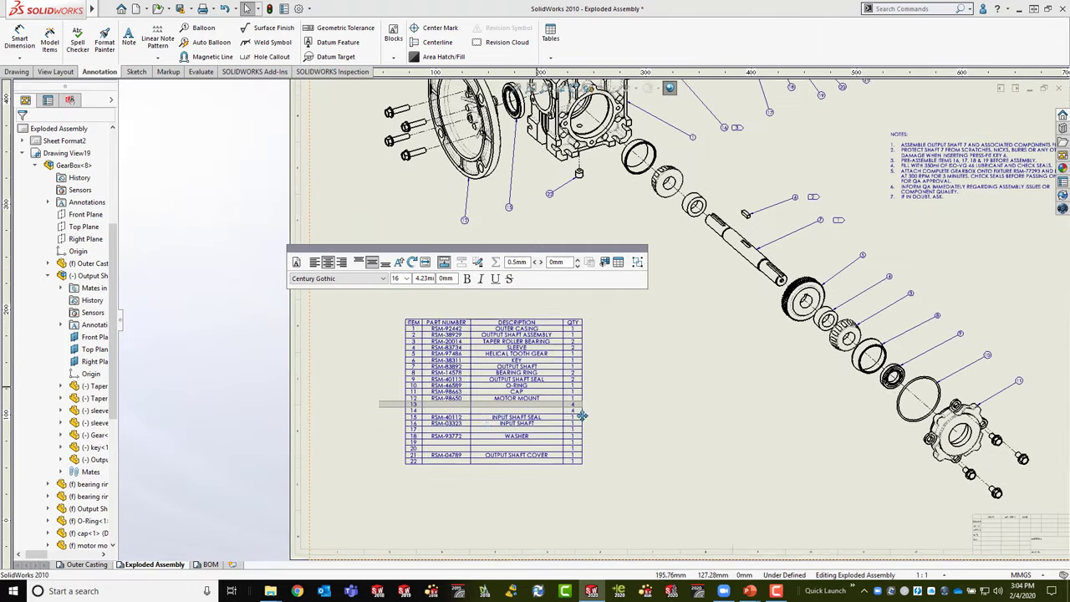
{"action": "left_click", "coordinate": [585, 410]}
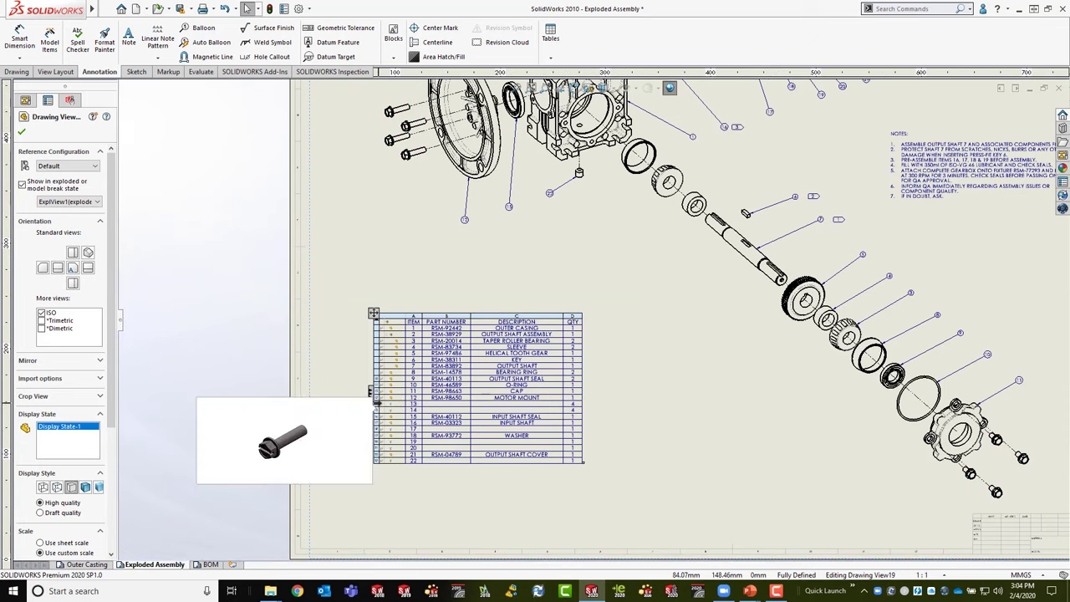
{"action": "left_click", "coordinate": [385, 364]}
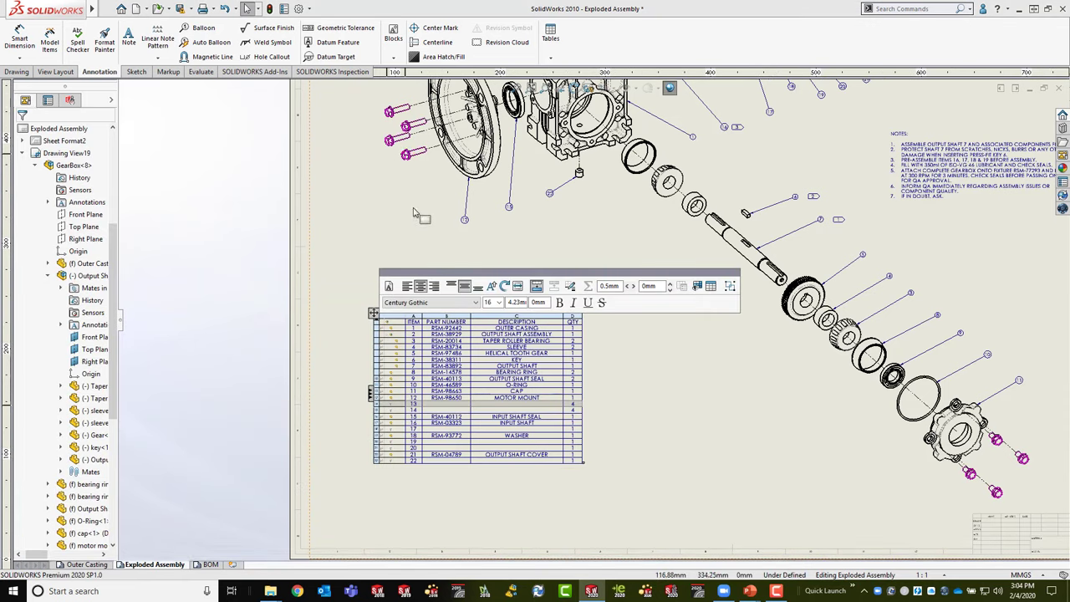
{"action": "left_click", "coordinate": [376, 423]}
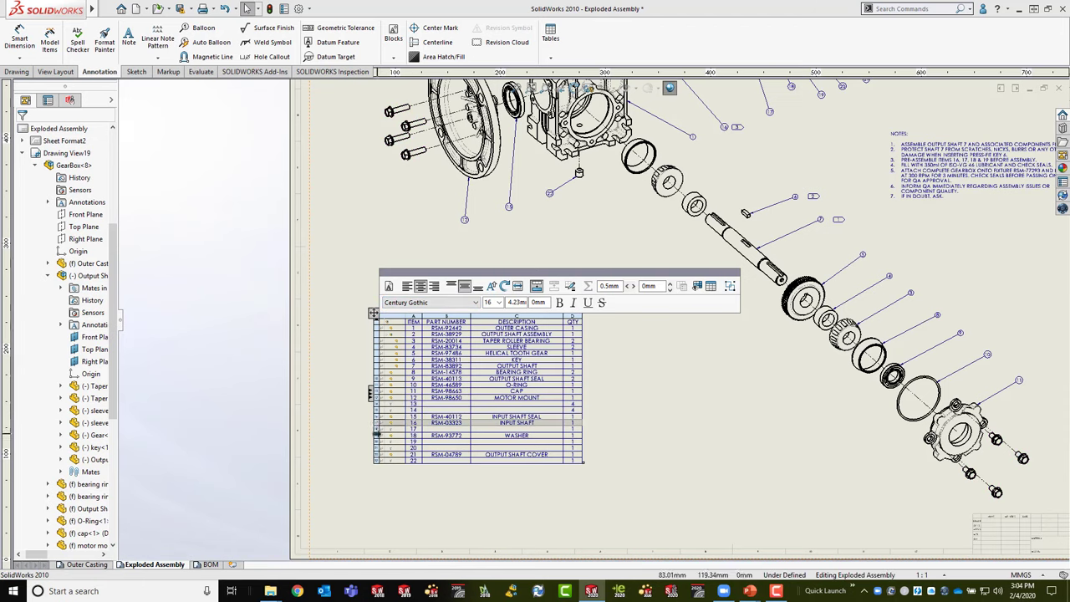
{"action": "left_click", "coordinate": [376, 435]}
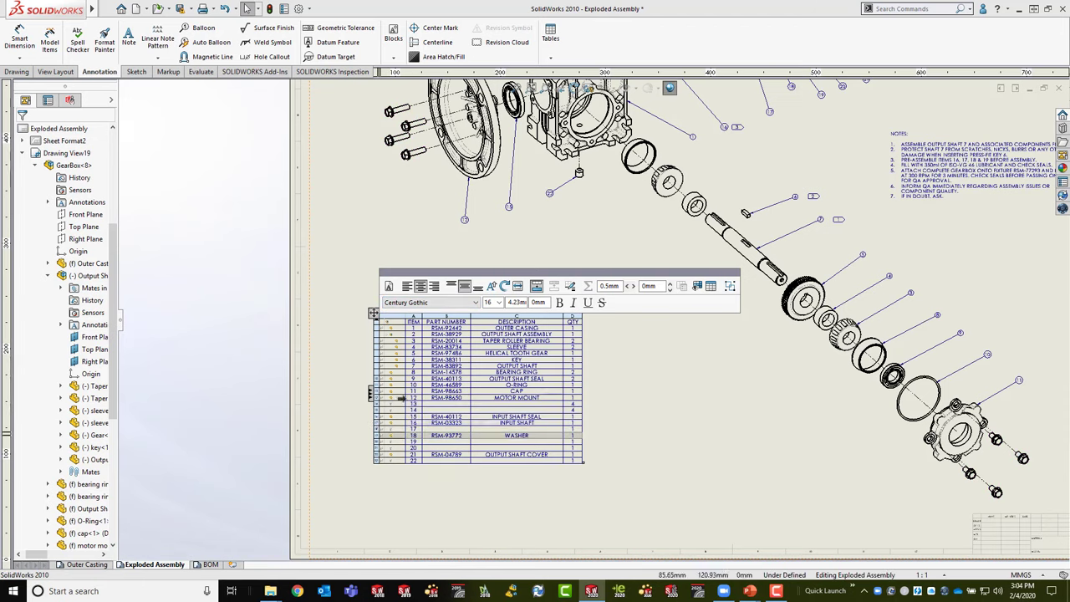
Step: Select the sleeve beside the output shaft in the exploded view to find its bill of materials row and preview the part
{"action": "scroll", "coordinate": [756, 224], "scroll_direction": "down", "scroll_amount": 1}
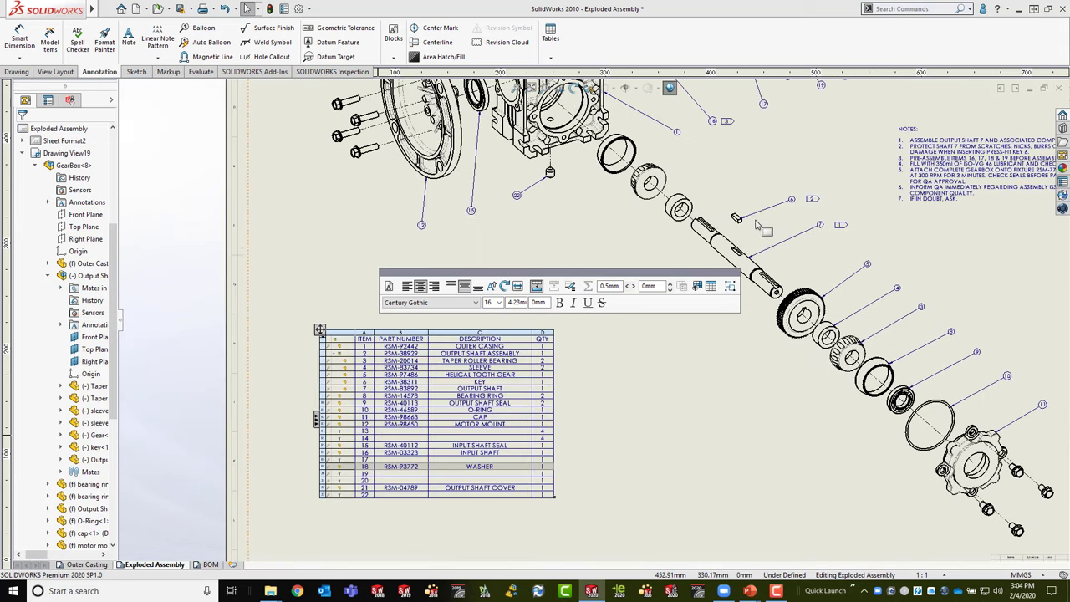
{"action": "scroll", "coordinate": [757, 224], "scroll_direction": "down", "scroll_amount": 1}
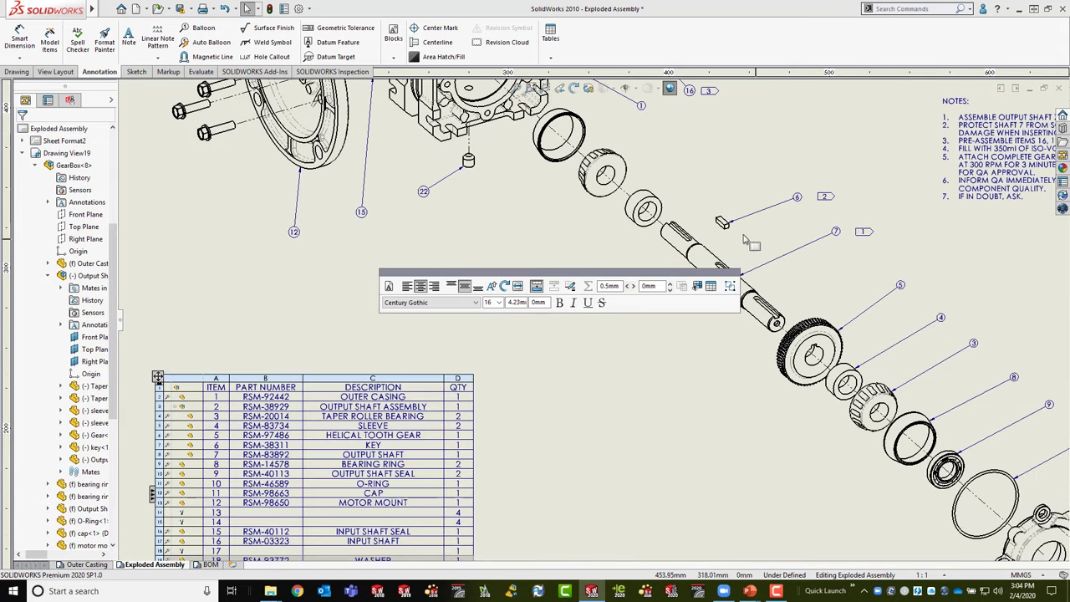
{"action": "left_click", "coordinate": [640, 216]}
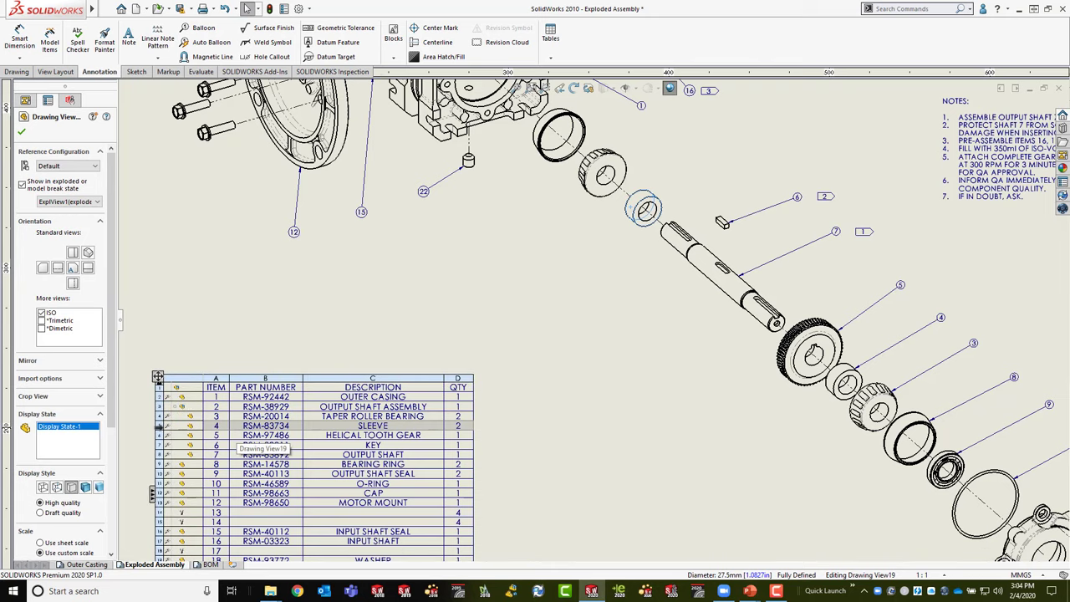
{"action": "scroll", "coordinate": [161, 436], "scroll_direction": "down", "scroll_amount": 3}
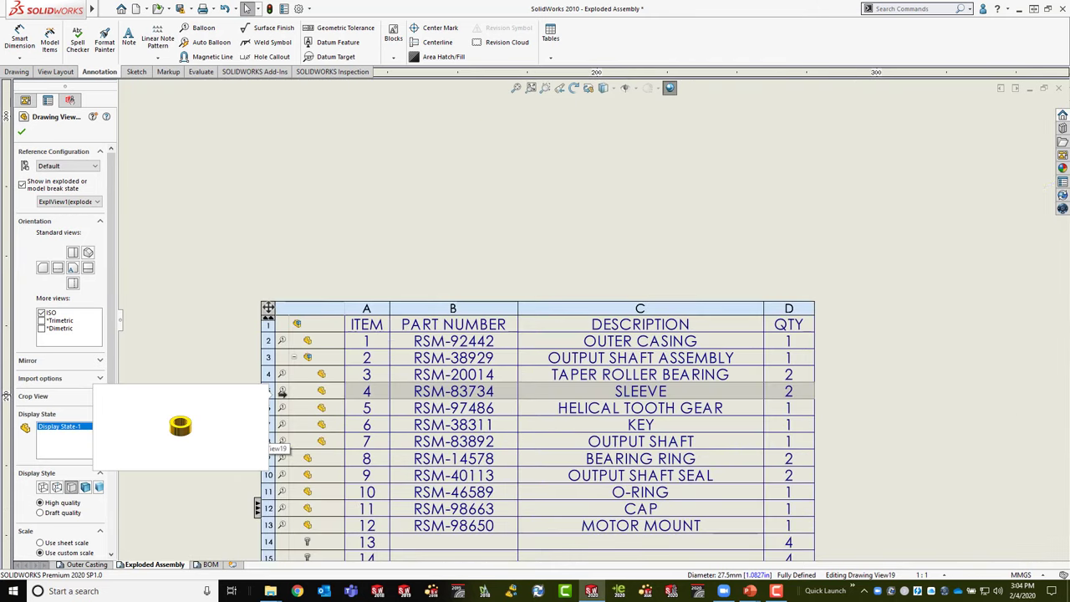
{"action": "scroll", "coordinate": [773, 347], "scroll_direction": "up", "scroll_amount": 6}
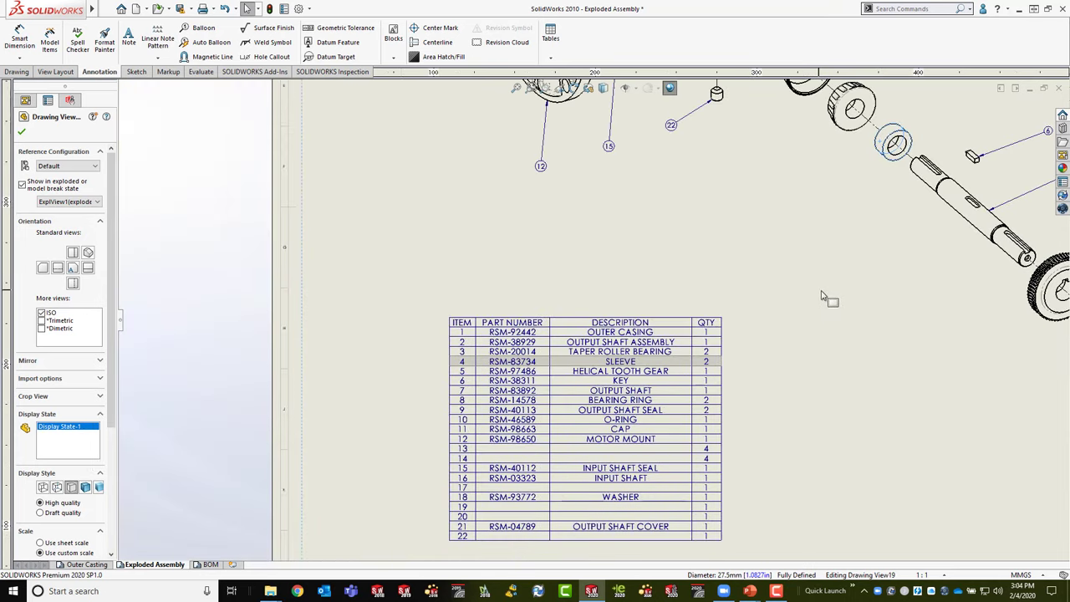
{"action": "middle_click_drag", "start_coordinate": [598, 344], "coordinate": [472, 348], "text": "ctrl"}
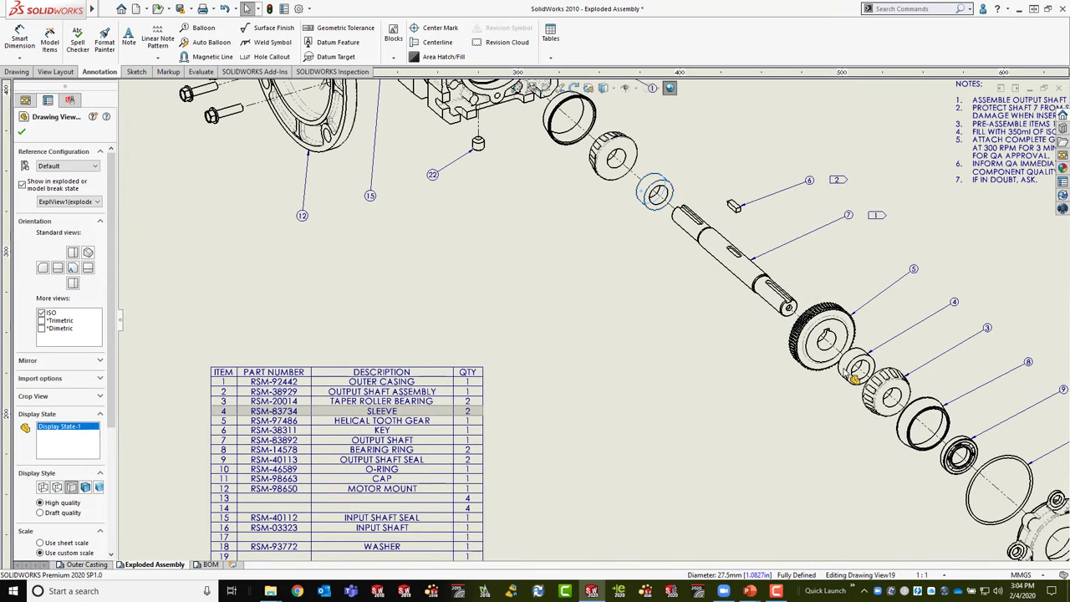
Step: Select the item 4 sleeve row to highlight its components in the exploded view, preview the part, and clear the selection
{"action": "left_click", "coordinate": [332, 415]}
{"action": "left_click", "coordinate": [169, 411]}
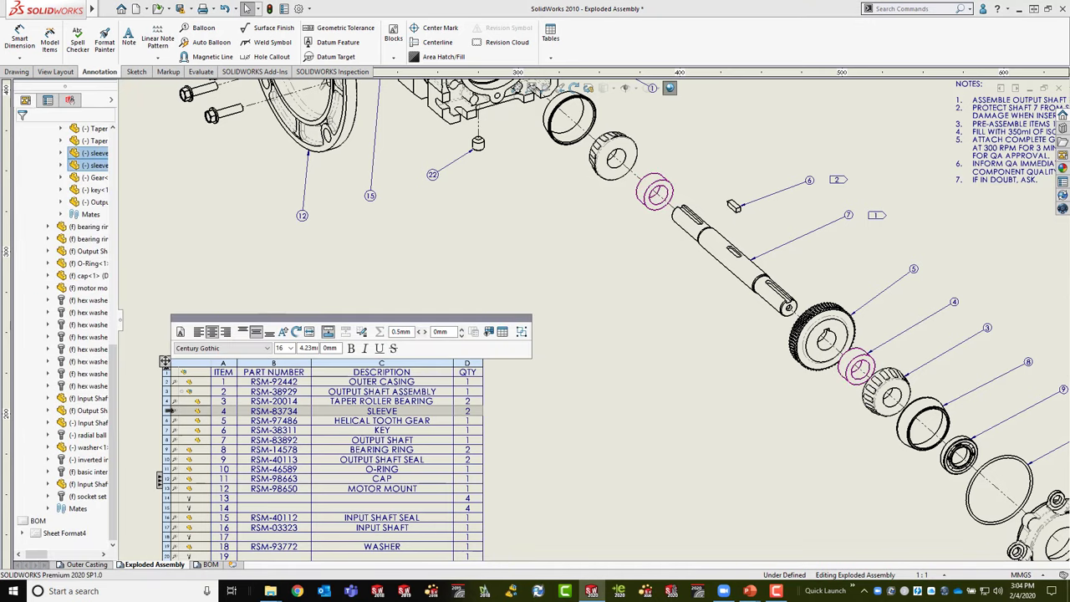
{"action": "mouse_move", "coordinate": [176, 410]}
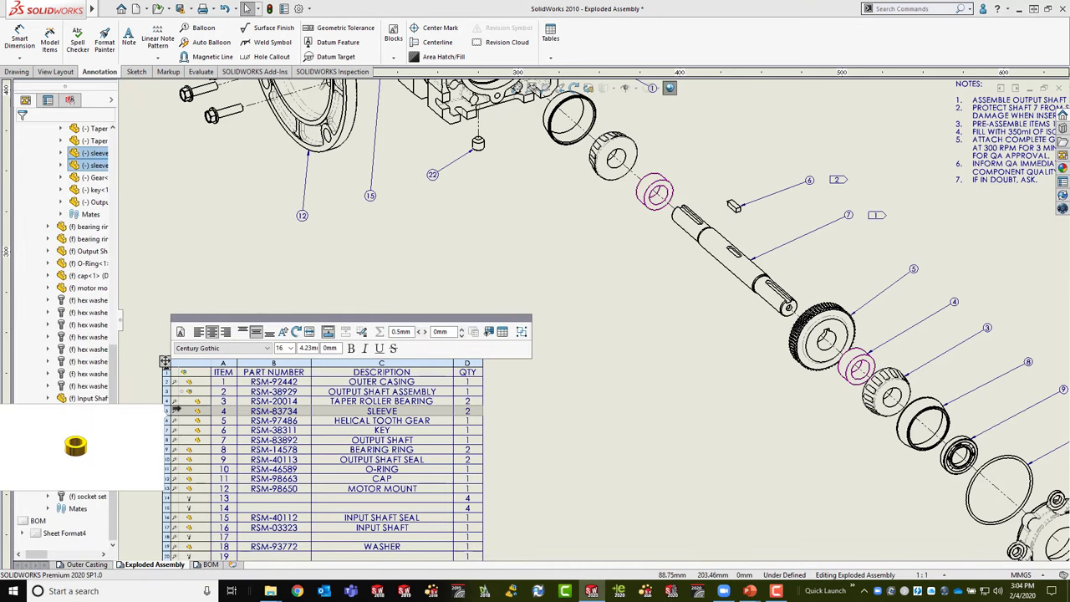
{"action": "middle_click_drag", "start_coordinate": [166, 361], "coordinate": [280, 282]}
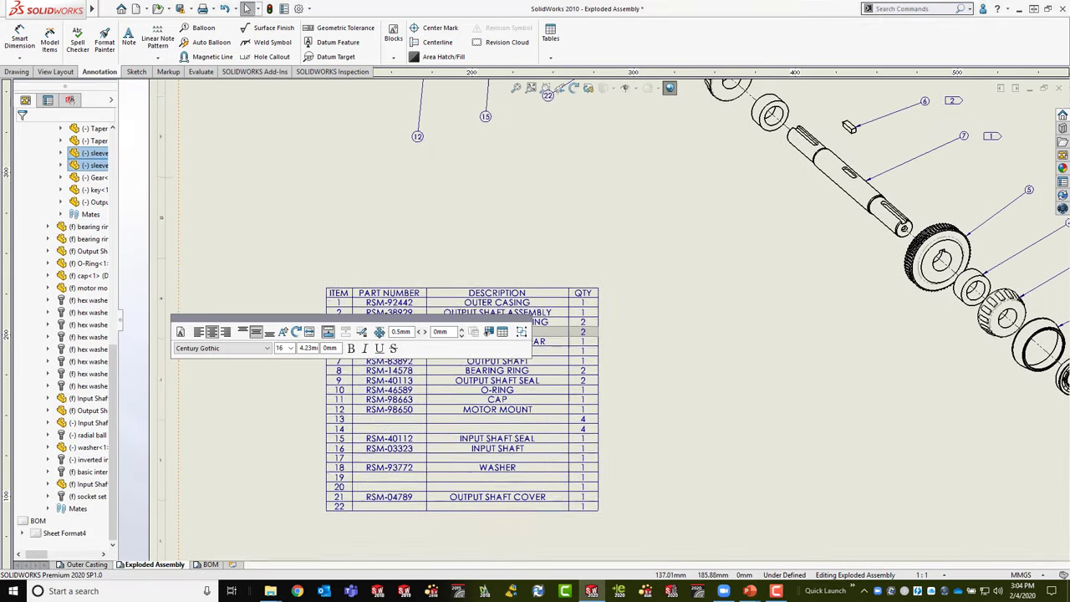
{"action": "left_click", "coordinate": [413, 222]}
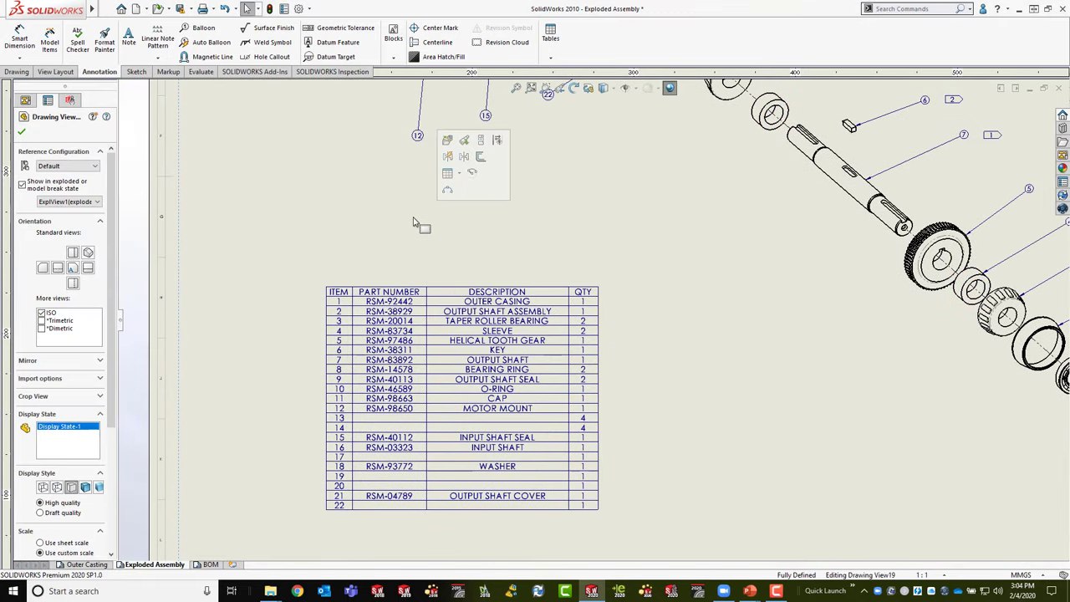
Step: Export the gearbox bill of materials table to the Desktop as an Excel 2007 (*.xlsx) file named web
{"action": "right_click", "coordinate": [431, 352]}
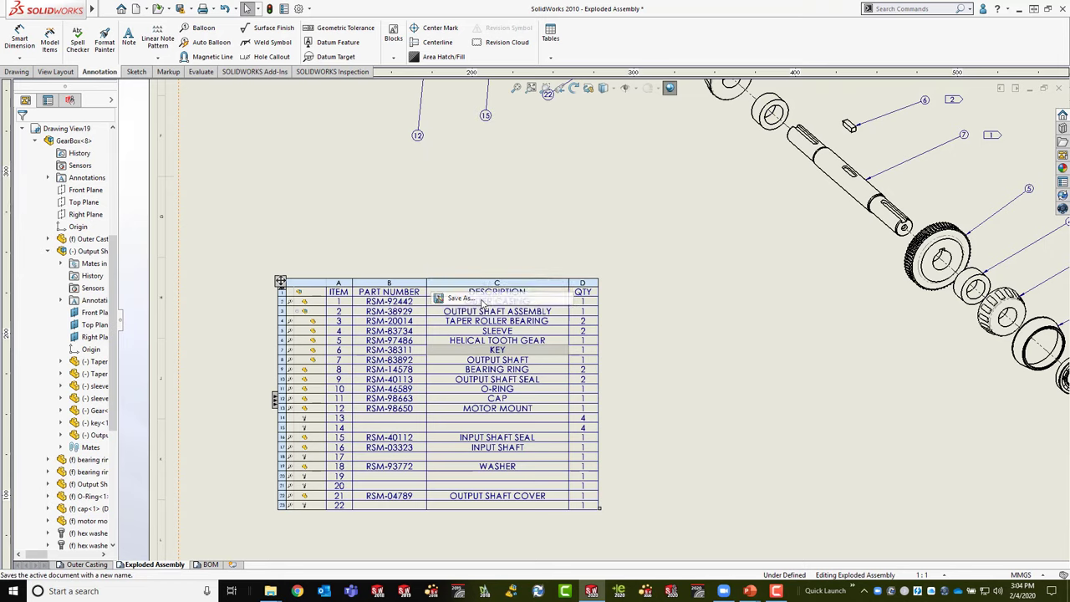
{"action": "left_click", "coordinate": [462, 298]}
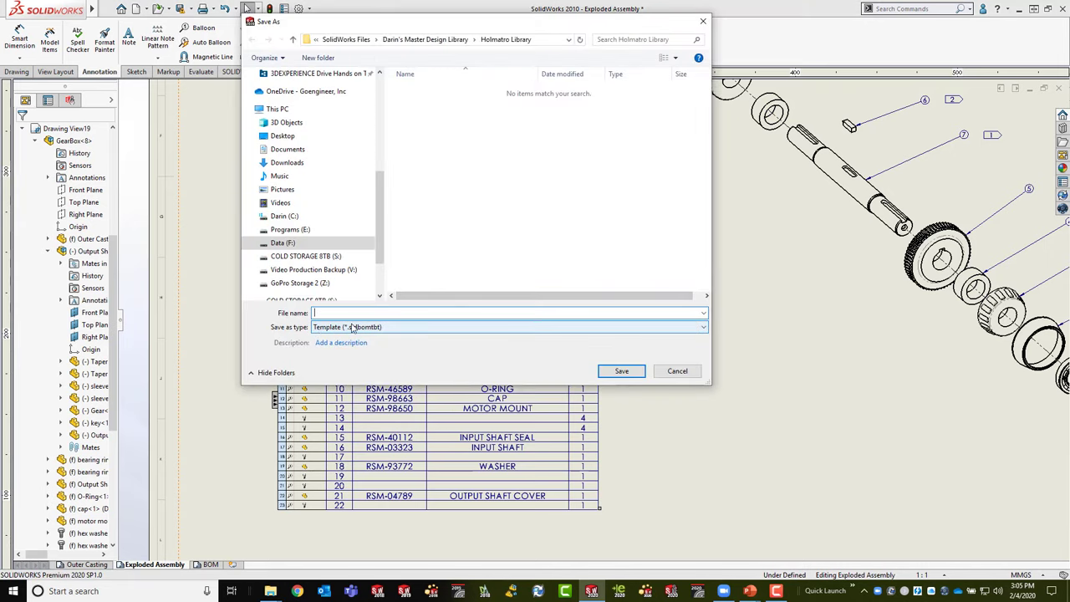
{"action": "left_click", "coordinate": [401, 332]}
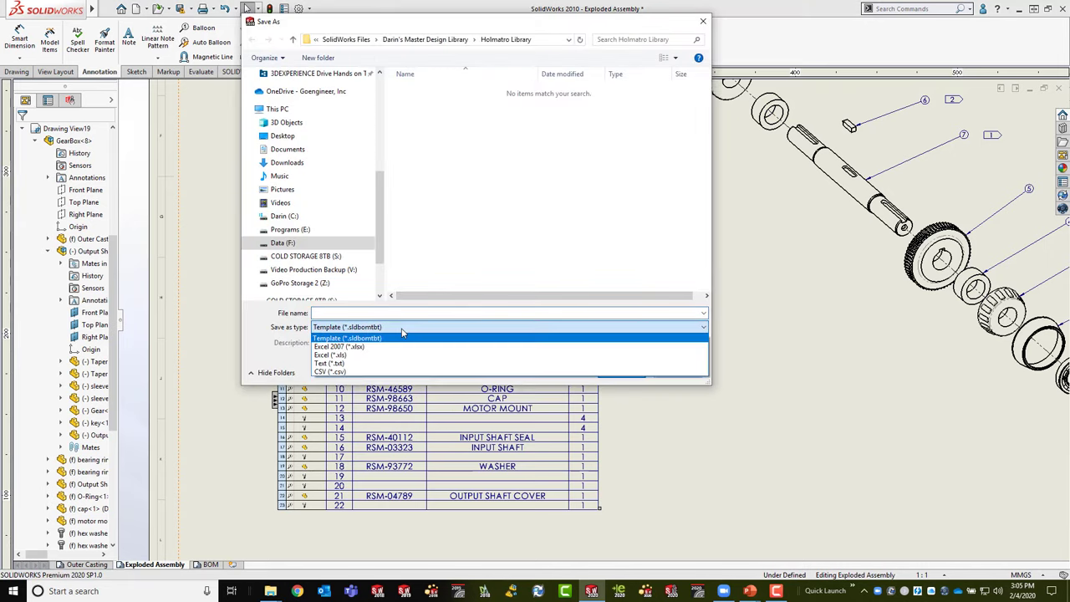
{"action": "left_click", "coordinate": [398, 348]}
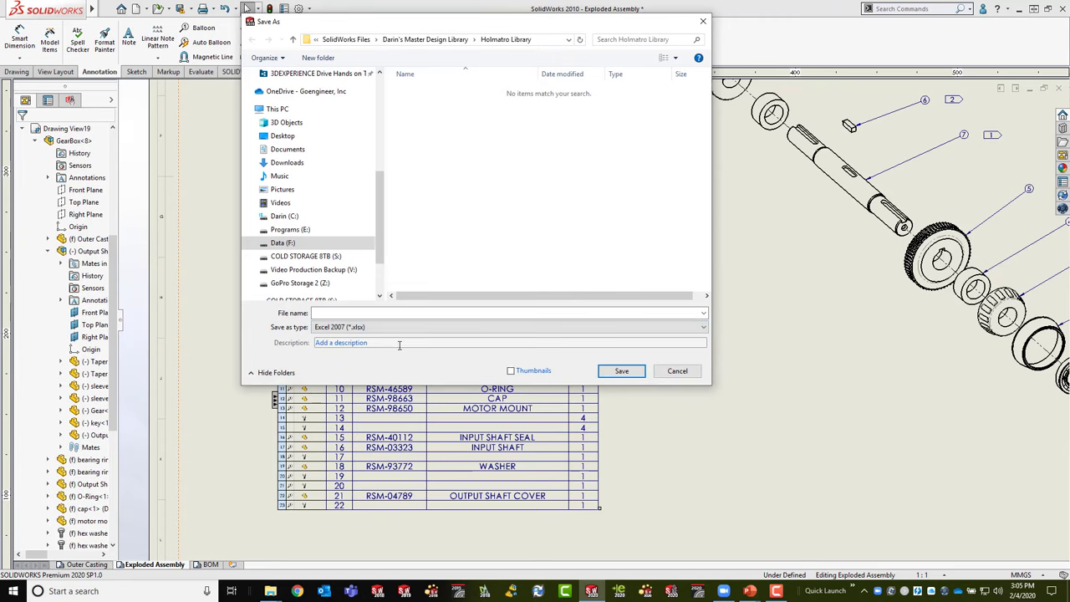
{"action": "left_click", "coordinate": [283, 135]}
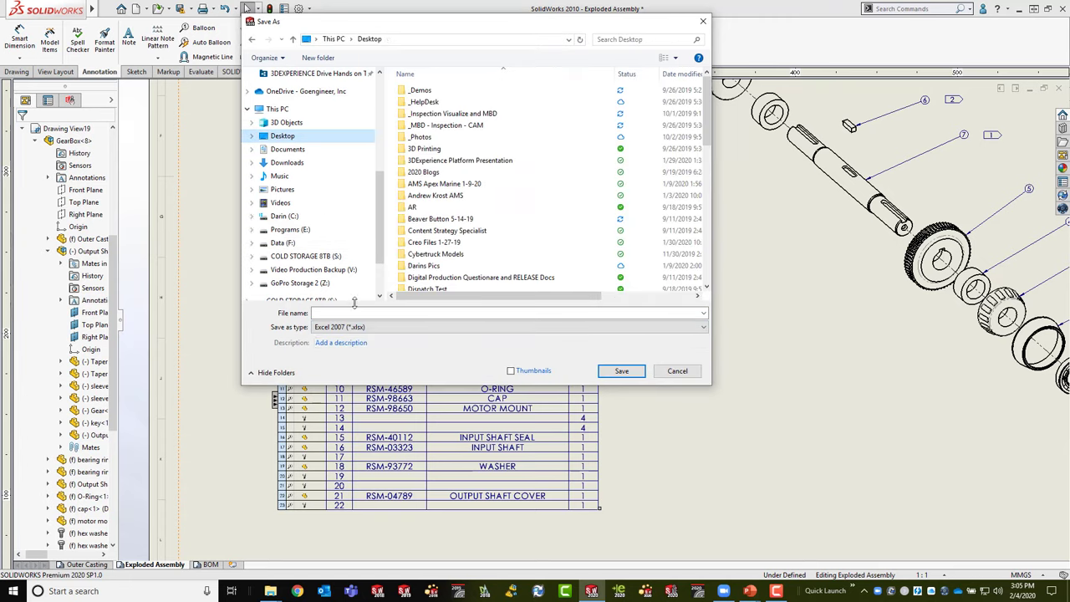
{"action": "type", "text": "web"}
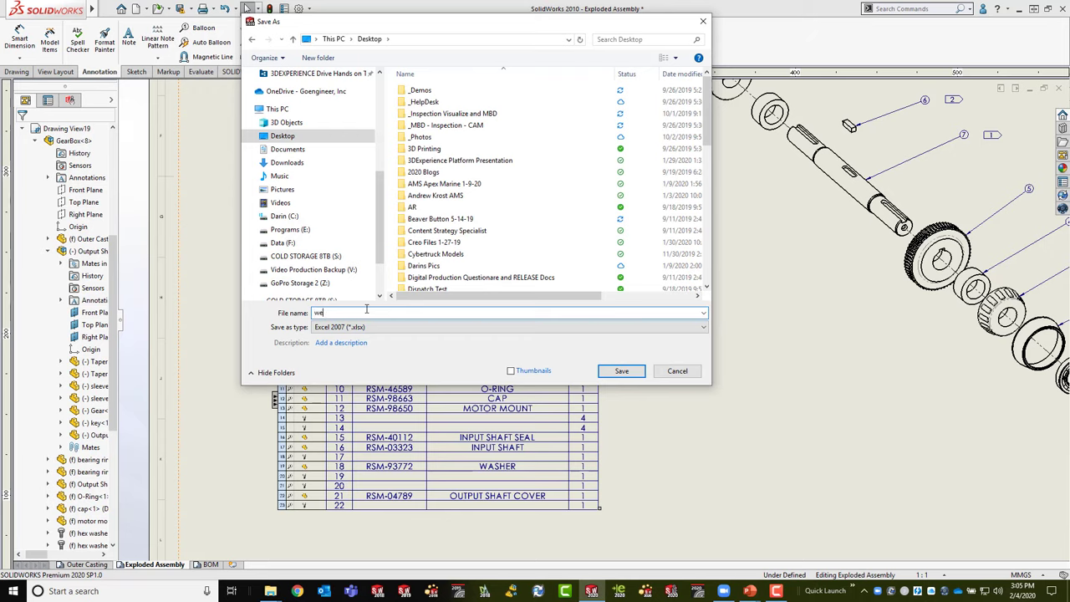
{"action": "left_click", "coordinate": [621, 370]}
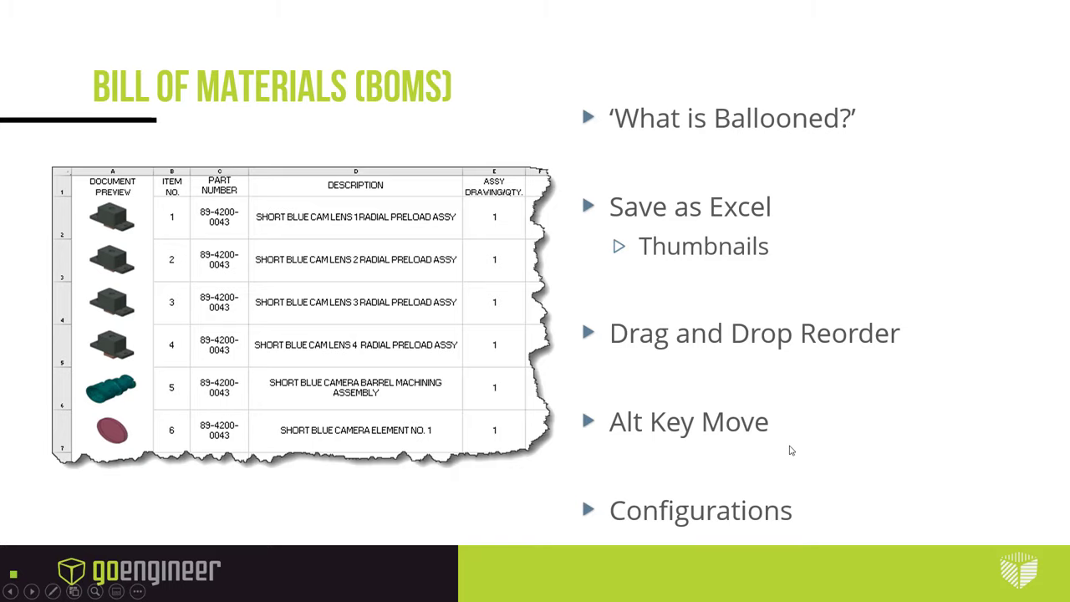
{"action": "left_click", "coordinate": [876, 393]}
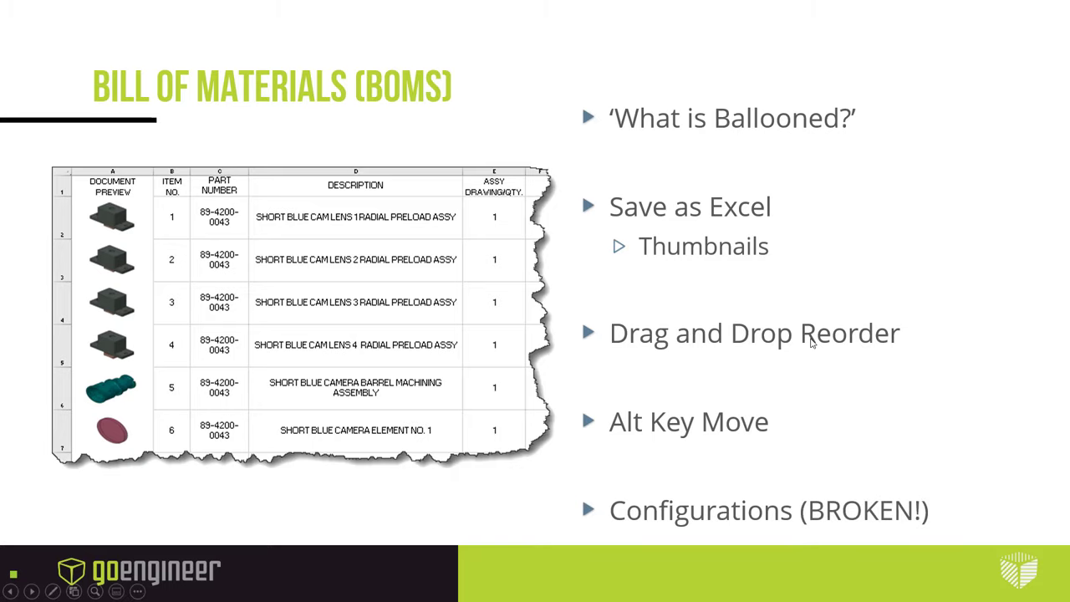
Step: Switch from the slides to SOLIDWORKS and open the recent drawing 62058.SLDDRW
{"action": "key", "text": "super"}
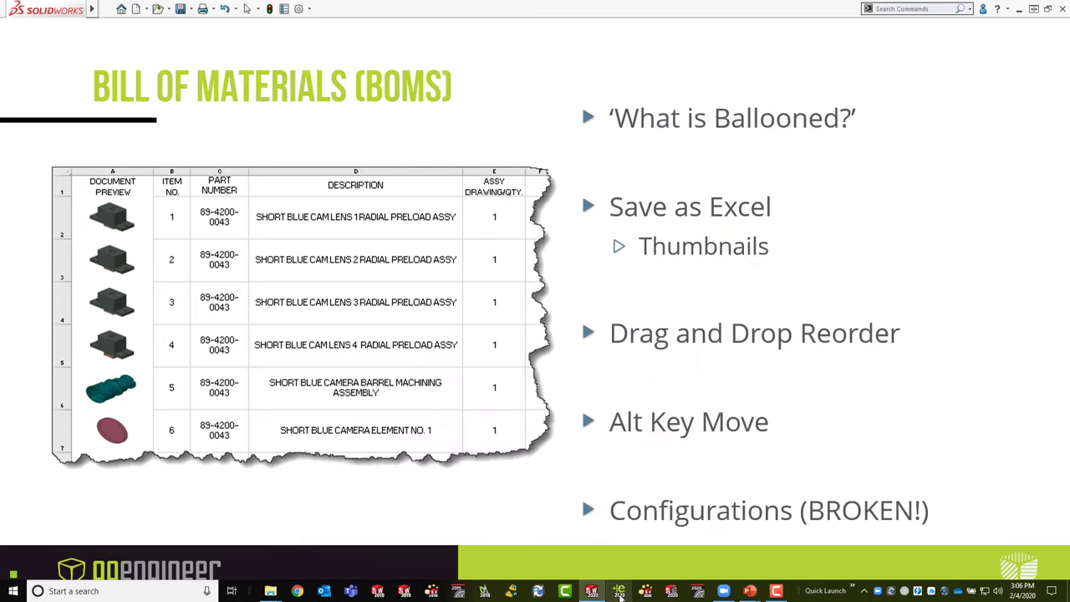
{"action": "left_click", "coordinate": [591, 590]}
{"action": "key", "text": "Escape"}
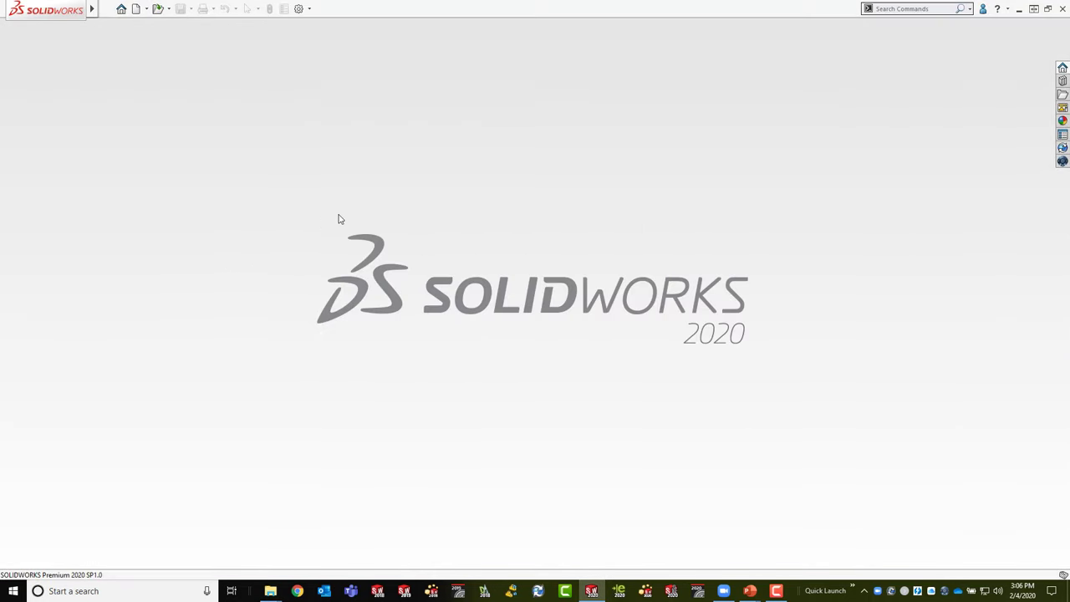
{"action": "key", "text": "ctrl+F2"}
{"action": "scroll", "coordinate": [552, 301], "scroll_direction": "down", "scroll_amount": 10}
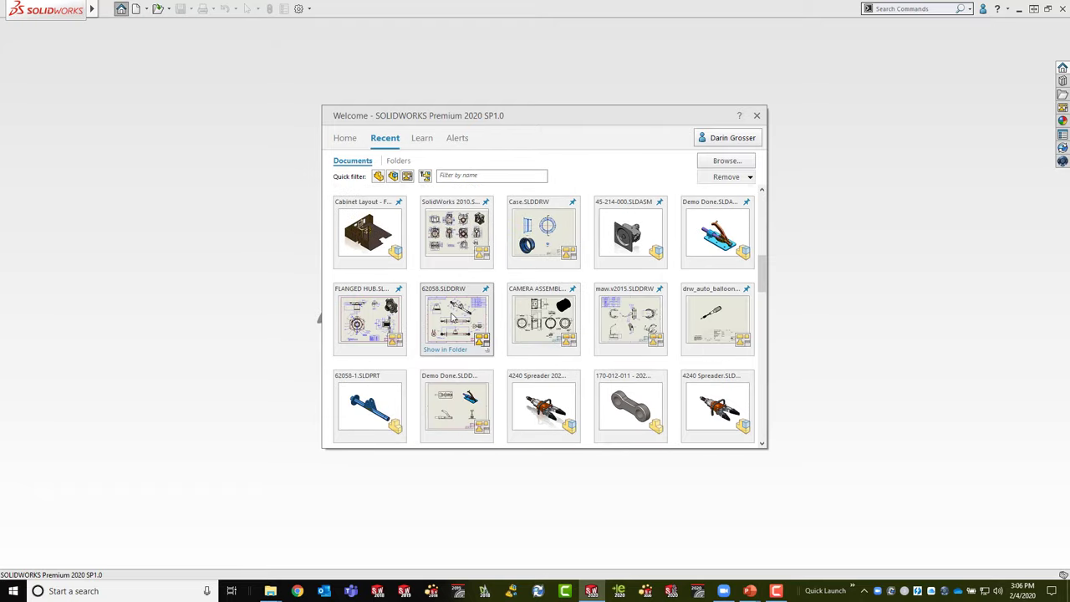
{"action": "left_click", "coordinate": [454, 317]}
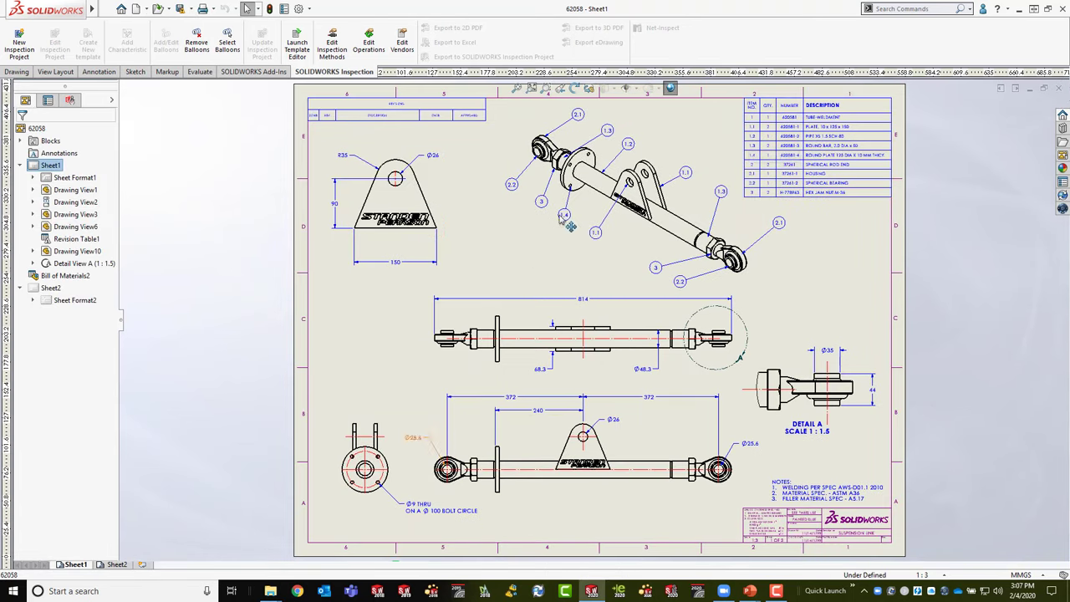
Step: Select the bill of materials to inspect its indented numbering settings against the isometric view's balloons, and clear the selection
{"action": "scroll", "coordinate": [657, 209], "scroll_direction": "down", "scroll_amount": 5}
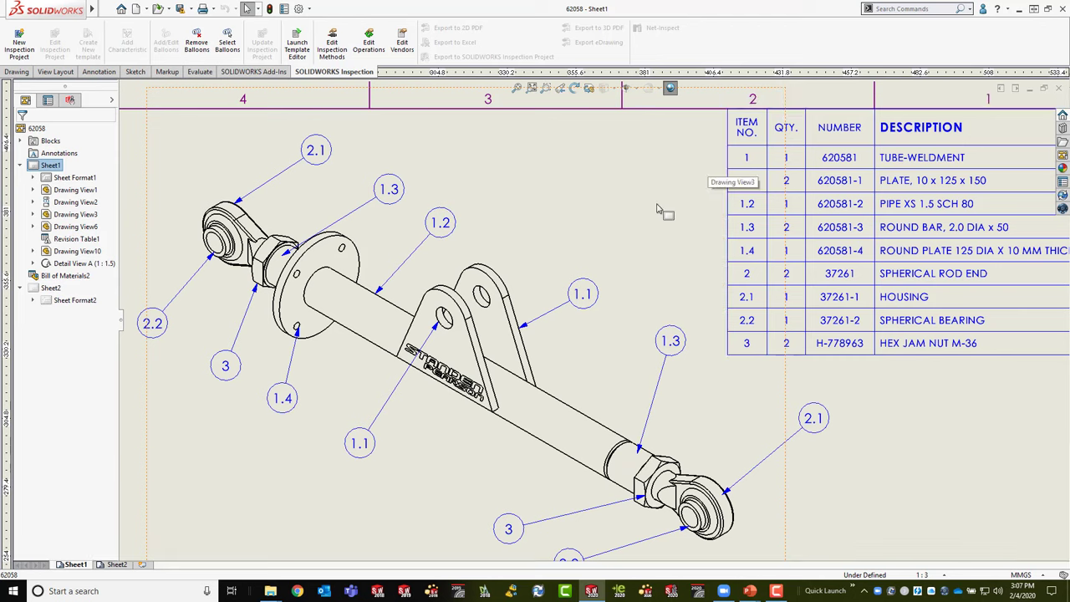
{"action": "left_click", "coordinate": [711, 239]}
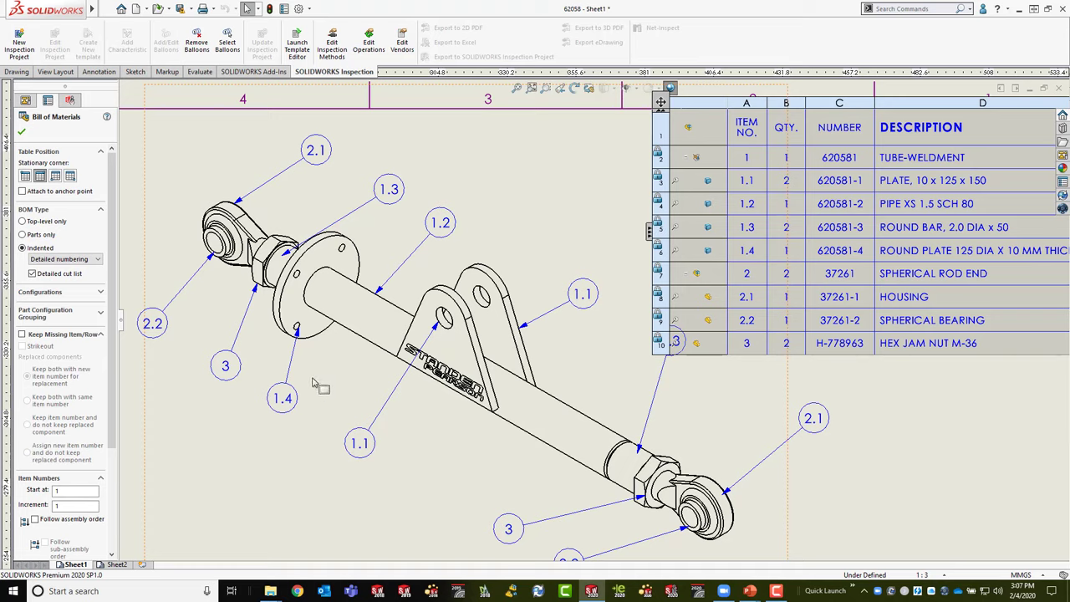
{"action": "scroll", "coordinate": [363, 401], "scroll_direction": "down", "scroll_amount": 3}
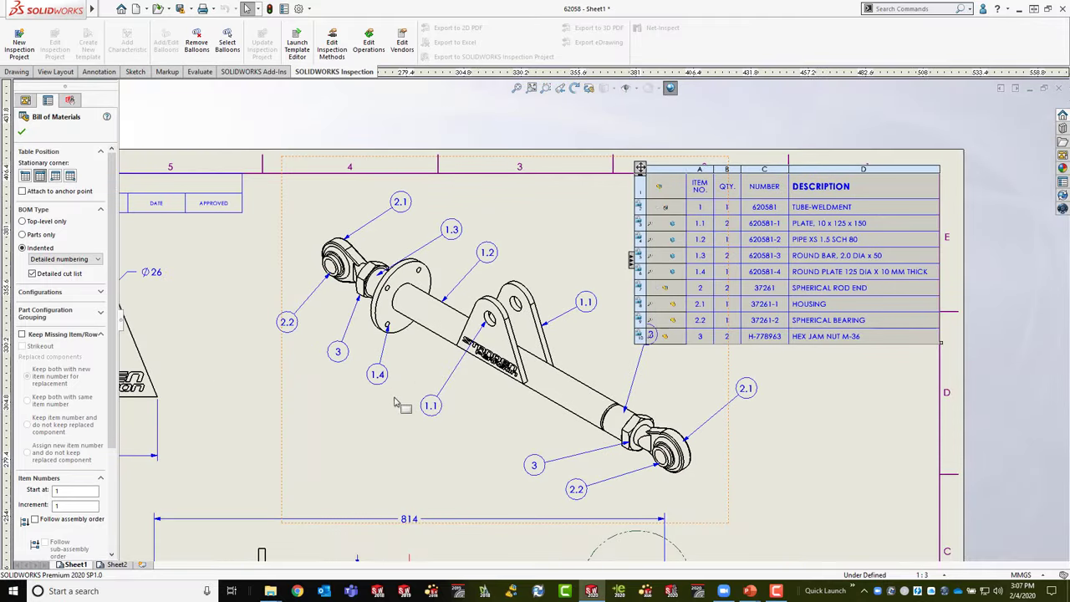
{"action": "scroll", "coordinate": [367, 410], "scroll_direction": "up", "scroll_amount": 2}
{"action": "middle_click_drag", "start_coordinate": [502, 351], "coordinate": [672, 286]}
{"action": "key", "text": "Escape"}
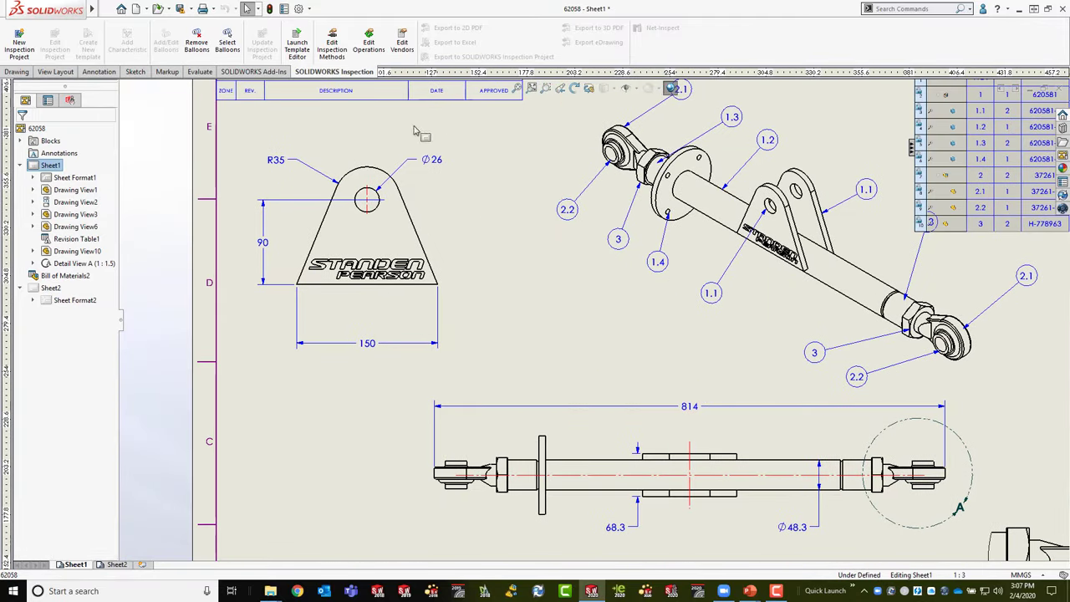
Step: Add circular item-number balloons to the triangular plate view and to the round flange end view
{"action": "left_click", "coordinate": [98, 72]}
{"action": "left_click", "coordinate": [199, 28]}
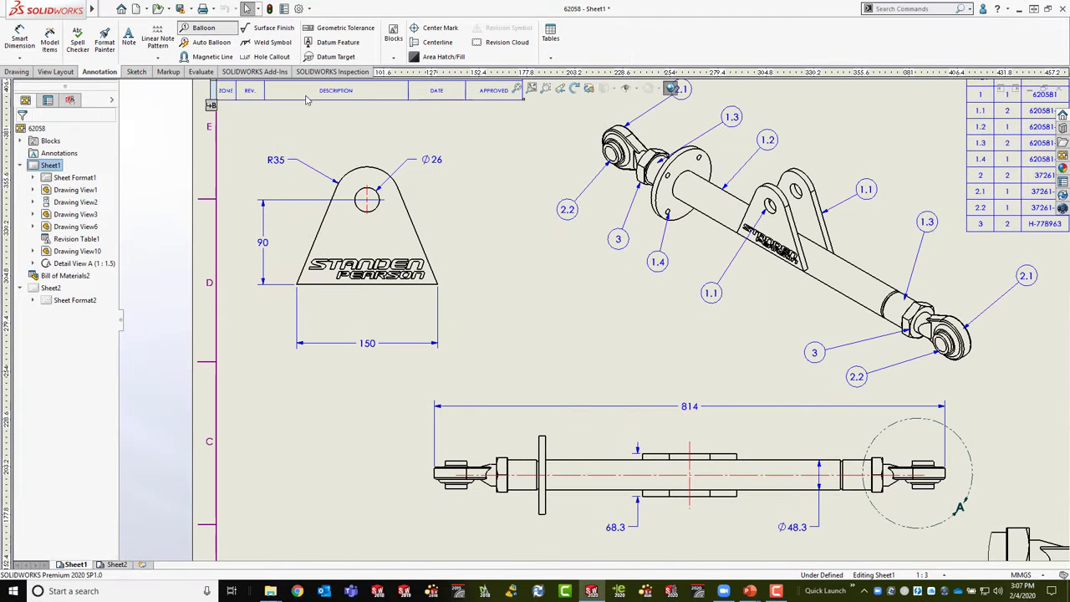
{"action": "left_click", "coordinate": [450, 198]}
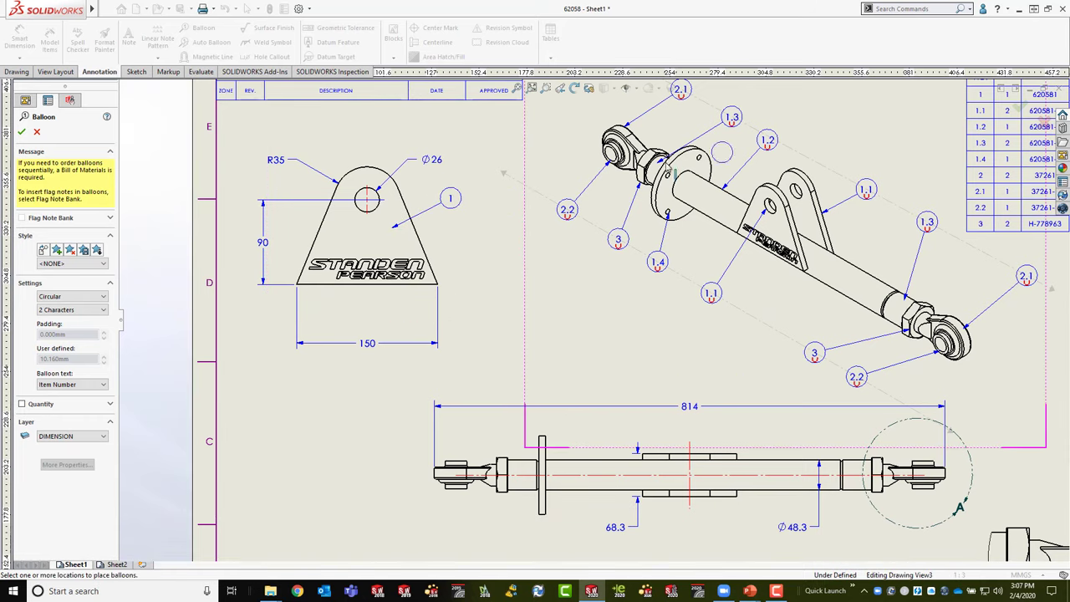
{"action": "scroll", "coordinate": [552, 334], "scroll_direction": "down", "scroll_amount": 3}
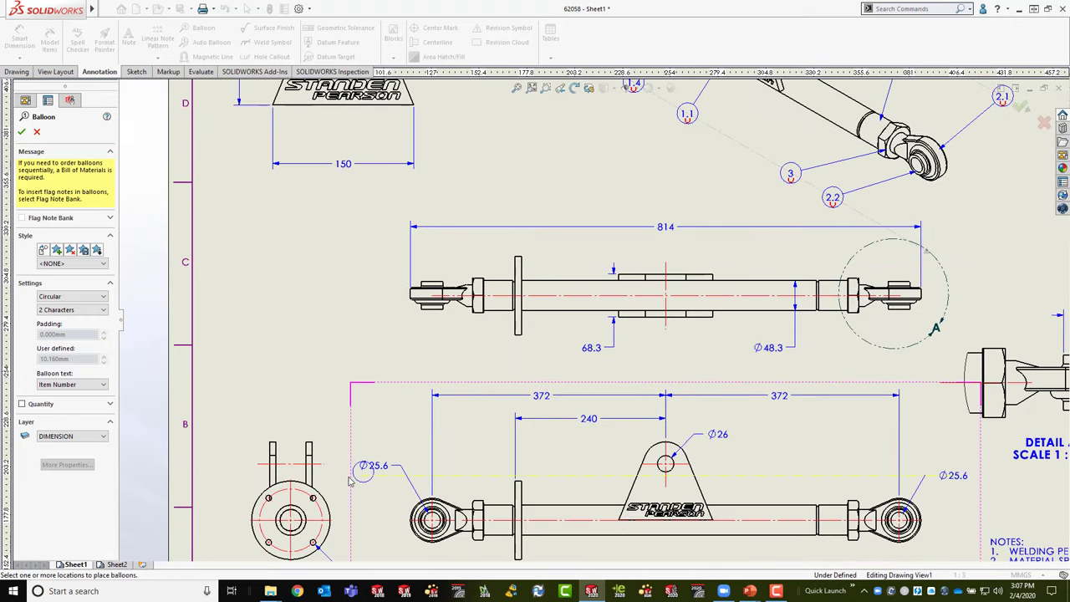
{"action": "left_click", "coordinate": [355, 426]}
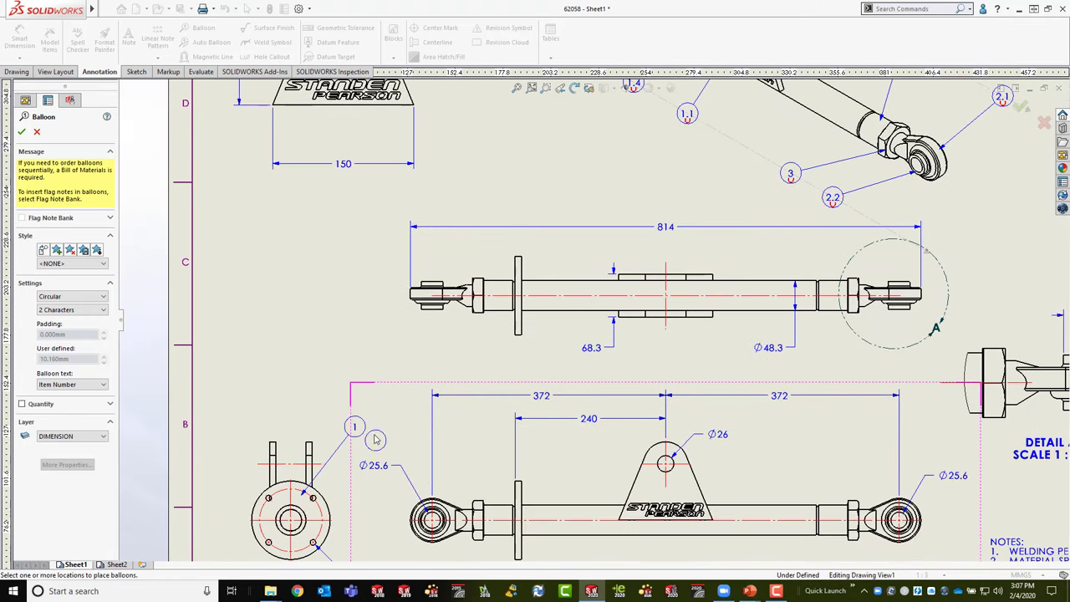
{"action": "scroll", "coordinate": [318, 284], "scroll_direction": "up", "scroll_amount": 1}
{"action": "key", "text": "Escape"}
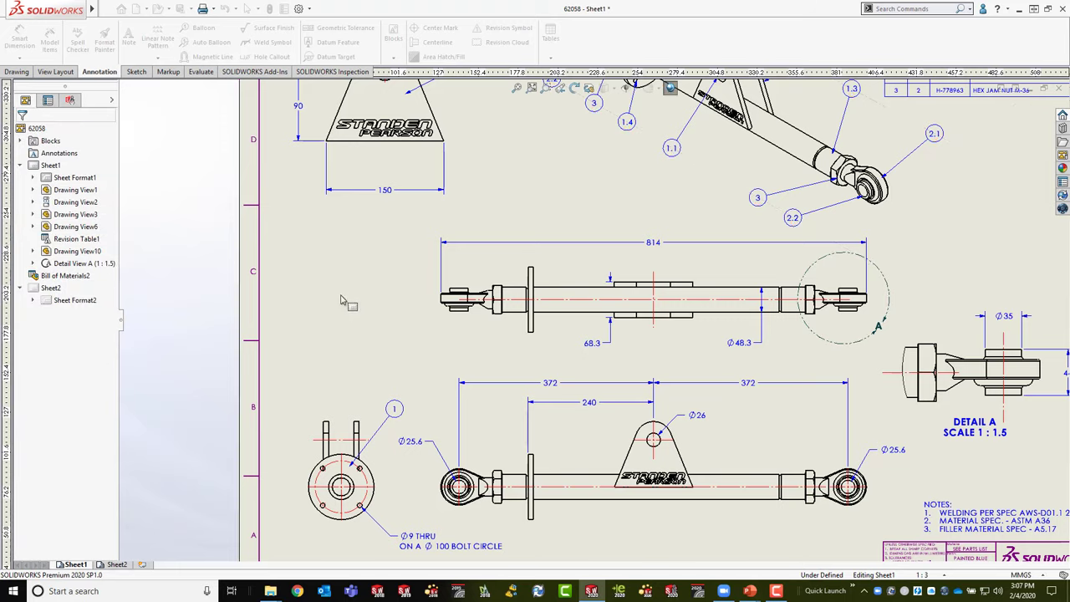
Step: Link the balloon text of the triangular plate view to Bill of Materials2 in its view properties
{"action": "scroll", "coordinate": [375, 206], "scroll_direction": "down", "scroll_amount": 1}
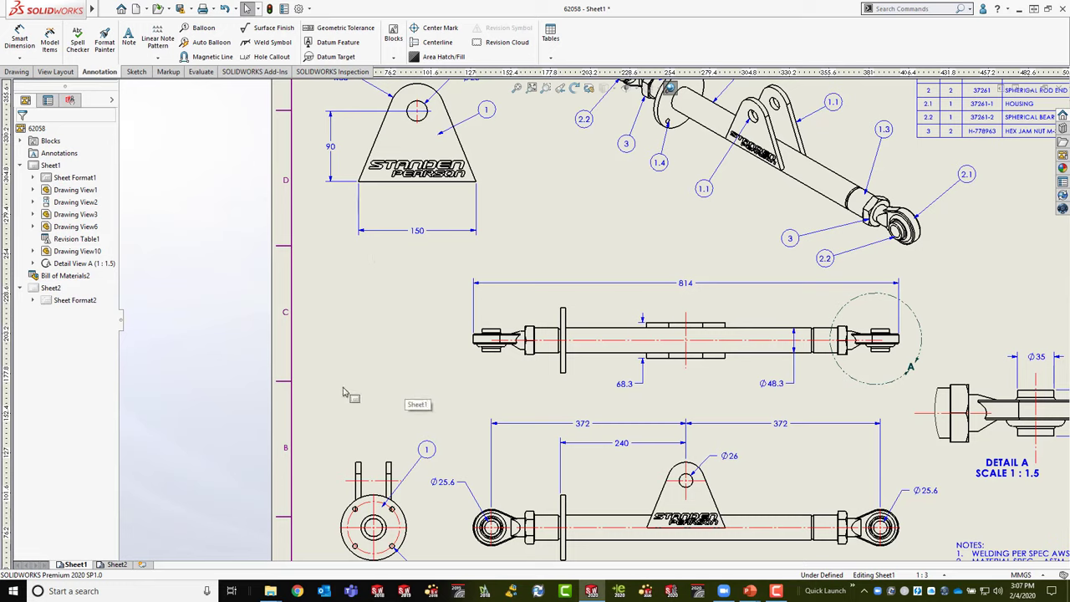
{"action": "left_click", "coordinate": [475, 139]}
{"action": "right_click", "coordinate": [474, 140]}
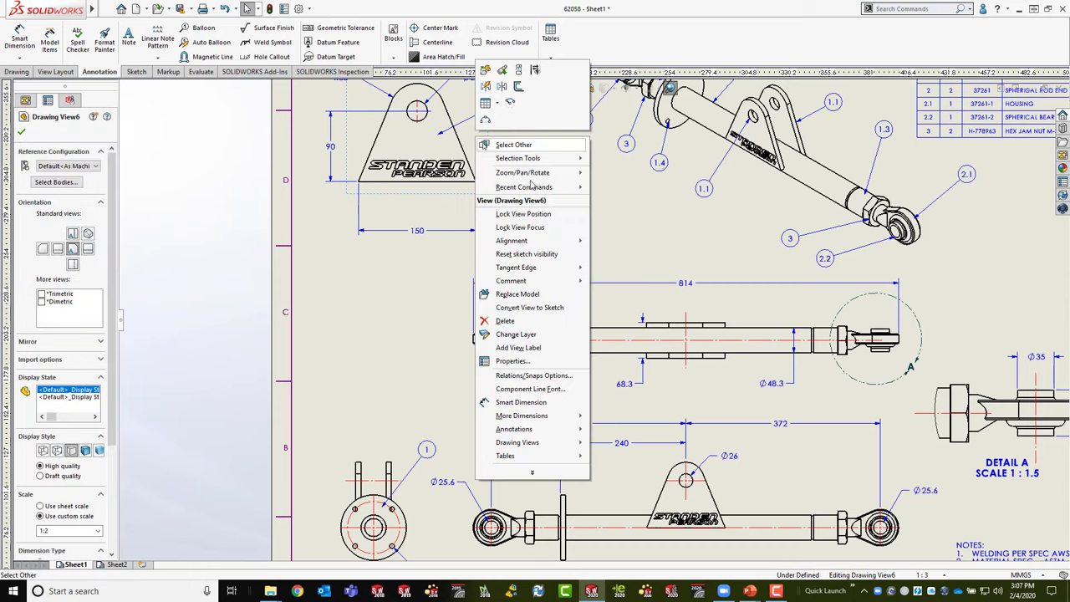
{"action": "left_click", "coordinate": [523, 359]}
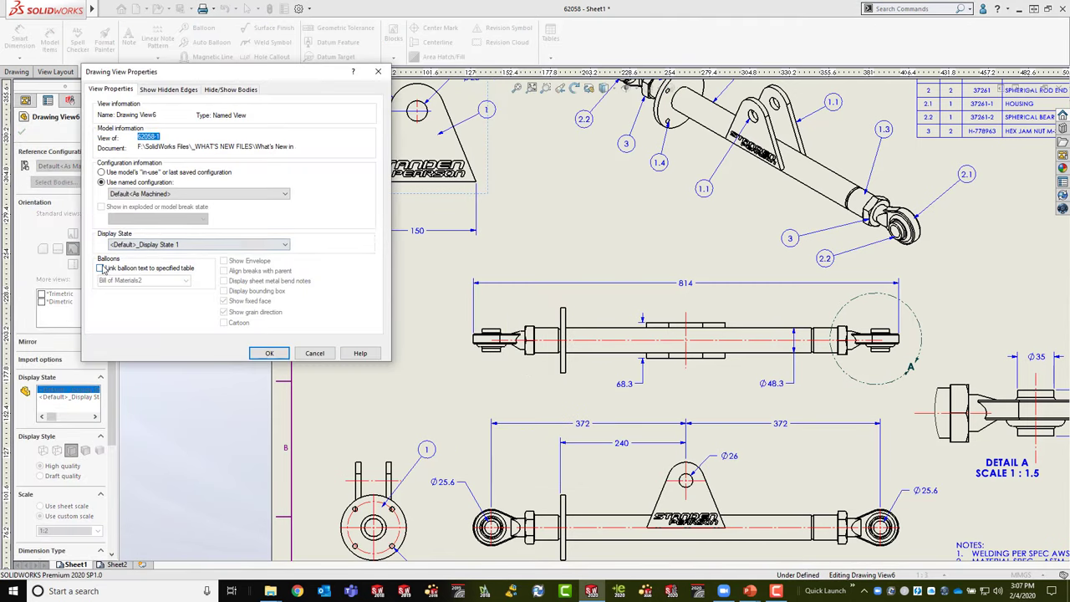
{"action": "left_click", "coordinate": [101, 268]}
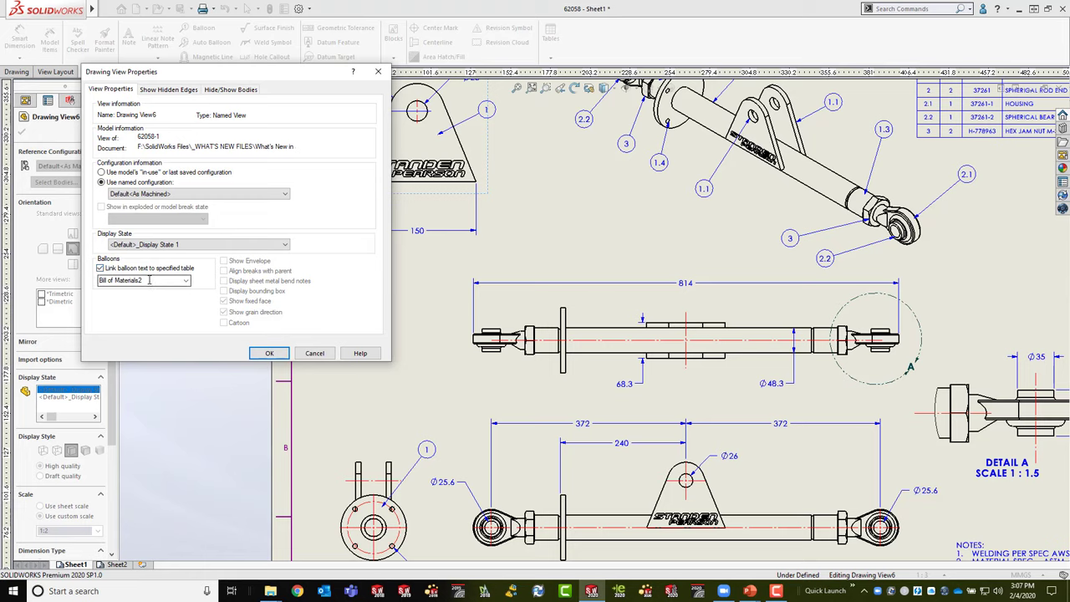
{"action": "left_click", "coordinate": [167, 284]}
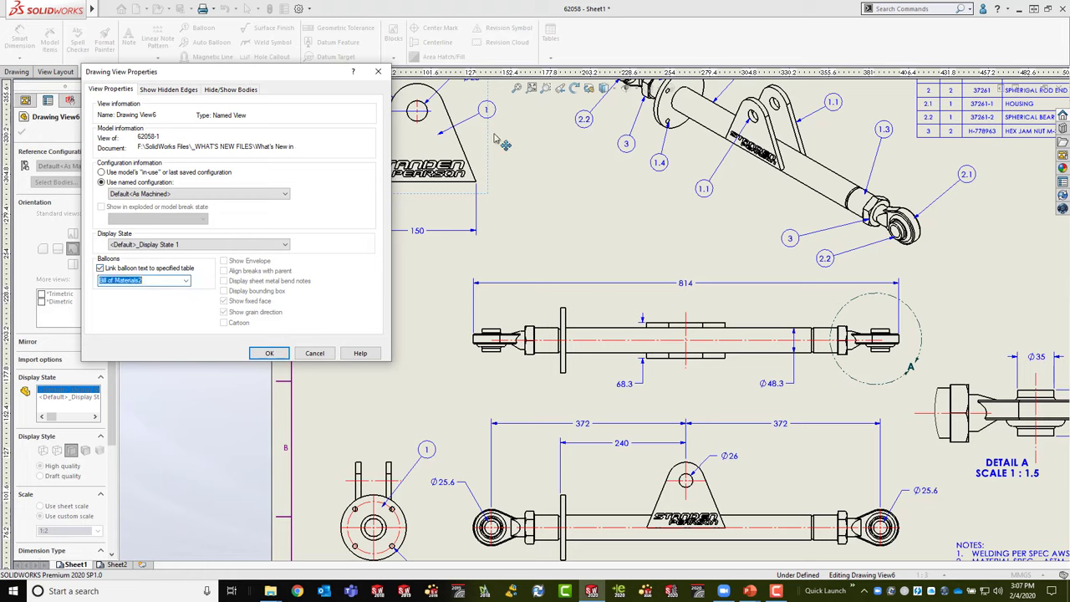
{"action": "left_click", "coordinate": [269, 353]}
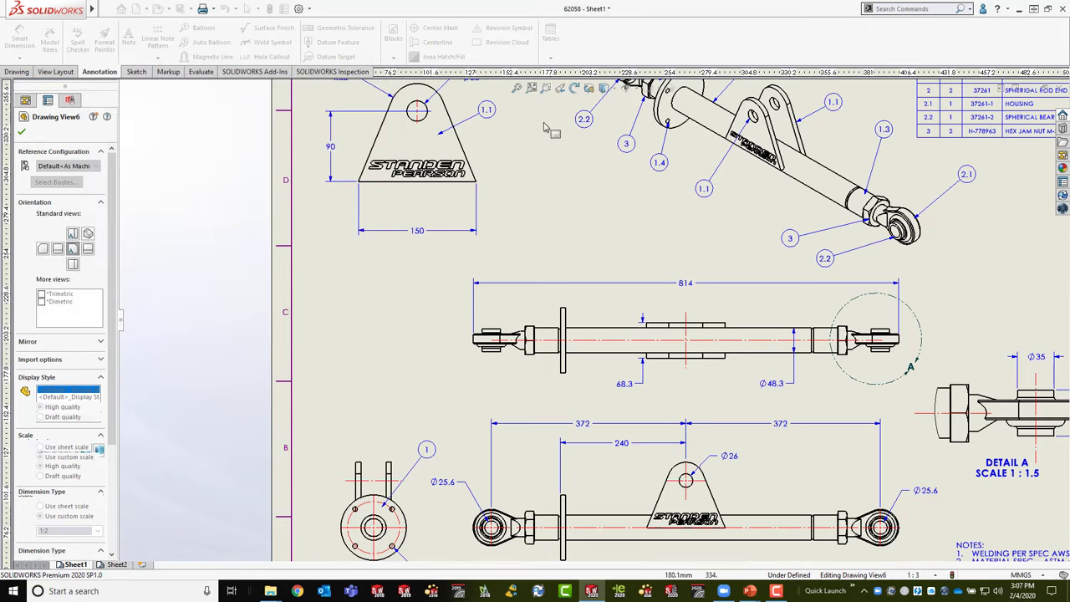
Step: Link the balloon text of the round flange end view to Bill of Materials2 in its view properties
{"action": "mouse_move", "coordinate": [552, 147]}
{"action": "middle_mouse_down"}
{"action": "mouse_move", "coordinate": [566, 172]}
{"action": "mouse_move", "coordinate": [507, 241]}
{"action": "mouse_move", "coordinate": [495, 237]}
{"action": "middle_mouse_up"}
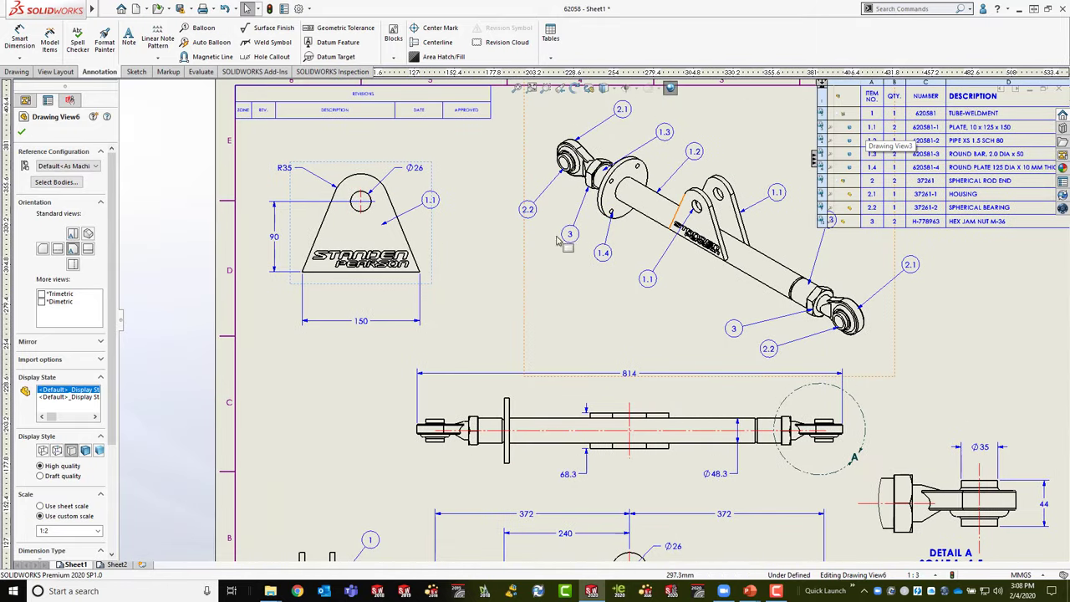
{"action": "middle_click_drag", "start_coordinate": [456, 302], "coordinate": [478, 181]}
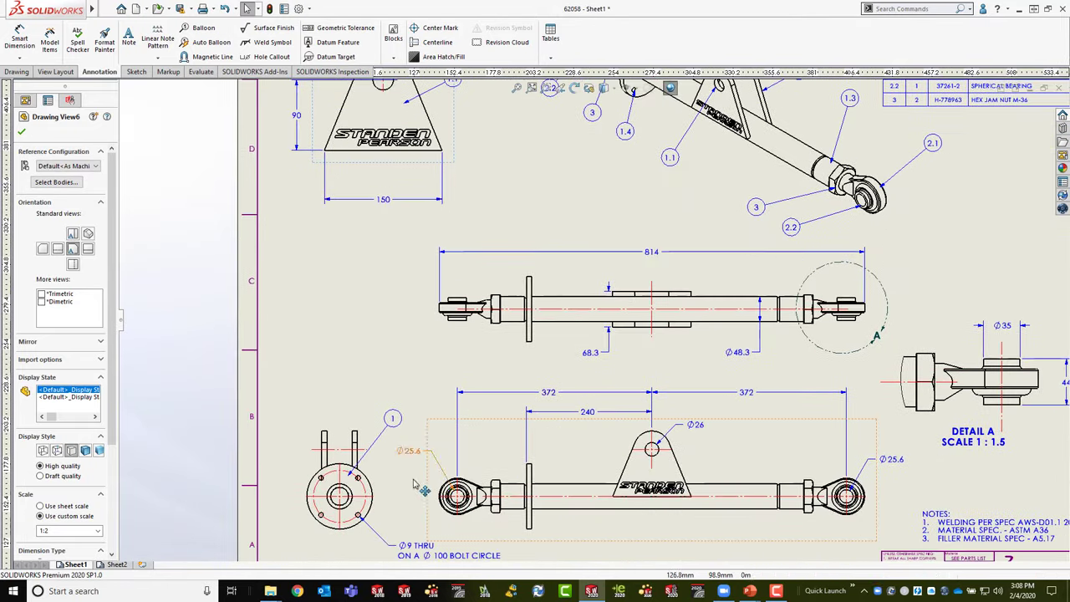
{"action": "right_click", "coordinate": [364, 485]}
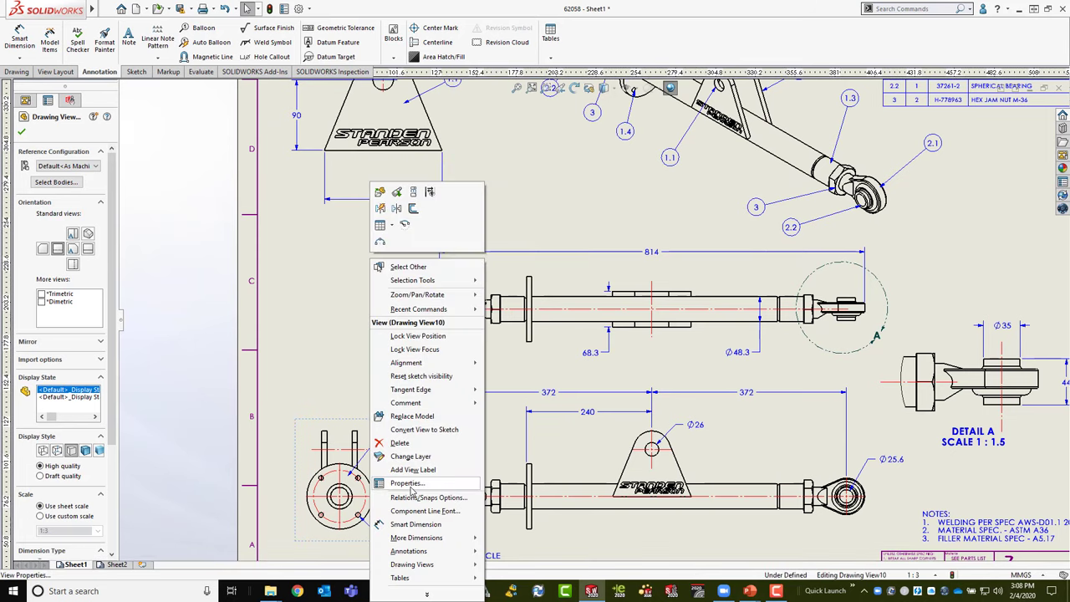
{"action": "left_click", "coordinate": [407, 483]}
{"action": "left_click", "coordinate": [109, 270]}
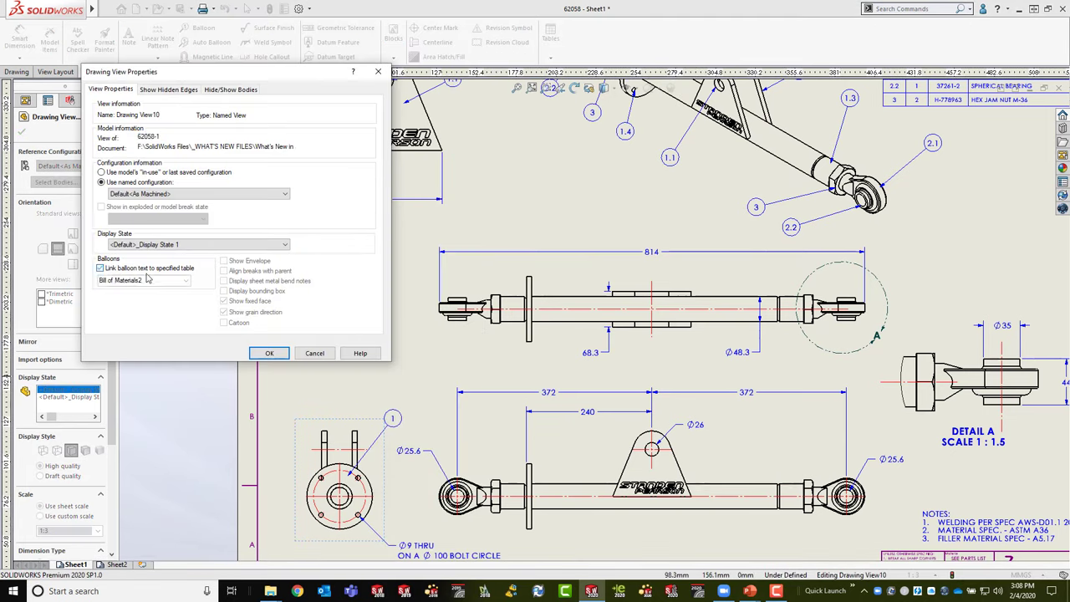
{"action": "left_click", "coordinate": [269, 353]}
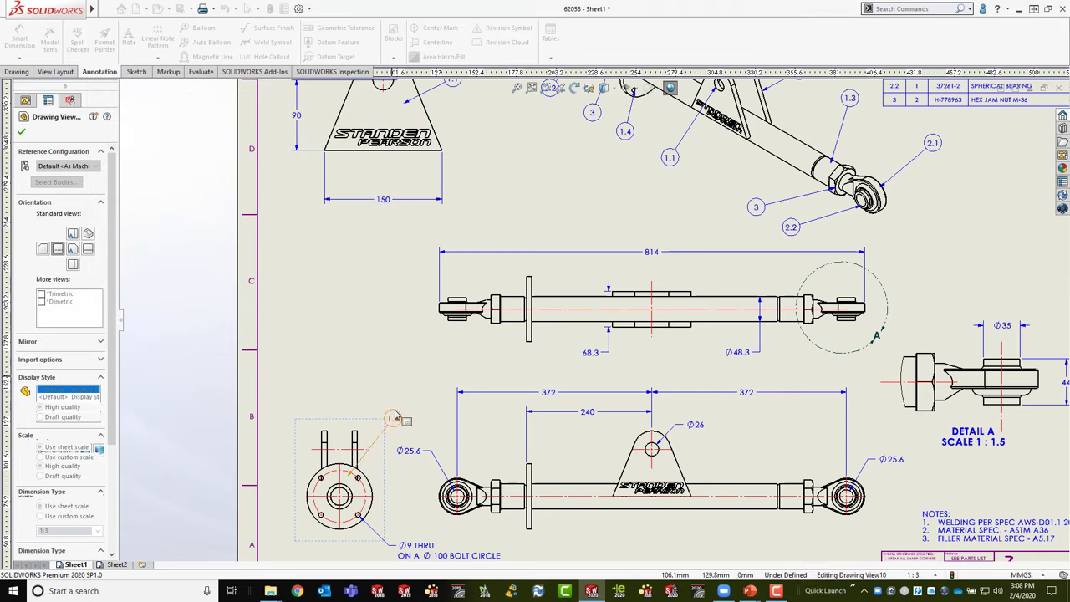
{"action": "scroll", "coordinate": [326, 473], "scroll_direction": "down", "scroll_amount": 3}
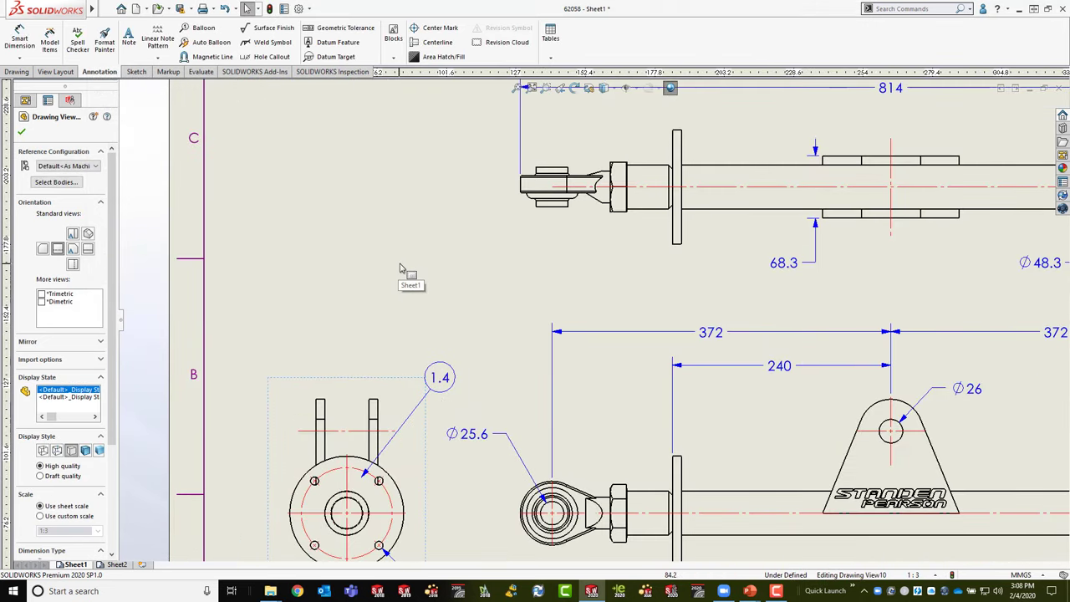
{"action": "scroll", "coordinate": [406, 264], "scroll_direction": "up", "scroll_amount": 3}
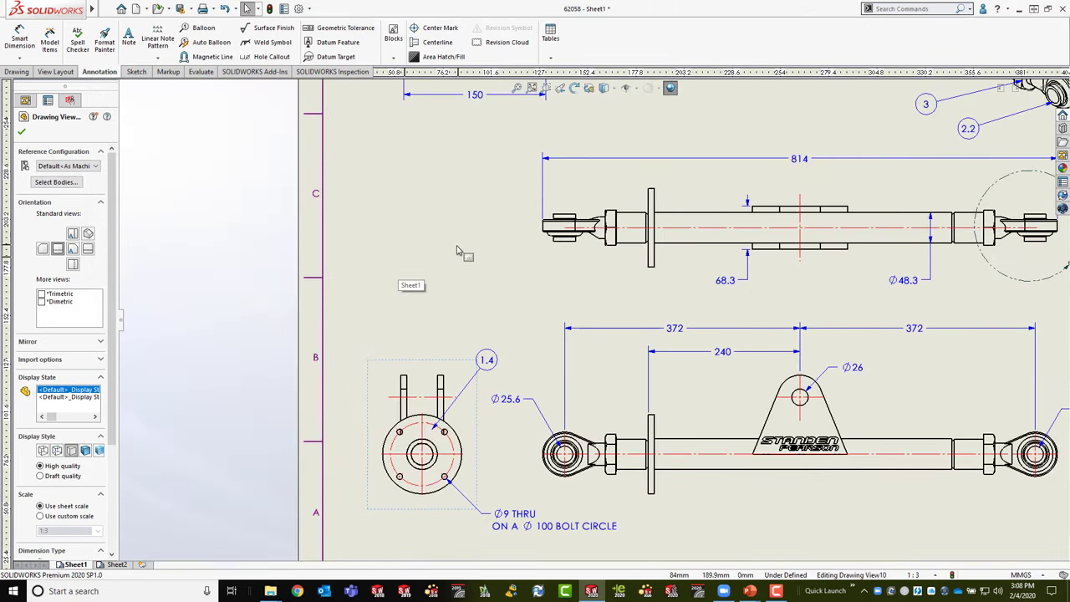
{"action": "scroll", "coordinate": [289, 309], "scroll_direction": "up", "scroll_amount": 2}
{"action": "key", "text": "f"}
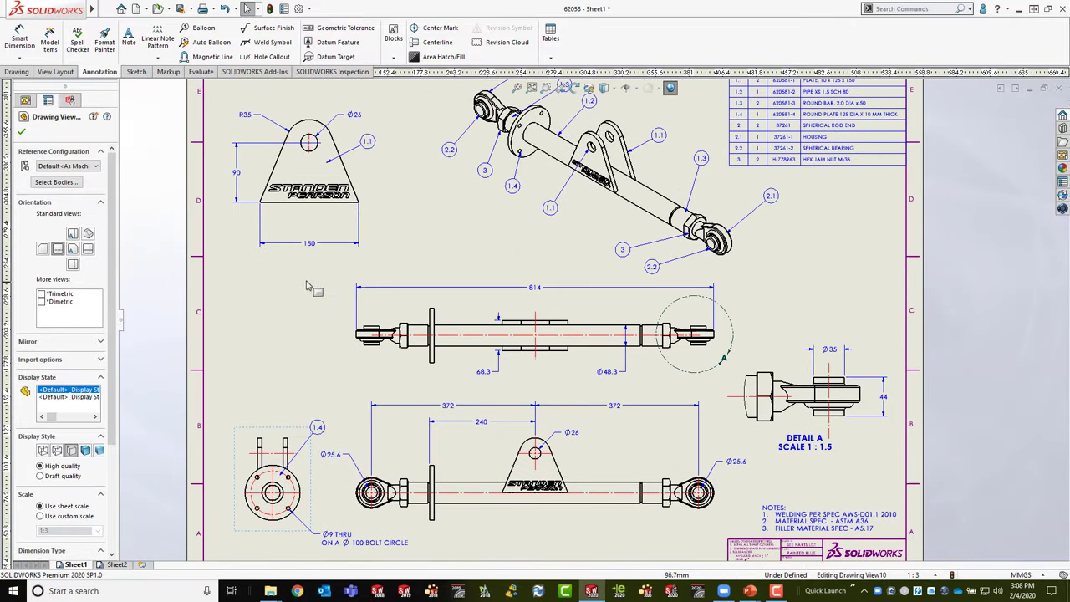
{"action": "key", "text": "ctrl+Right"}
{"action": "key", "text": "ctrl+Down"}
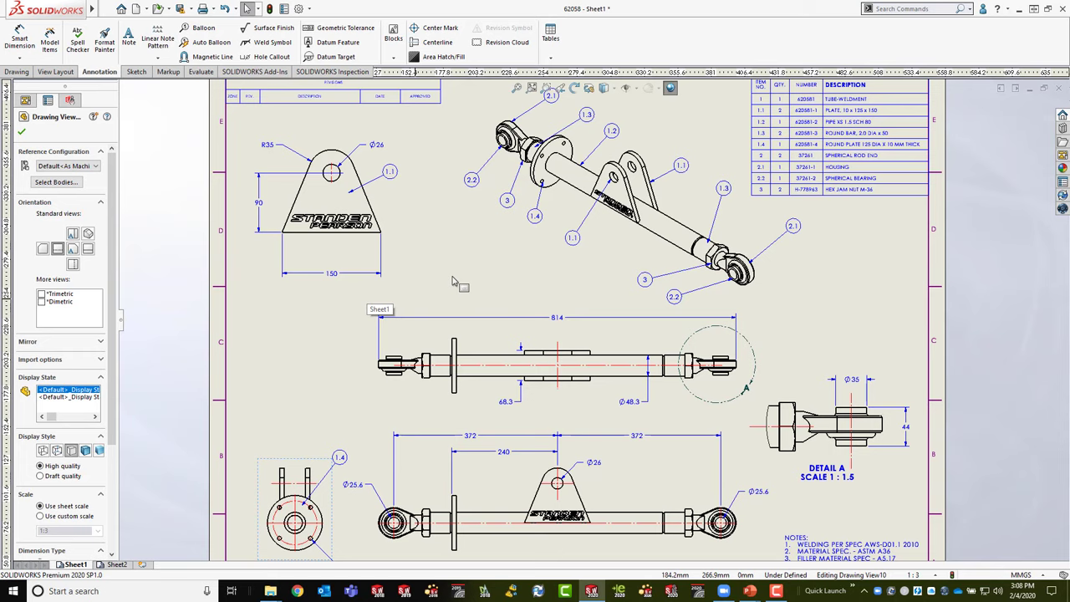
{"action": "key", "text": "ctrl+Left"}
{"action": "key", "text": "ctrl+Down"}
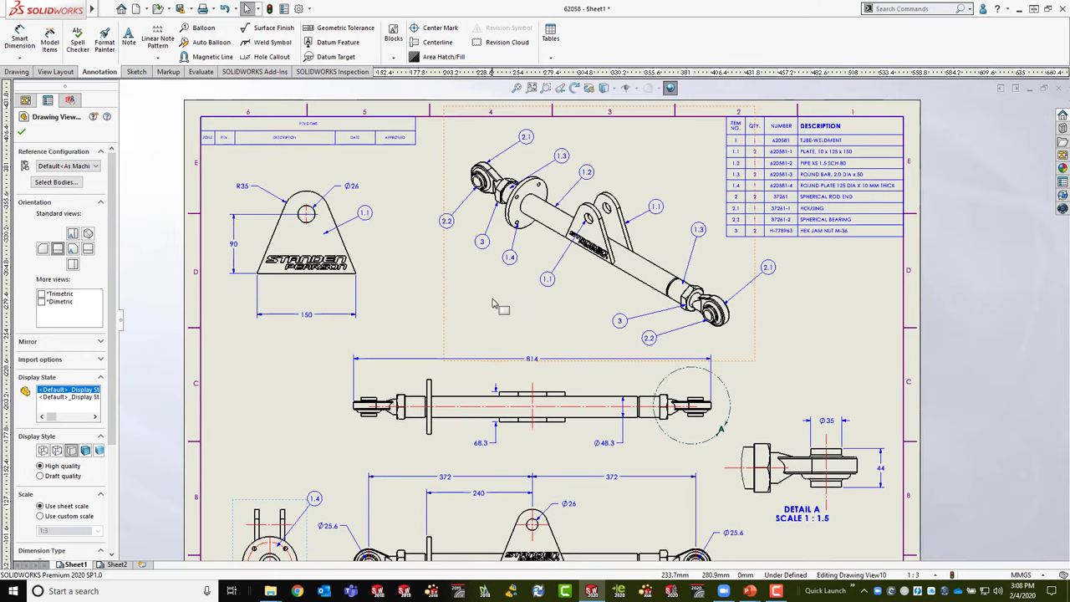
{"action": "left_click", "coordinate": [786, 240]}
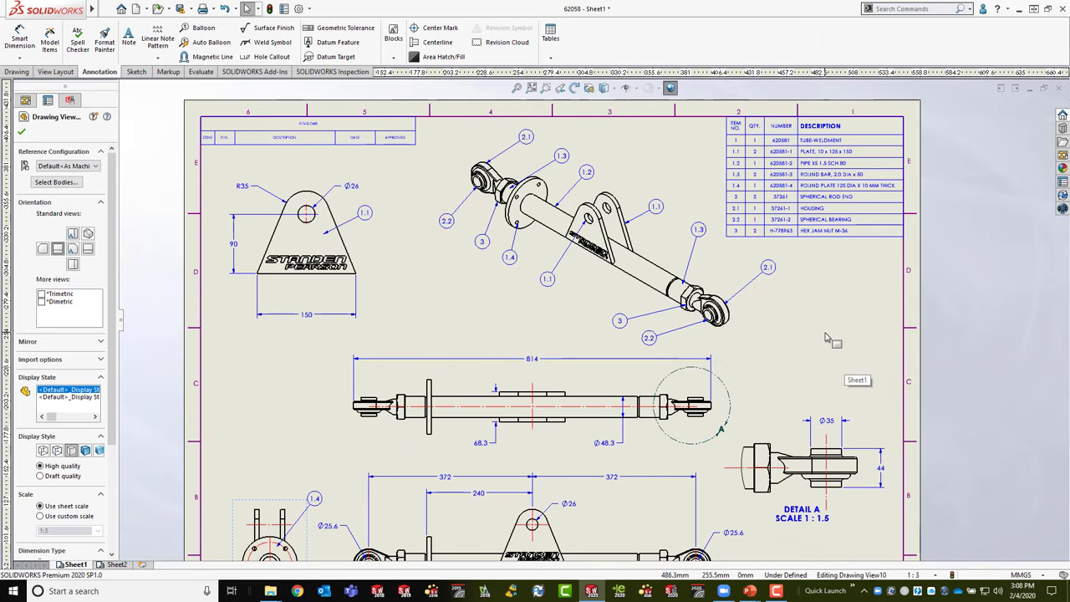
Step: Switch to the PowerPoint slide show and advance past the Ballooning title to the Balloons slide
{"action": "mouse_move", "coordinate": [750, 591]}
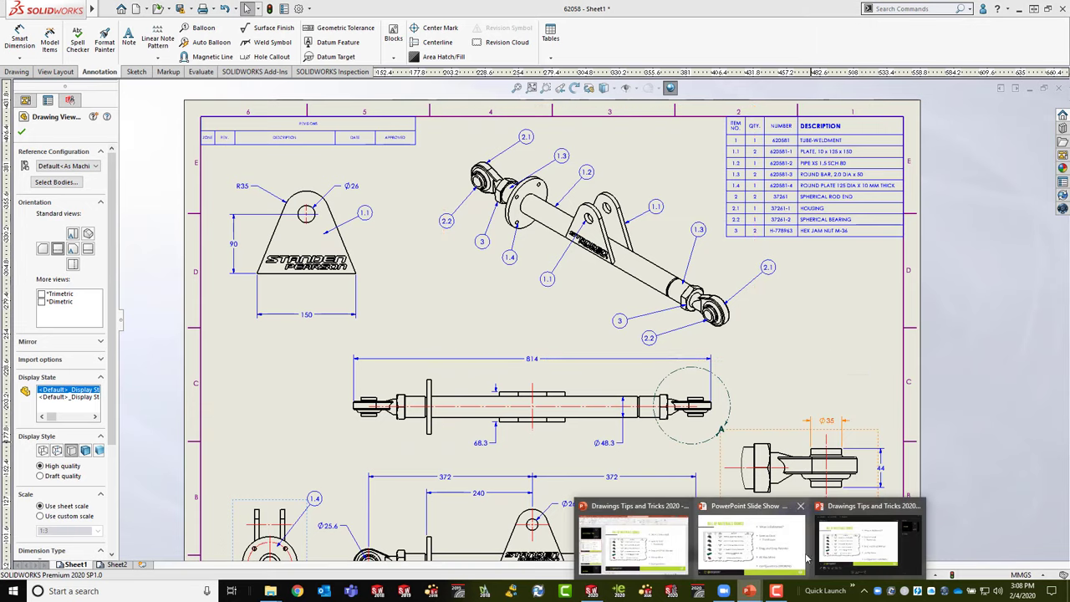
{"action": "left_click", "coordinate": [752, 542]}
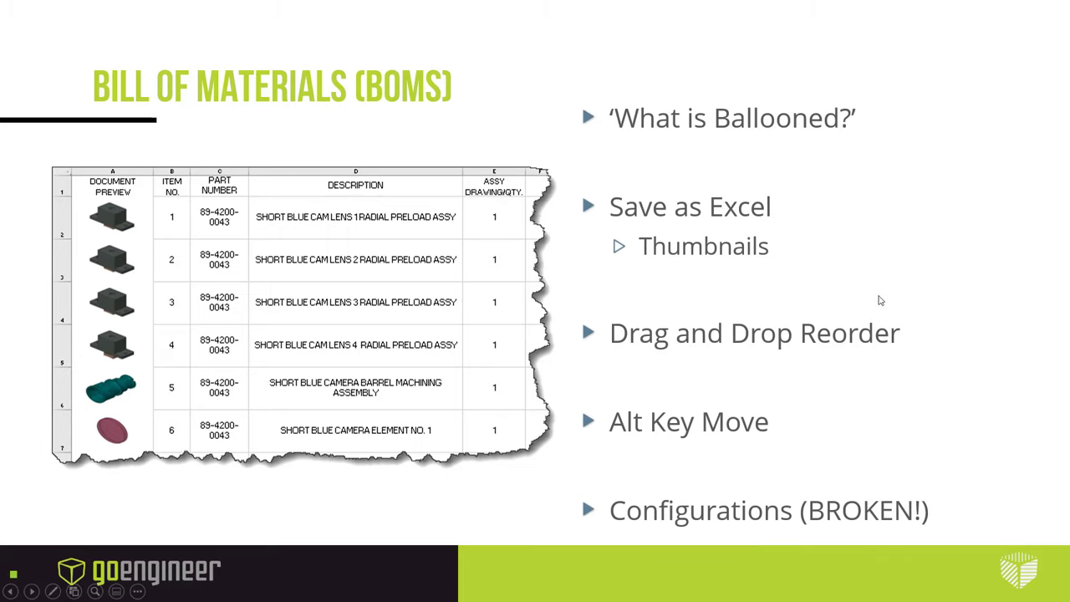
{"action": "left_click", "coordinate": [899, 245]}
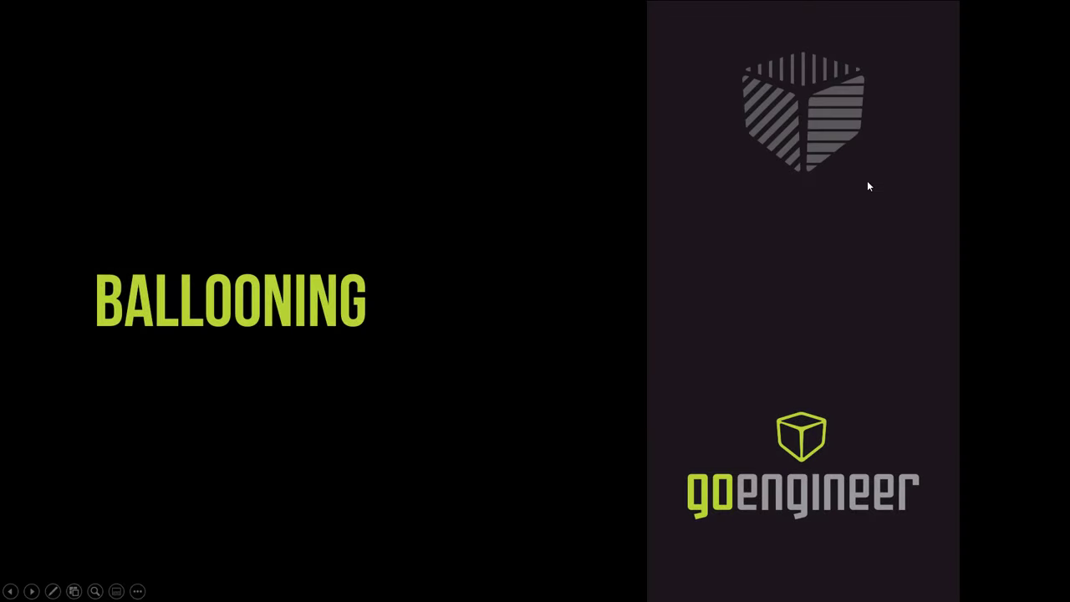
{"action": "left_click", "coordinate": [868, 183]}
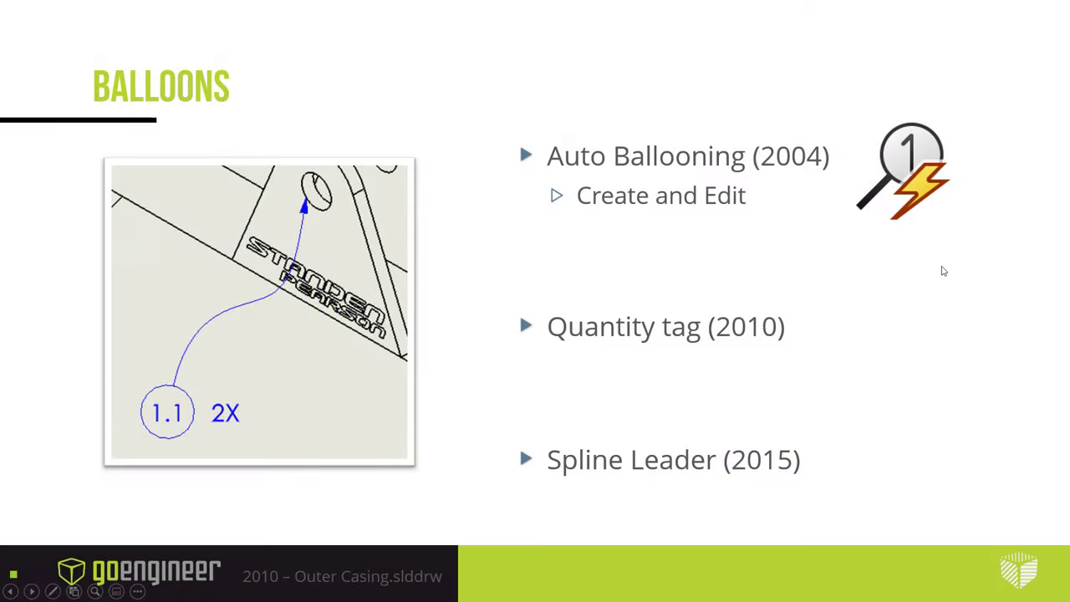
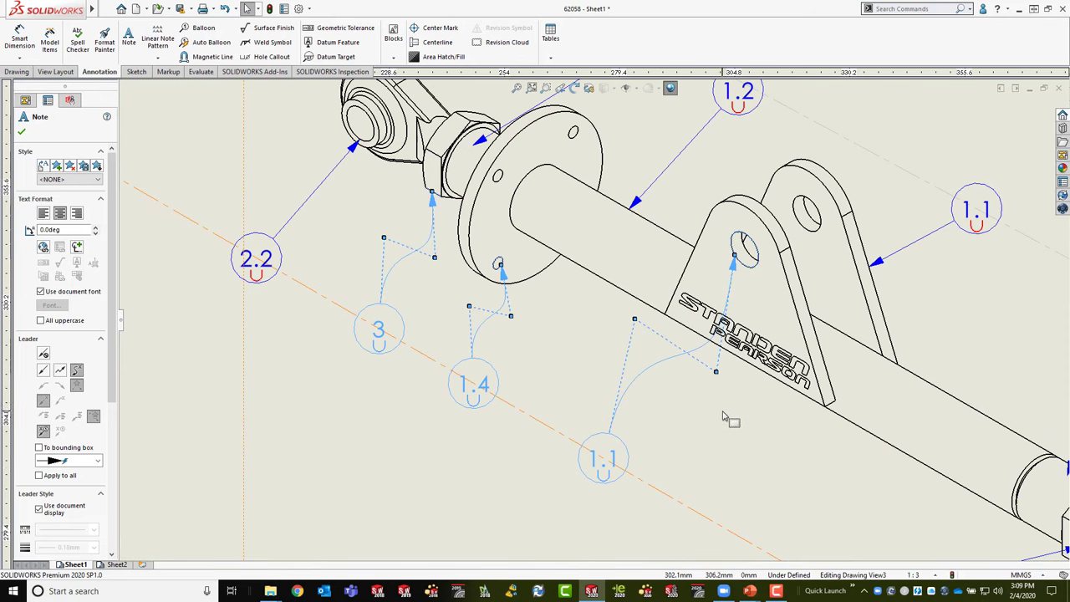
Step: Reshape the spline leader of the front plate's 1.1 balloon in the isometric view by moving both of its control points
{"action": "left_click", "coordinate": [676, 368]}
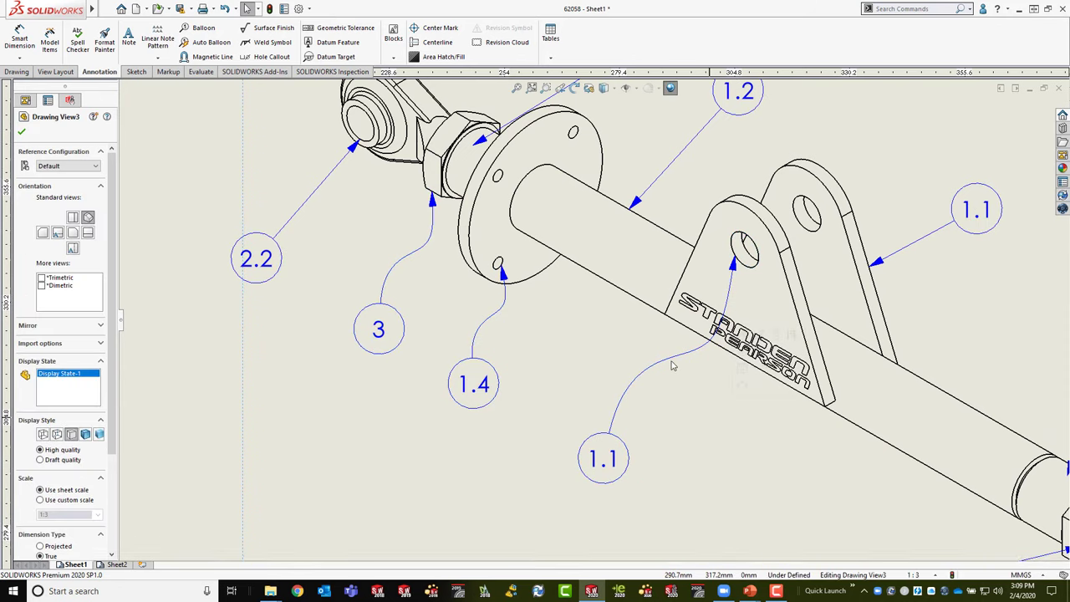
{"action": "left_click", "coordinate": [674, 365]}
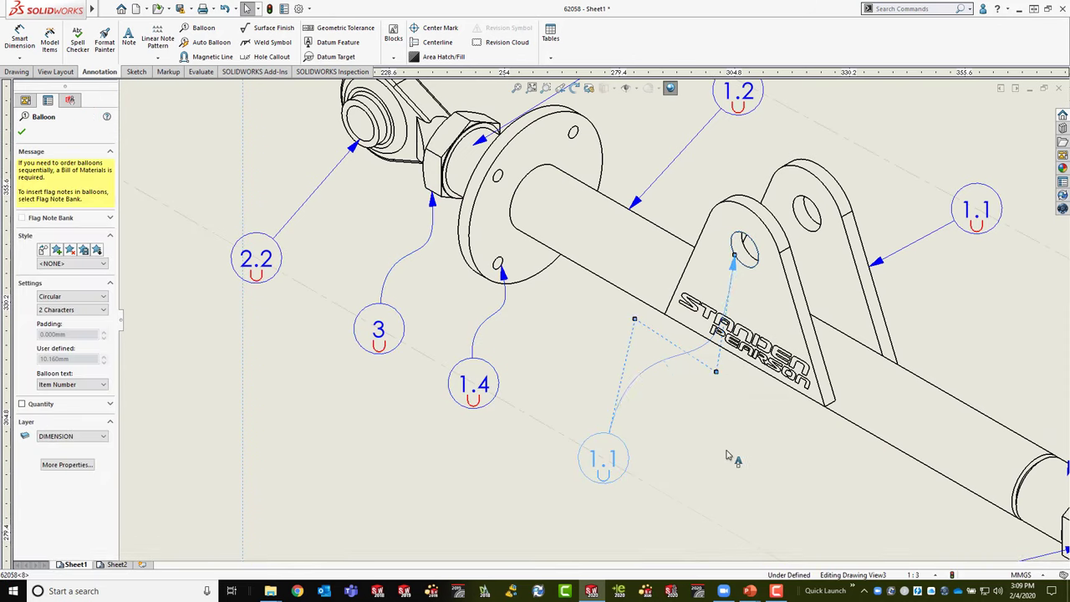
{"action": "left_click_drag", "start_coordinate": [716, 371], "coordinate": [531, 298]}
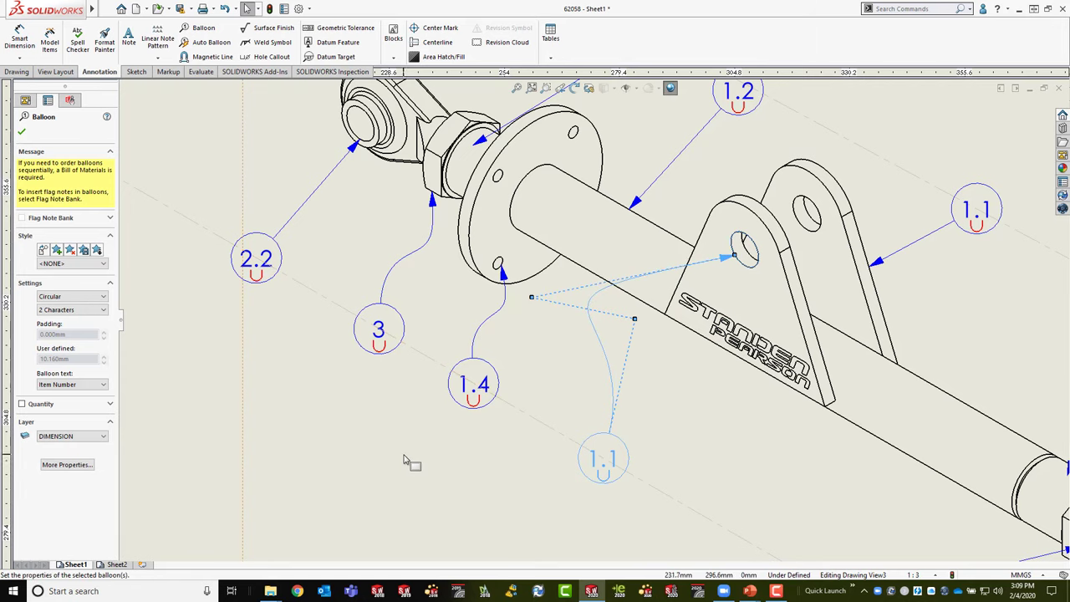
{"action": "left_click", "coordinate": [244, 438]}
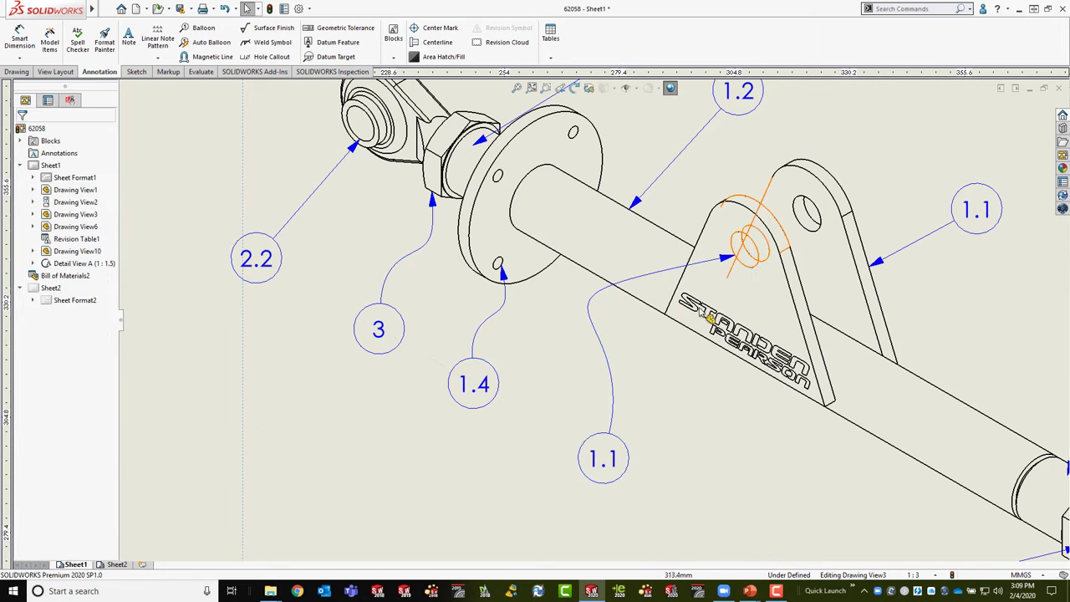
{"action": "right_click", "coordinate": [613, 385]}
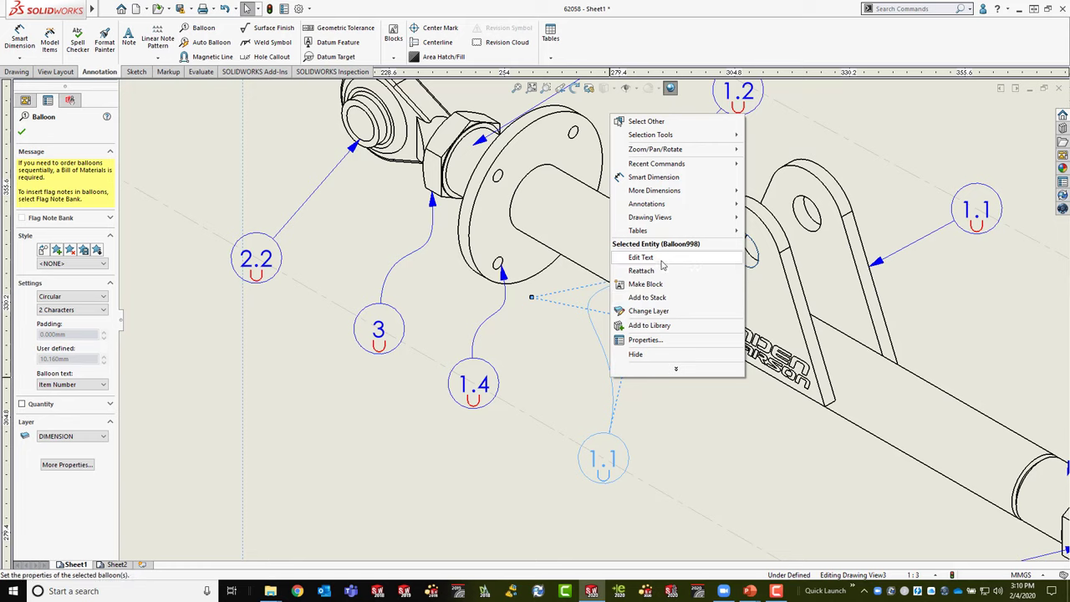
{"action": "left_click", "coordinate": [499, 529]}
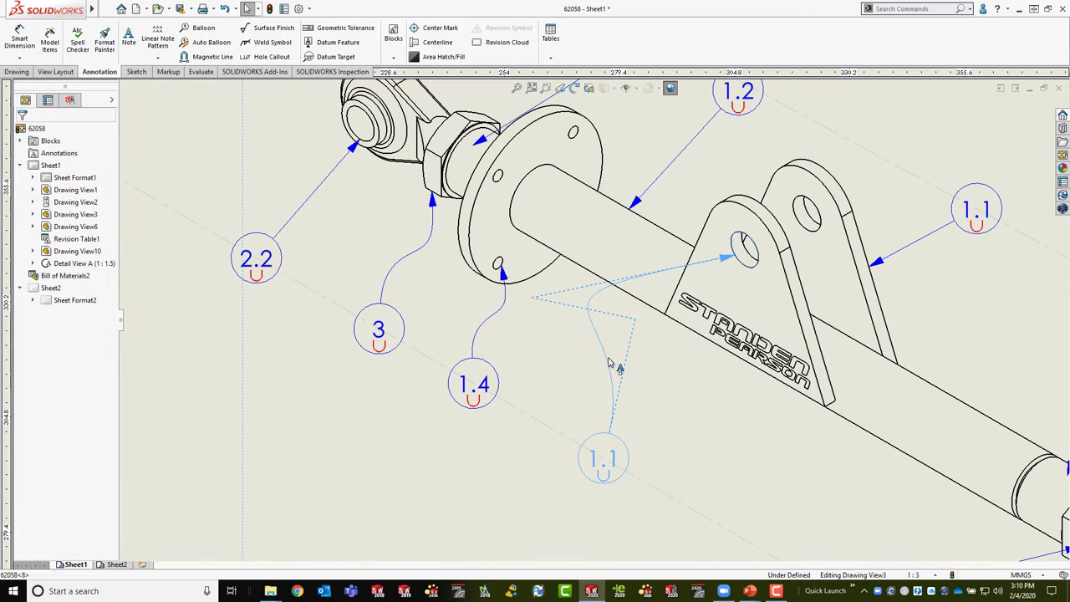
{"action": "left_click", "coordinate": [634, 317]}
{"action": "left_click_drag", "start_coordinate": [634, 317], "coordinate": [566, 352]}
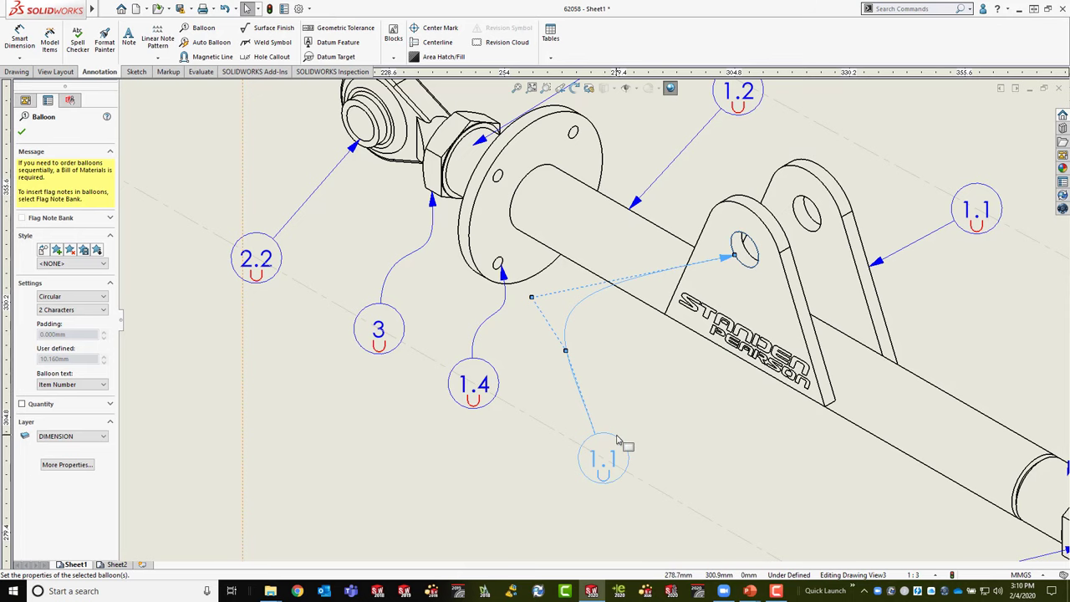
Step: Show quantities on the front plate's 1.1 balloon and the lower 2.2 and 3 balloons, and move the 1.1 balloon nearer the tube
{"action": "left_click", "coordinate": [22, 404]}
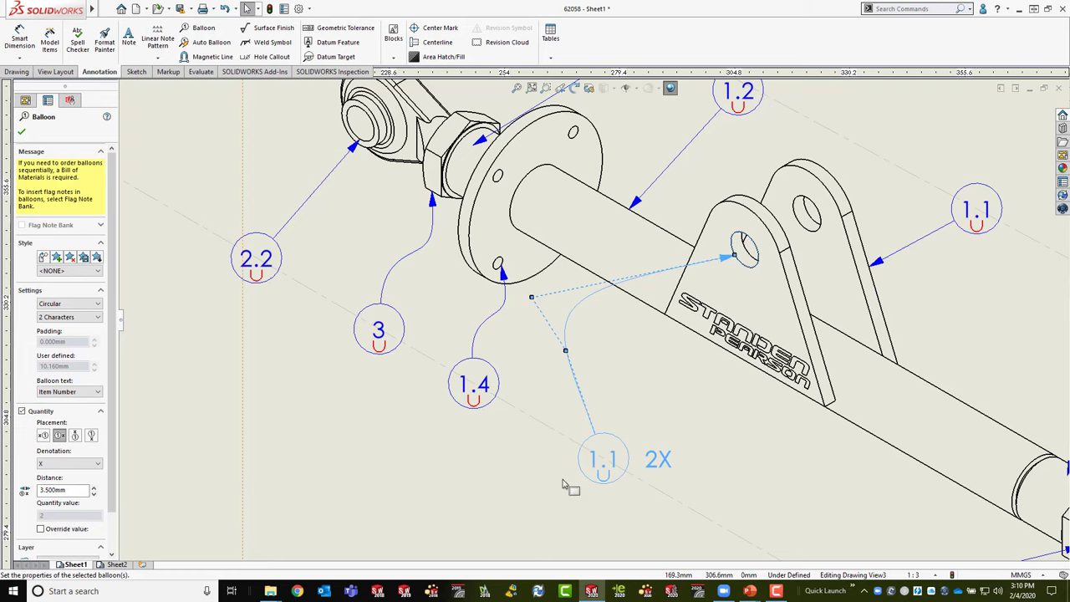
{"action": "scroll", "coordinate": [530, 477], "scroll_direction": "up", "scroll_amount": 3}
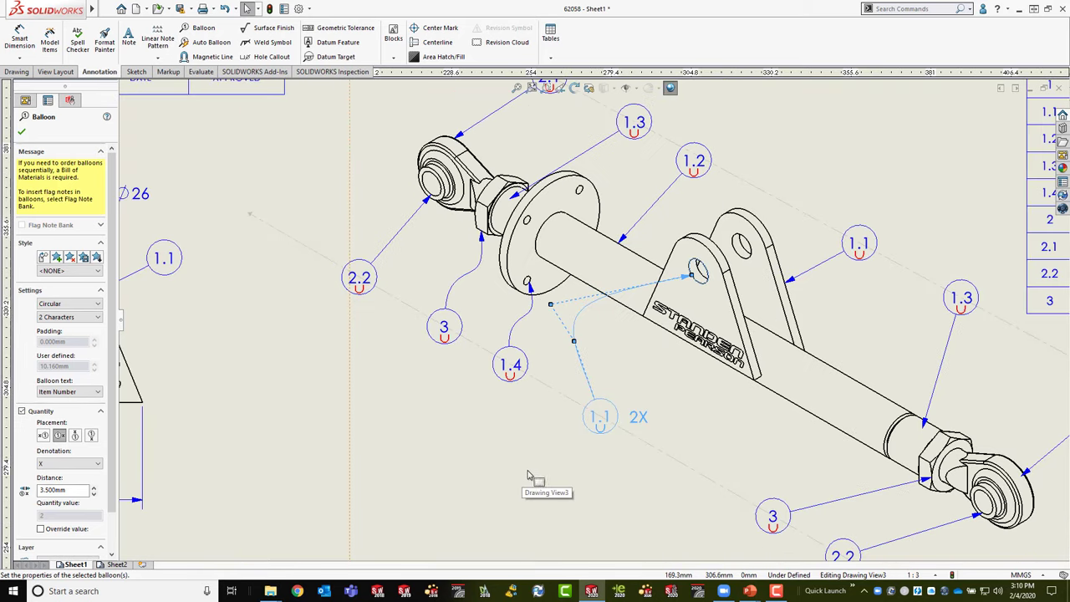
{"action": "scroll", "coordinate": [538, 425], "scroll_direction": "down", "scroll_amount": 2}
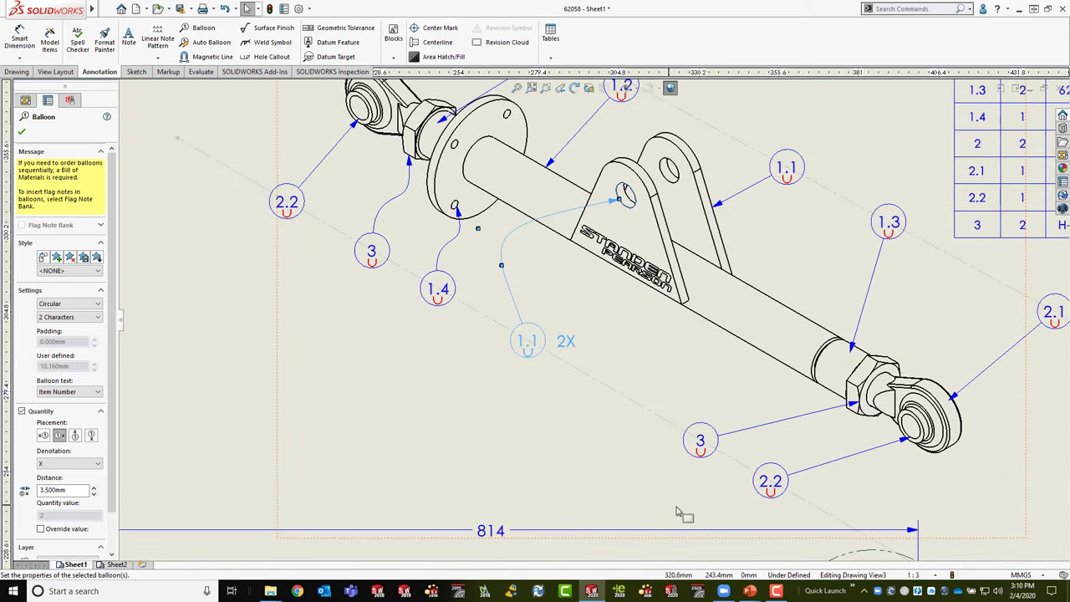
{"action": "left_click", "coordinate": [785, 478]}
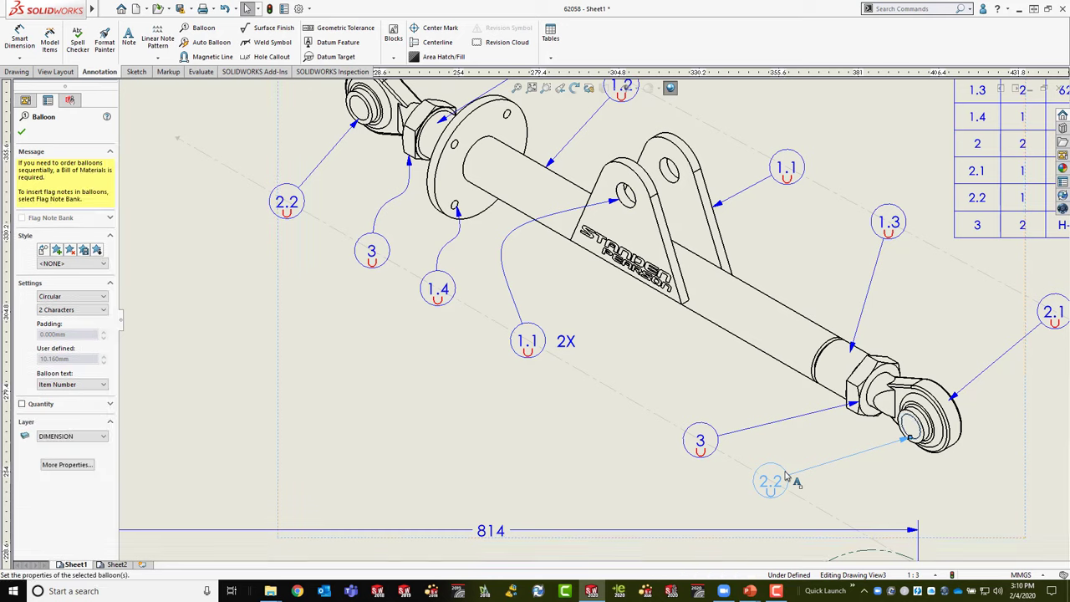
{"action": "left_click", "coordinate": [37, 407]}
{"action": "left_click", "coordinate": [715, 435]}
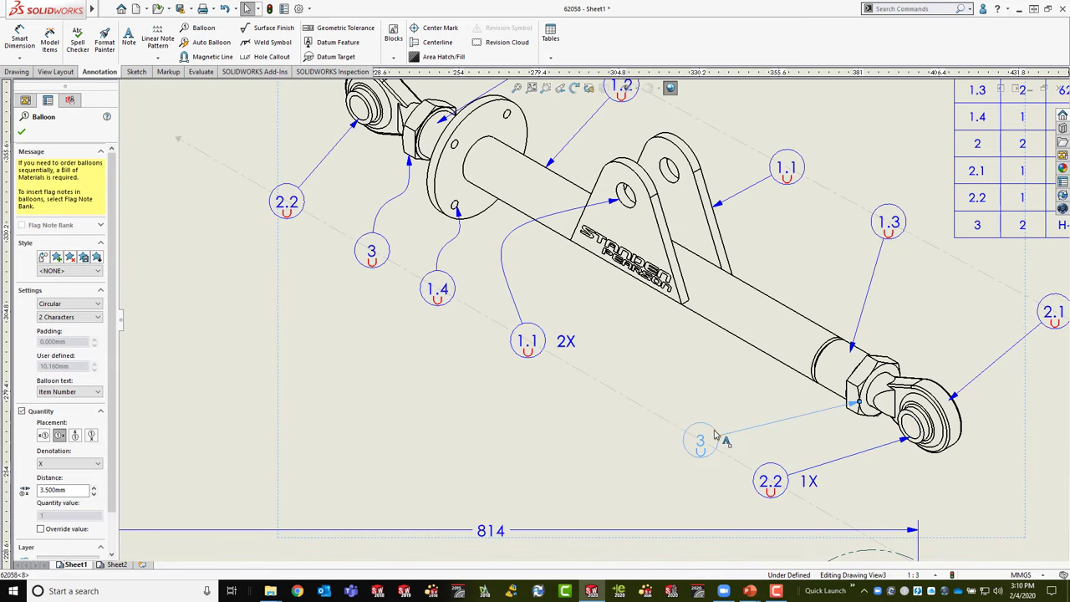
{"action": "left_click", "coordinate": [22, 403]}
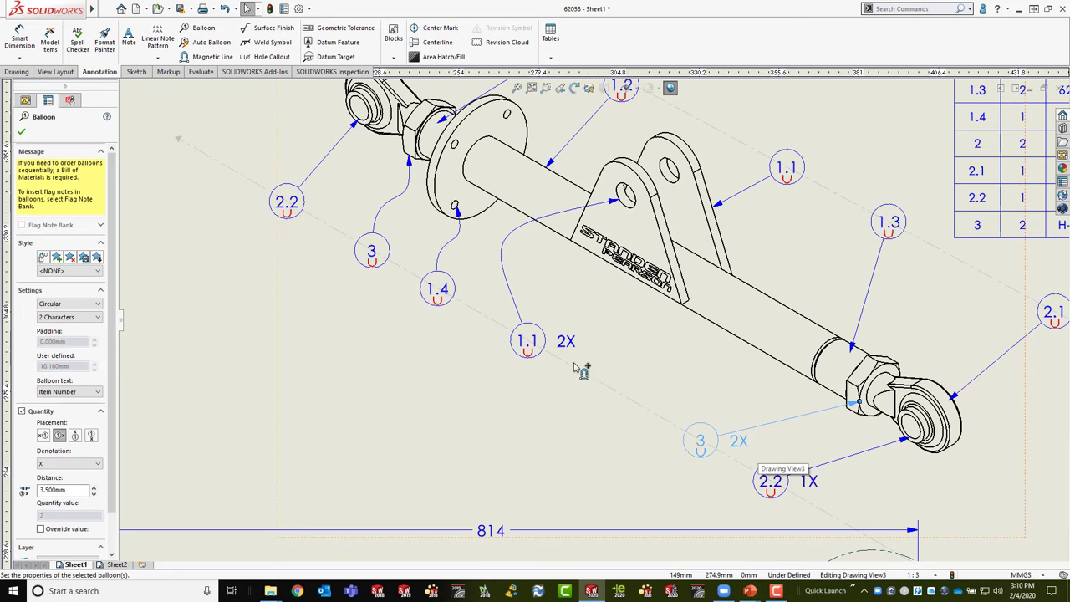
{"action": "left_click_drag", "start_coordinate": [524, 345], "coordinate": [563, 336]}
{"action": "left_click", "coordinate": [229, 336]}
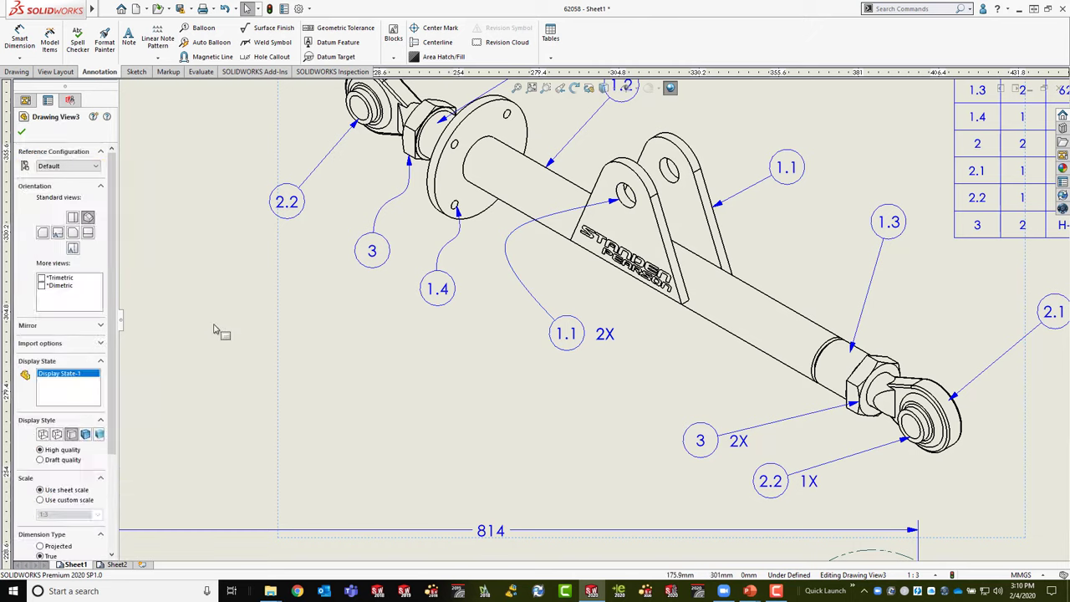
Step: Open the recent drawing drw_auto_balloon and shift its screwdriver view slightly toward the sheet's upper left
{"action": "key", "text": "ctrl+F2"}
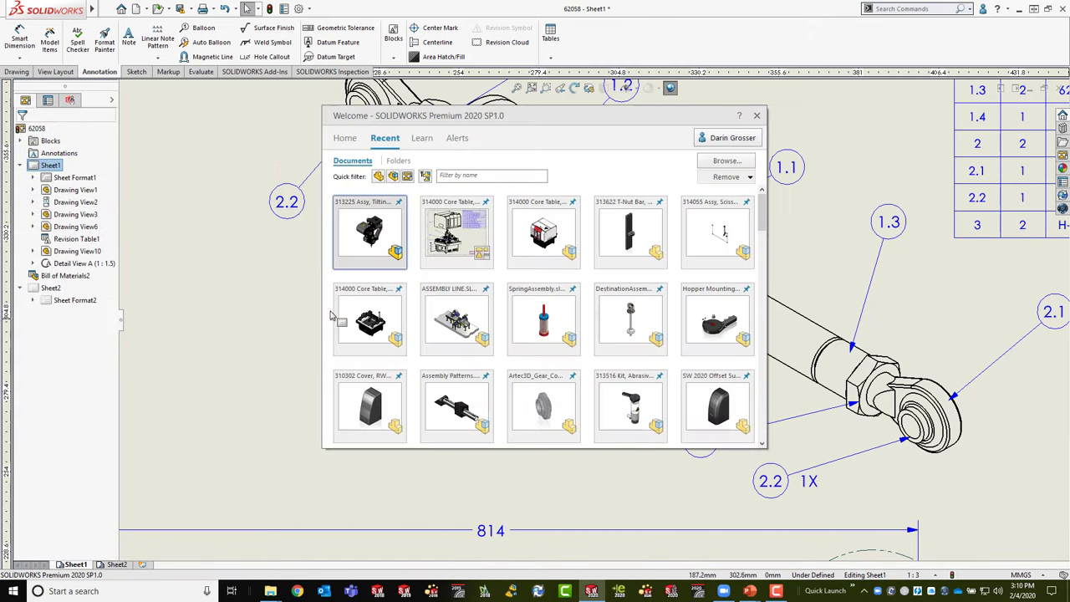
{"action": "scroll", "coordinate": [504, 313], "scroll_direction": "down", "scroll_amount": 1}
{"action": "scroll", "coordinate": [504, 312], "scroll_direction": "down", "scroll_amount": 10}
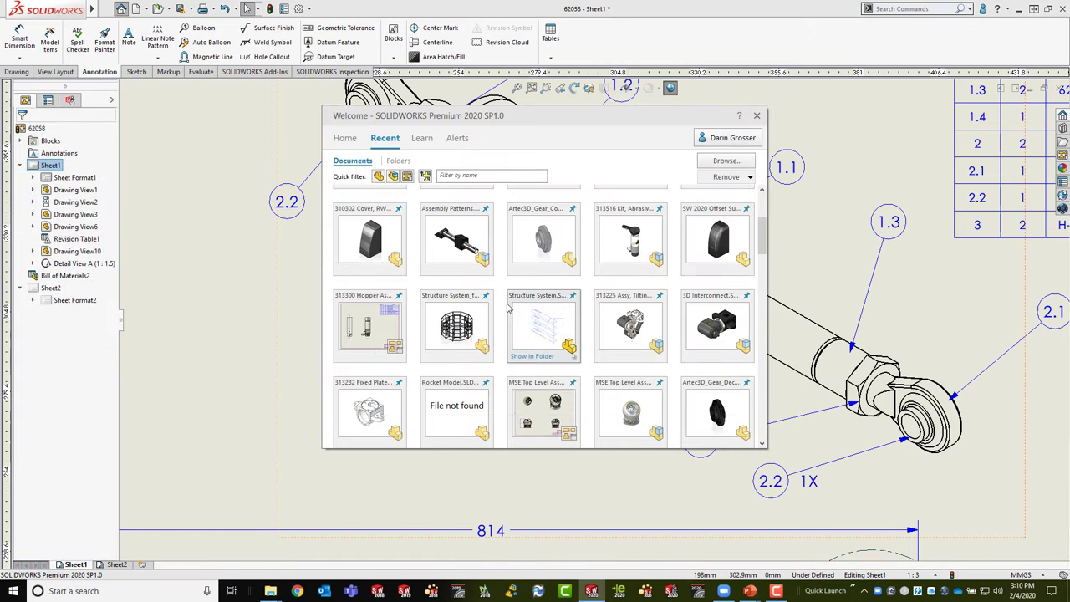
{"action": "left_click", "coordinate": [708, 281]}
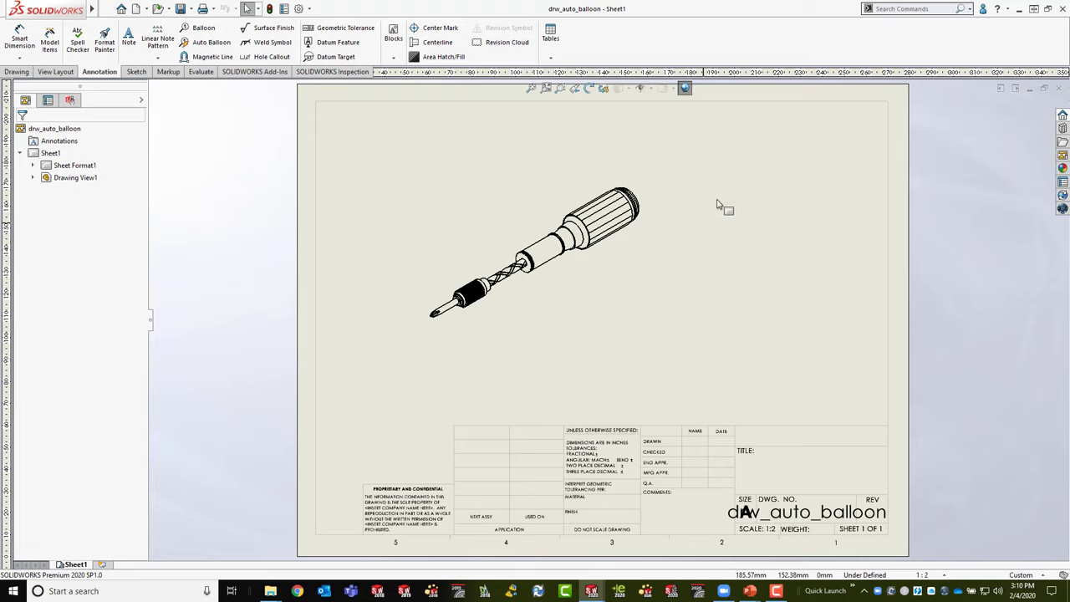
{"action": "mouse_move", "coordinate": [613, 360]}
{"action": "left_mouse_down"}
{"action": "mouse_move", "coordinate": [566, 375]}
{"action": "mouse_move", "coordinate": [585, 346]}
{"action": "mouse_move", "coordinate": [577, 355]}
{"action": "left_mouse_up"}
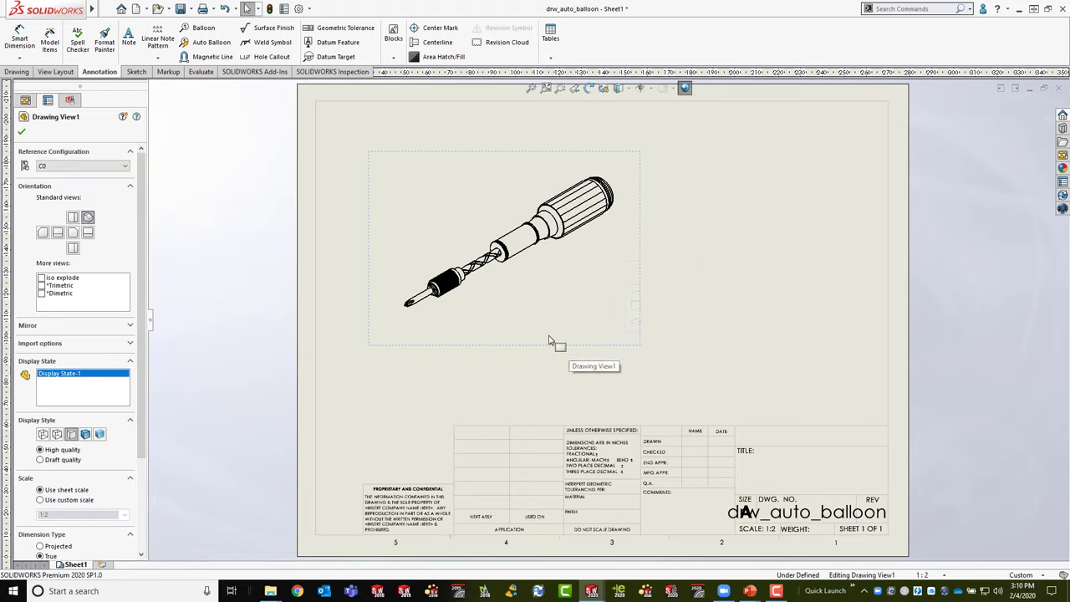
Step: Add circular item-number balloons individually to the screwdriver's barrel, handle, knurled chuck and bit
{"action": "left_click", "coordinate": [201, 28]}
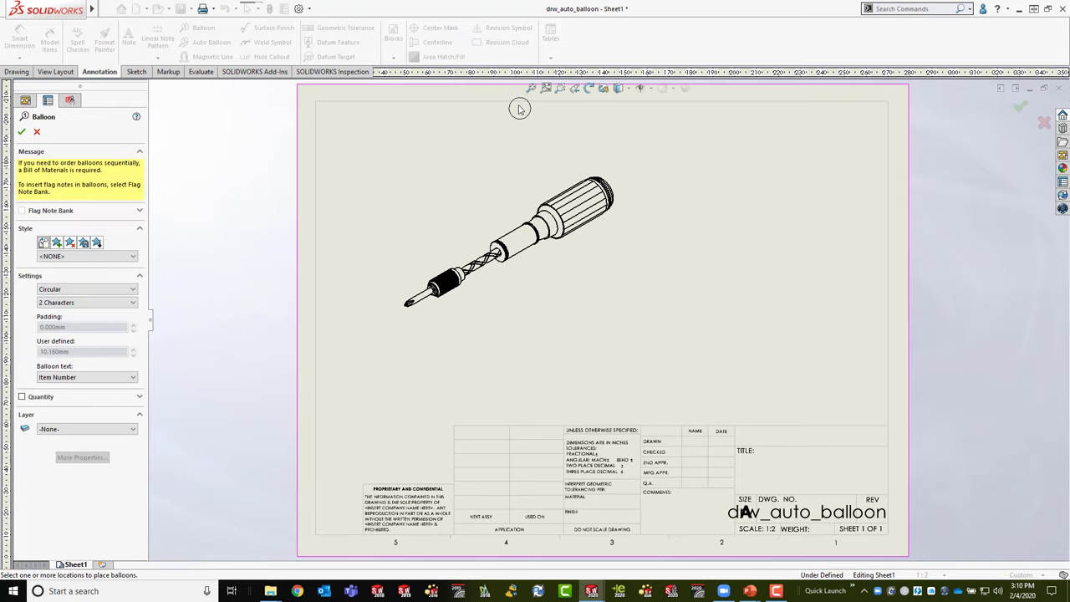
{"action": "left_click", "coordinate": [505, 235]}
{"action": "left_click", "coordinate": [476, 177]}
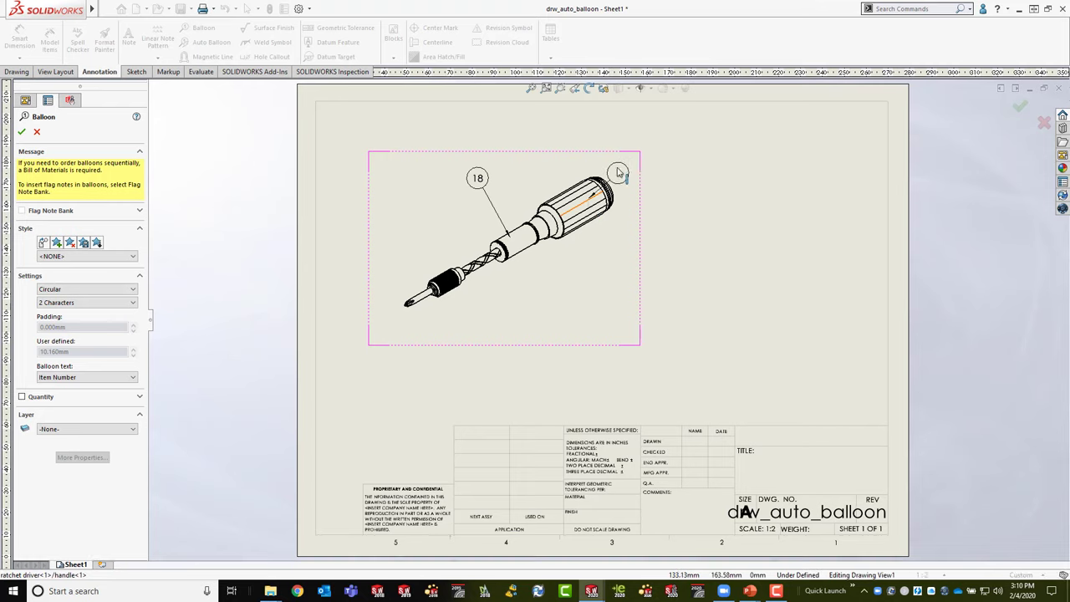
{"action": "left_click", "coordinate": [588, 195]}
{"action": "left_click", "coordinate": [562, 133]}
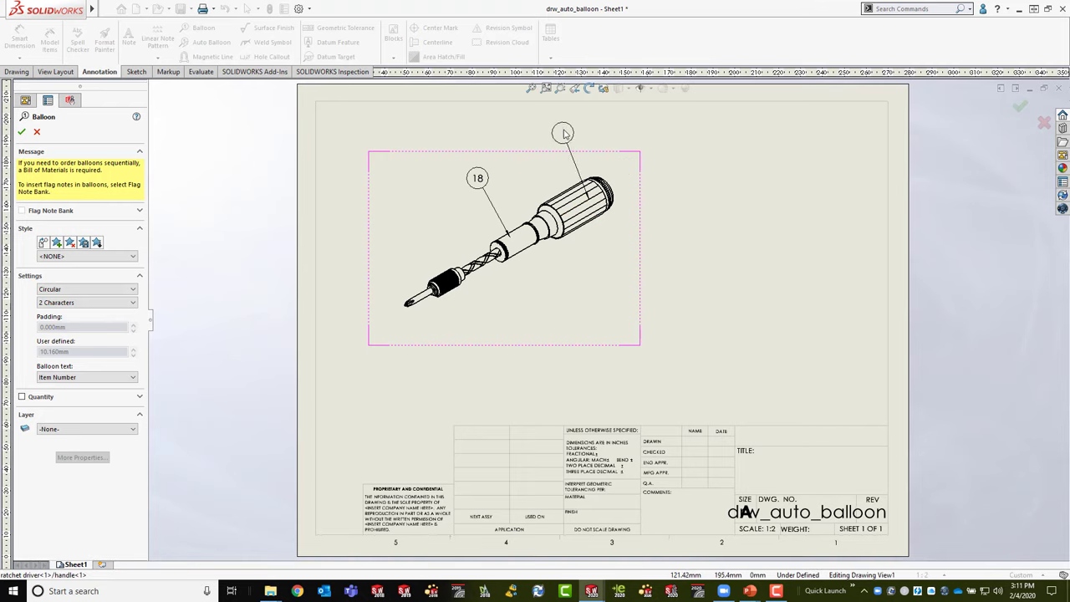
{"action": "left_click", "coordinate": [452, 281]}
{"action": "left_click", "coordinate": [486, 316]}
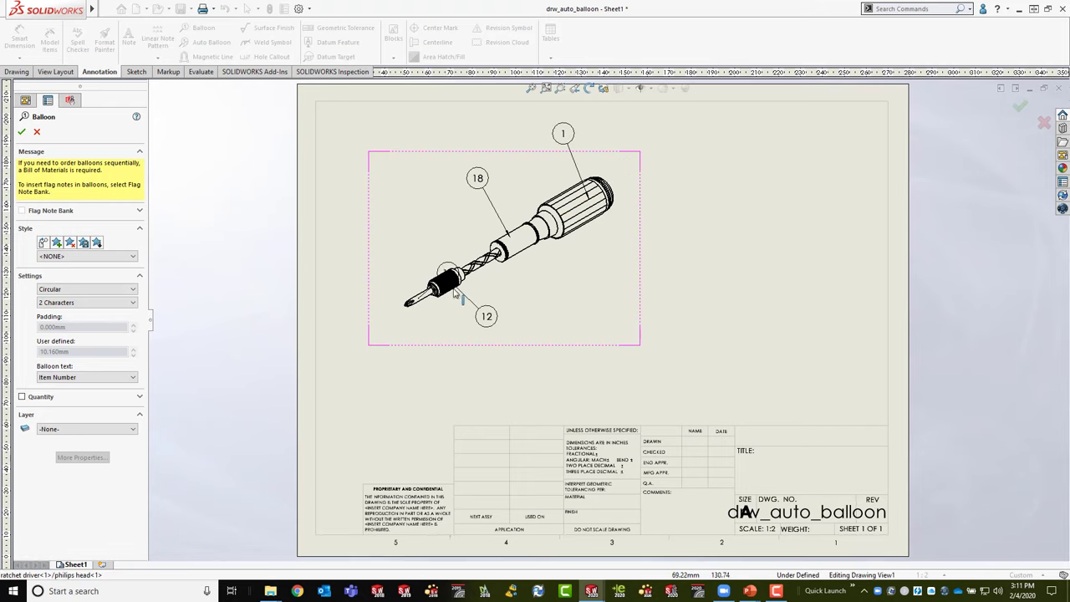
{"action": "left_click", "coordinate": [419, 301]}
{"action": "left_click", "coordinate": [437, 350]}
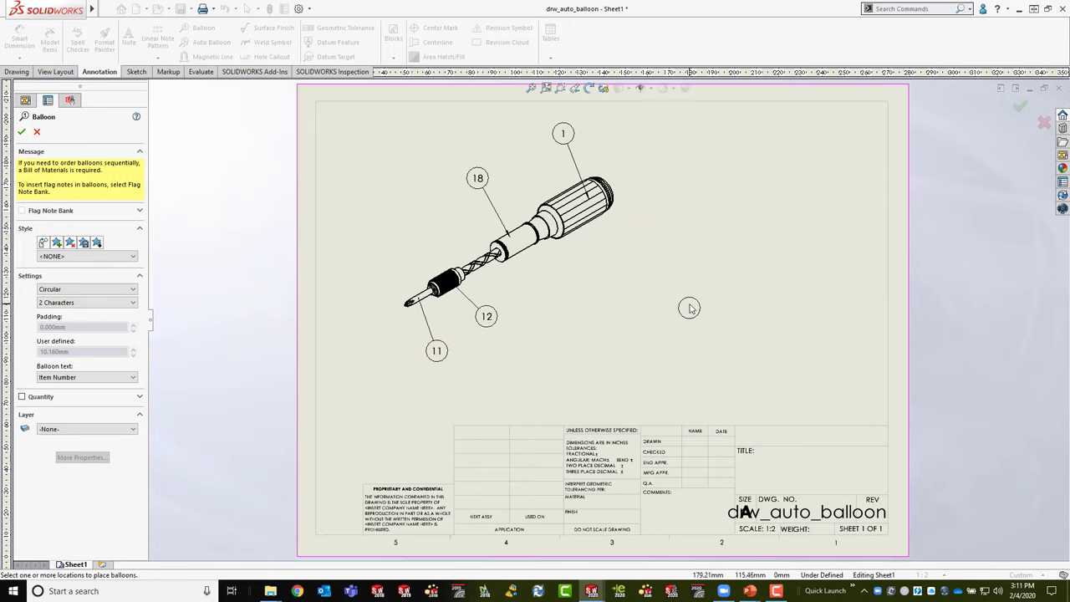
{"action": "key", "text": "Escape"}
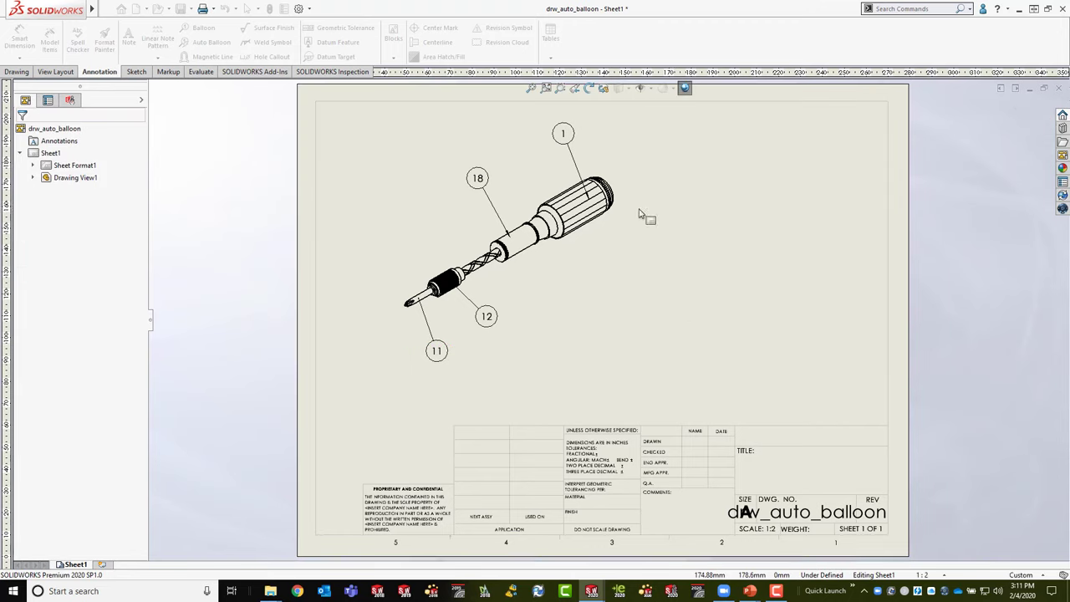
Step: Auto-balloon the screwdriver view's remaining parts with edge-attached leaders and magnetic lines, and align balloons 18 and 1 on the tilted upper magnetic line
{"action": "left_click", "coordinate": [420, 195]}
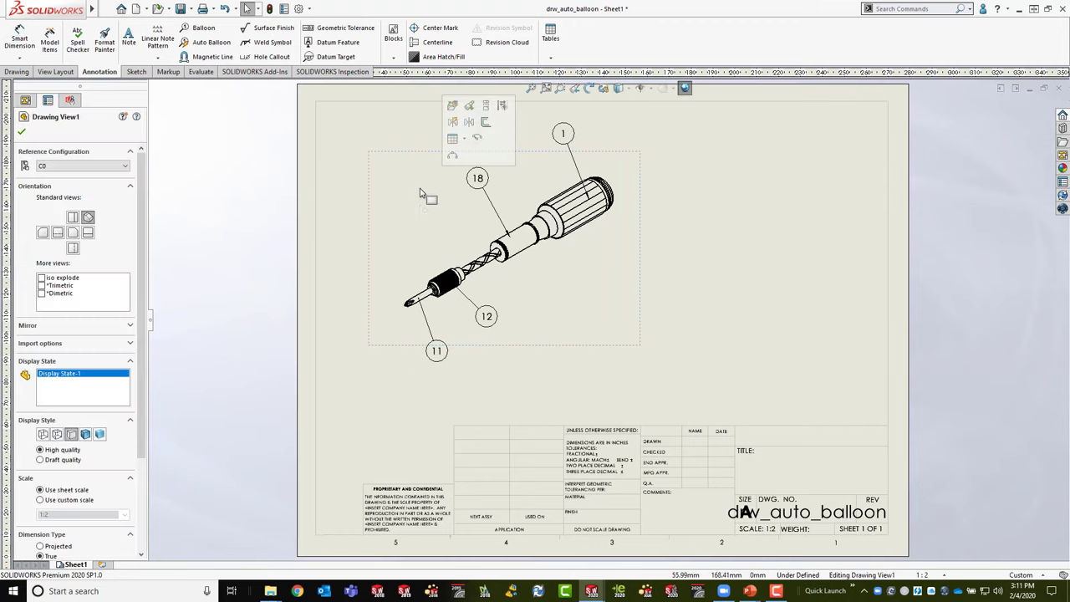
{"action": "left_click", "coordinate": [215, 44]}
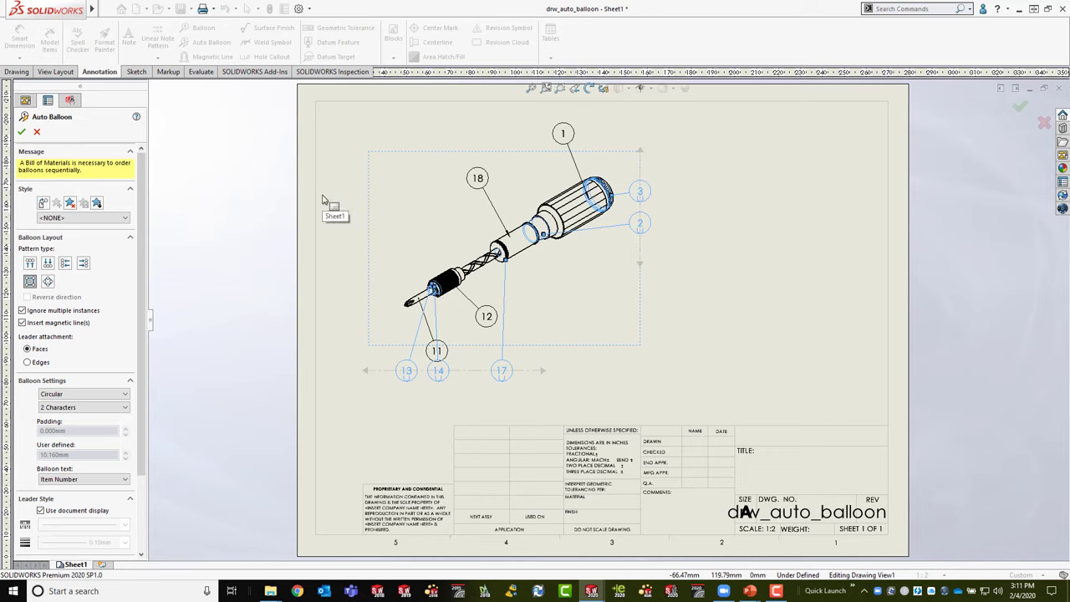
{"action": "left_click", "coordinate": [27, 362]}
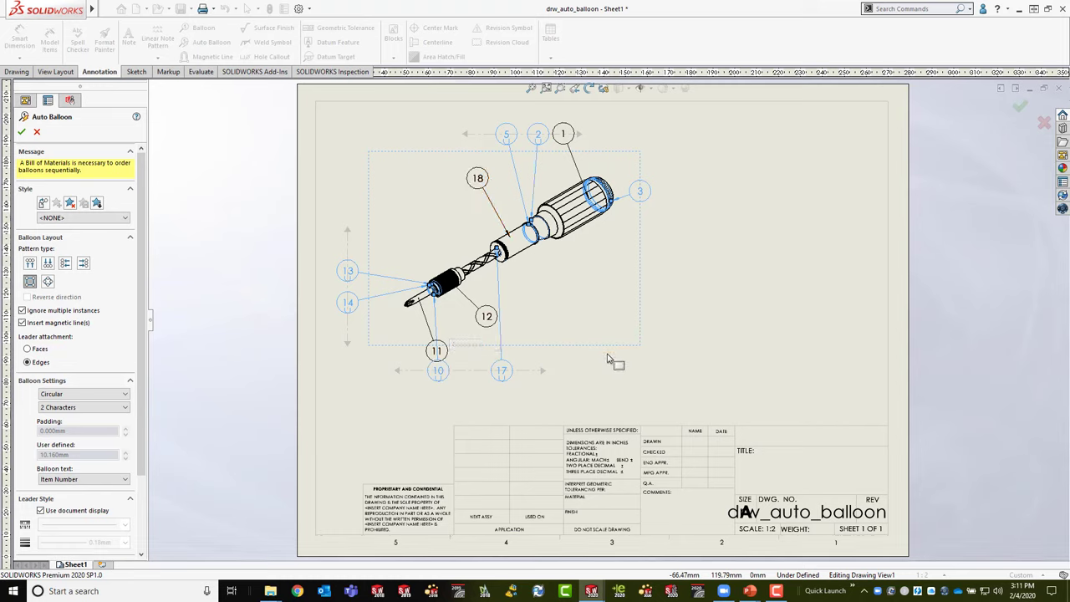
{"action": "left_click", "coordinate": [22, 133]}
{"action": "left_click_drag", "start_coordinate": [477, 178], "coordinate": [409, 148]}
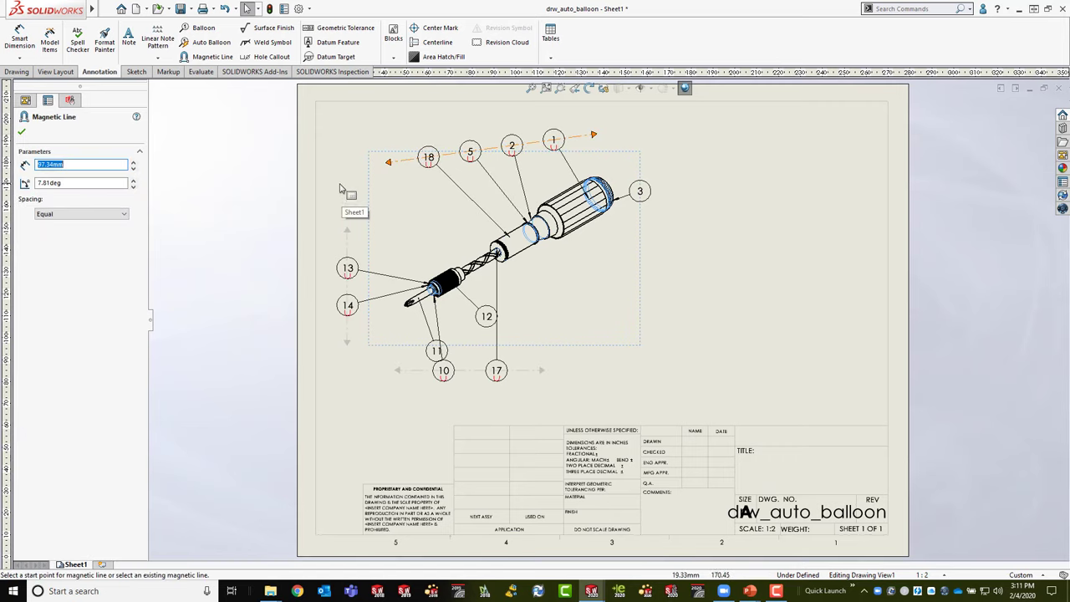
{"action": "key", "text": "Escape"}
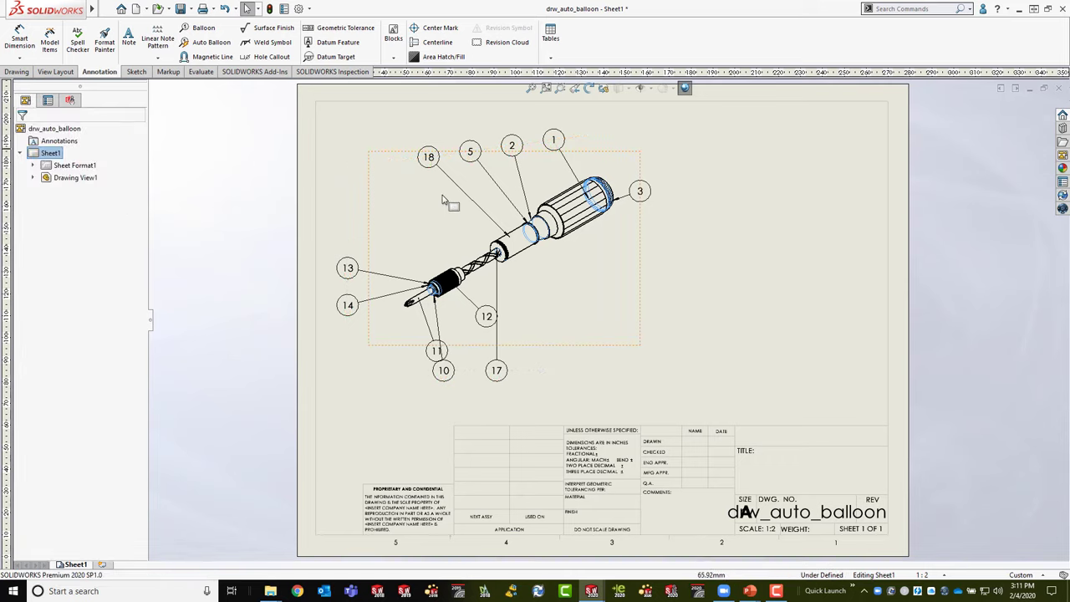
{"action": "left_click", "coordinate": [346, 126]}
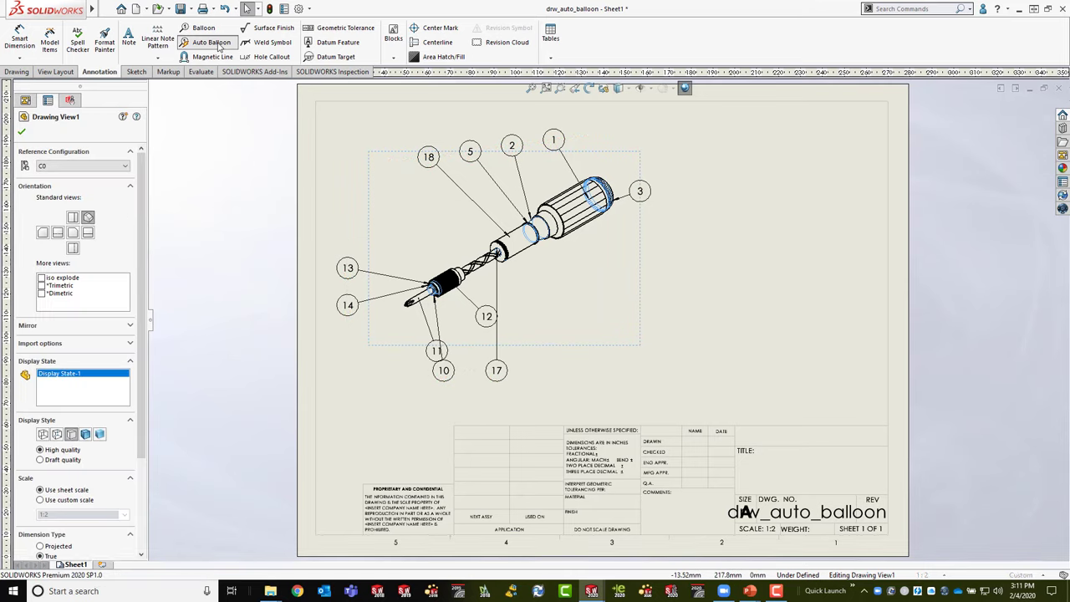
{"action": "left_click", "coordinate": [218, 44]}
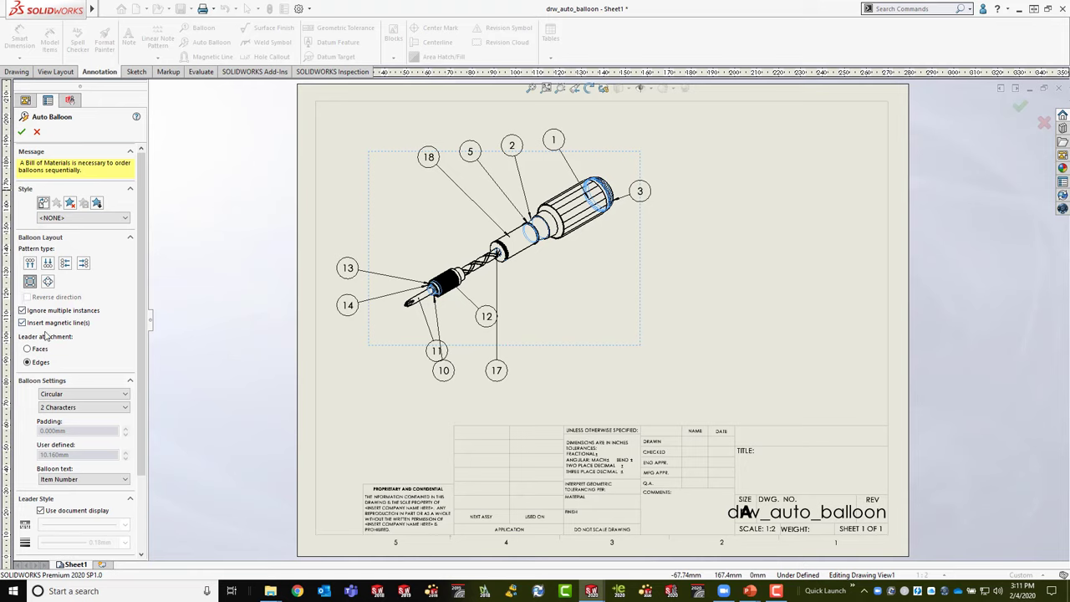
{"action": "left_click", "coordinate": [37, 133]}
Step: Insert a parts-only bill of materials for the screwdriver view from the bom-standard template and place it beside the handle
{"action": "left_click", "coordinate": [413, 191]}
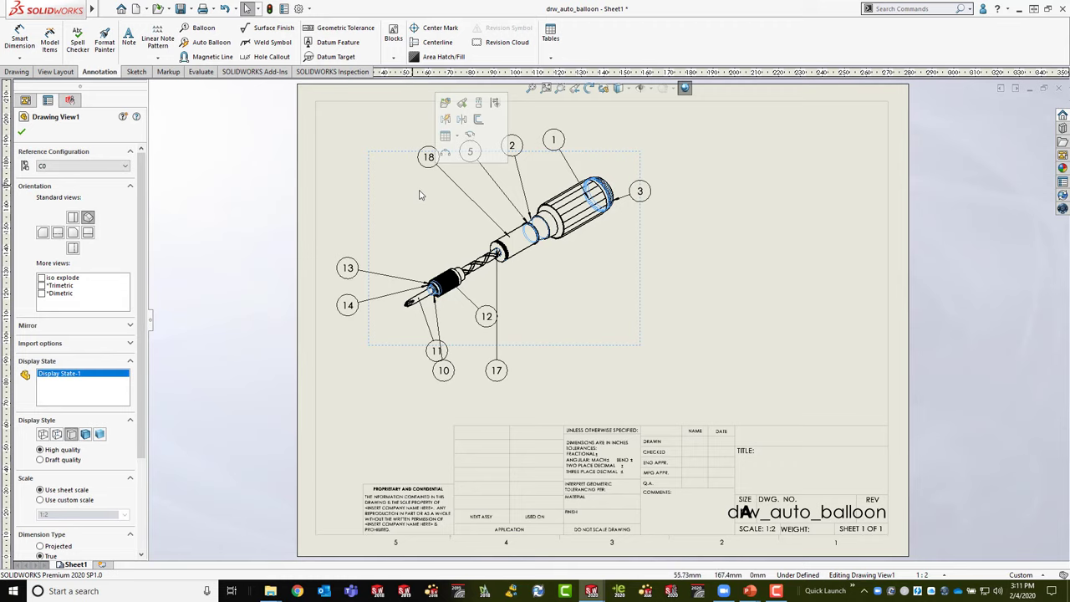
{"action": "left_click", "coordinate": [550, 38]}
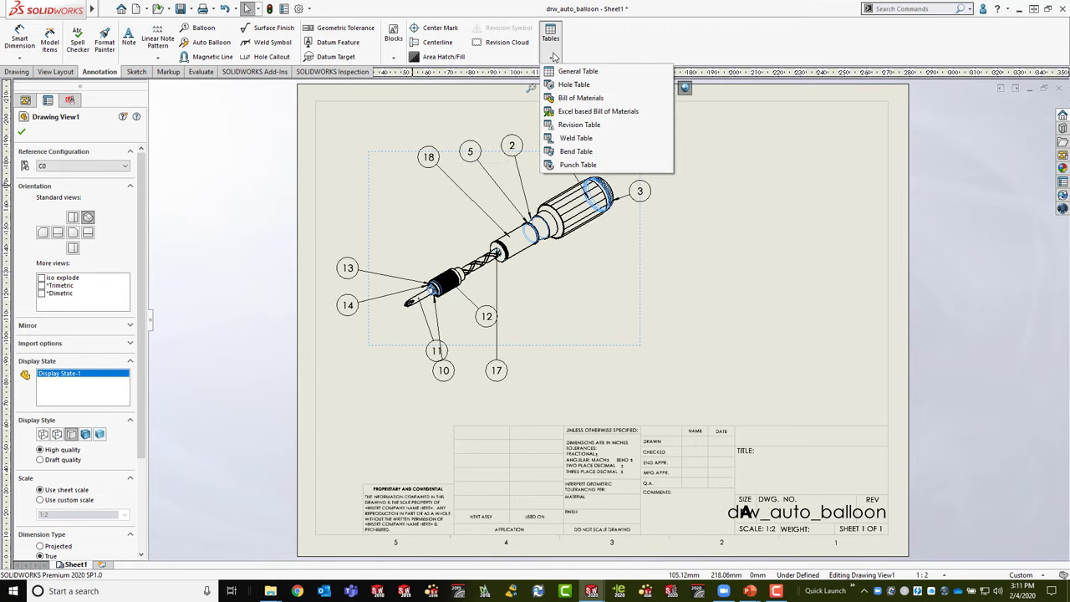
{"action": "left_click", "coordinate": [577, 98]}
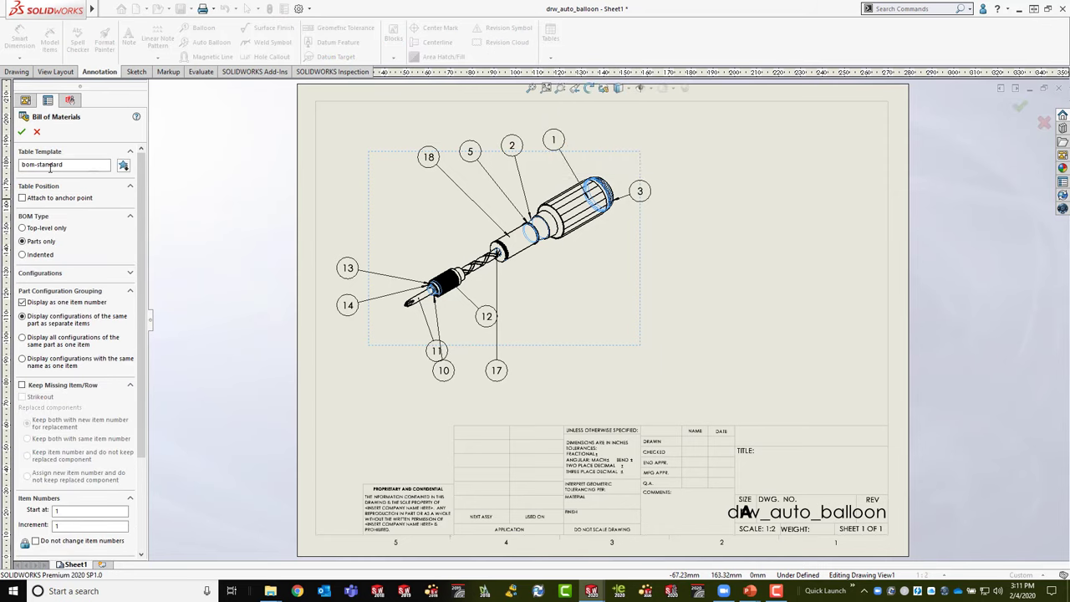
{"action": "left_click", "coordinate": [21, 131]}
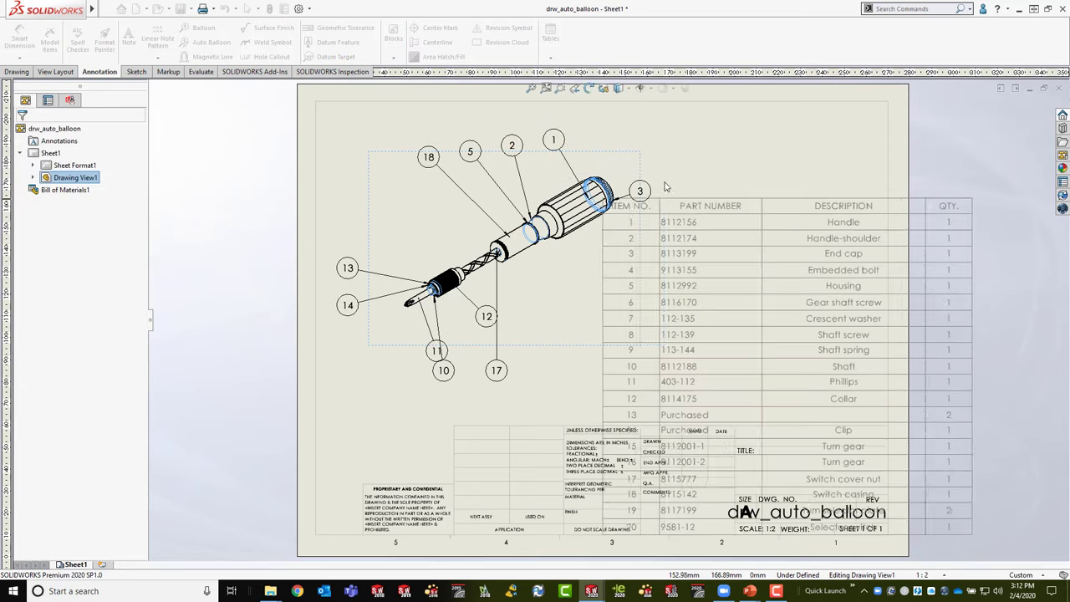
{"action": "left_click", "coordinate": [685, 116]}
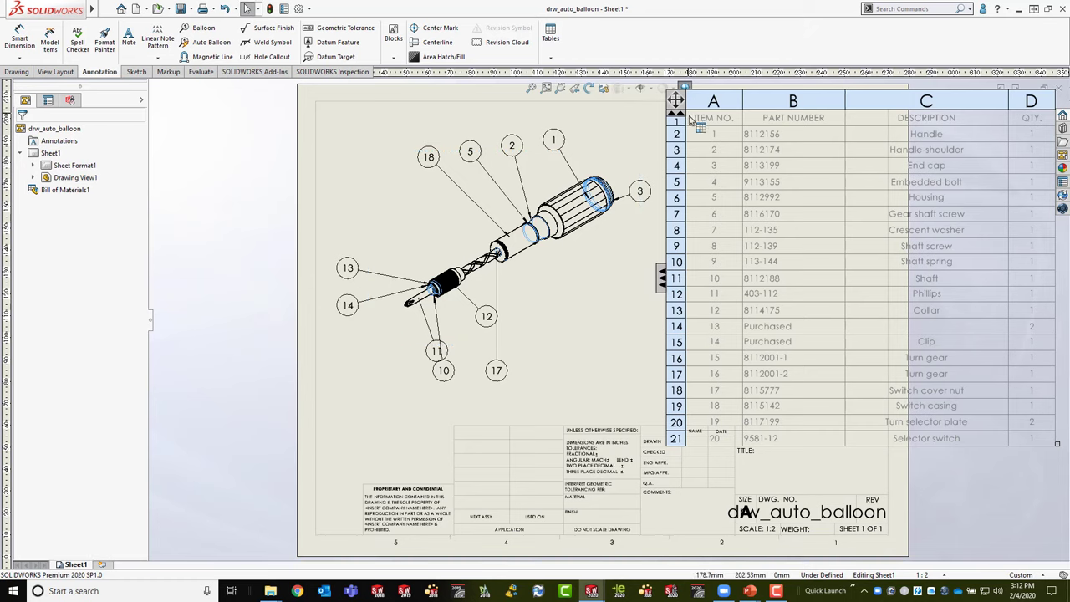
Step: Preview sequential numbering on the screwdriver view's balloons, return to assembly order, and replace the existing balloons with automatic ones
{"action": "left_click", "coordinate": [522, 273]}
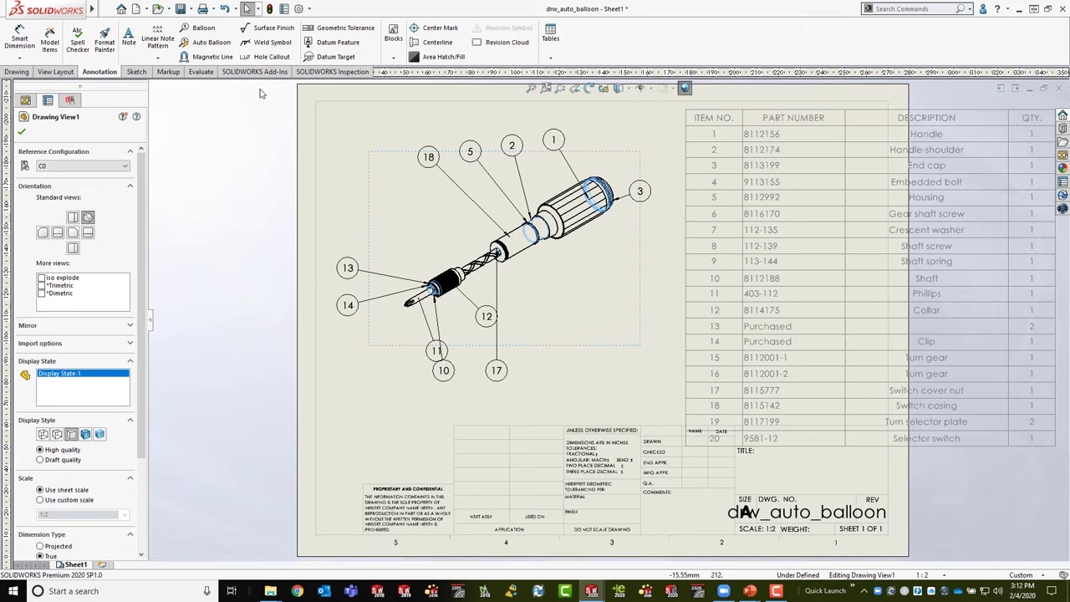
{"action": "left_click", "coordinate": [213, 43]}
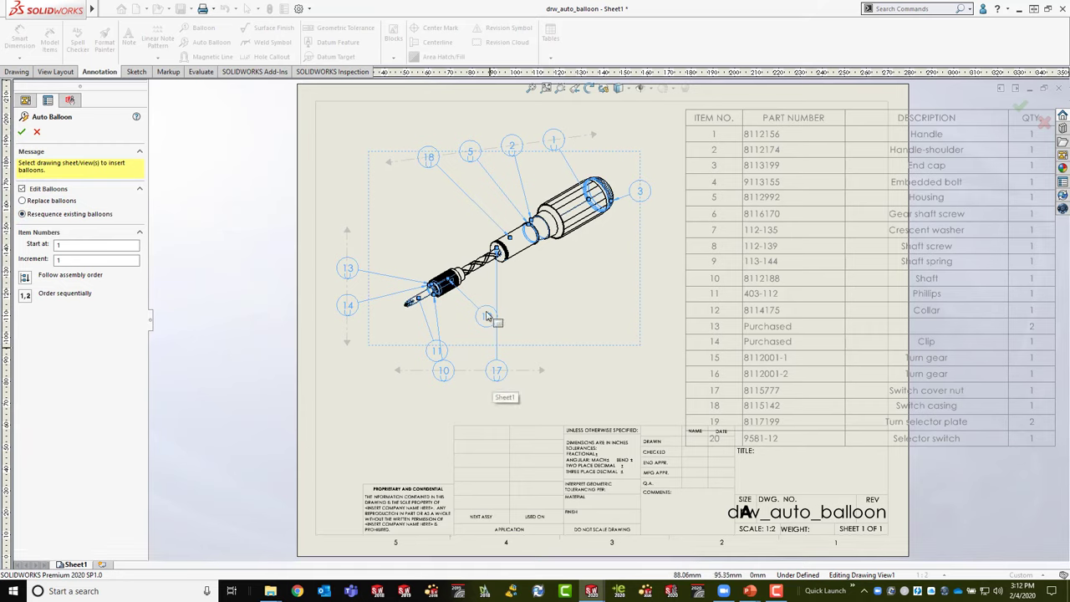
{"action": "left_click", "coordinate": [25, 295]}
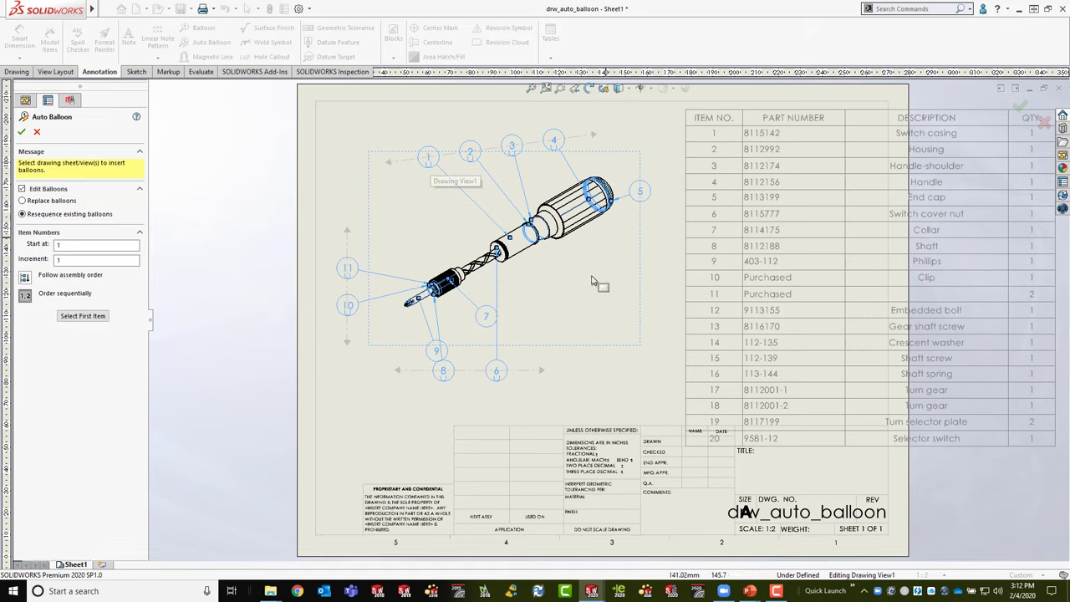
{"action": "left_click", "coordinate": [25, 279]}
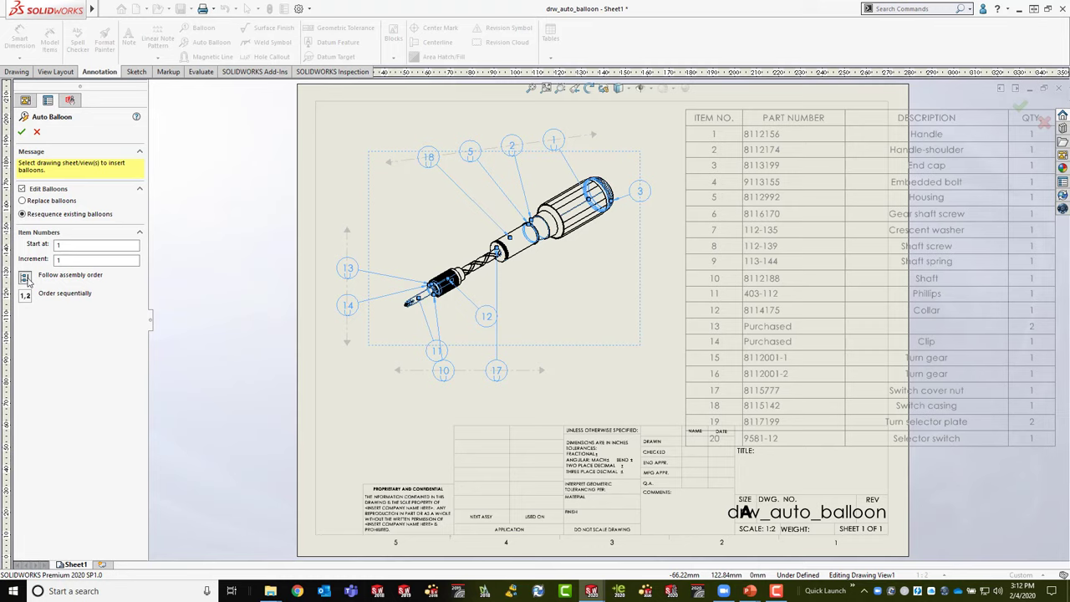
{"action": "left_click", "coordinate": [25, 203]}
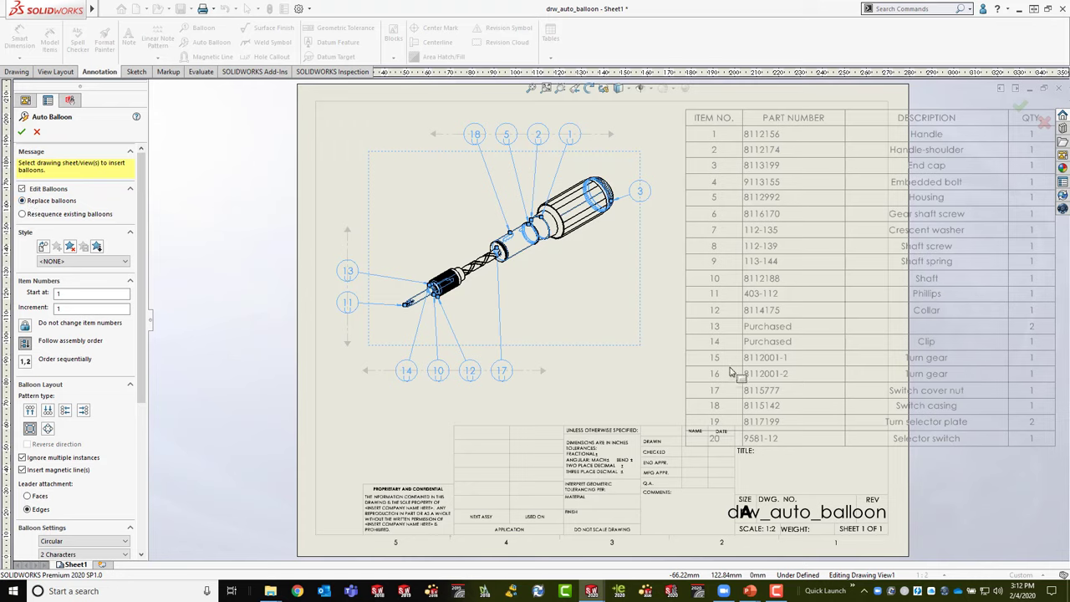
{"action": "left_click", "coordinate": [22, 132]}
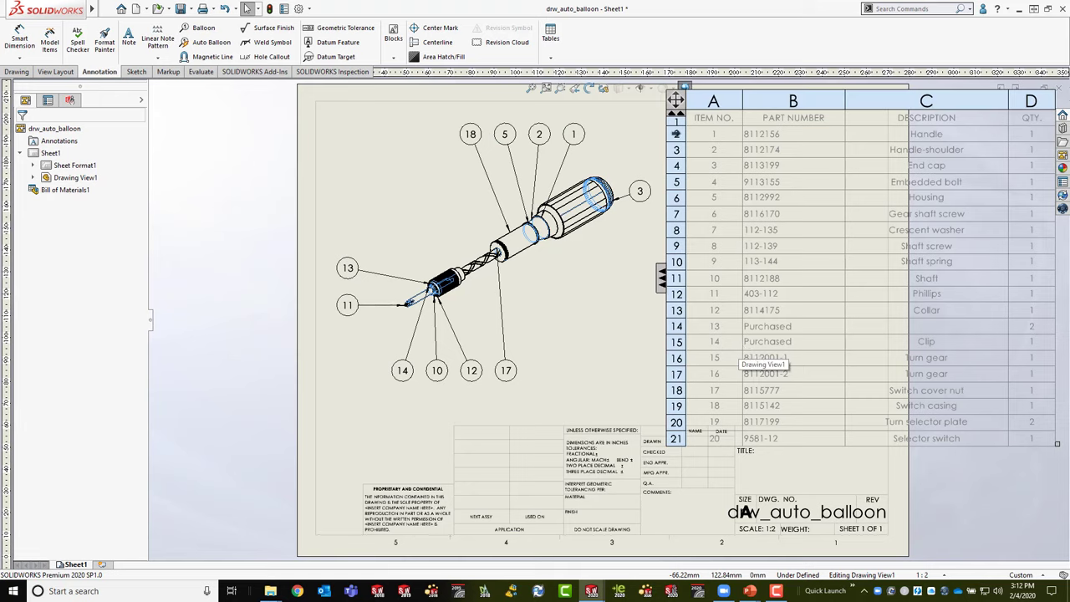
Step: Expand the bill of materials' assembly structure column and examine which rows have balloons in the drawing view
{"action": "left_click", "coordinate": [740, 360]}
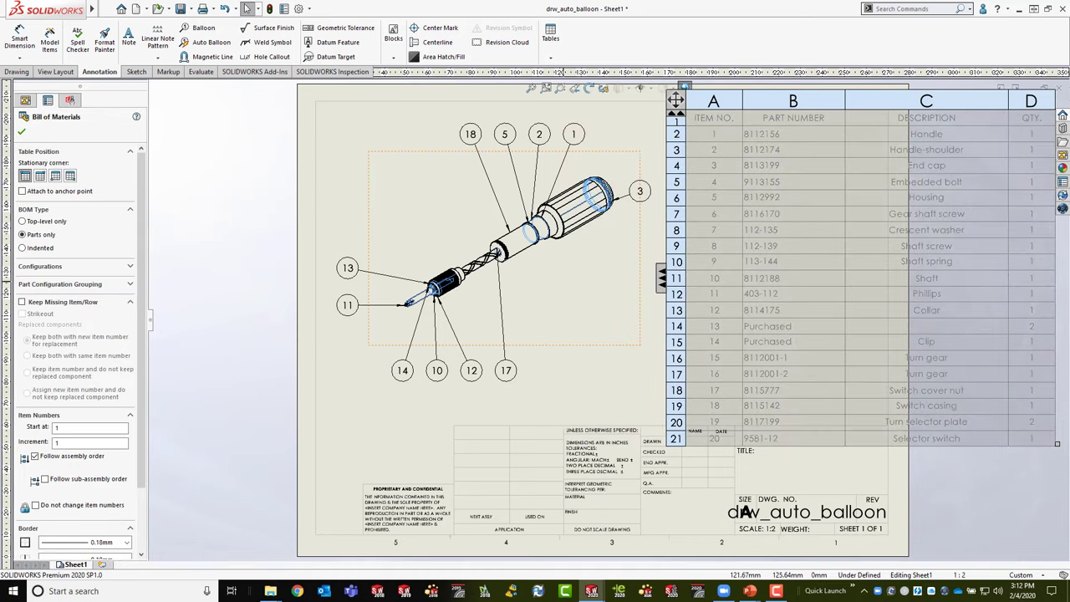
{"action": "left_click_drag", "start_coordinate": [674, 134], "coordinate": [646, 264]}
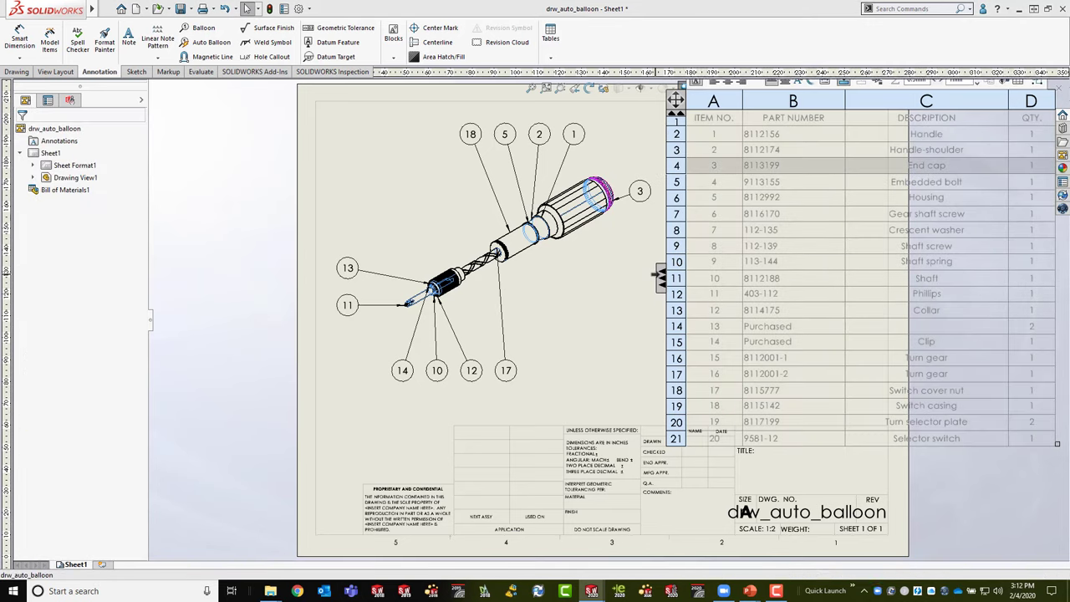
{"action": "left_click", "coordinate": [660, 284]}
{"action": "left_click", "coordinate": [660, 278]}
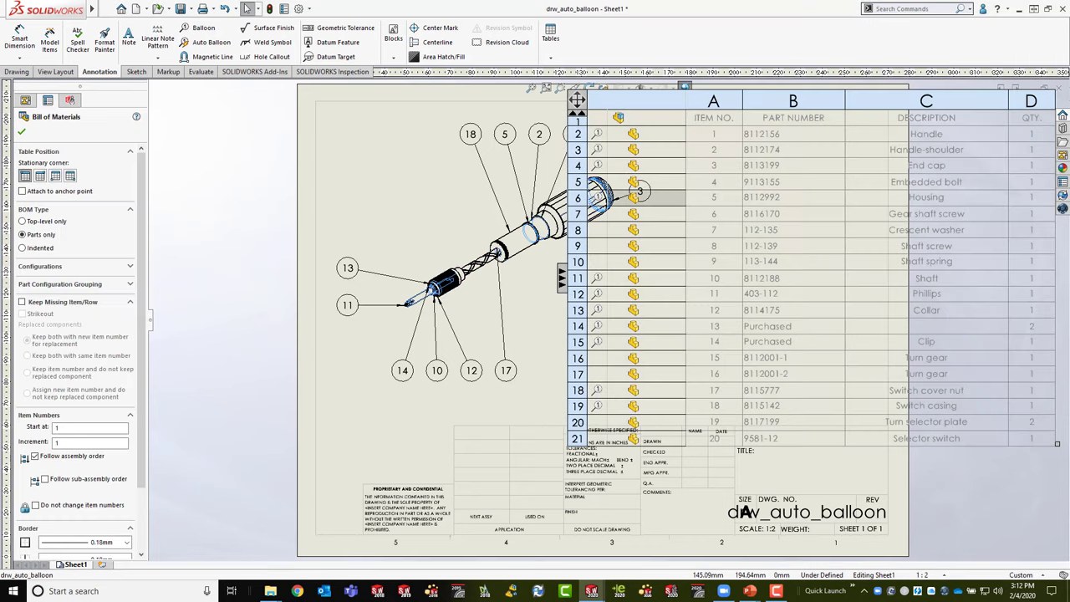
{"action": "key", "text": "Escape"}
{"action": "left_click", "coordinate": [596, 310]}
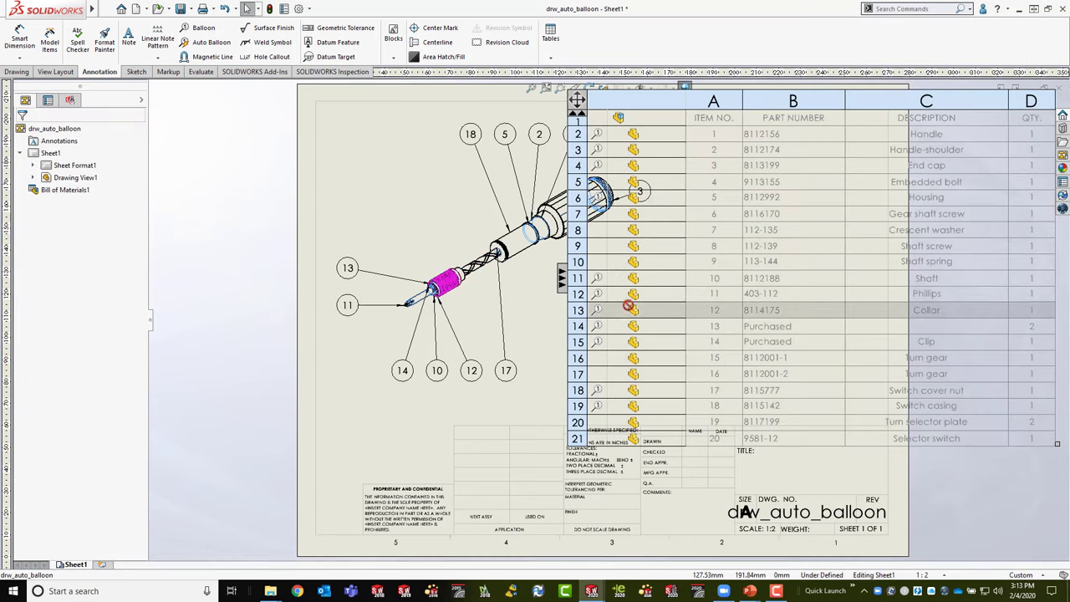
{"action": "left_click", "coordinate": [412, 195]}
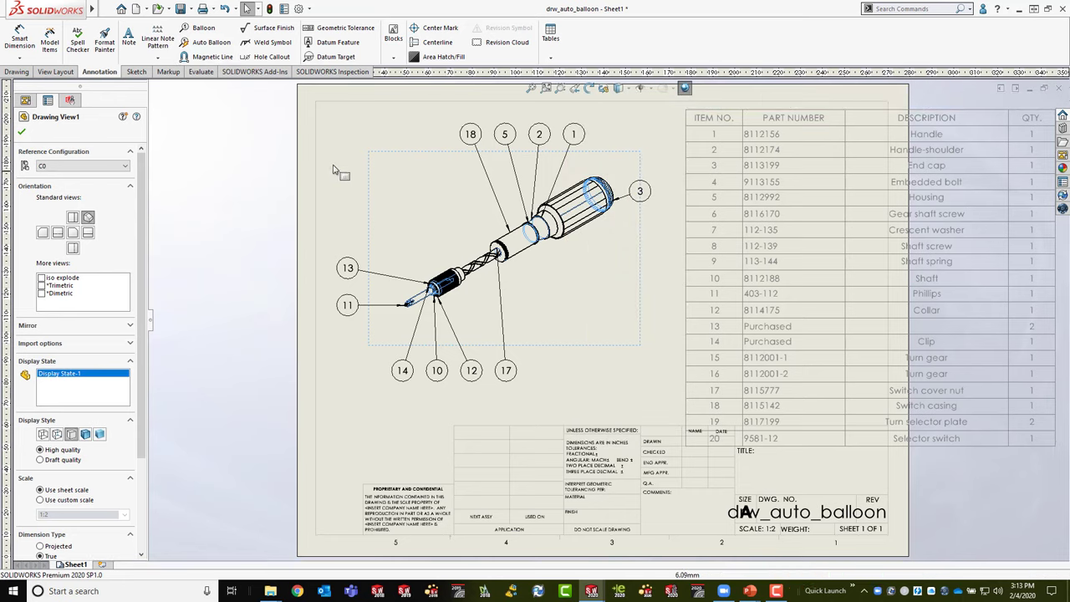
{"action": "key", "text": "Escape"}
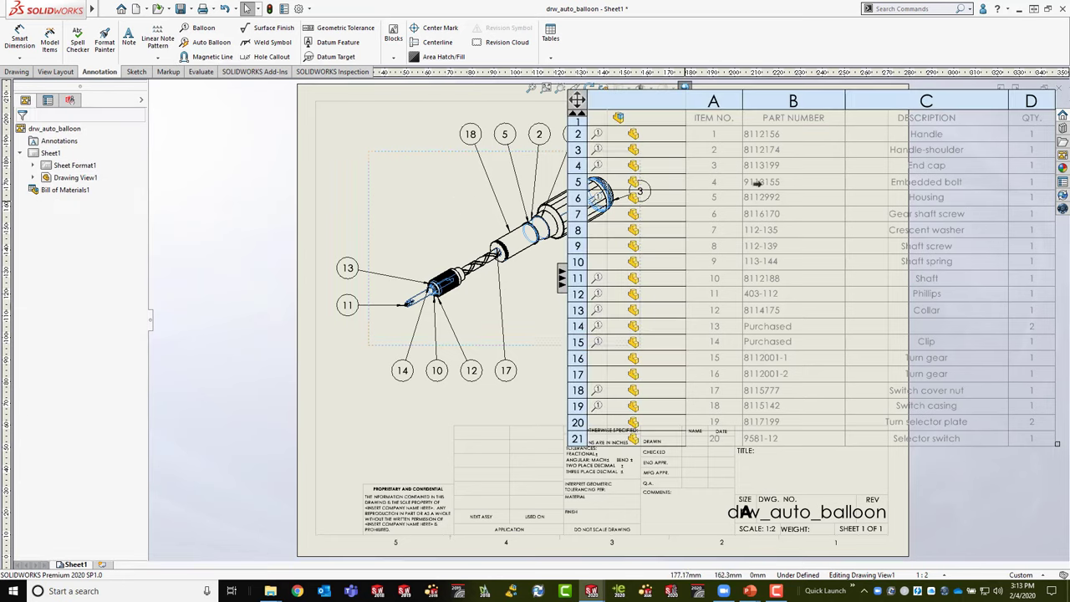
Step: Set Auto Balloon to replace the screwdriver view's existing balloons and order their item numbers sequentially
{"action": "left_click", "coordinate": [209, 42]}
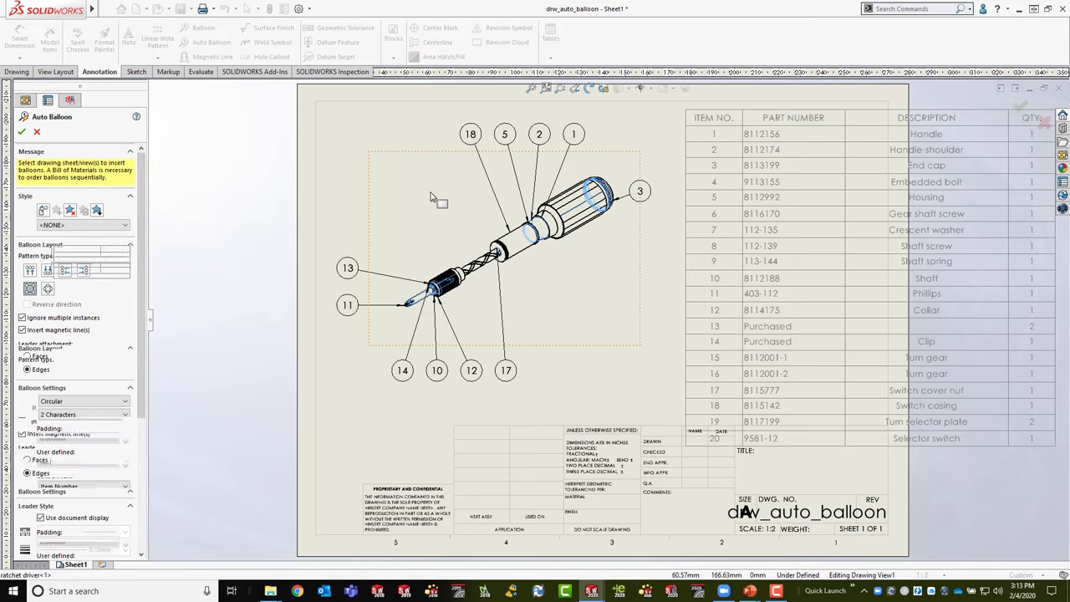
{"action": "left_click", "coordinate": [378, 221]}
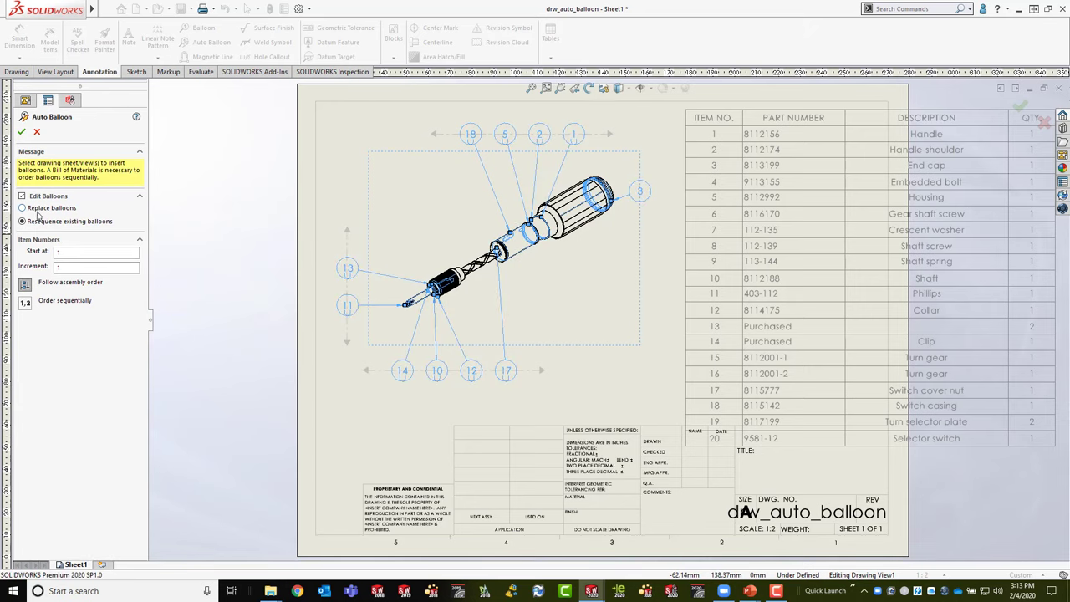
{"action": "left_click", "coordinate": [58, 267]}
{"action": "left_click", "coordinate": [40, 206]}
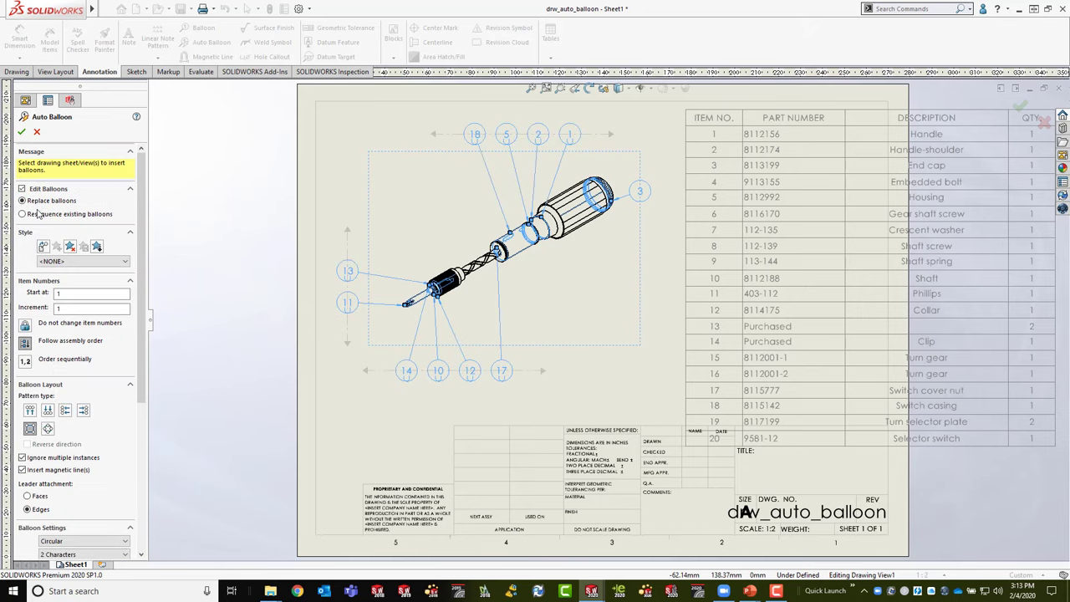
{"action": "left_click", "coordinate": [25, 362]}
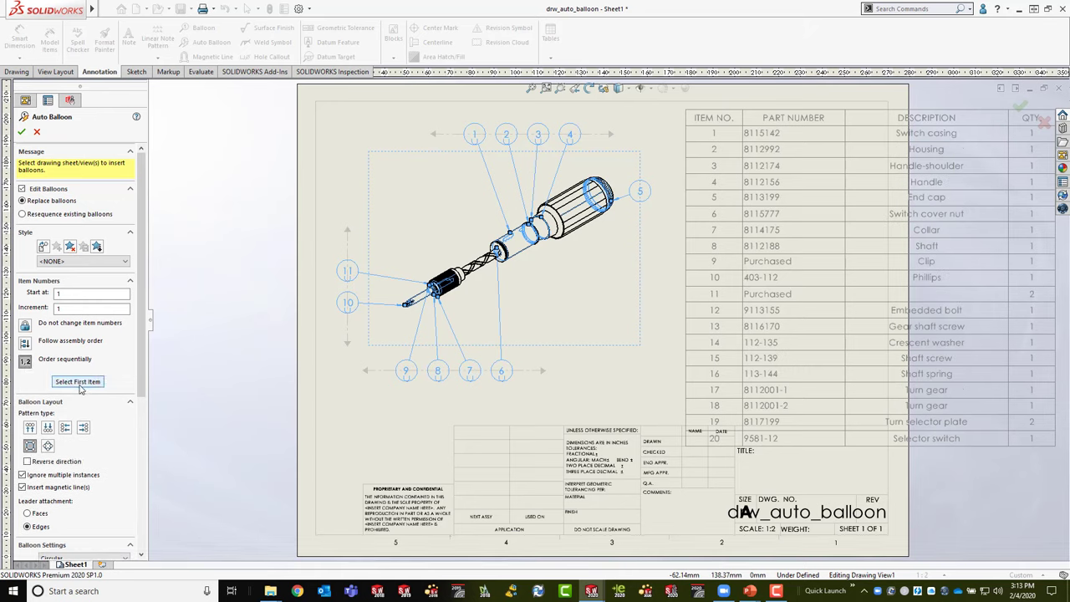
Step: Make balloon 11 beside the knurled collar the first item of the sequence and apply the renumbered balloons
{"action": "left_click", "coordinate": [79, 390]}
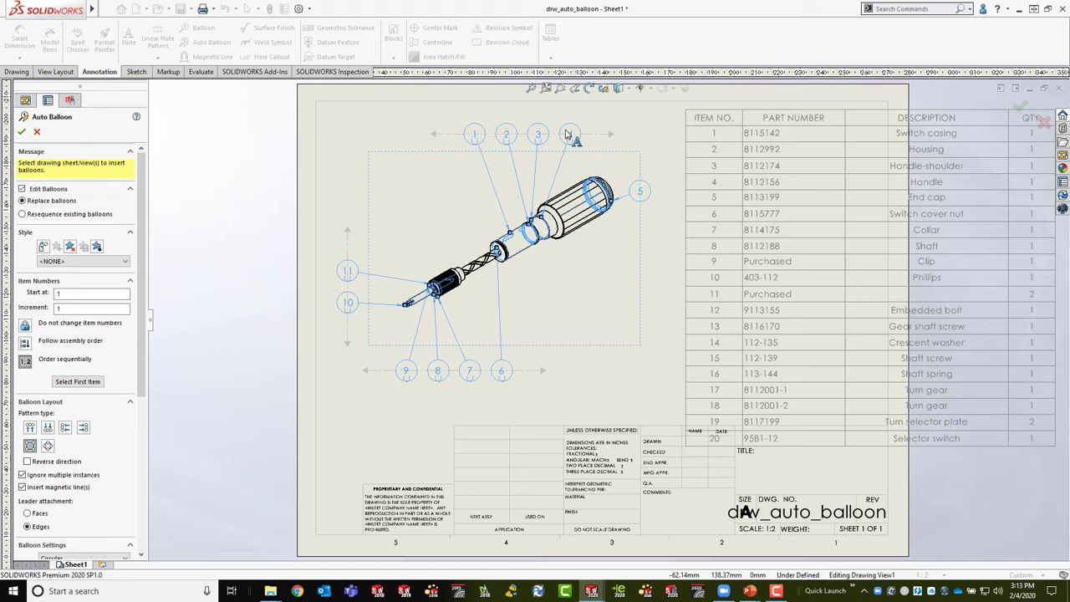
{"action": "left_click", "coordinate": [78, 381]}
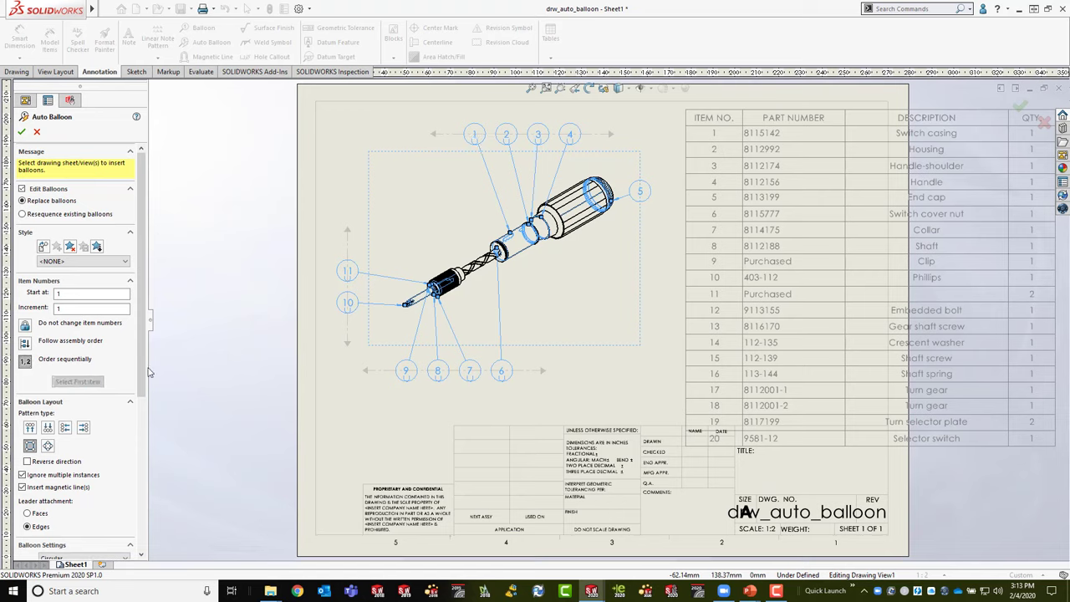
{"action": "left_click", "coordinate": [349, 277]}
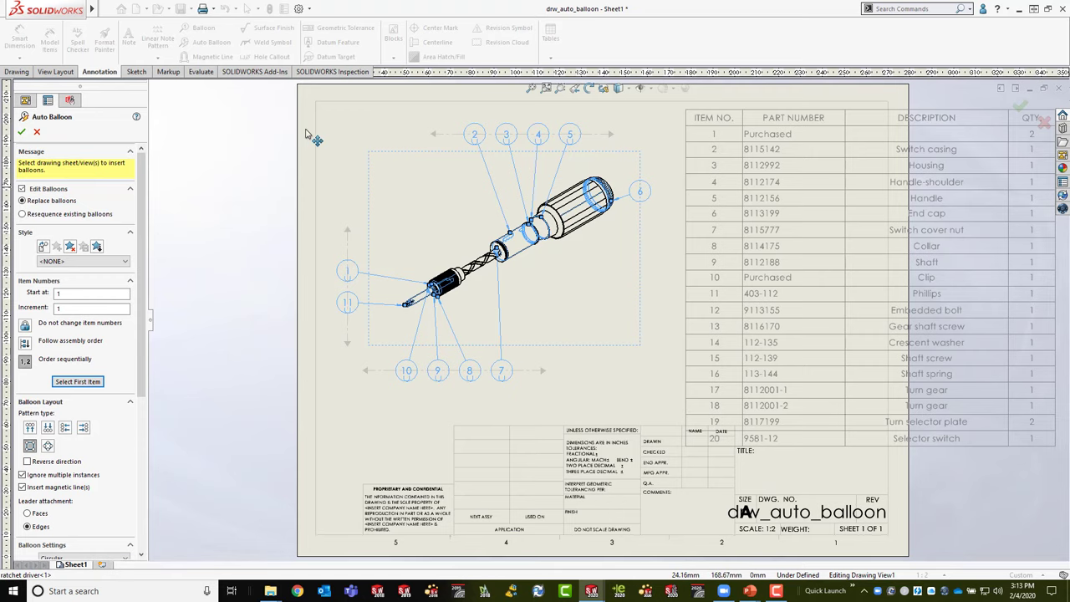
{"action": "left_click", "coordinate": [22, 132]}
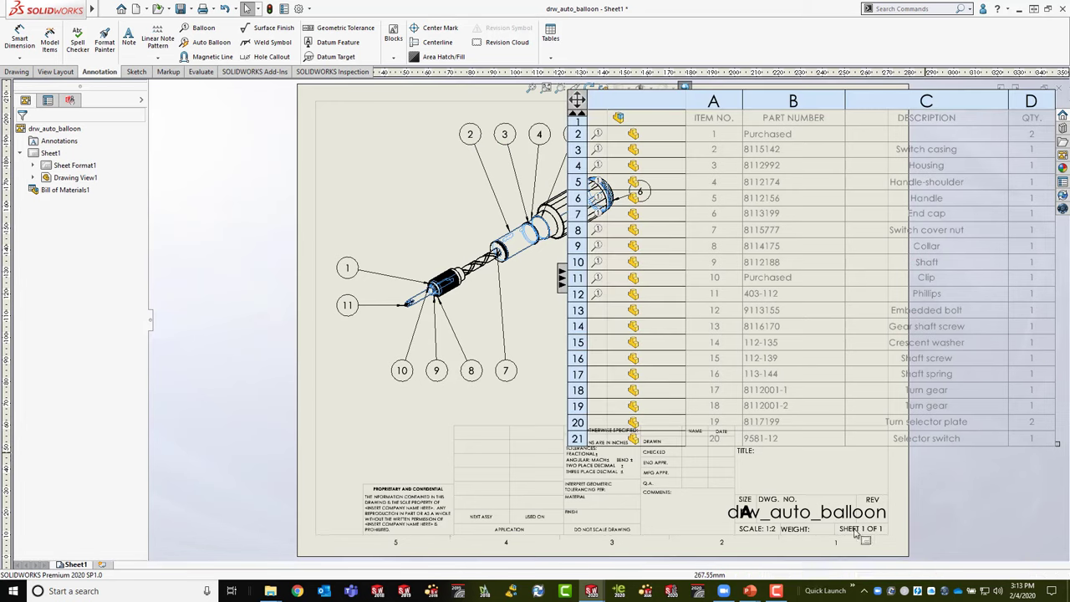
Step: Switch to the PowerPoint slide show and advance to the Dimensions and Detailing topics slide
{"action": "mouse_move", "coordinate": [749, 590]}
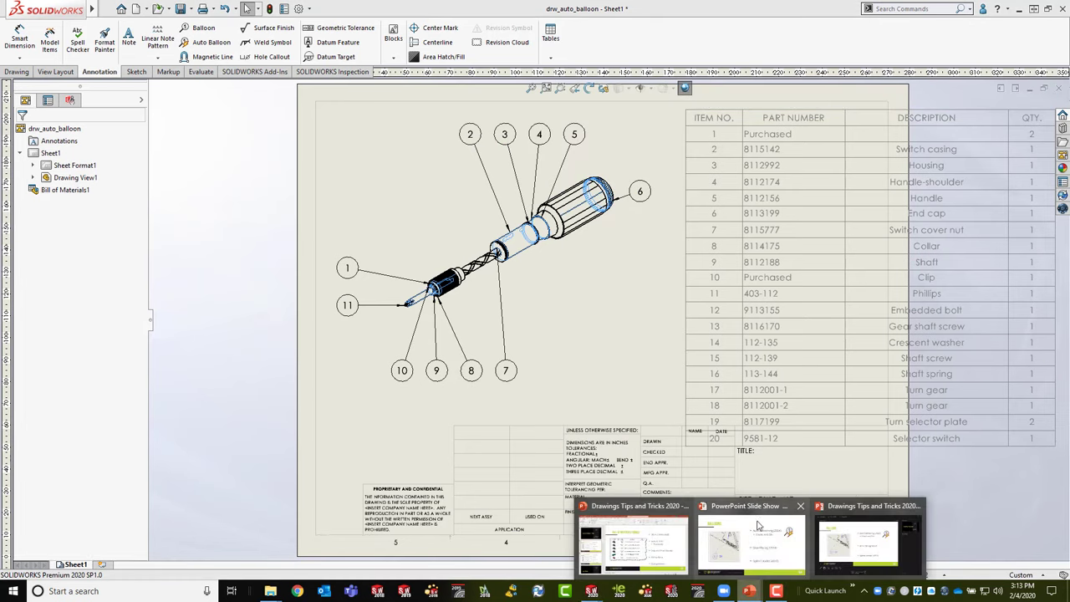
{"action": "left_click", "coordinate": [862, 544]}
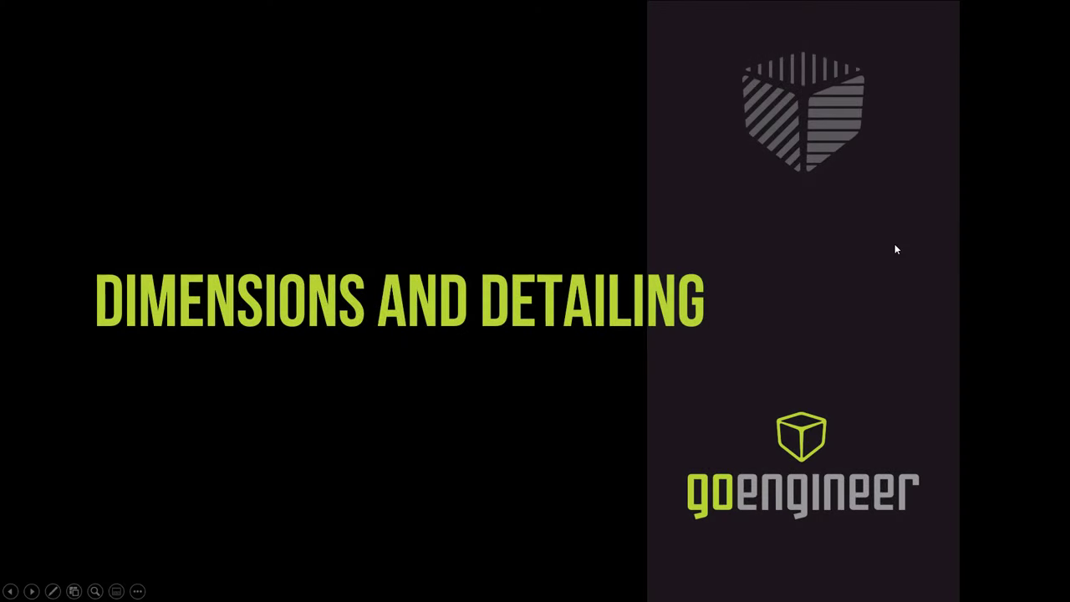
{"action": "left_click", "coordinate": [896, 252]}
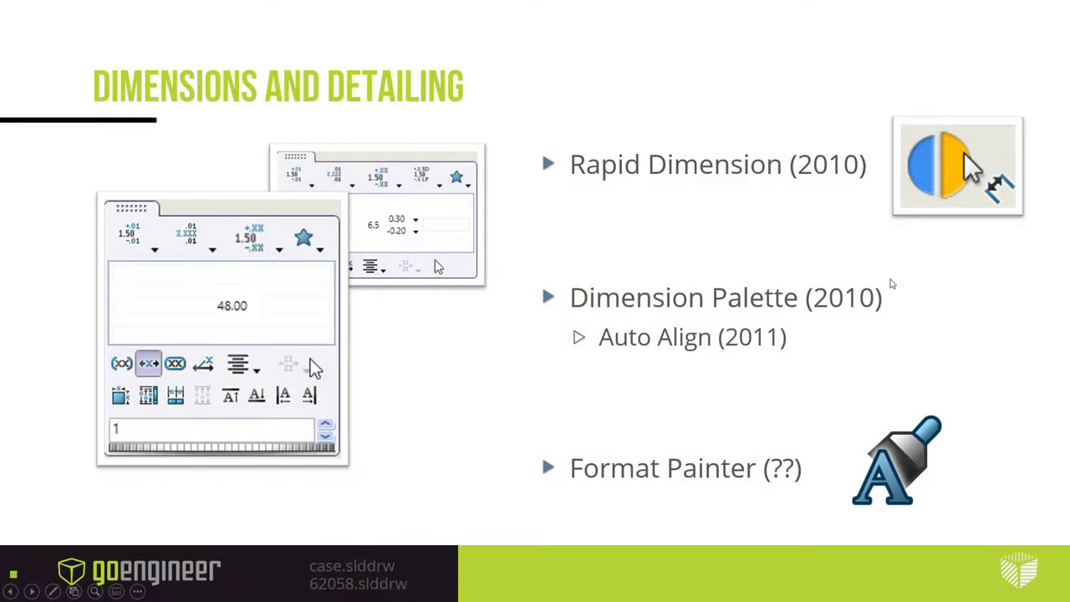
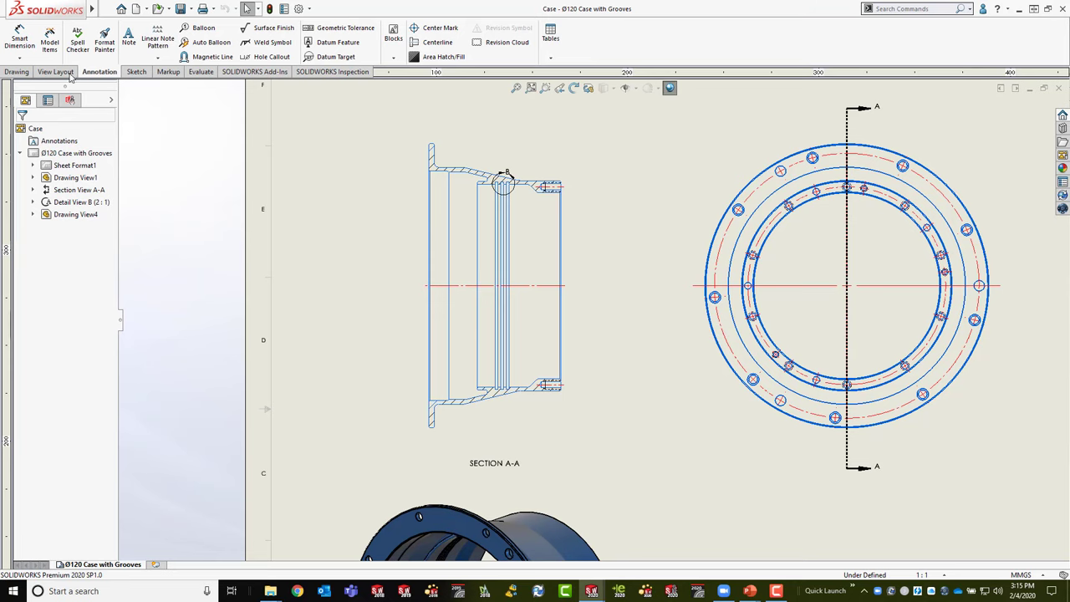
Step: Insert model items from the entire model into all views, with dimension placement in sketch turned off
{"action": "key", "text": "f"}
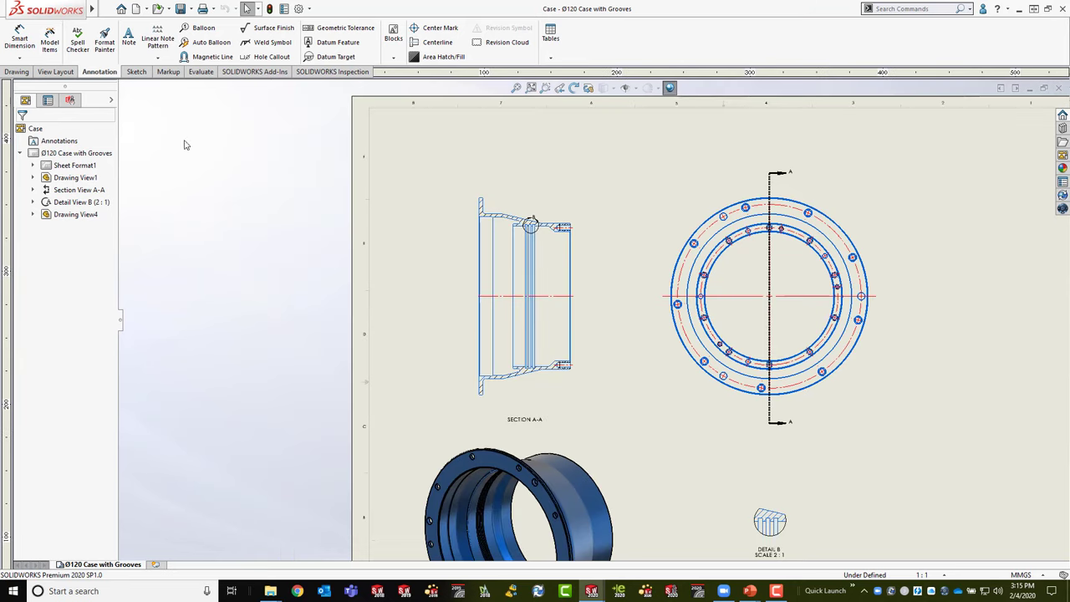
{"action": "left_click", "coordinate": [49, 40]}
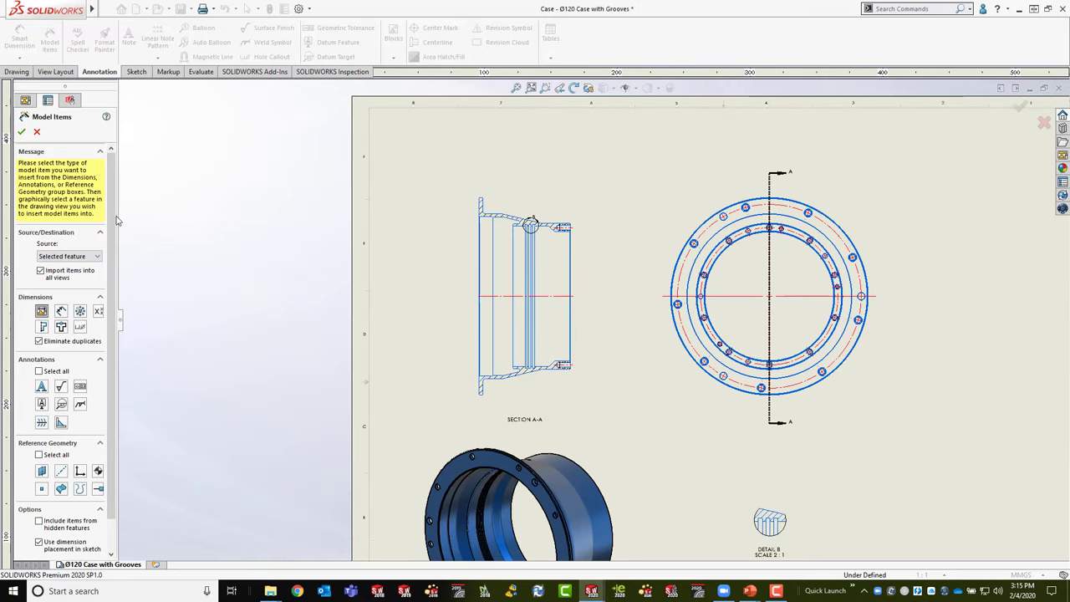
{"action": "left_click_drag", "start_coordinate": [119, 214], "coordinate": [183, 219]}
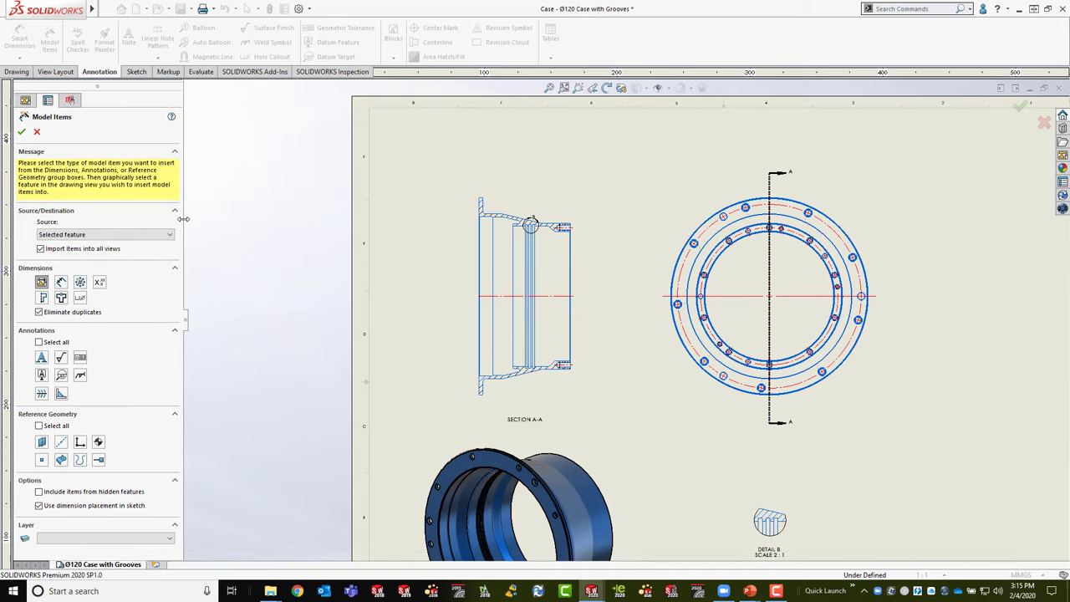
{"action": "left_click", "coordinate": [112, 237]}
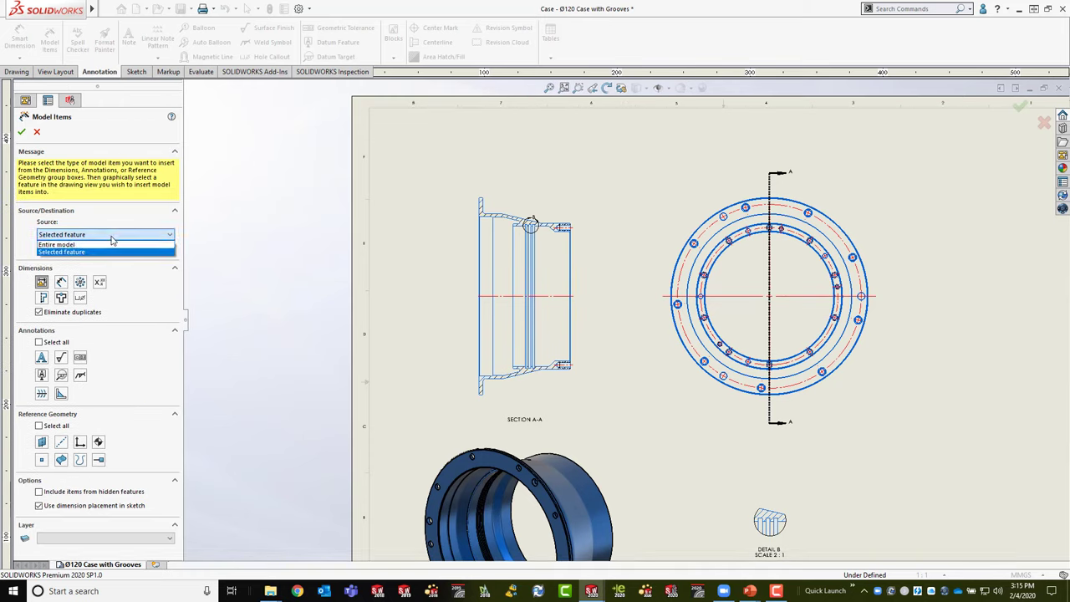
{"action": "left_click", "coordinate": [67, 244]}
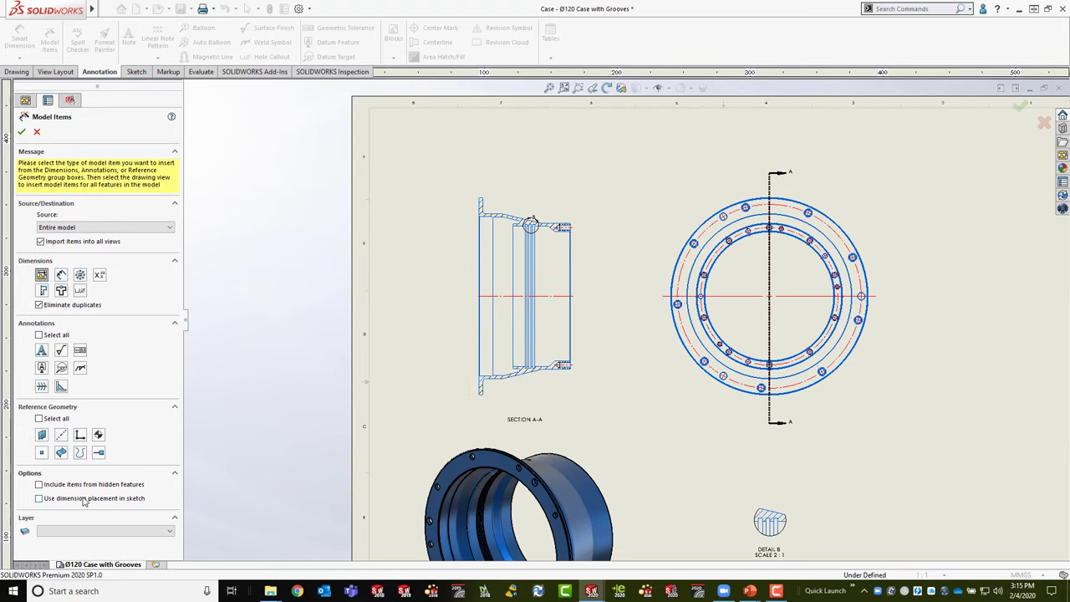
{"action": "left_click", "coordinate": [22, 132]}
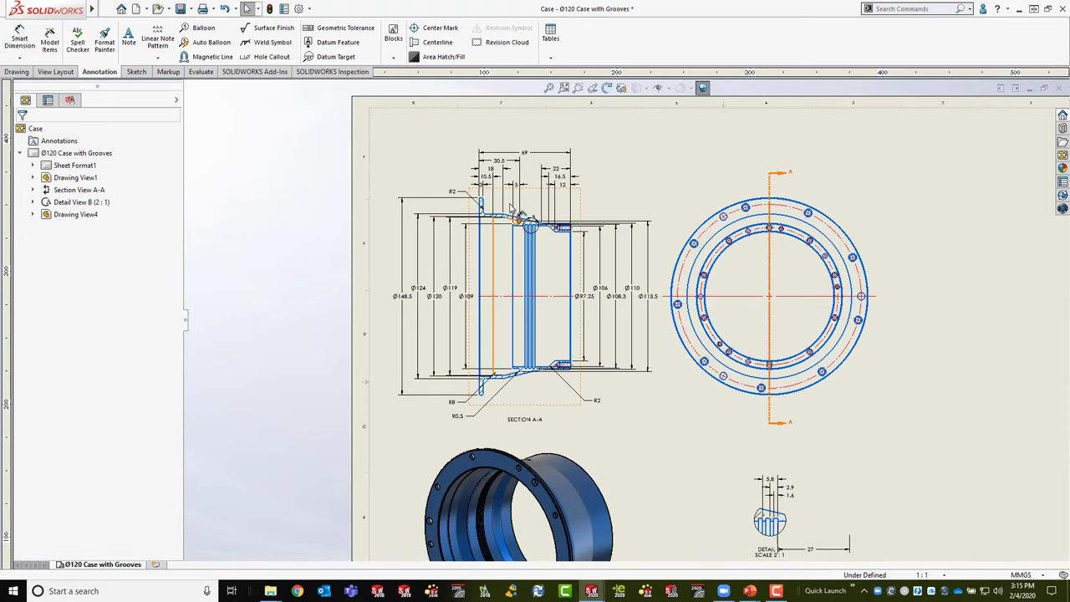
Step: Move the 27 mm dimension from Detail B into Section View A-A and place it above the view, below the 12 mm dimension
{"action": "scroll", "coordinate": [660, 444], "scroll_direction": "up", "scroll_amount": 3}
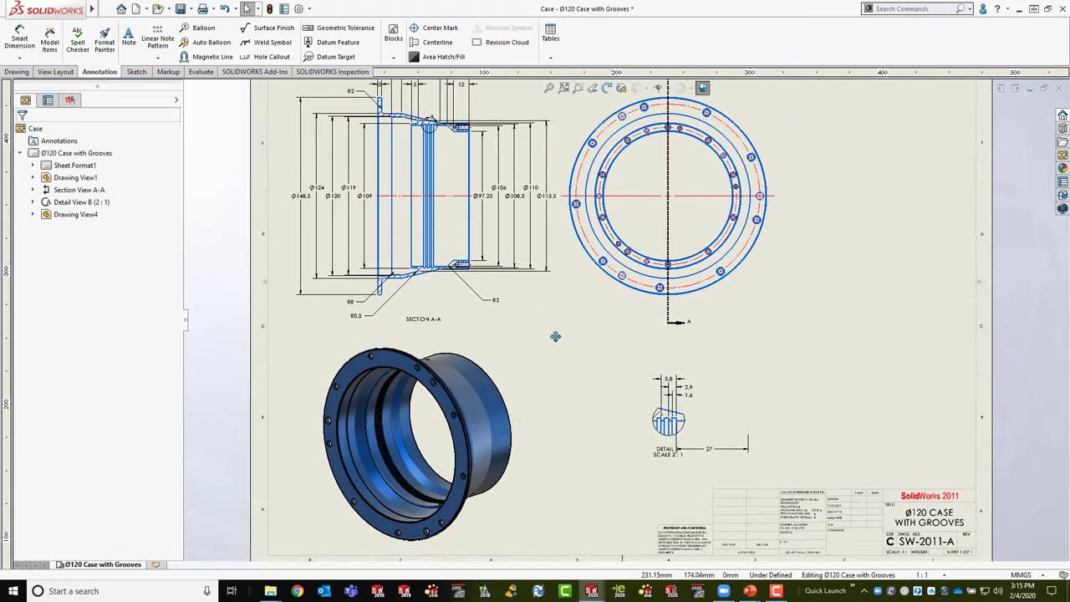
{"action": "middle_click_drag", "start_coordinate": [554, 337], "coordinate": [539, 381], "text": "ctrl"}
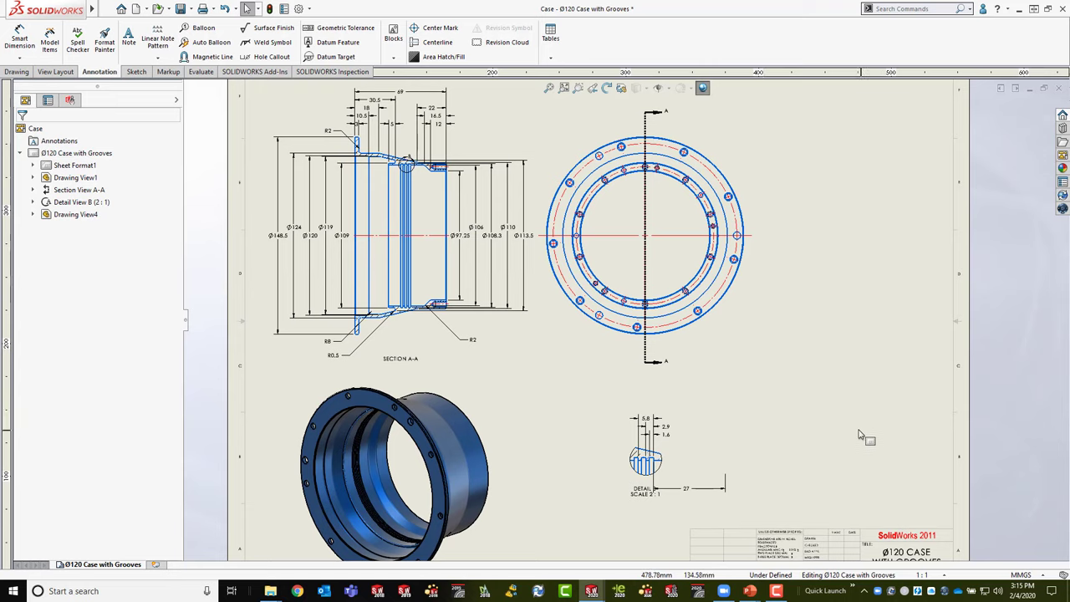
{"action": "left_click", "coordinate": [690, 497]}
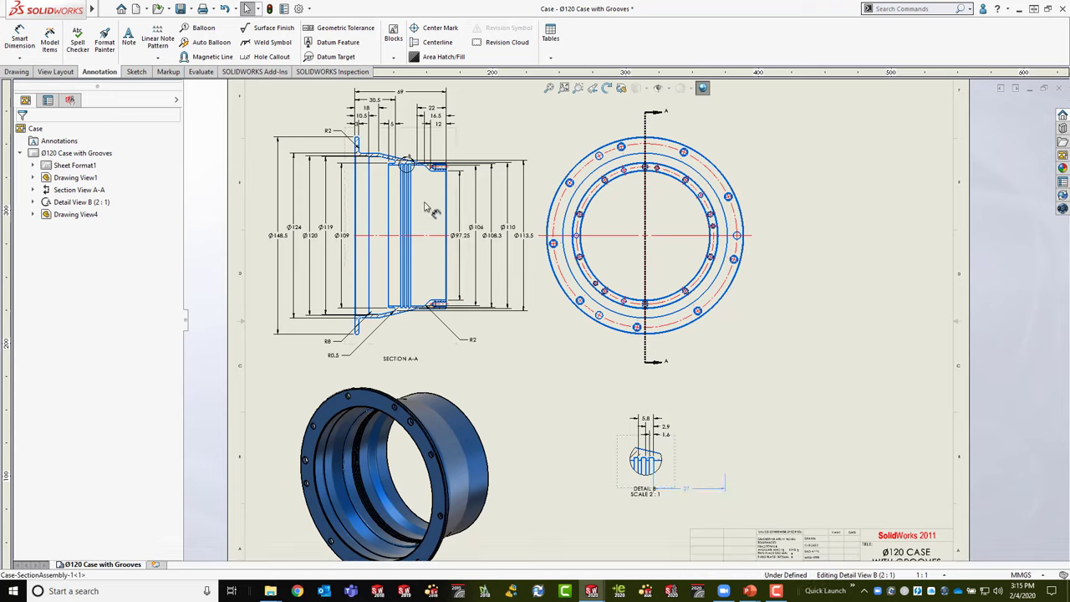
{"action": "left_click_drag", "start_coordinate": [430, 209], "coordinate": [423, 202], "text": "shift"}
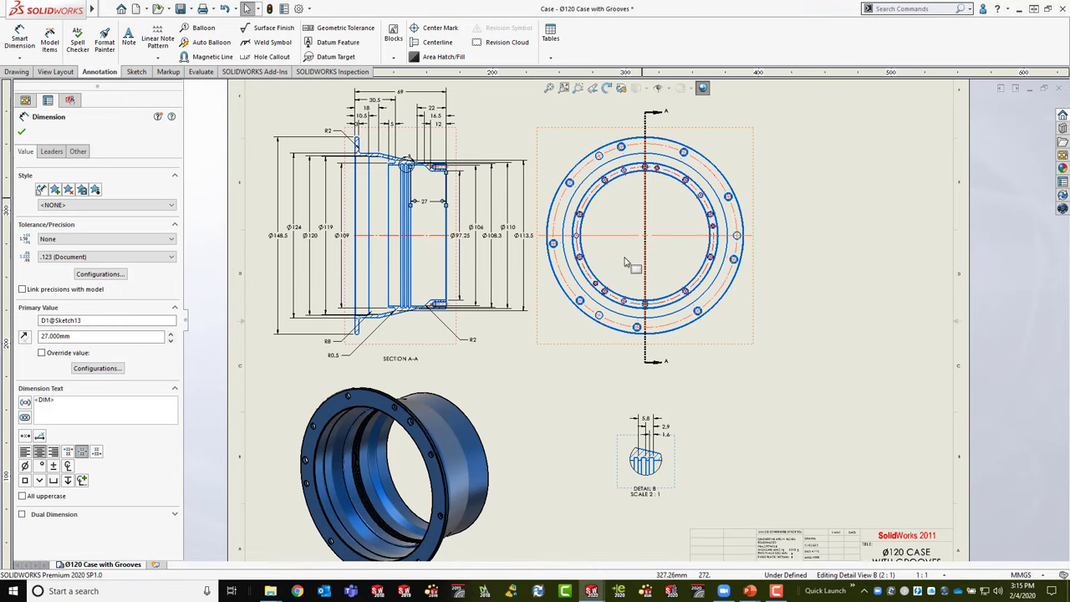
{"action": "left_click_drag", "start_coordinate": [617, 211], "coordinate": [467, 145], "text": "shift"}
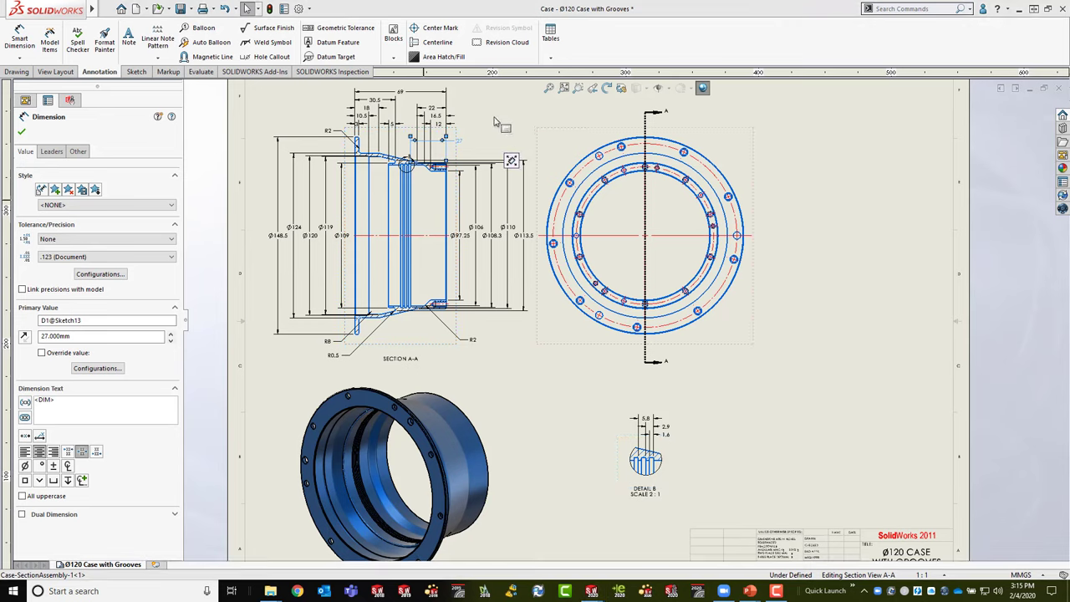
{"action": "left_click", "coordinate": [775, 440]}
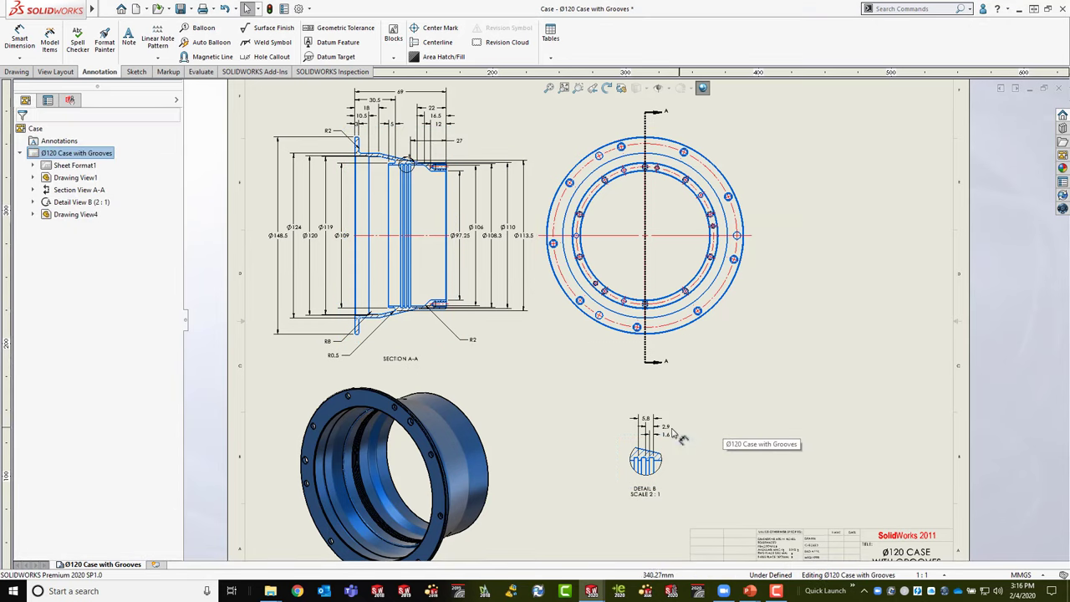
Step: Add a horizontal rapid dimension above Section View A-A from the inner shoulder edge before the grooves to the right end face
{"action": "scroll", "coordinate": [393, 167], "scroll_direction": "down", "scroll_amount": 5}
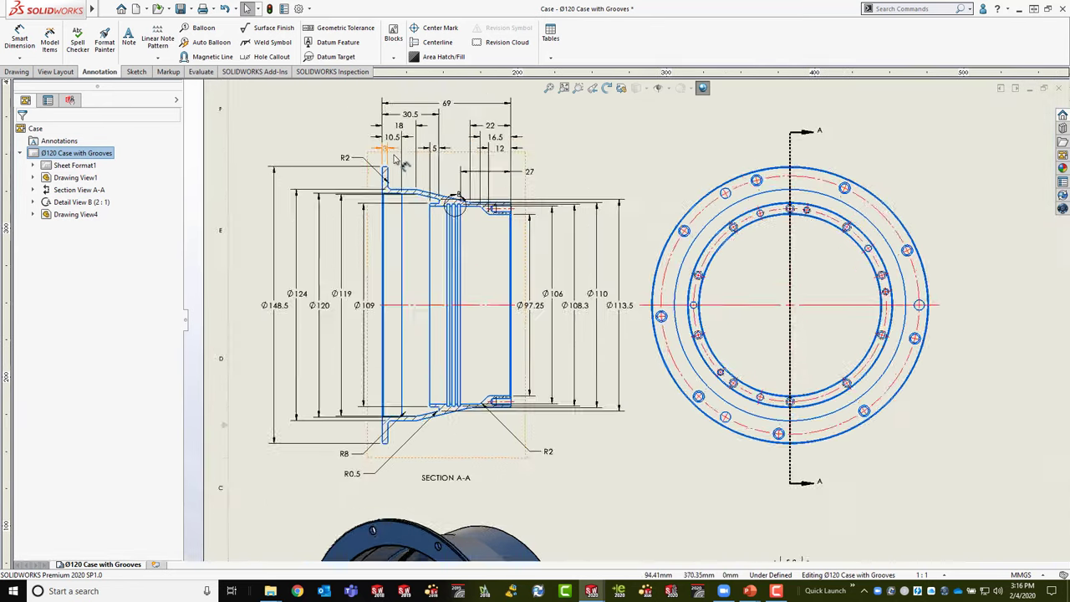
{"action": "middle_click_drag", "start_coordinate": [777, 292], "coordinate": [732, 317], "text": "ctrl"}
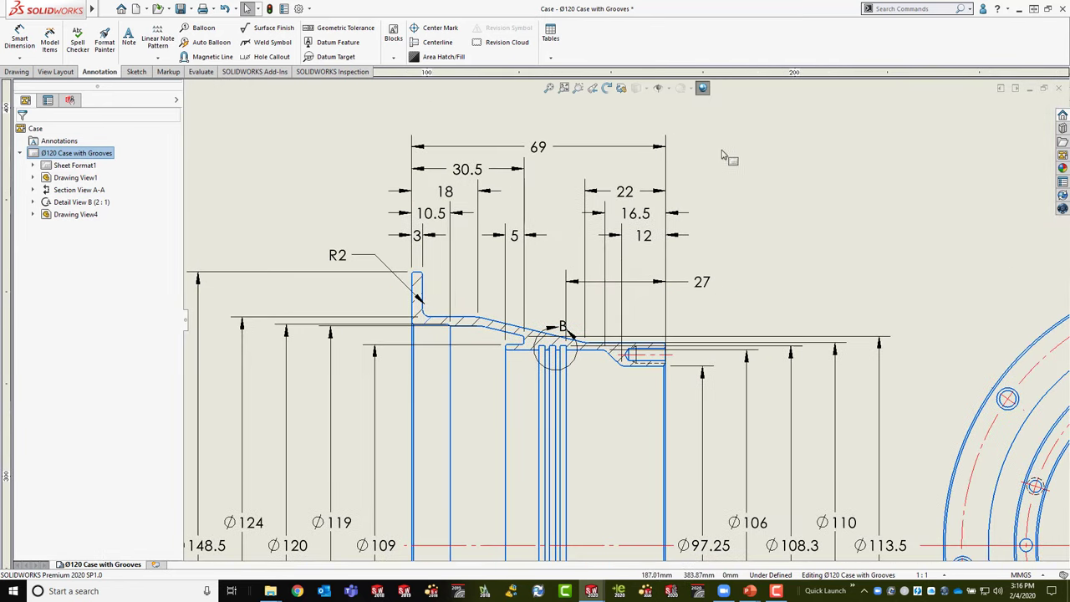
{"action": "left_click", "coordinate": [293, 160]}
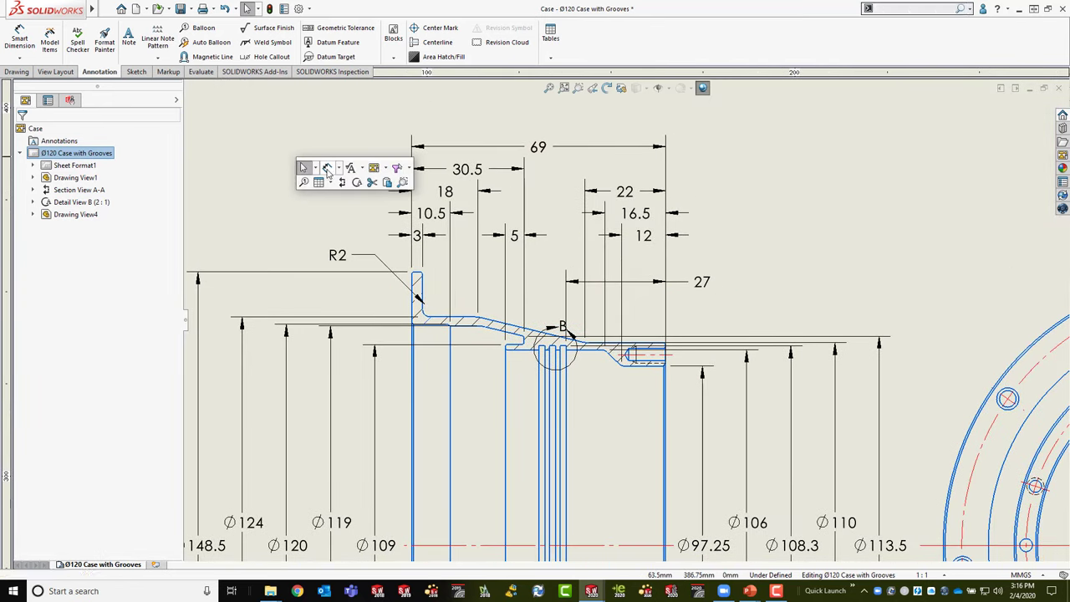
{"action": "key", "text": "d"}
{"action": "middle_click_drag", "start_coordinate": [607, 393], "coordinate": [585, 246], "text": "ctrl"}
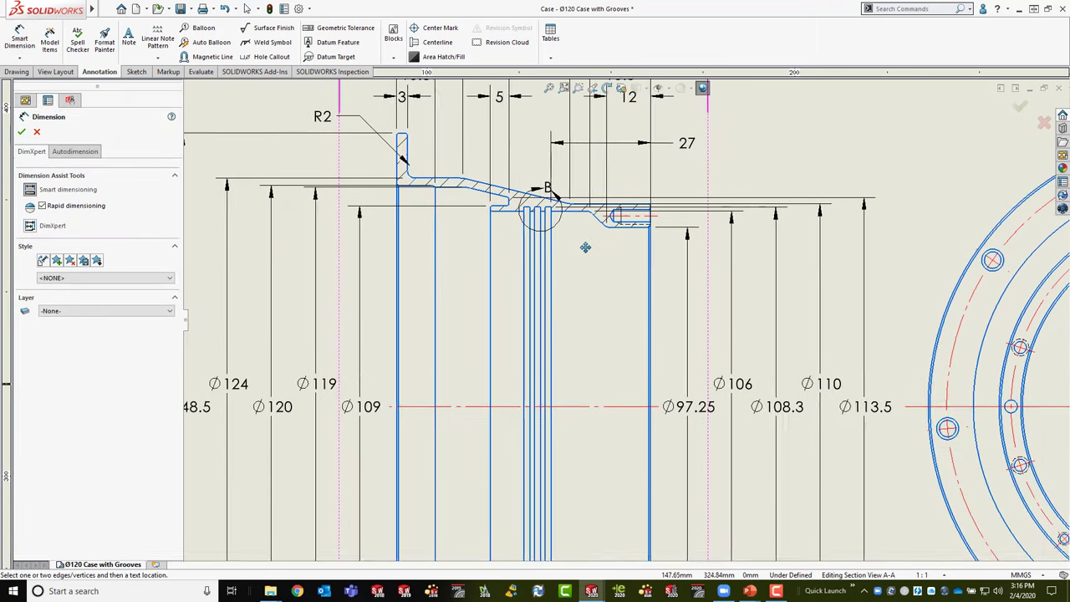
{"action": "scroll", "coordinate": [596, 332], "scroll_direction": "up", "scroll_amount": 3}
{"action": "scroll", "coordinate": [595, 333], "scroll_direction": "up", "scroll_amount": 2}
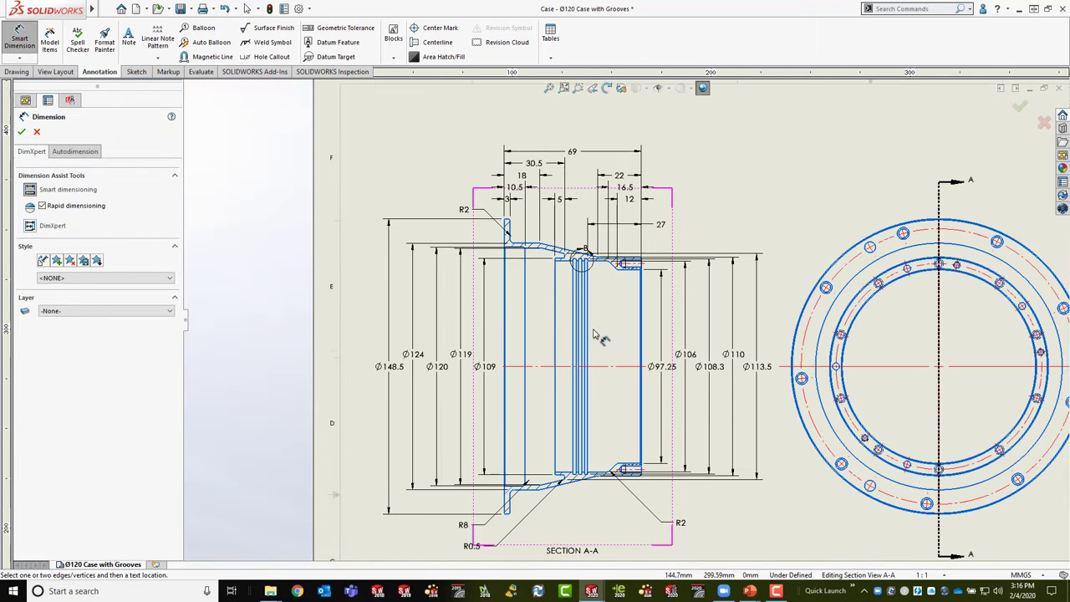
{"action": "left_click", "coordinate": [555, 293]}
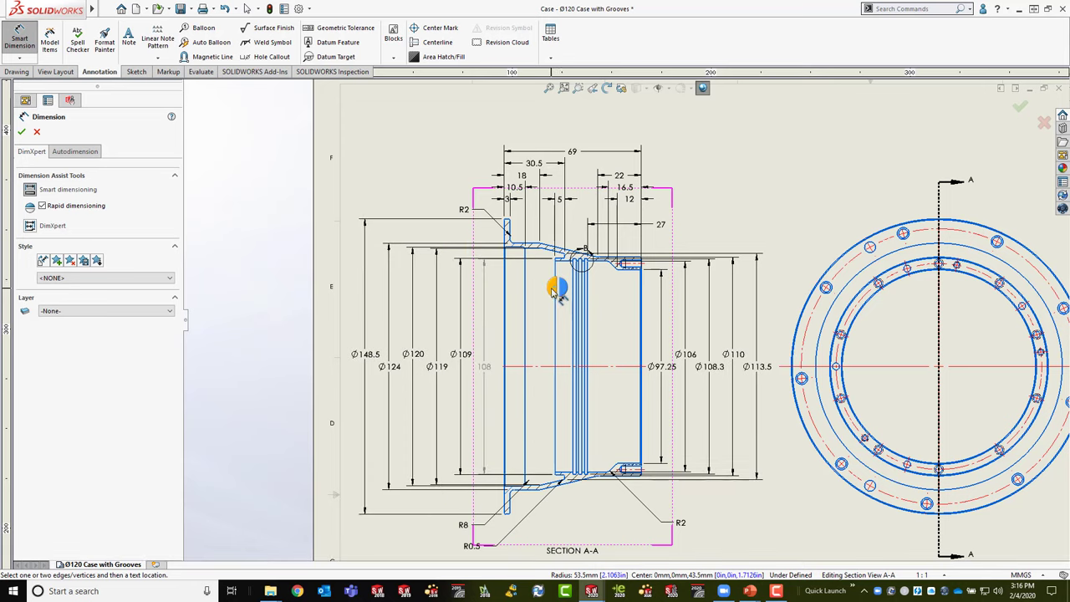
{"action": "left_click", "coordinate": [556, 289]}
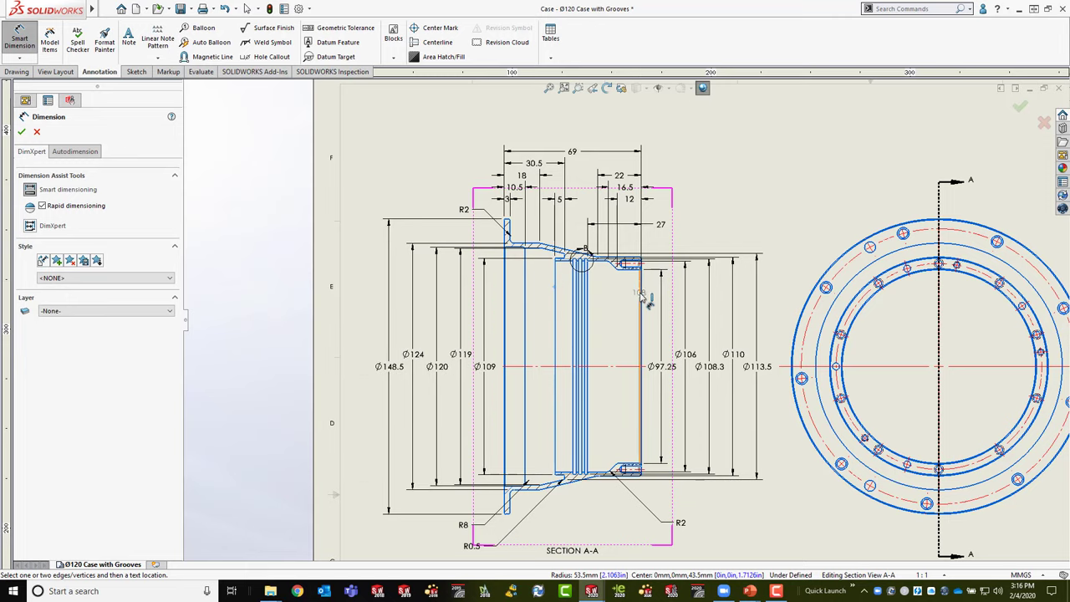
{"action": "left_click", "coordinate": [640, 296]}
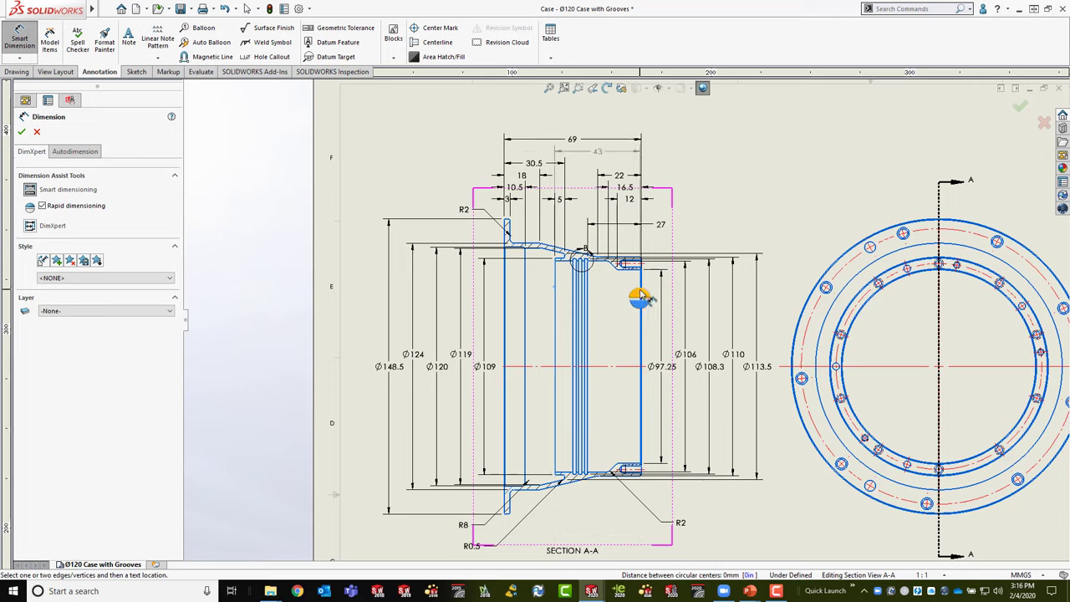
{"action": "left_click", "coordinate": [640, 296]}
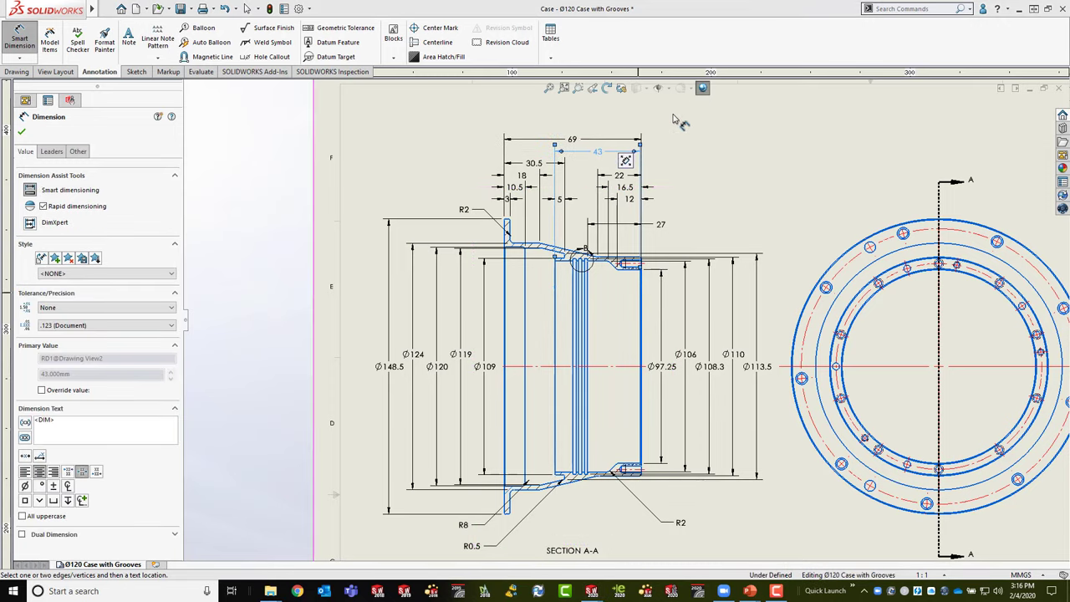
{"action": "left_click", "coordinate": [729, 176]}
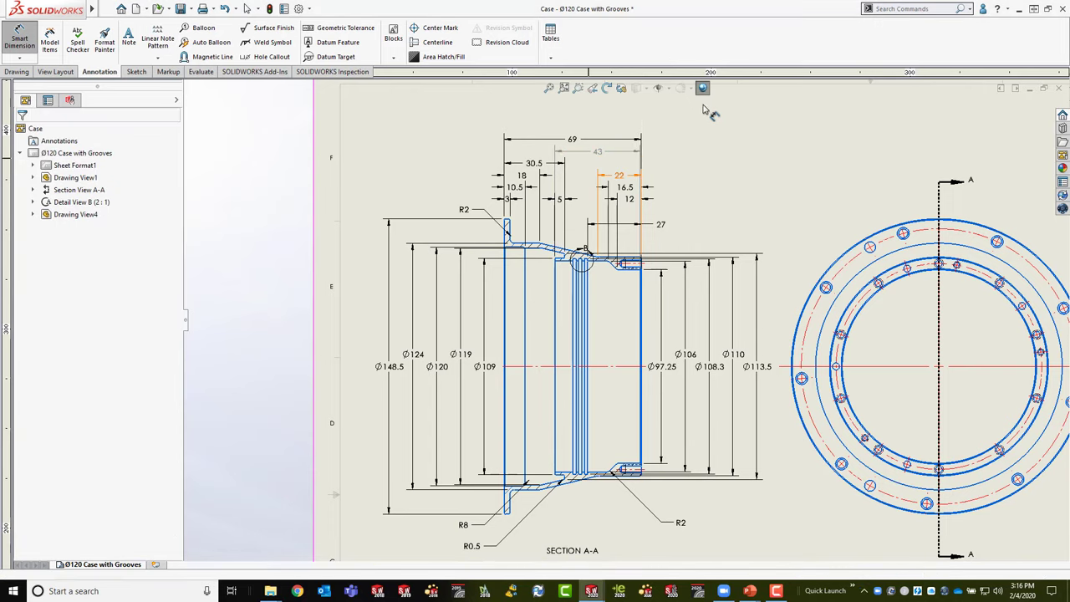
Step: Open the drawing's document properties and expand the Dimensions and Annotations categories of the drafting standard
{"action": "left_click", "coordinate": [299, 9]}
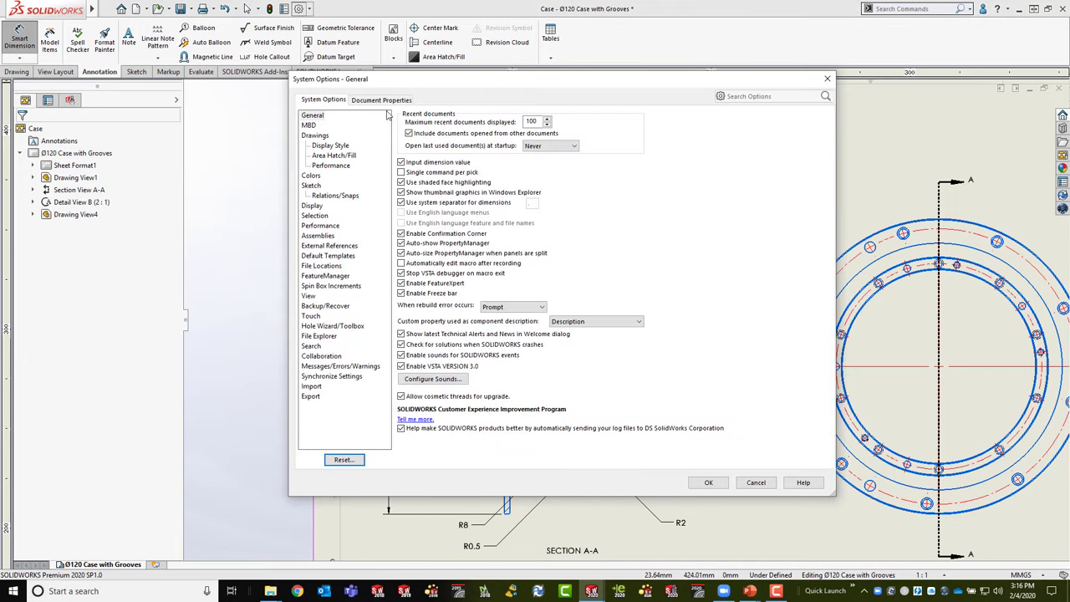
{"action": "left_click", "coordinate": [387, 101]}
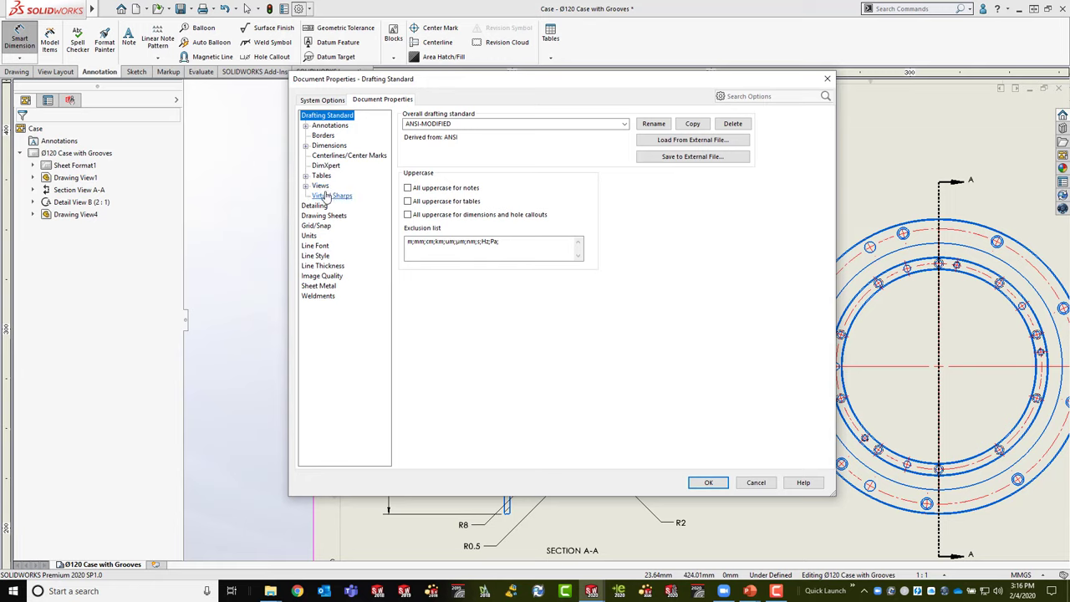
{"action": "left_click", "coordinate": [306, 146]}
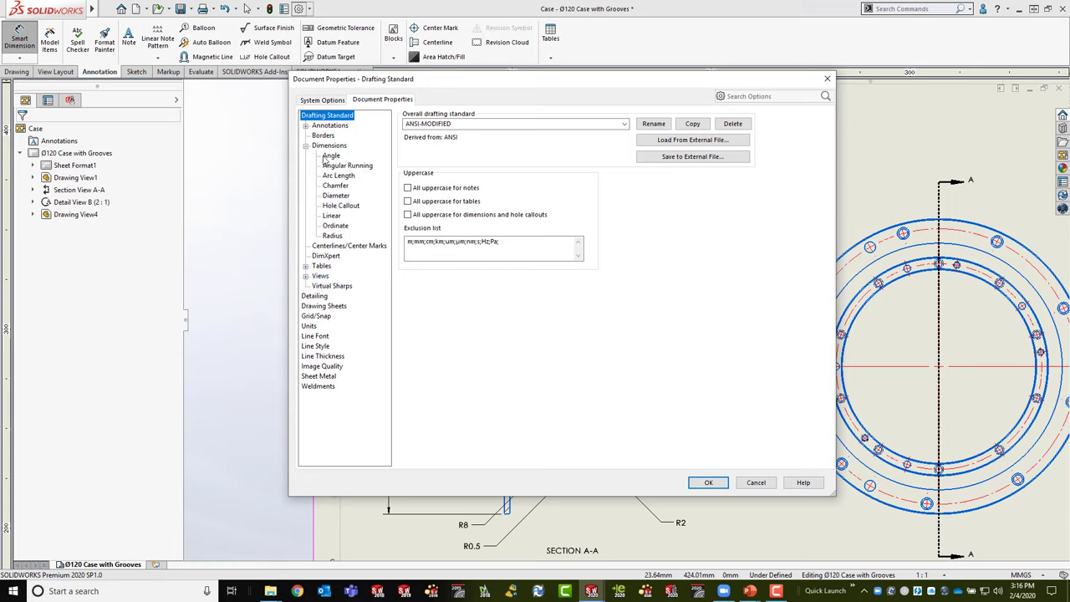
{"action": "left_click", "coordinate": [306, 126]}
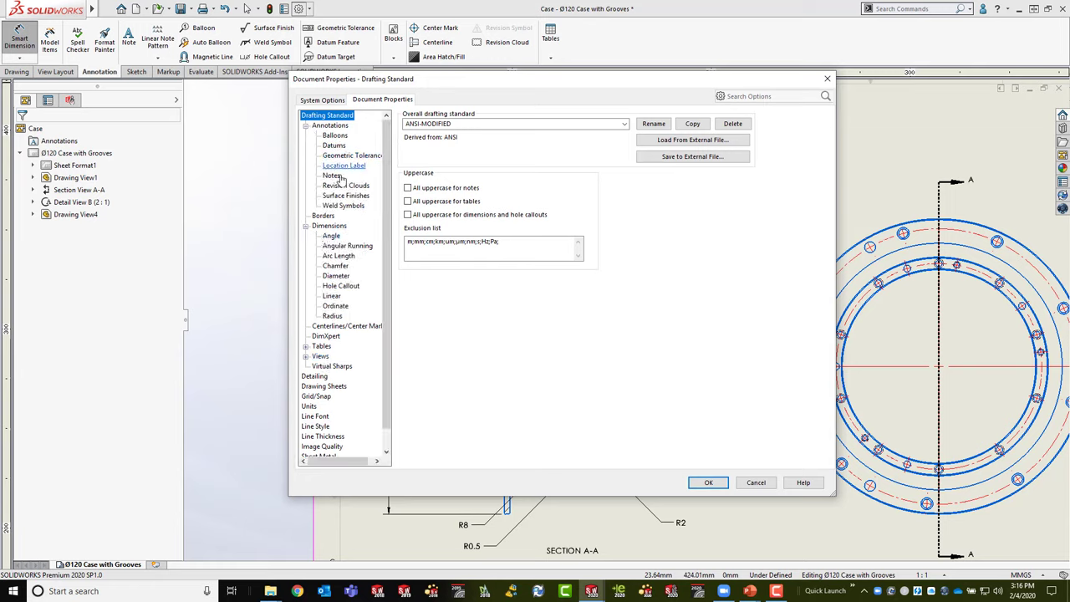
Step: Search the options for "arr" and open the arrow placement setting for radius dimensions
{"action": "left_click", "coordinate": [763, 97]}
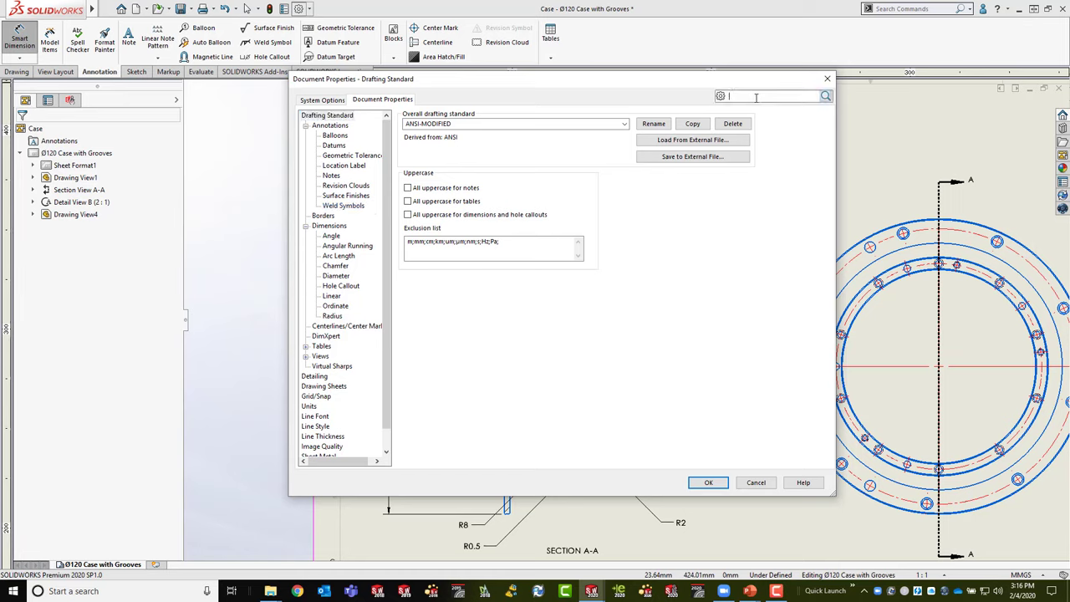
{"action": "type", "text": "aroo"}
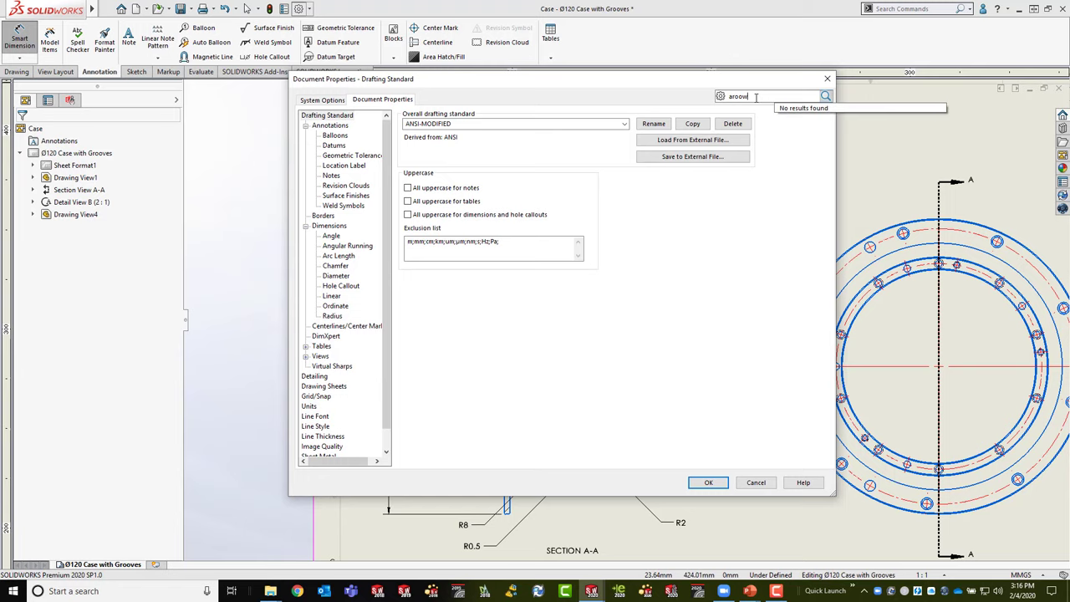
{"action": "type", "text": "w"}
{"action": "left_click_drag", "start_coordinate": [761, 83], "coordinate": [751, 87]}
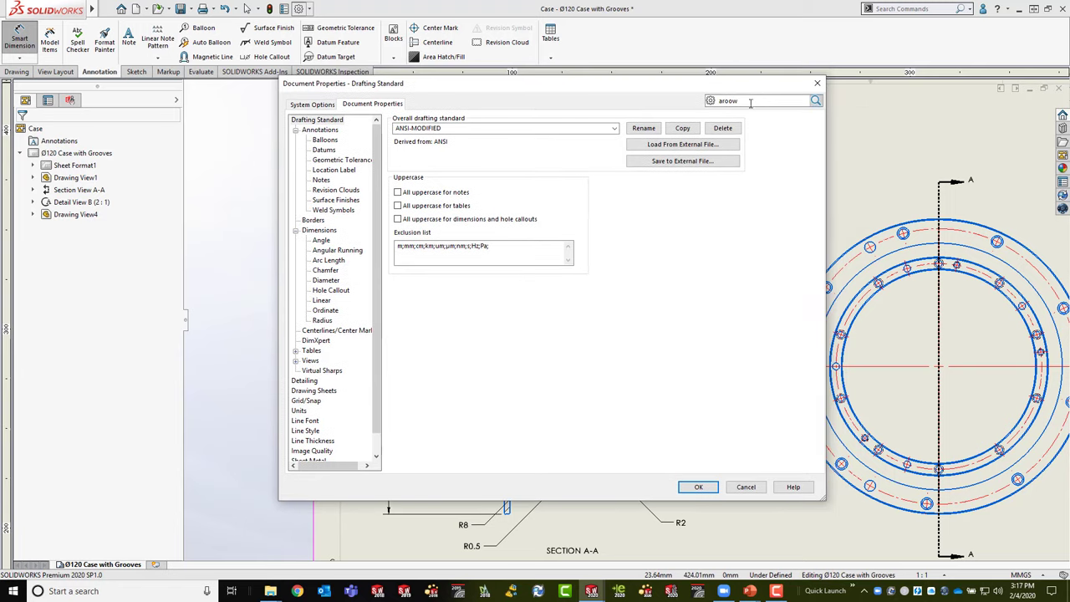
{"action": "type", "text": "rr"}
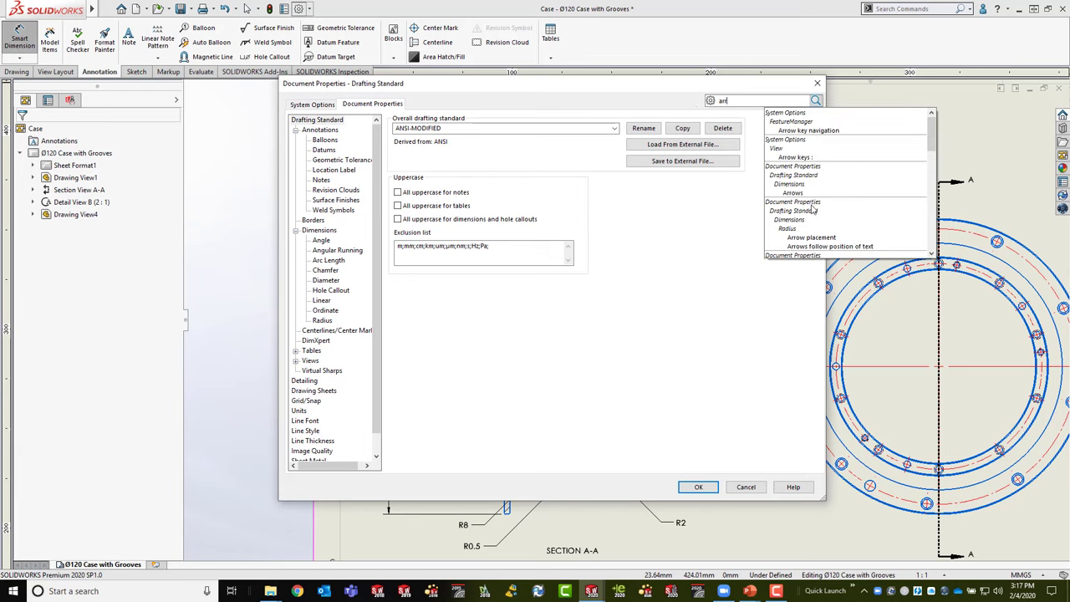
{"action": "left_click", "coordinate": [804, 238]}
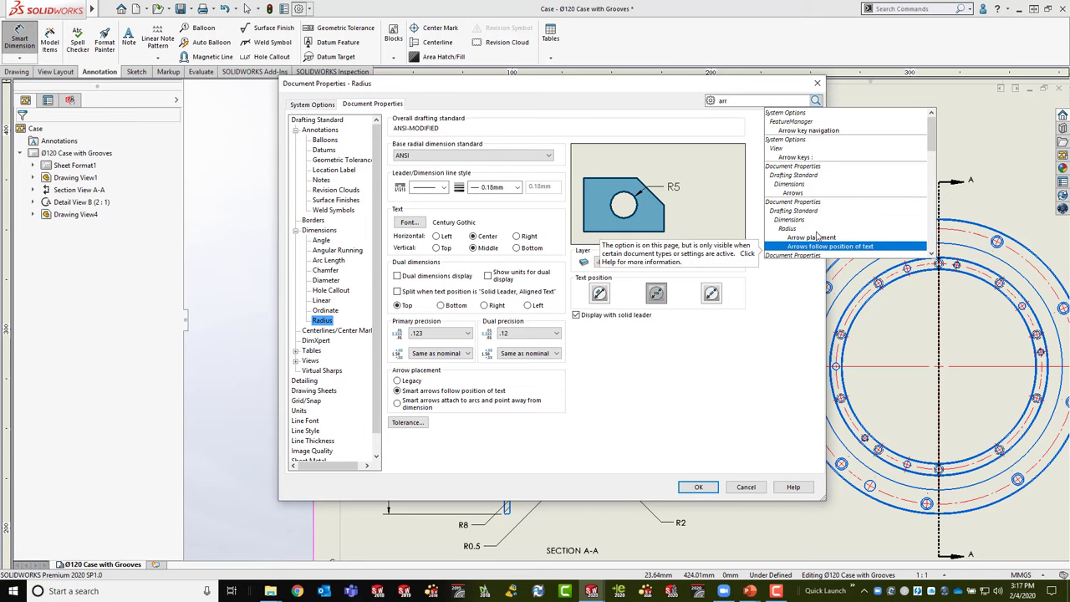
Step: View the section arrow text setting found by the search and the general Dimensions settings of the drafting standard
{"action": "left_click_drag", "start_coordinate": [933, 145], "coordinate": [938, 225]}
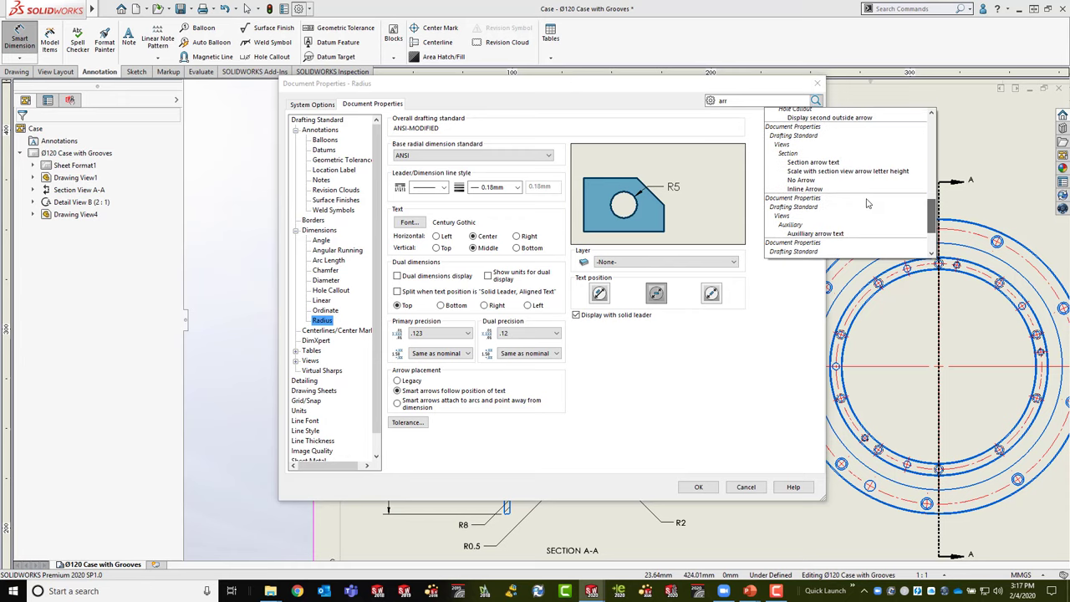
{"action": "left_click", "coordinate": [826, 162]}
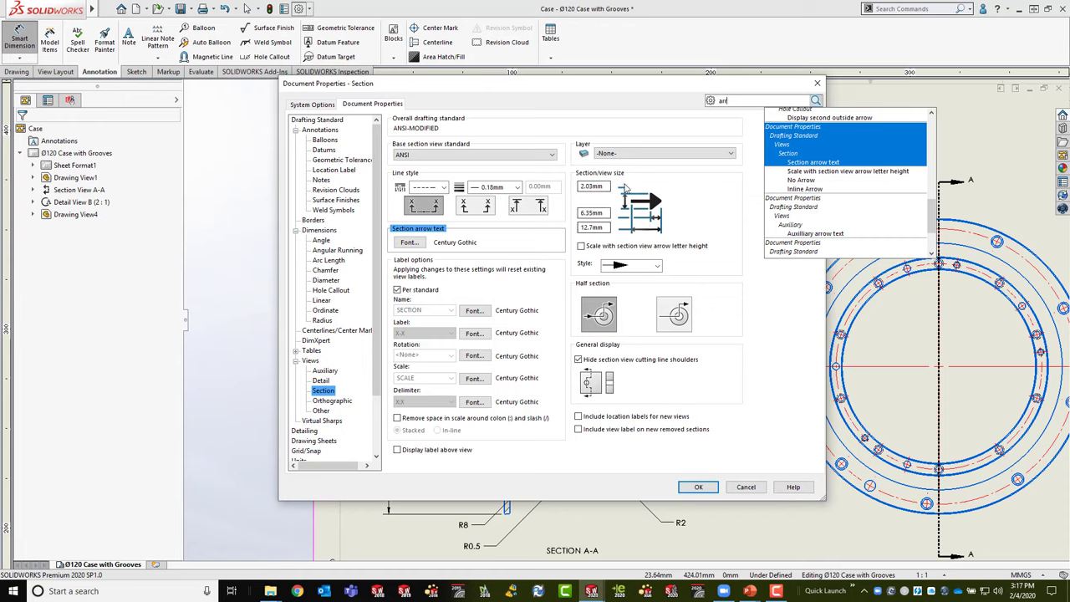
{"action": "left_click", "coordinate": [319, 230]}
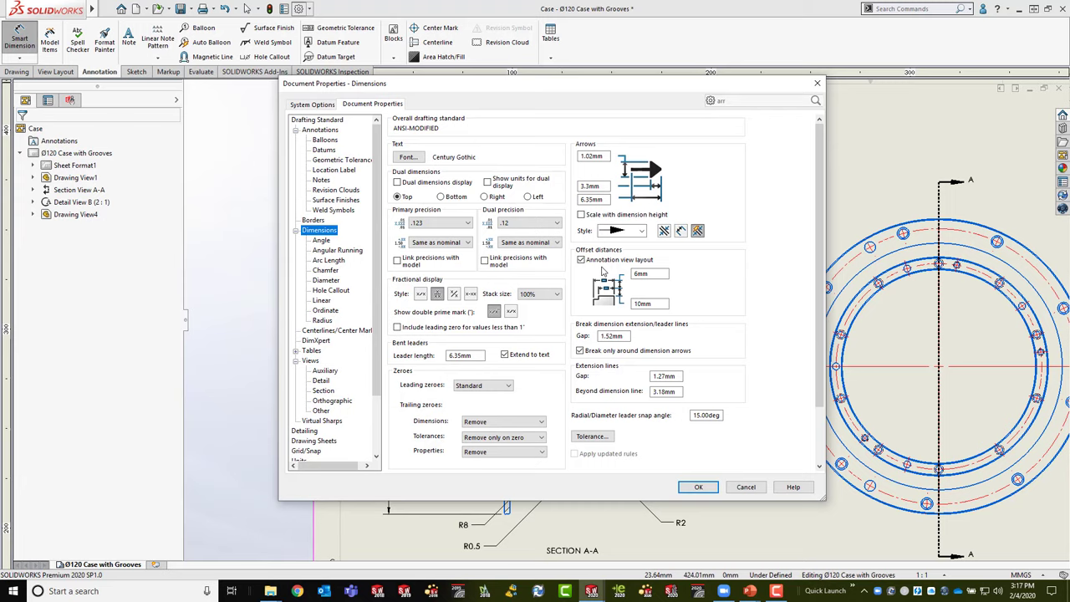
Step: Accept the document properties and add a rapid radius dimension to the inner fillet beside the flange in the upper half of Section View A-A
{"action": "left_click", "coordinate": [699, 488]}
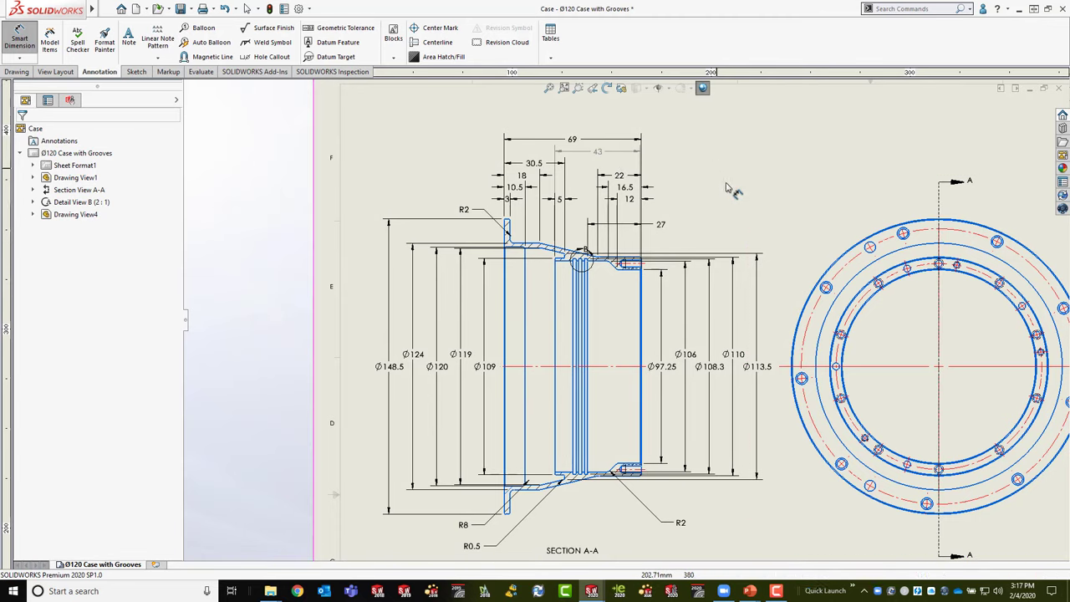
{"action": "scroll", "coordinate": [582, 271], "scroll_direction": "down", "scroll_amount": 5}
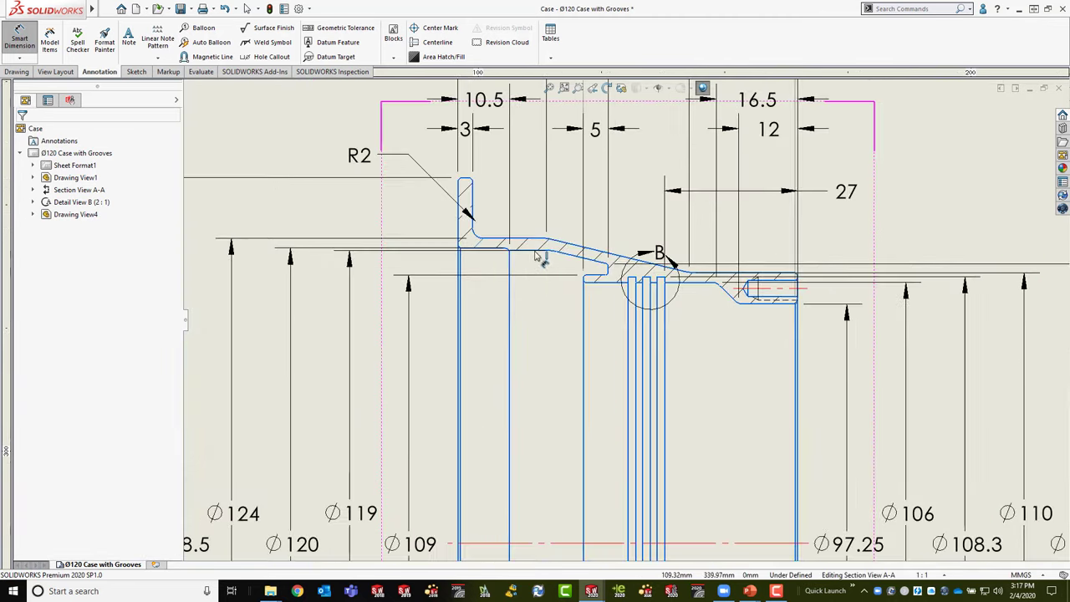
{"action": "key", "text": "d"}
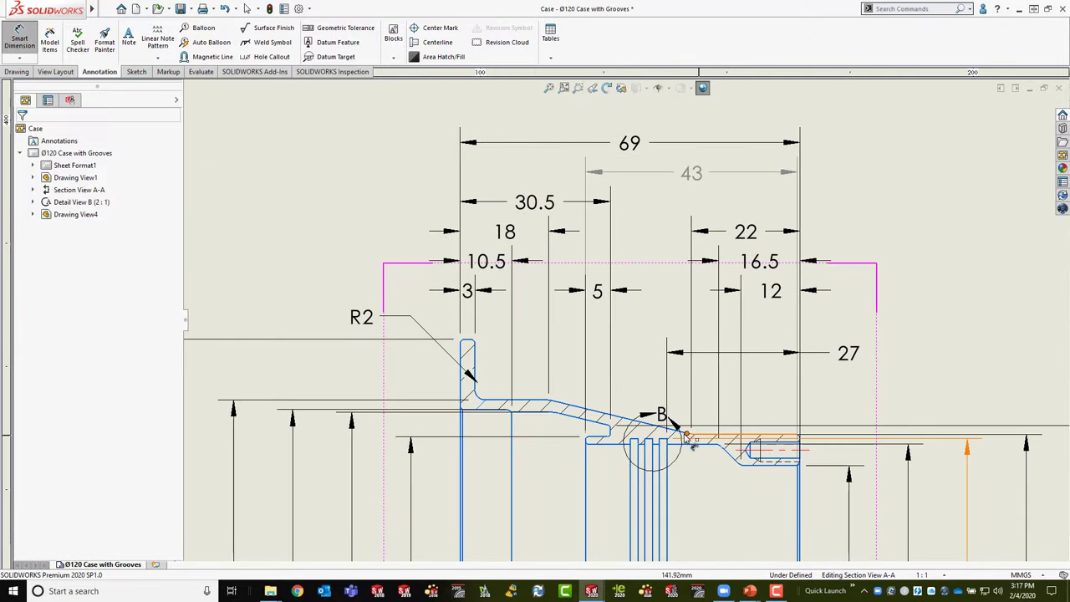
{"action": "left_click", "coordinate": [549, 403]}
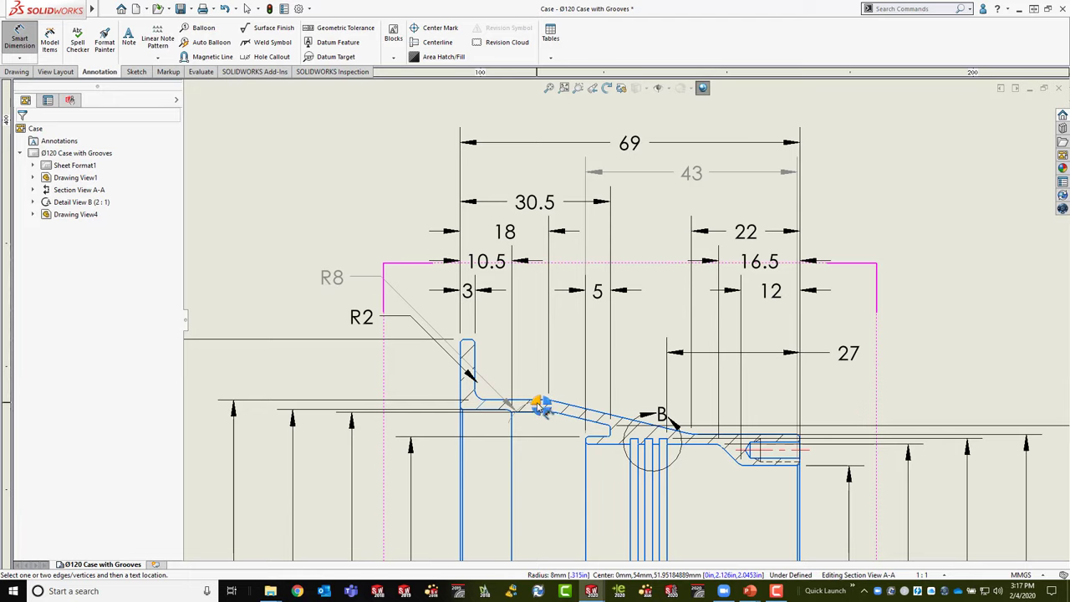
{"action": "left_click", "coordinate": [543, 407]}
{"action": "key", "text": "z"}
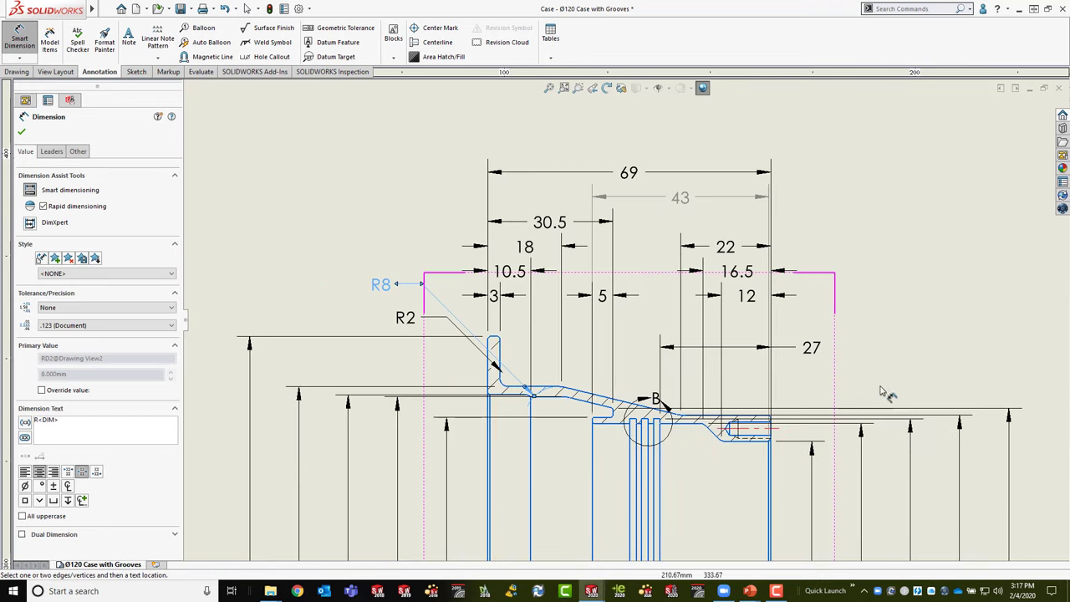
{"action": "key", "text": "z"}
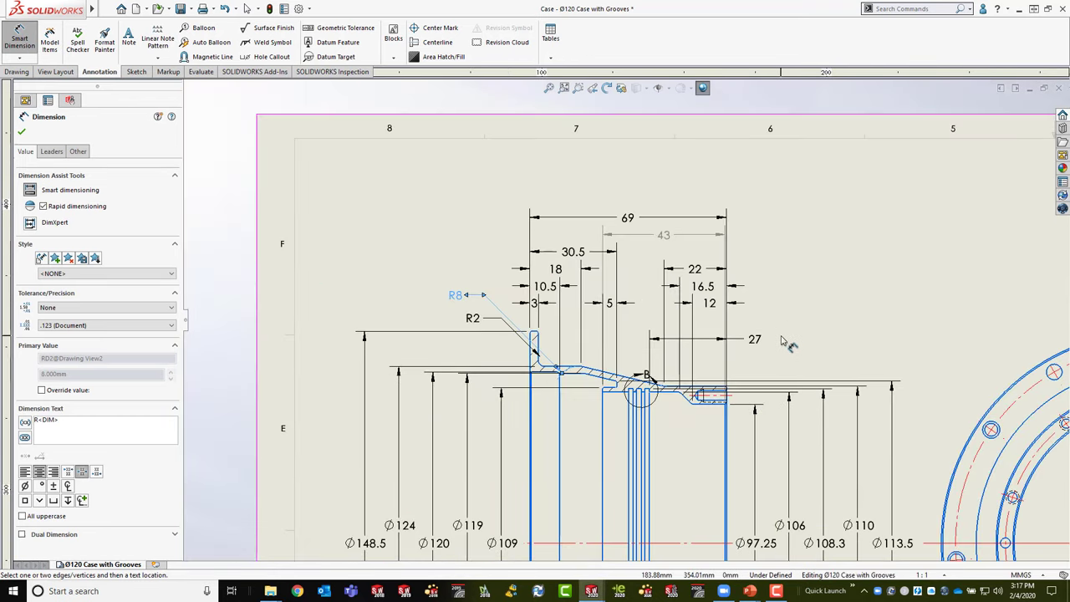
{"action": "key", "text": "Escape"}
Step: Scatter the groove dimensions above Detail View B, moving 5.8 below 1.6 and 2.9 to the opposite side of its extension lines
{"action": "mouse_move", "coordinate": [886, 522]}
{"action": "middle_mouse_down"}
{"action": "mouse_move", "coordinate": [702, 410]}
{"action": "mouse_move", "coordinate": [621, 331]}
{"action": "middle_mouse_up"}
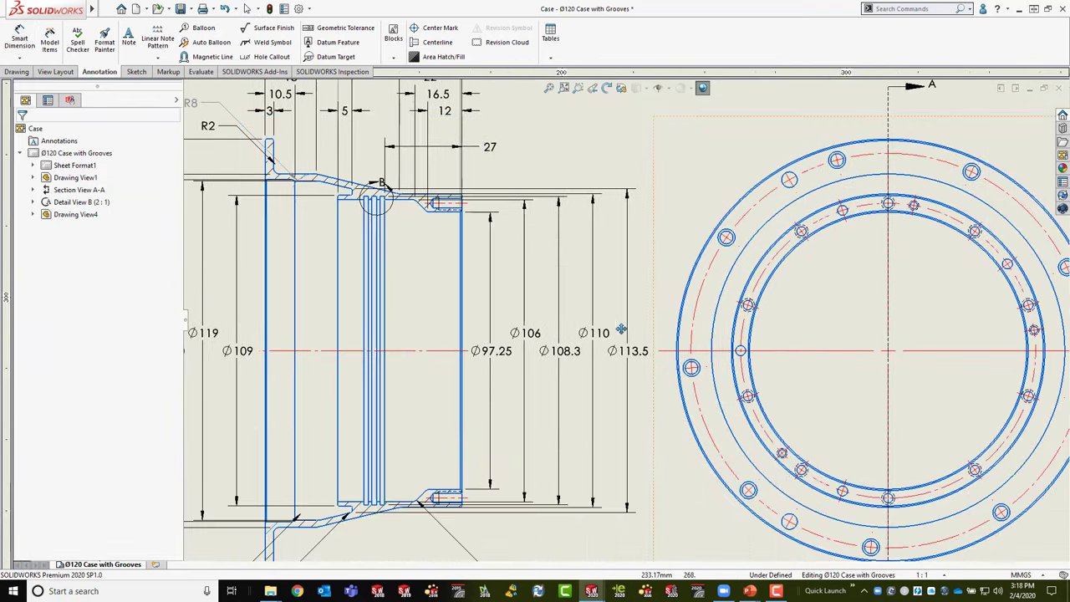
{"action": "middle_click_drag", "start_coordinate": [911, 552], "coordinate": [668, 276]}
{"action": "middle_click_drag", "start_coordinate": [769, 535], "coordinate": [668, 334]}
{"action": "scroll", "coordinate": [660, 334], "scroll_direction": "down", "scroll_amount": 2}
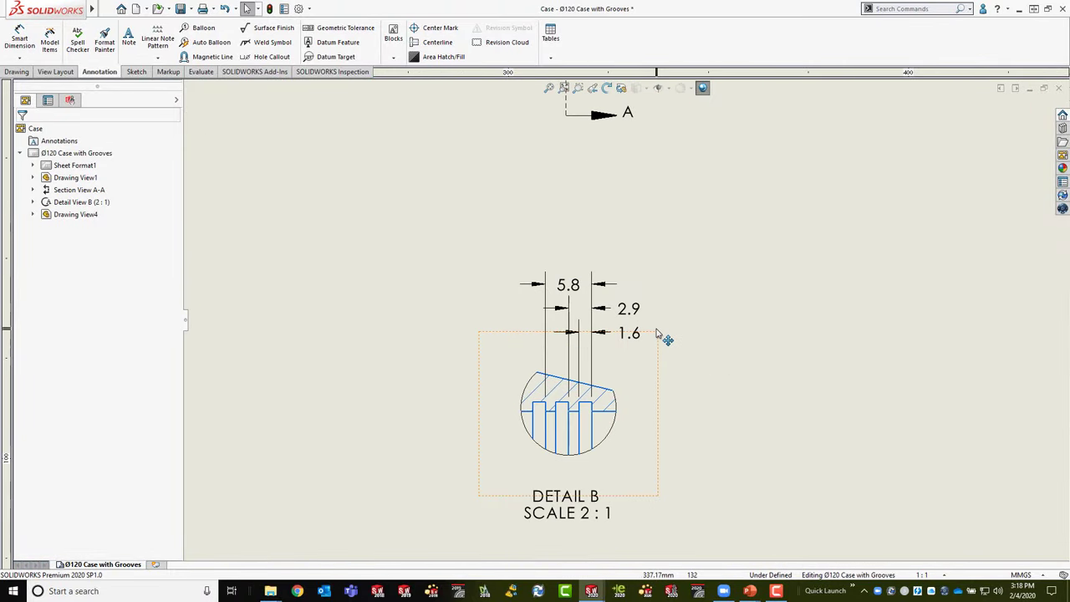
{"action": "scroll", "coordinate": [677, 316], "scroll_direction": "down", "scroll_amount": 3}
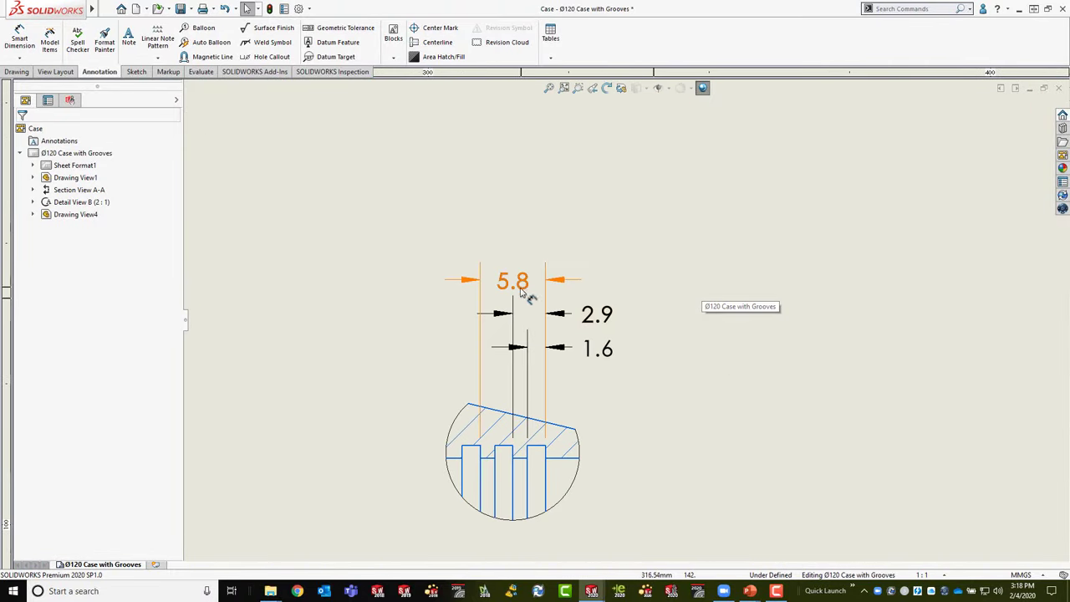
{"action": "left_click_drag", "start_coordinate": [520, 289], "coordinate": [634, 274]}
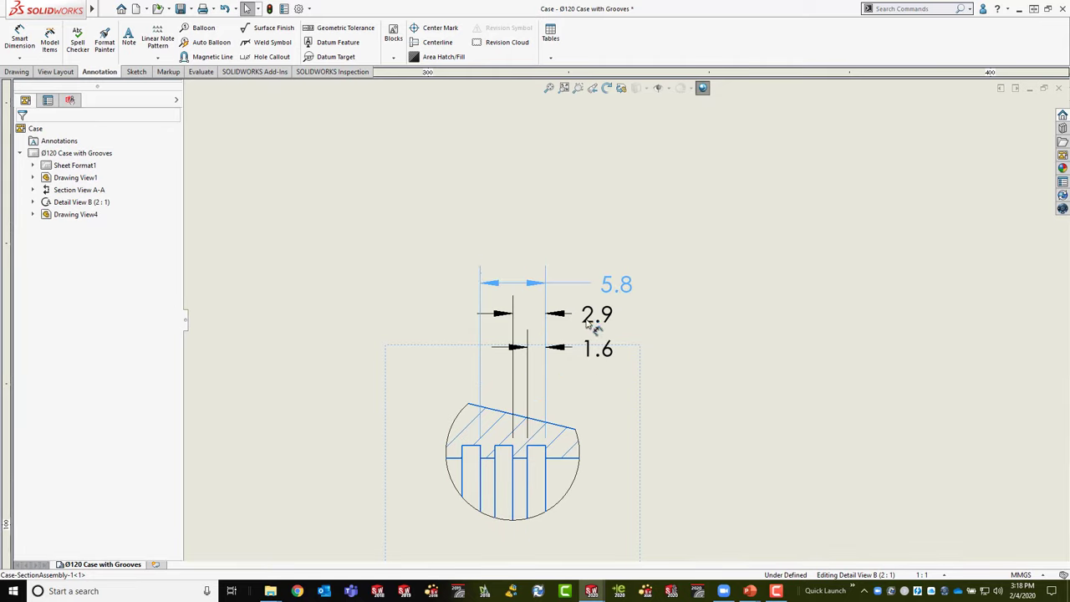
{"action": "left_click_drag", "start_coordinate": [594, 327], "coordinate": [580, 390]}
{"action": "left_click", "coordinate": [570, 326]}
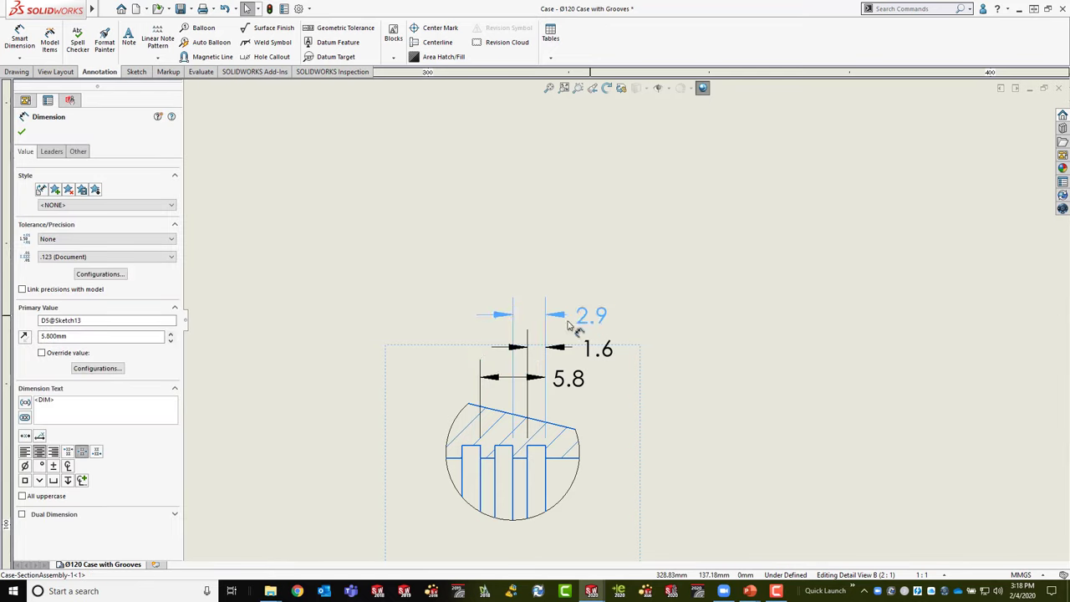
{"action": "left_click_drag", "start_coordinate": [568, 326], "coordinate": [458, 349]}
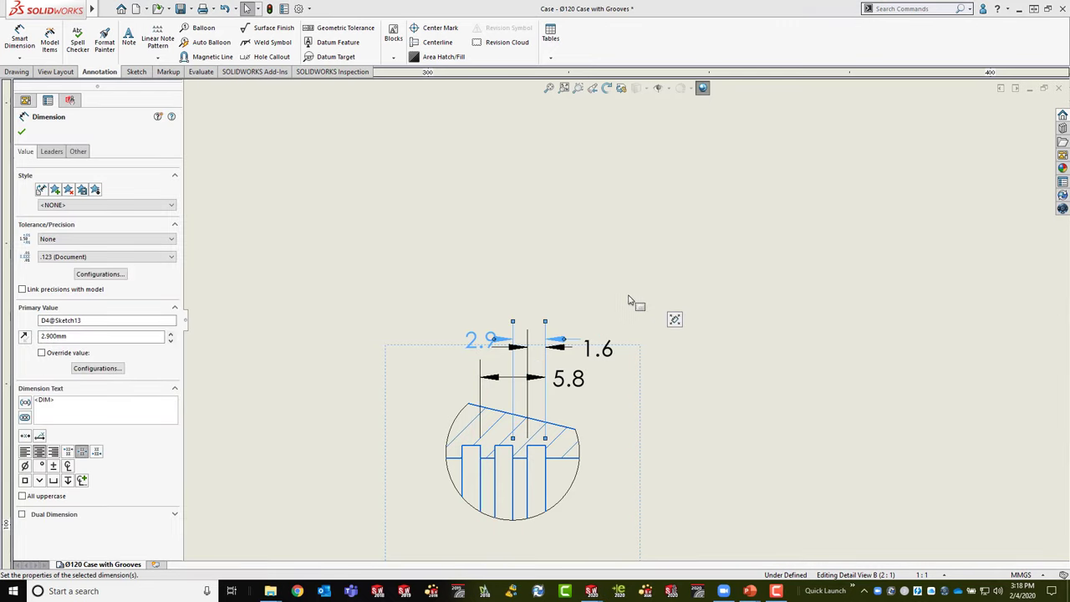
Step: Auto-arrange the three groove dimensions above Detail View B and widen the spacing between them
{"action": "left_click_drag", "start_coordinate": [640, 288], "coordinate": [428, 410]}
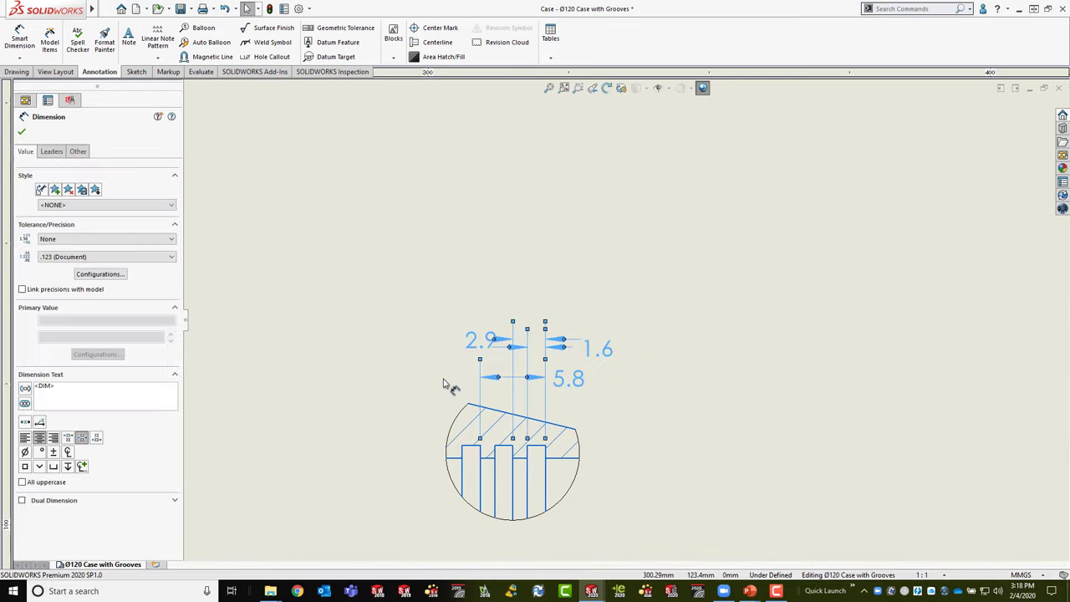
{"action": "mouse_move", "coordinate": [491, 336]}
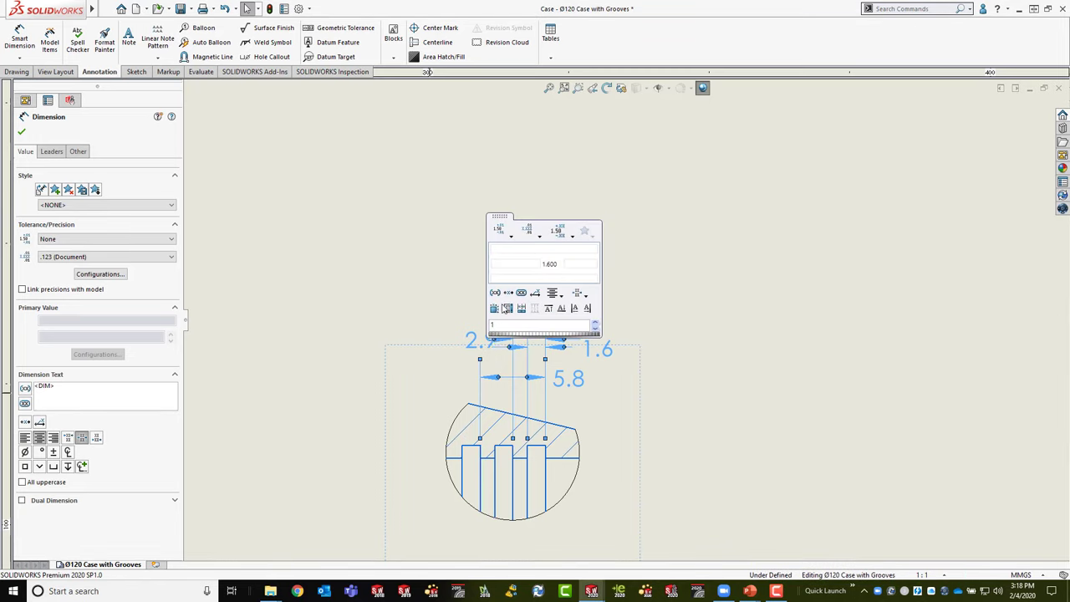
{"action": "left_click_drag", "start_coordinate": [504, 218], "coordinate": [685, 208]}
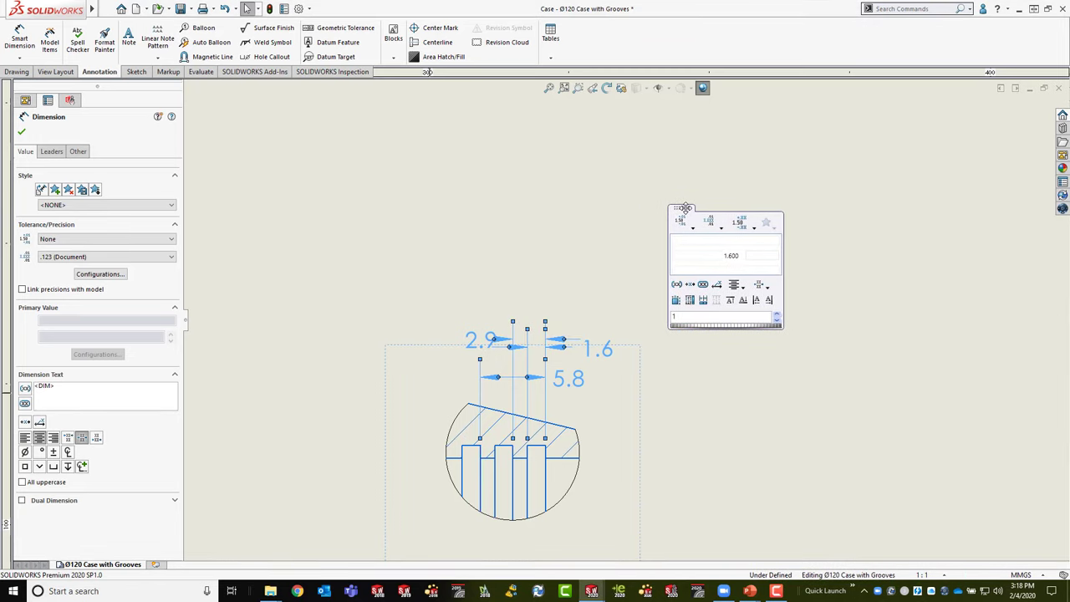
{"action": "left_click", "coordinate": [676, 300]}
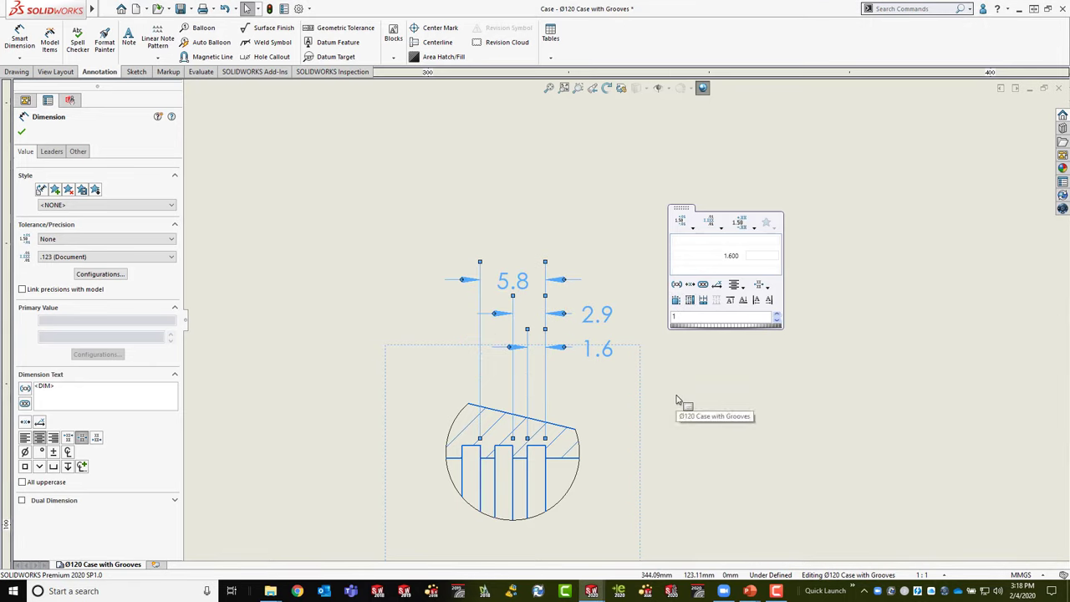
{"action": "left_click_drag", "start_coordinate": [707, 326], "coordinate": [711, 339]}
{"action": "scroll", "coordinate": [713, 335], "scroll_direction": "up", "scroll_amount": 5}
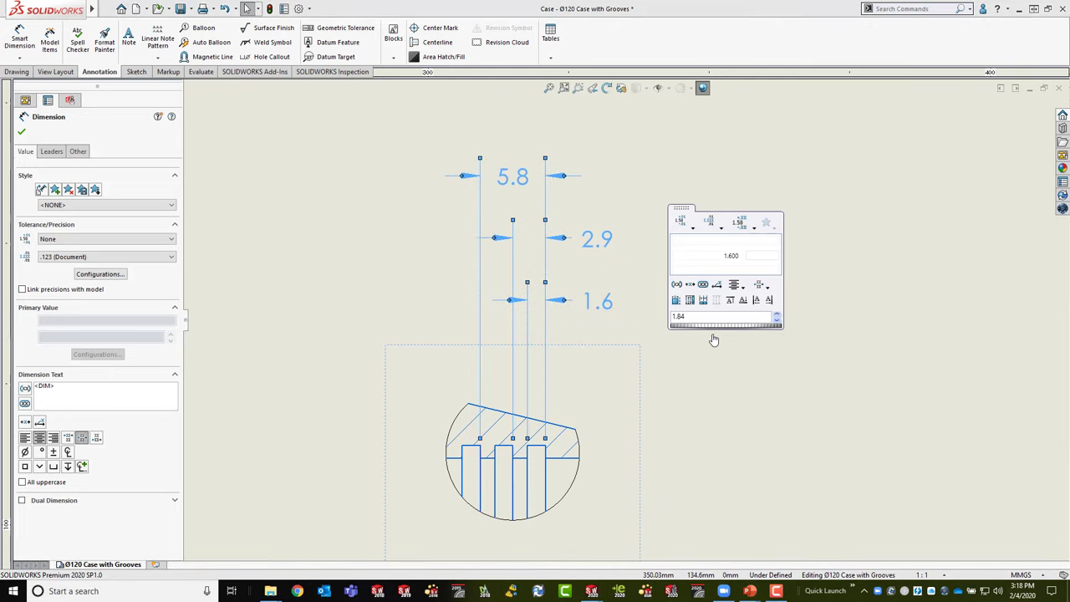
{"action": "key", "text": "Escape"}
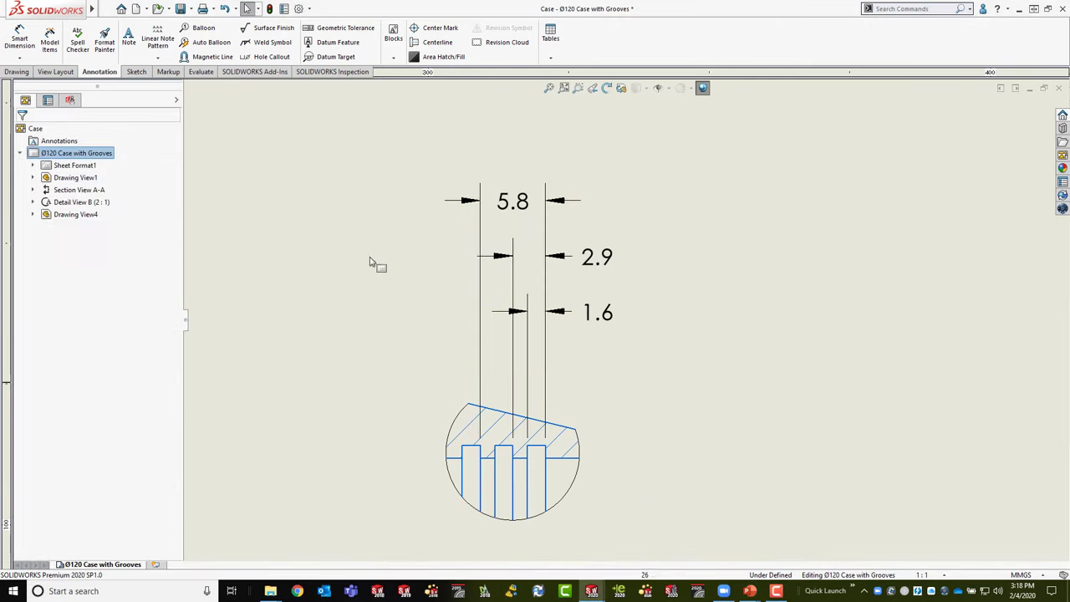
Step: Apply a Basic tolerance to the Ø113.5 dimension in Section View A-A
{"action": "key", "text": "f"}
{"action": "scroll", "coordinate": [652, 254], "scroll_direction": "down", "scroll_amount": 3}
{"action": "scroll", "coordinate": [558, 328], "scroll_direction": "down", "scroll_amount": 3}
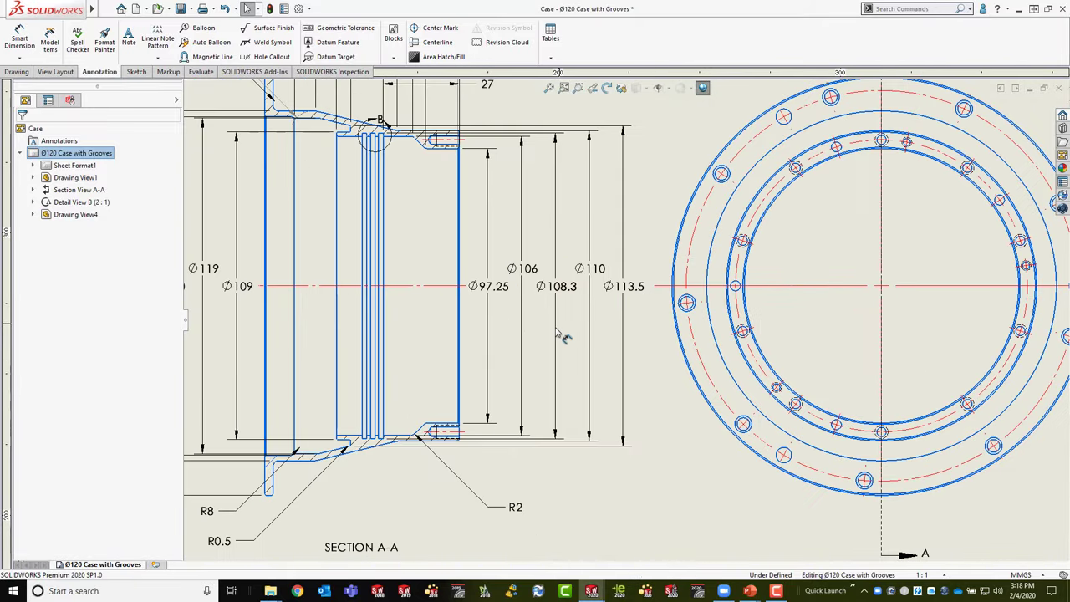
{"action": "left_click", "coordinate": [619, 289]}
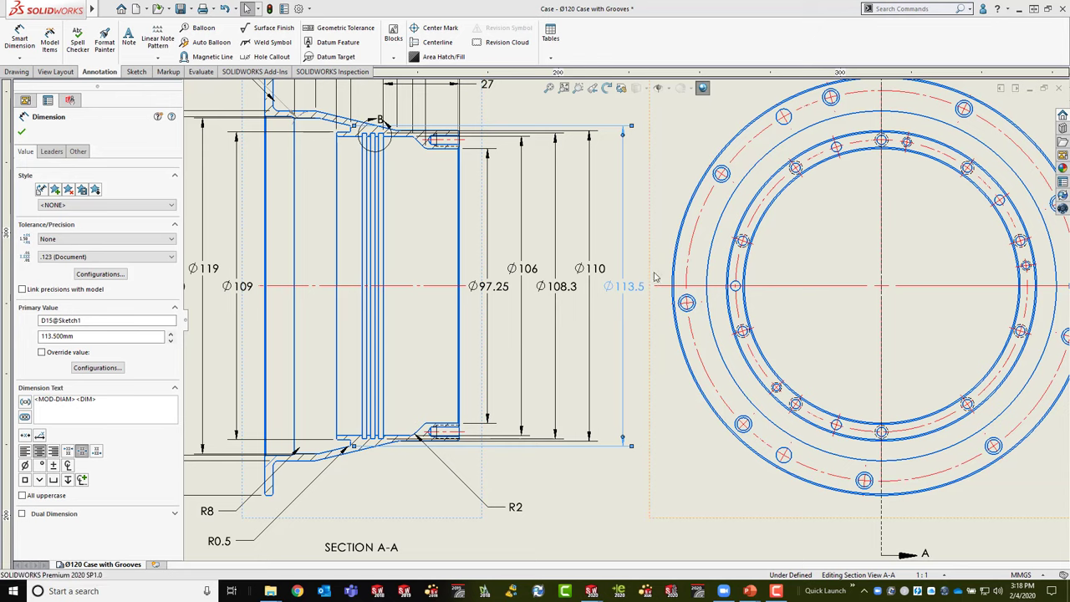
{"action": "mouse_move", "coordinate": [654, 269]}
{"action": "left_click", "coordinate": [668, 209]}
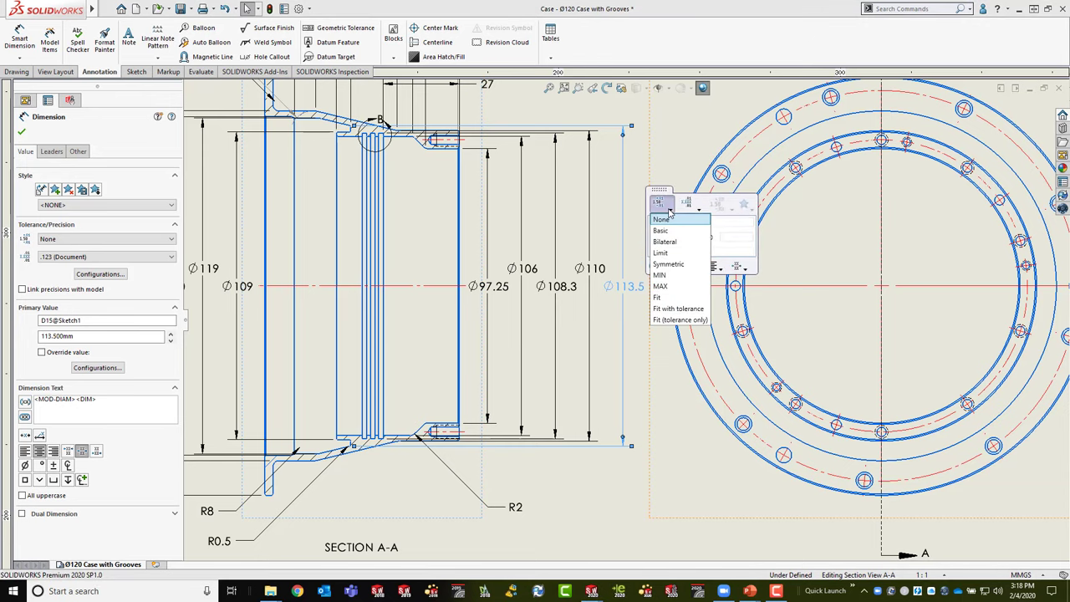
{"action": "left_click", "coordinate": [672, 231]}
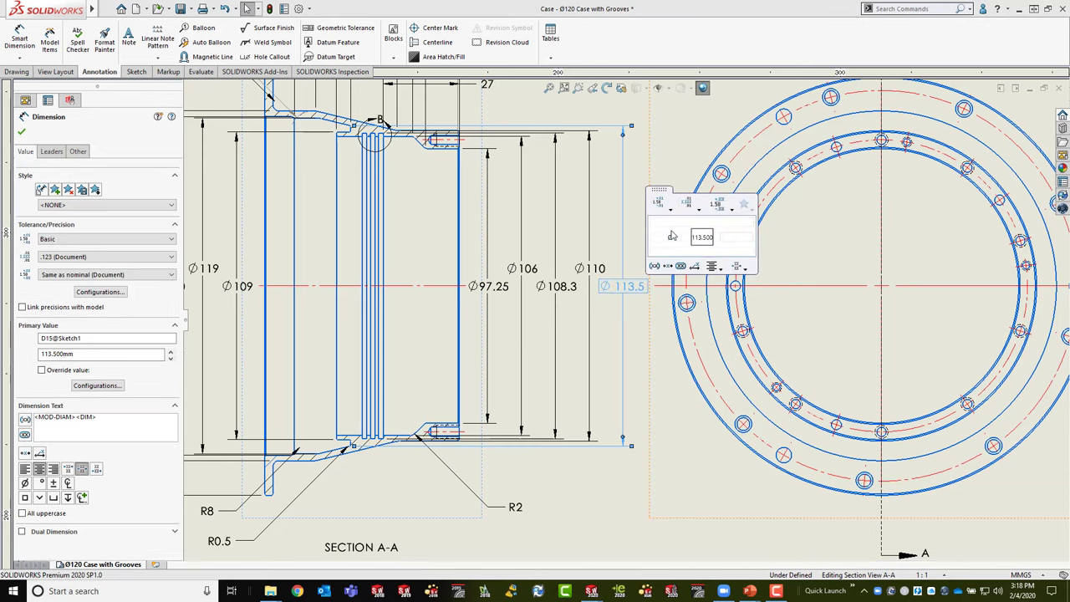
Step: Set the Ø113.5 dimension's tolerance to Bilateral with +0.1 mm and -0.2 mm
{"action": "left_click", "coordinate": [669, 209]}
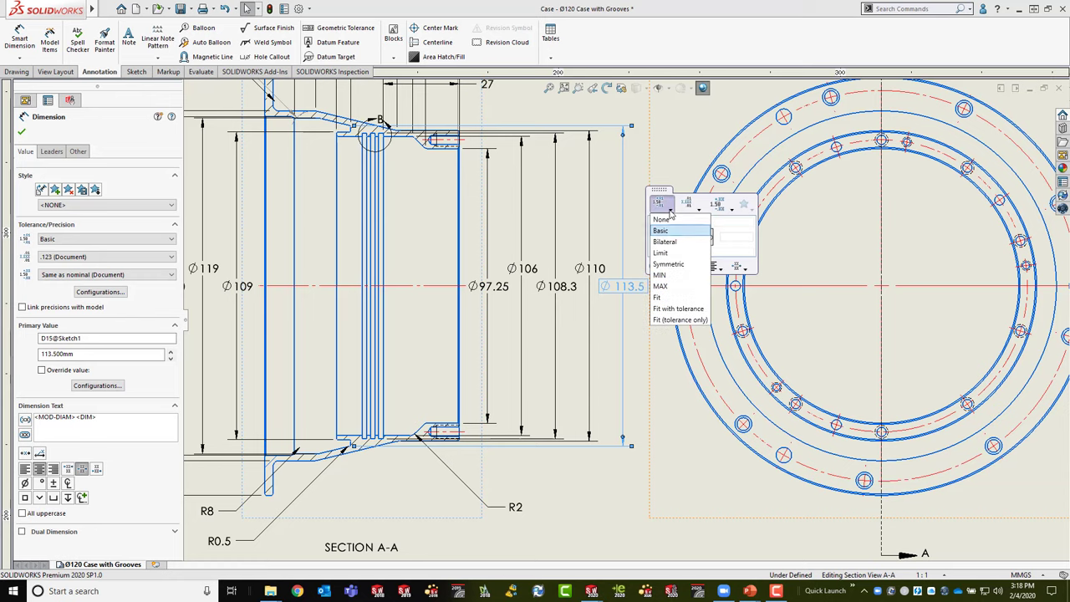
{"action": "left_click", "coordinate": [674, 241]}
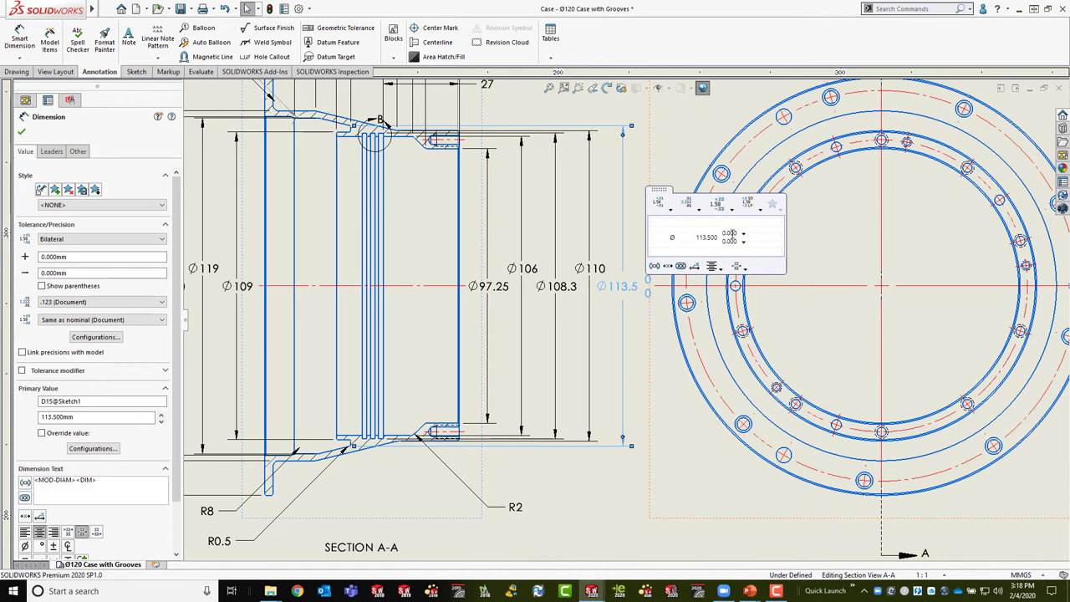
{"action": "double_click", "coordinate": [730, 236]}
{"action": "type", "text": ".1"}
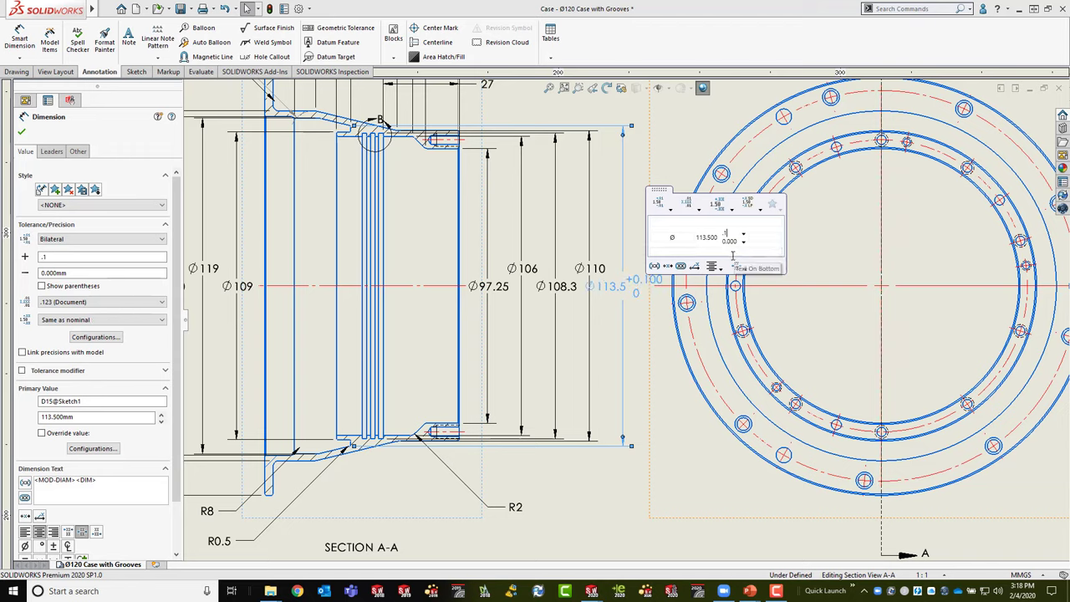
{"action": "double_click", "coordinate": [733, 243]}
{"action": "type", "text": ".2"}
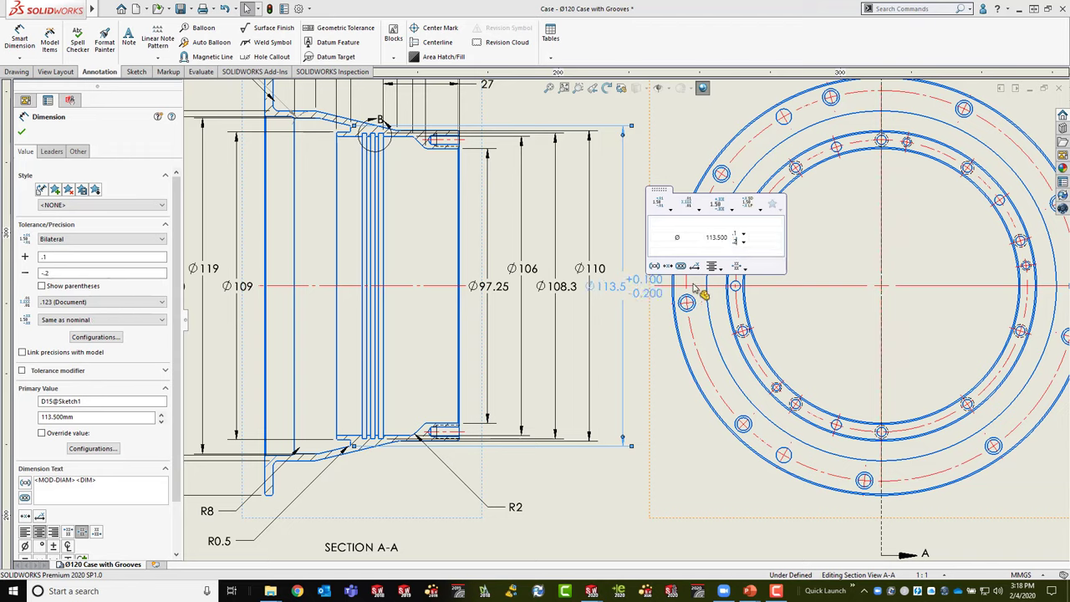
{"action": "left_click", "coordinate": [637, 348]}
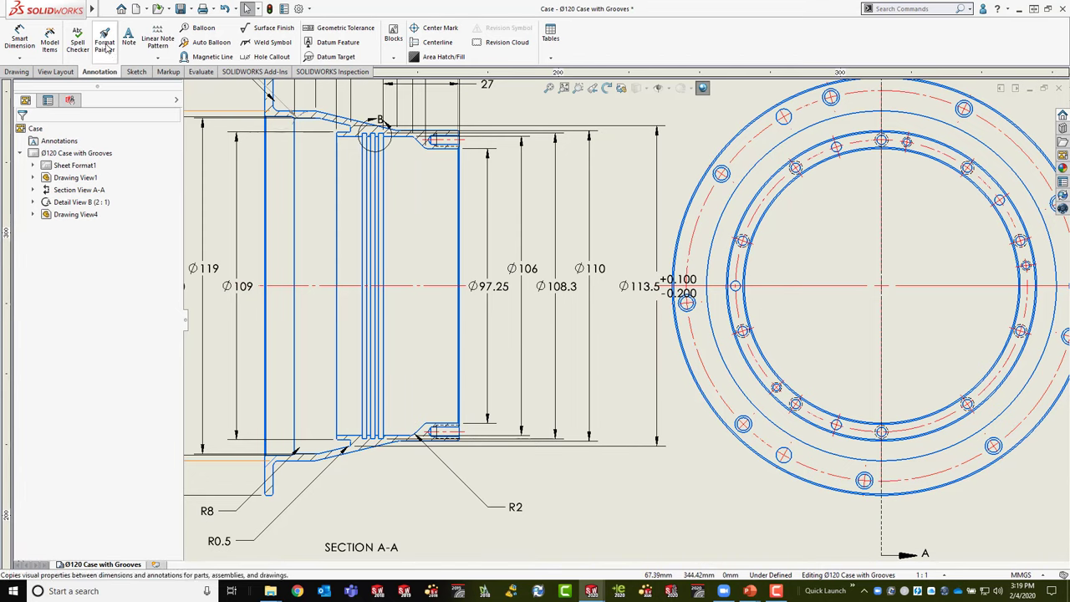
Step: Copy the Ø113.5 dimension's tolerance to the Ø110, Ø108.3, Ø106 and Ø97.25 dimensions with Format Painter
{"action": "left_click", "coordinate": [104, 42]}
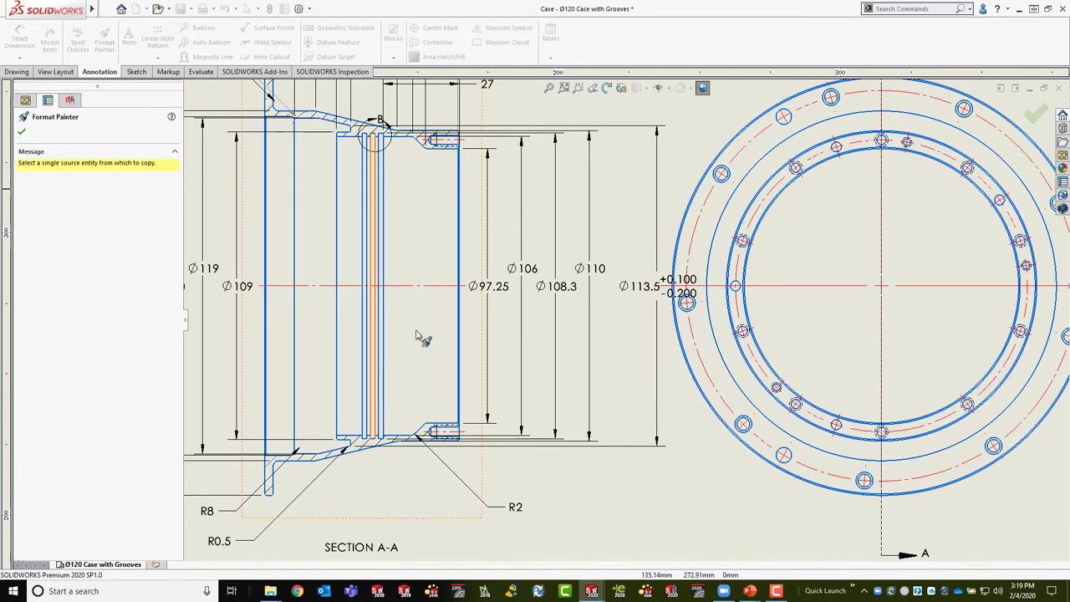
{"action": "left_click", "coordinate": [645, 292]}
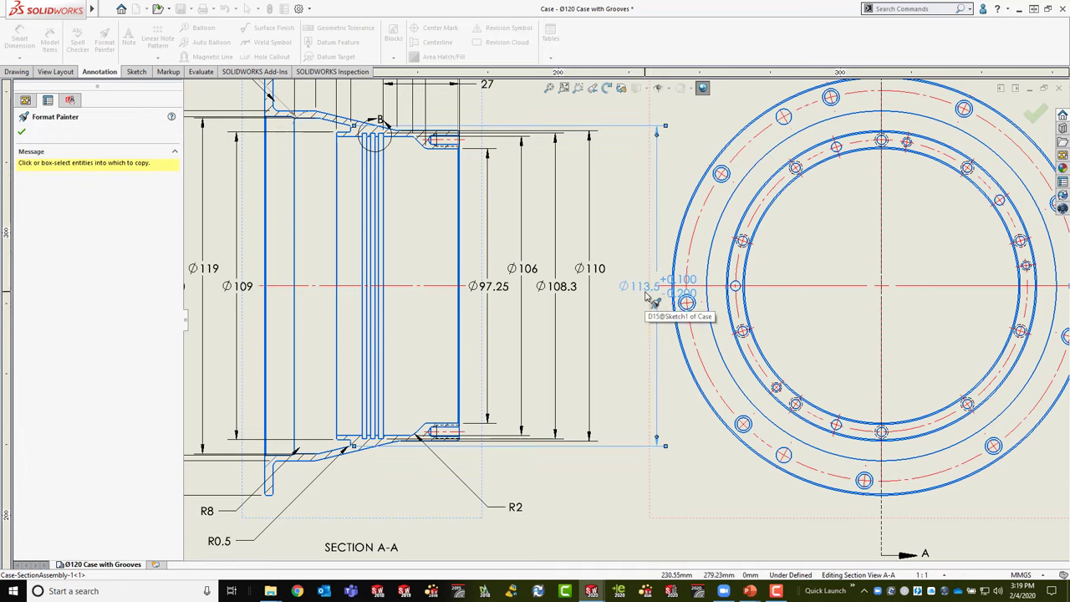
{"action": "left_click", "coordinate": [595, 271]}
{"action": "left_click", "coordinate": [563, 287]}
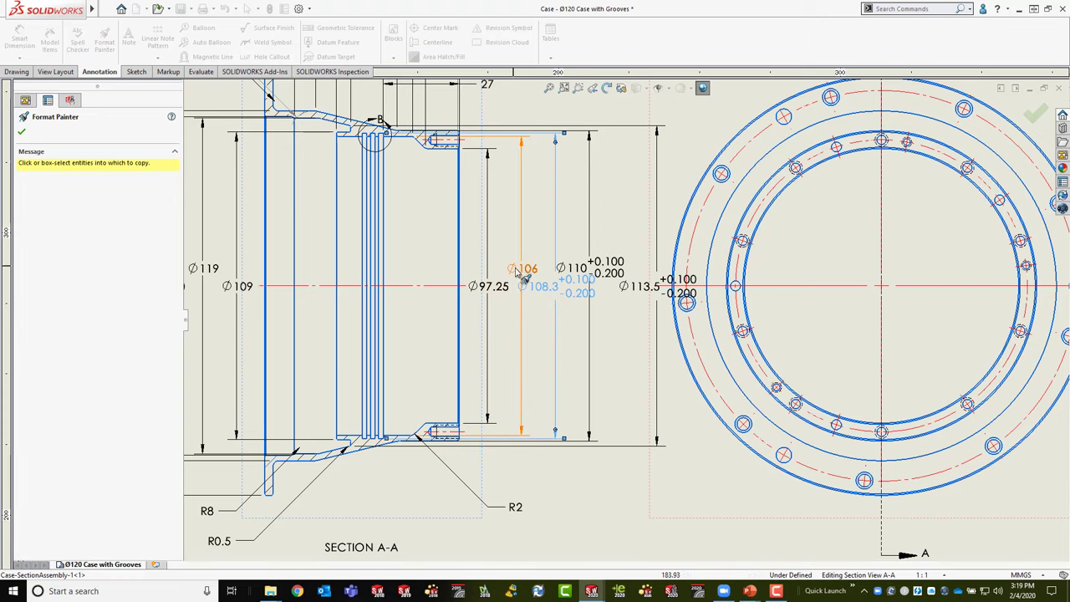
{"action": "left_click", "coordinate": [520, 270]}
{"action": "left_click", "coordinate": [494, 287]}
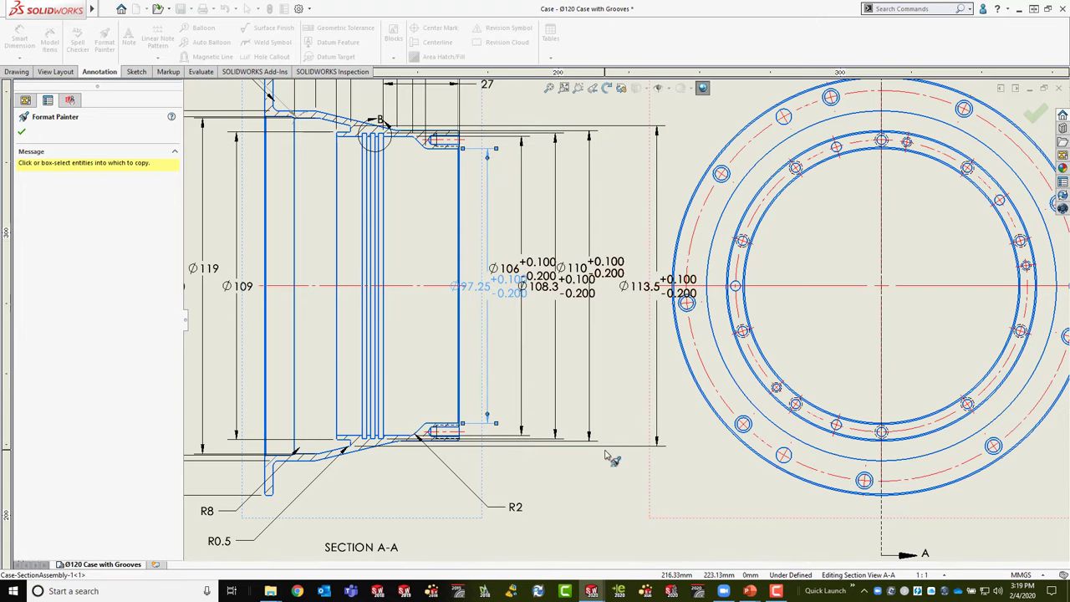
{"action": "left_click", "coordinate": [560, 402]}
{"action": "key", "text": "Escape"}
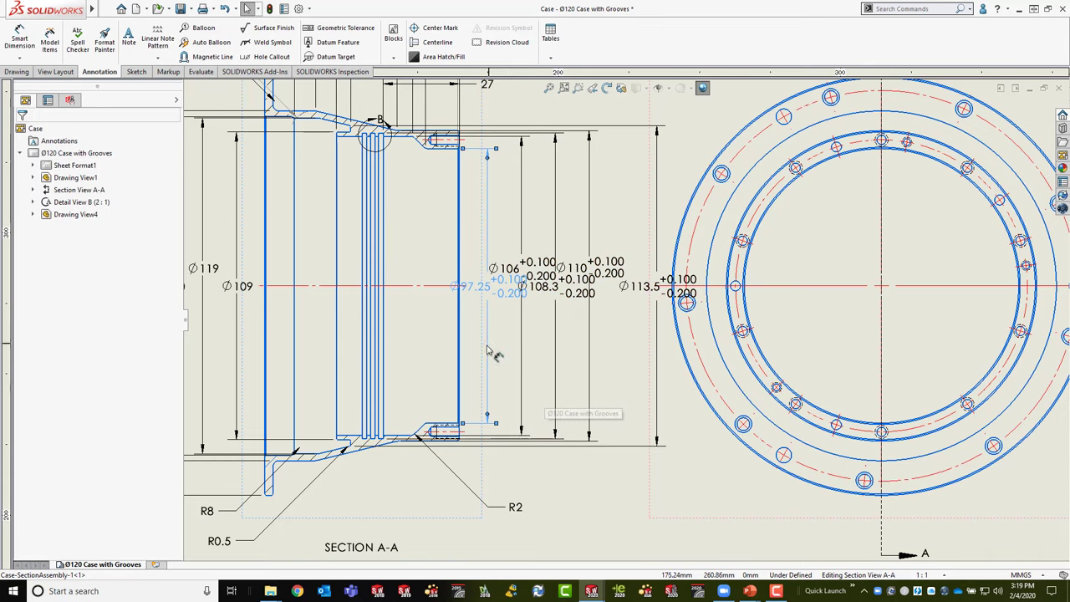
Step: Auto-arrange the five toleranced diameter dimensions beside Section View A-A
{"action": "left_click", "coordinate": [479, 353]}
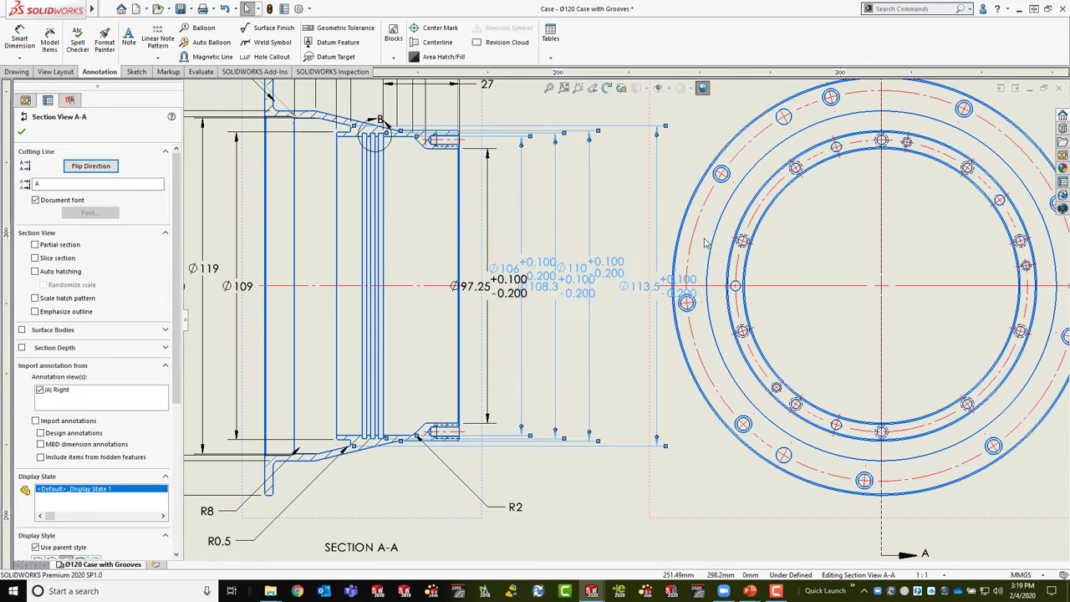
{"action": "left_click", "coordinate": [496, 288]}
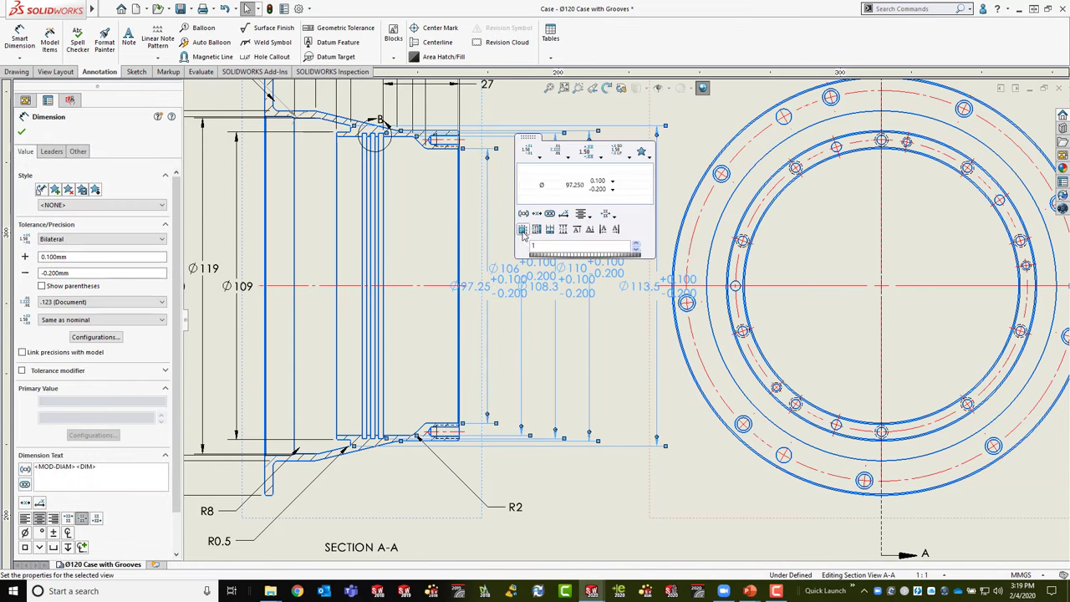
{"action": "left_click", "coordinate": [523, 231]}
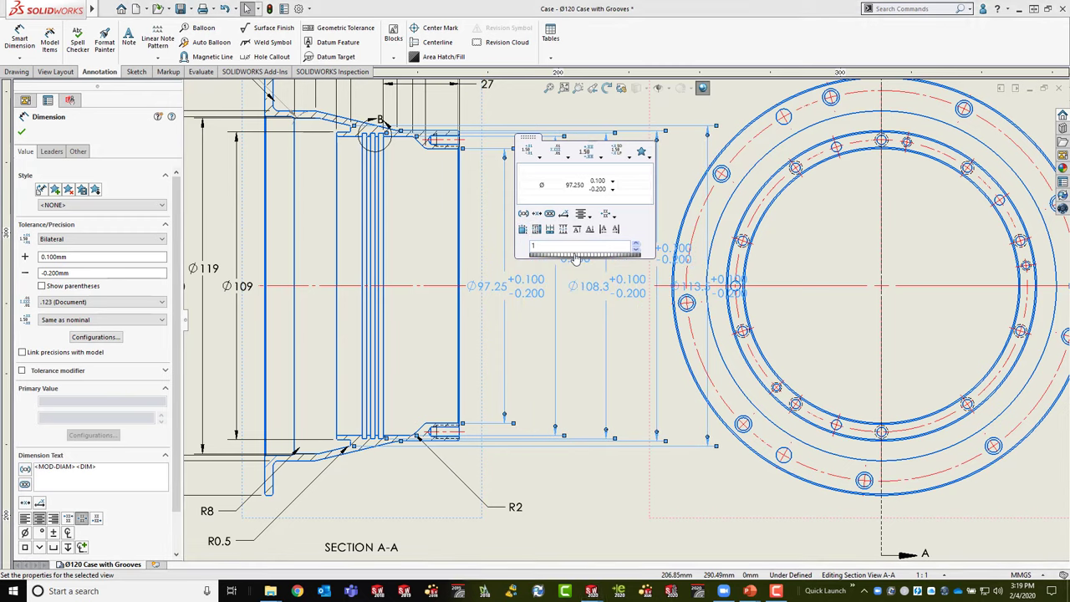
Step: Increase the spacing between the five toleranced diameter dimensions beside Section View A-A
{"action": "mouse_move", "coordinate": [575, 259]}
{"action": "left_mouse_down"}
{"action": "mouse_move", "coordinate": [598, 259]}
{"action": "mouse_move", "coordinate": [573, 264]}
{"action": "mouse_move", "coordinate": [645, 476]}
{"action": "mouse_move", "coordinate": [783, 485]}
{"action": "left_mouse_up"}
{"action": "left_click", "coordinate": [504, 178]}
{"action": "scroll", "coordinate": [504, 178], "scroll_direction": "up", "scroll_amount": 3}
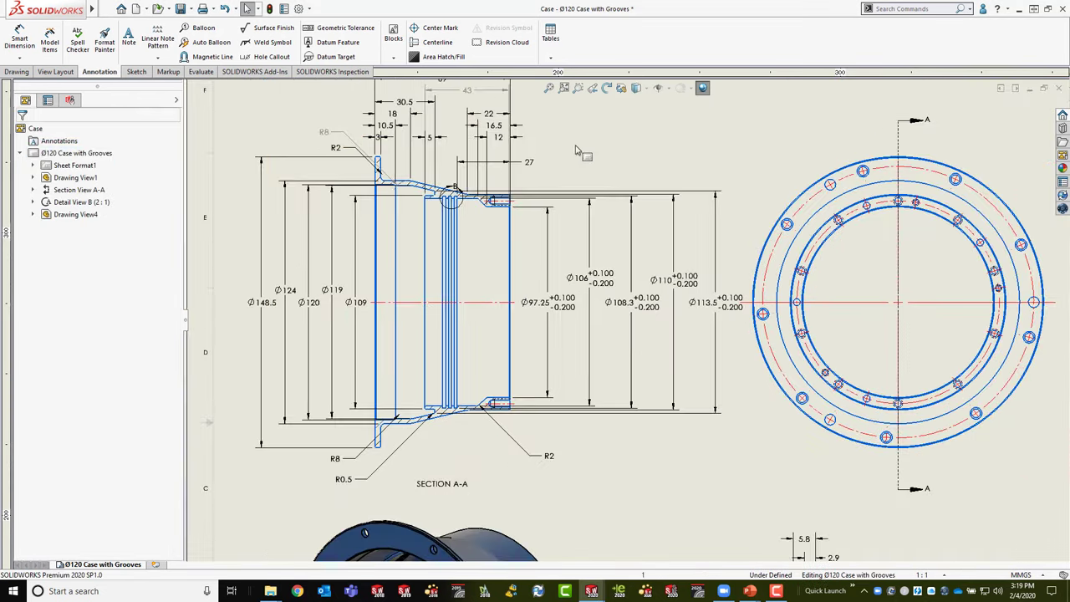
Step: Scatter the 69, 43, 30.5 and 16.5 linear dimensions out of their stacked order above Section View A-A
{"action": "scroll", "coordinate": [585, 217], "scroll_direction": "down", "scroll_amount": 2}
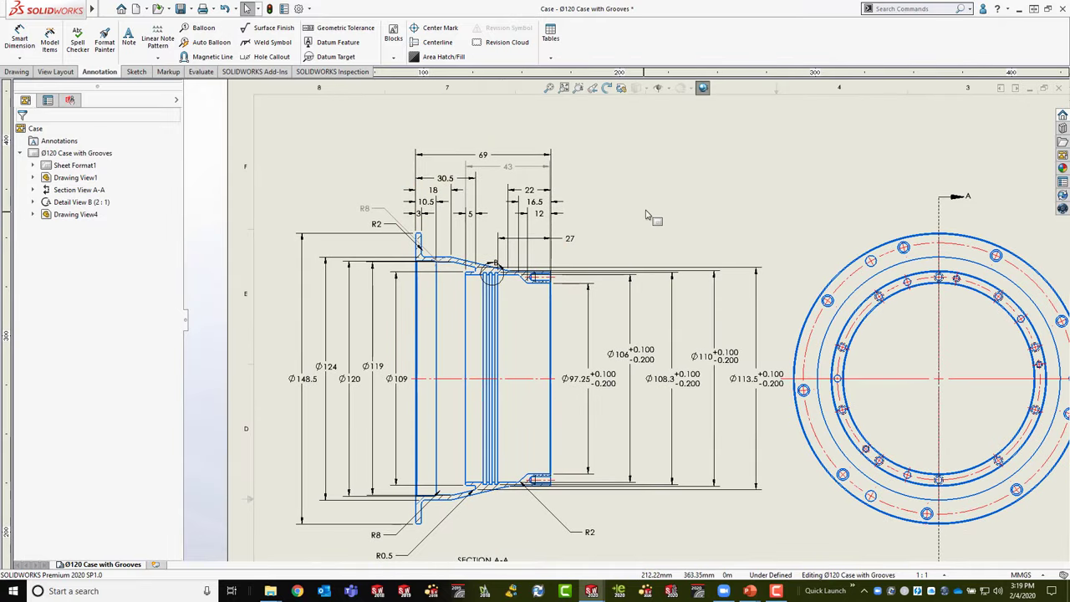
{"action": "scroll", "coordinate": [493, 149], "scroll_direction": "down", "scroll_amount": 3}
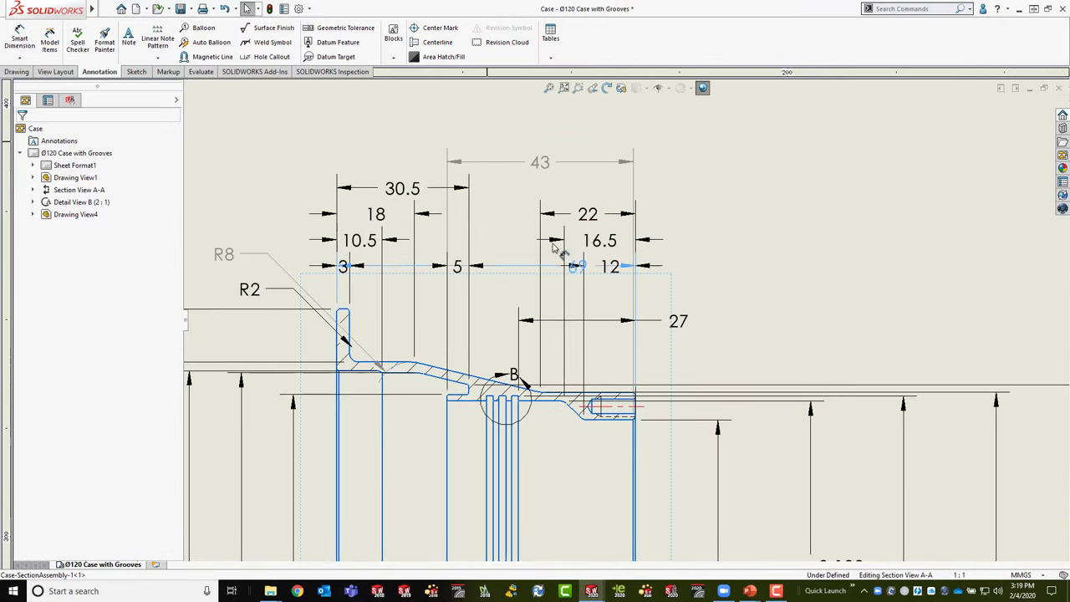
{"action": "left_click", "coordinate": [540, 162]}
{"action": "left_click_drag", "start_coordinate": [540, 162], "coordinate": [597, 304]}
{"action": "left_click_drag", "start_coordinate": [600, 240], "coordinate": [483, 302]}
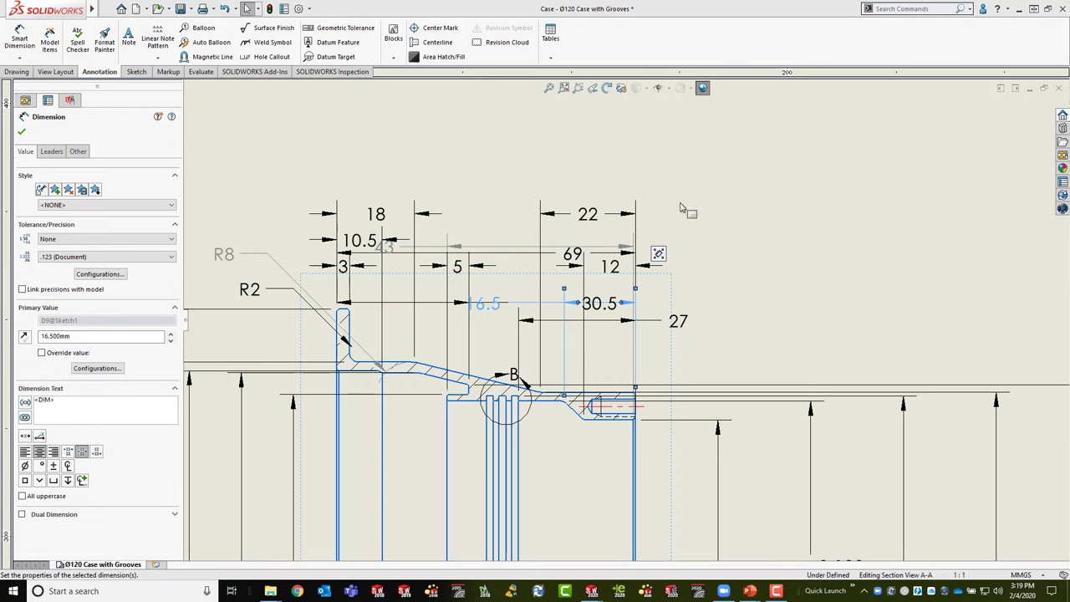
Step: Auto-arrange all the dimensions above Section View A-A, including the linear dimensions and the R2 and R8 radii
{"action": "left_click_drag", "start_coordinate": [778, 155], "coordinate": [298, 335]}
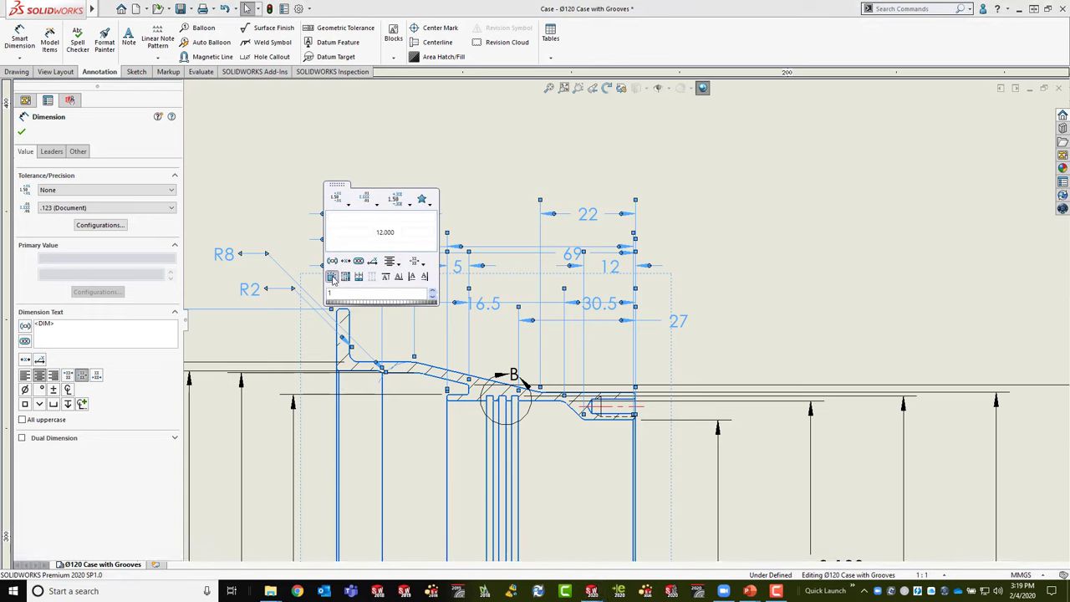
{"action": "left_click", "coordinate": [332, 278]}
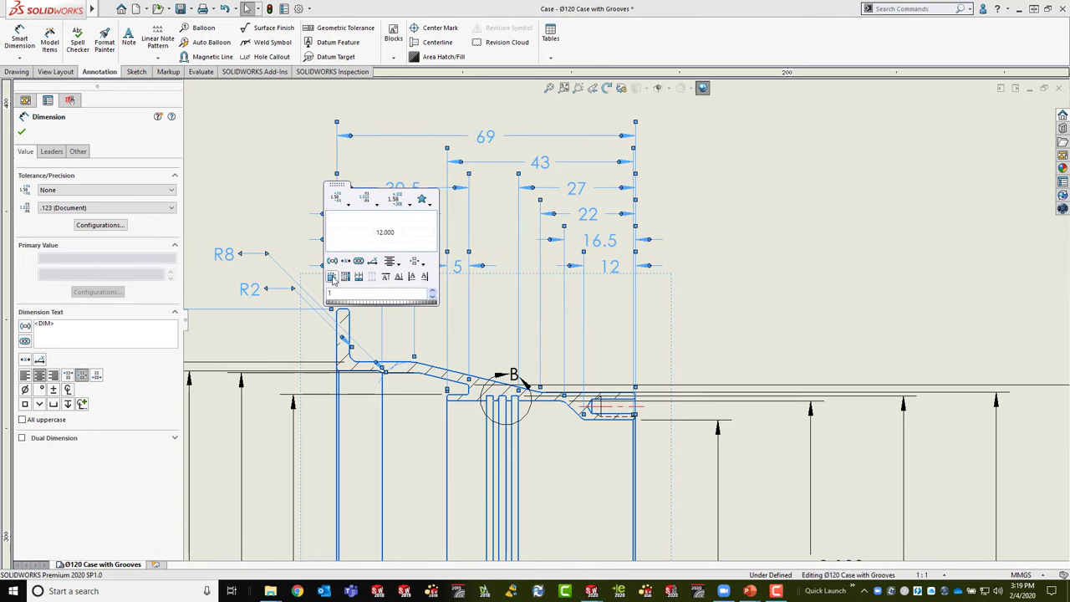
{"action": "left_click", "coordinate": [722, 218]}
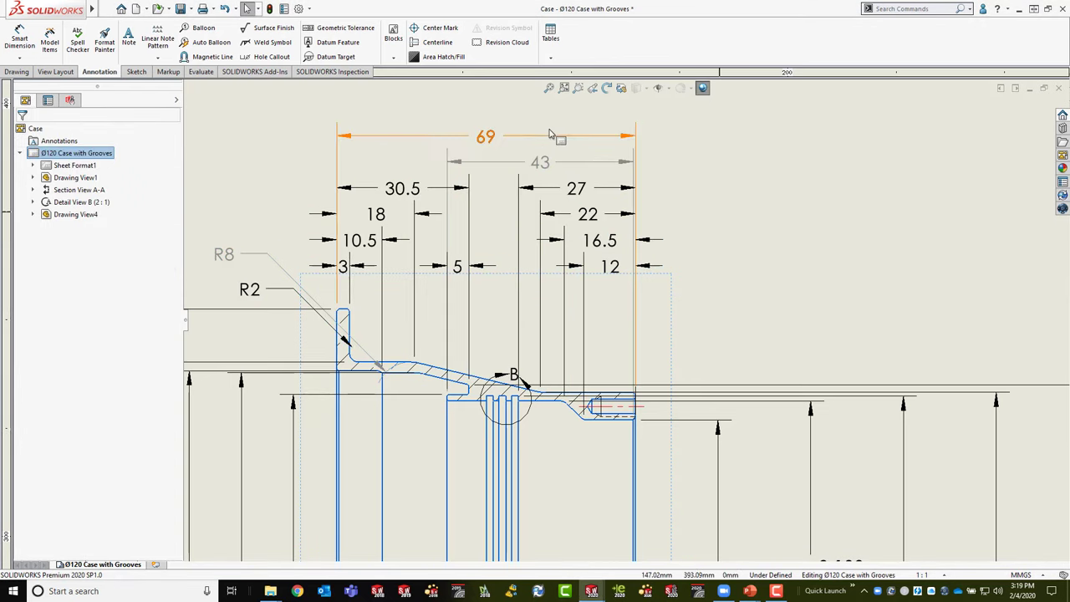
{"action": "left_click", "coordinate": [548, 88]}
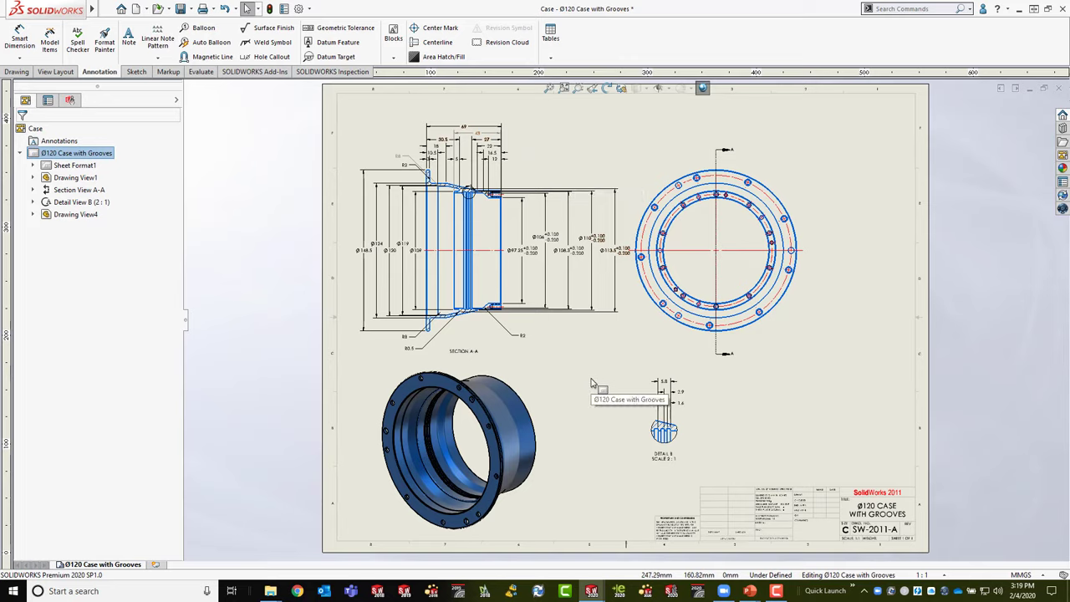
Step: Switch to the PowerPoint slide show and advance to the slide on break dimensions and the angle reference selector
{"action": "mouse_move", "coordinate": [750, 591]}
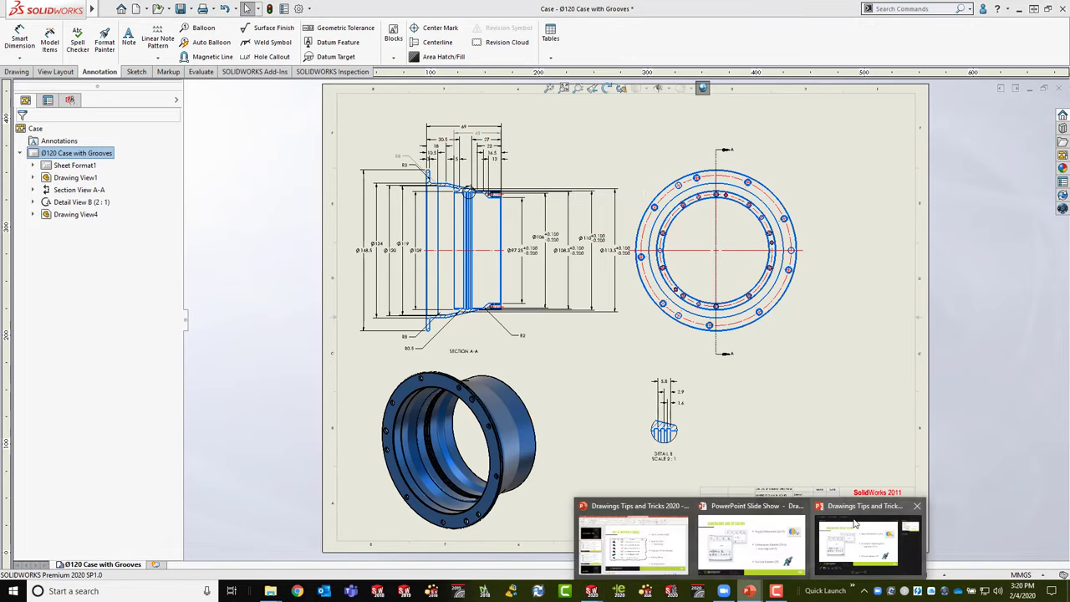
{"action": "left_click", "coordinate": [748, 535]}
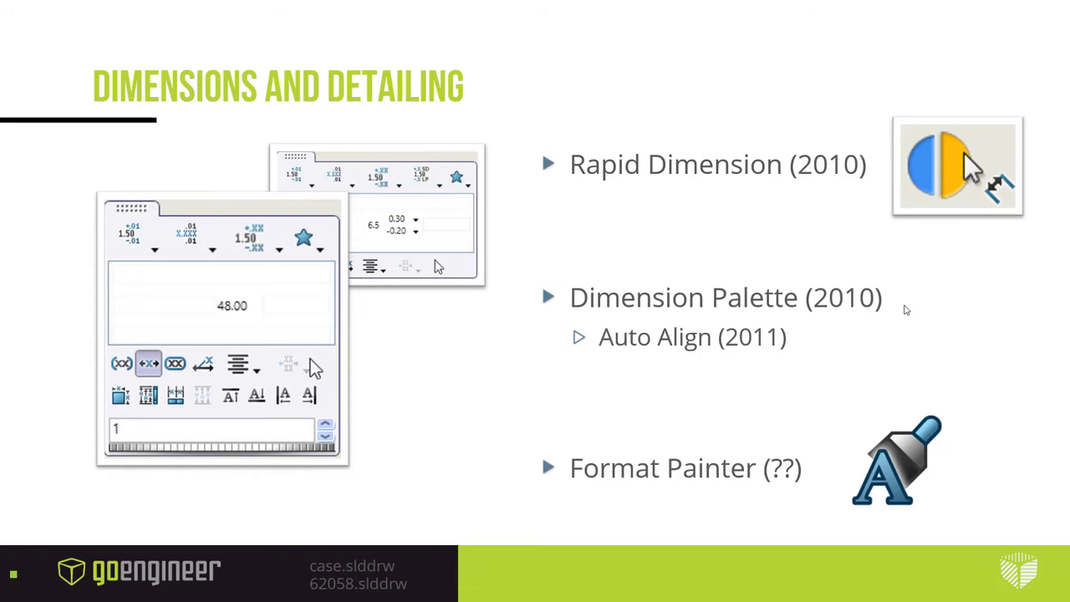
{"action": "key", "text": "Right"}
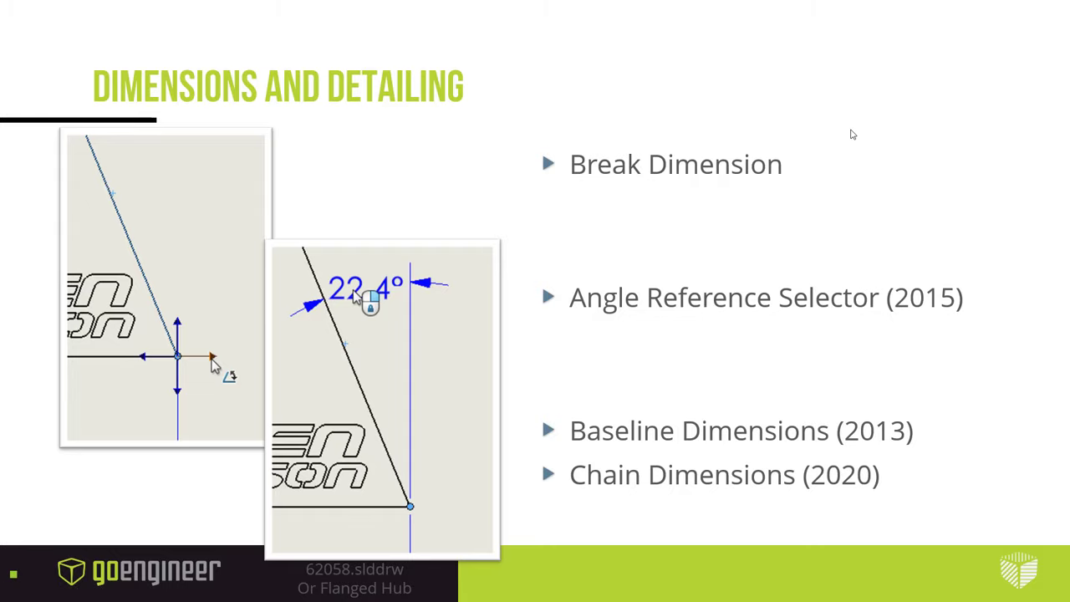
Step: Switch back to SOLIDWORKS and bring up Sheet1 of the 62058 drawing
{"action": "key", "text": "alt+Tab"}
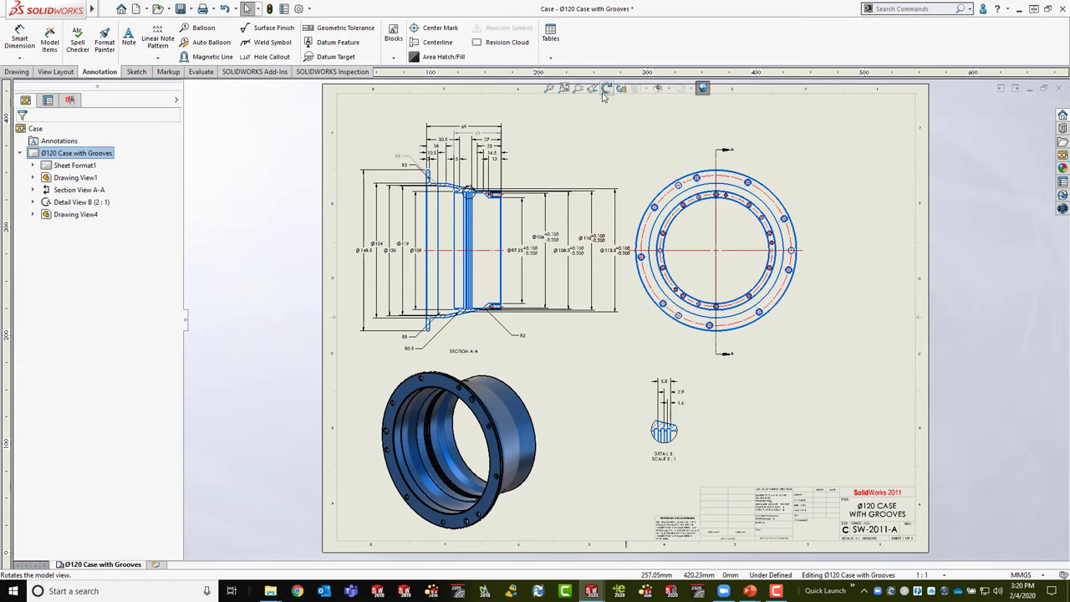
{"action": "left_click", "coordinate": [608, 88]}
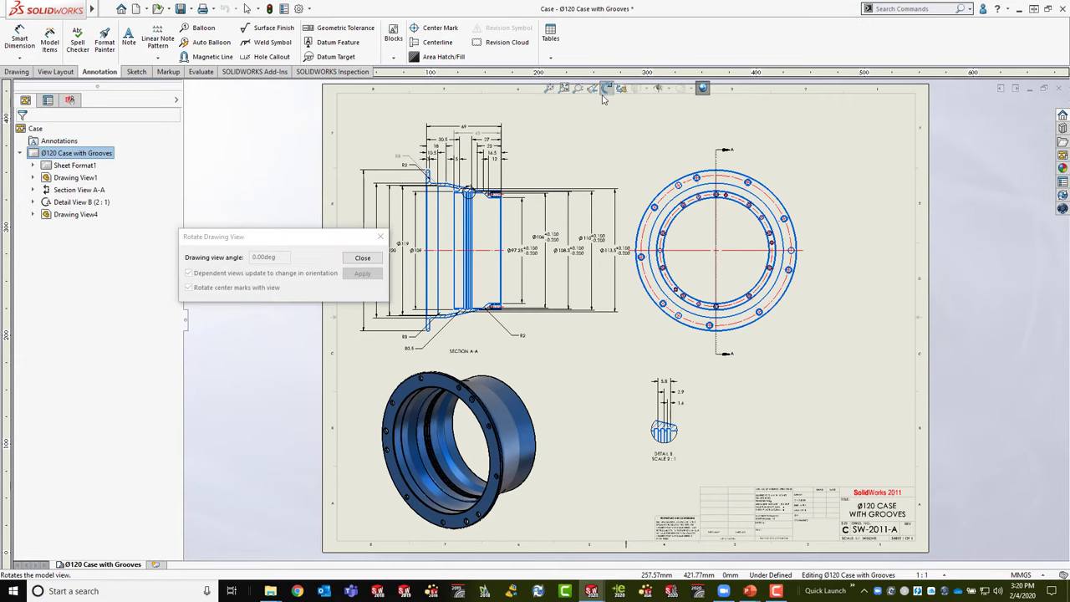
{"action": "key", "text": "Escape"}
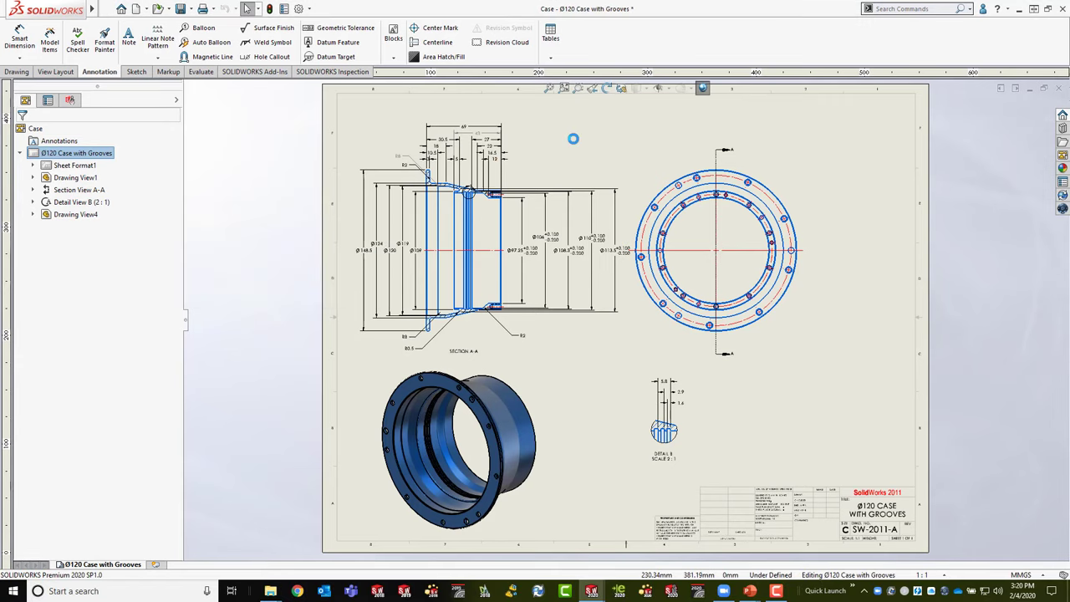
{"action": "key", "text": "ctrl+Tab"}
{"action": "key", "text": "ctrl+Tab"}
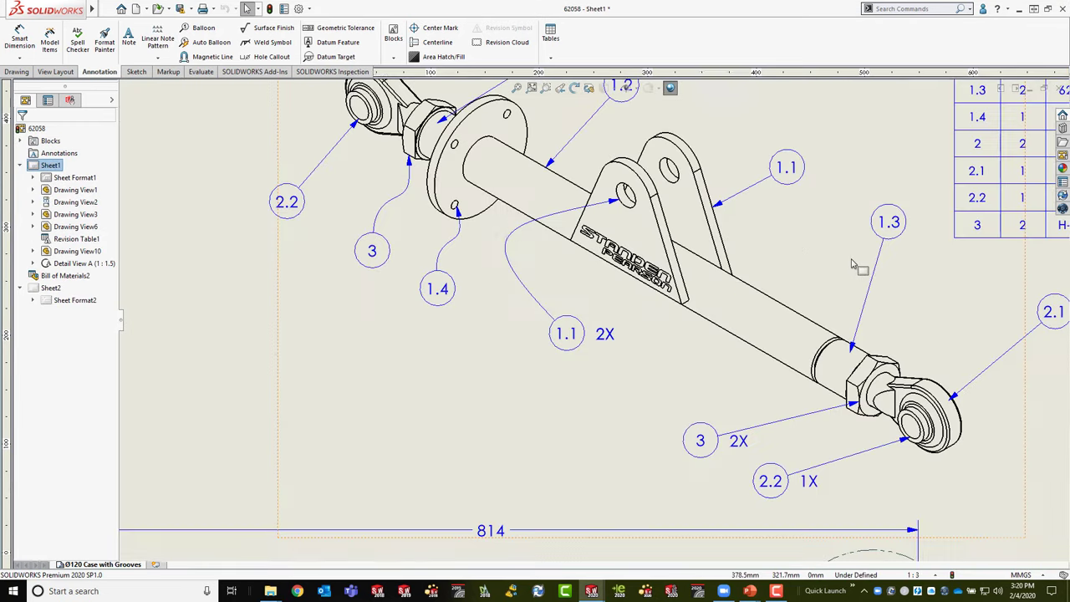
Step: Move balloon 1.1 of the plate view to a spot above the plate, near the R35 dimension
{"action": "scroll", "coordinate": [428, 290], "scroll_direction": "up", "scroll_amount": 4}
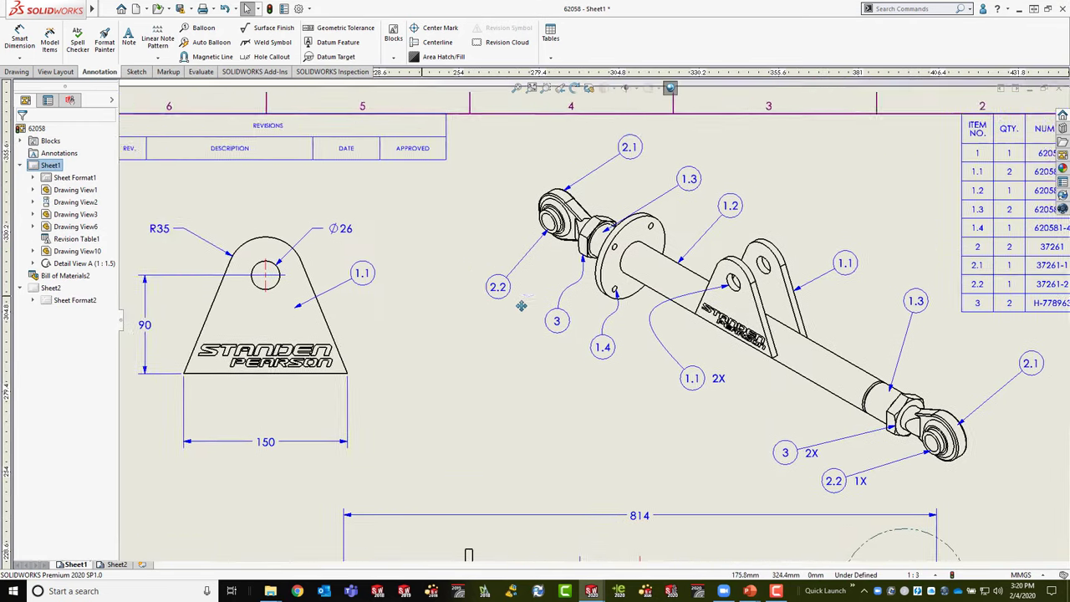
{"action": "scroll", "coordinate": [585, 268], "scroll_direction": "down", "scroll_amount": 3}
{"action": "left_click_drag", "start_coordinate": [552, 234], "coordinate": [393, 156]}
{"action": "scroll", "coordinate": [611, 296], "scroll_direction": "down", "scroll_amount": 2}
{"action": "left_click", "coordinate": [602, 220]}
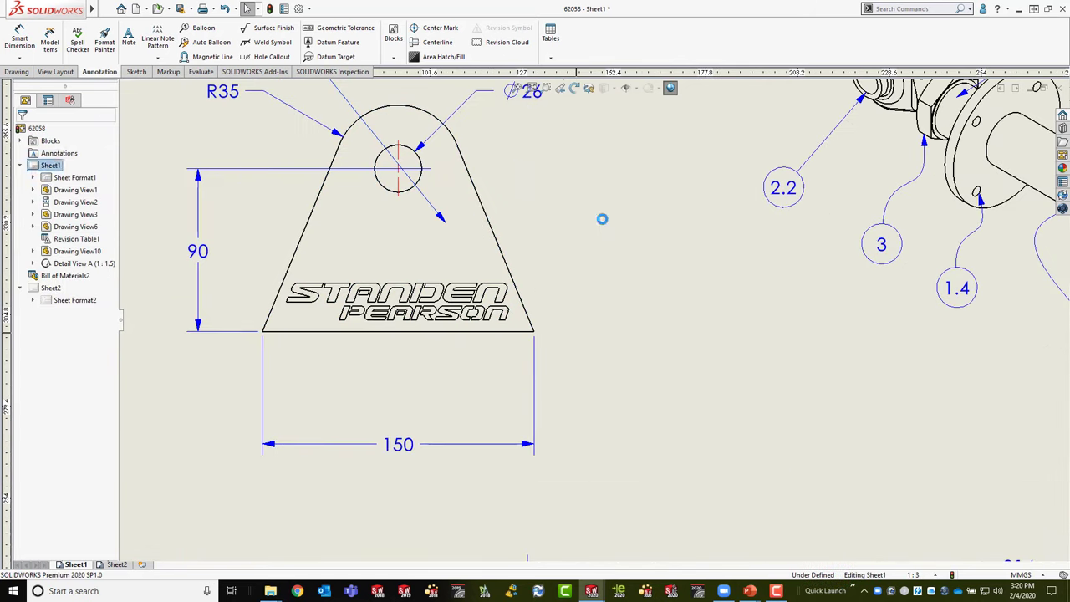
{"action": "scroll", "coordinate": [613, 284], "scroll_direction": "down", "scroll_amount": 2}
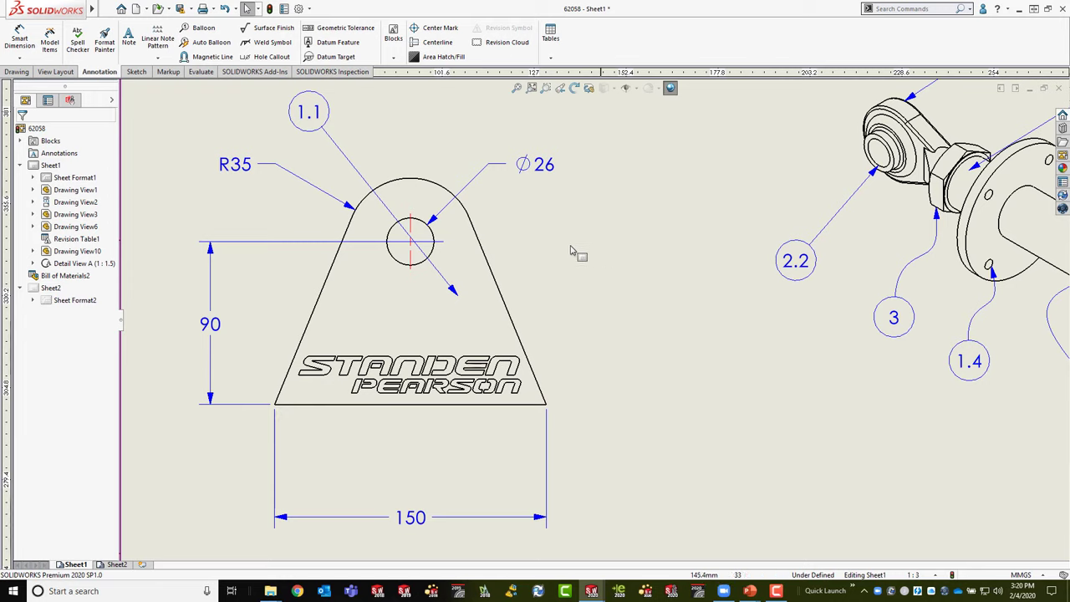
Step: Dimension the angle between the plate's right slanted edge and a vertical reference at its lower-right corner, placing the text outside the plate
{"action": "left_click", "coordinate": [20, 40]}
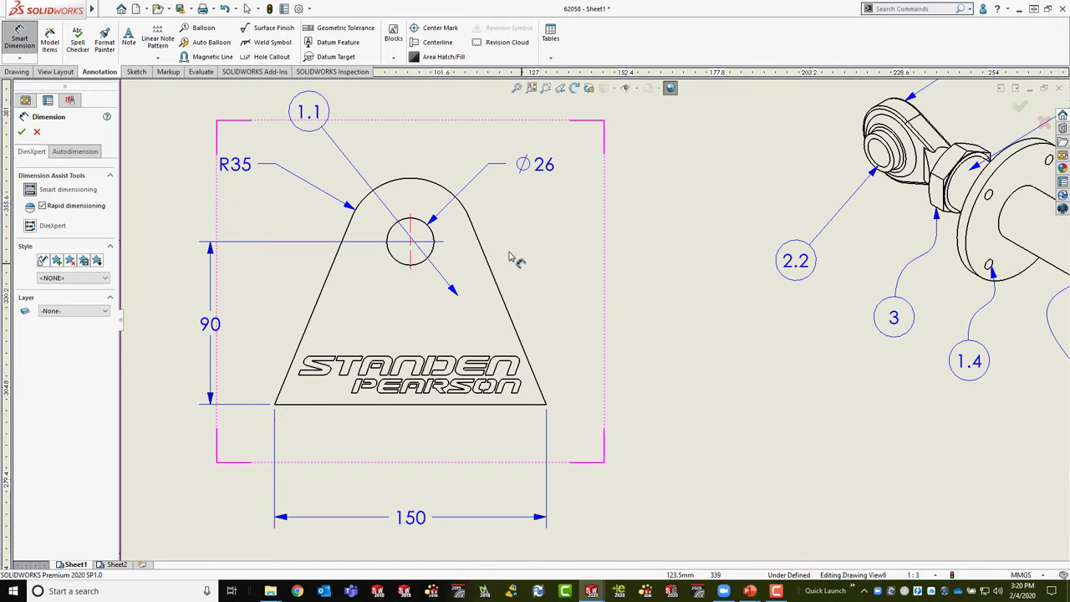
{"action": "left_click", "coordinate": [500, 295]}
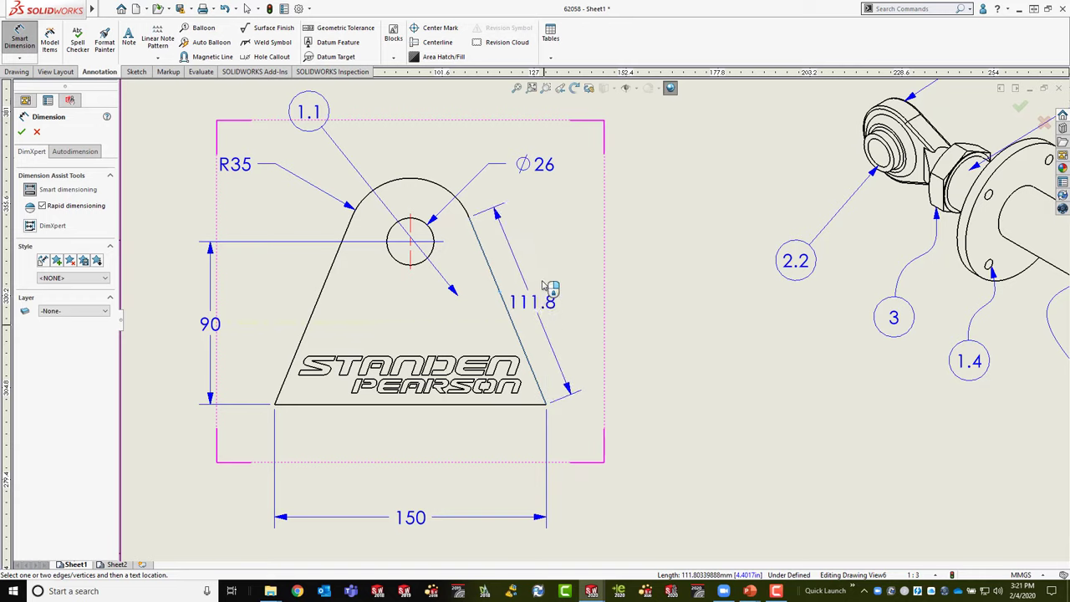
{"action": "left_click", "coordinate": [548, 407]}
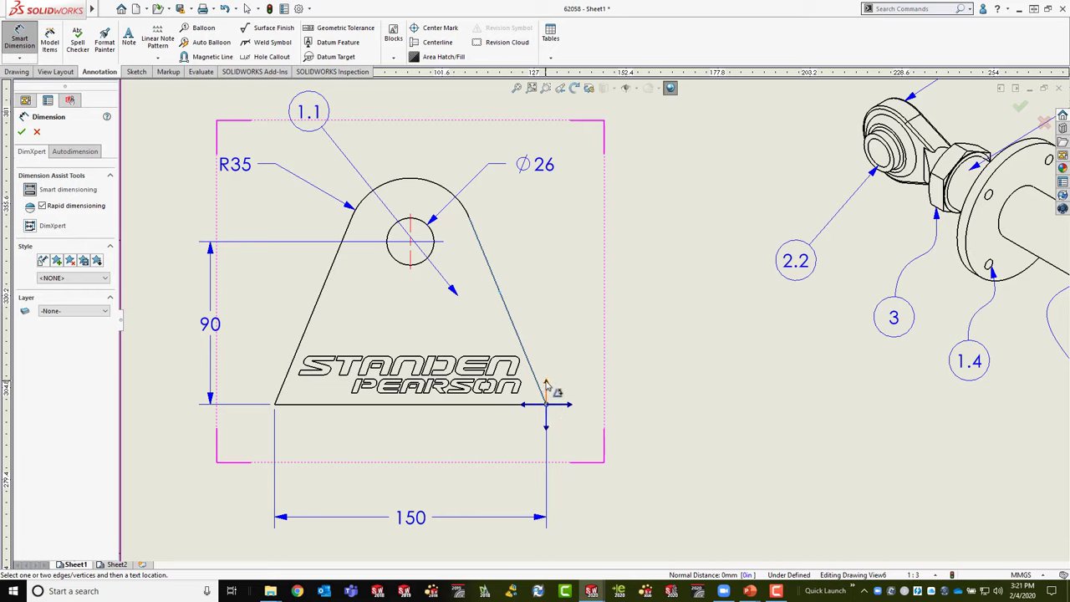
{"action": "left_click", "coordinate": [543, 382]}
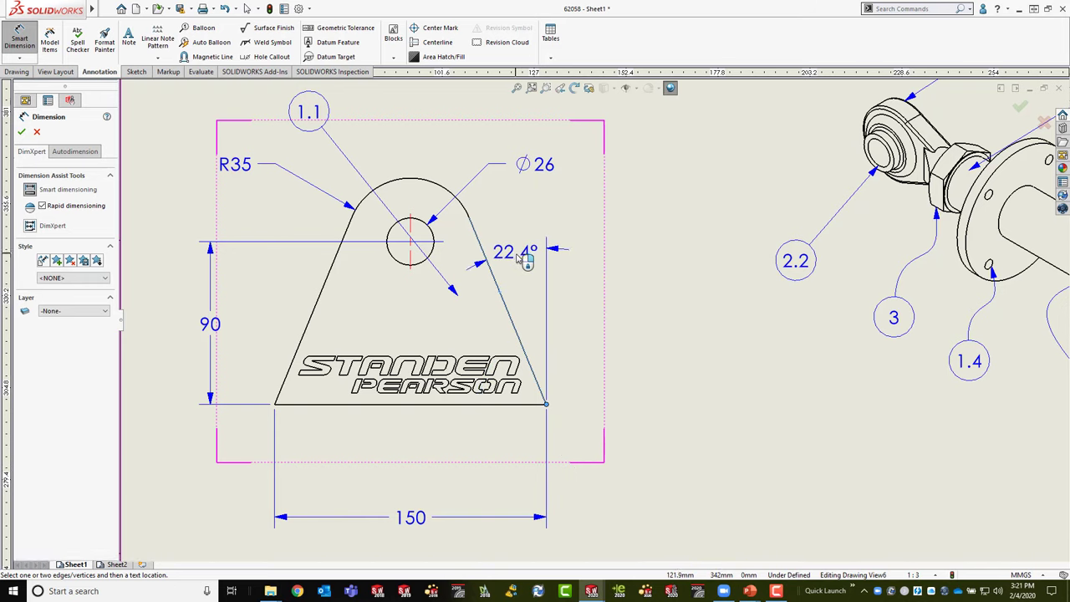
{"action": "left_click", "coordinate": [518, 261]}
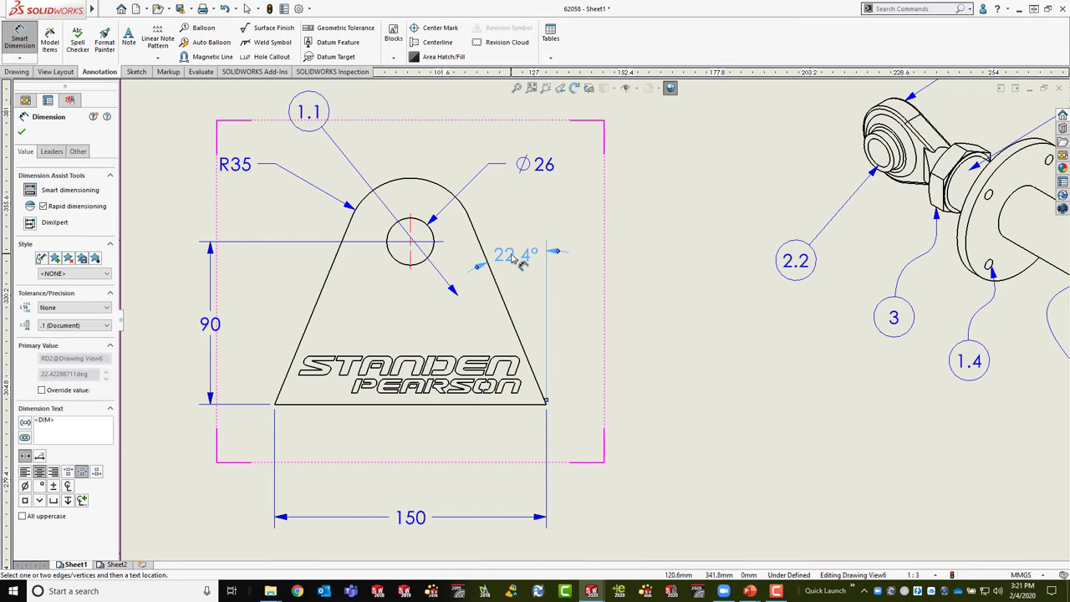
{"action": "left_click_drag", "start_coordinate": [514, 259], "coordinate": [620, 257]}
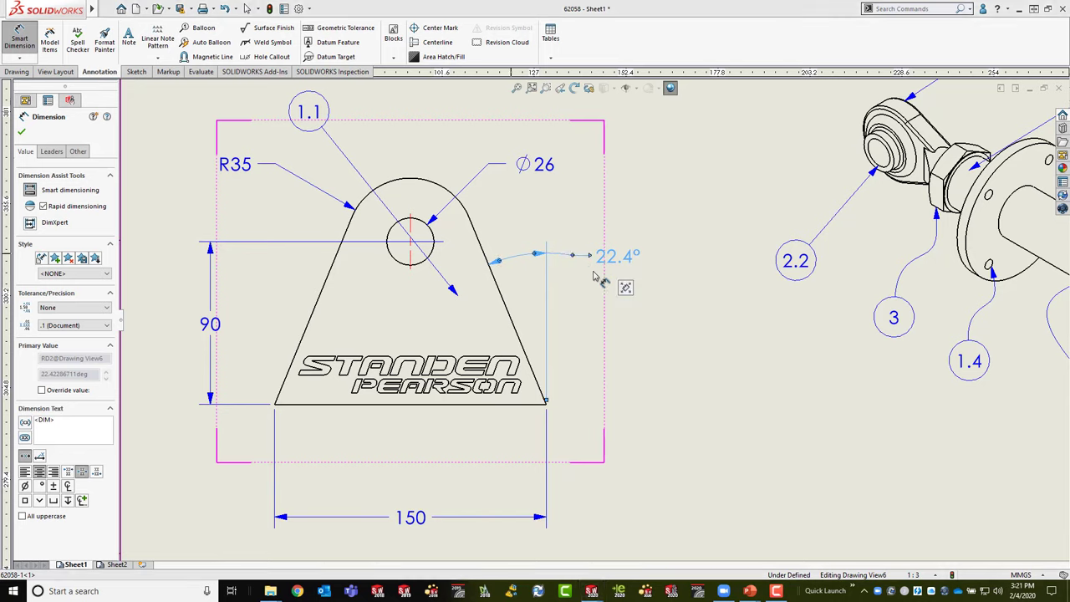
{"action": "right_click", "coordinate": [568, 259]}
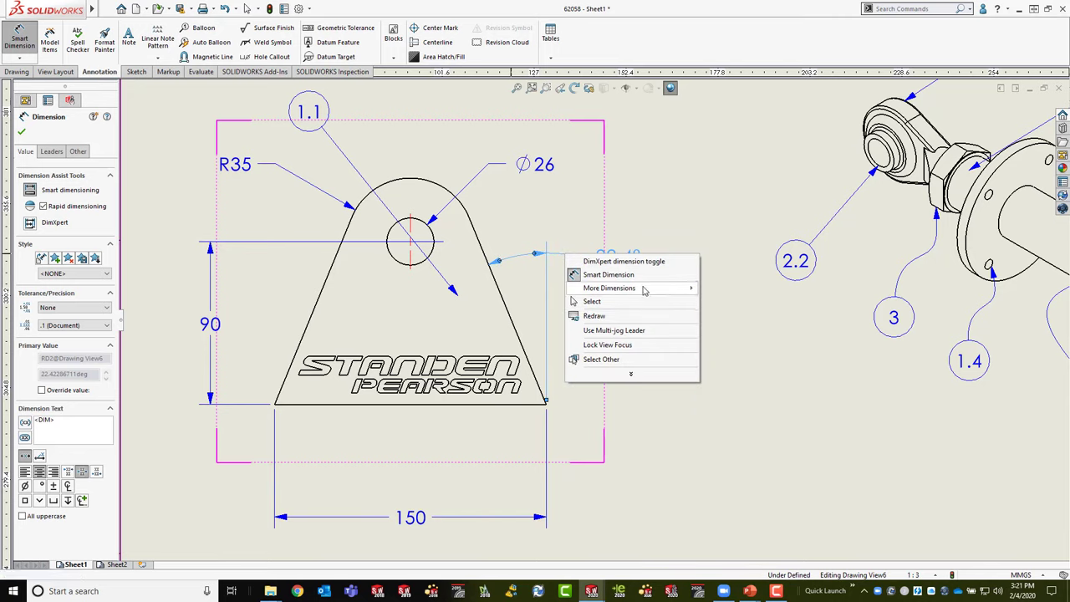
{"action": "mouse_move", "coordinate": [643, 289]}
{"action": "left_click", "coordinate": [631, 374]}
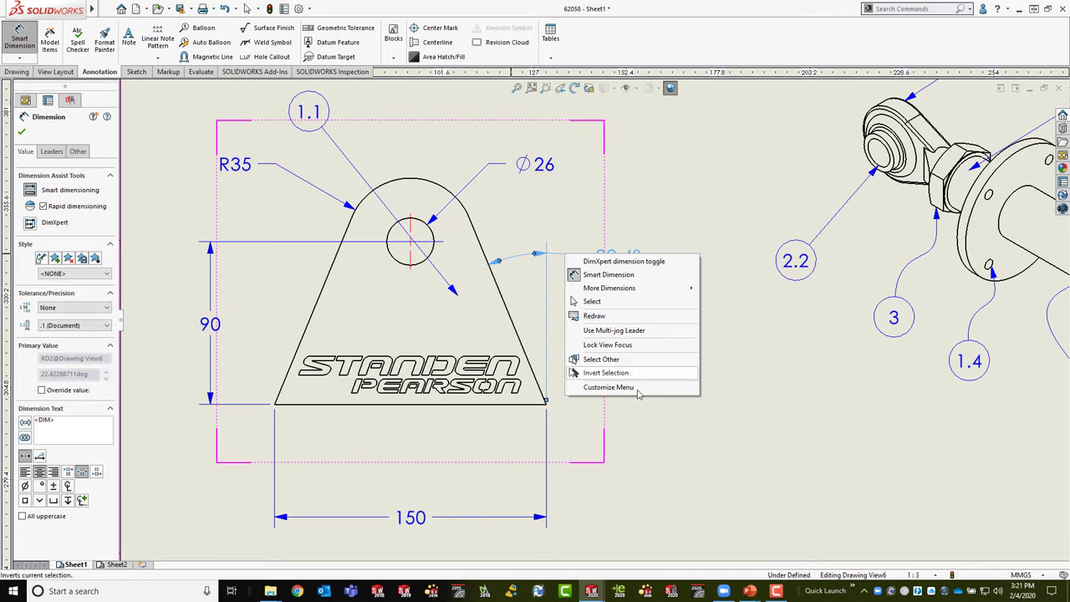
{"action": "key", "text": "Escape"}
{"action": "key", "text": "Escape"}
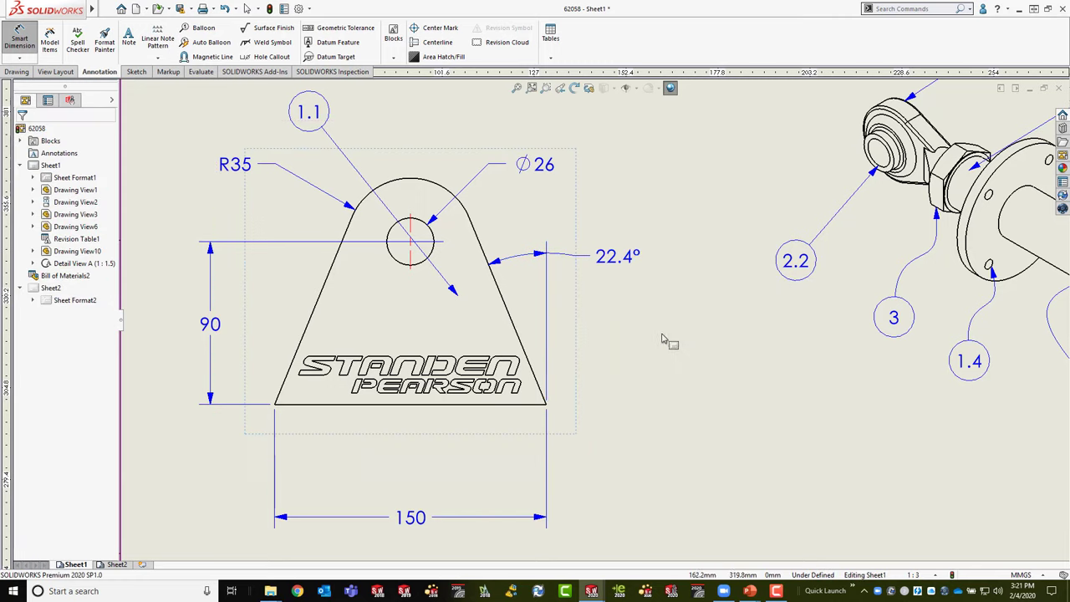
{"action": "left_click", "coordinate": [583, 262]}
{"action": "right_click", "coordinate": [583, 263]}
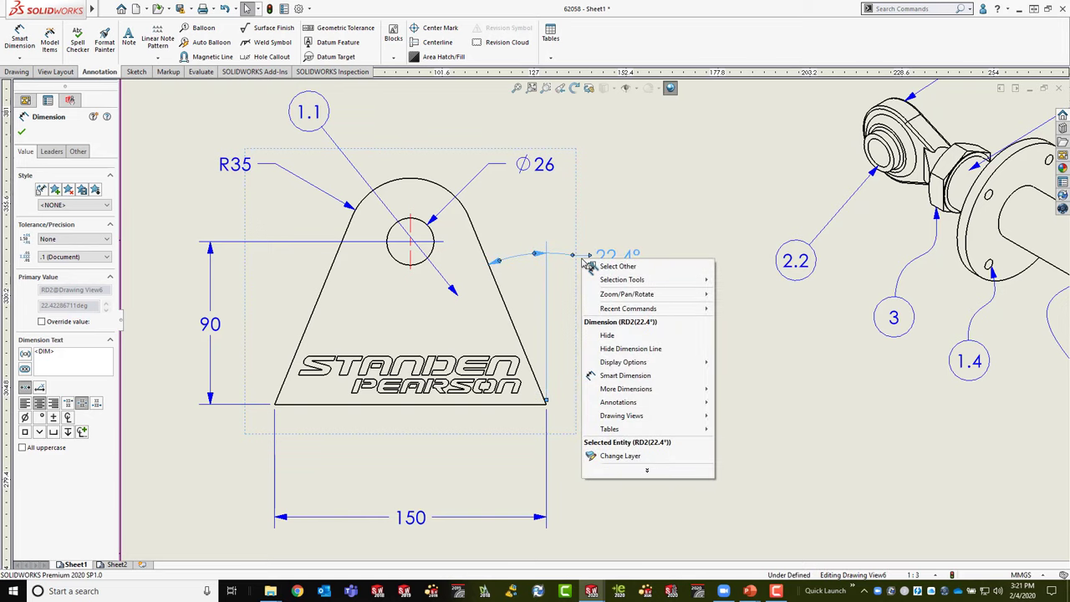
{"action": "left_click", "coordinate": [738, 368]}
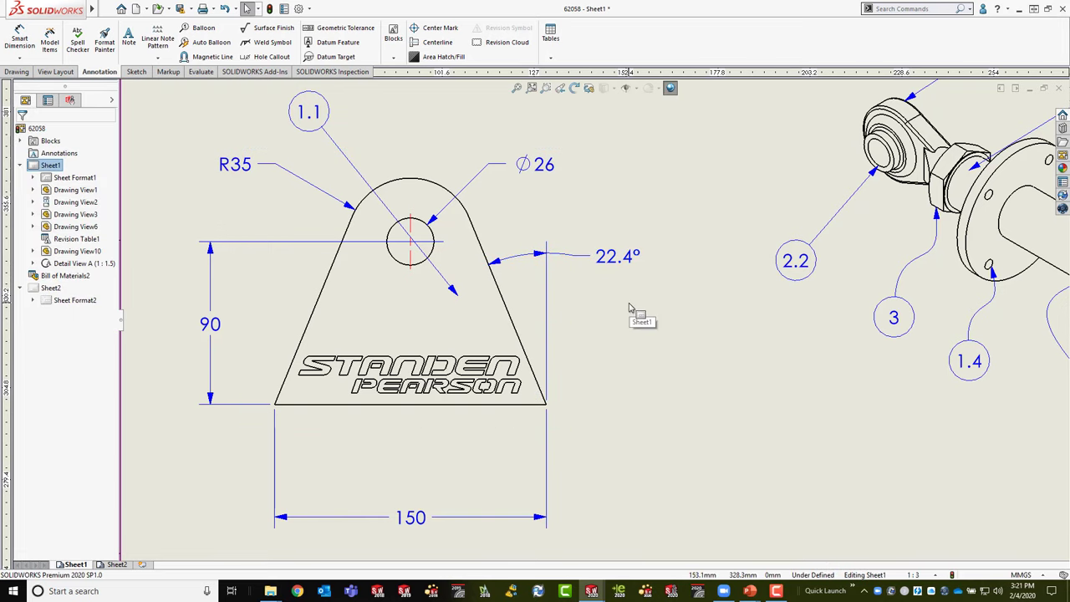
Step: Move the left rod end's Ø25.6 dimension above the 372 dimension so its leader crosses the 372 and 240 dimension lines
{"action": "scroll", "coordinate": [640, 373], "scroll_direction": "up", "scroll_amount": 3}
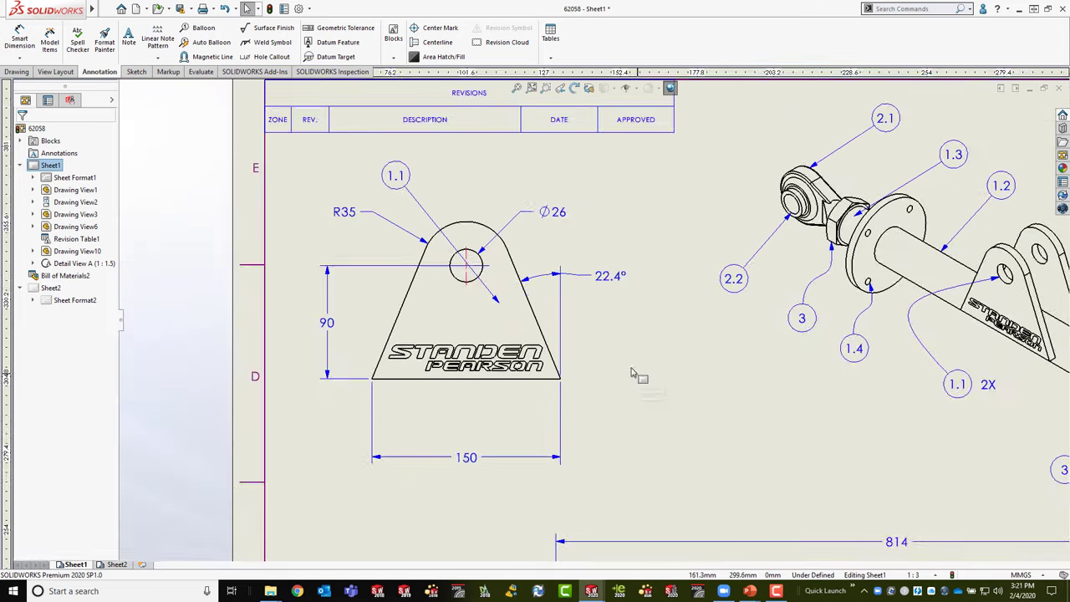
{"action": "scroll", "coordinate": [615, 278], "scroll_direction": "down", "scroll_amount": 1}
{"action": "mouse_move", "coordinate": [614, 278]}
{"action": "middle_mouse_down"}
{"action": "mouse_move", "coordinate": [473, 181]}
{"action": "mouse_move", "coordinate": [499, 208]}
{"action": "mouse_move", "coordinate": [656, 185]}
{"action": "middle_mouse_up"}
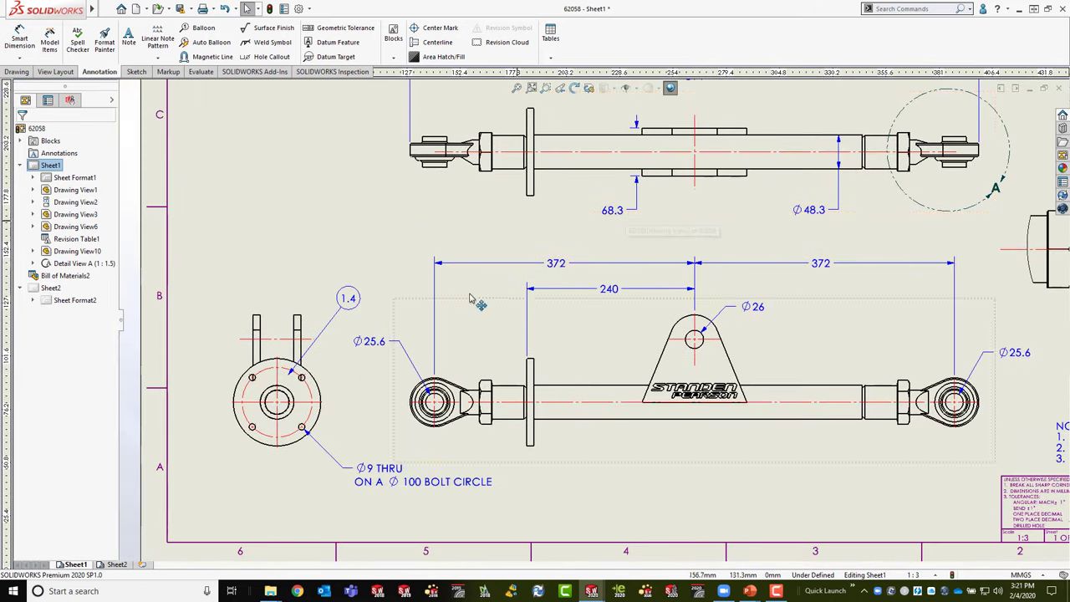
{"action": "scroll", "coordinate": [468, 302], "scroll_direction": "down", "scroll_amount": 2}
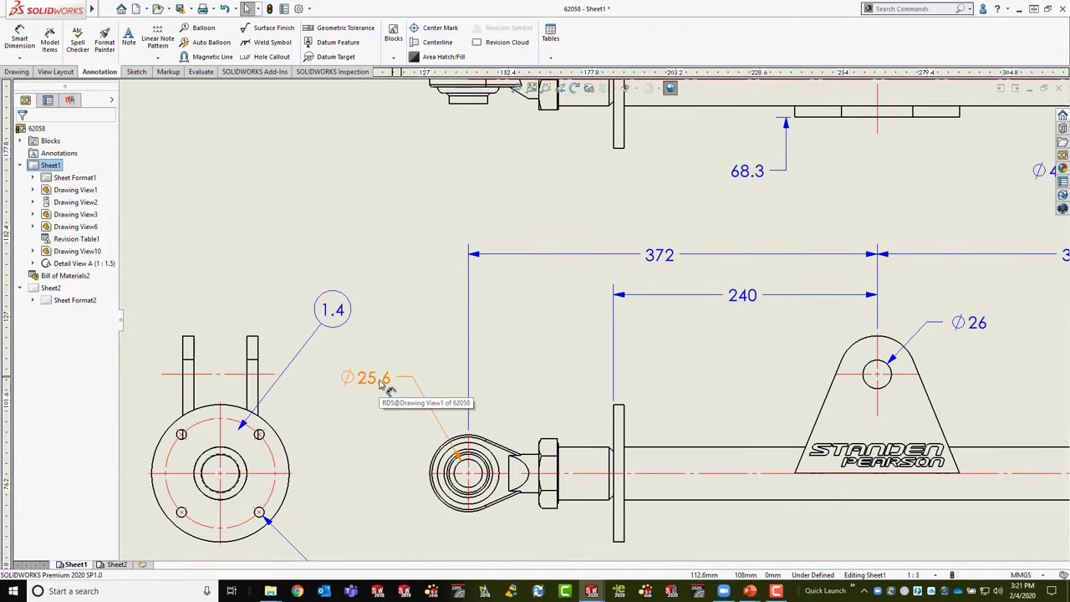
{"action": "left_click_drag", "start_coordinate": [387, 381], "coordinate": [856, 218]}
{"action": "scroll", "coordinate": [736, 278], "scroll_direction": "down", "scroll_amount": 2}
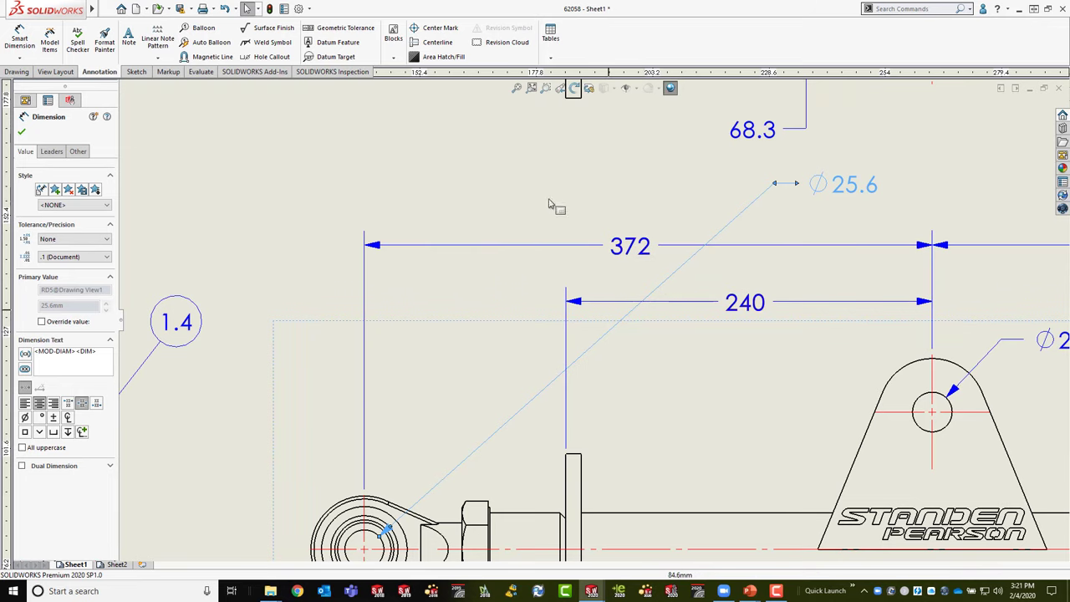
{"action": "left_click", "coordinate": [491, 203]}
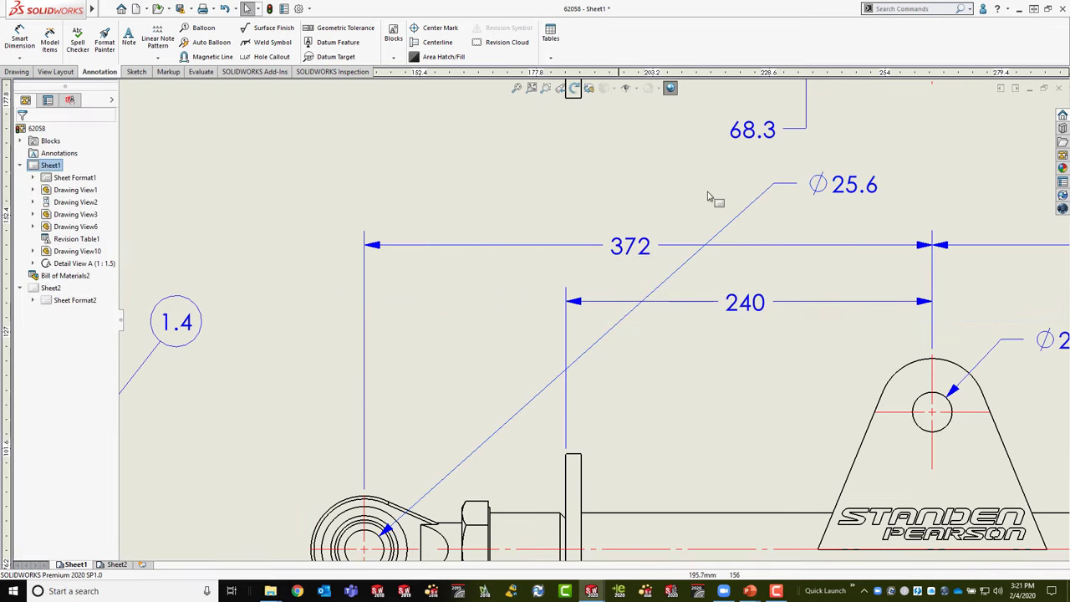
Step: Turn on Break Lines for the rod end's Ø25.6 dimension so its leader breaks where it crosses the other dimensions
{"action": "left_click", "coordinate": [771, 194]}
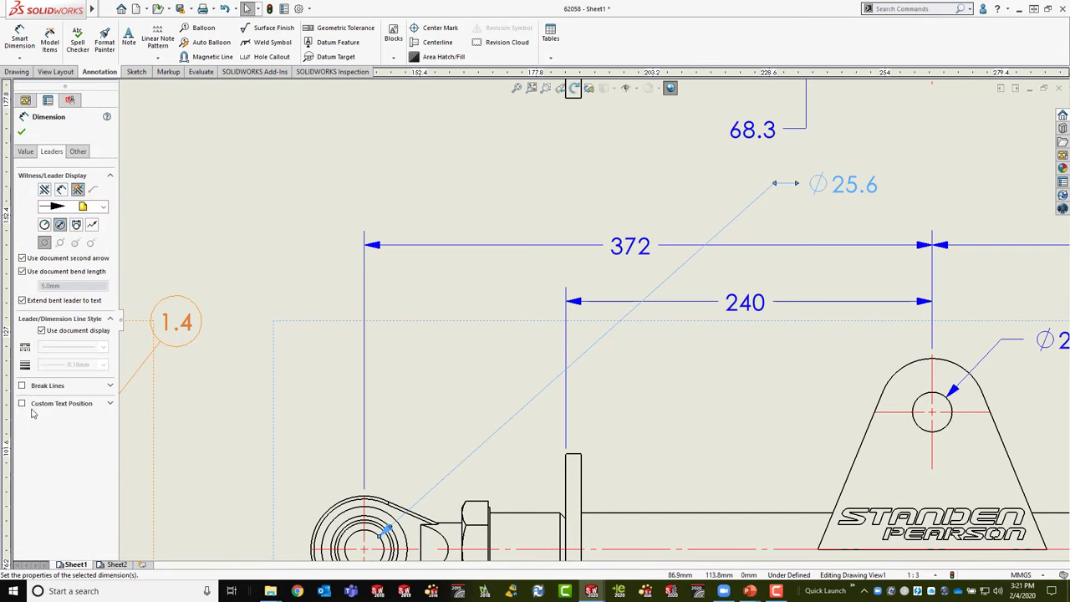
{"action": "left_click", "coordinate": [21, 385]}
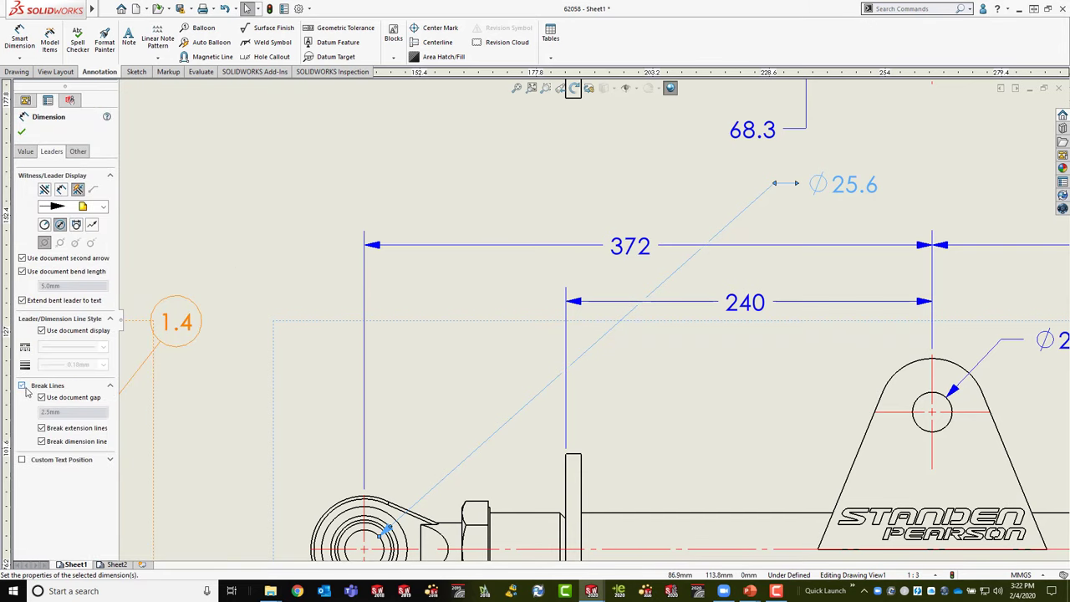
{"action": "left_click", "coordinate": [712, 251]}
{"action": "scroll", "coordinate": [712, 251], "scroll_direction": "down", "scroll_amount": 5}
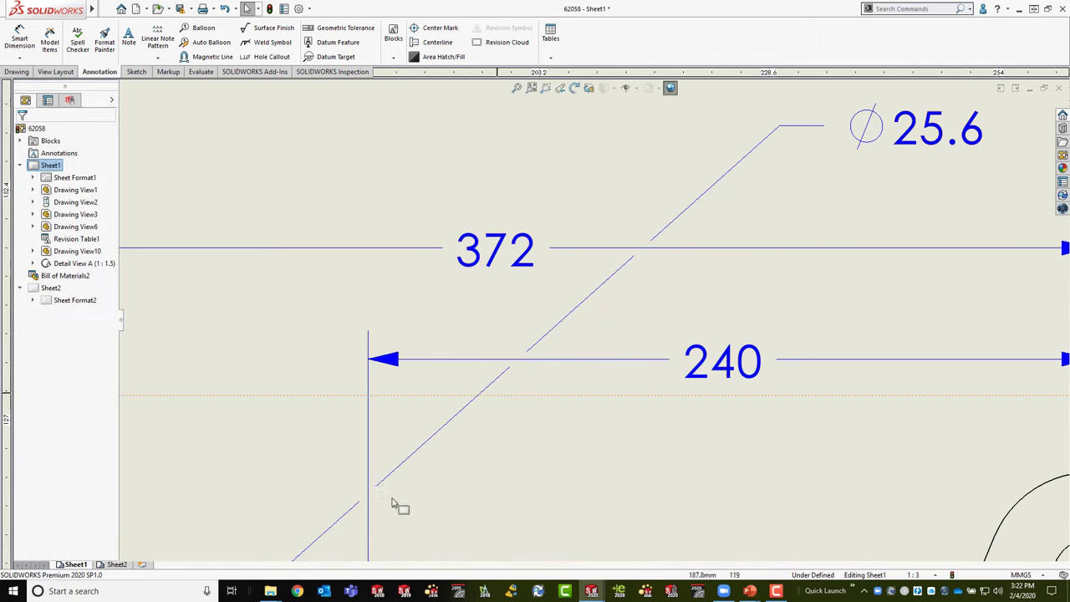
{"action": "scroll", "coordinate": [573, 366], "scroll_direction": "up", "scroll_amount": 4}
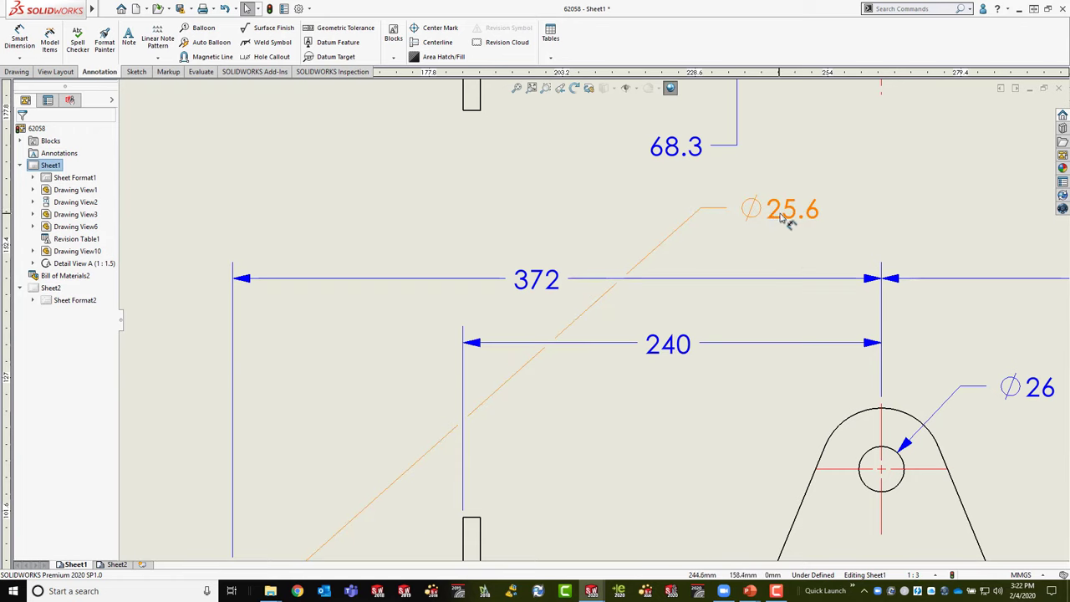
Step: Shift the Ø25.6 dimension along the 372 dimension, turn off its Break Lines, and move it back above the 240 dimension
{"action": "left_click_drag", "start_coordinate": [782, 216], "coordinate": [573, 201]}
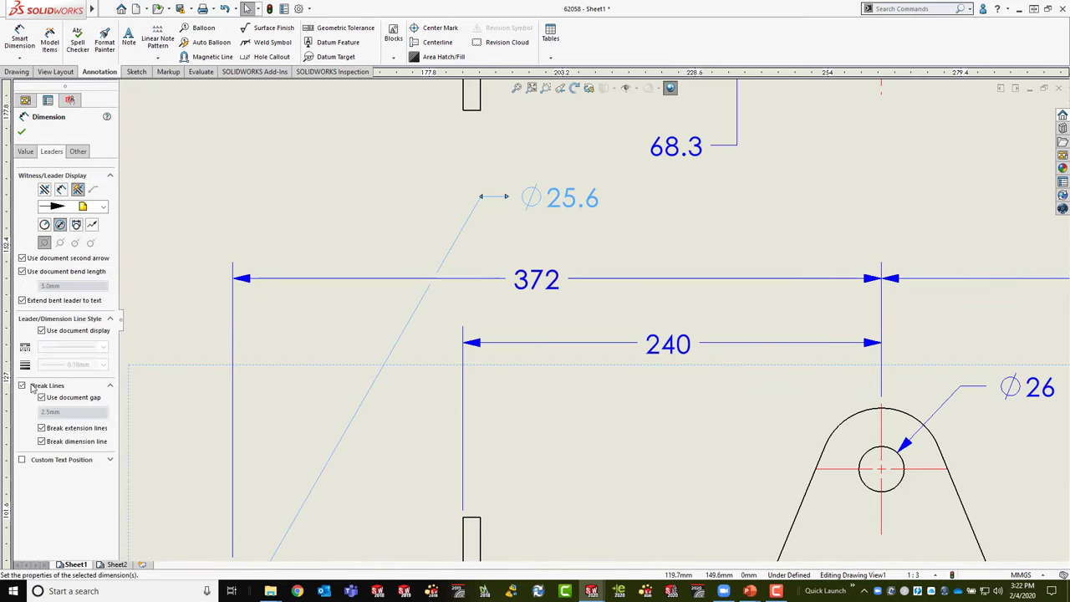
{"action": "left_click", "coordinate": [21, 385]}
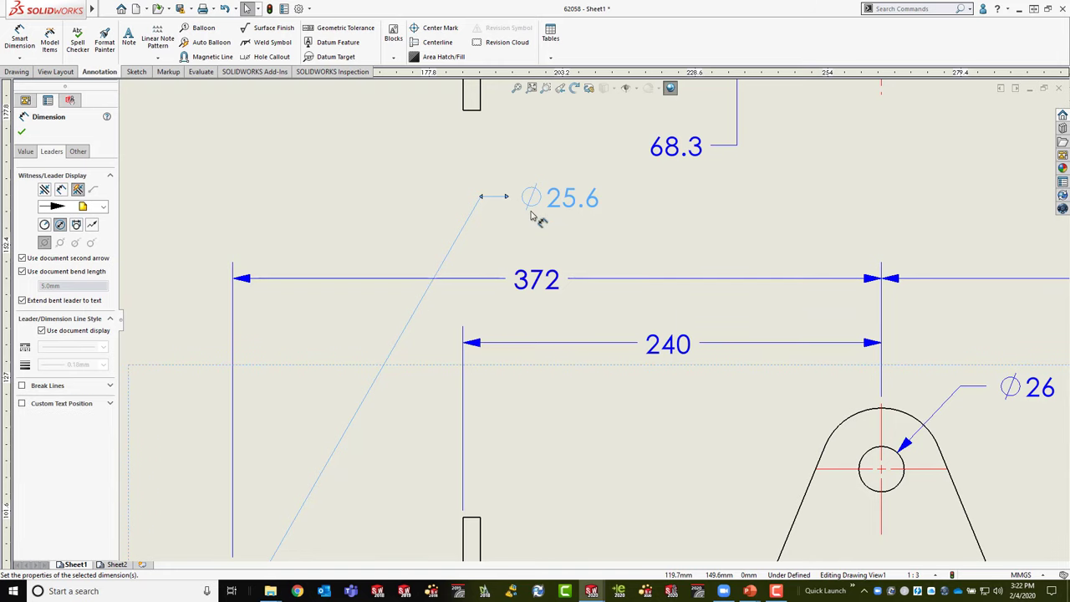
{"action": "left_click_drag", "start_coordinate": [536, 213], "coordinate": [768, 217]}
Step: Turn on Break Lines for the 240 and 372 dimensions together, keeping the document gap
{"action": "left_click", "coordinate": [746, 347]}
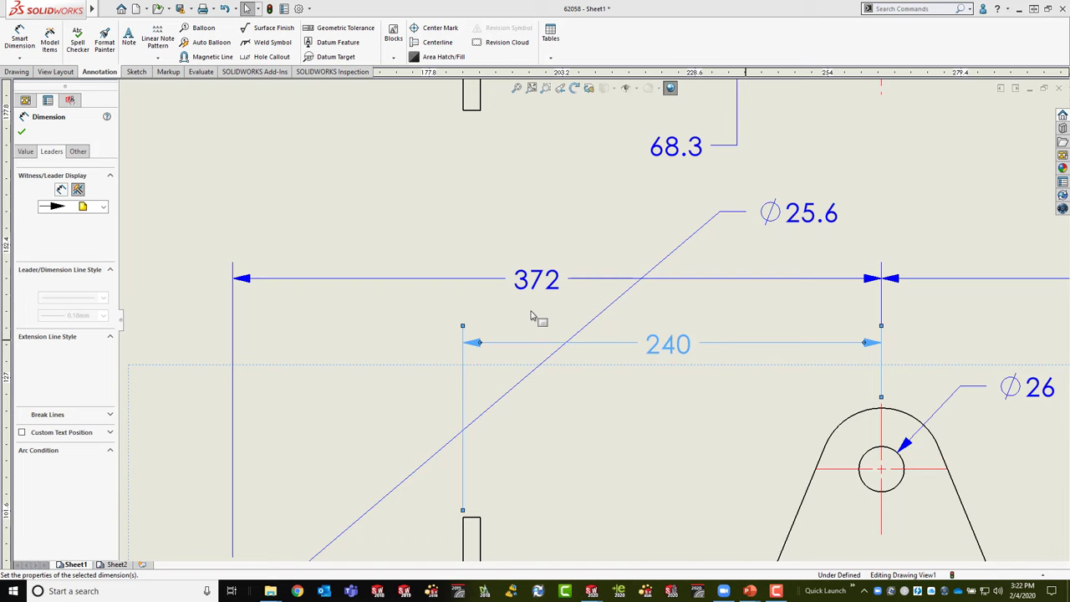
{"action": "left_click", "coordinate": [493, 284], "text": "ctrl"}
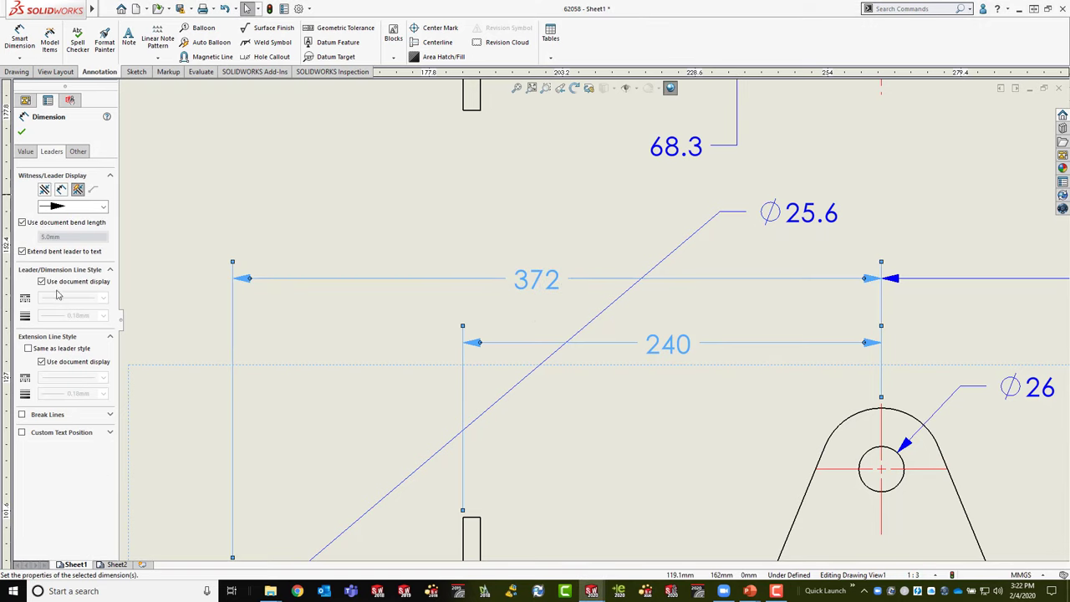
{"action": "left_click", "coordinate": [23, 414]}
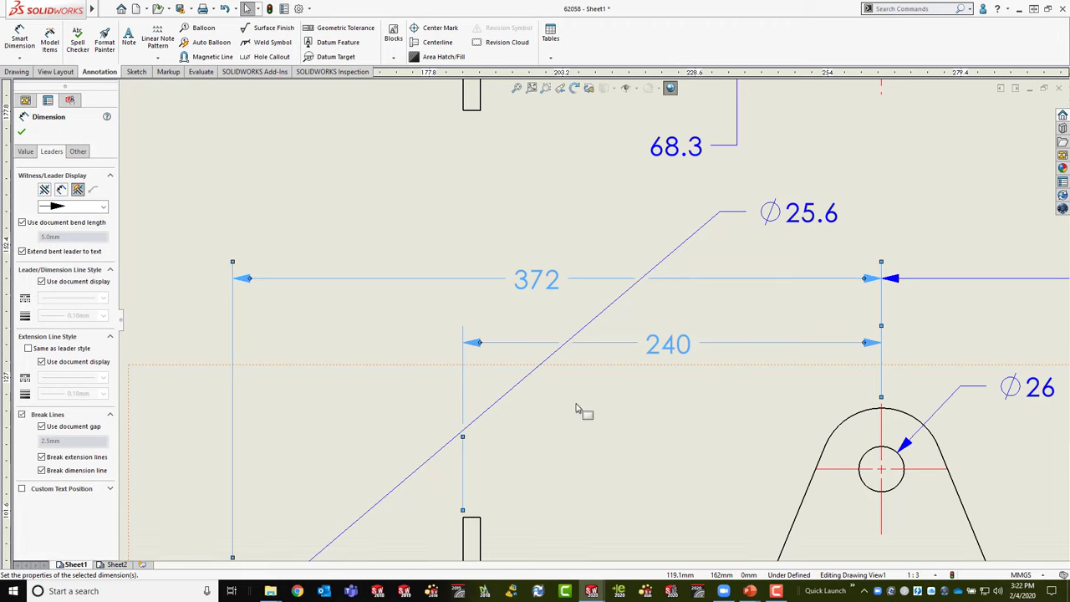
{"action": "left_click", "coordinate": [485, 432]}
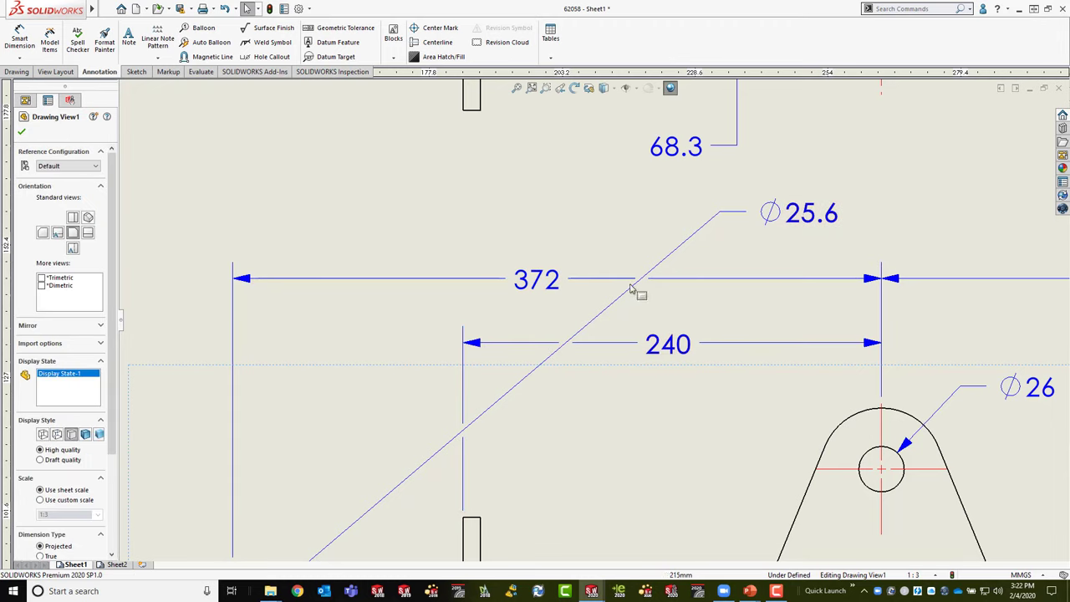
Step: Reposition the Ø25.6 dimension above the 372 dimension, between its left extension line and its text
{"action": "left_click_drag", "start_coordinate": [804, 207], "coordinate": [850, 216]}
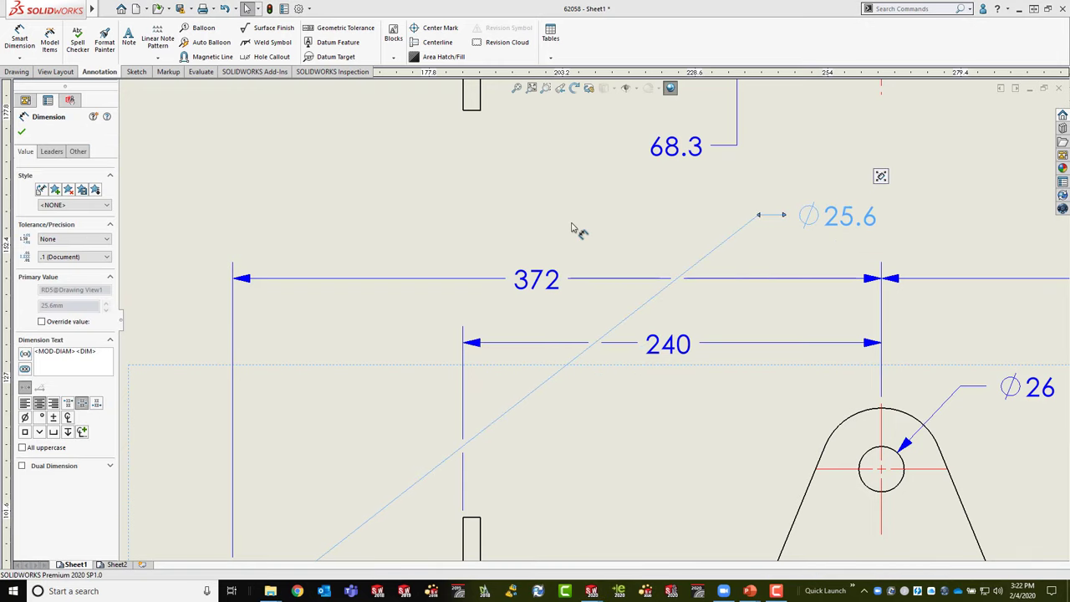
{"action": "mouse_move", "coordinate": [572, 227]}
{"action": "left_mouse_down"}
{"action": "mouse_move", "coordinate": [442, 216]}
{"action": "mouse_move", "coordinate": [456, 211]}
{"action": "left_mouse_up"}
{"action": "scroll", "coordinate": [388, 342], "scroll_direction": "up", "scroll_amount": 2}
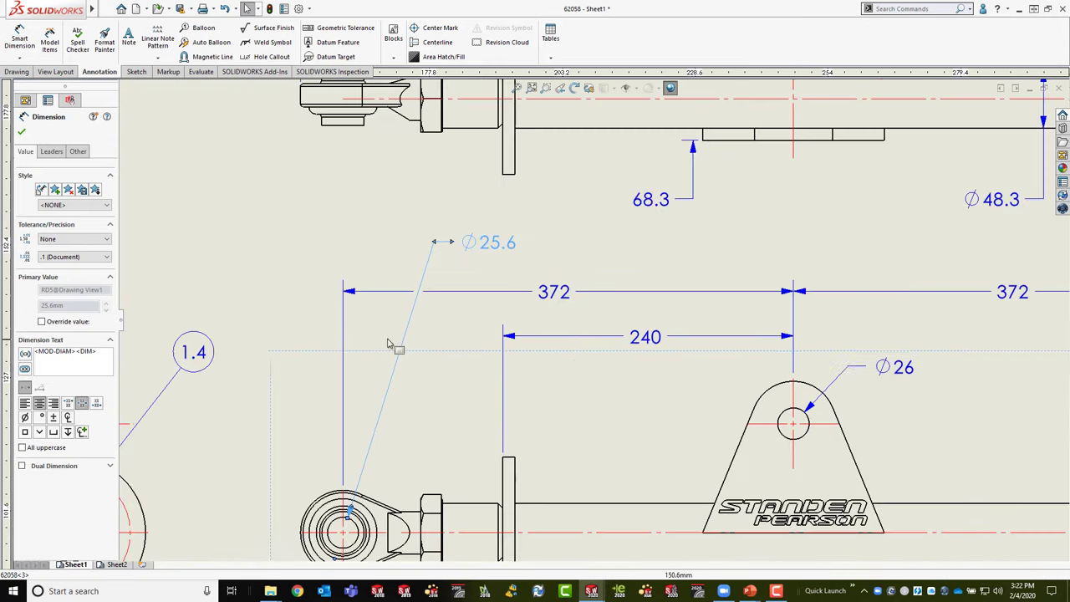
{"action": "middle_click_drag", "start_coordinate": [485, 384], "coordinate": [597, 363]}
{"action": "left_click_drag", "start_coordinate": [518, 288], "coordinate": [605, 239]}
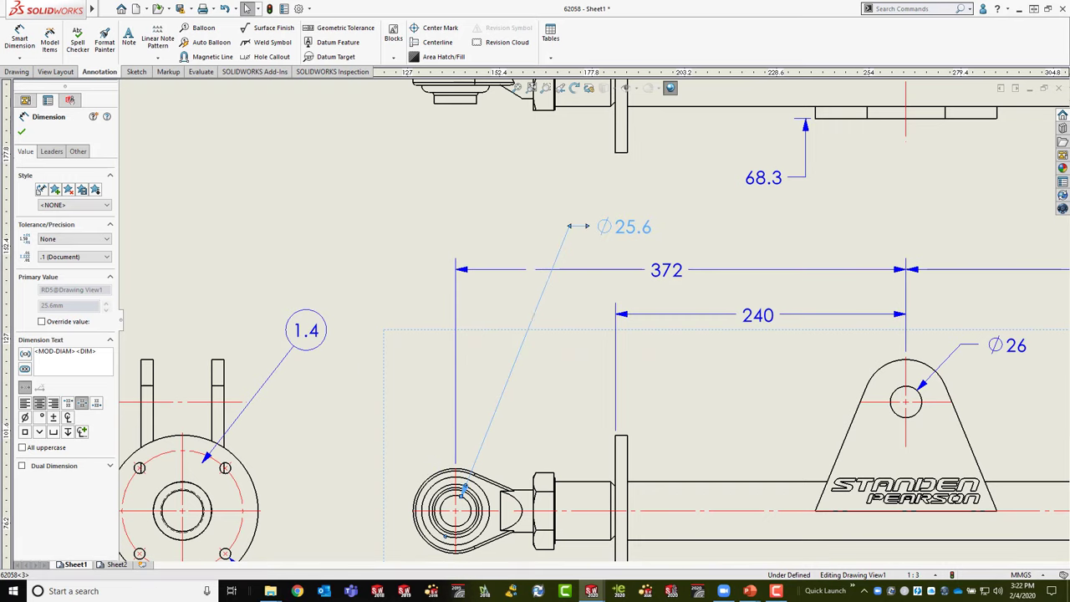
{"action": "left_click", "coordinate": [438, 227]}
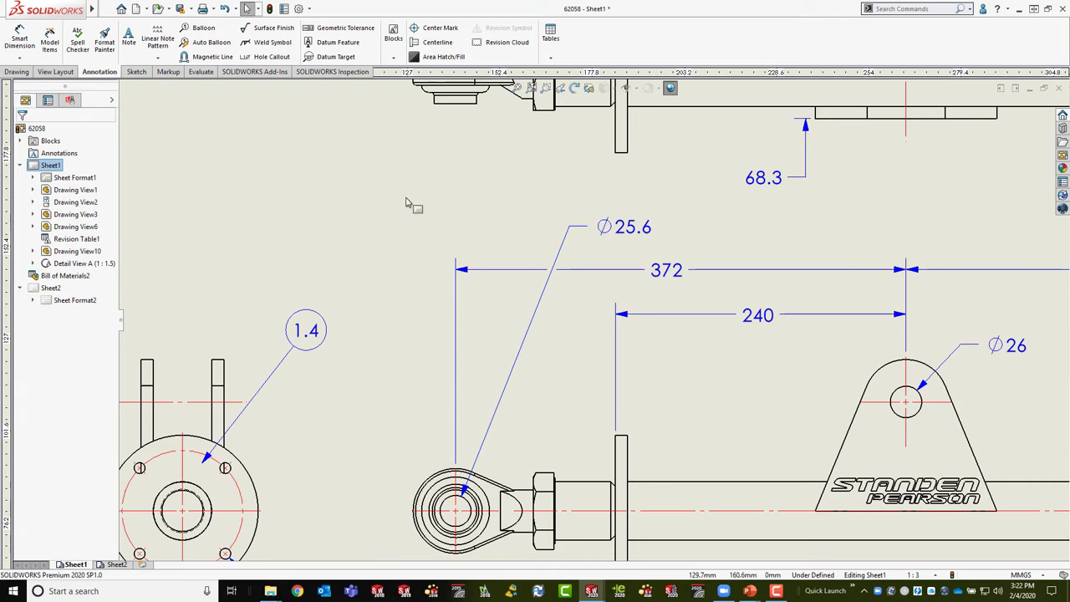
Step: Return to SOLIDWORKS and open the FLANGED HUB drawing from the recent documents
{"action": "scroll", "coordinate": [387, 255], "scroll_direction": "up", "scroll_amount": 5}
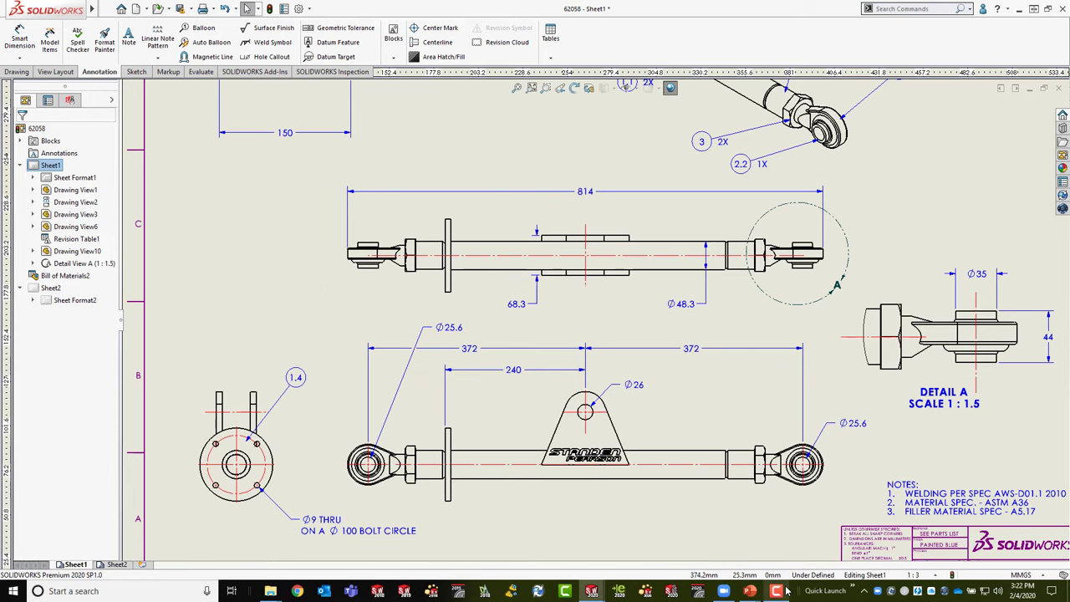
{"action": "key", "text": "alt+Tab"}
{"action": "mouse_move", "coordinate": [790, 591]}
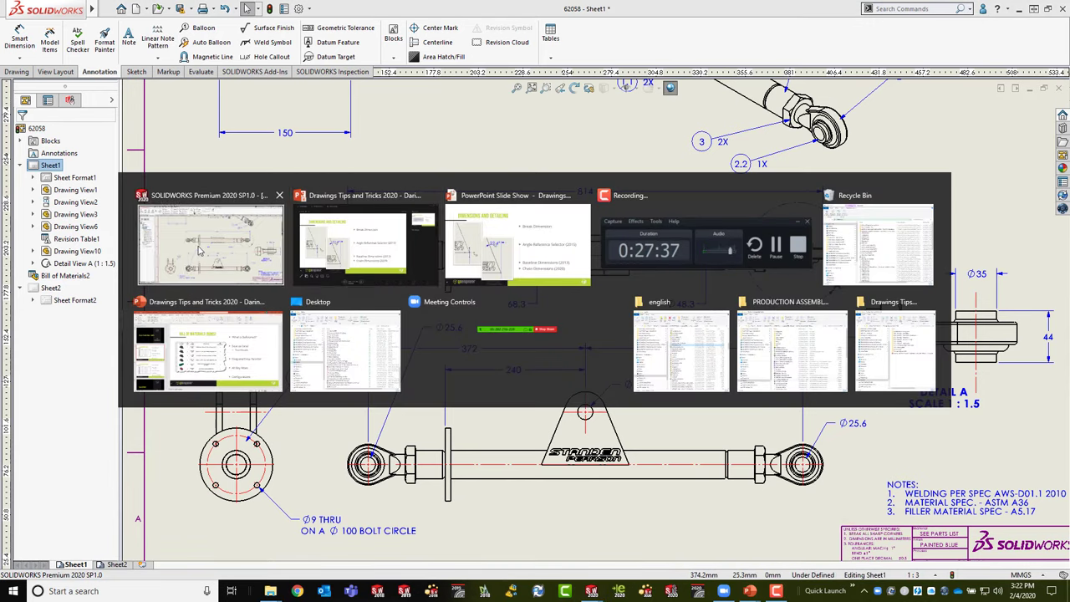
{"action": "key", "text": "ctrl+Tab"}
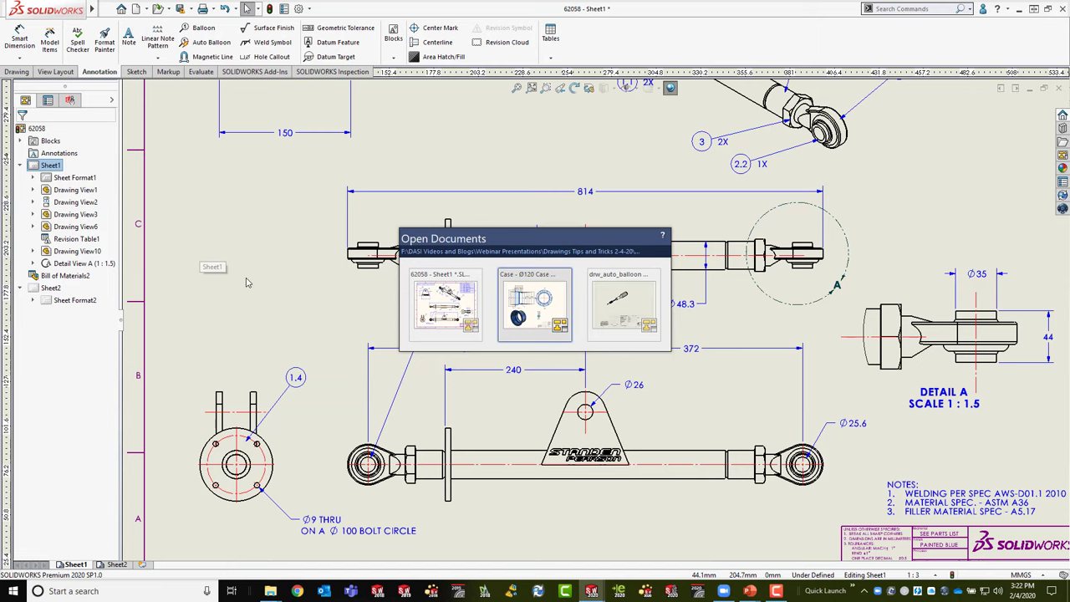
{"action": "key", "text": "ctrl+F2"}
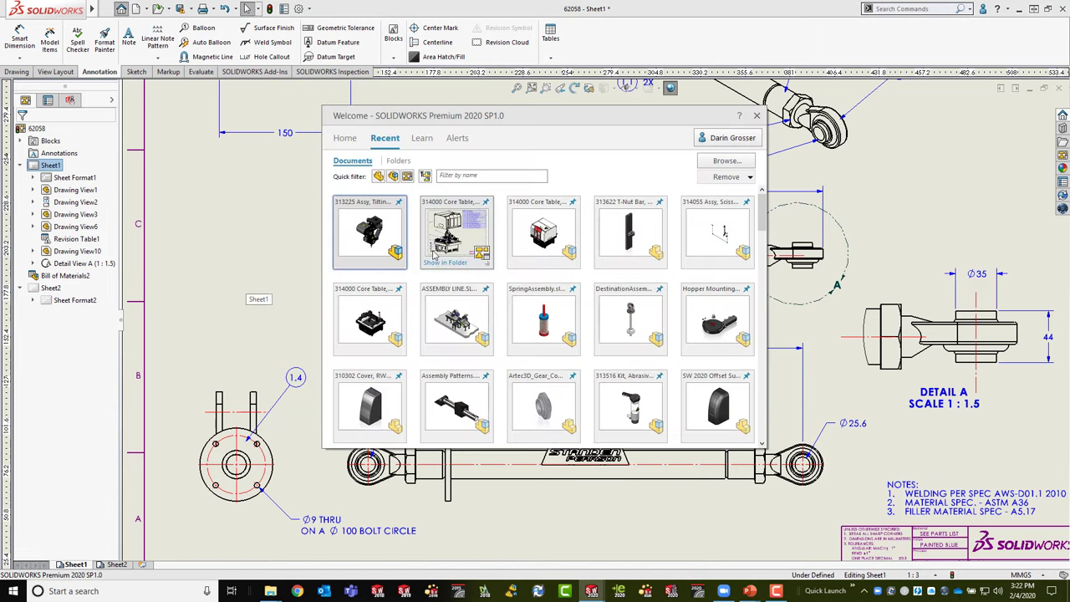
{"action": "scroll", "coordinate": [535, 302], "scroll_direction": "down", "scroll_amount": 1}
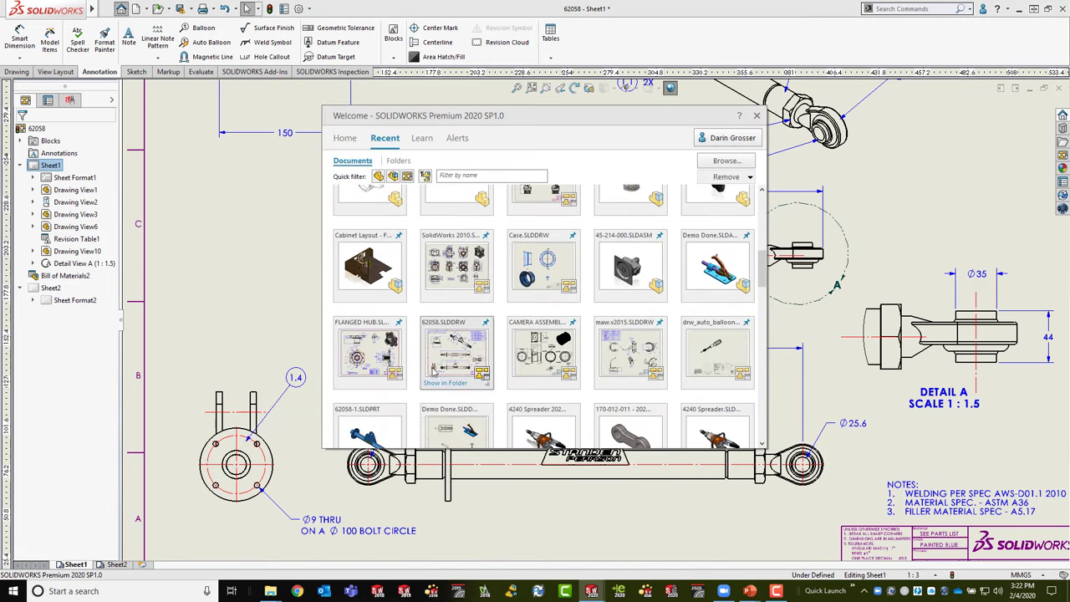
{"action": "key", "text": "Escape"}
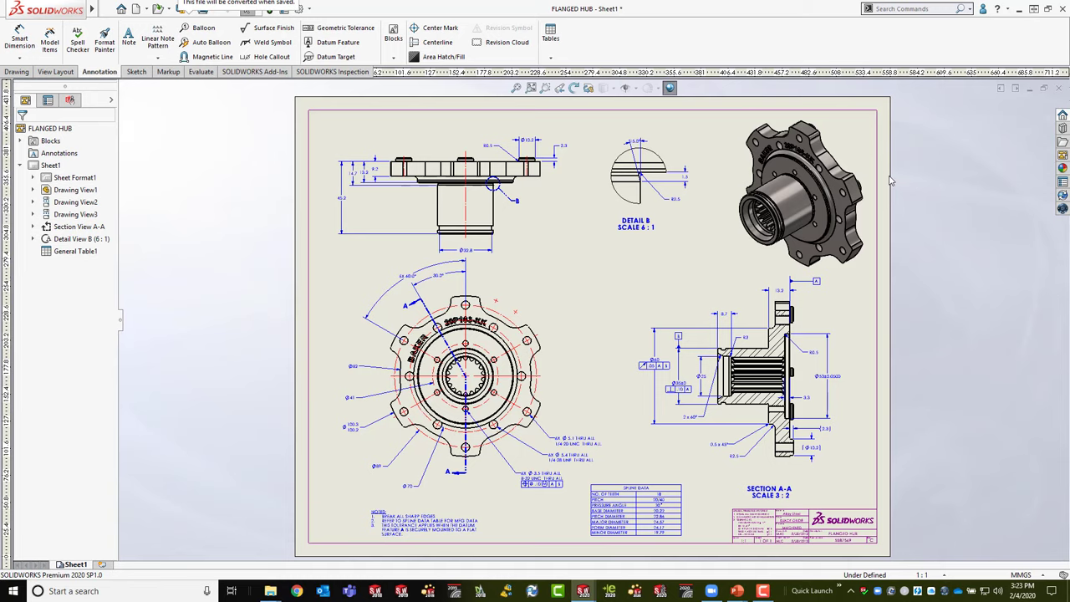
Step: Move the 45.2 height dimension in the hub's side view slightly farther away from the part
{"action": "scroll", "coordinate": [389, 214], "scroll_direction": "down", "scroll_amount": 5}
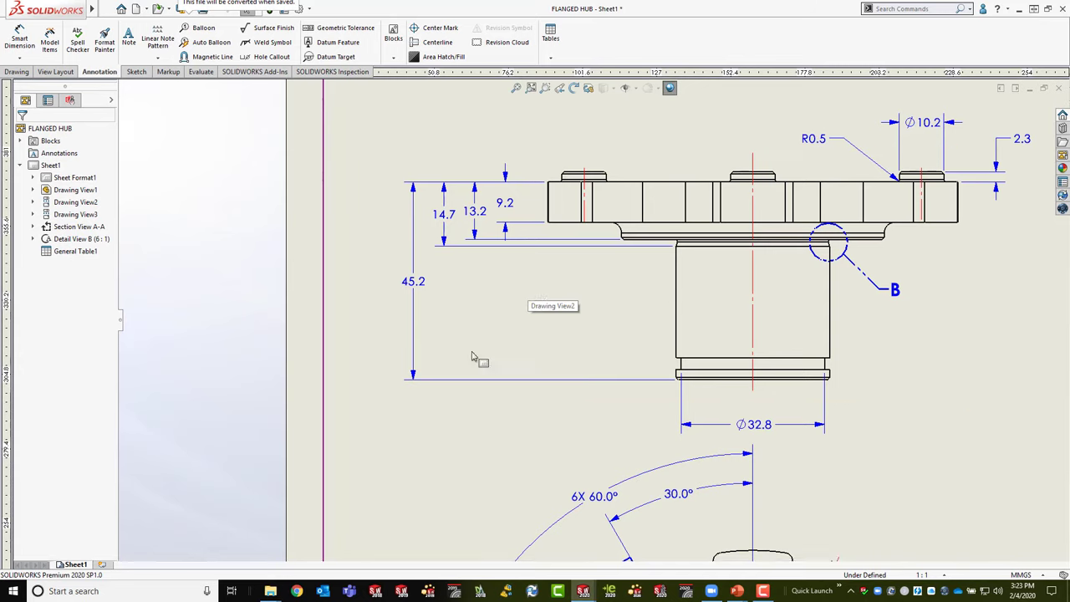
{"action": "left_click", "coordinate": [413, 307]}
{"action": "mouse_move", "coordinate": [400, 307]}
{"action": "left_mouse_down"}
{"action": "mouse_move", "coordinate": [351, 306]}
{"action": "mouse_move", "coordinate": [422, 303]}
{"action": "mouse_move", "coordinate": [405, 306]}
{"action": "left_mouse_up"}
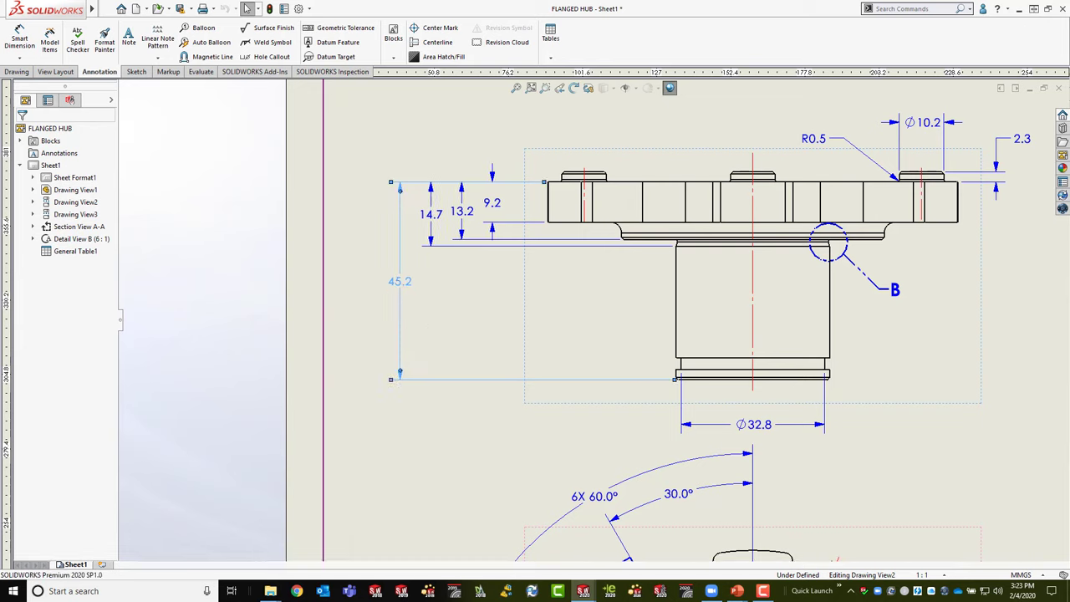
Step: Add baseline dimensions to the 45.2 dimension's set for the hub's shoulder edge, flange lip and both groove edges near the shaft end
{"action": "right_click", "coordinate": [402, 303]}
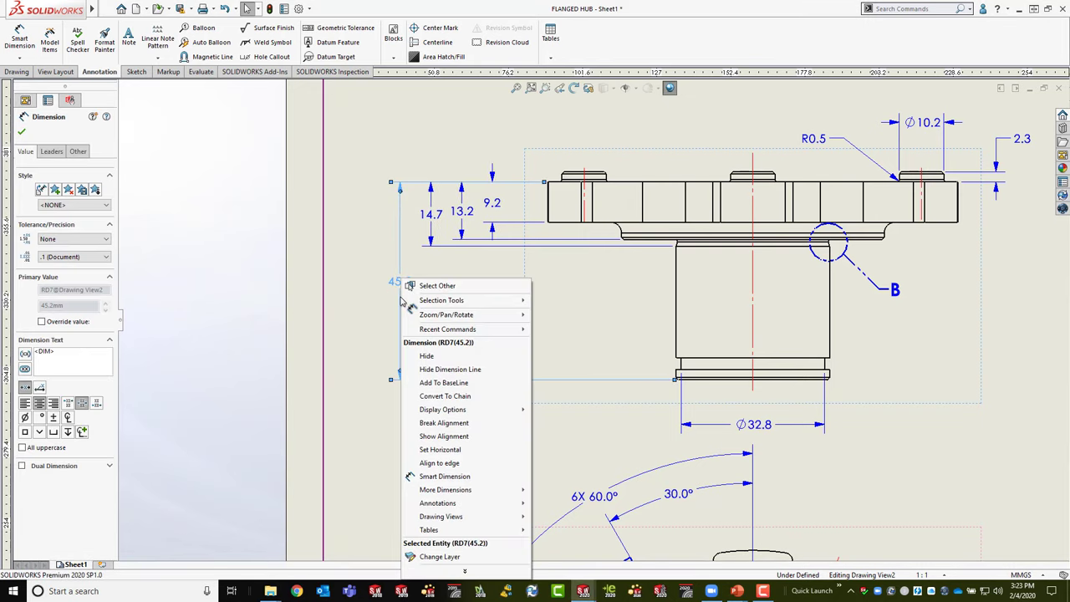
{"action": "left_click", "coordinate": [443, 383]}
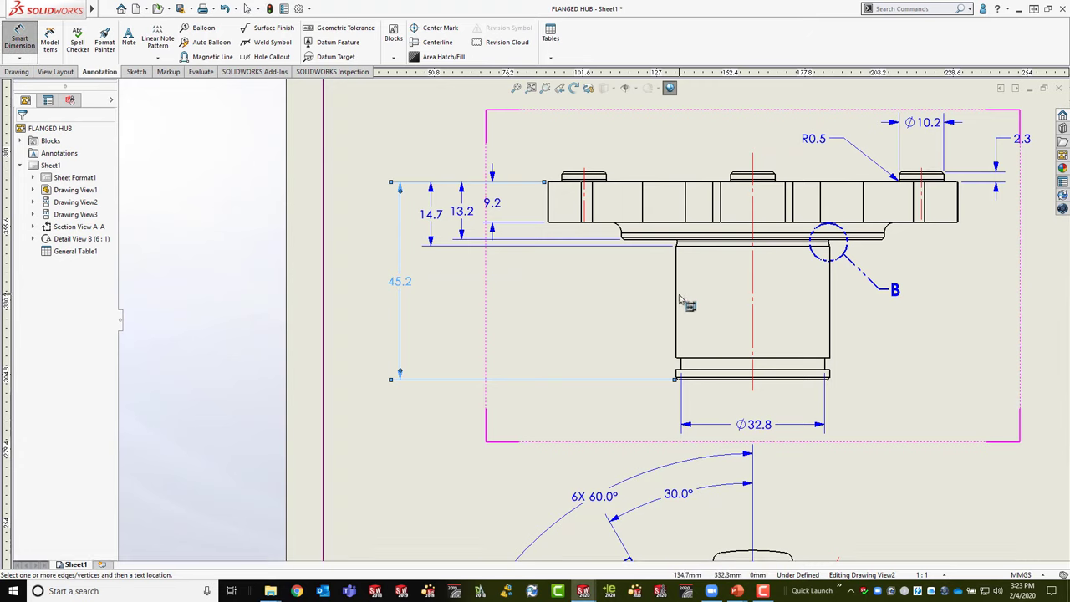
{"action": "left_click", "coordinate": [707, 247]}
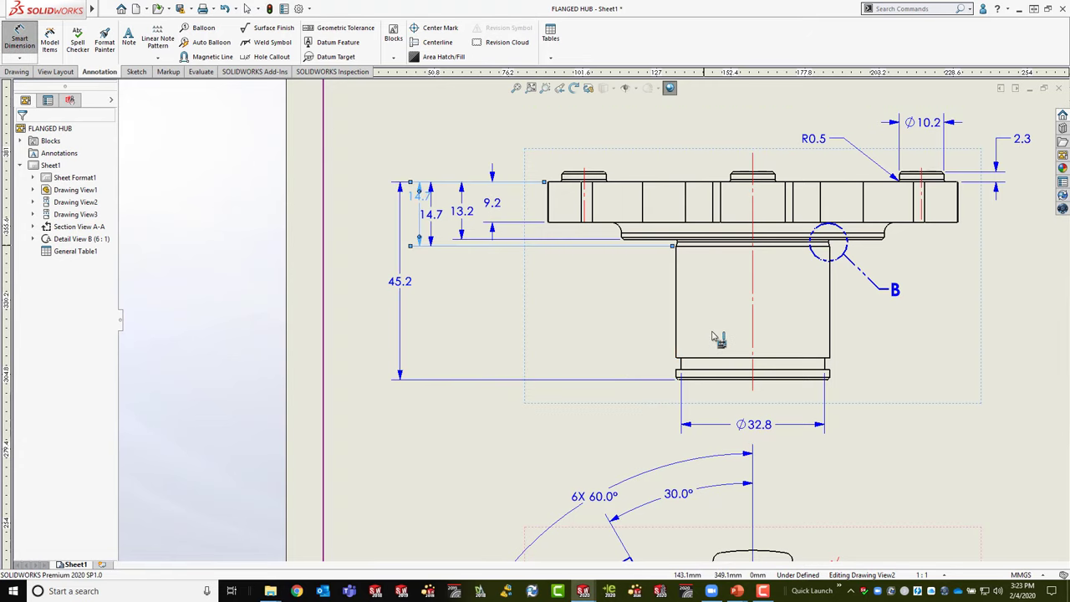
{"action": "left_click", "coordinate": [704, 242]}
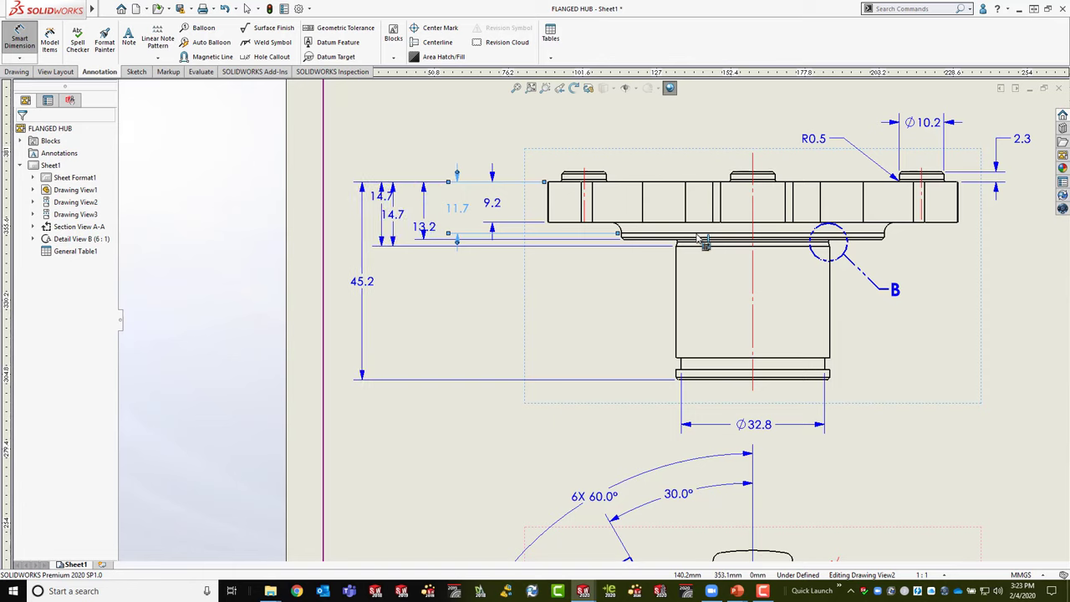
{"action": "left_click", "coordinate": [709, 359]}
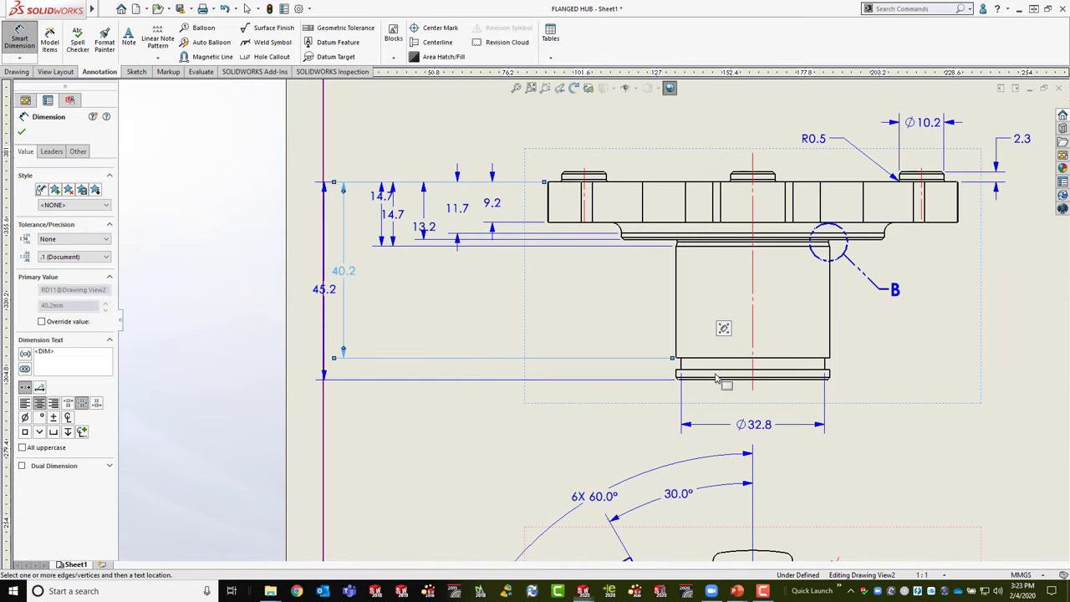
{"action": "left_click", "coordinate": [711, 370]}
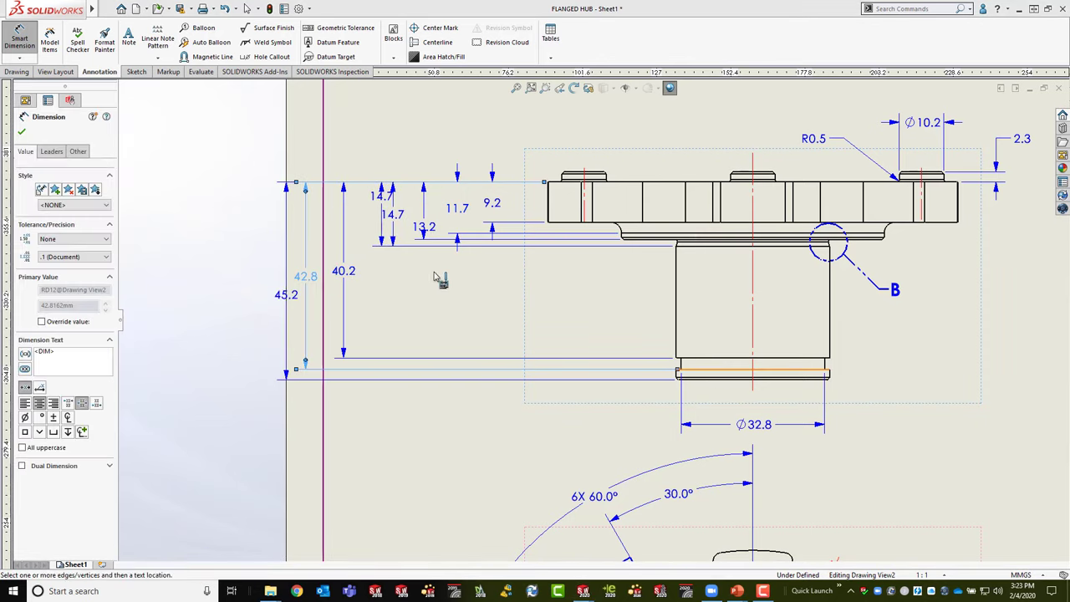
Step: Delete the duplicate 14.7 baseline dimension and shift the baseline stack closer to the hub, inside the sheet border
{"action": "left_click", "coordinate": [378, 228]}
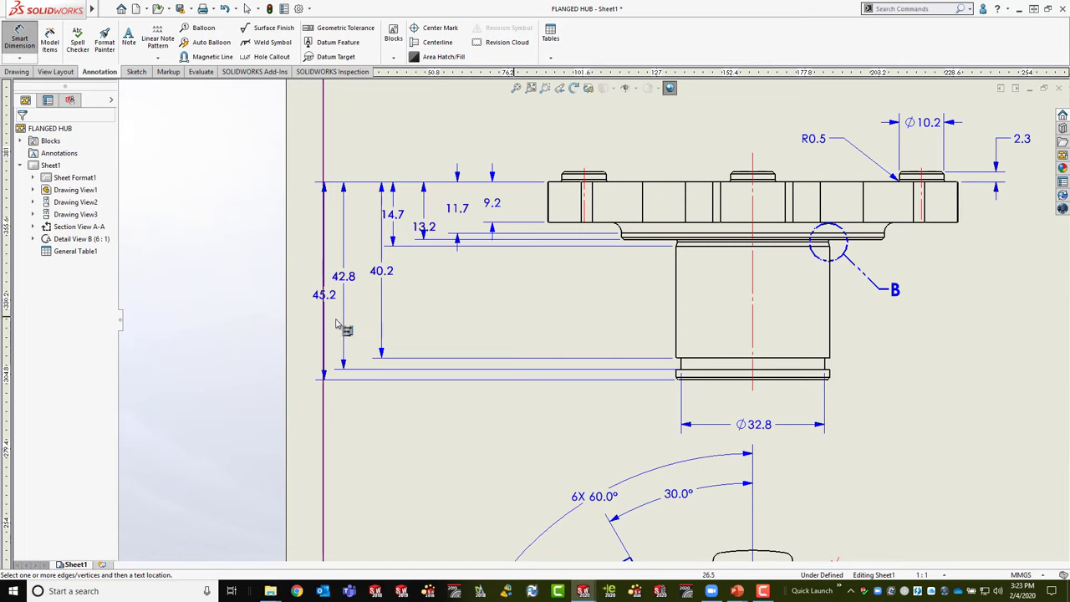
{"action": "left_click_drag", "start_coordinate": [343, 322], "coordinate": [381, 328]}
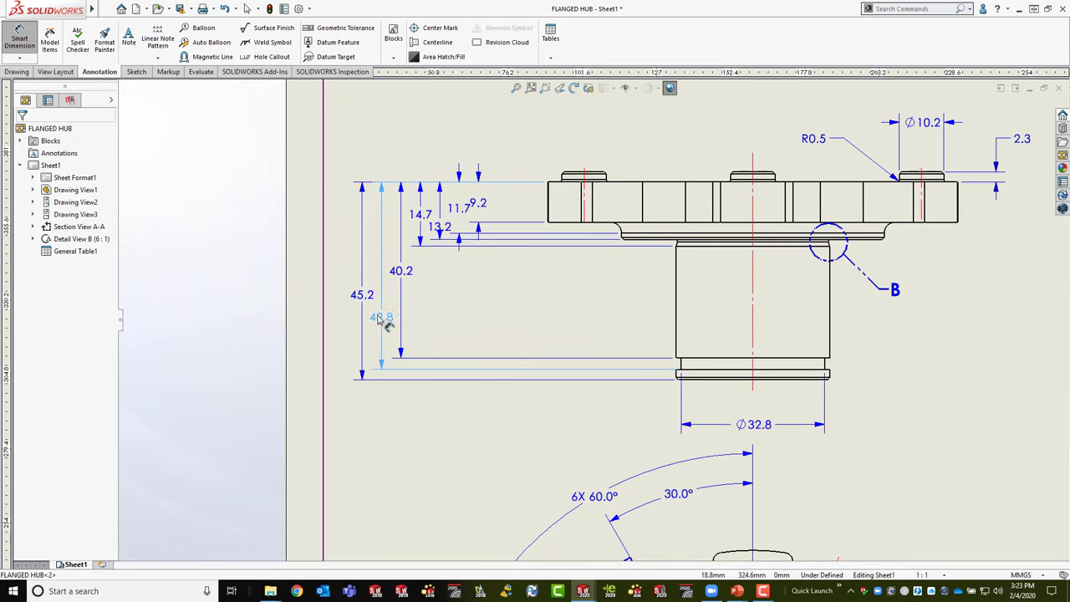
{"action": "left_click", "coordinate": [406, 346]}
{"action": "key", "text": "Escape"}
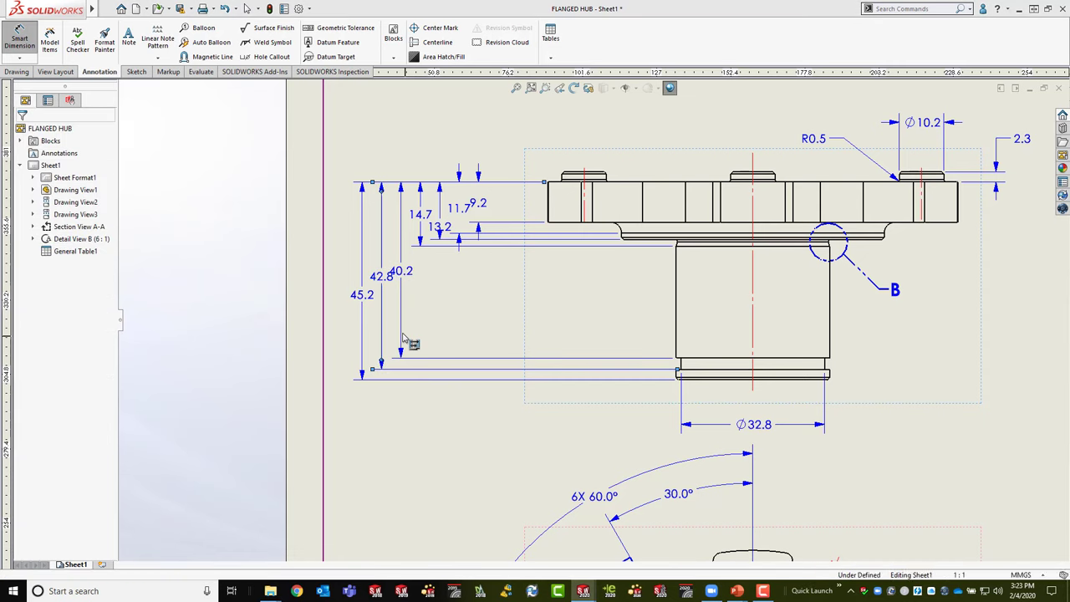
Step: Set the baseline dimension spacing to 1.06 from the 40.2 dimension
{"action": "left_click", "coordinate": [409, 336]}
{"action": "mouse_move", "coordinate": [436, 305]}
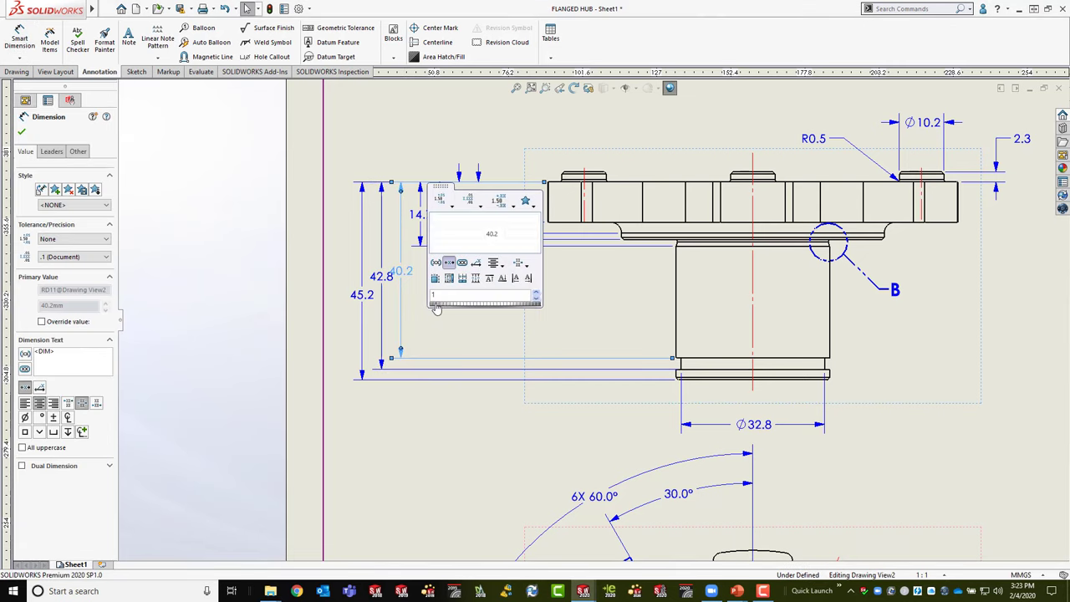
{"action": "left_click_drag", "start_coordinate": [457, 309], "coordinate": [447, 311]}
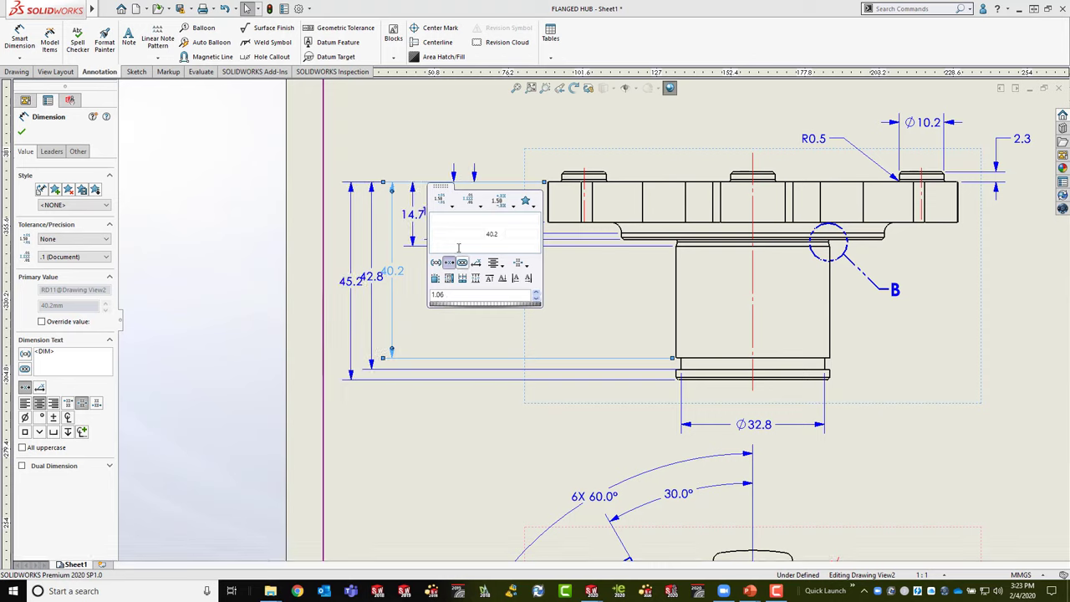
{"action": "left_click", "coordinate": [429, 148]}
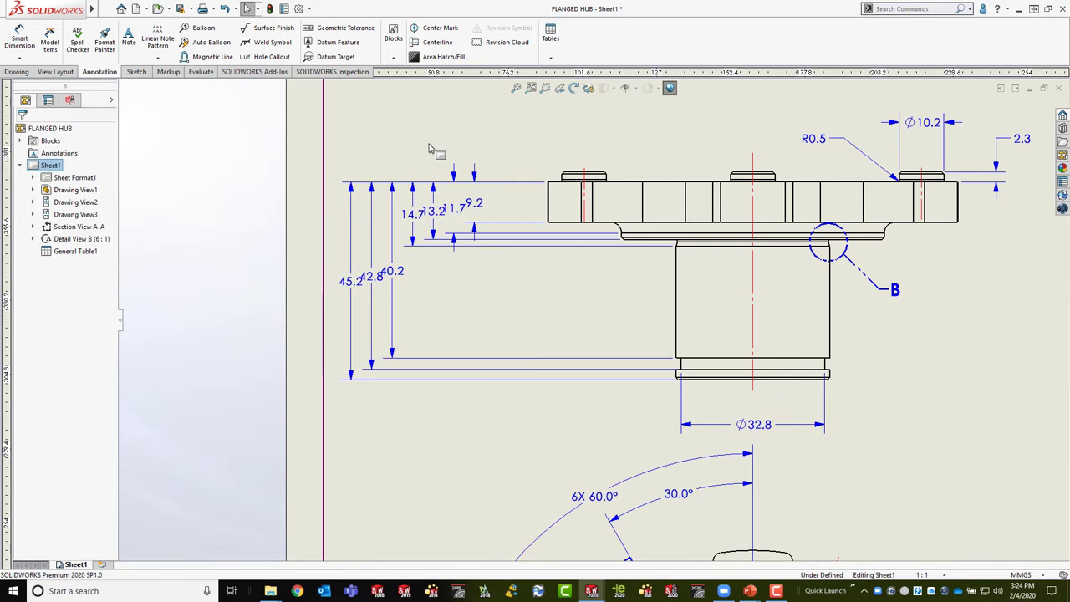
Step: Convert the baseline dimension set in the hub's side view to chain dimensions
{"action": "right_click", "coordinate": [393, 214]}
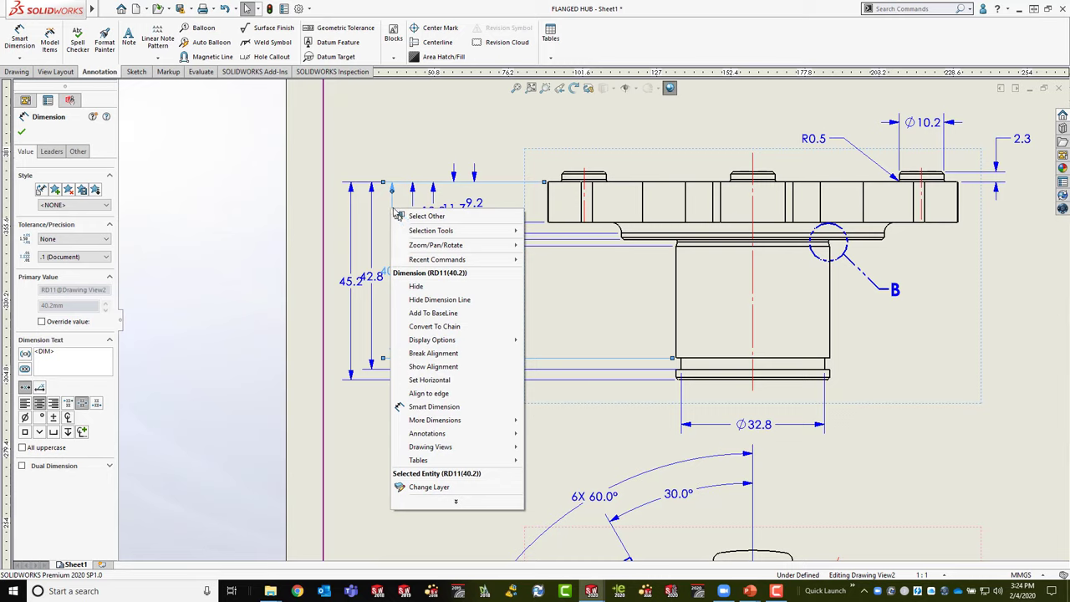
{"action": "left_click", "coordinate": [446, 328]}
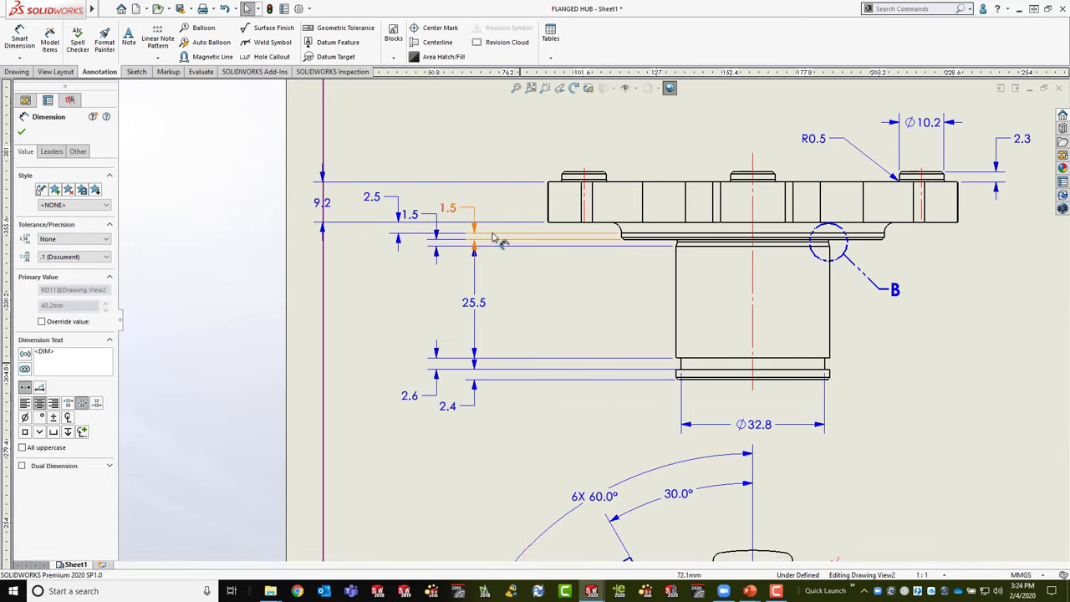
Step: Add chain dimensions on the opposite side of the hub's side view, from the shaft end through the groove edge and shoulder to the flange
{"action": "mouse_move", "coordinate": [1039, 380]}
{"action": "middle_mouse_down"}
{"action": "mouse_move", "coordinate": [583, 354]}
{"action": "mouse_move", "coordinate": [521, 273]}
{"action": "middle_mouse_up"}
{"action": "right_click", "coordinate": [509, 260]}
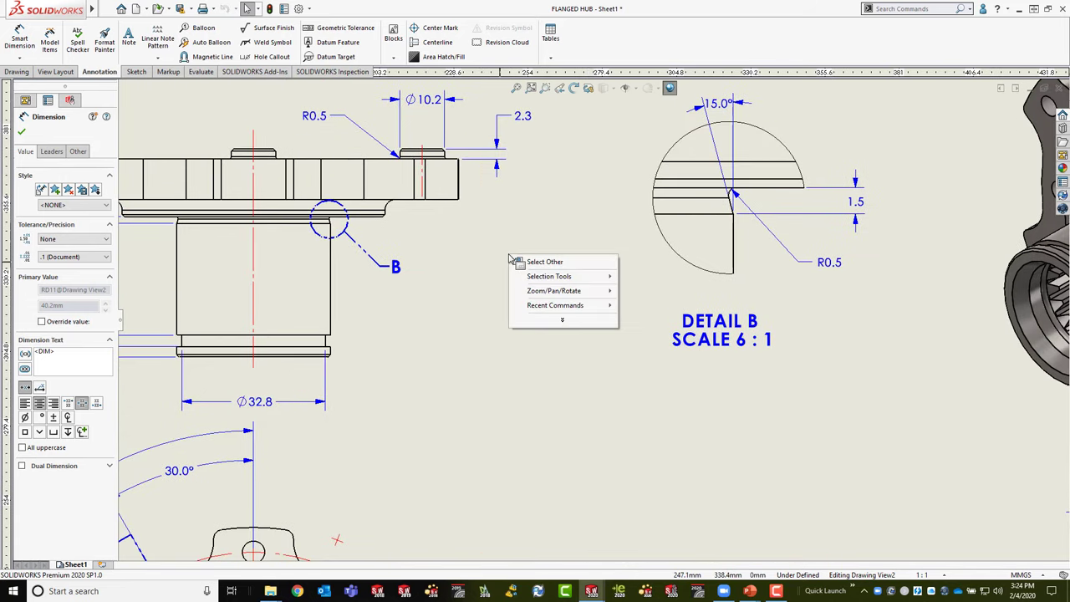
{"action": "key", "text": "Escape"}
{"action": "left_click", "coordinate": [554, 289]}
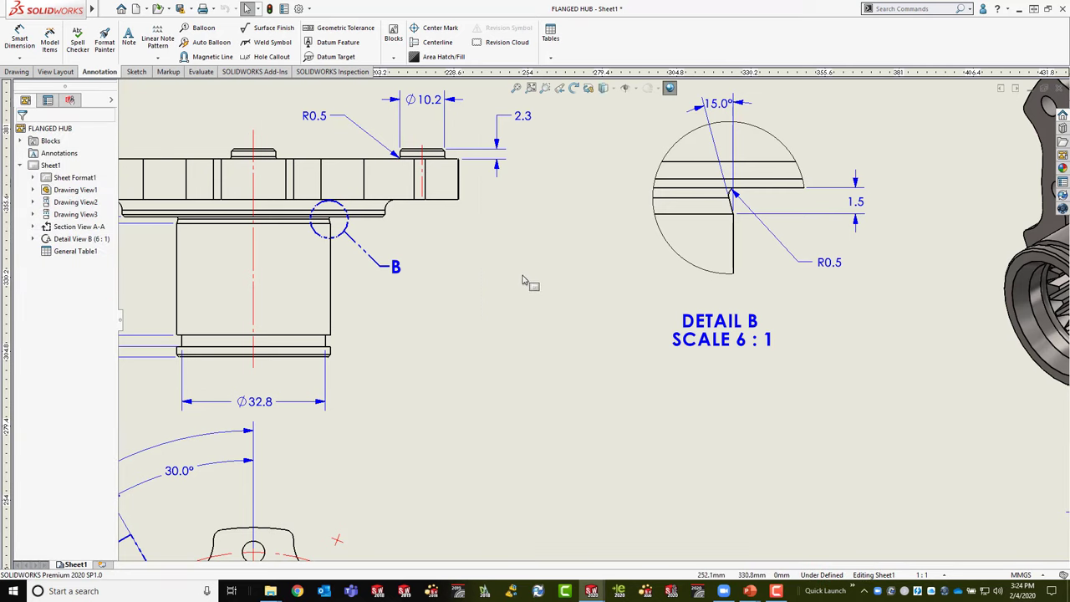
{"action": "right_click", "coordinate": [523, 280]}
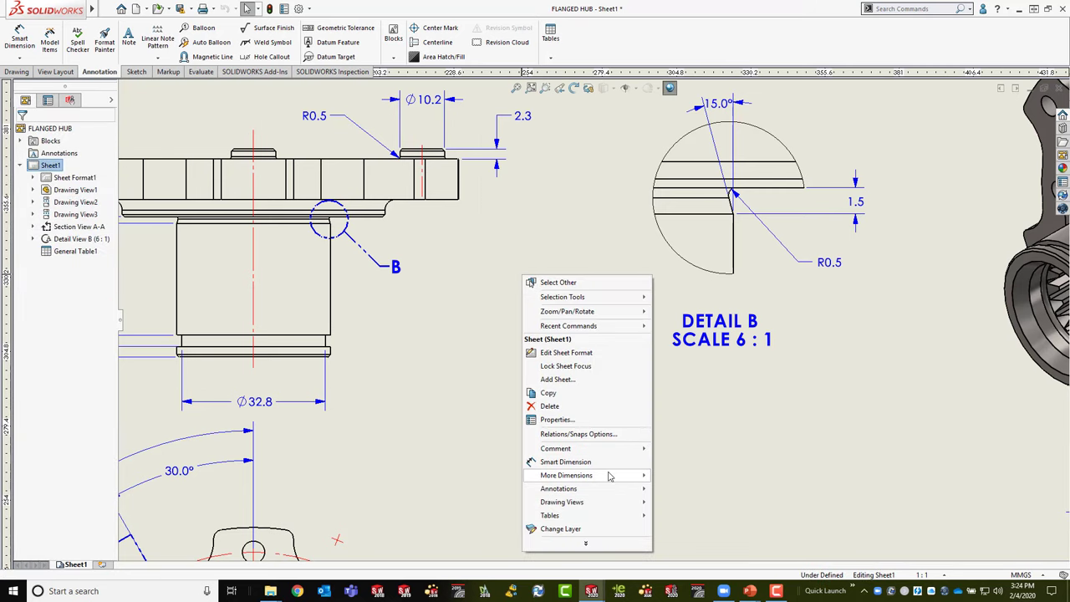
{"action": "mouse_move", "coordinate": [612, 475]}
{"action": "left_click", "coordinate": [677, 394]}
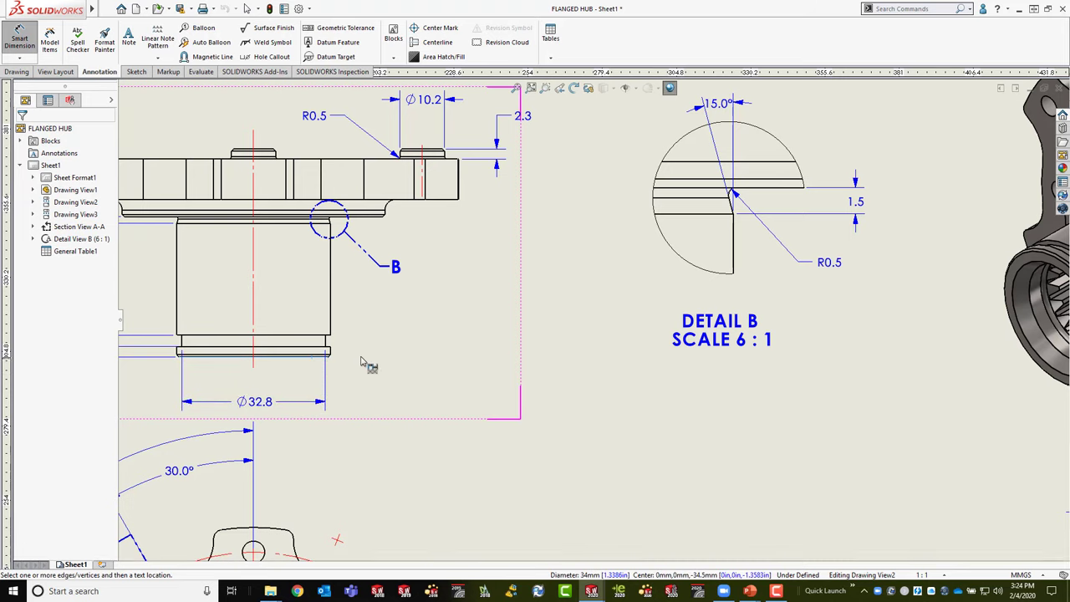
{"action": "left_click", "coordinate": [317, 338]}
{"action": "left_click", "coordinate": [323, 352]}
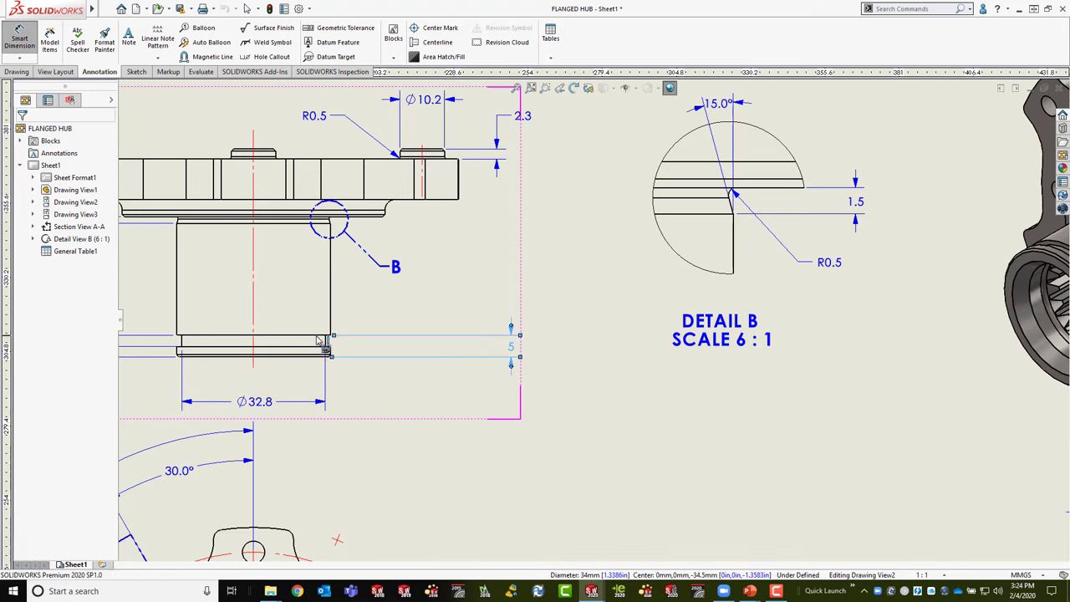
{"action": "left_click", "coordinate": [294, 223]}
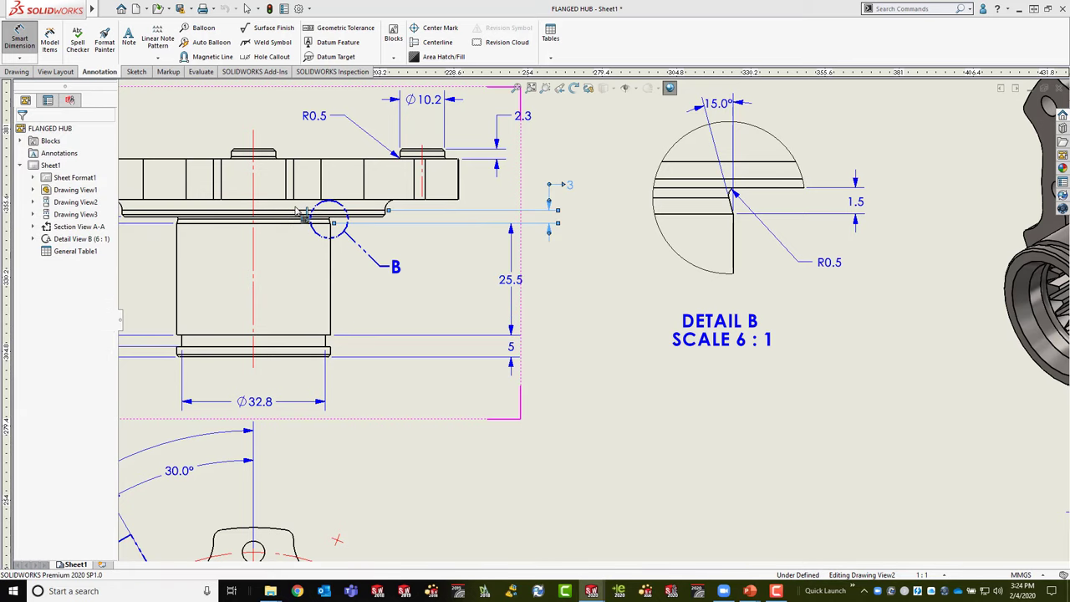
{"action": "left_click", "coordinate": [303, 211]}
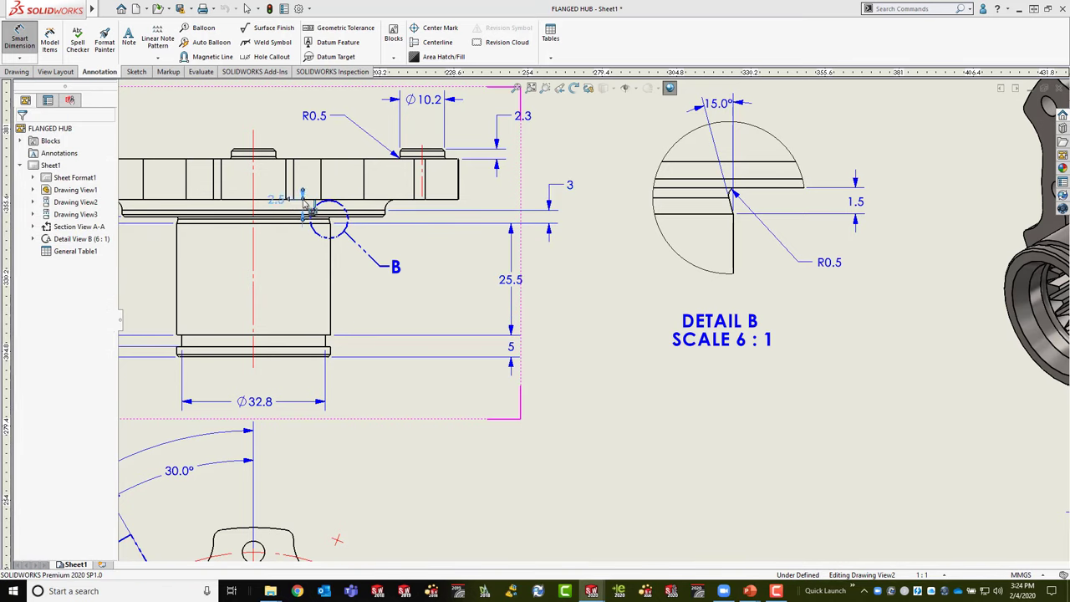
{"action": "left_click", "coordinate": [554, 179]}
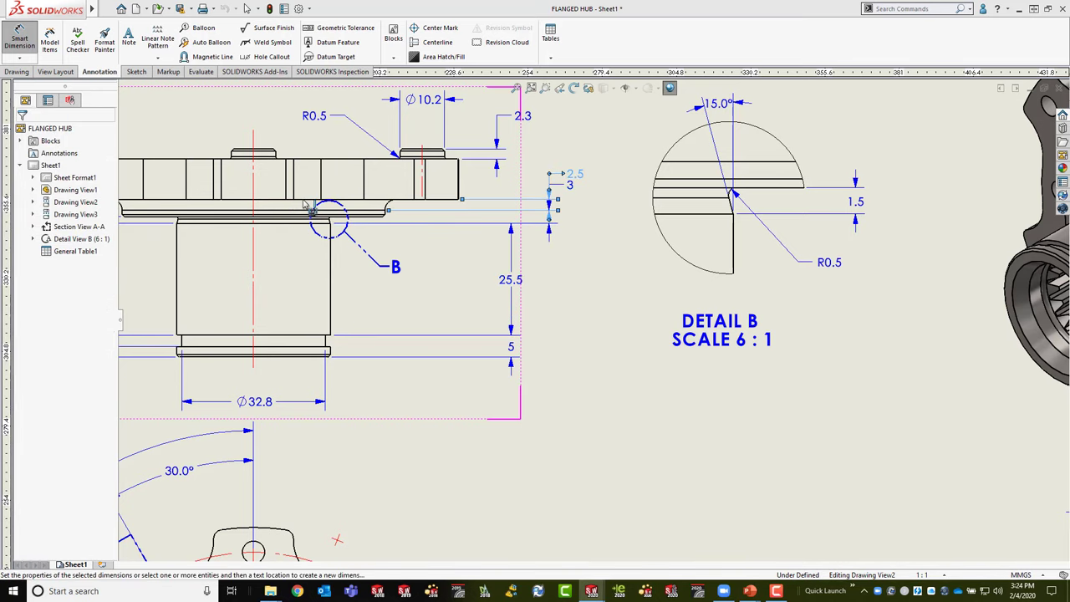
{"action": "right_click", "coordinate": [504, 227]}
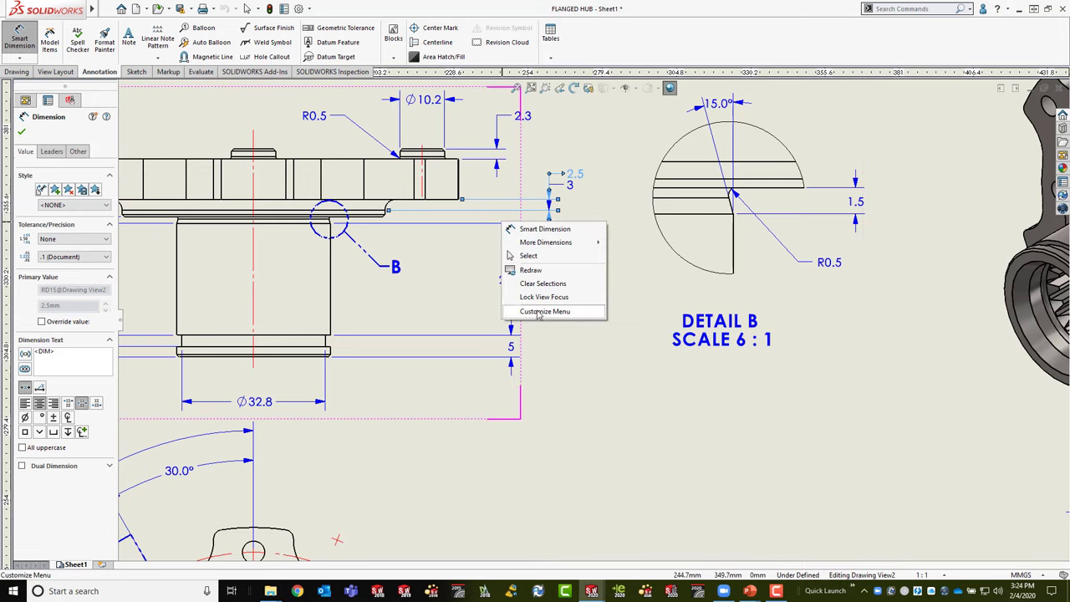
{"action": "key", "text": "Escape"}
Step: Add an overall dimension to the new chain and delete the 3 mm dimension near the flange
{"action": "right_click", "coordinate": [512, 284]}
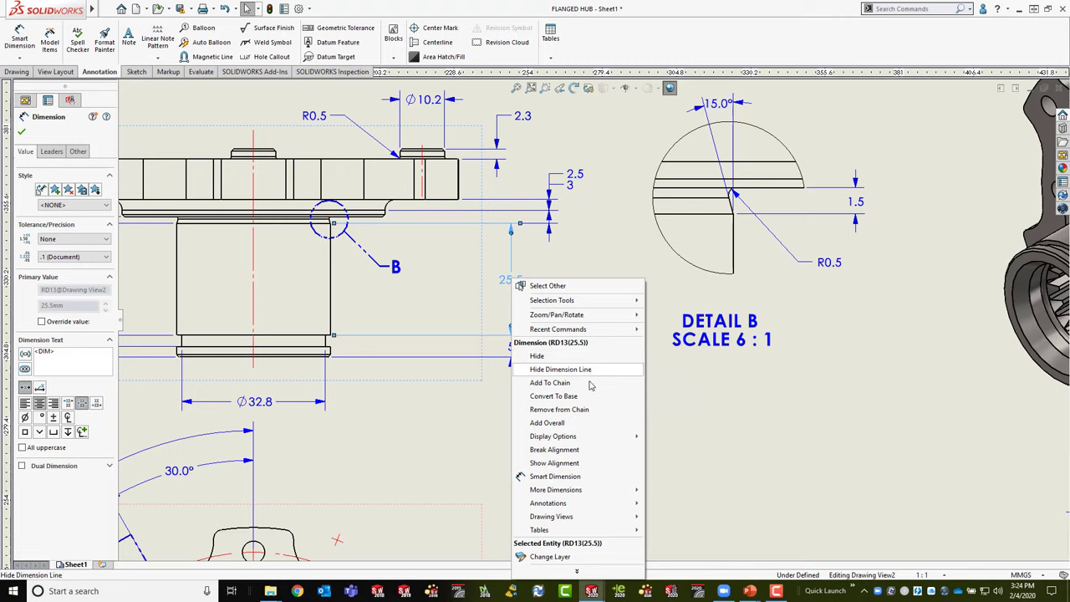
{"action": "left_click", "coordinate": [585, 422]}
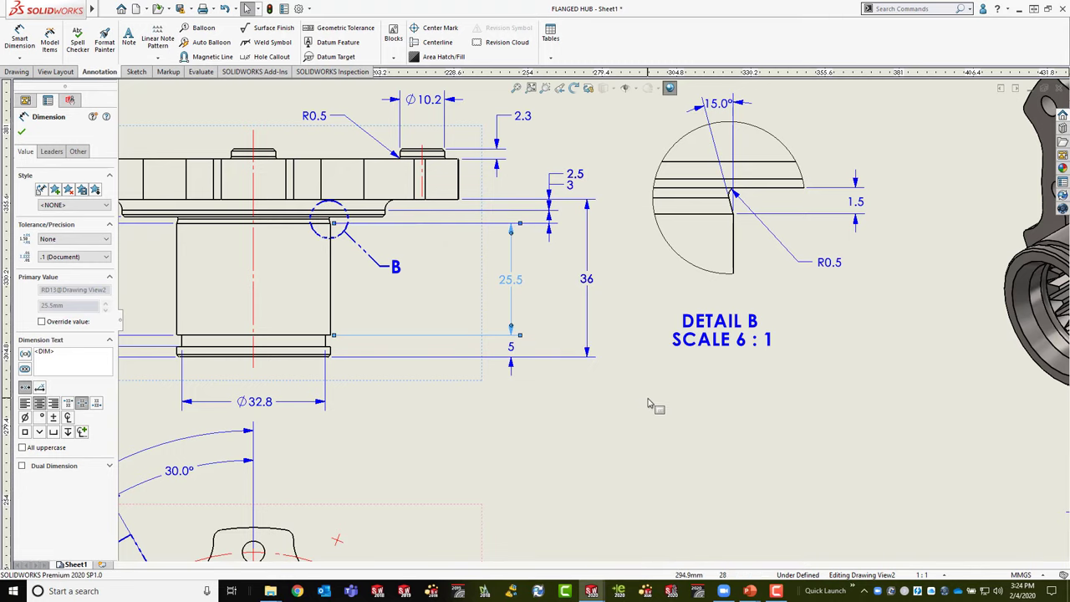
{"action": "left_click_drag", "start_coordinate": [568, 184], "coordinate": [585, 238]}
{"action": "key", "text": "Delete"}
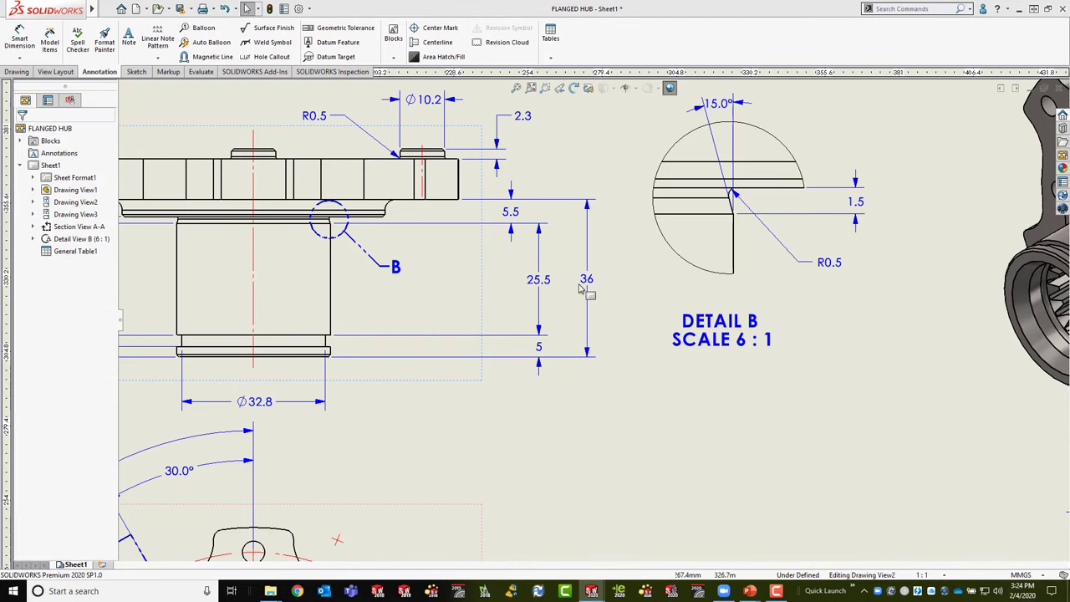
Step: Convert the new chain dimension set beside the hub's shaft to baseline dimensions
{"action": "left_click", "coordinate": [515, 366]}
{"action": "right_click", "coordinate": [516, 365]}
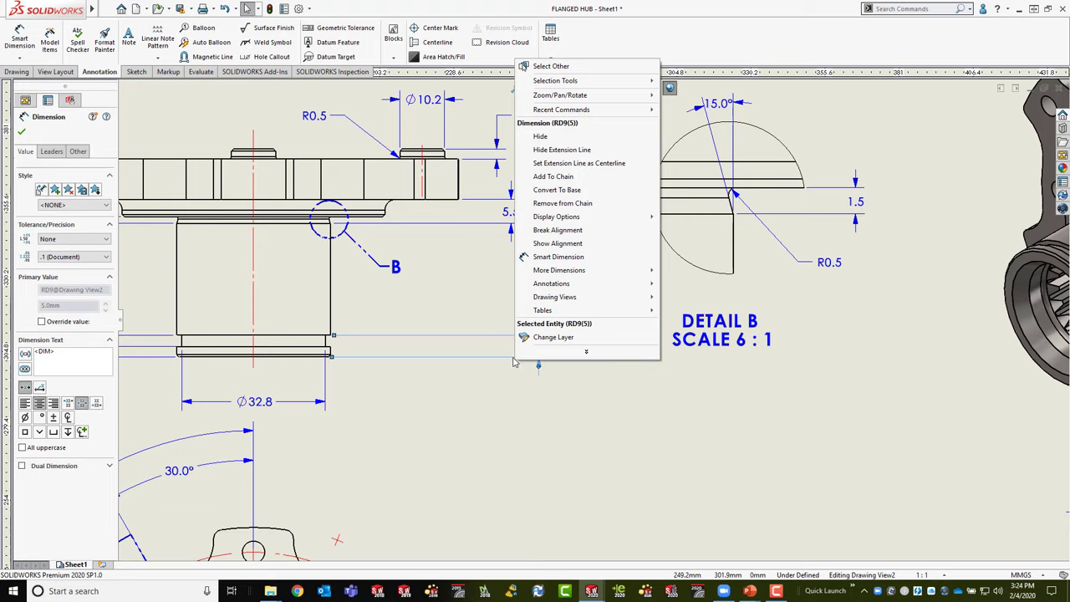
{"action": "left_click", "coordinate": [558, 192]}
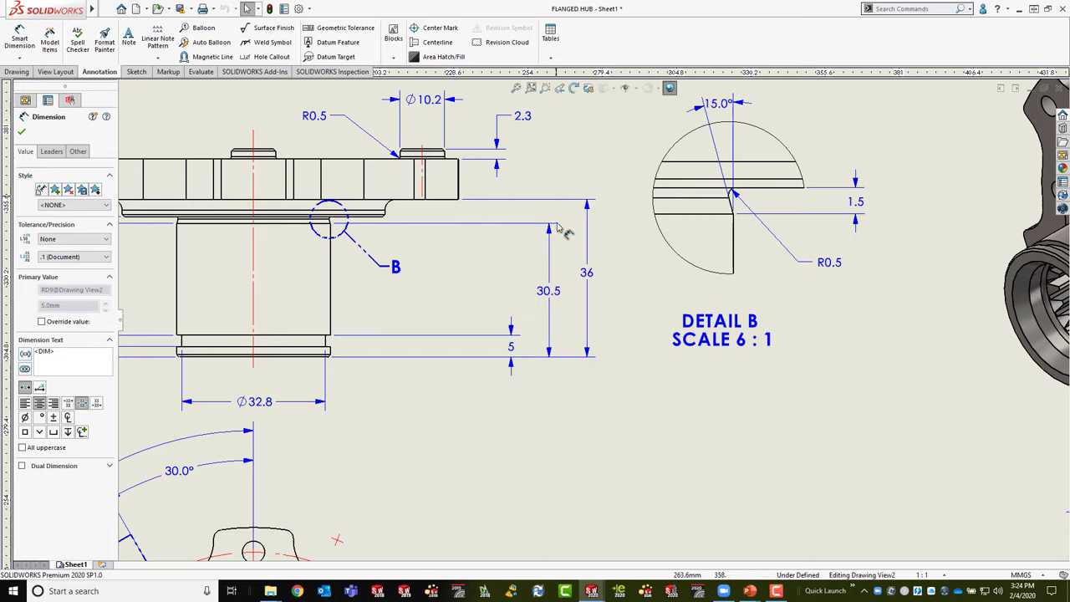
Step: Convert the baseline set beside the hub's shaft back to chain dimensions and clear the selection
{"action": "right_click", "coordinate": [498, 358]}
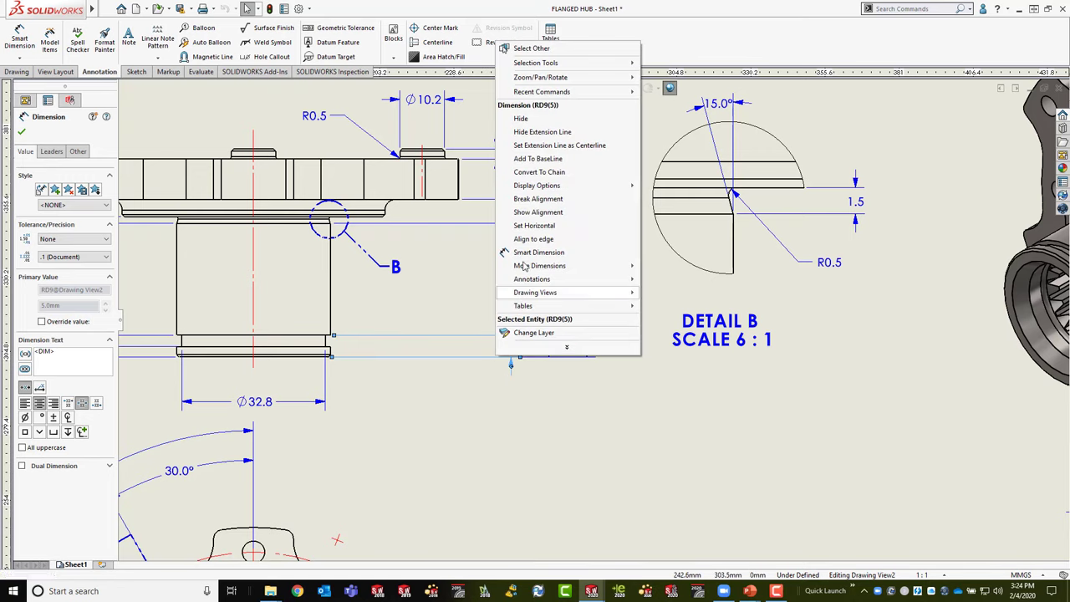
{"action": "left_click", "coordinate": [539, 172]}
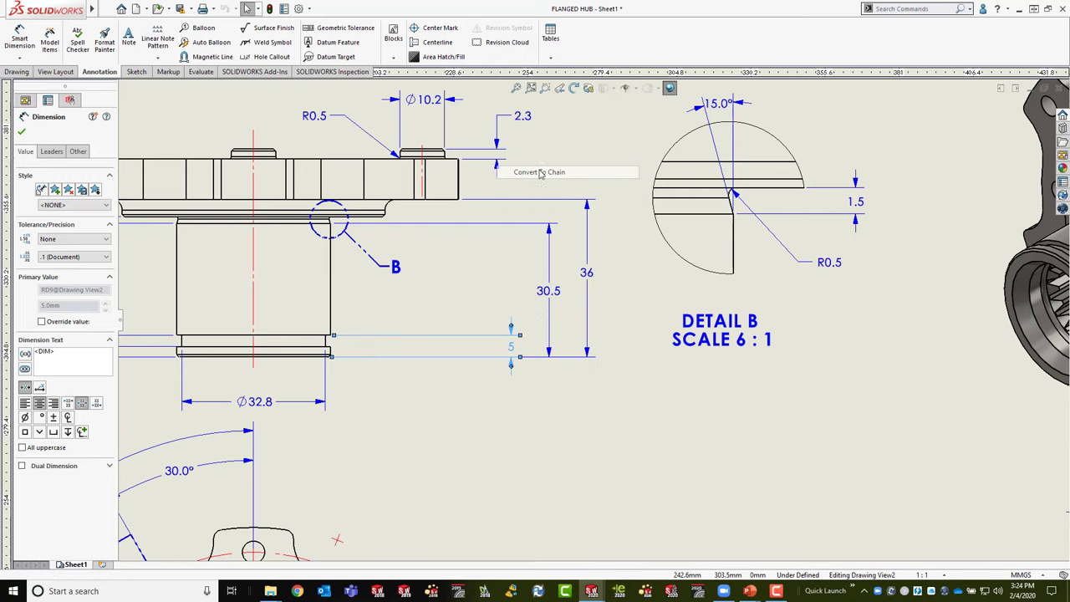
{"action": "left_click", "coordinate": [561, 343]}
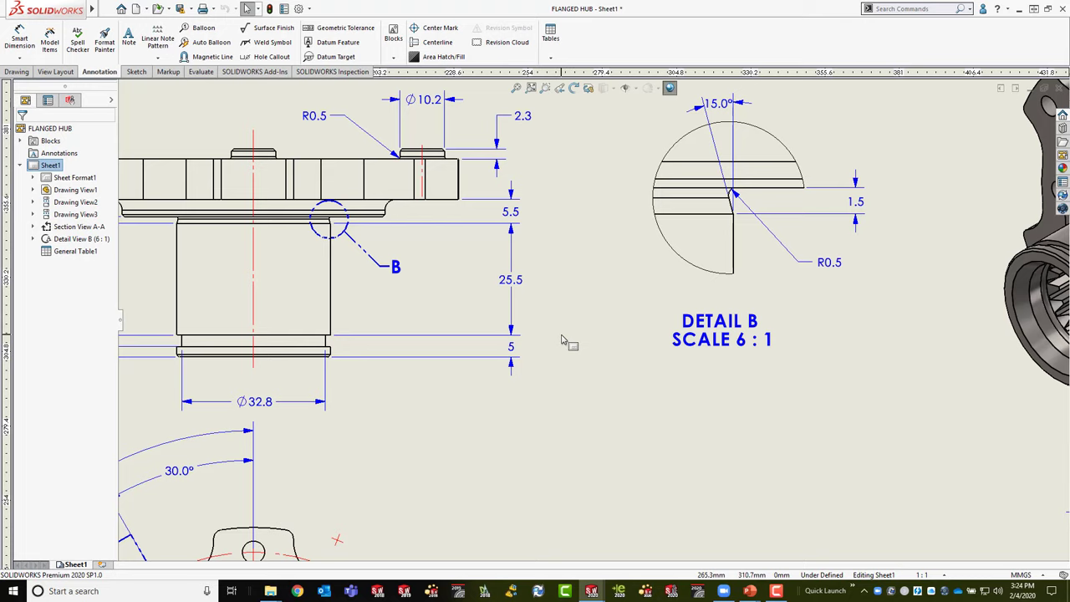
{"action": "key", "text": "alt+Tab"}
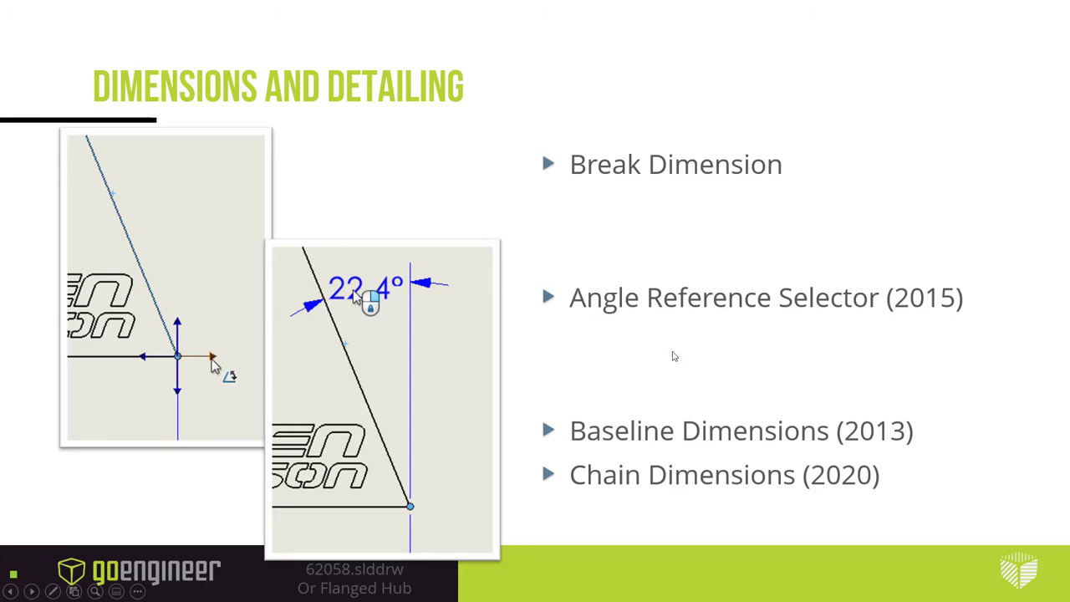
{"action": "left_click", "coordinate": [560, 226]}
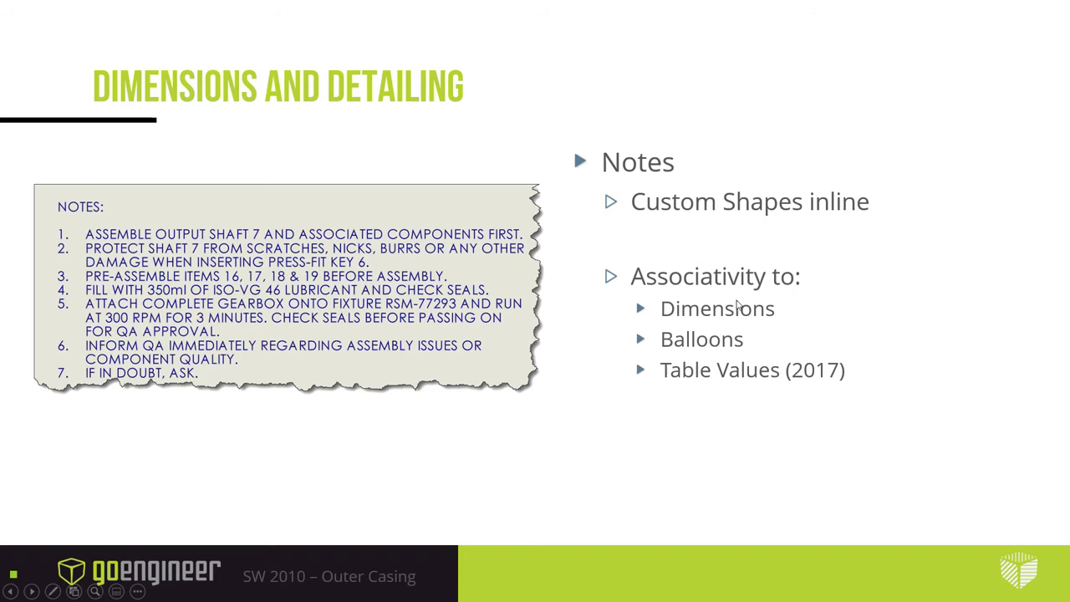
{"action": "key", "text": "alt+Tab"}
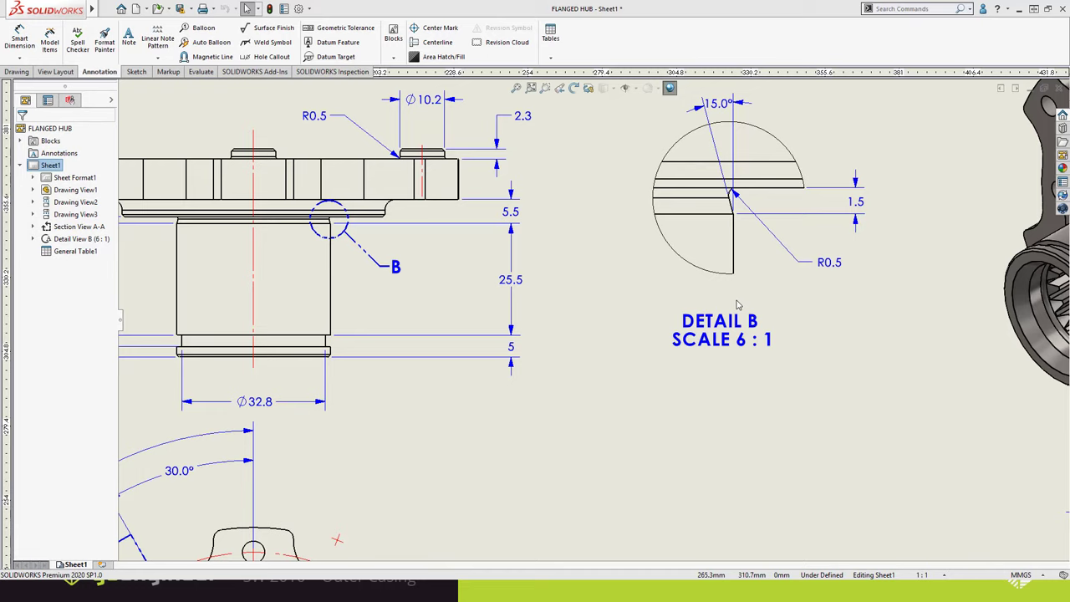
Step: Put an Inspection border around the words SPLINE DATA in note 2 of the drawing notes
{"action": "scroll", "coordinate": [536, 447], "scroll_direction": "down", "scroll_amount": 3}
{"action": "scroll", "coordinate": [724, 249], "scroll_direction": "up", "scroll_amount": 2}
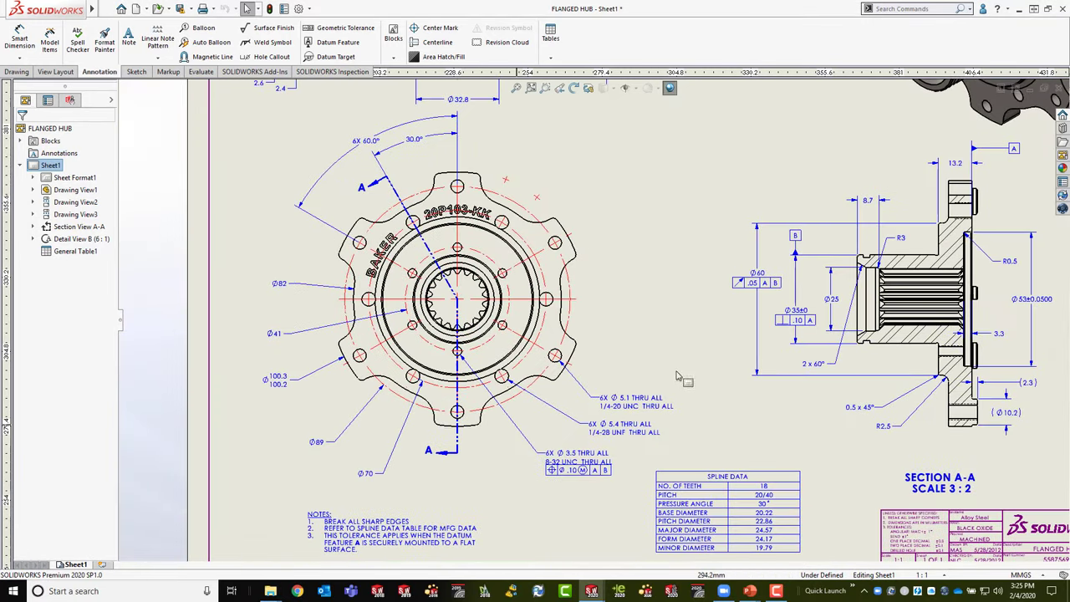
{"action": "scroll", "coordinate": [526, 375], "scroll_direction": "up", "scroll_amount": 3}
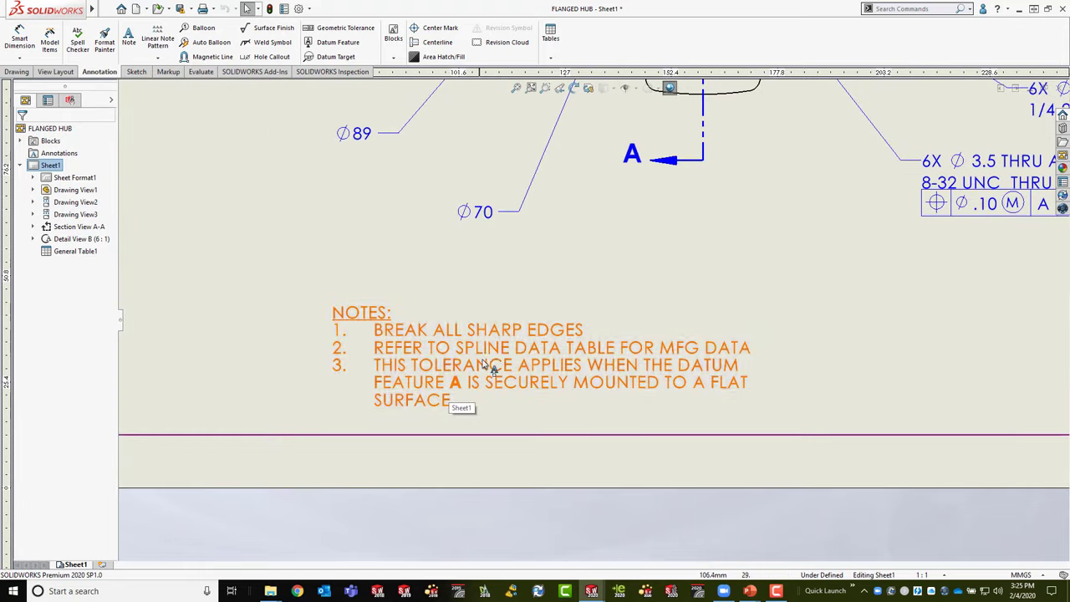
{"action": "left_click", "coordinate": [493, 357]}
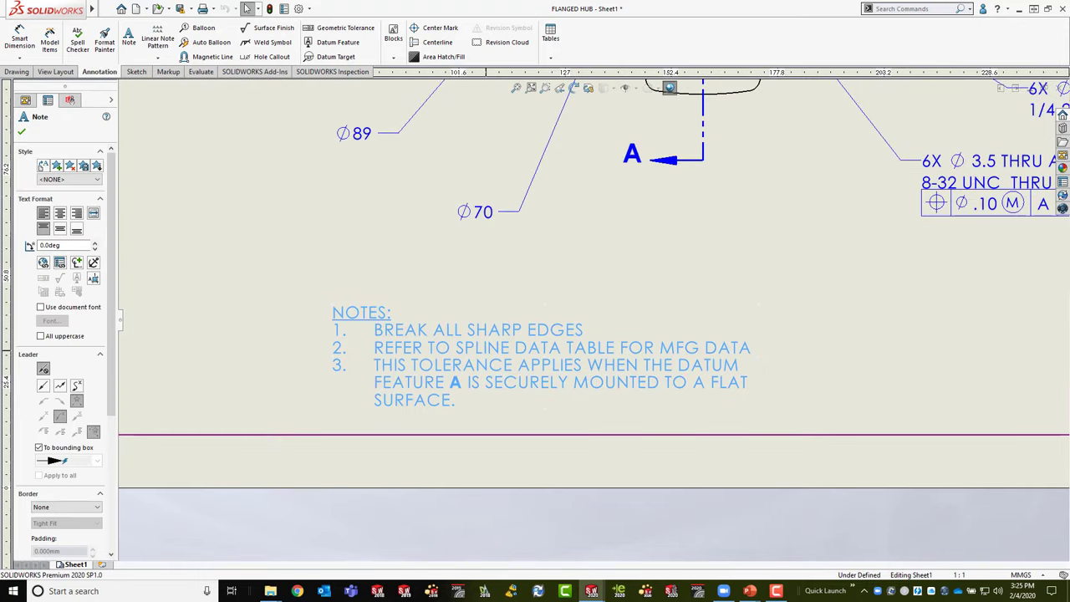
{"action": "double_click", "coordinate": [494, 357]}
{"action": "left_click_drag", "start_coordinate": [457, 348], "coordinate": [561, 349]}
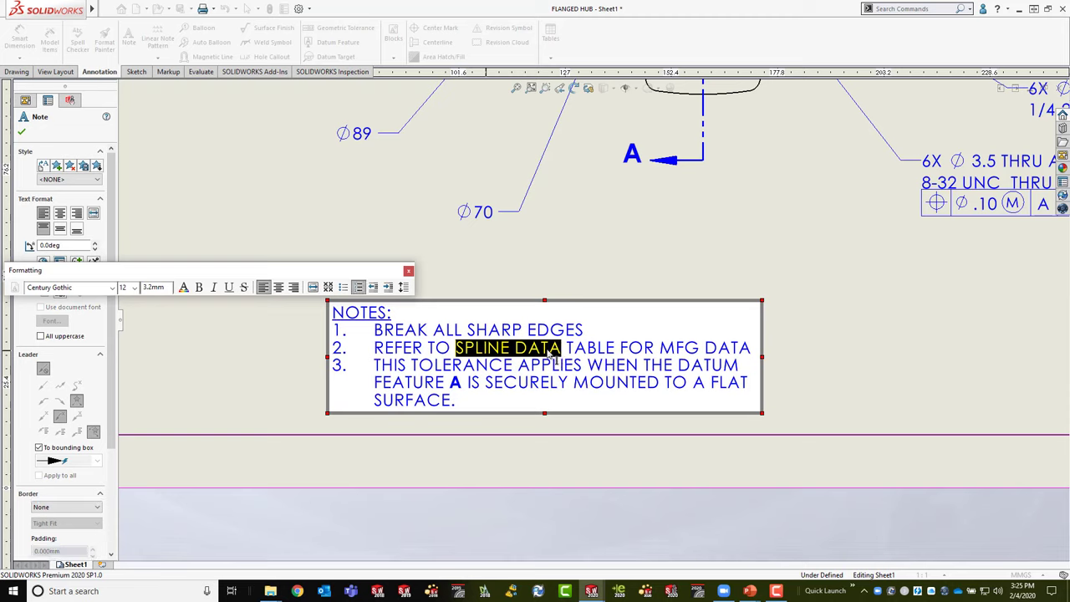
{"action": "left_click", "coordinate": [75, 507]}
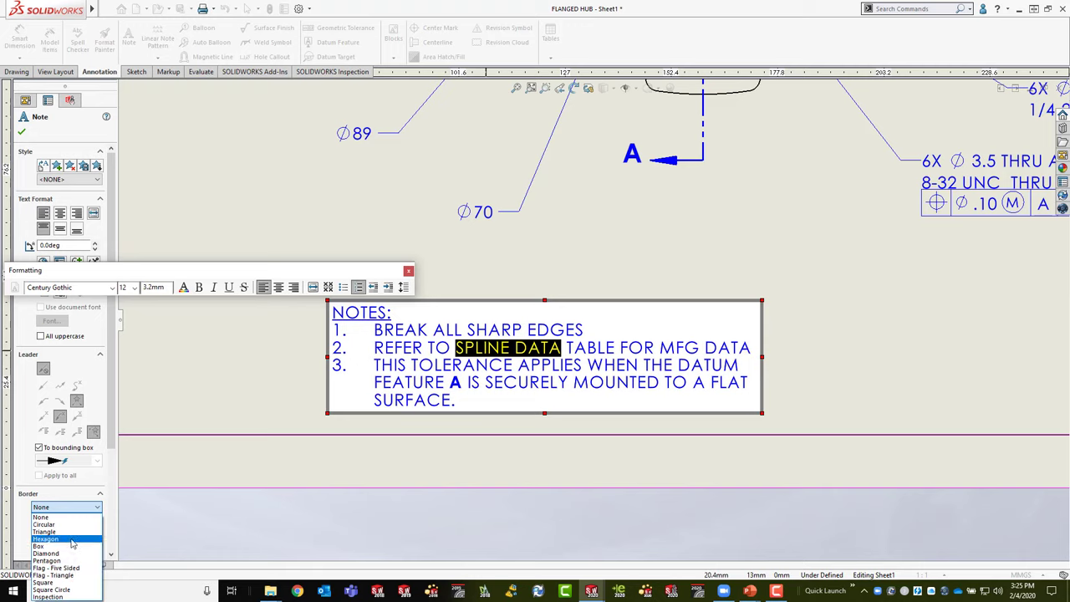
{"action": "left_click", "coordinate": [72, 596]}
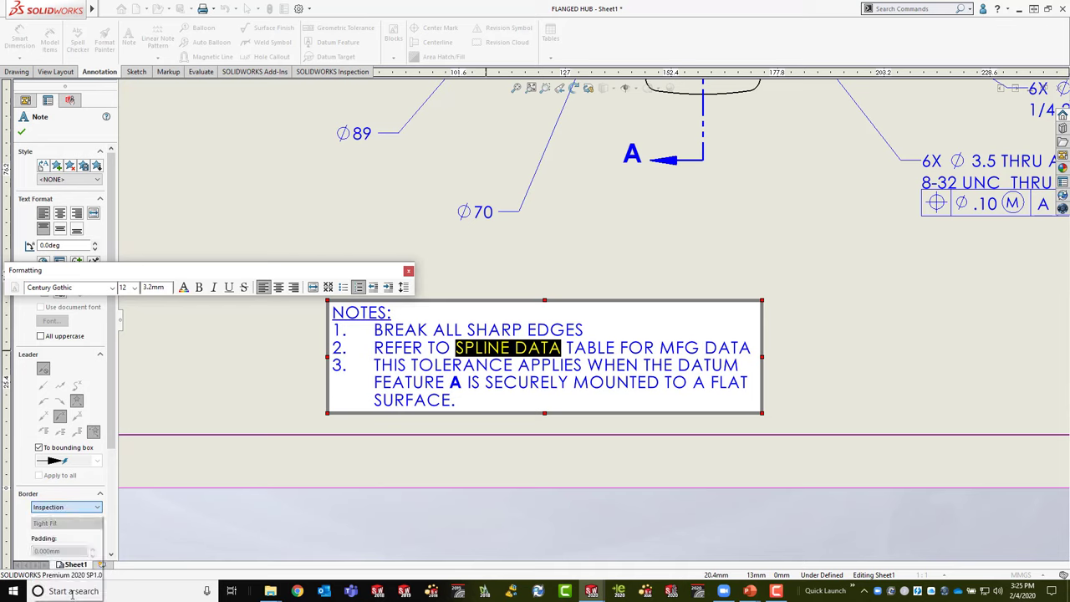
{"action": "left_click", "coordinate": [590, 279]}
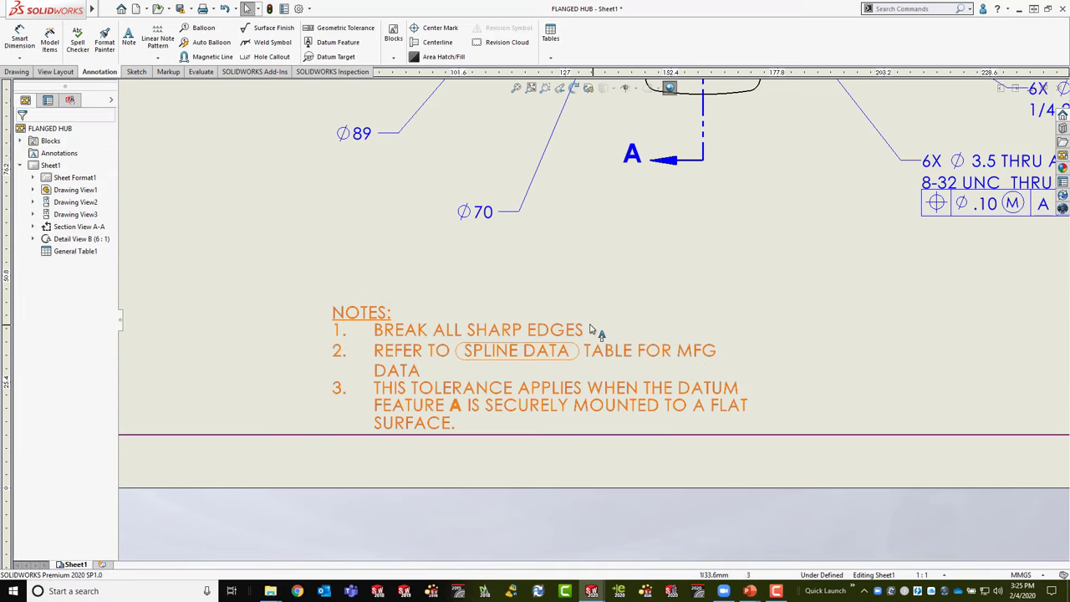
Step: Open the border shape choices for the datum letter A in note 3
{"action": "left_click", "coordinate": [450, 410]}
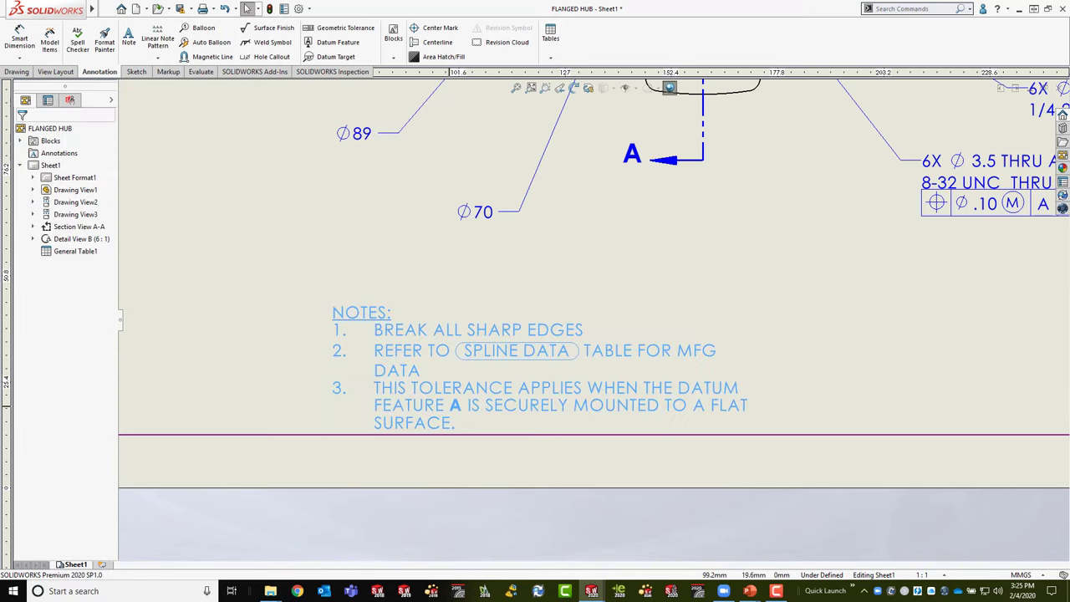
{"action": "double_click", "coordinate": [456, 406]}
{"action": "double_click", "coordinate": [456, 406]}
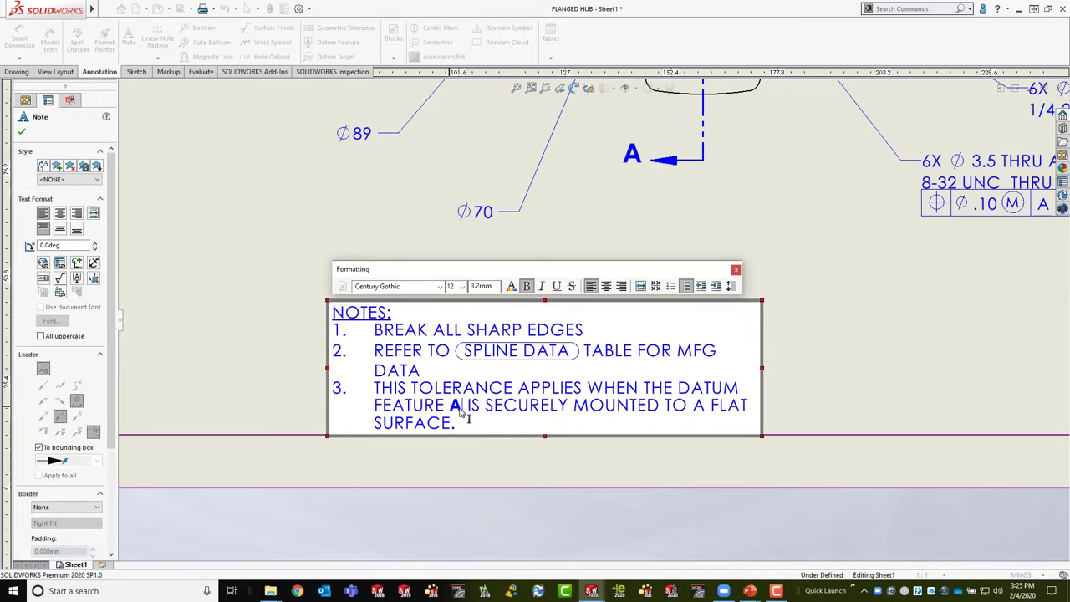
{"action": "left_click", "coordinate": [67, 507]}
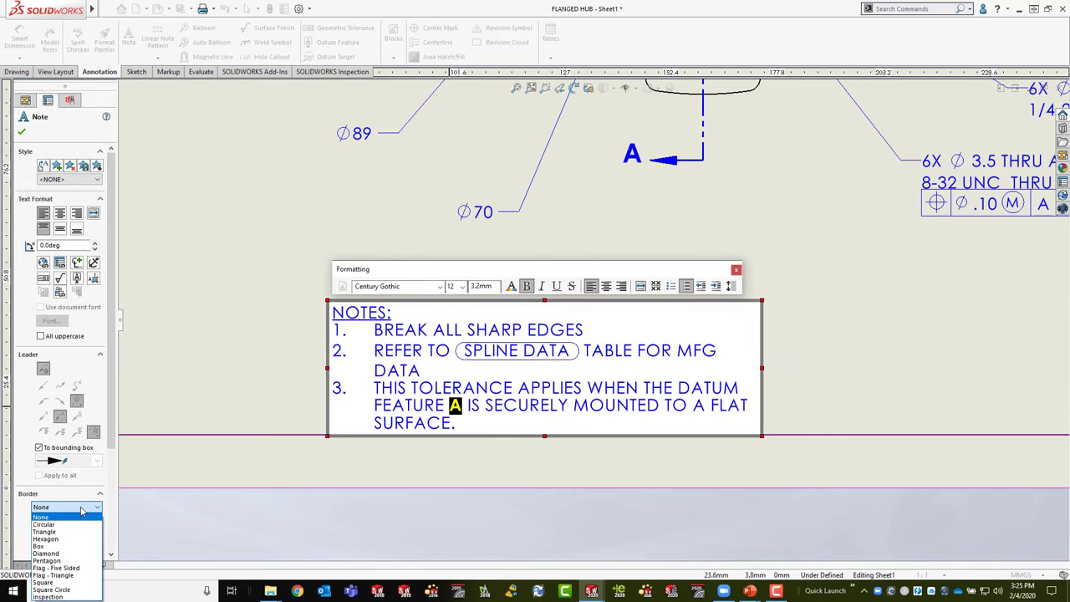
Step: Give the datum letter A in note 3 a circular border and start a fourth numbered note line
{"action": "left_click", "coordinate": [47, 524]}
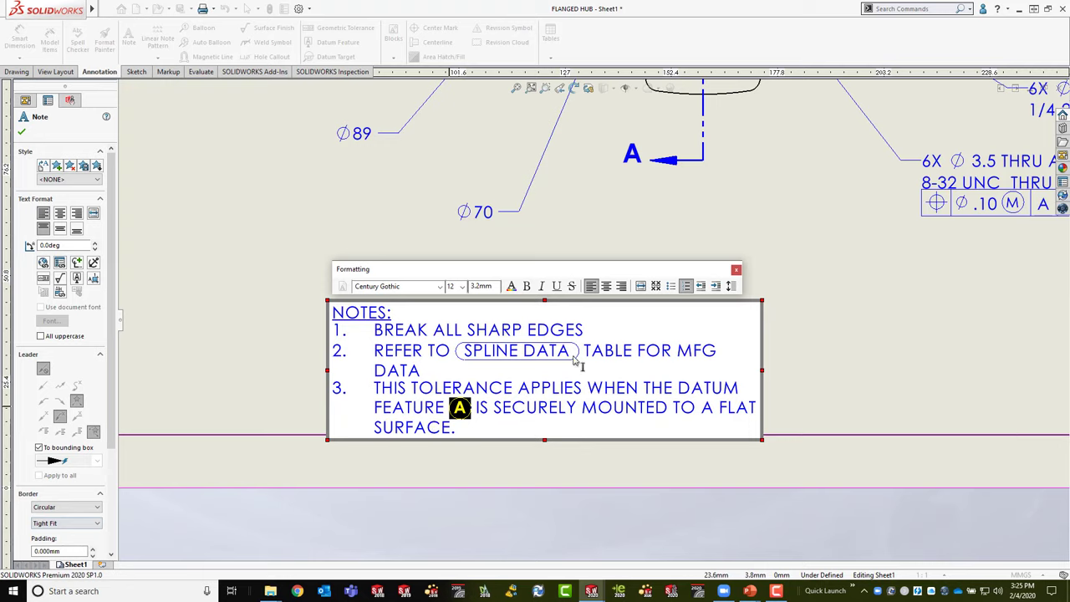
{"action": "left_click", "coordinate": [482, 429]}
{"action": "key", "text": "Return"}
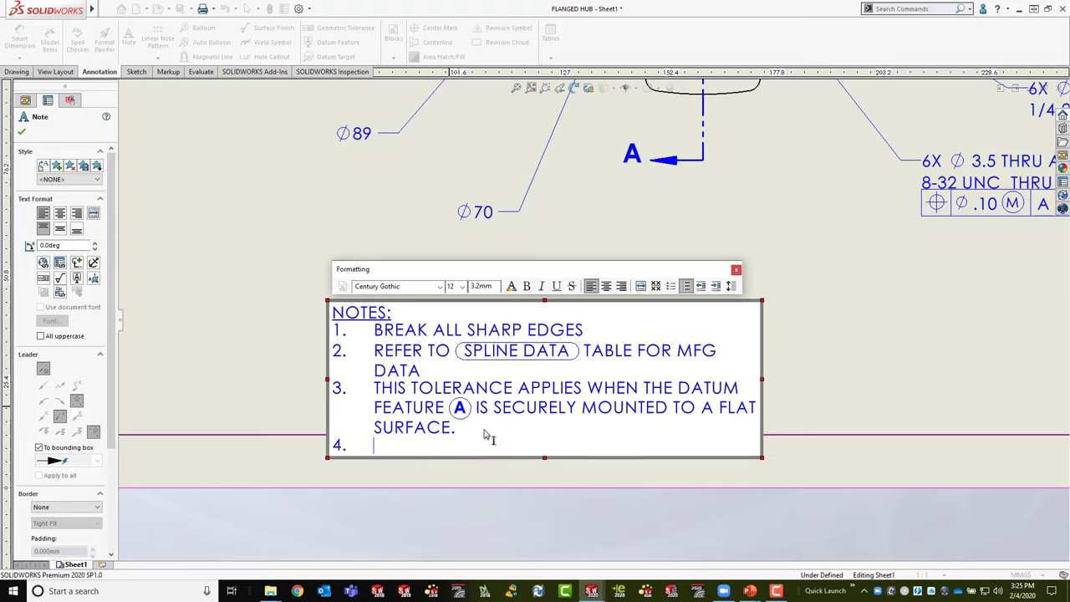
Step: Insert the Ø70 dimension and the 6X Ø3.5 THRU ALL, 8-32 UNC hole callout into note 4 and finish editing the note
{"action": "left_click", "coordinate": [483, 213]}
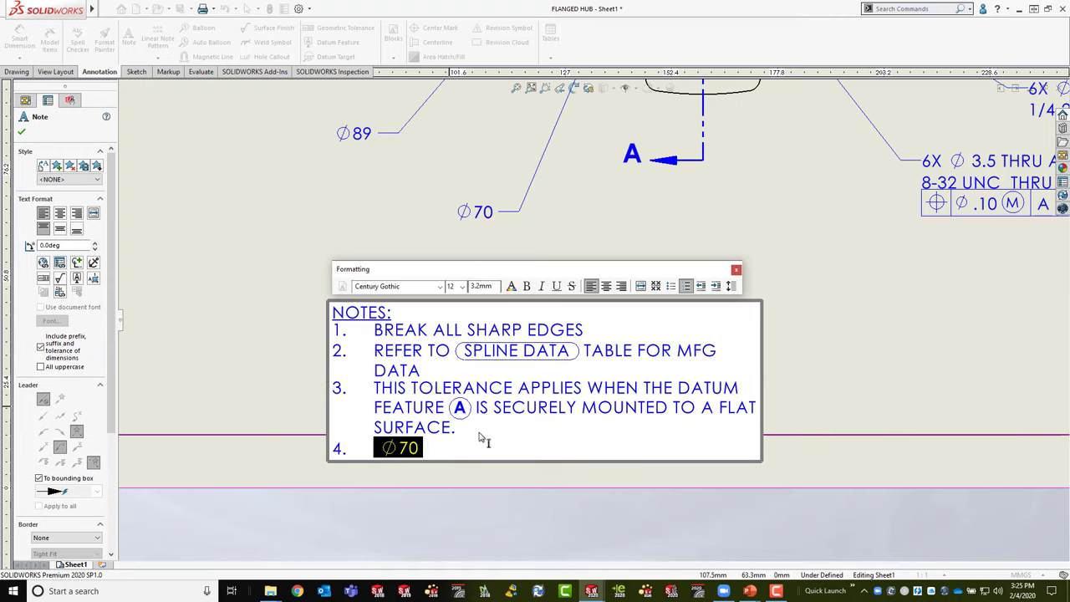
{"action": "left_click", "coordinate": [949, 176]}
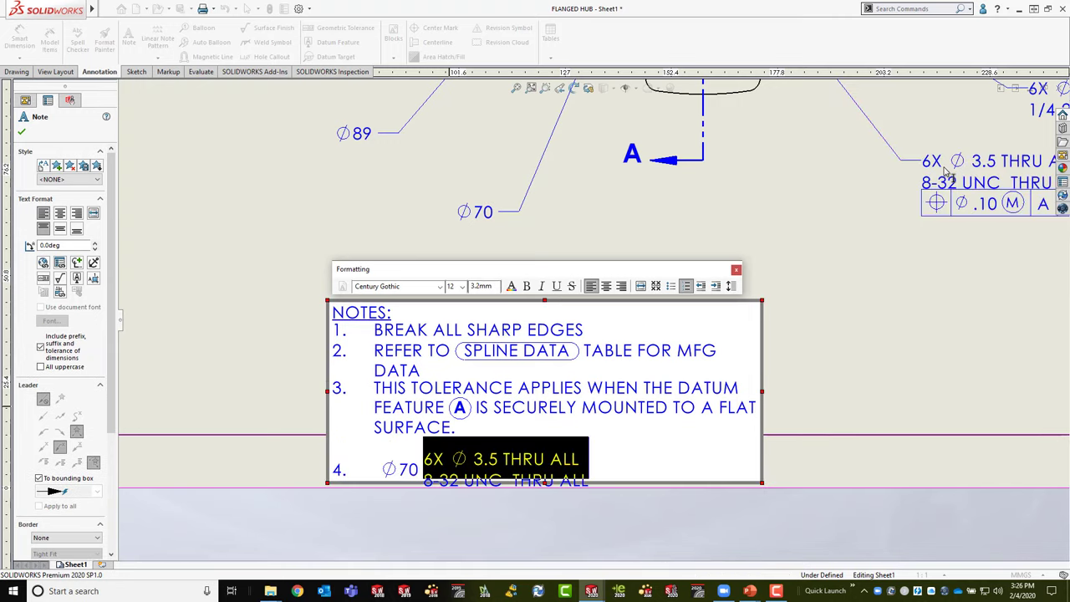
{"action": "scroll", "coordinate": [747, 308], "scroll_direction": "up", "scroll_amount": 5}
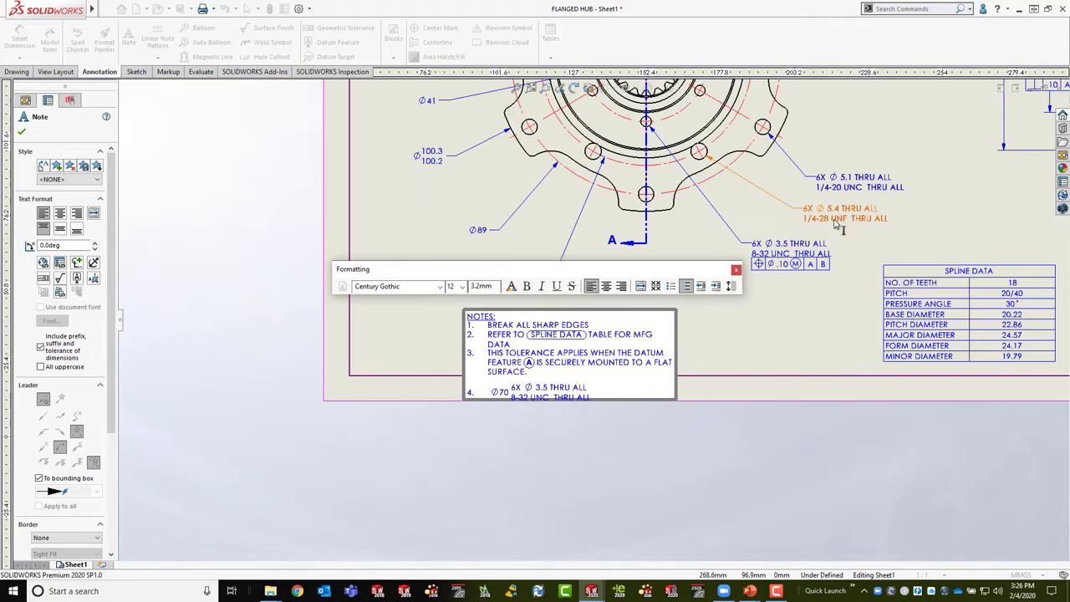
{"action": "scroll", "coordinate": [747, 308], "scroll_direction": "up", "scroll_amount": 3}
{"action": "scroll", "coordinate": [403, 458], "scroll_direction": "down", "scroll_amount": 3}
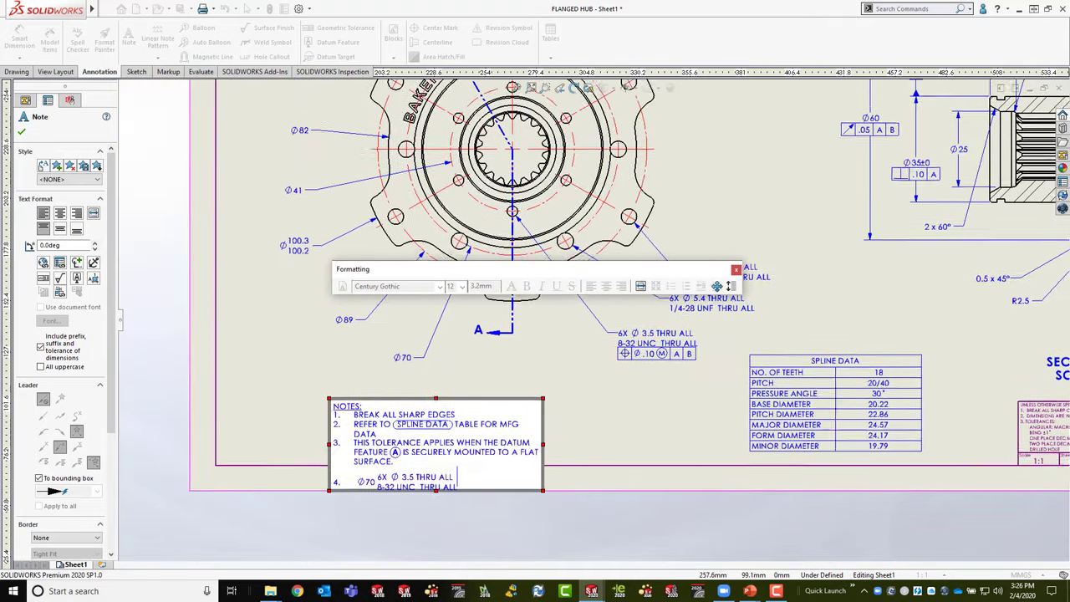
{"action": "scroll", "coordinate": [403, 458], "scroll_direction": "down", "scroll_amount": 3}
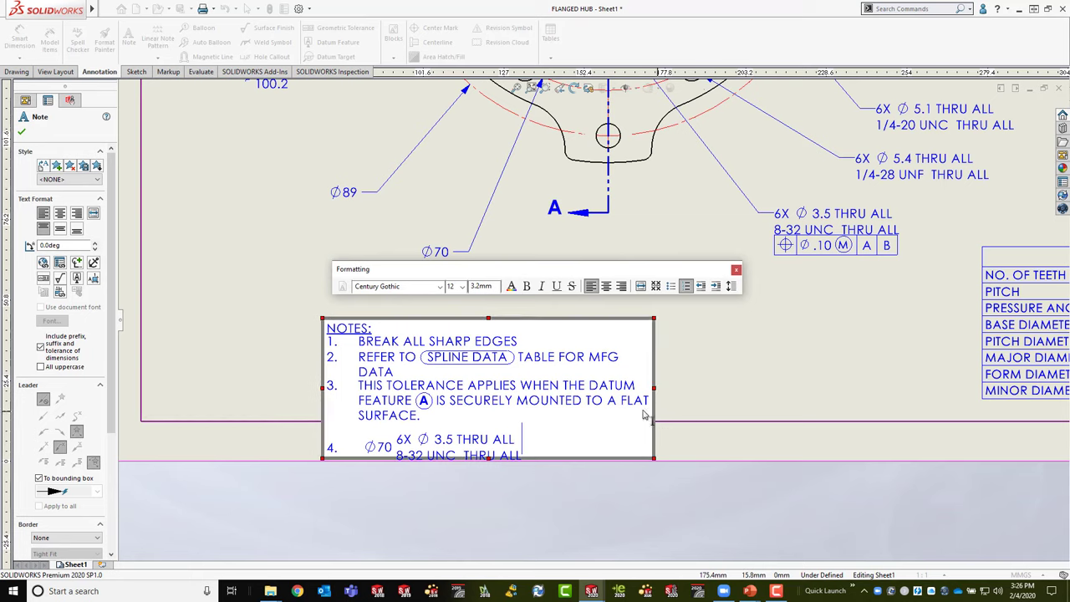
{"action": "left_click", "coordinate": [1003, 346]}
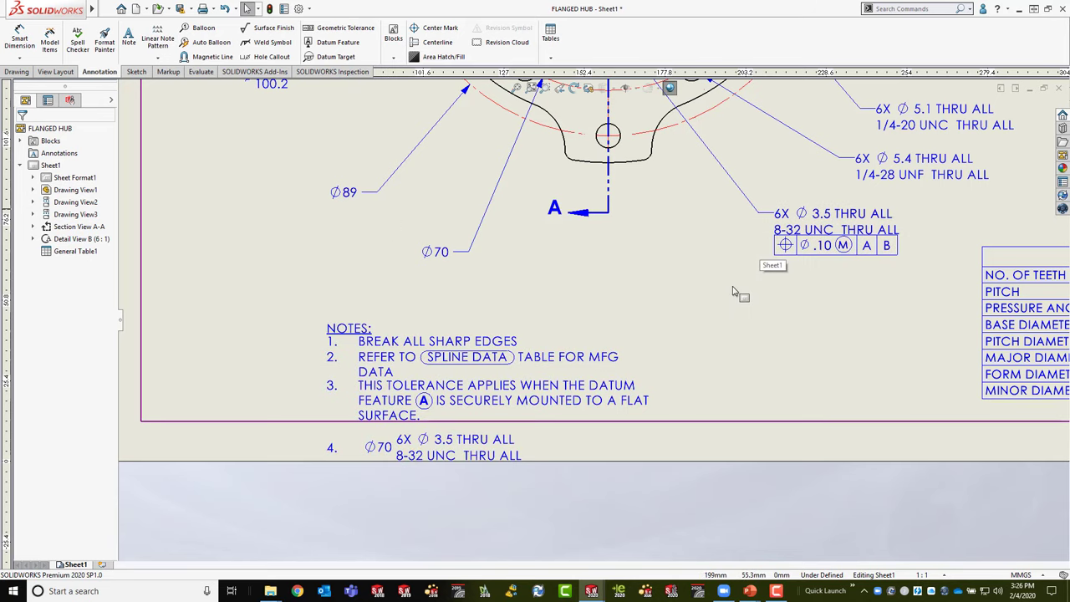
Step: Switch to the PowerPoint slide show and advance to the Changed Dimension Color (2012) slide
{"action": "key", "text": "alt+Tab"}
{"action": "key", "text": "Right"}
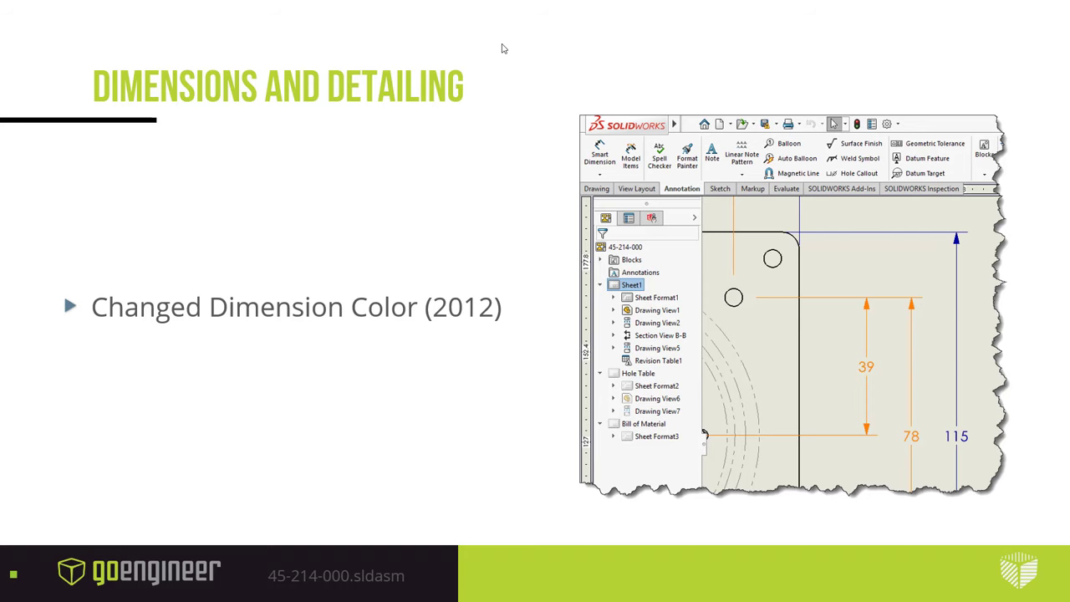
Step: Switch back to SOLIDWORKS and close all open documents without saving their changes
{"action": "key", "text": "alt+Tab"}
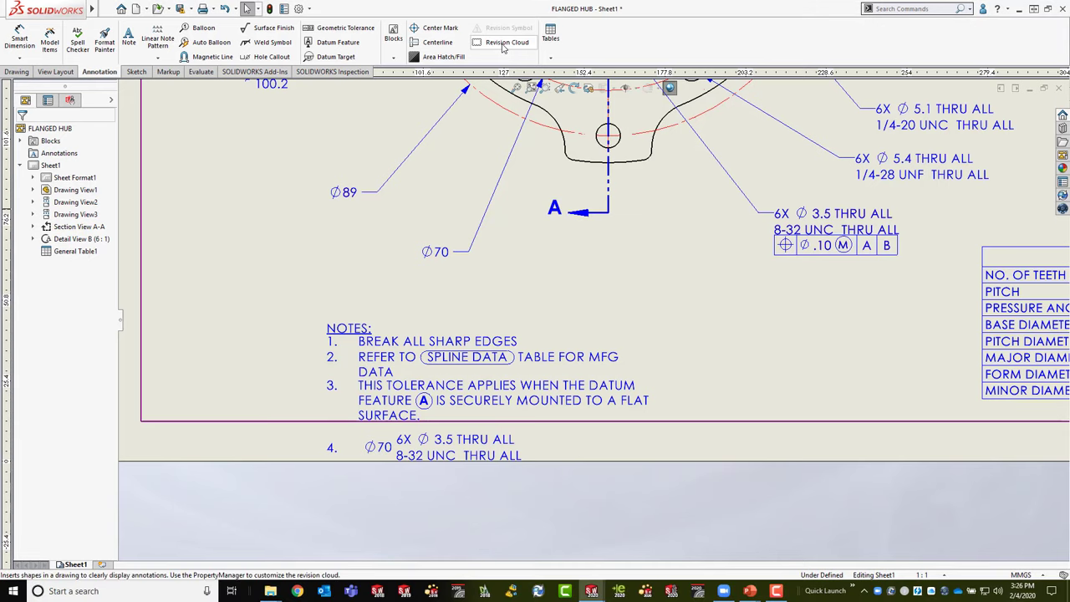
{"action": "mouse_move", "coordinate": [91, 8]}
{"action": "left_click", "coordinate": [224, 8]}
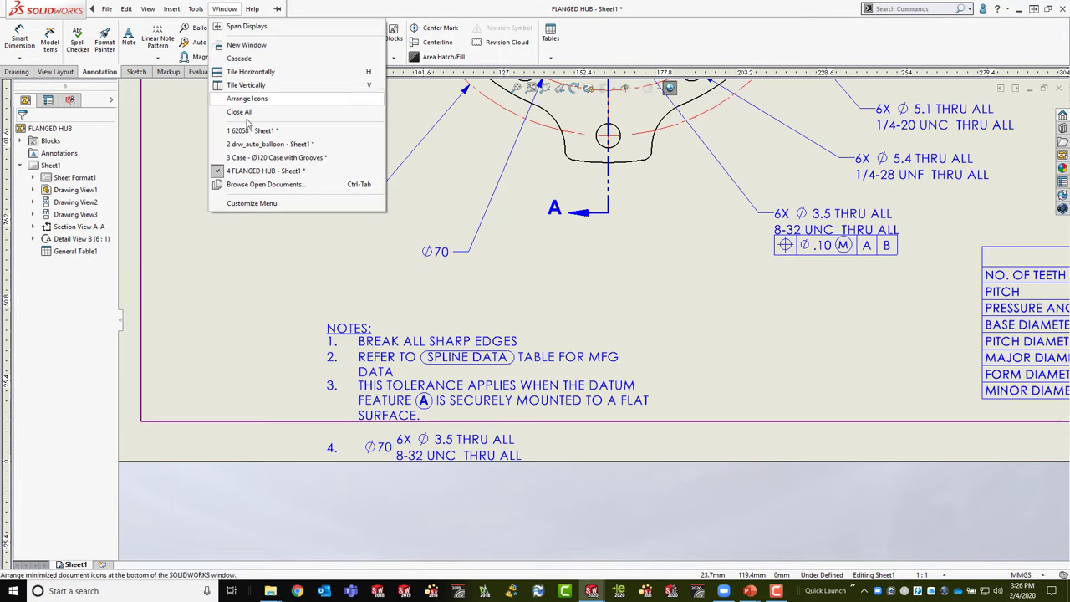
{"action": "left_click", "coordinate": [242, 112]}
{"action": "left_click", "coordinate": [230, 178]}
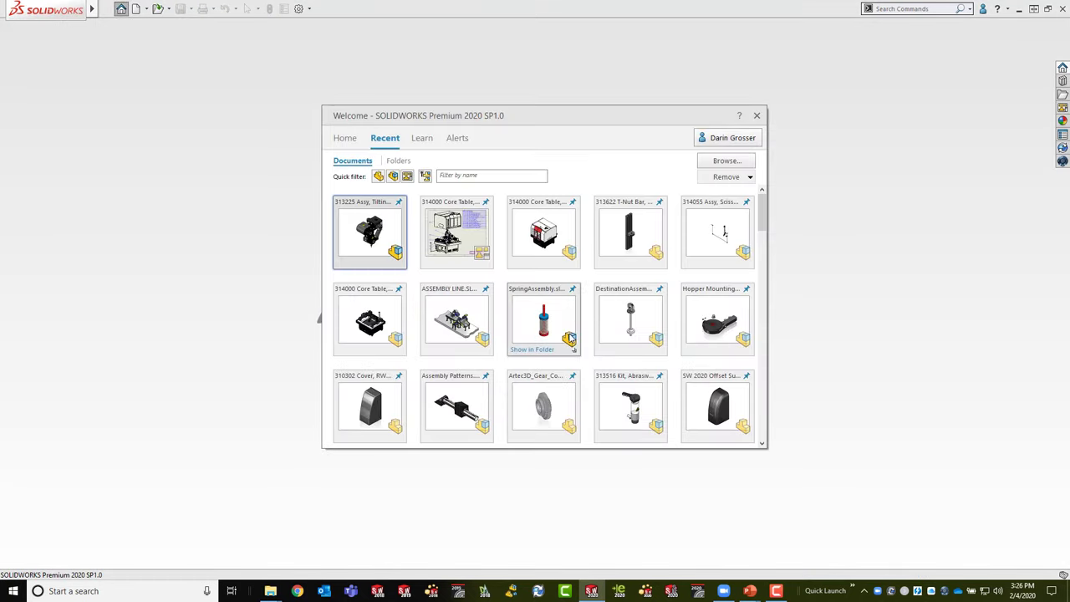
Step: Open the 45-214-000.SLDASM assembly from the recent documents
{"action": "scroll", "coordinate": [577, 330], "scroll_direction": "down", "scroll_amount": 5}
{"action": "scroll", "coordinate": [575, 332], "scroll_direction": "down", "scroll_amount": 3}
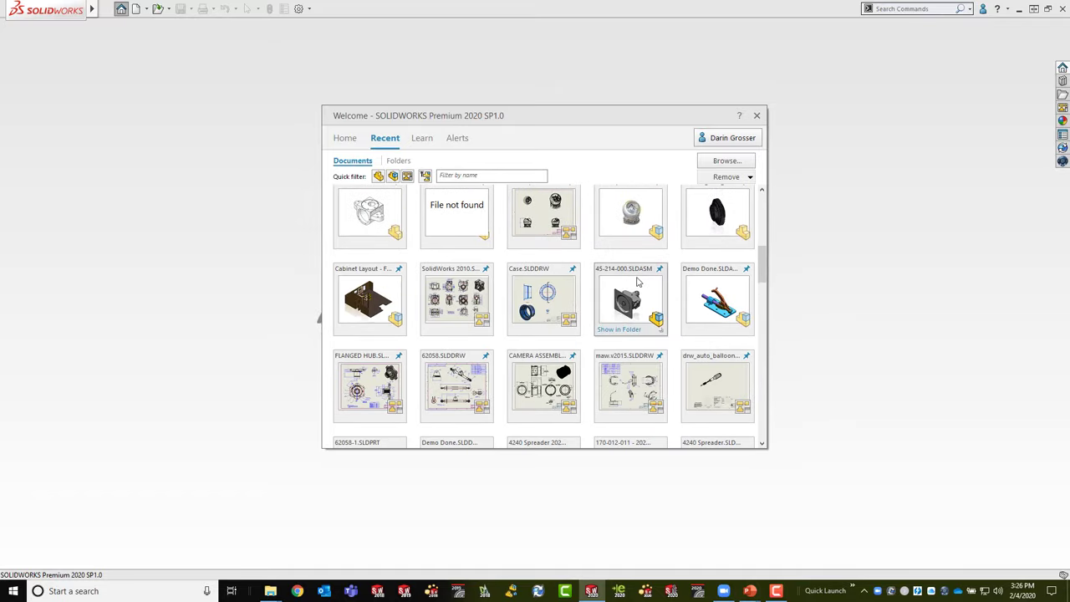
{"action": "key", "text": "Escape"}
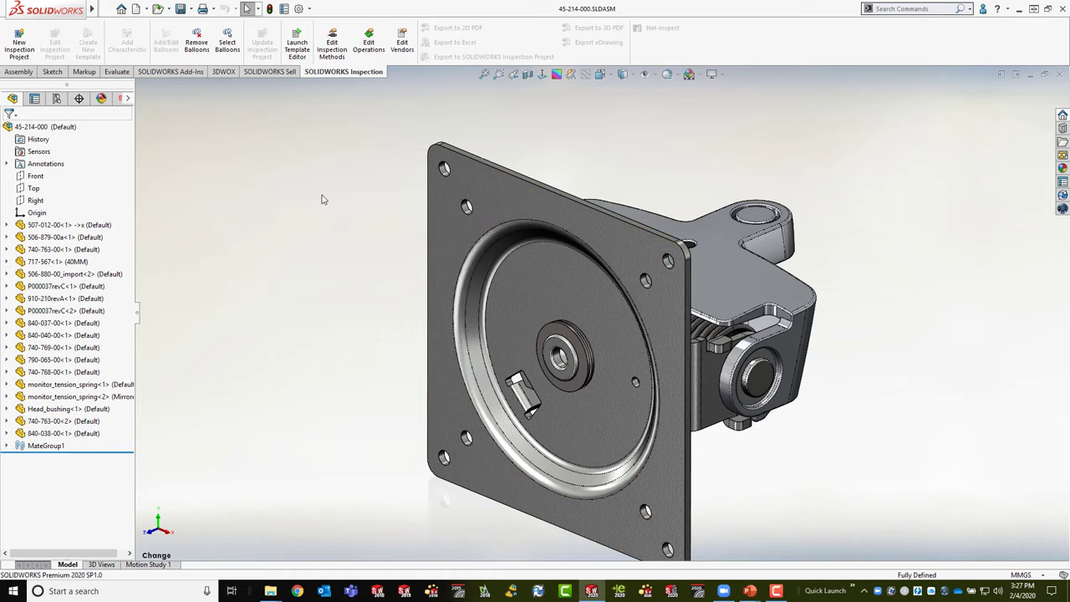
Step: Examine the system color setting for "Drawings, Changed dimensions" and the option that applies it on open
{"action": "left_click", "coordinate": [298, 9]}
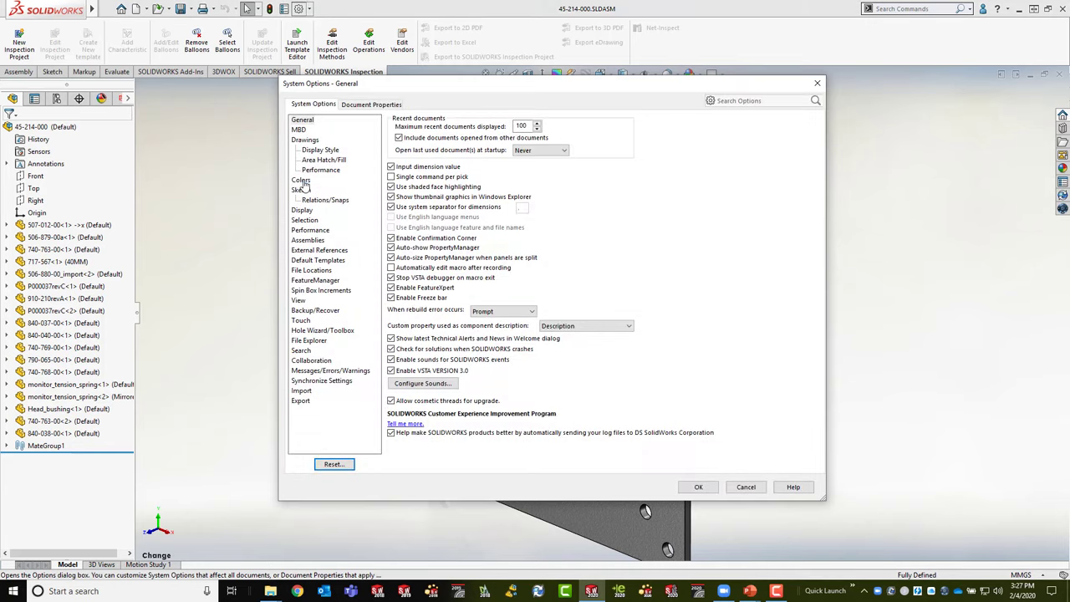
{"action": "left_click", "coordinate": [300, 181]}
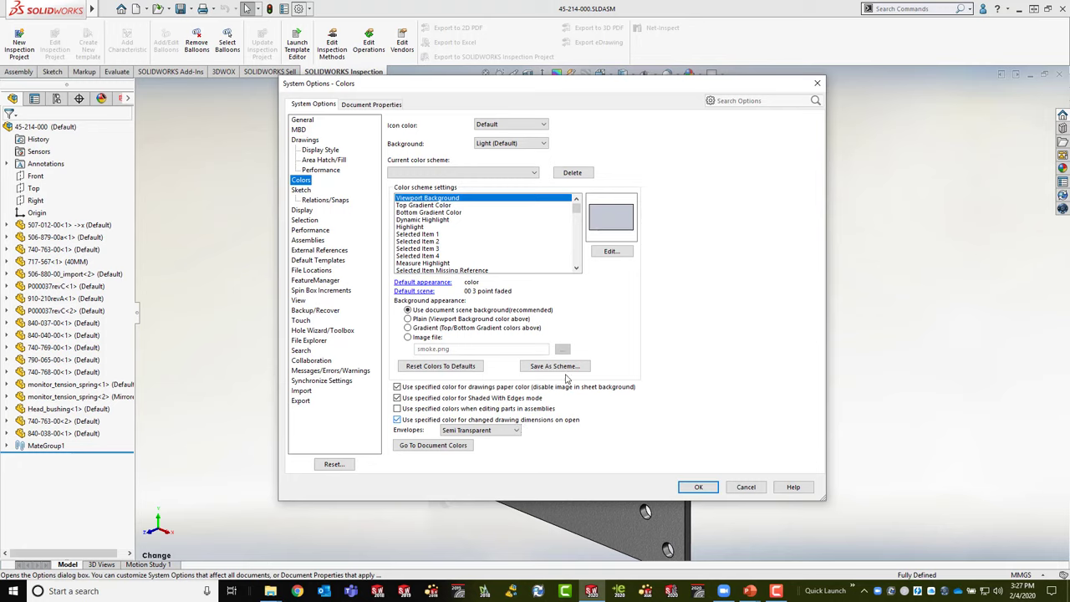
{"action": "left_click_drag", "start_coordinate": [577, 213], "coordinate": [577, 222]}
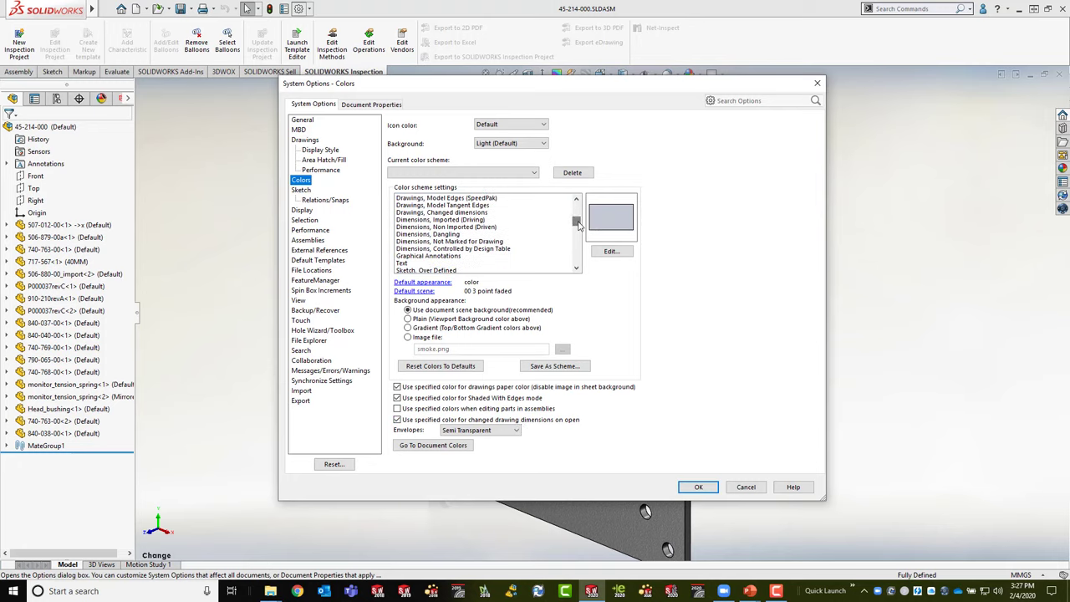
{"action": "left_click", "coordinate": [426, 212]}
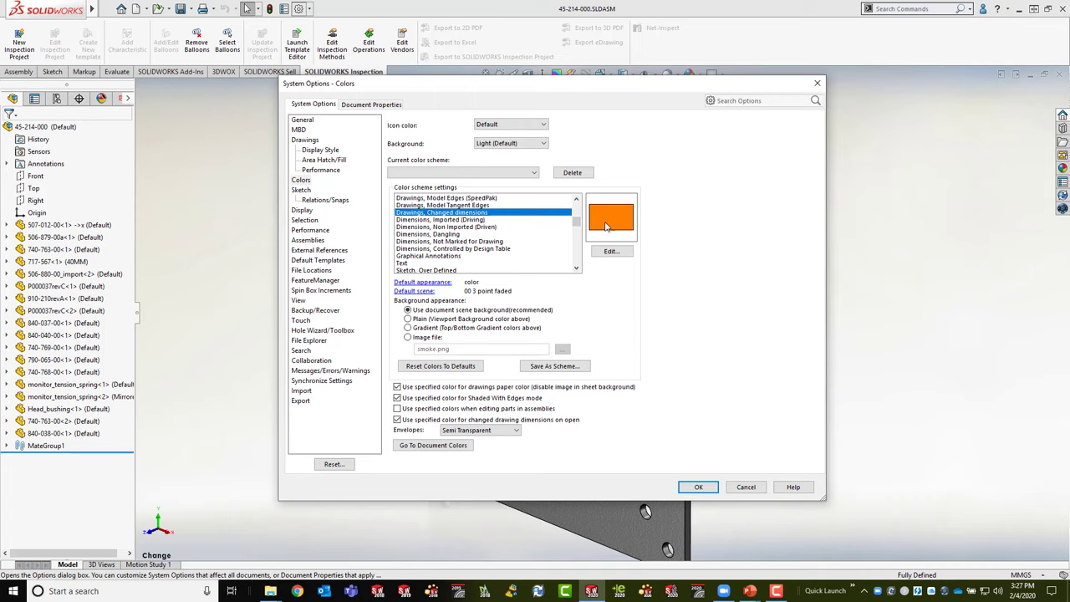
{"action": "left_click", "coordinate": [745, 488]}
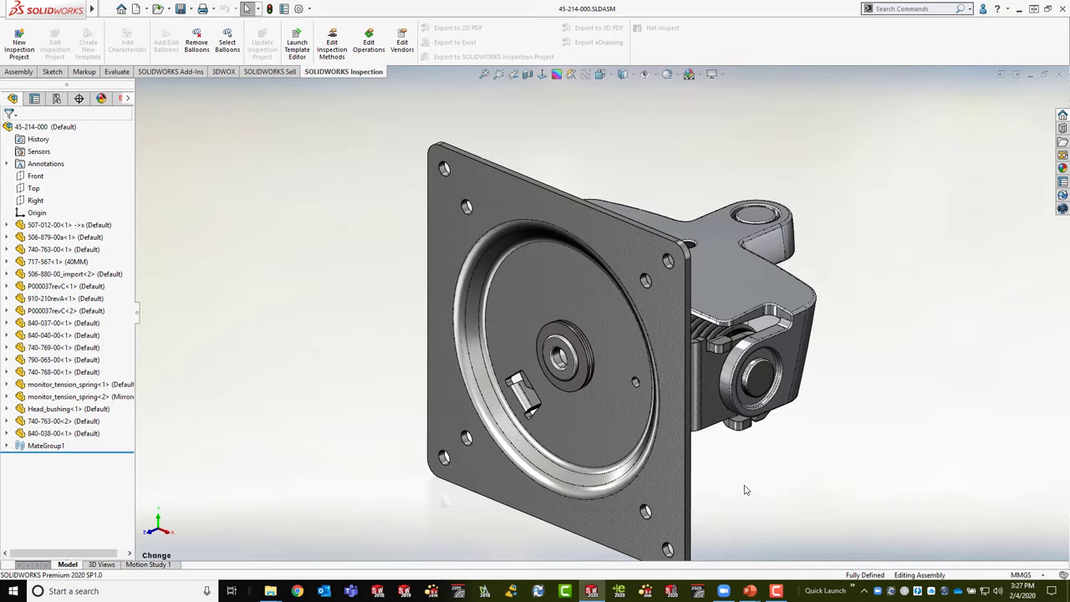
Step: Set the spacing between the inner mounting holes on the square plate to 75 mm
{"action": "left_click", "coordinate": [466, 209]}
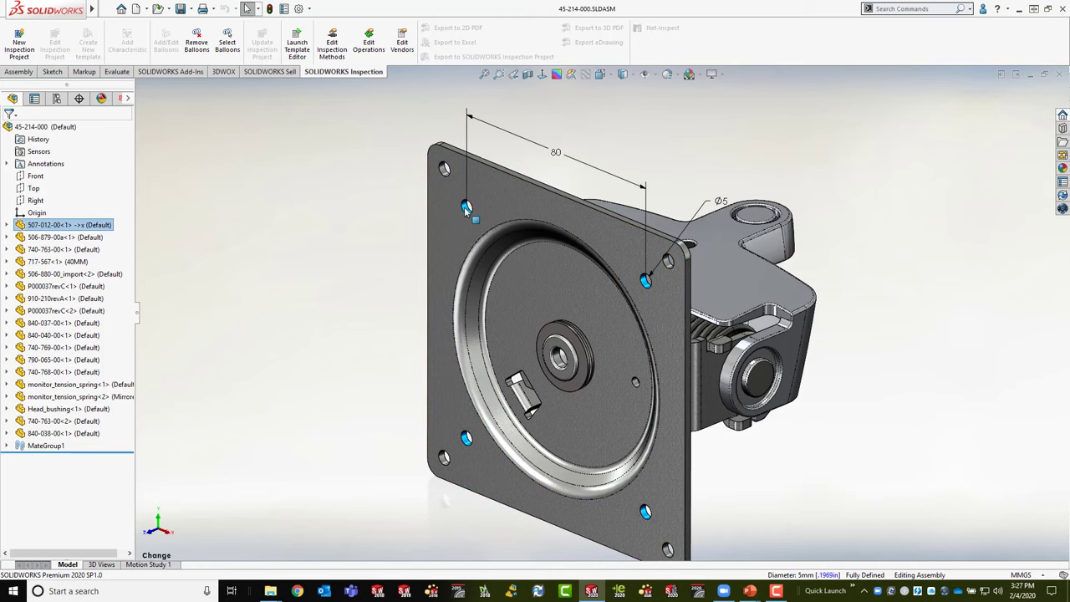
{"action": "left_click", "coordinate": [556, 152]}
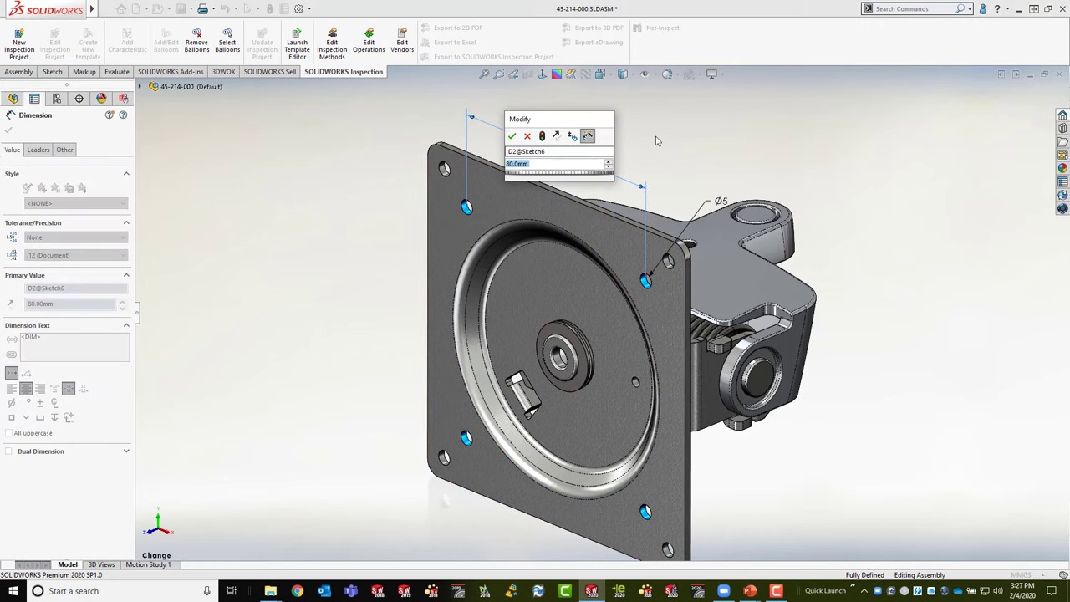
{"action": "key", "text": "Return"}
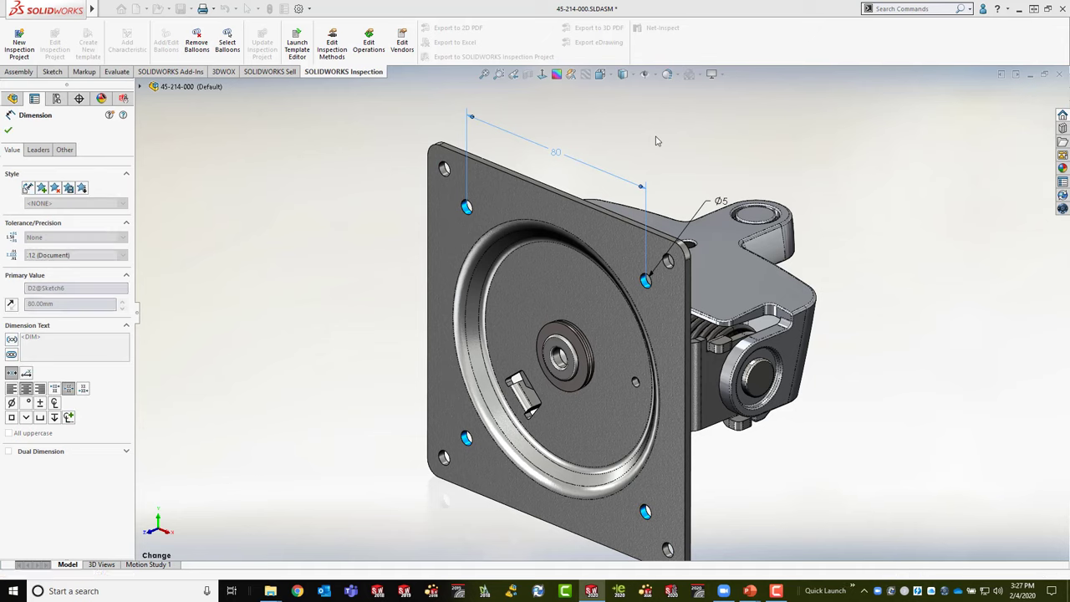
{"action": "key", "text": "Escape"}
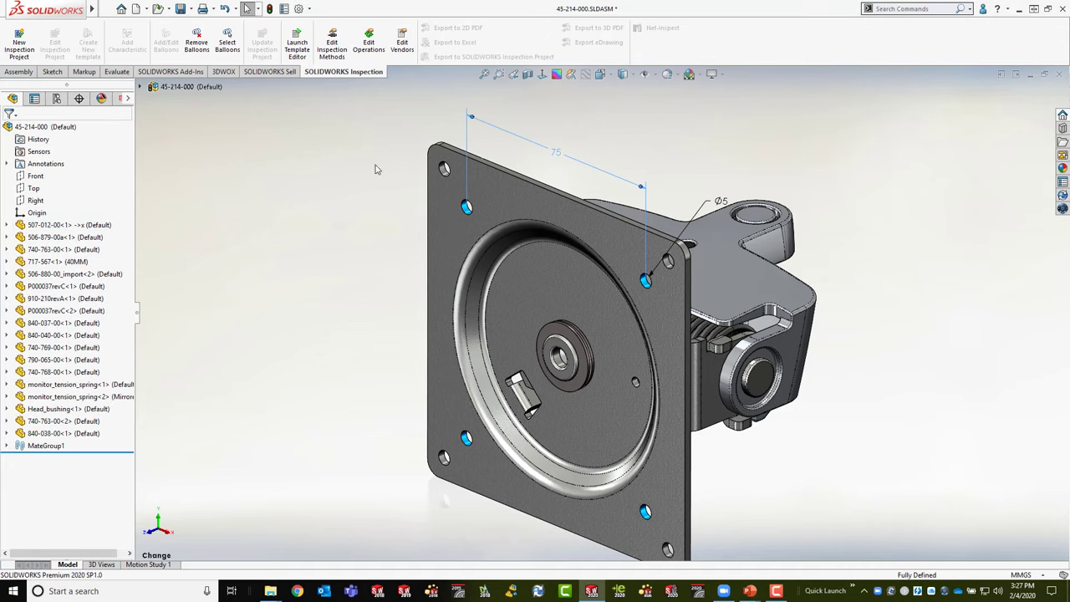
Step: Open the assembly's associated drawing and examine the highlighted changed dimensions in the square plate view
{"action": "right_click", "coordinate": [58, 126]}
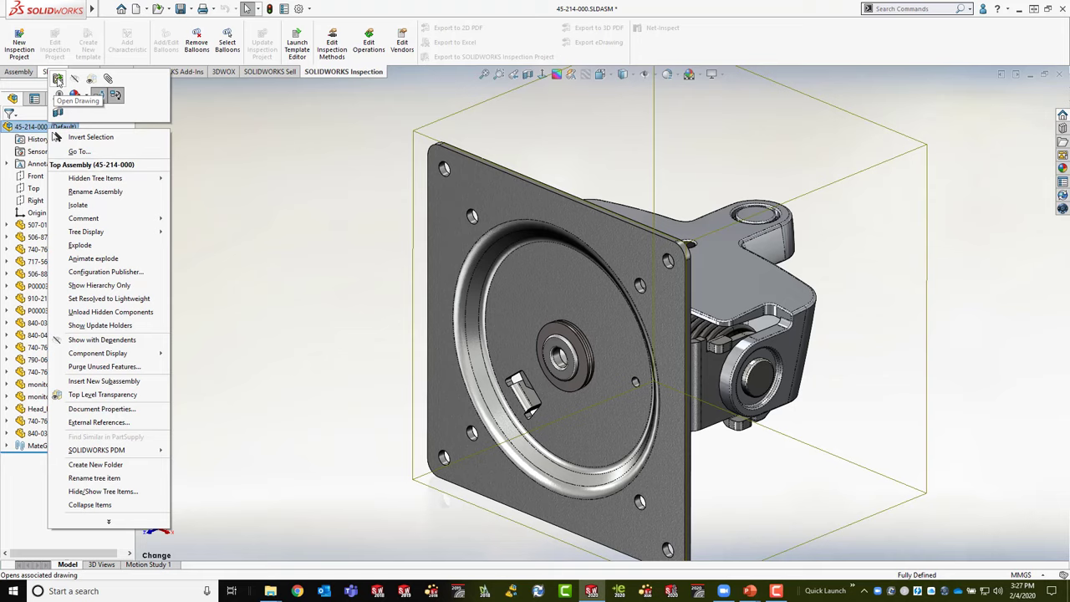
{"action": "left_click", "coordinate": [58, 79]}
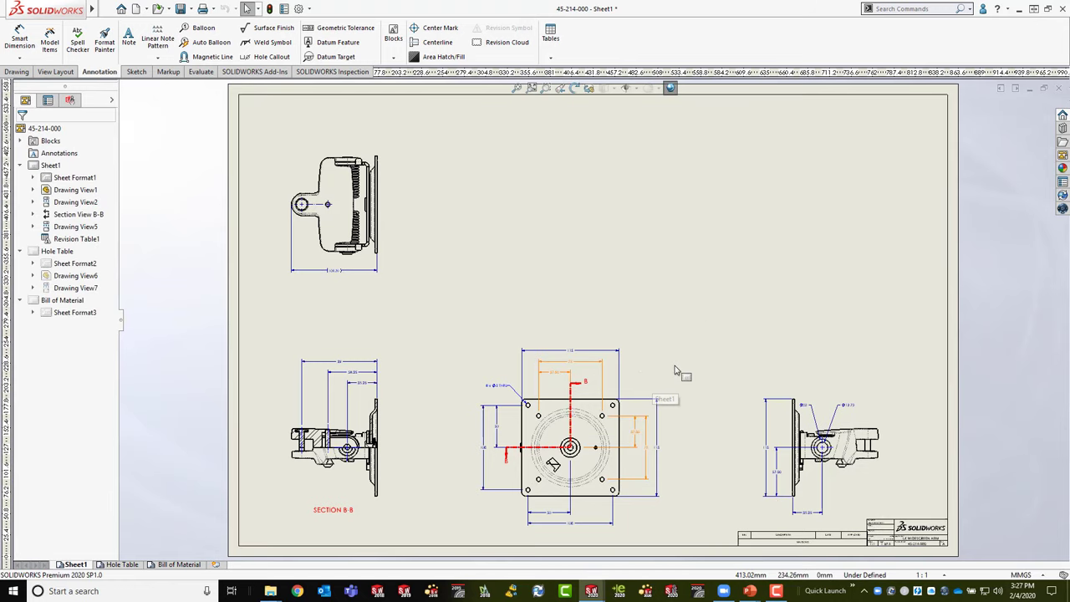
{"action": "scroll", "coordinate": [684, 409], "scroll_direction": "down", "scroll_amount": 4}
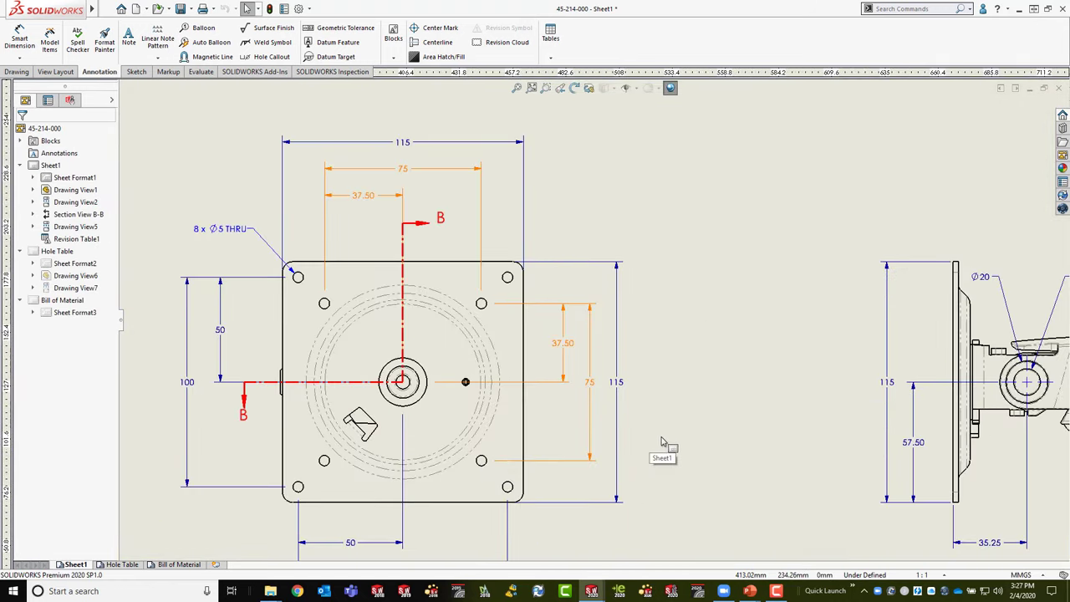
{"action": "scroll", "coordinate": [663, 412], "scroll_direction": "down", "scroll_amount": 1}
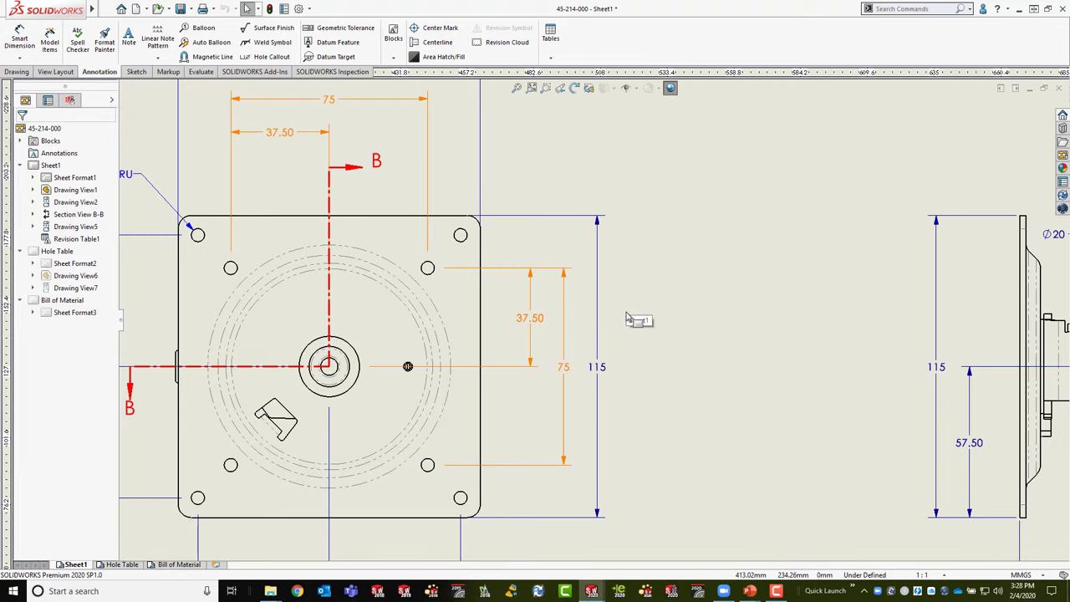
{"action": "scroll", "coordinate": [627, 316], "scroll_direction": "up", "scroll_amount": 3}
{"action": "scroll", "coordinate": [636, 313], "scroll_direction": "up", "scroll_amount": 2}
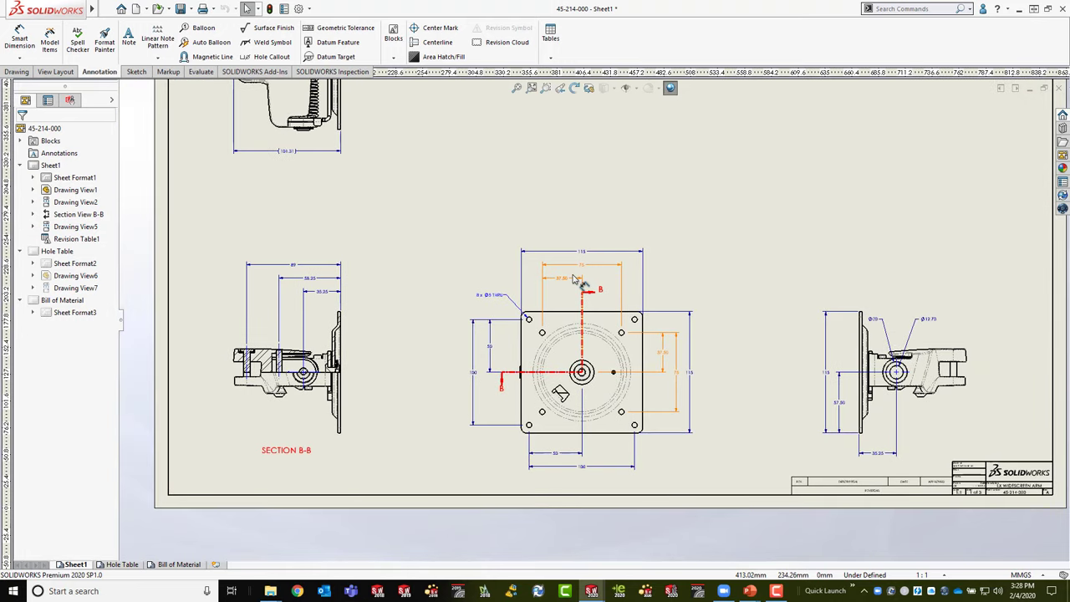
{"action": "scroll", "coordinate": [710, 256], "scroll_direction": "up", "scroll_amount": 3}
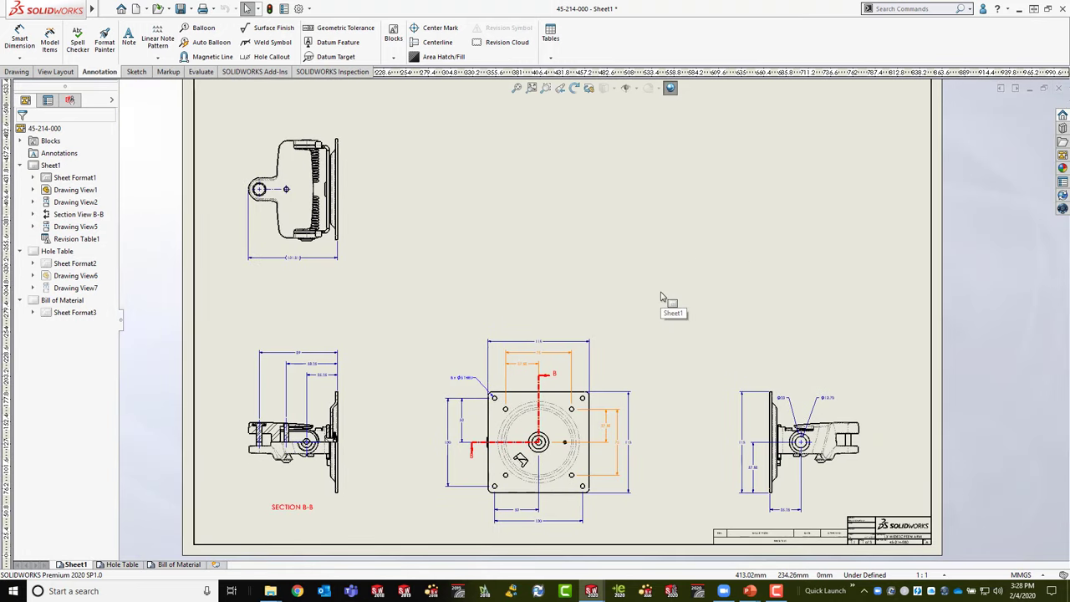
Step: Switch to the PowerPoint slide show and advance to the slide on Rotate View and 3D Drawing View
{"action": "mouse_move", "coordinate": [750, 591]}
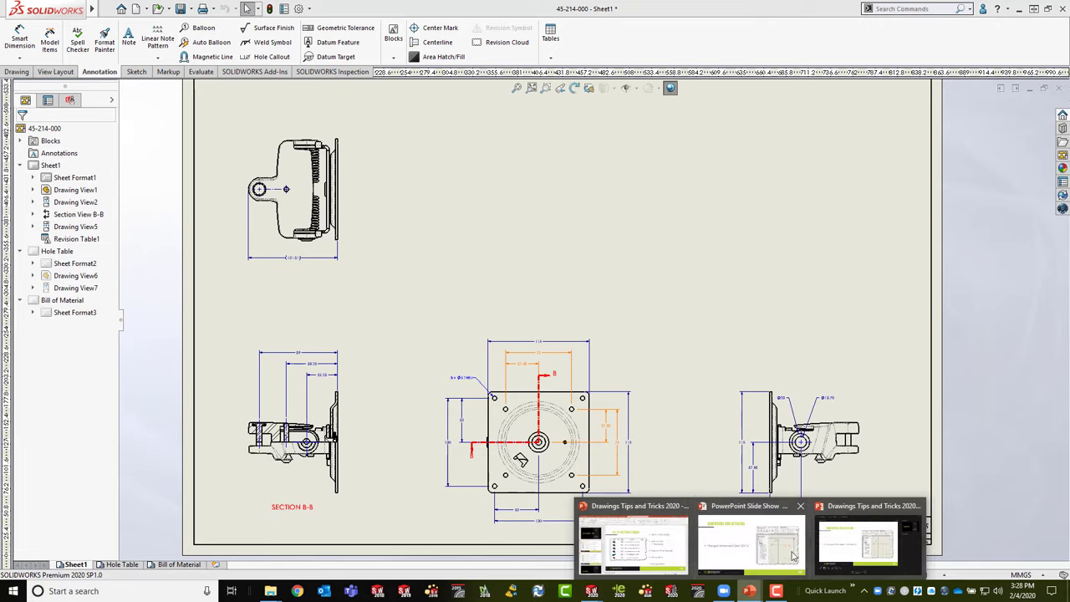
{"action": "left_click", "coordinate": [859, 532]}
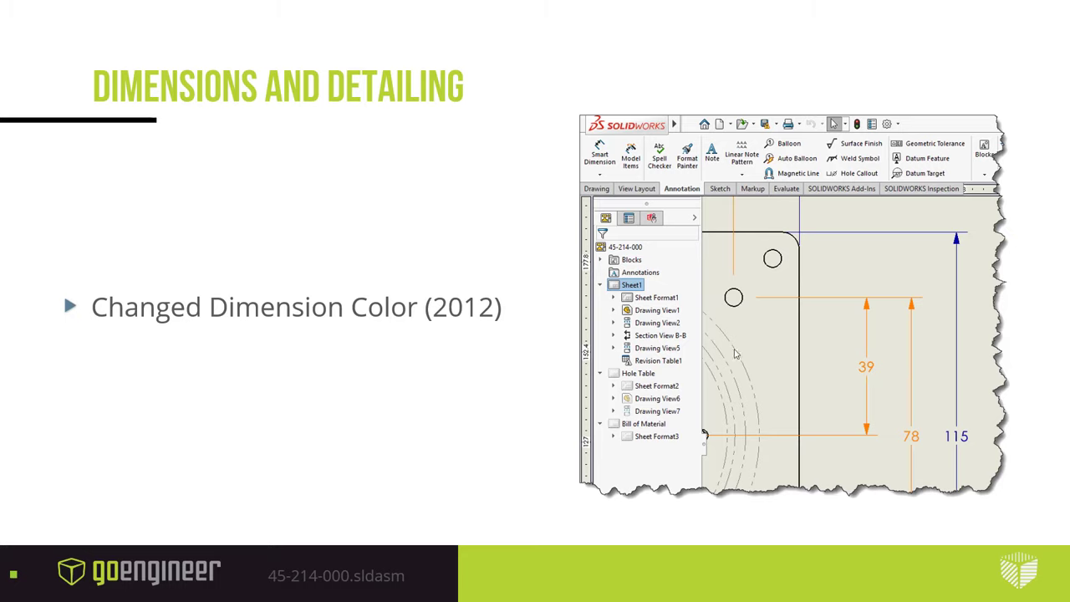
{"action": "left_click", "coordinate": [515, 164]}
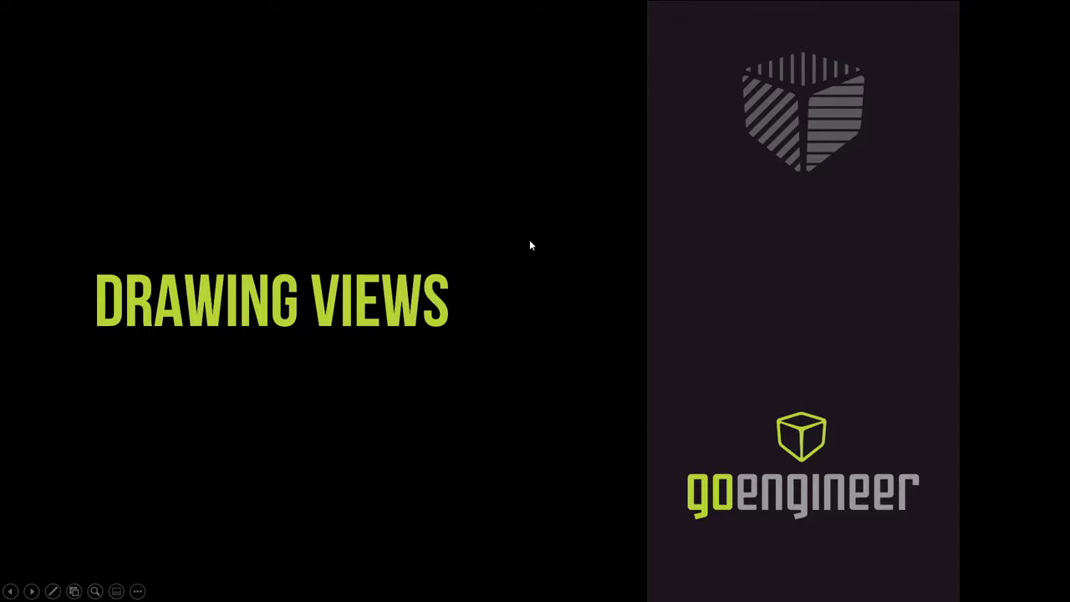
{"action": "left_click", "coordinate": [530, 242]}
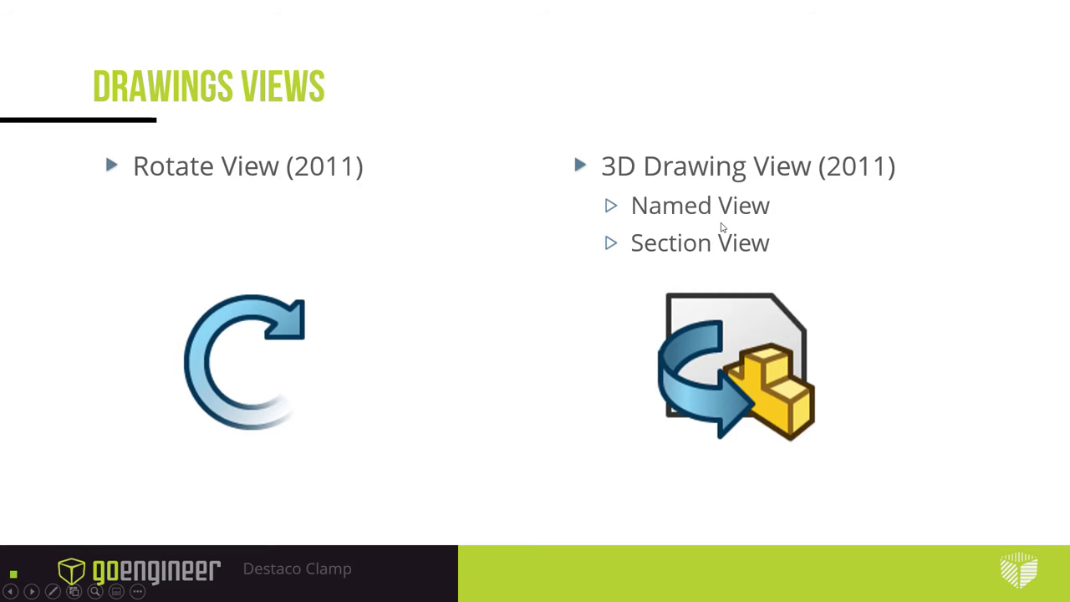
Step: Switch from the slide show to SOLIDWORKS and close all open documents
{"action": "key", "text": "alt+Tab"}
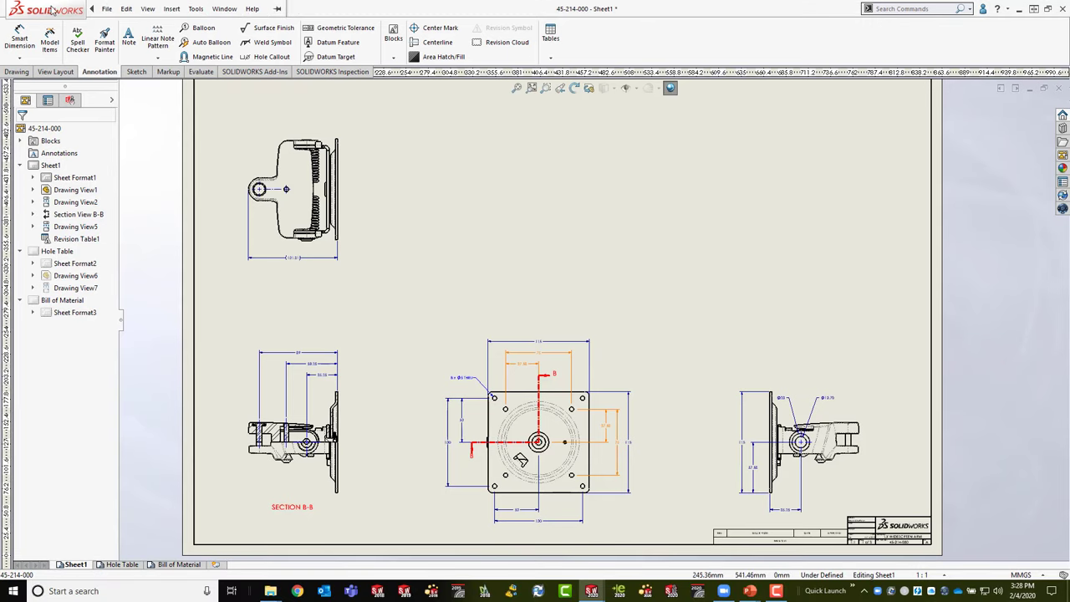
{"action": "left_click", "coordinate": [227, 9]}
{"action": "left_click", "coordinate": [239, 112]}
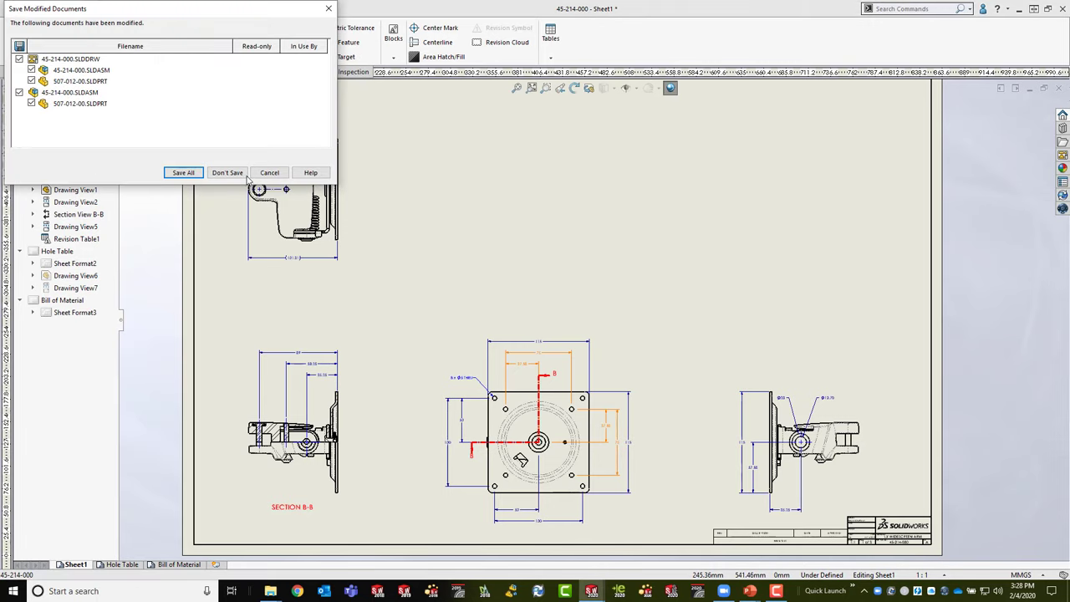
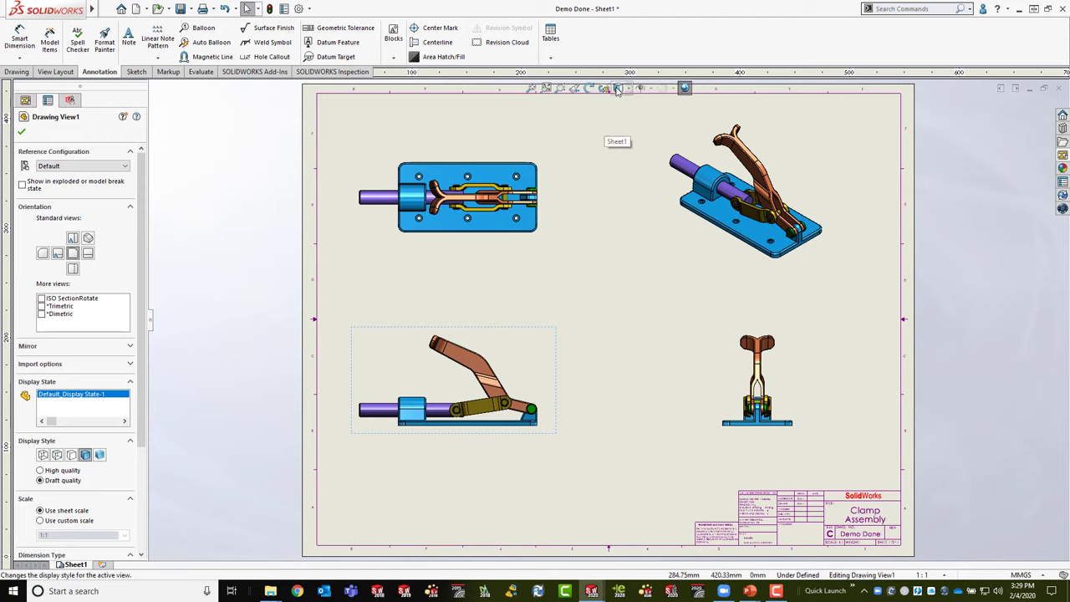
Step: Set the display style of the clamp's front view and its dependent views to Hidden Lines Removed
{"action": "left_click", "coordinate": [619, 88]}
{"action": "left_click", "coordinate": [620, 135]}
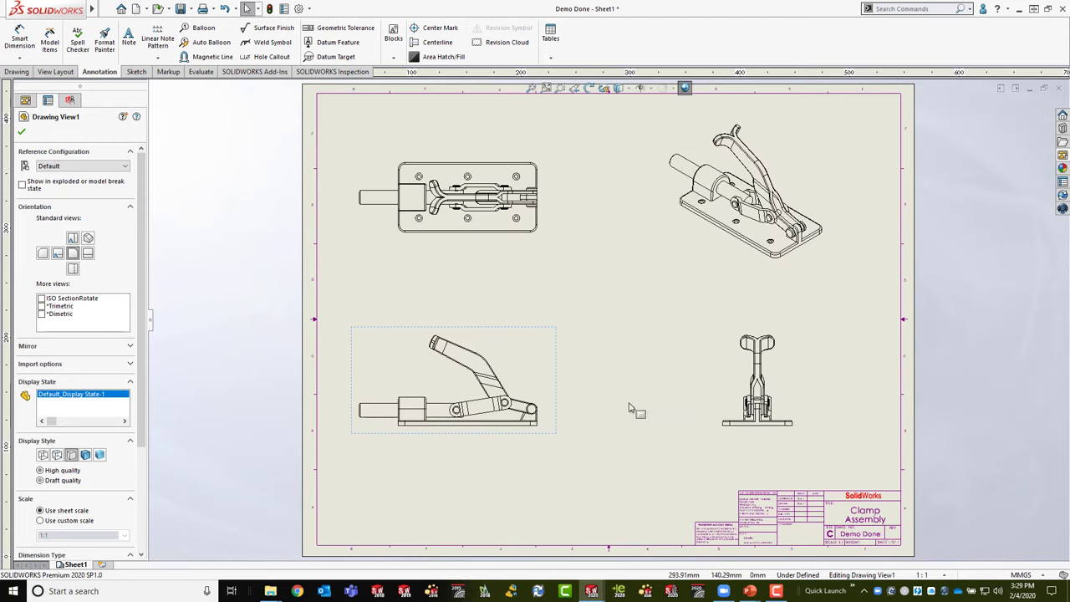
{"action": "left_click", "coordinate": [625, 172]}
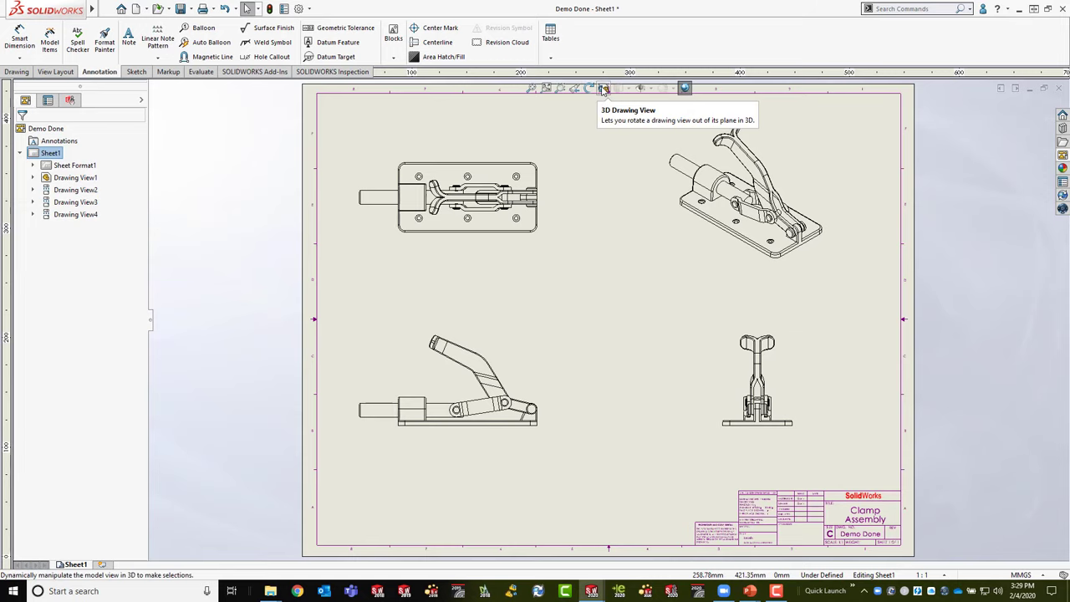
Step: Customize the heads-up view toolbar by adding the Center of Mass command from the View category
{"action": "right_click", "coordinate": [603, 90]}
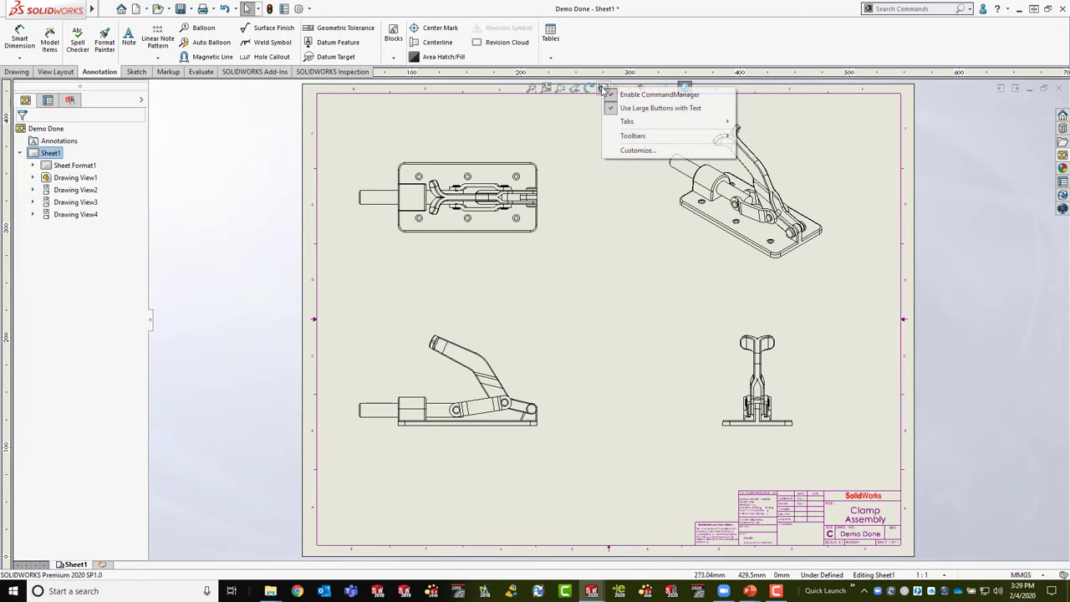
{"action": "left_click", "coordinate": [651, 150]}
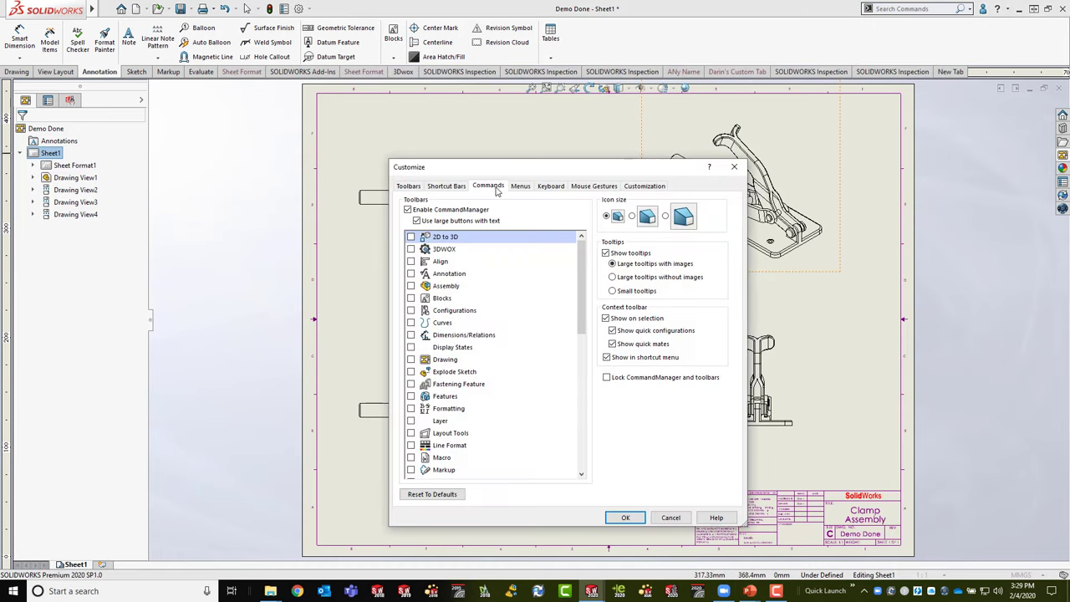
{"action": "left_click", "coordinate": [492, 186]}
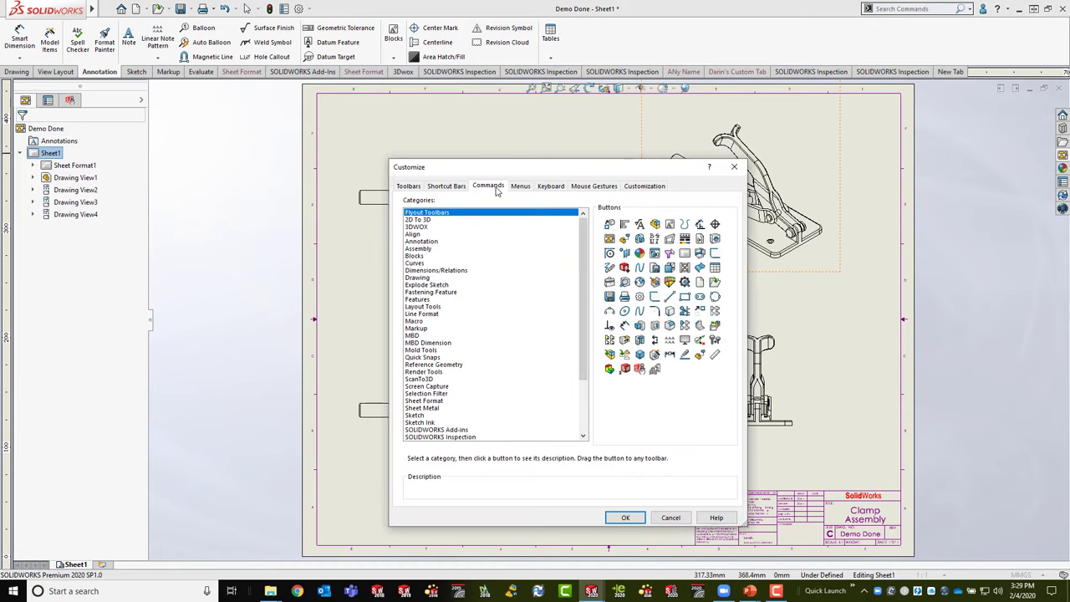
{"action": "scroll", "coordinate": [422, 415], "scroll_direction": "down", "scroll_amount": 3}
{"action": "left_click", "coordinate": [418, 429]}
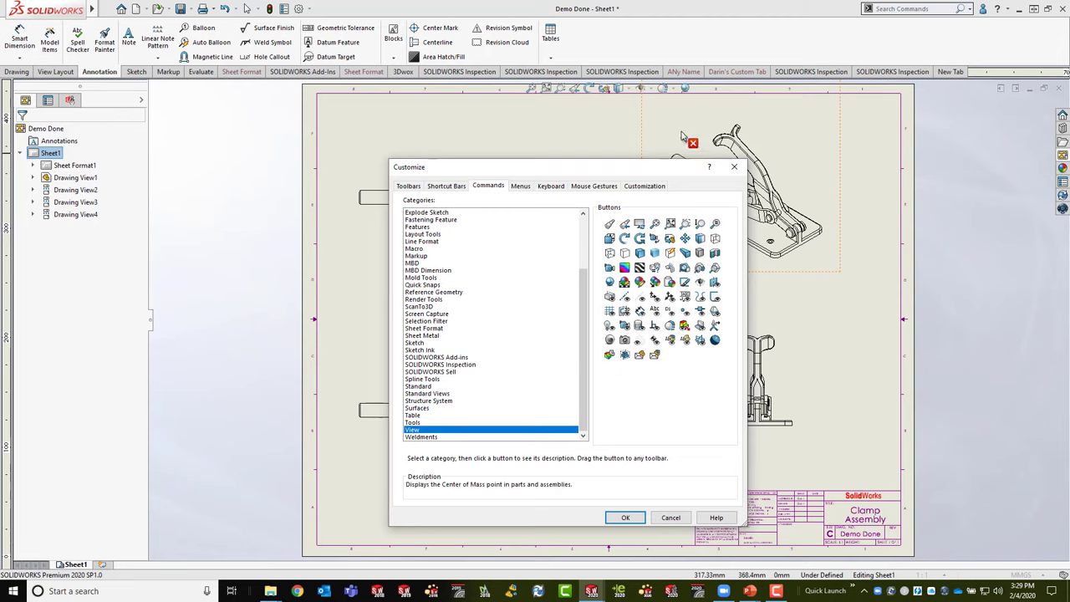
{"action": "left_click_drag", "start_coordinate": [678, 93], "coordinate": [680, 90]}
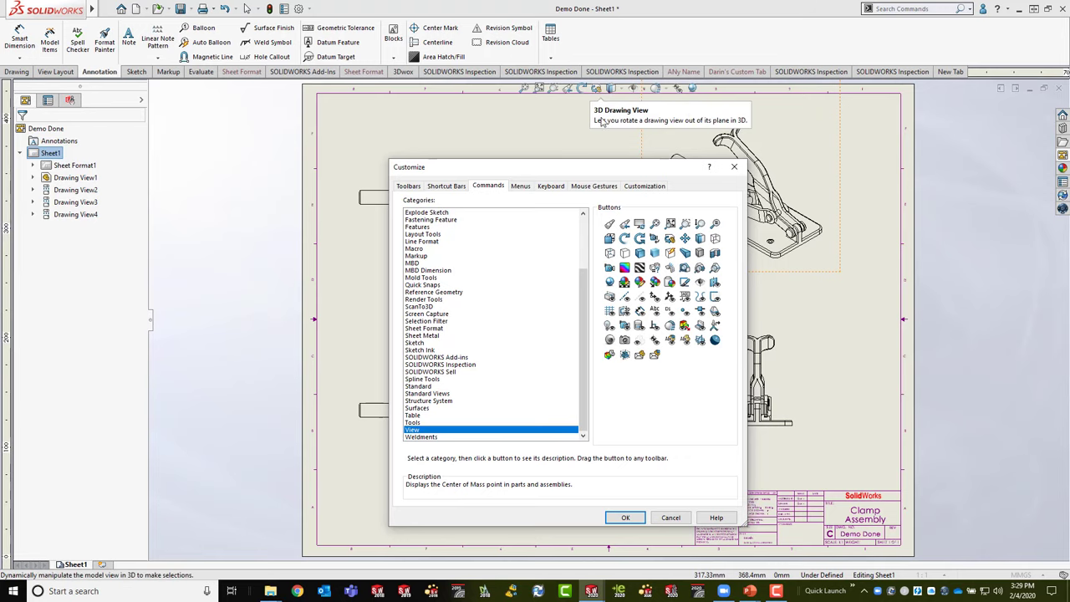
{"action": "left_click", "coordinate": [671, 518]}
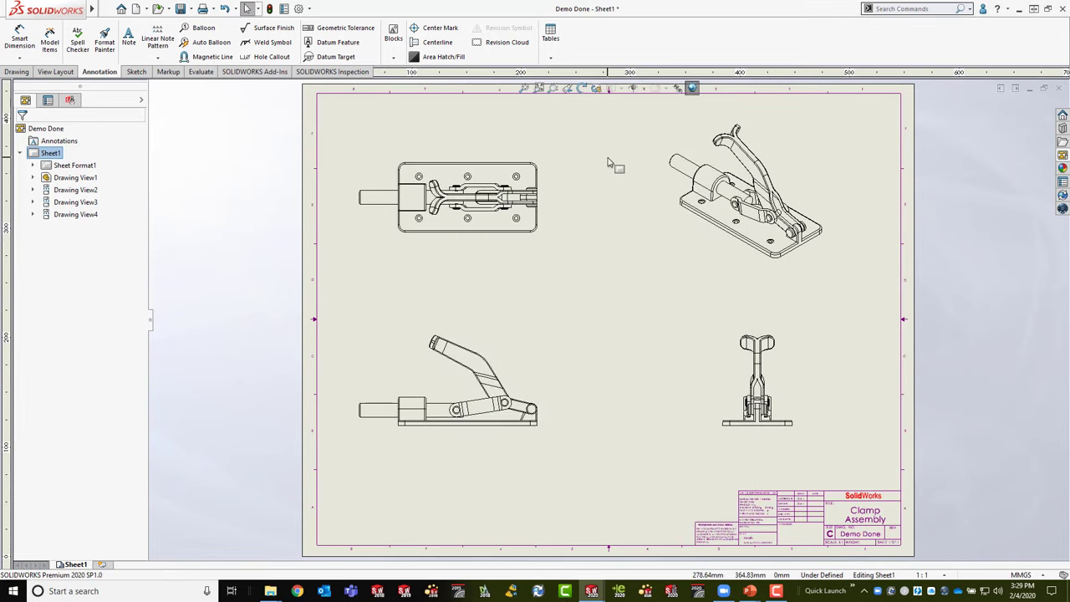
Step: Try rotating the clamp's front view to -90 degrees with dependent views updating, and return it to 0 degrees
{"action": "left_click", "coordinate": [525, 355]}
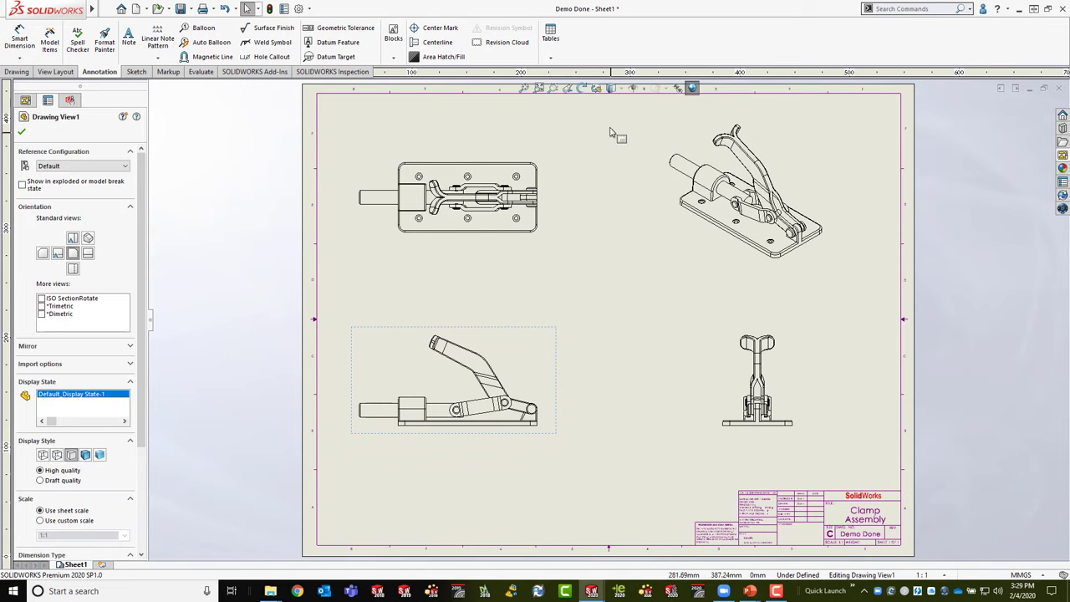
{"action": "left_click", "coordinate": [583, 92]}
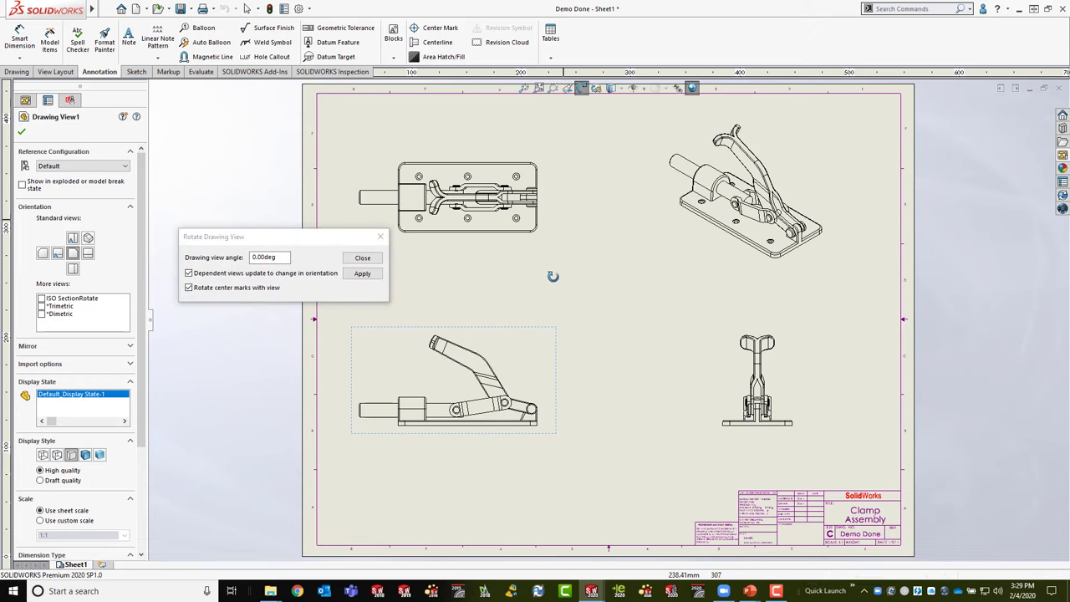
{"action": "mouse_move", "coordinate": [539, 374]}
{"action": "left_mouse_down"}
{"action": "mouse_move", "coordinate": [546, 395]}
{"action": "mouse_move", "coordinate": [531, 433]}
{"action": "mouse_move", "coordinate": [481, 464]}
{"action": "mouse_move", "coordinate": [429, 470]}
{"action": "mouse_move", "coordinate": [423, 460]}
{"action": "mouse_move", "coordinate": [456, 470]}
{"action": "left_mouse_up"}
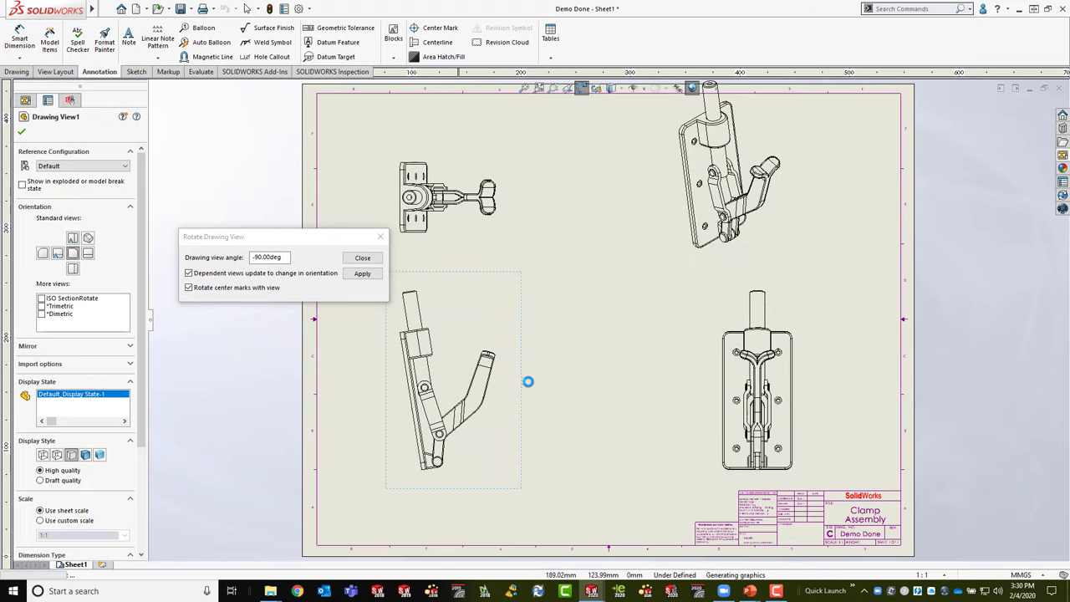
{"action": "left_click_drag", "start_coordinate": [540, 358], "coordinate": [540, 380]}
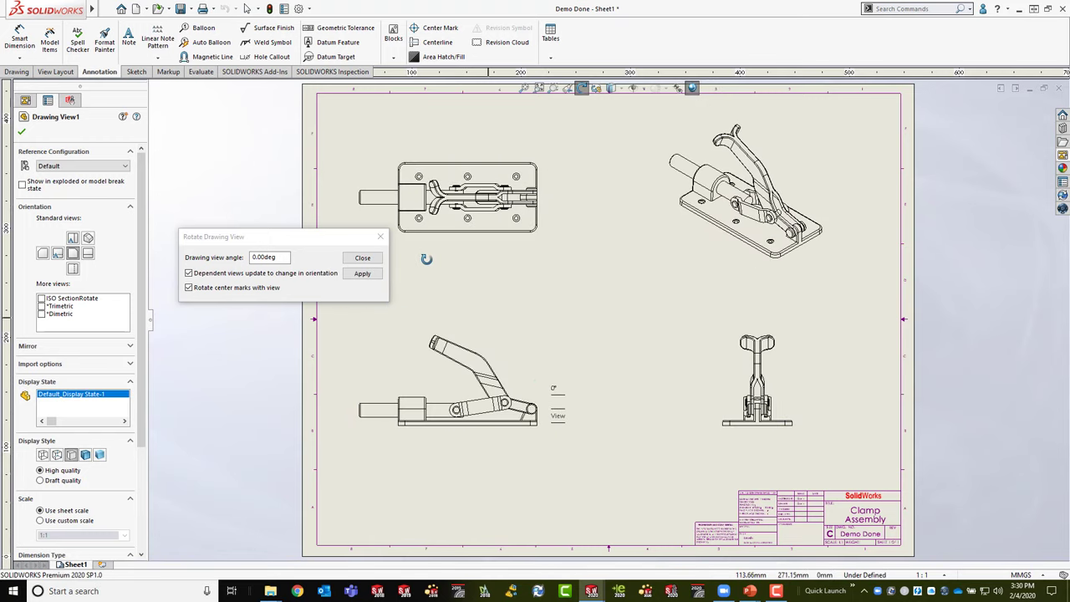
{"action": "left_click", "coordinate": [371, 260]}
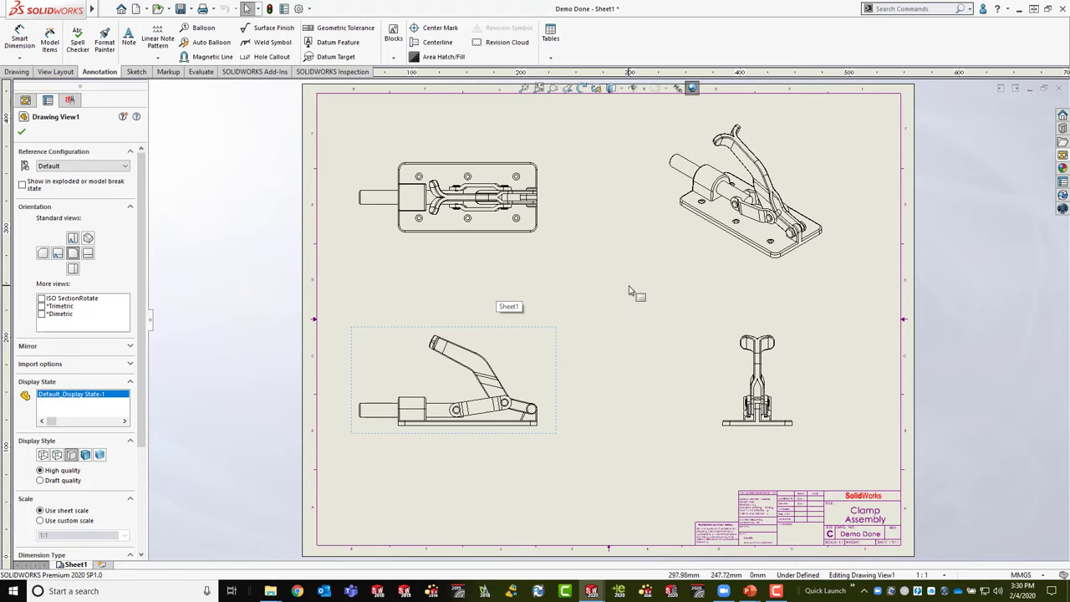
Step: Set the display style of the projected isometric clamp view to Shaded With Edges
{"action": "left_click", "coordinate": [704, 250]}
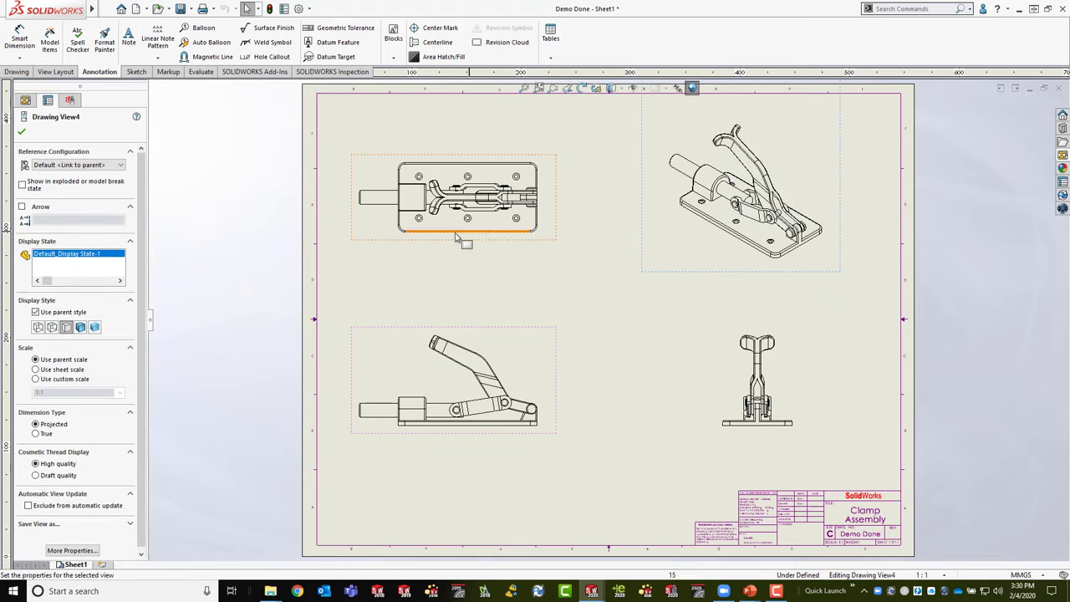
{"action": "left_click", "coordinate": [563, 327]}
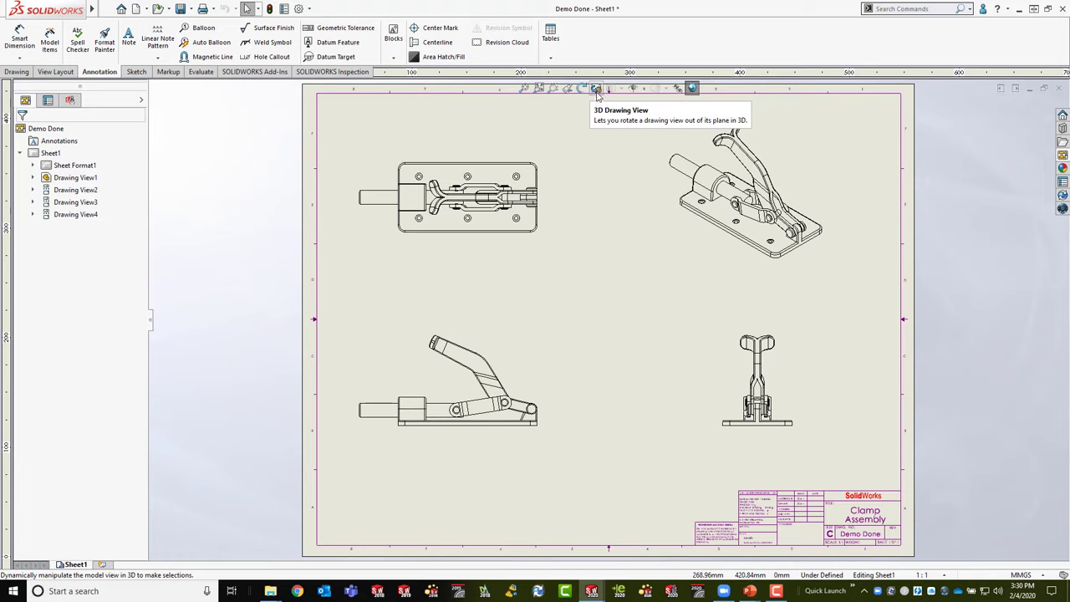
{"action": "left_click", "coordinate": [705, 244]}
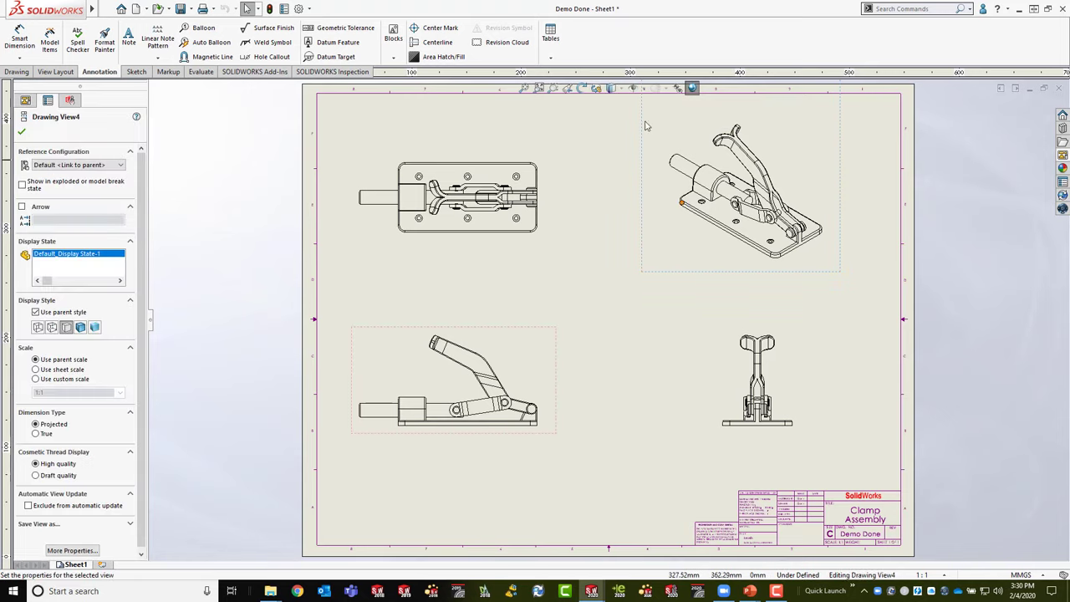
{"action": "left_click", "coordinate": [612, 88]}
{"action": "left_click", "coordinate": [620, 149]}
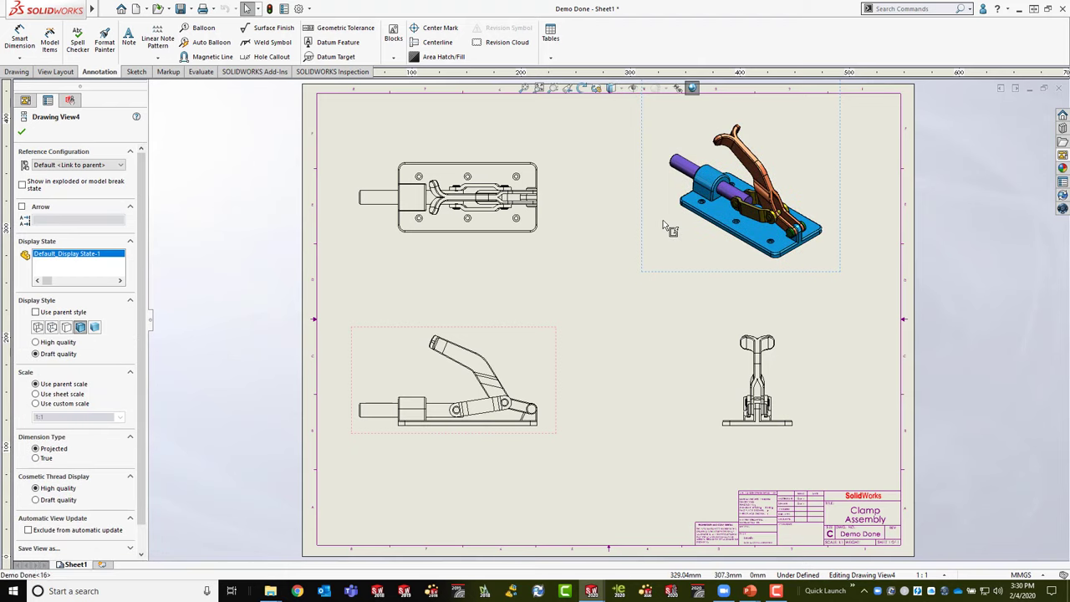
Step: Try reorienting the projected isometric view out of its plane with 3D Drawing View, and cancel the rotation
{"action": "left_click", "coordinate": [596, 89]}
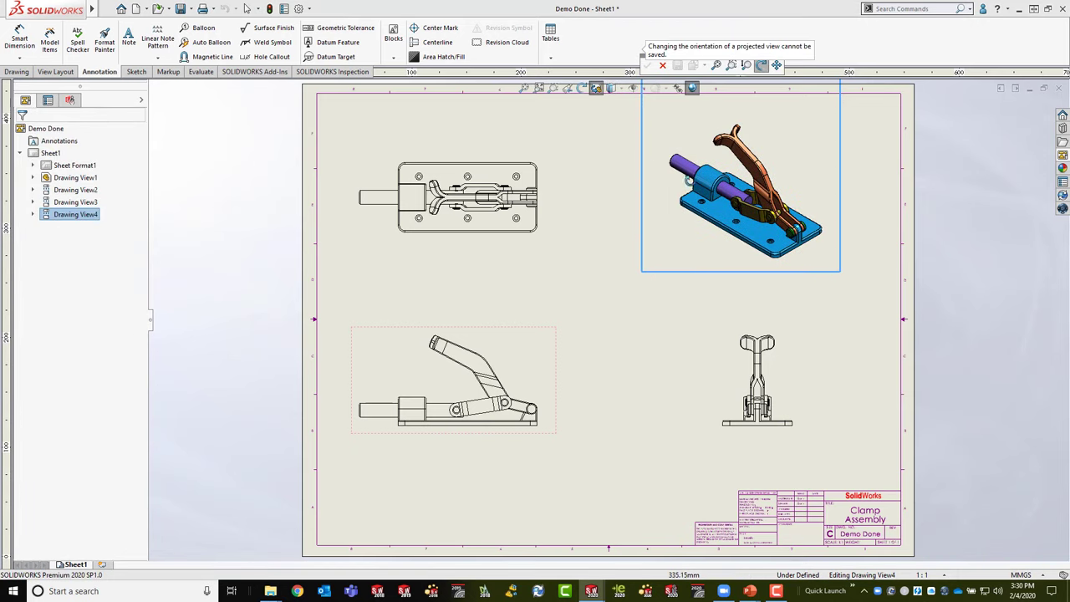
{"action": "mouse_move", "coordinate": [680, 227]}
{"action": "left_mouse_down"}
{"action": "mouse_move", "coordinate": [717, 227]}
{"action": "mouse_move", "coordinate": [677, 230]}
{"action": "left_mouse_up"}
{"action": "mouse_move", "coordinate": [749, 219]}
{"action": "left_mouse_down"}
{"action": "mouse_move", "coordinate": [679, 220]}
{"action": "mouse_move", "coordinate": [687, 173]}
{"action": "mouse_move", "coordinate": [626, 237]}
{"action": "mouse_move", "coordinate": [685, 257]}
{"action": "mouse_move", "coordinate": [719, 225]}
{"action": "mouse_move", "coordinate": [647, 217]}
{"action": "mouse_move", "coordinate": [668, 96]}
{"action": "left_mouse_up"}
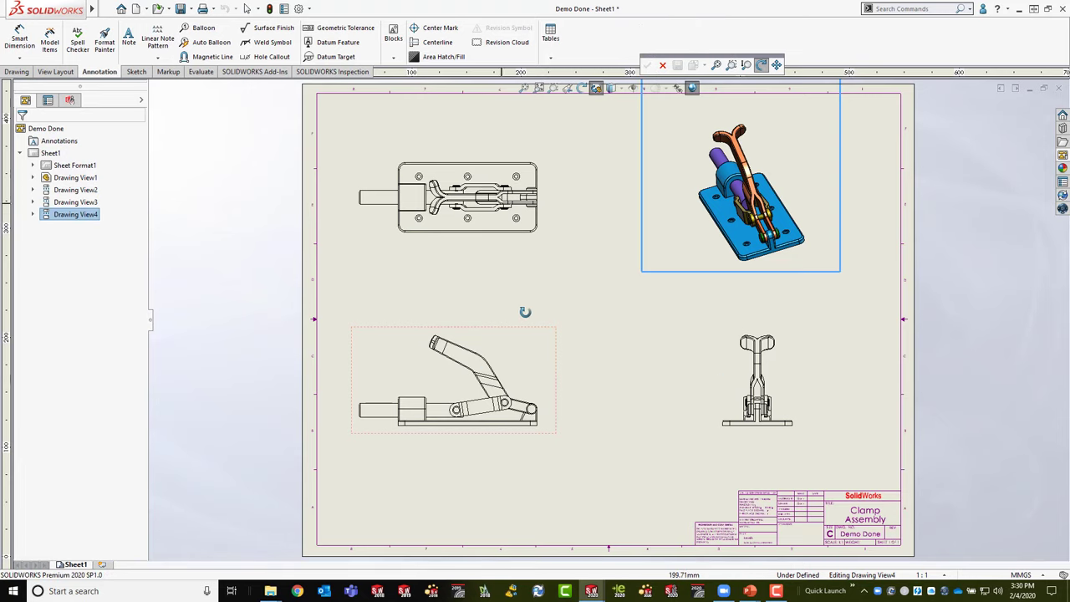
{"action": "left_click", "coordinate": [662, 65]}
{"action": "left_click", "coordinate": [595, 282]}
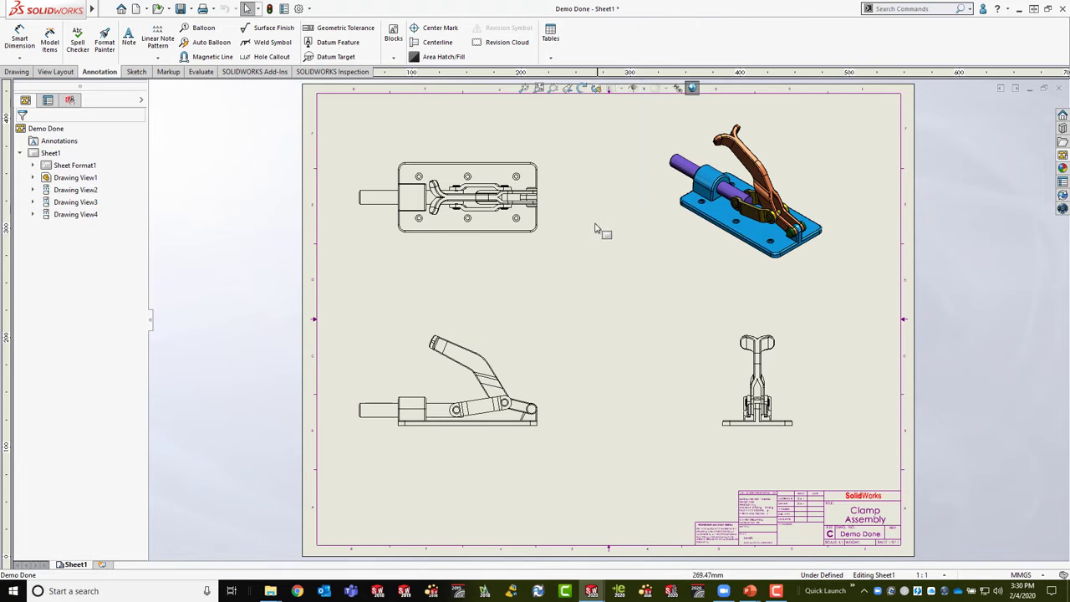
Step: Insert an isometric model view of Demo Done near the middle of the sheet and display it shaded with edges
{"action": "left_click", "coordinate": [53, 72]}
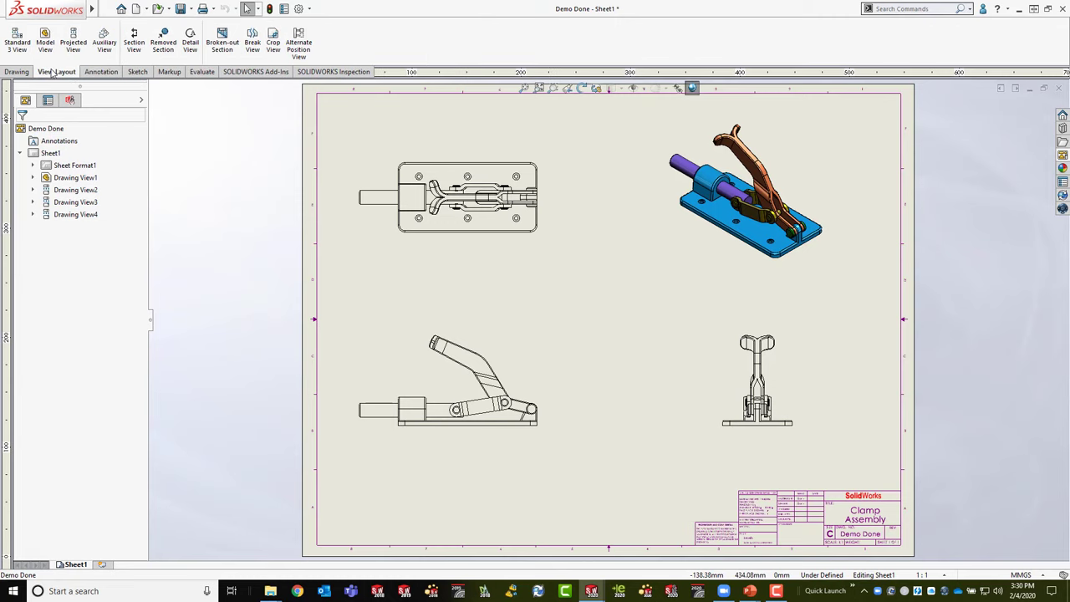
{"action": "left_click", "coordinate": [46, 48]}
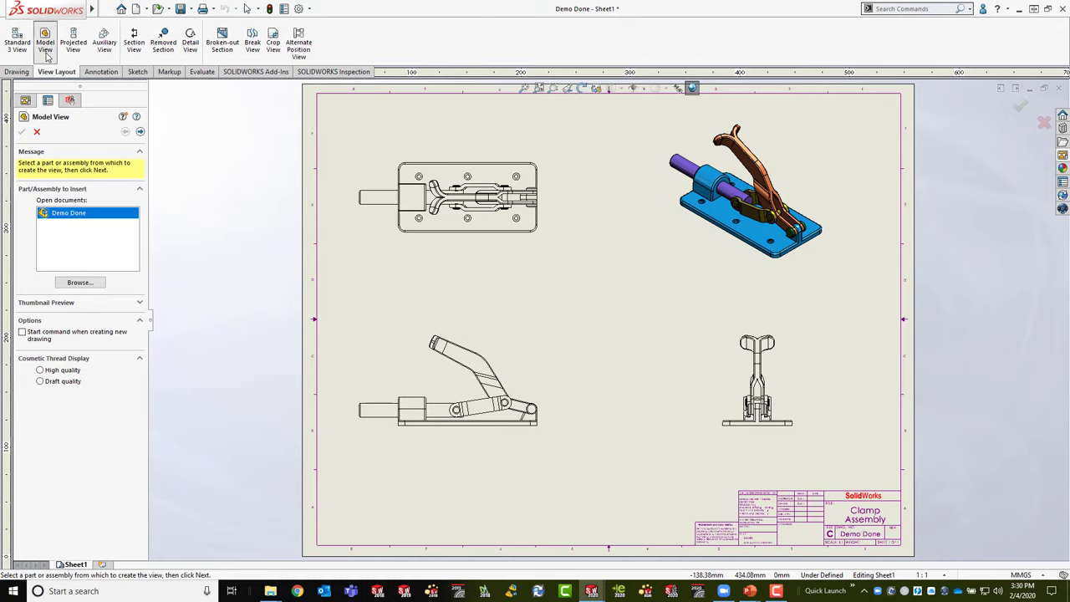
{"action": "left_click", "coordinate": [140, 132]}
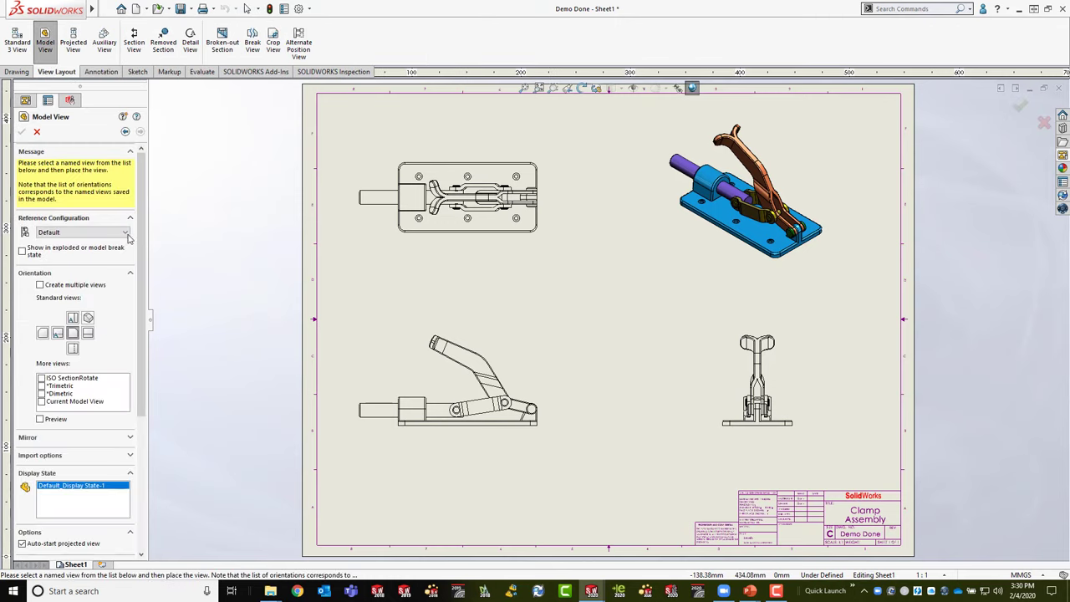
{"action": "left_click", "coordinate": [88, 317]}
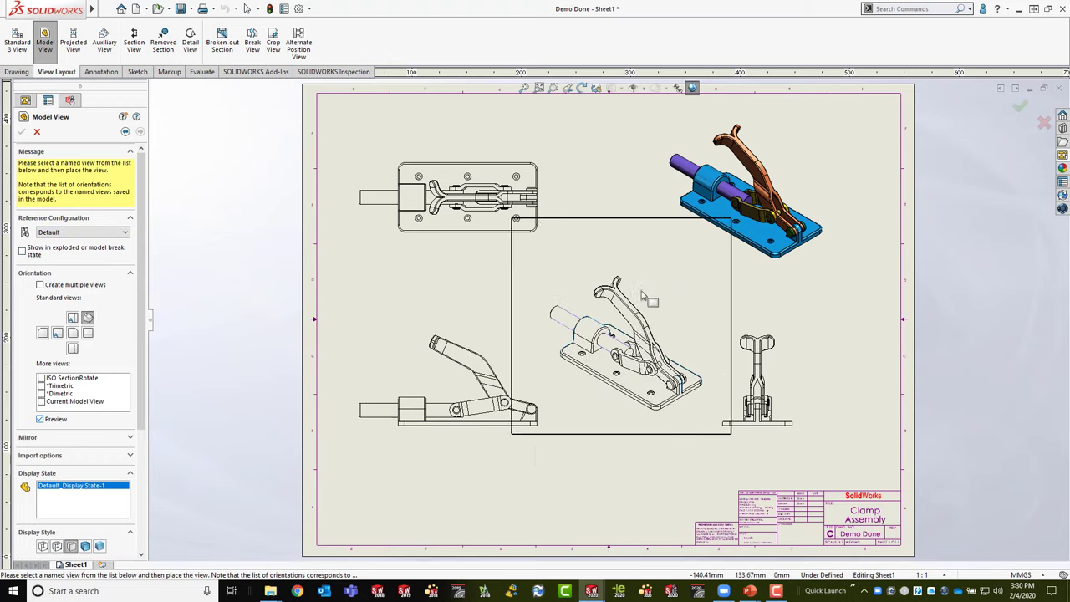
{"action": "left_click", "coordinate": [644, 374]}
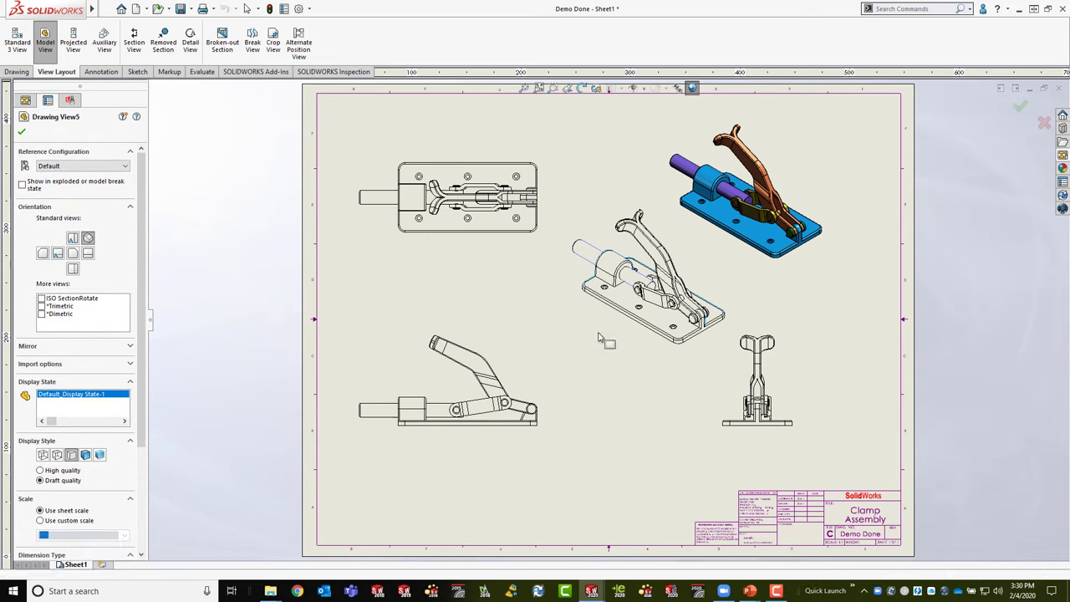
{"action": "left_click", "coordinate": [613, 103]}
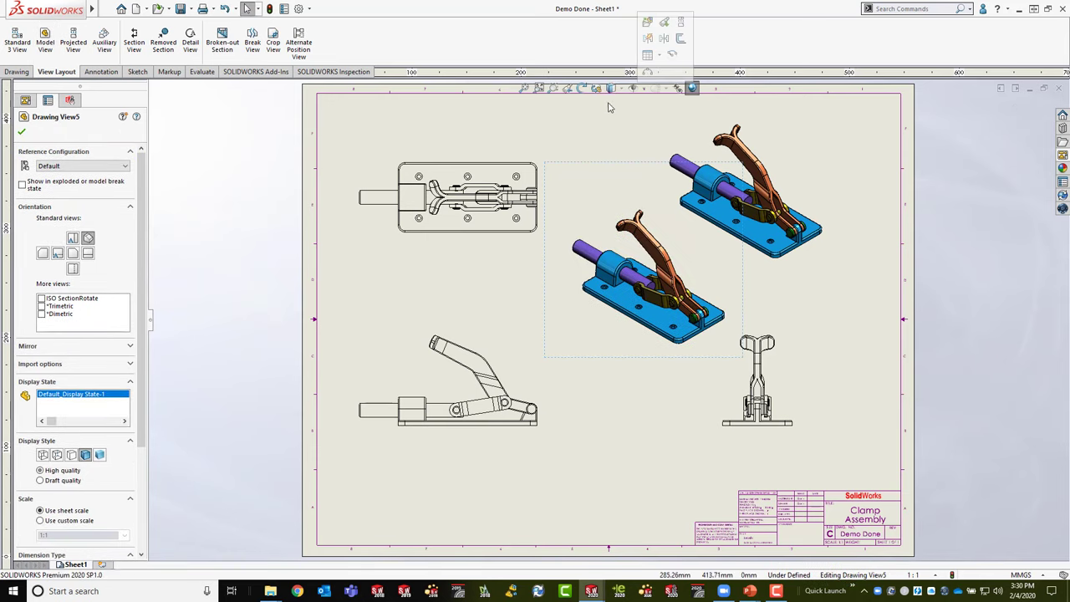
Step: Rotate the new model view with 3D Drawing View so the clamp's rod points toward the lower left
{"action": "left_click", "coordinate": [596, 89]}
{"action": "mouse_move", "coordinate": [613, 229]}
{"action": "left_mouse_down"}
{"action": "mouse_move", "coordinate": [616, 177]}
{"action": "mouse_move", "coordinate": [656, 204]}
{"action": "mouse_move", "coordinate": [652, 297]}
{"action": "mouse_move", "coordinate": [713, 365]}
{"action": "mouse_move", "coordinate": [694, 312]}
{"action": "mouse_move", "coordinate": [568, 191]}
{"action": "left_mouse_up"}
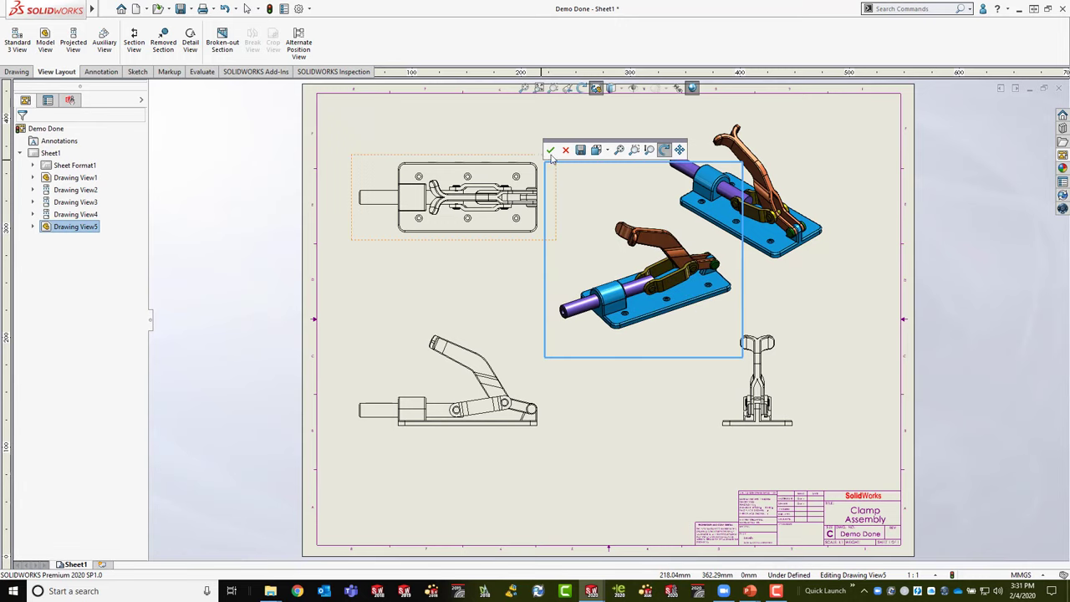
{"action": "left_click", "coordinate": [550, 150]}
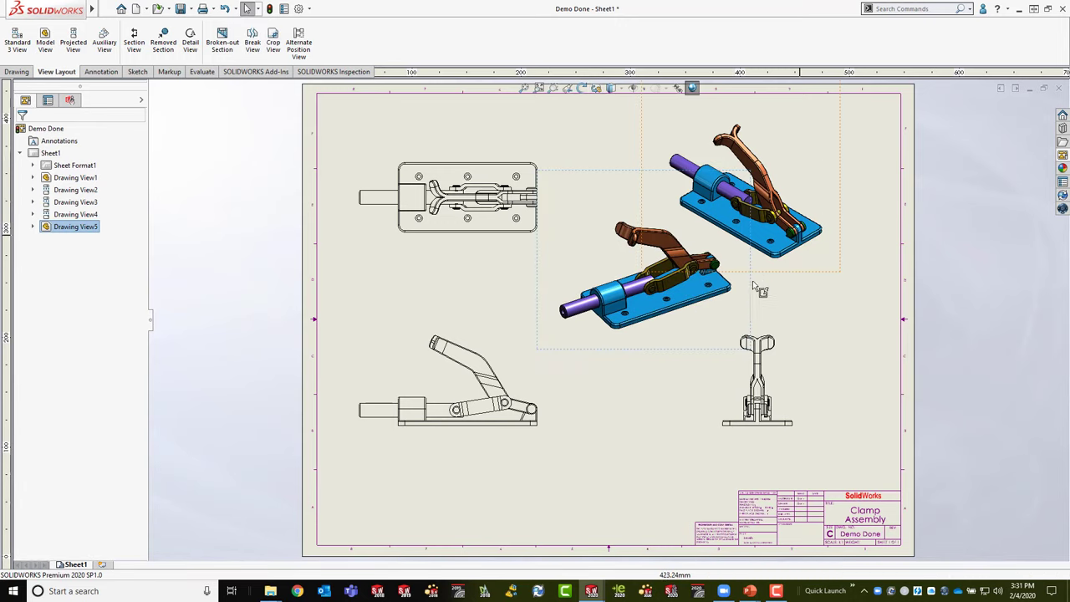
Step: Shift the rotated model view slightly and save its orientation as a named view called "important" from 3D Drawing View
{"action": "left_click", "coordinate": [741, 303]}
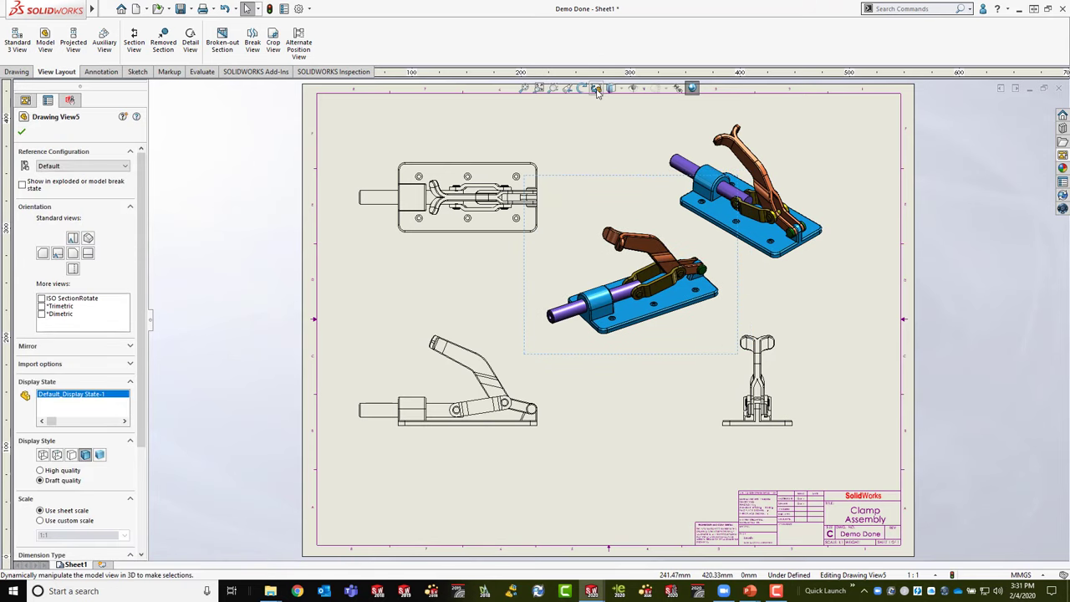
{"action": "left_click", "coordinate": [596, 88]}
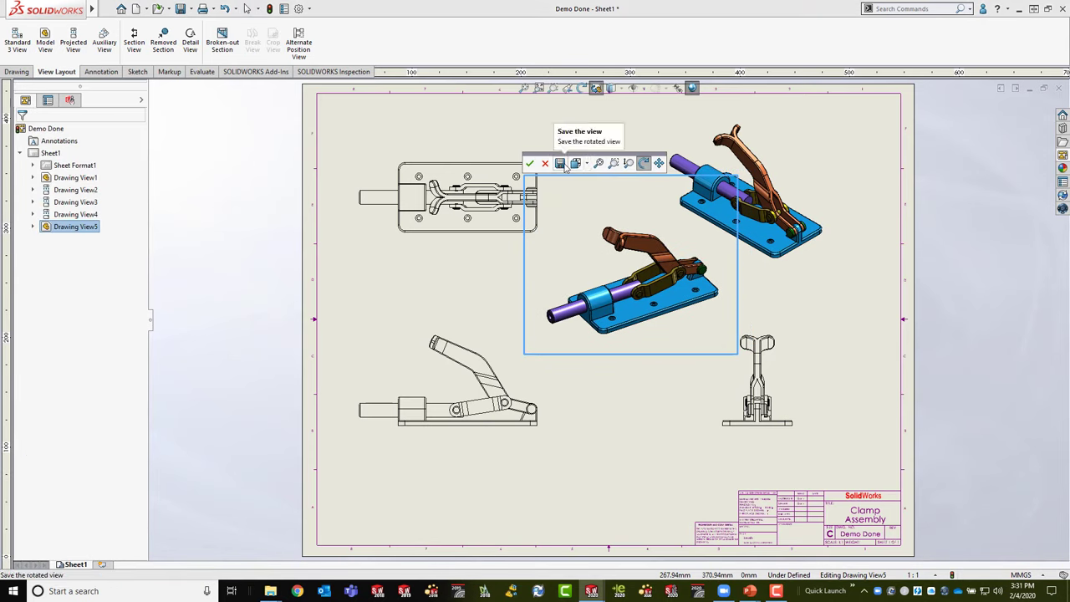
{"action": "left_click", "coordinate": [561, 165]}
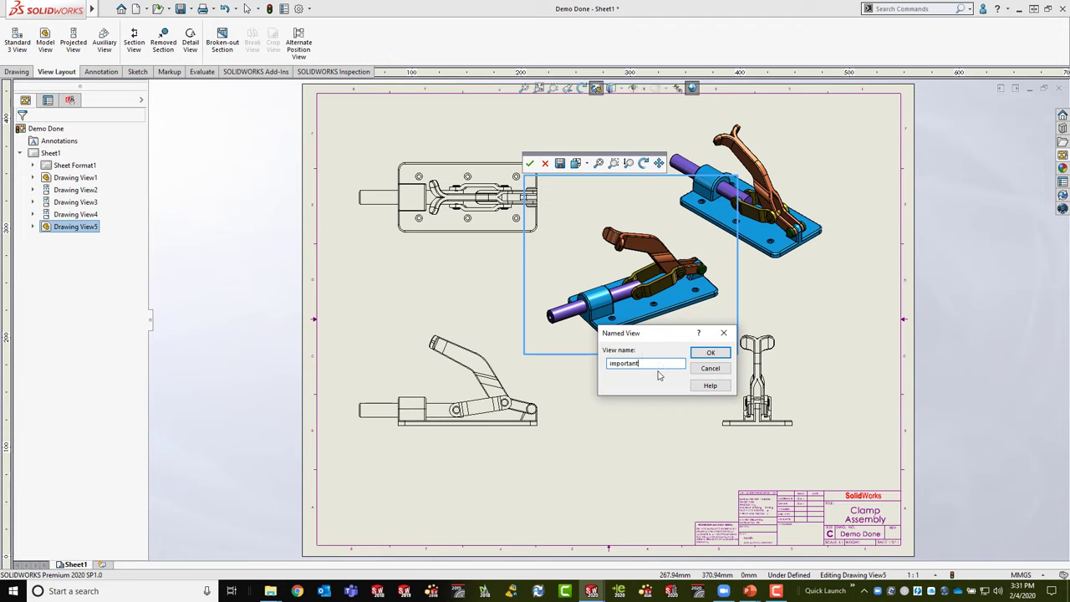
{"action": "left_click", "coordinate": [724, 350]}
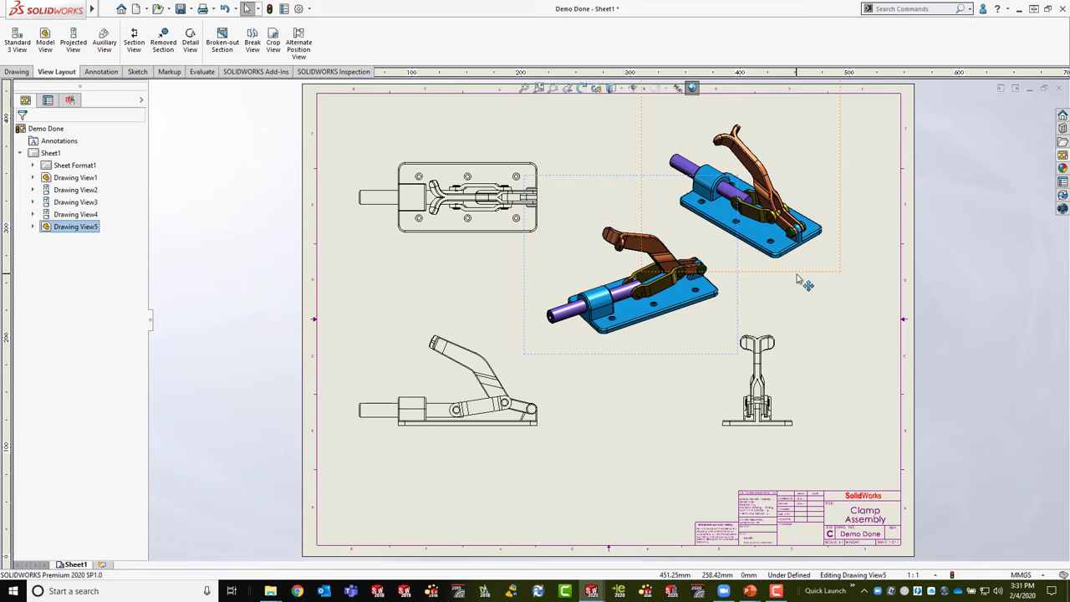
Step: Move both shaded clamp views toward the sheet's upper-right corner, freeing space beside the top view
{"action": "mouse_move", "coordinate": [762, 278]}
{"action": "left_mouse_down"}
{"action": "mouse_move", "coordinate": [798, 238]}
{"action": "mouse_move", "coordinate": [852, 223]}
{"action": "left_mouse_up"}
{"action": "left_click", "coordinate": [736, 252]}
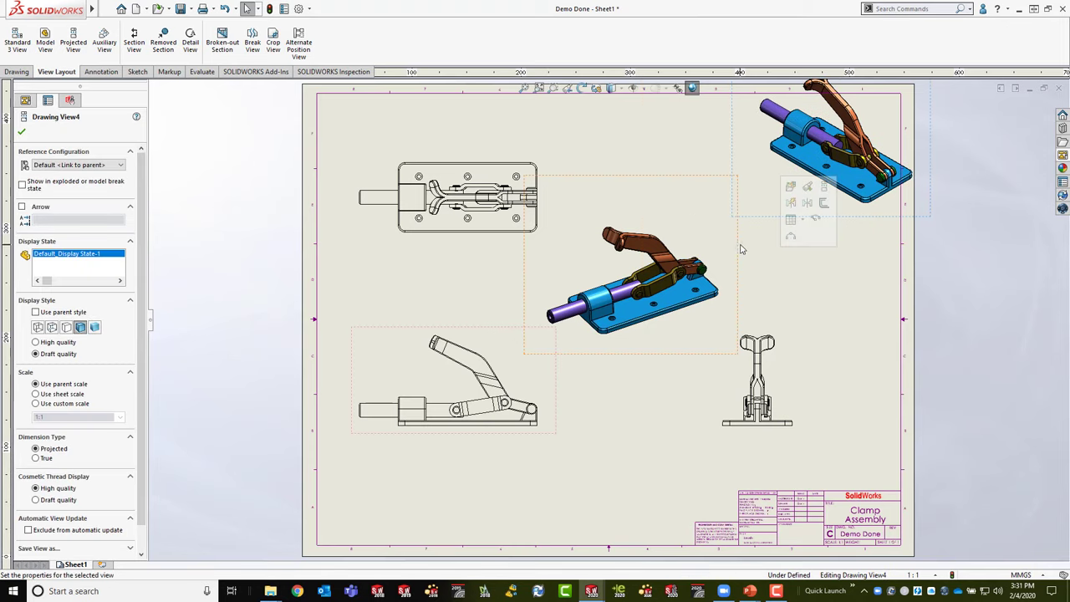
{"action": "left_click_drag", "start_coordinate": [736, 252], "coordinate": [792, 215]}
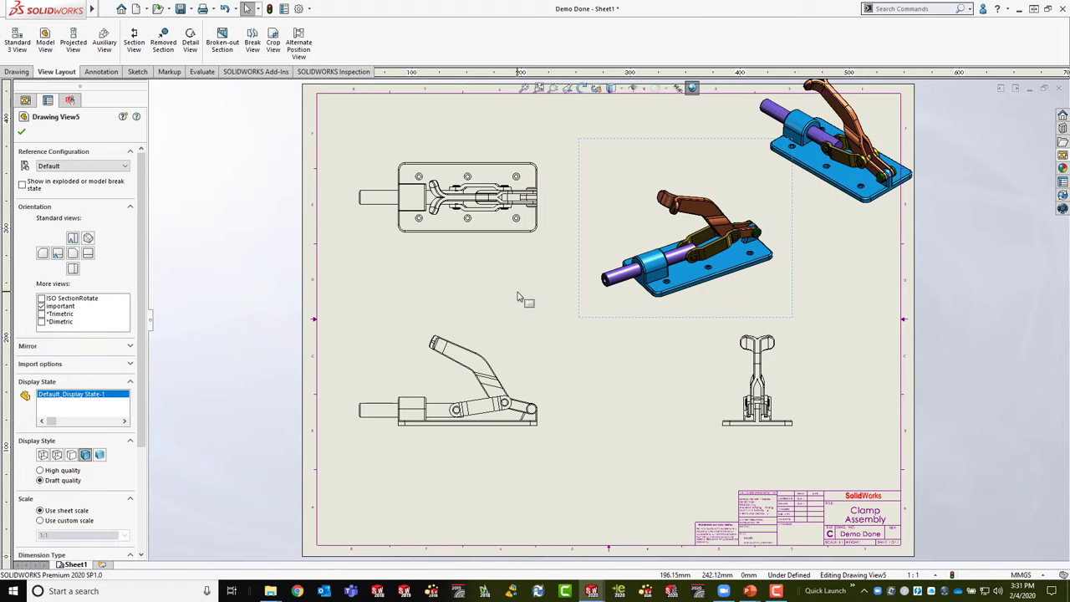
{"action": "left_click", "coordinate": [551, 217]}
{"action": "key", "text": "Escape"}
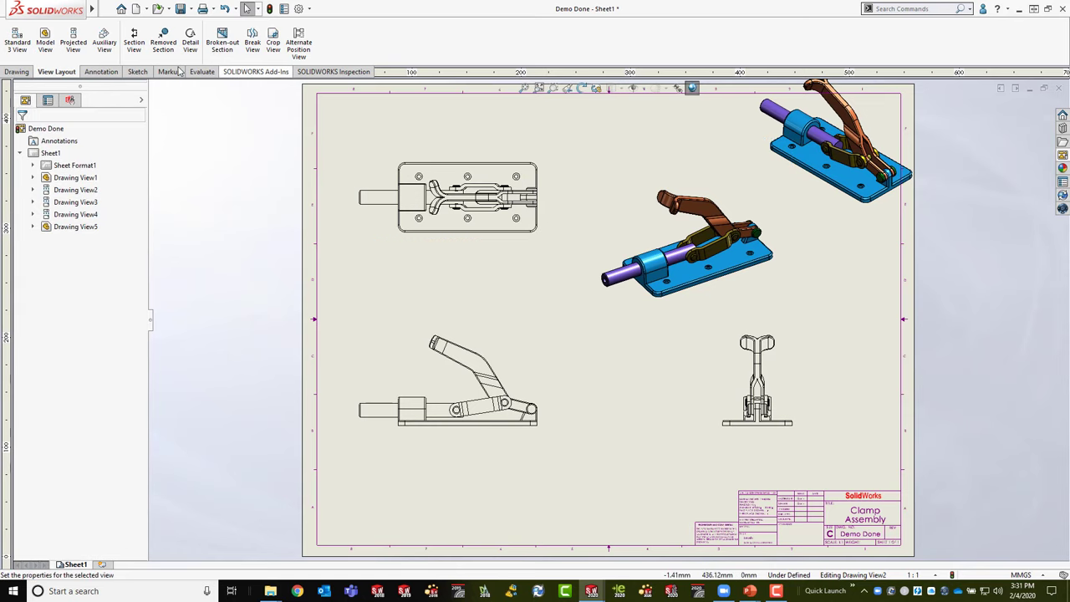
Step: Create a section view through the top view's horizontal centerline with automatic hatching and place it directly below that view
{"action": "left_click", "coordinate": [134, 42]}
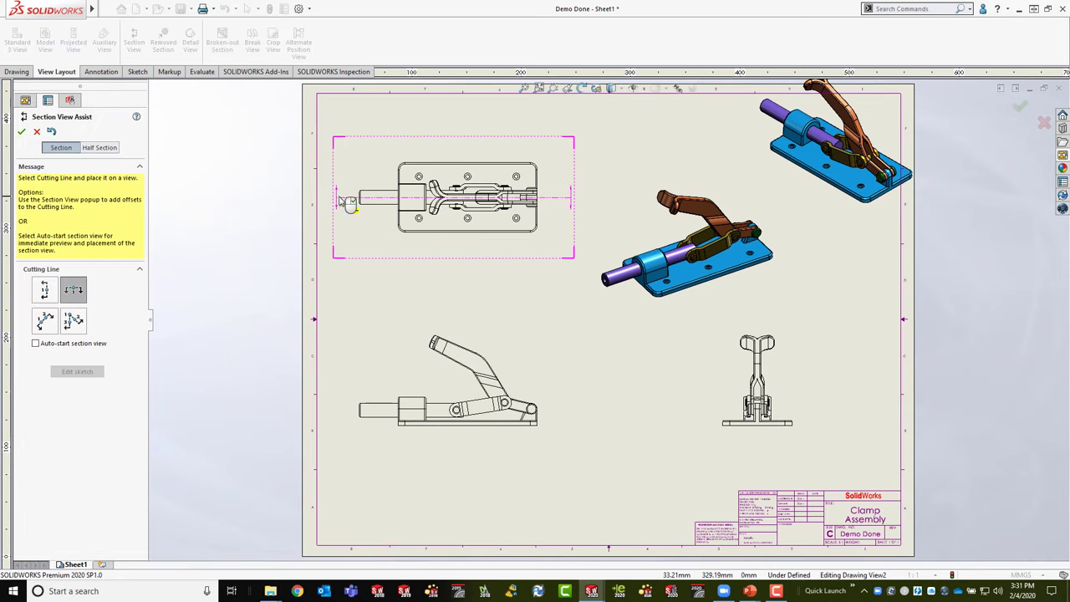
{"action": "left_click", "coordinate": [345, 199]}
{"action": "left_click", "coordinate": [301, 180]}
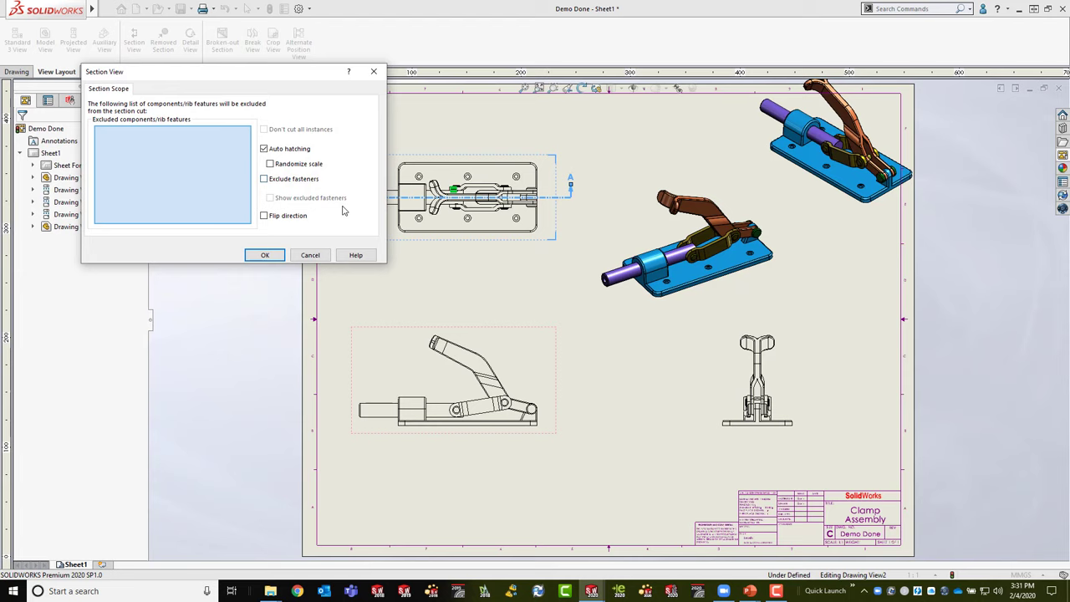
{"action": "left_click", "coordinate": [262, 255]}
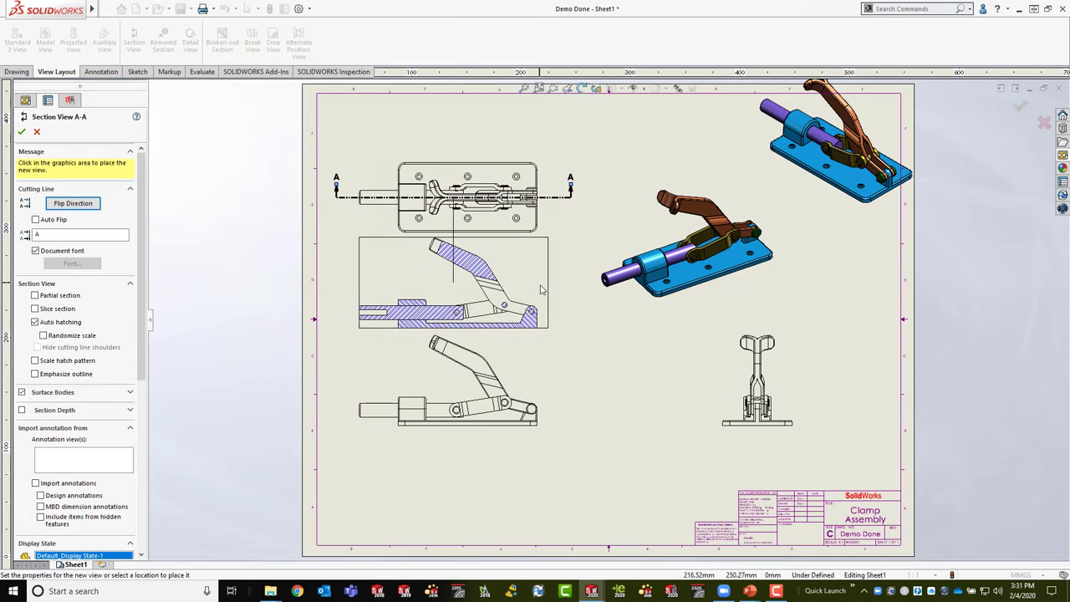
{"action": "left_click", "coordinate": [540, 291]}
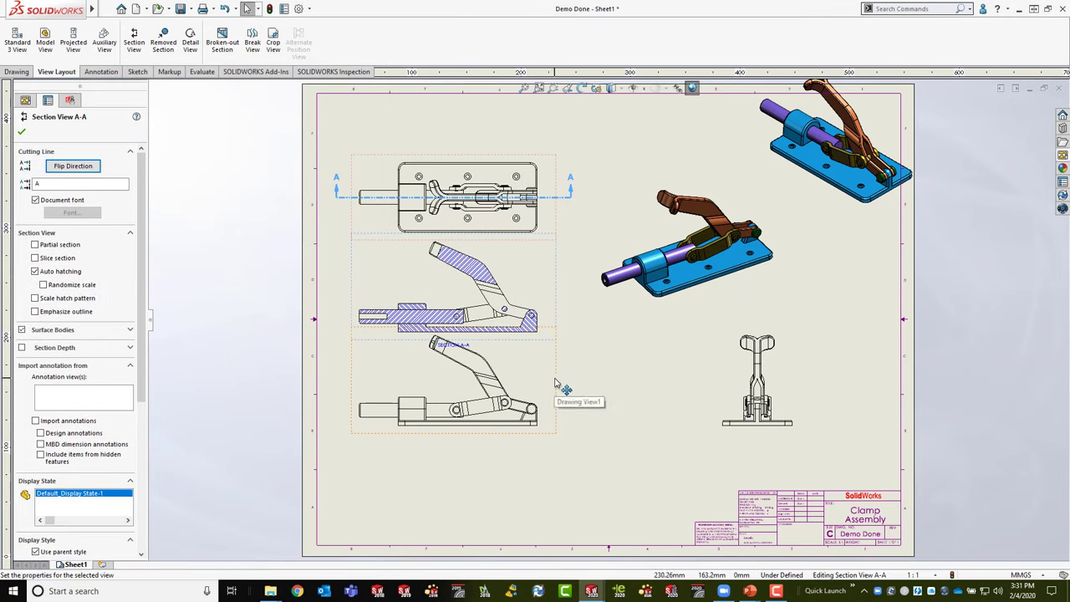
Step: Move the front view lower on the sheet and shift Section A-A down into the gap
{"action": "left_click_drag", "start_coordinate": [556, 384], "coordinate": [547, 439]}
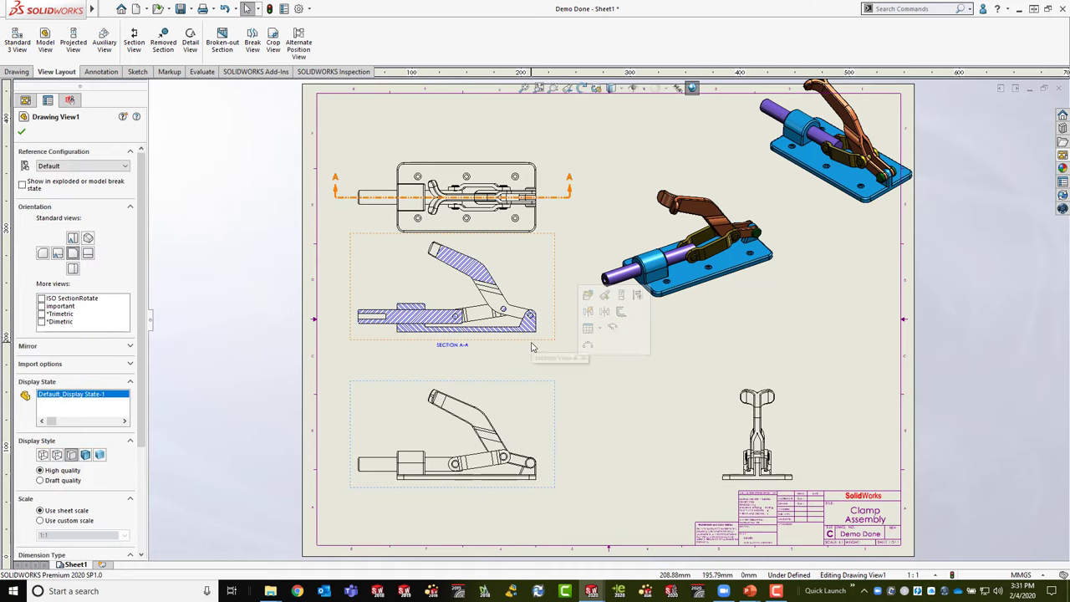
{"action": "mouse_move", "coordinate": [532, 344]}
{"action": "left_mouse_down"}
{"action": "mouse_move", "coordinate": [530, 373]}
{"action": "mouse_move", "coordinate": [530, 363]}
{"action": "left_mouse_up"}
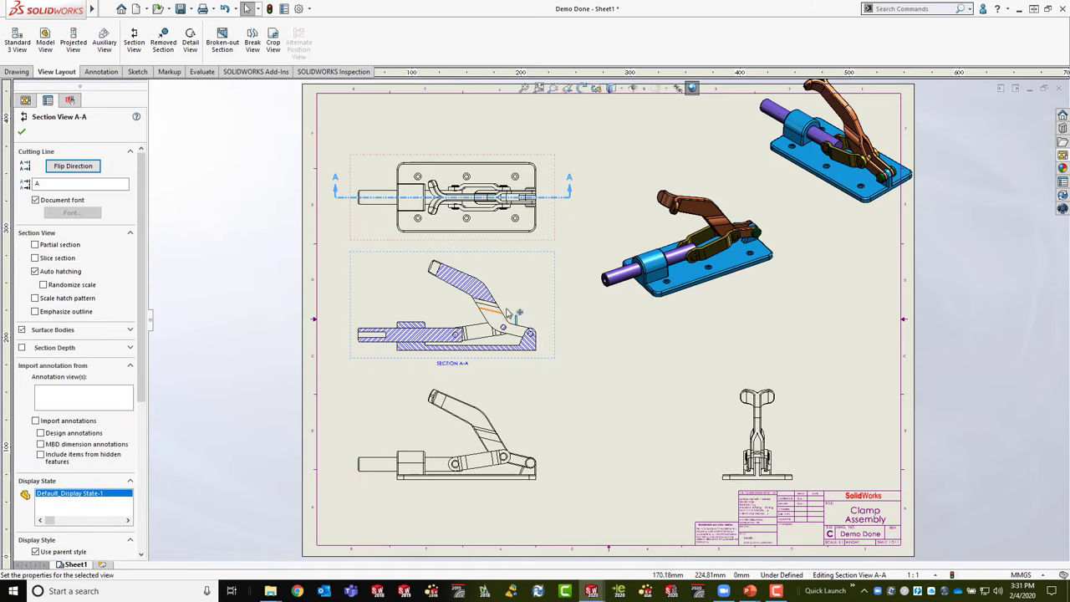
Step: Turn Section A-A into an isometric section view, display it shaded with edges, and inspect the cut faces up close
{"action": "left_click", "coordinate": [511, 269]}
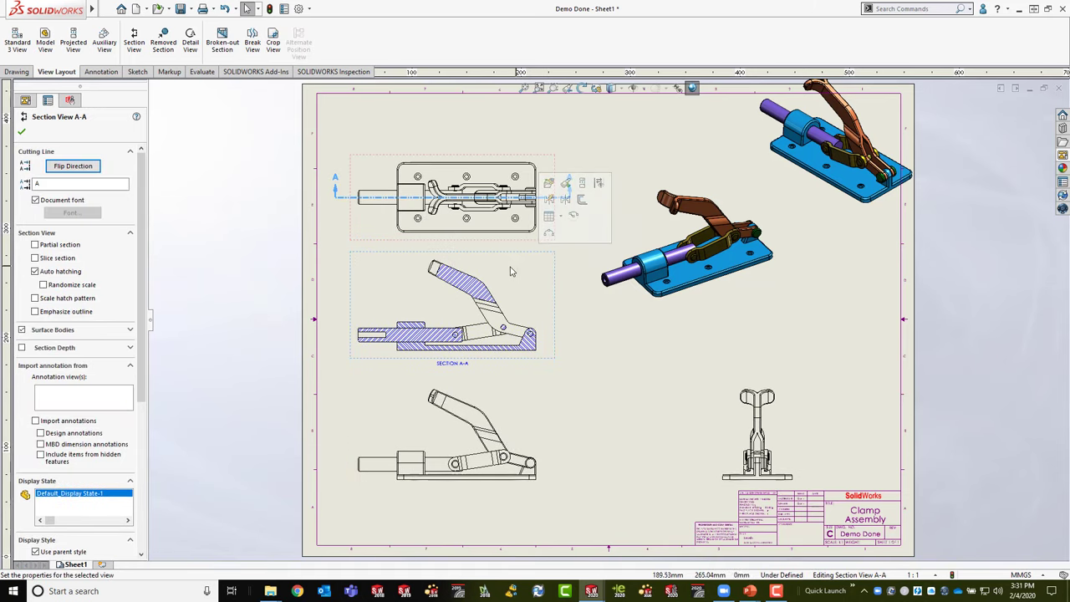
{"action": "right_click", "coordinate": [496, 271]}
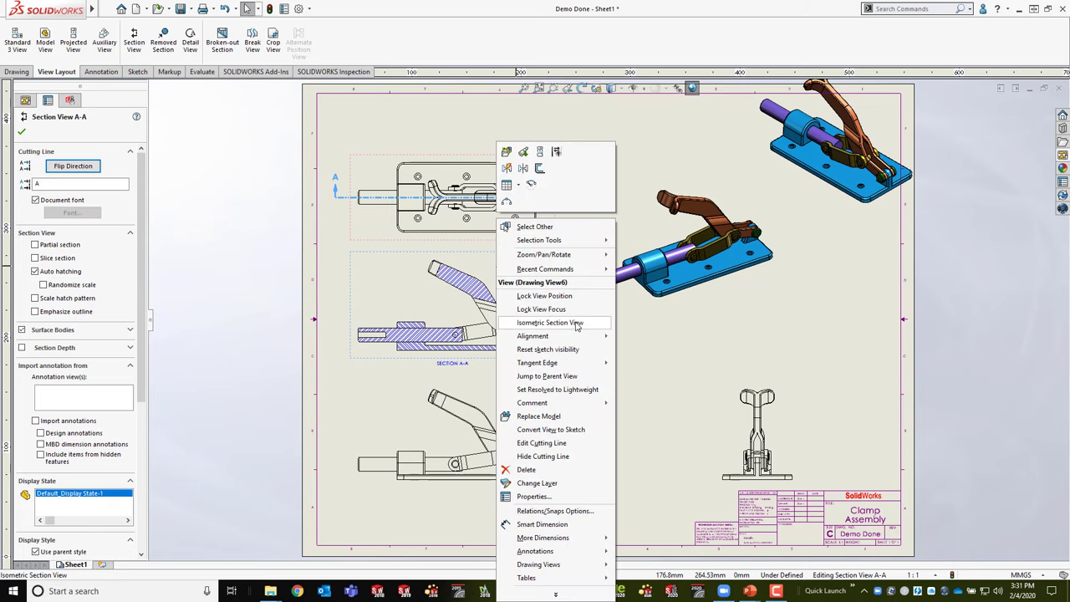
{"action": "left_click", "coordinate": [549, 323]}
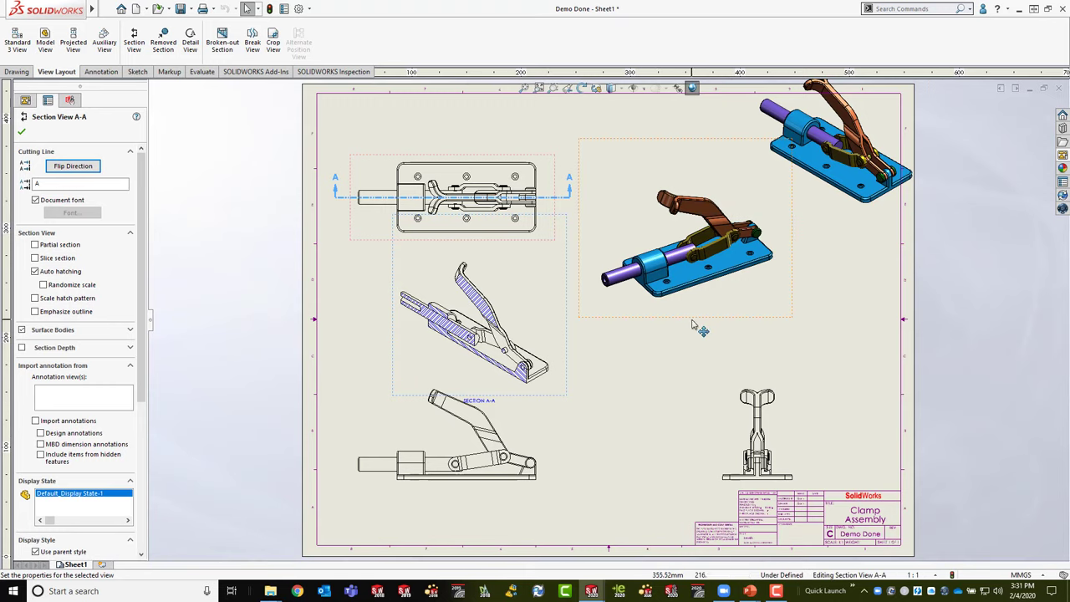
{"action": "left_click", "coordinate": [539, 285]}
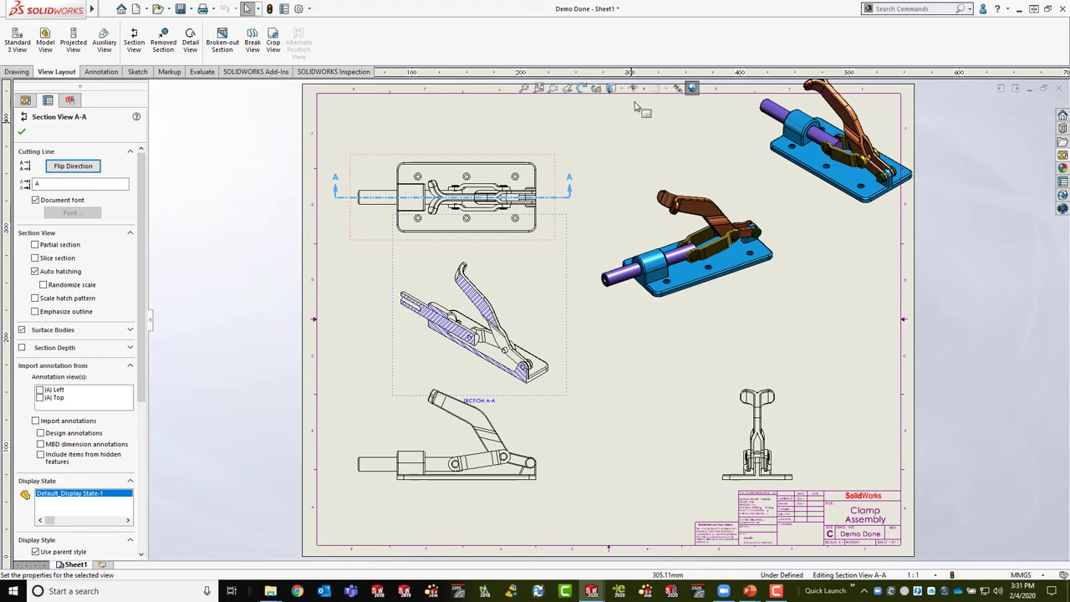
{"action": "left_click", "coordinate": [611, 89]}
{"action": "left_click", "coordinate": [613, 102]}
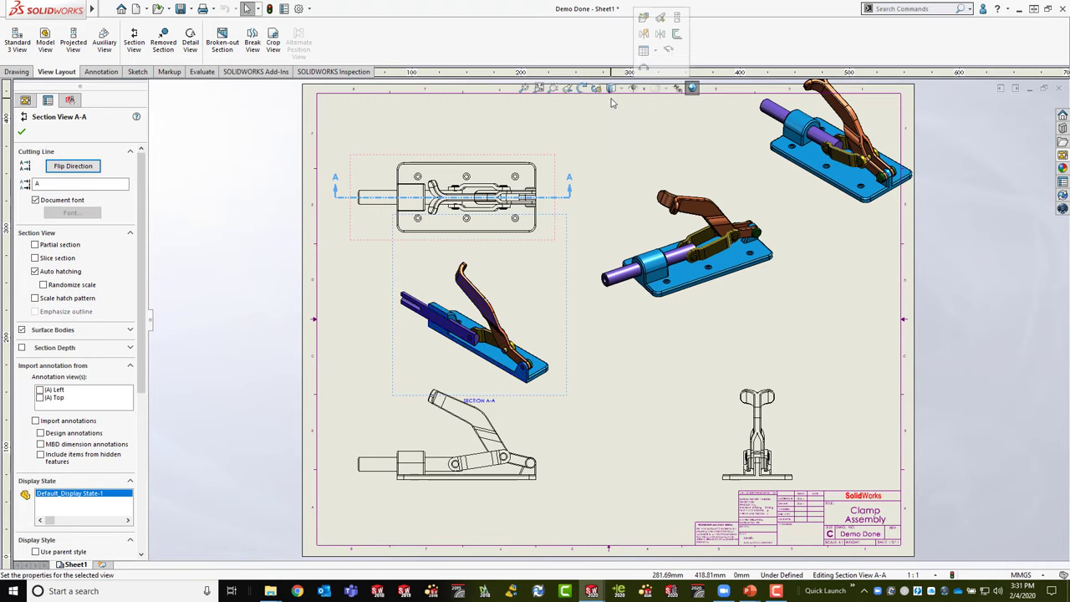
{"action": "scroll", "coordinate": [405, 293], "scroll_direction": "down", "scroll_amount": 5}
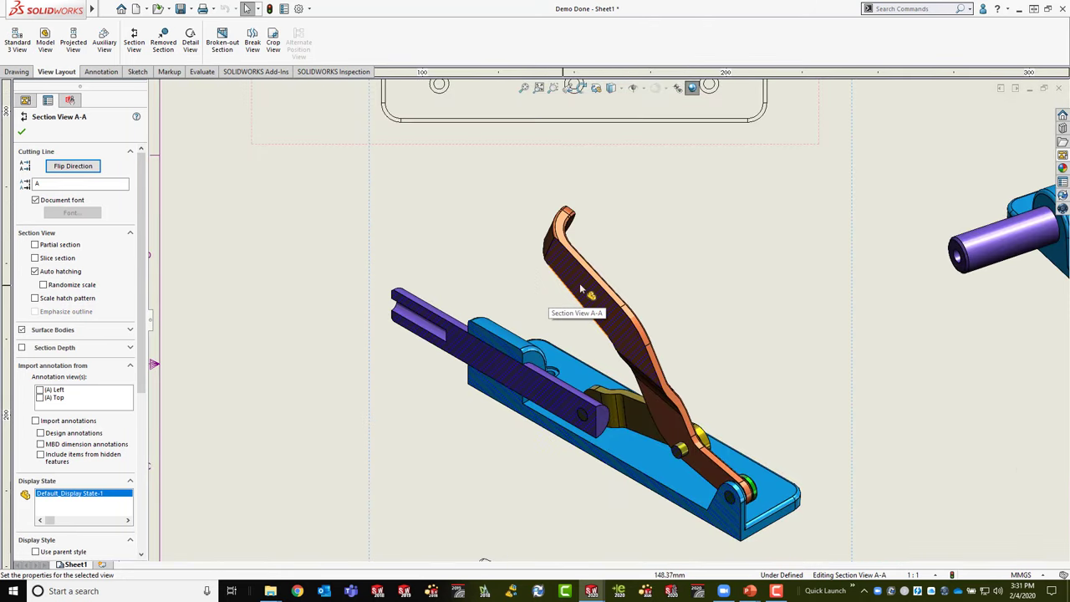
{"action": "scroll", "coordinate": [681, 271], "scroll_direction": "up", "scroll_amount": 6}
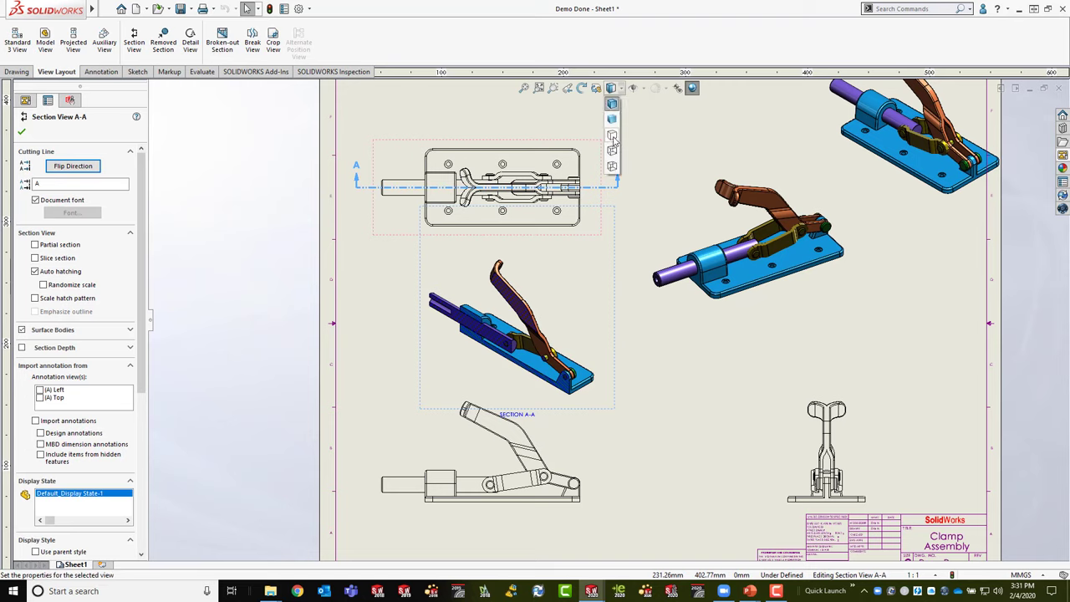
Step: Set Section A-A back to hidden lines removed and remove its isometric view
{"action": "left_click", "coordinate": [613, 137]}
{"action": "right_click", "coordinate": [556, 272]}
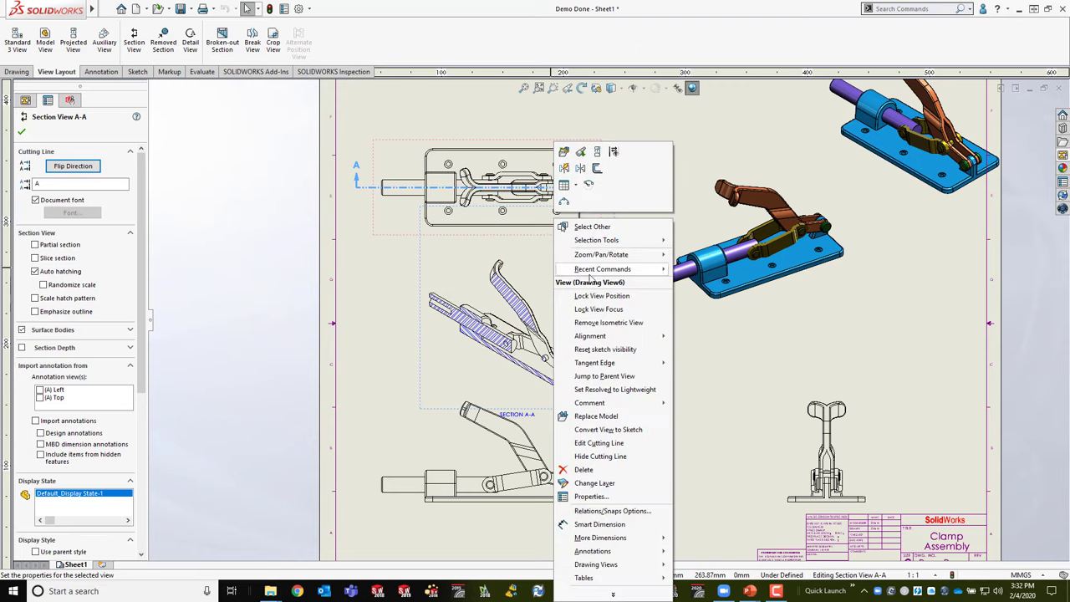
{"action": "left_click", "coordinate": [604, 323]}
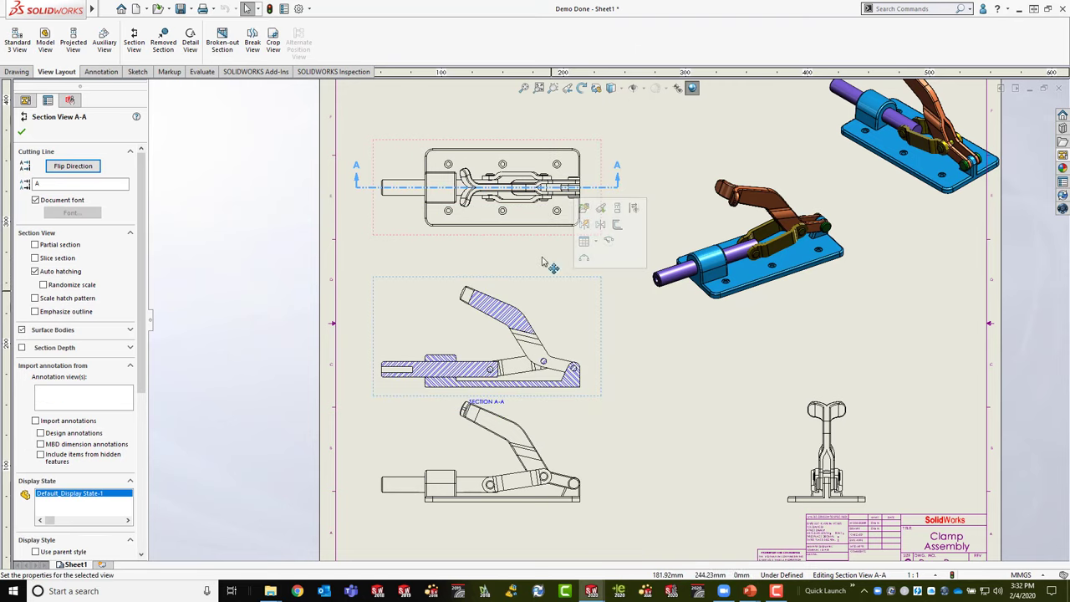
Step: Rotate Section A-A out of its plane with 3D Drawing View to a tilted pictorial orientation and accept it
{"action": "left_click", "coordinate": [596, 88]}
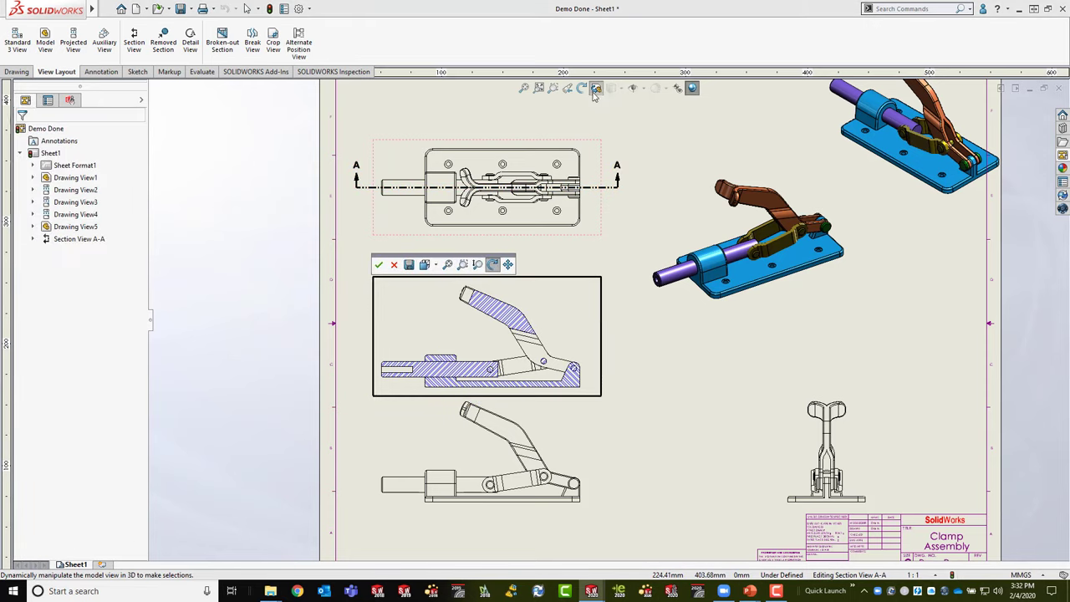
{"action": "mouse_move", "coordinate": [510, 342]}
{"action": "left_mouse_down"}
{"action": "mouse_move", "coordinate": [410, 349]}
{"action": "mouse_move", "coordinate": [403, 361]}
{"action": "mouse_move", "coordinate": [533, 345]}
{"action": "left_mouse_up"}
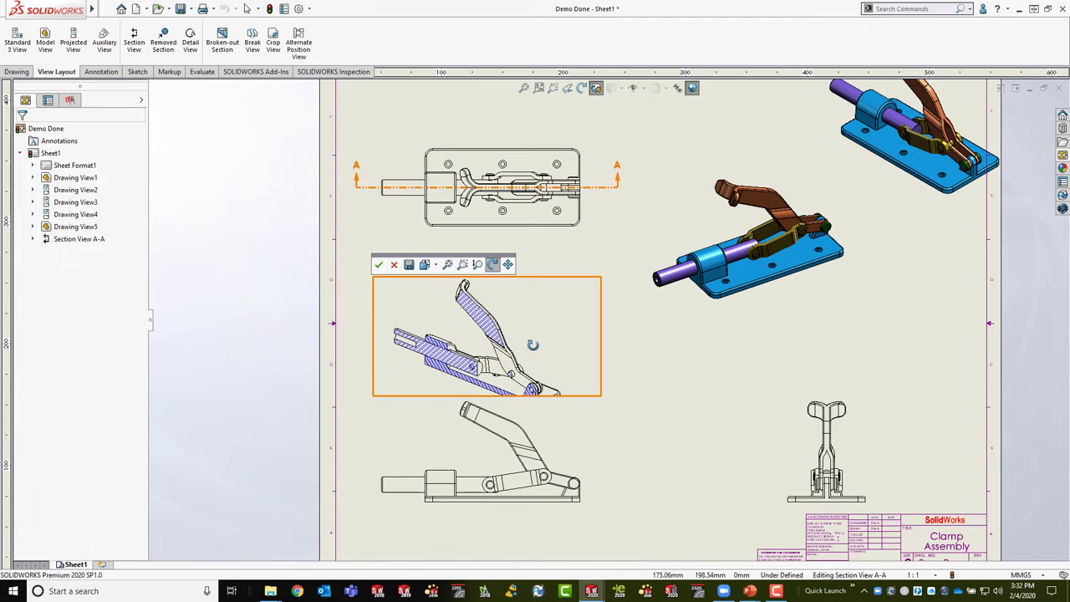
{"action": "left_click", "coordinate": [378, 264]}
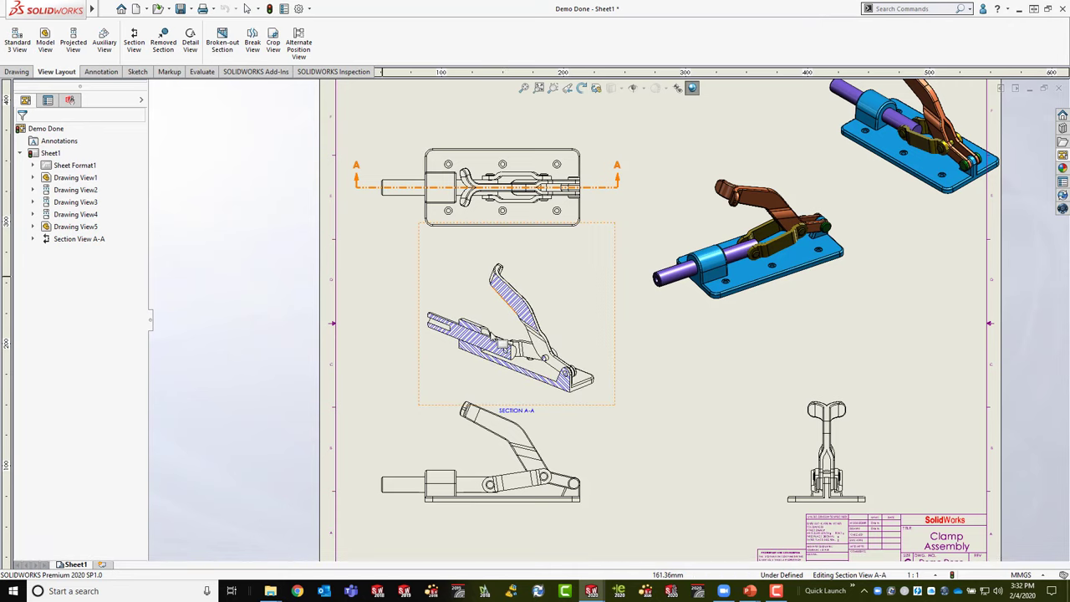
{"action": "left_click", "coordinate": [644, 377]}
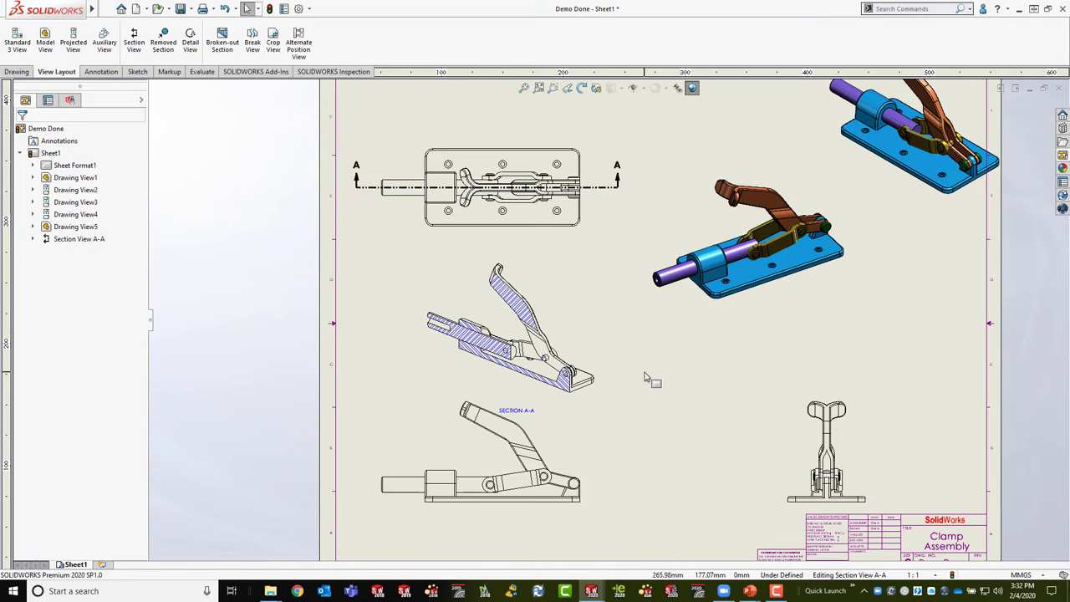
Step: Show the shaded "important" view in its exploded state and rotate it with 3D Drawing View to a steeper angle
{"action": "left_click", "coordinate": [787, 303]}
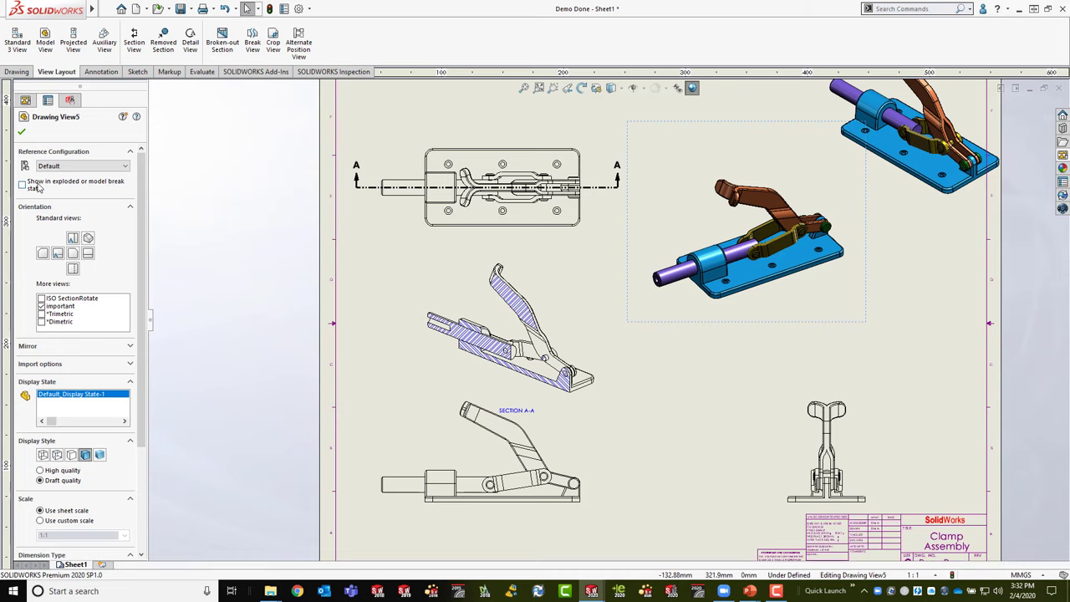
{"action": "left_click", "coordinate": [23, 184]}
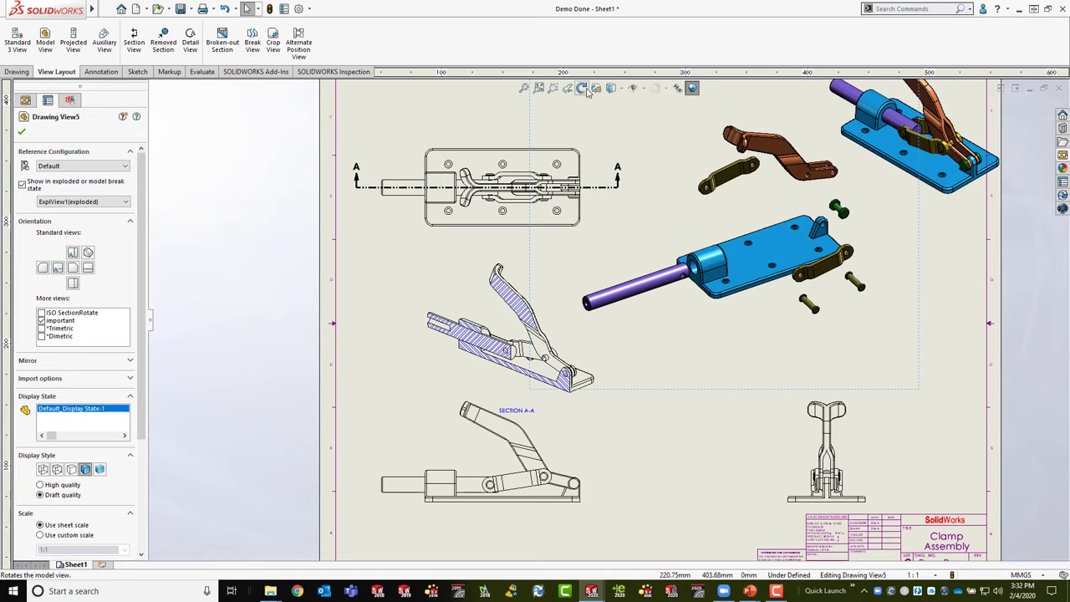
{"action": "left_click", "coordinate": [596, 88]}
{"action": "mouse_move", "coordinate": [781, 192]}
{"action": "left_mouse_down"}
{"action": "mouse_move", "coordinate": [780, 176]}
{"action": "mouse_move", "coordinate": [741, 208]}
{"action": "left_mouse_up"}
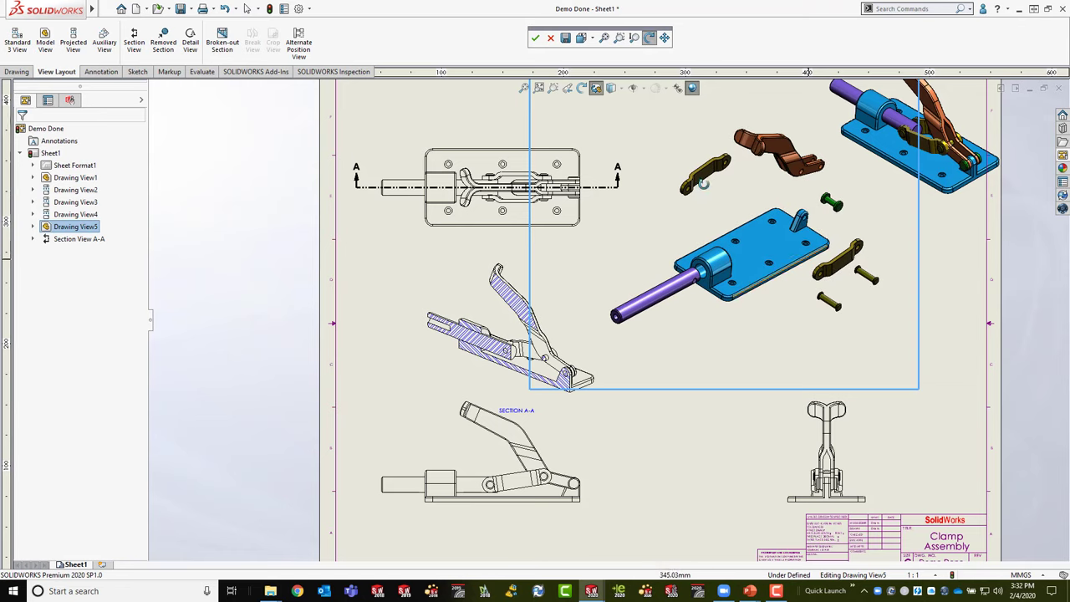
{"action": "left_click", "coordinate": [536, 37]}
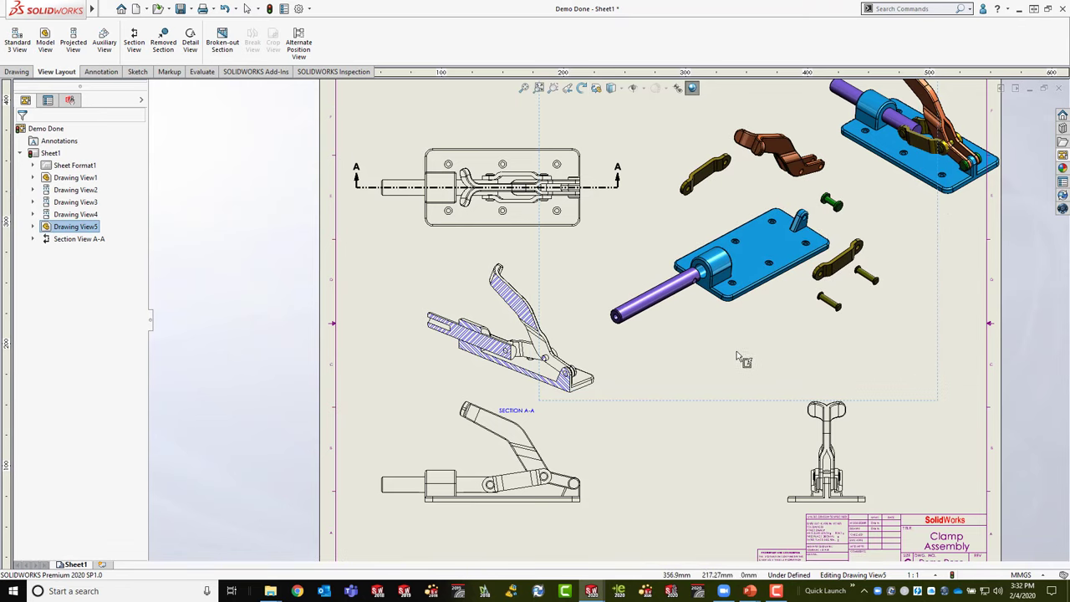
{"action": "left_click", "coordinate": [683, 443]}
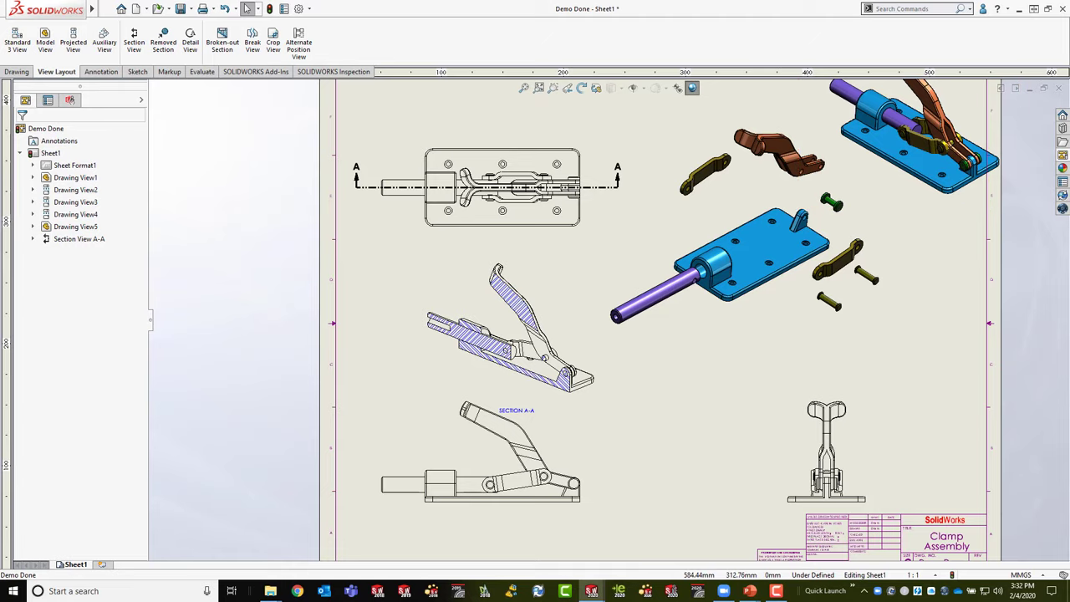
Step: Switch to the presentation, advance it to the "Drawings Views – Model Display" slide, and return to the SOLIDWORKS drawing
{"action": "key", "text": "alt+Tab"}
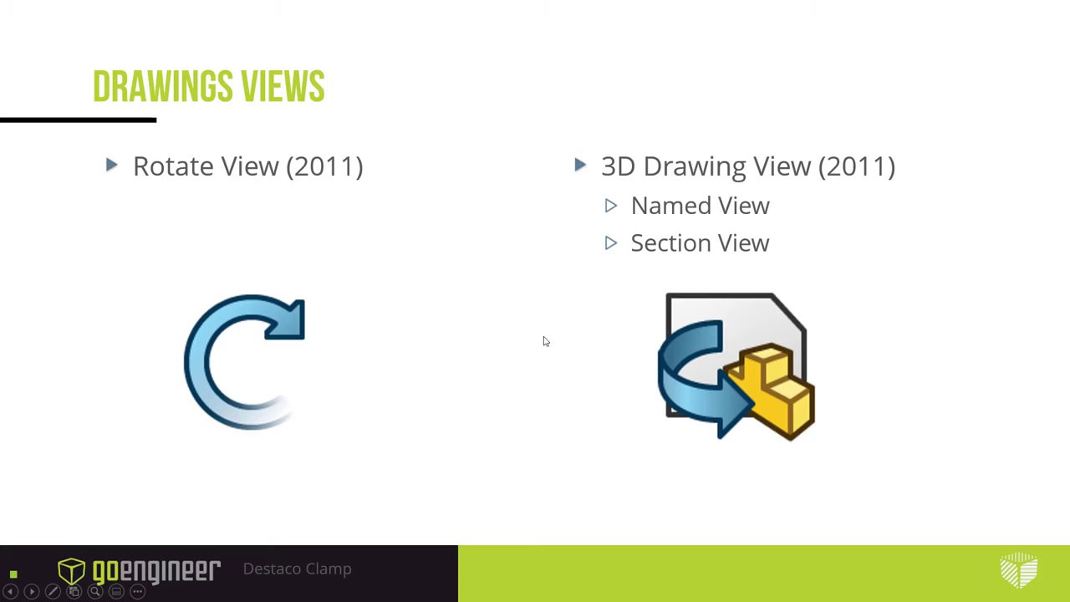
{"action": "left_click", "coordinate": [517, 274]}
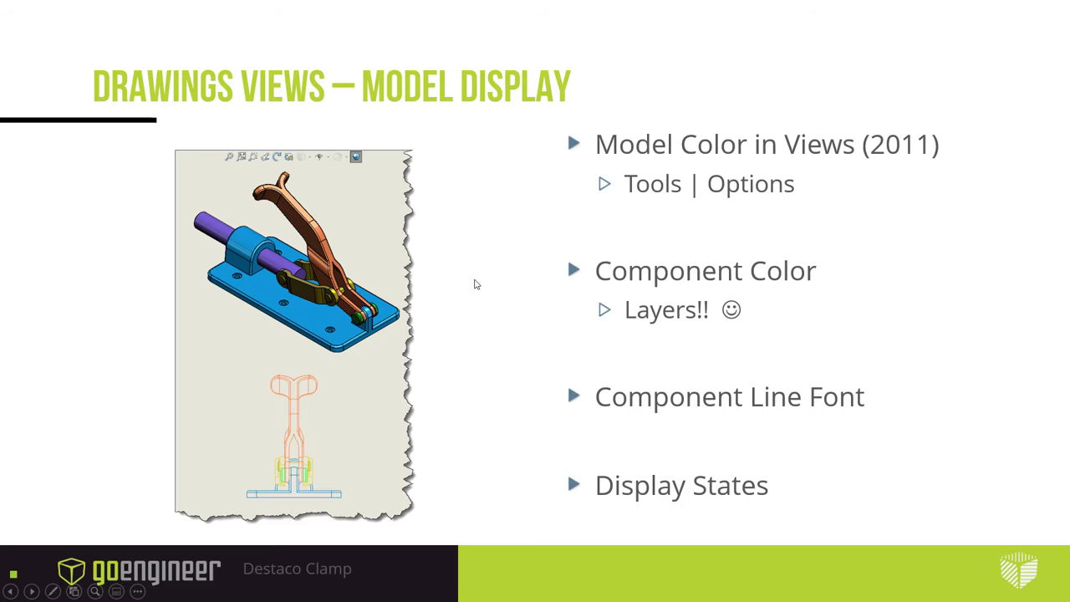
{"action": "key", "text": "alt+Tab"}
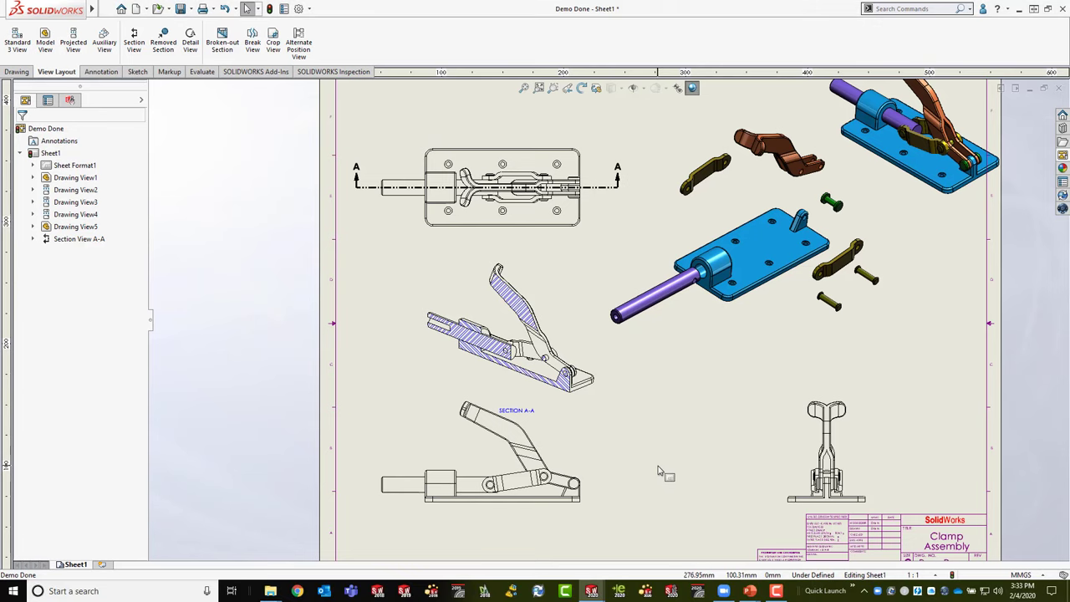
Step: Open the SolidWorks 2010 drawing from the recent documents and switch back to the Demo Done drawing
{"action": "key", "text": "ctrl+F2"}
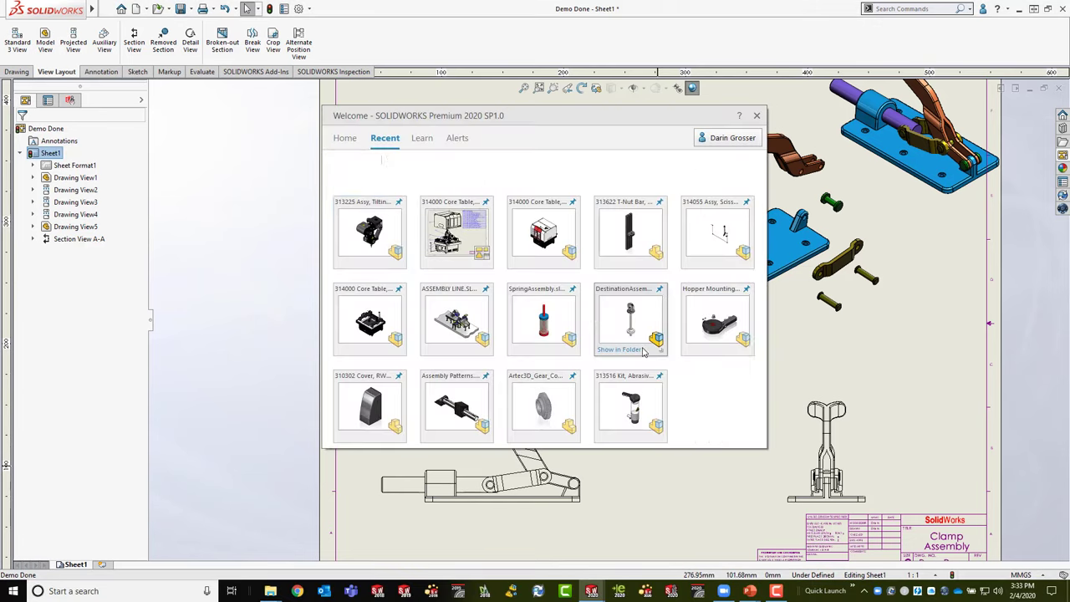
{"action": "scroll", "coordinate": [504, 376], "scroll_direction": "down", "scroll_amount": 5}
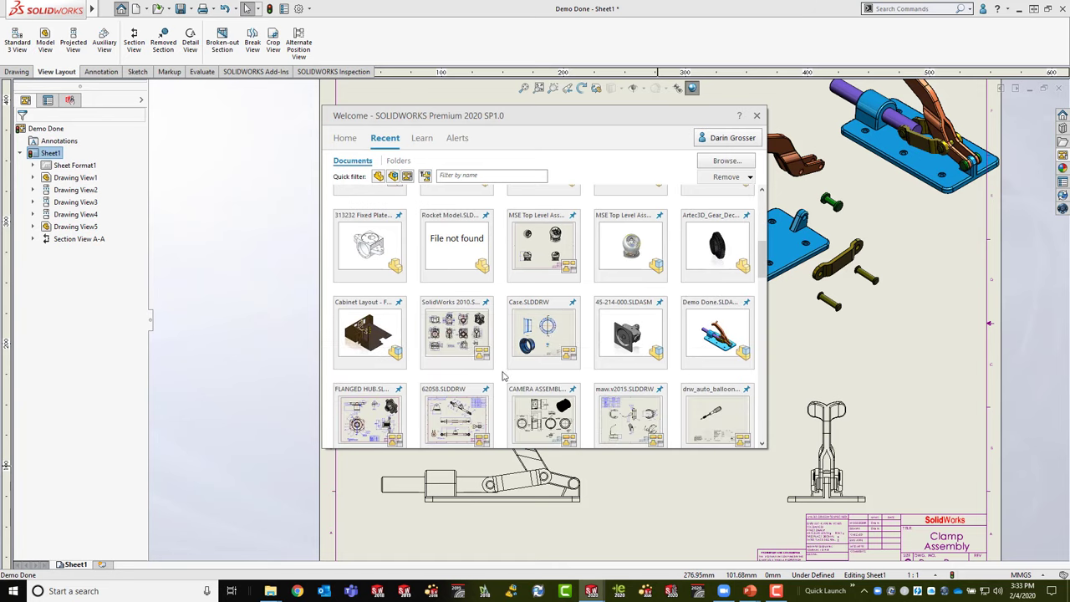
{"action": "key", "text": "Escape"}
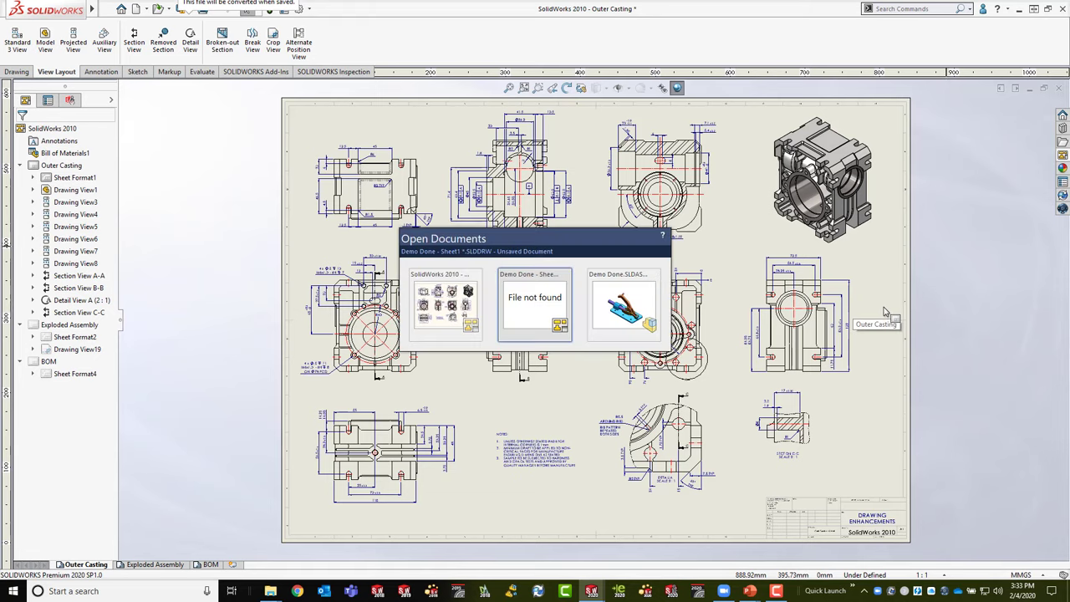
{"action": "key", "text": "ctrl+Tab"}
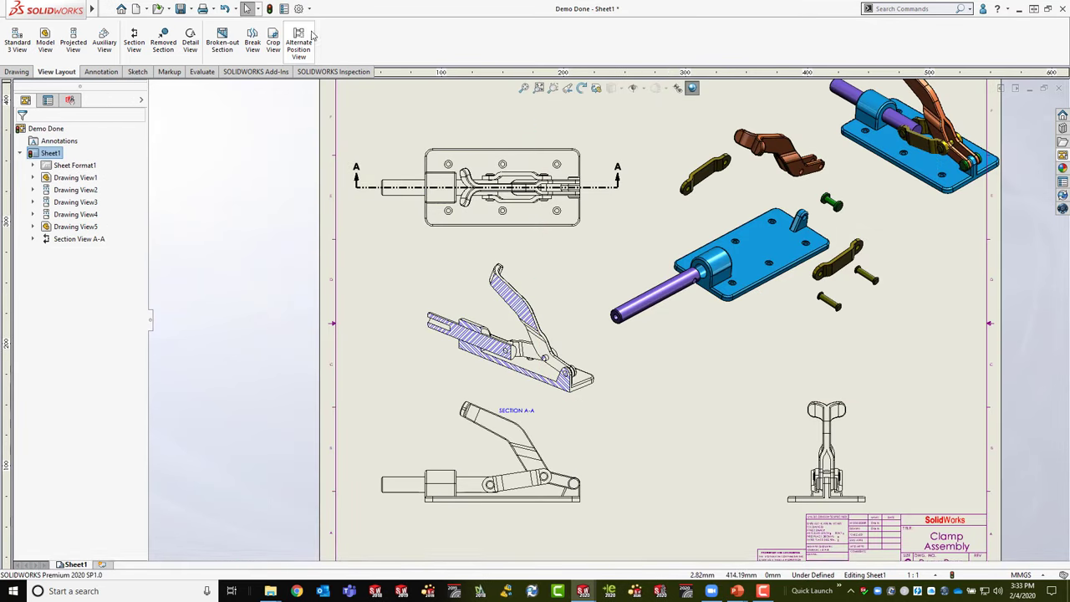
Step: Enable "Use model color for HLR/HLV in drawings" in the drawing's Detailing document properties
{"action": "left_click", "coordinate": [299, 10]}
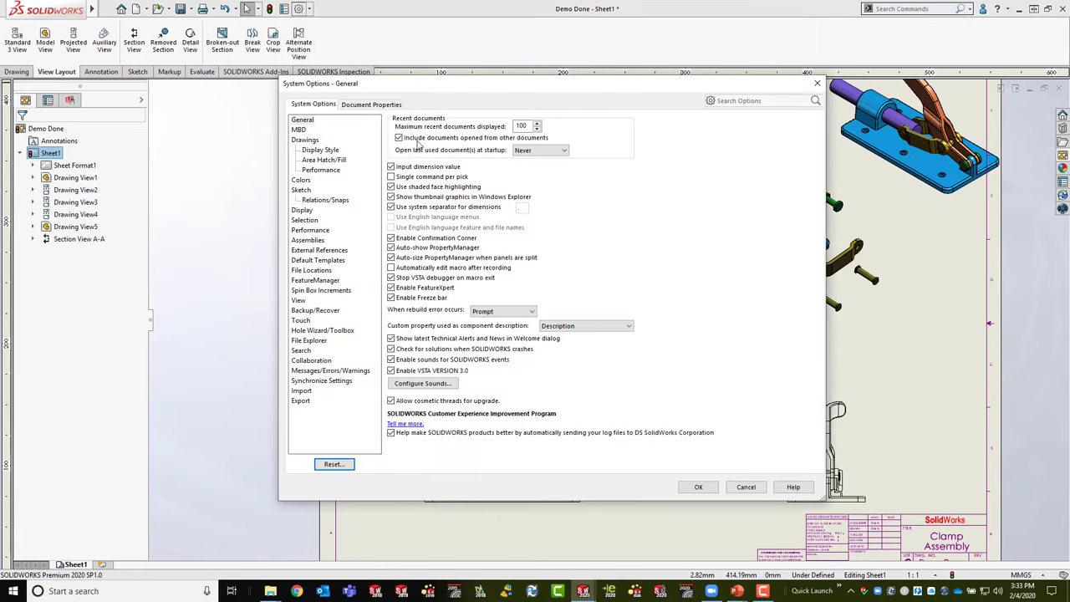
{"action": "left_click", "coordinate": [378, 104]}
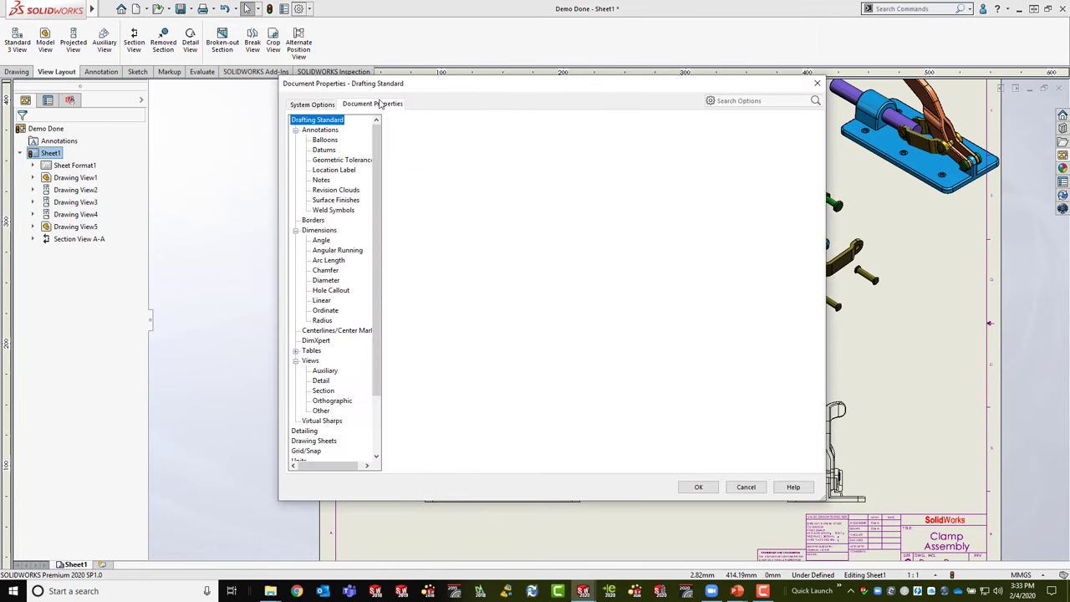
{"action": "left_click", "coordinate": [295, 130]}
{"action": "left_click", "coordinate": [295, 150]}
{"action": "left_click", "coordinate": [295, 190]}
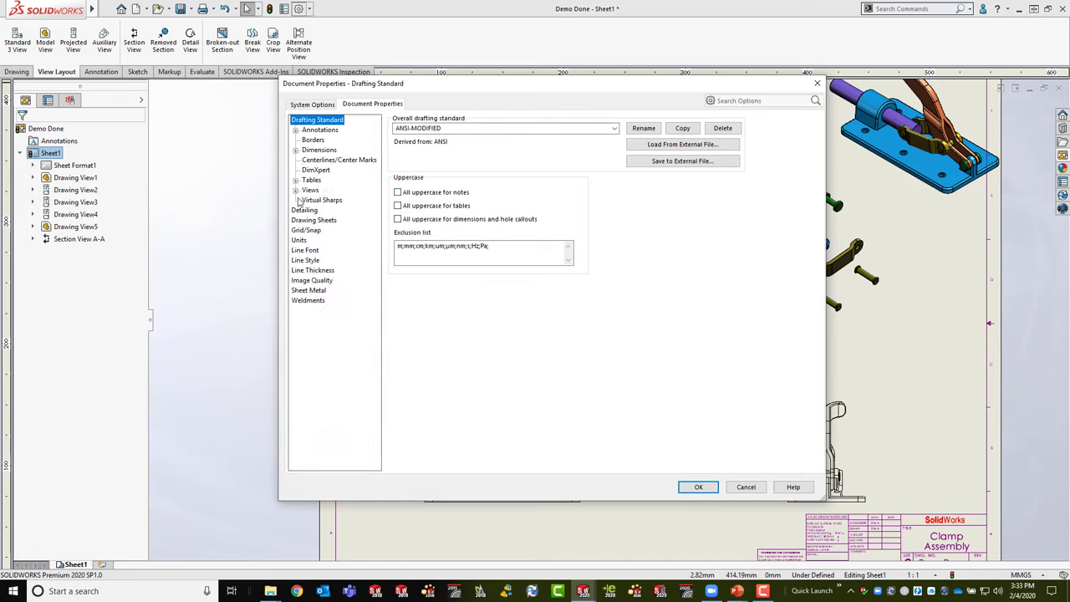
{"action": "left_click", "coordinate": [304, 211]}
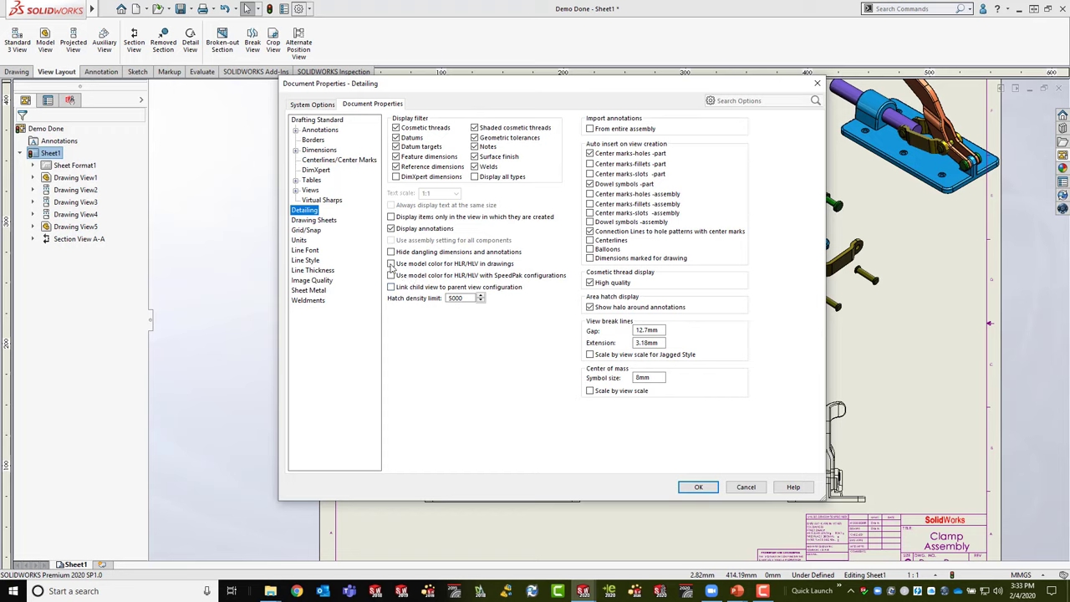
{"action": "left_click", "coordinate": [391, 264]}
{"action": "left_click_drag", "start_coordinate": [633, 87], "coordinate": [369, 37]}
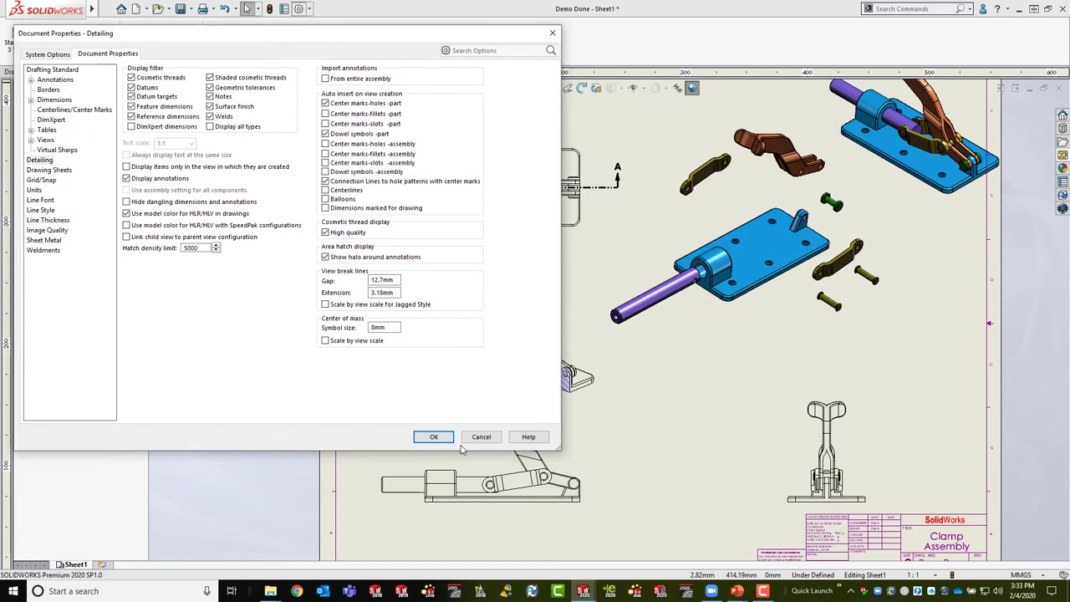
{"action": "left_click", "coordinate": [434, 437]}
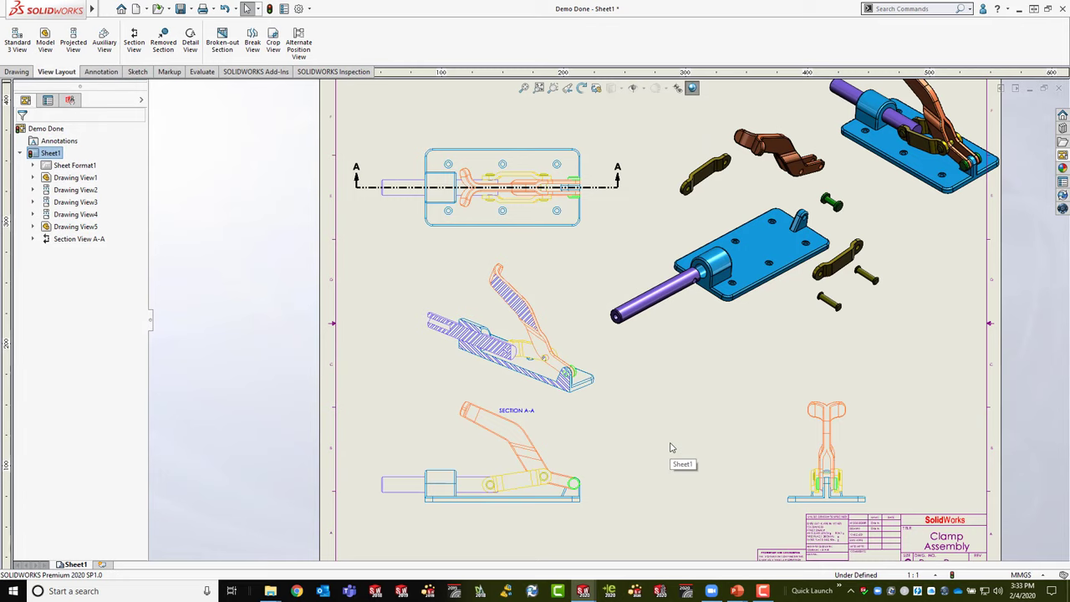
{"action": "scroll", "coordinate": [809, 355], "scroll_direction": "down", "scroll_amount": 4}
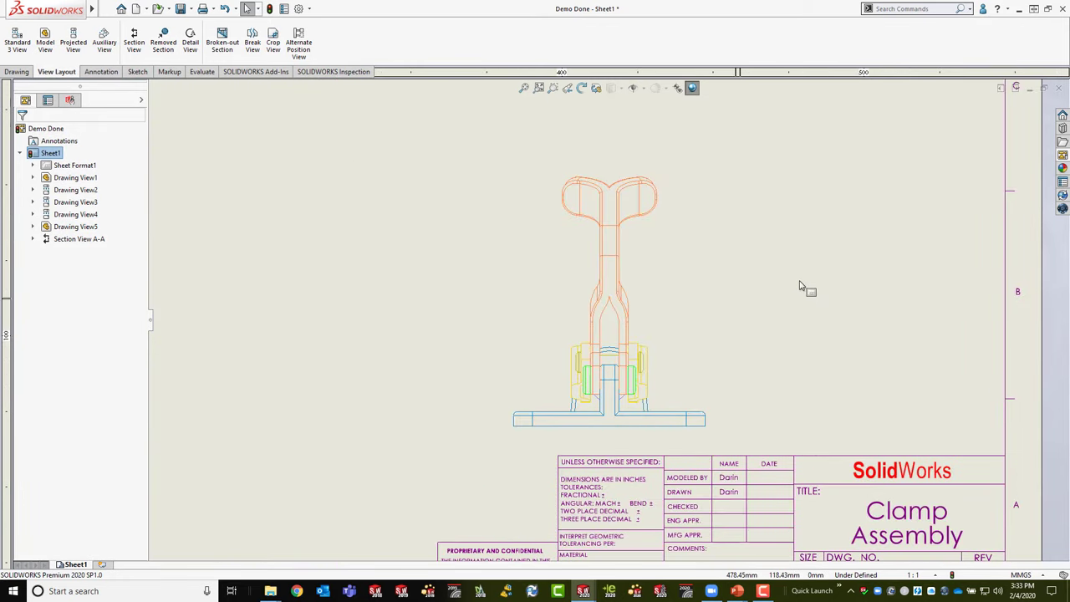
{"action": "key", "text": "f"}
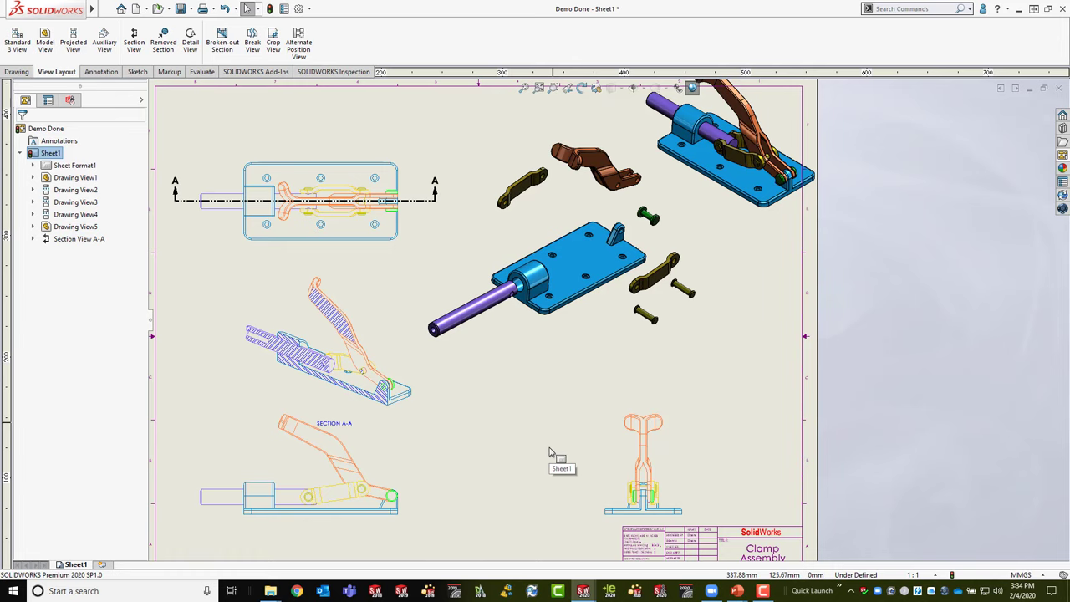
Step: Switch to the SolidWorks 2010 drawing and show its Exploded Assembly sheet
{"action": "key", "text": "ctrl+Tab"}
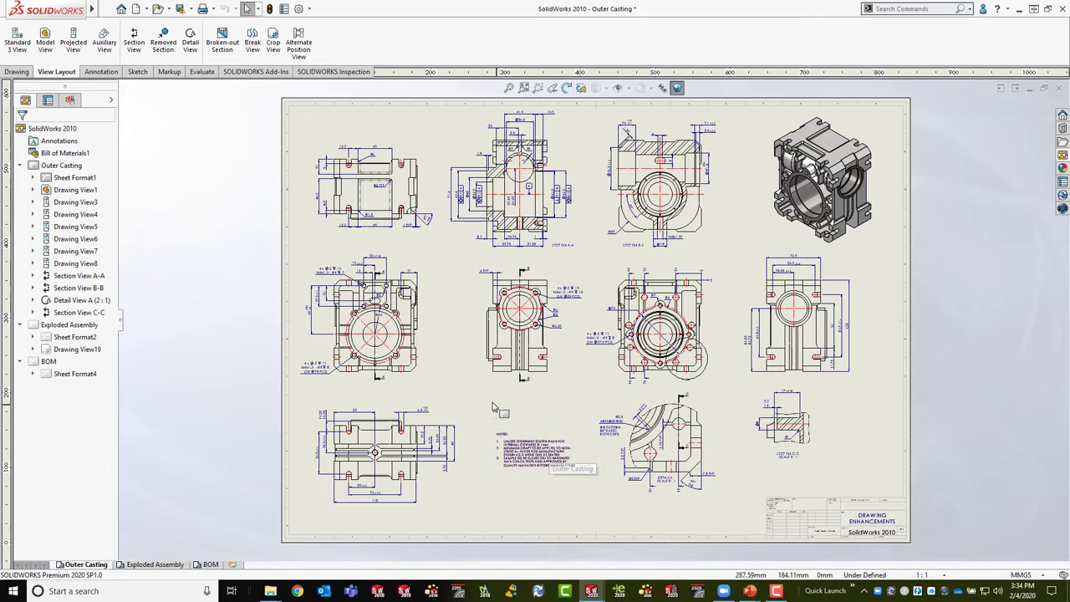
{"action": "left_click", "coordinate": [153, 565]}
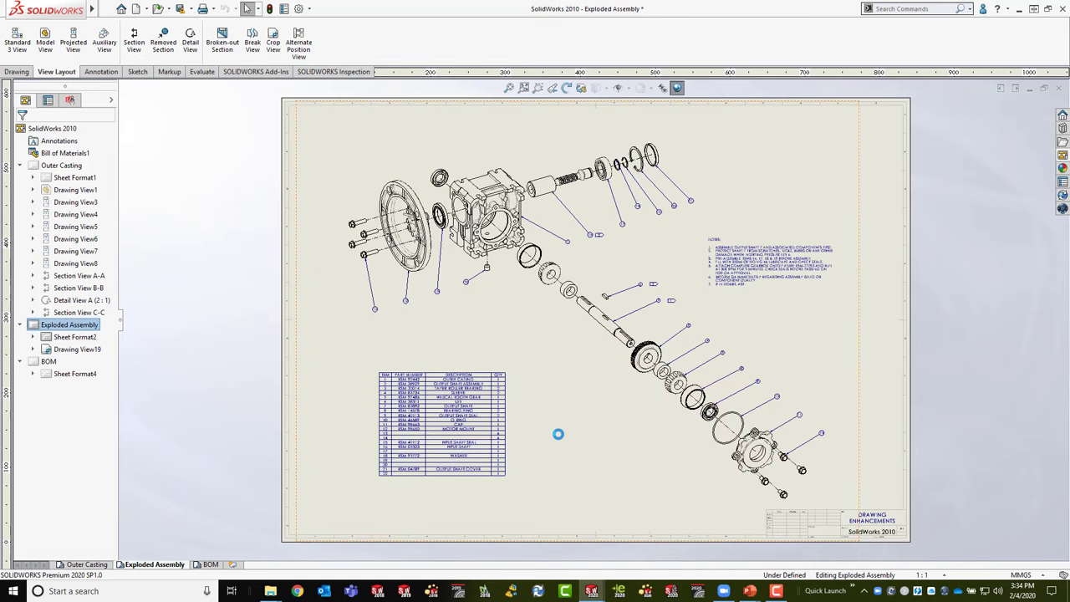
{"action": "scroll", "coordinate": [557, 418], "scroll_direction": "down", "scroll_amount": 3}
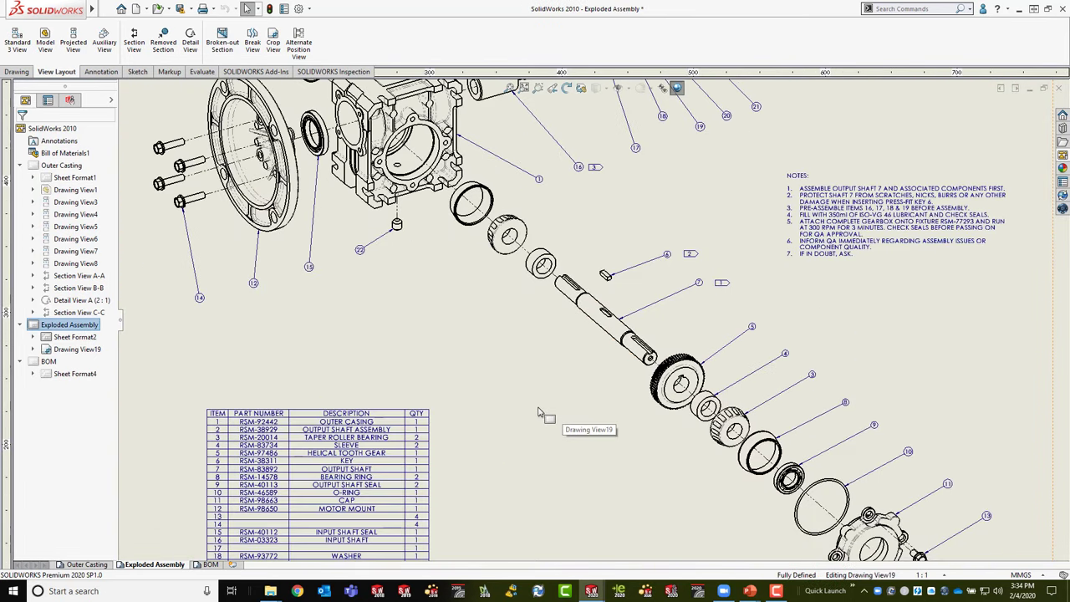
Step: Override the output shaft's component line font in the exploded view, giving its visible edges a dashed line style
{"action": "left_click", "coordinate": [544, 417]}
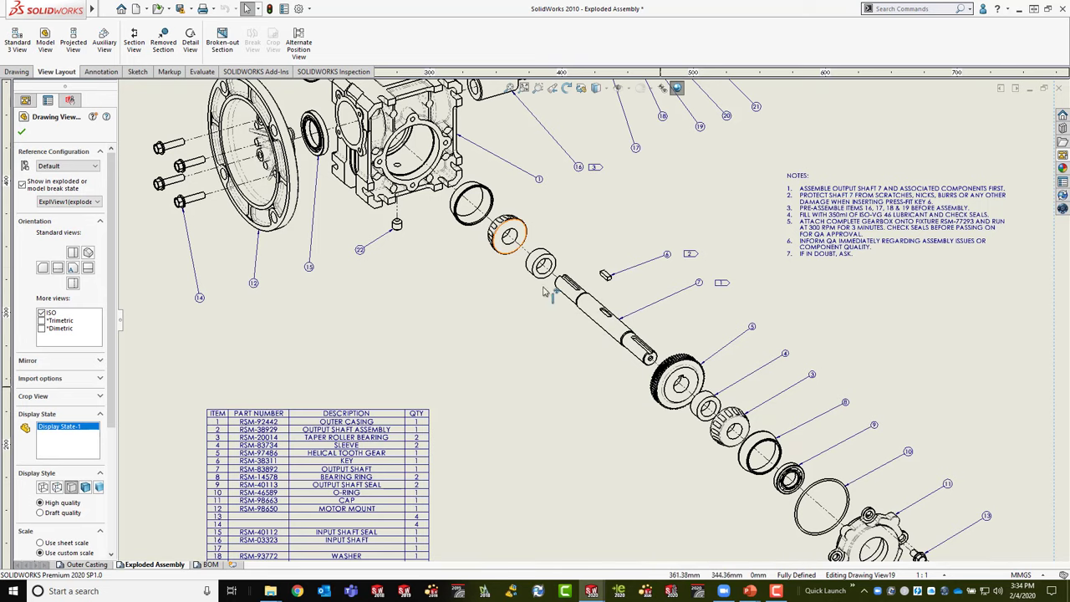
{"action": "scroll", "coordinate": [619, 306], "scroll_direction": "down", "scroll_amount": 3}
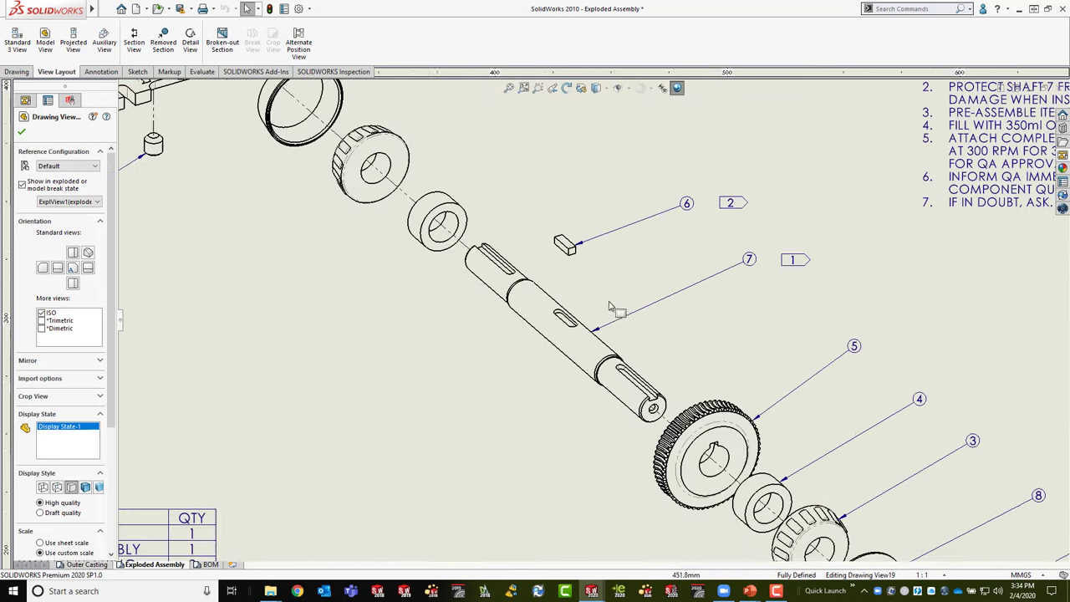
{"action": "right_click", "coordinate": [529, 302]}
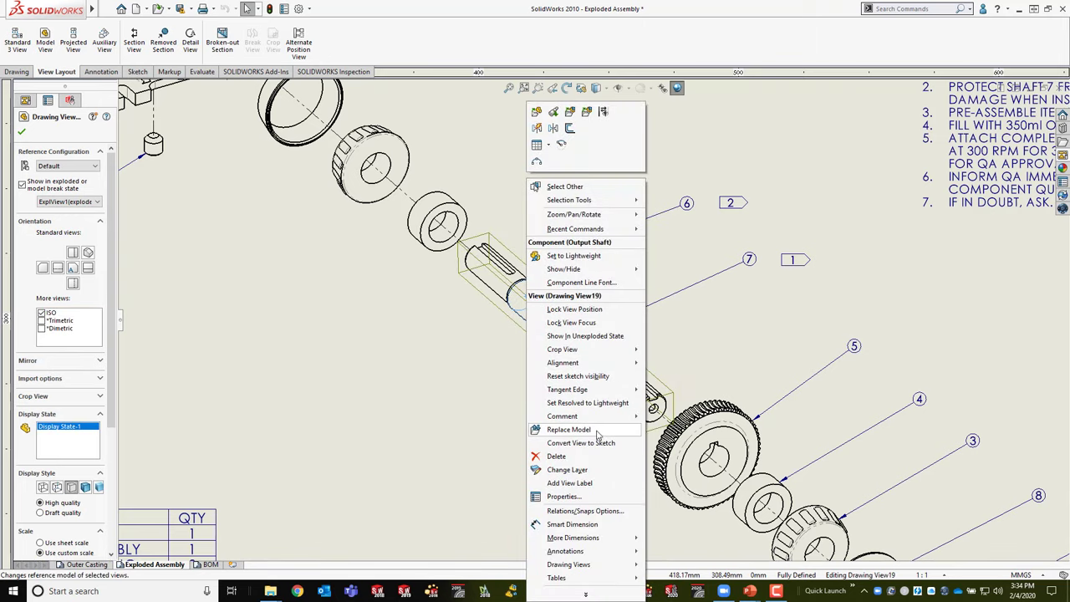
{"action": "left_click", "coordinate": [581, 282]}
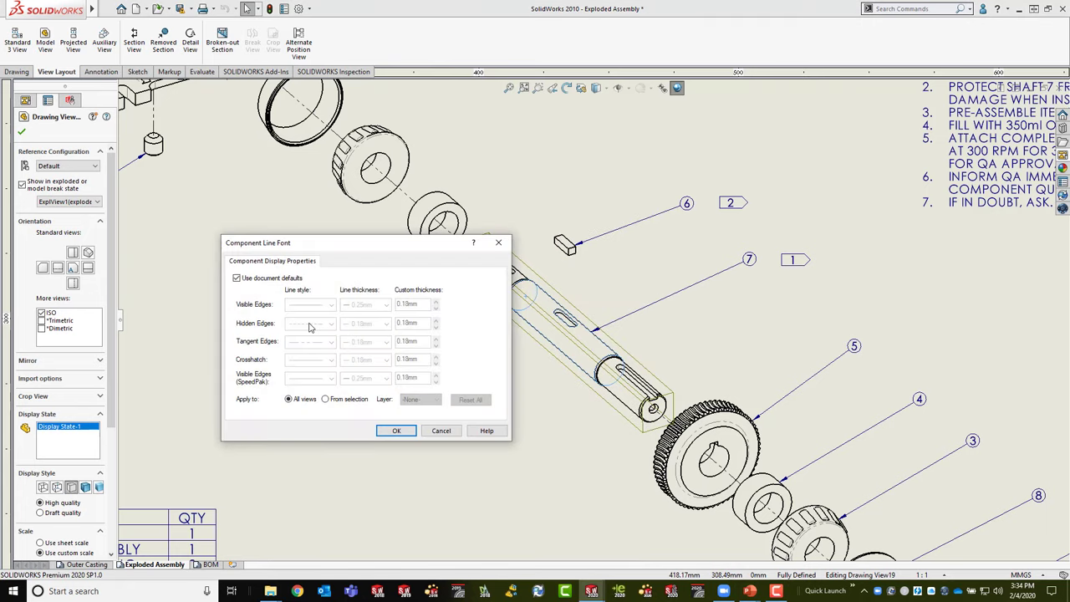
{"action": "left_click", "coordinate": [237, 278]}
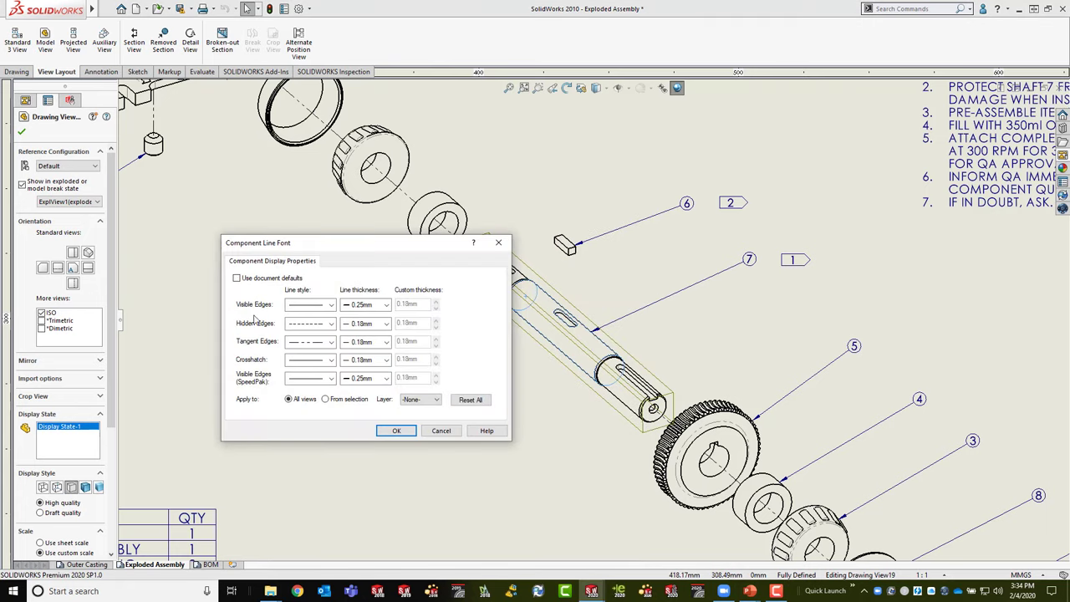
{"action": "left_click", "coordinate": [311, 306]}
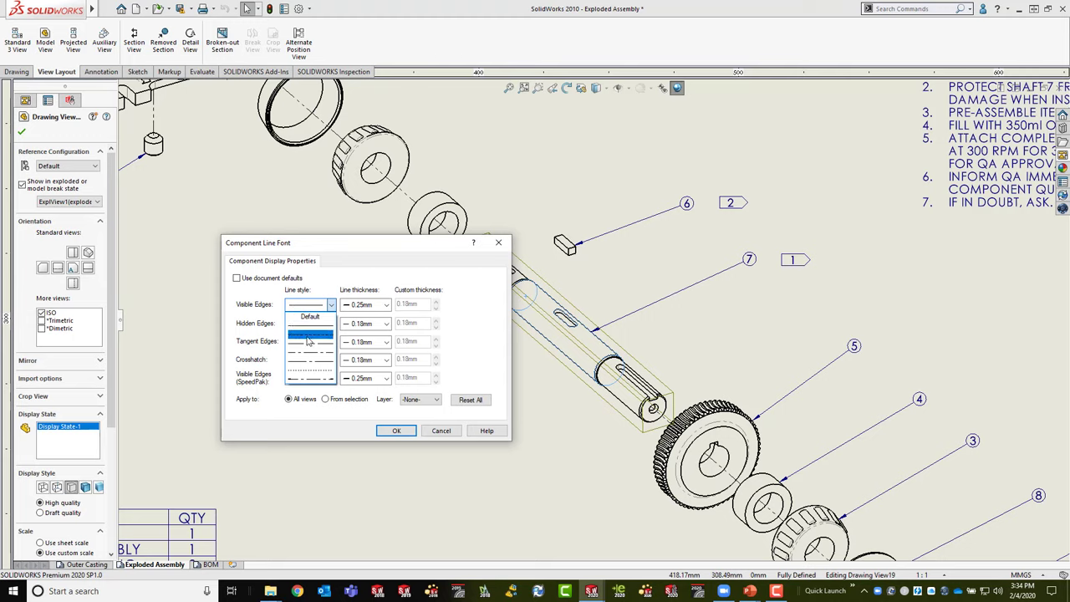
{"action": "left_click", "coordinate": [307, 339]}
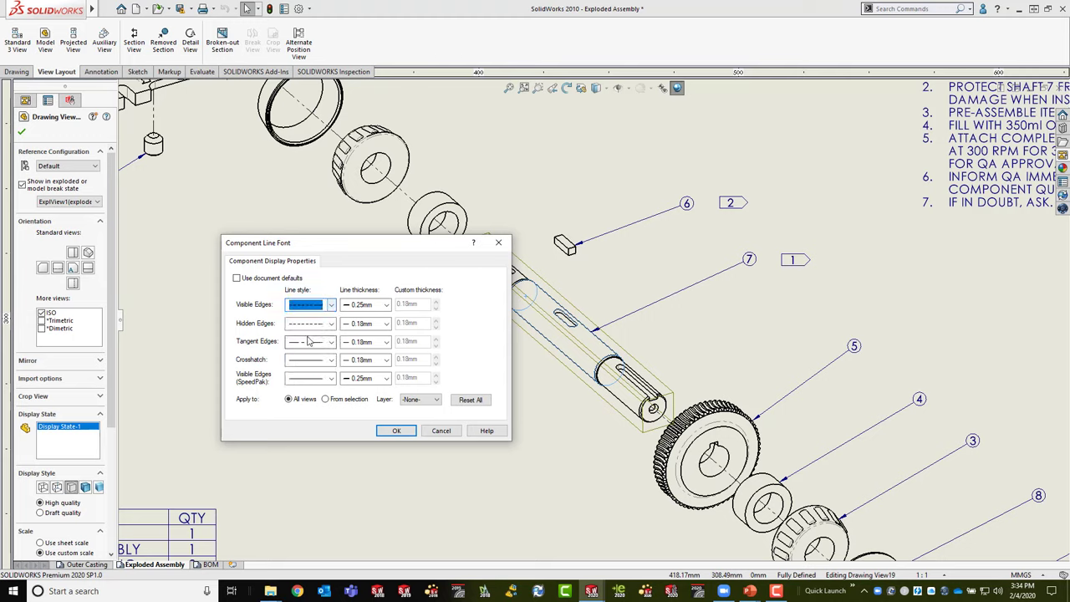
{"action": "left_click", "coordinate": [396, 430]}
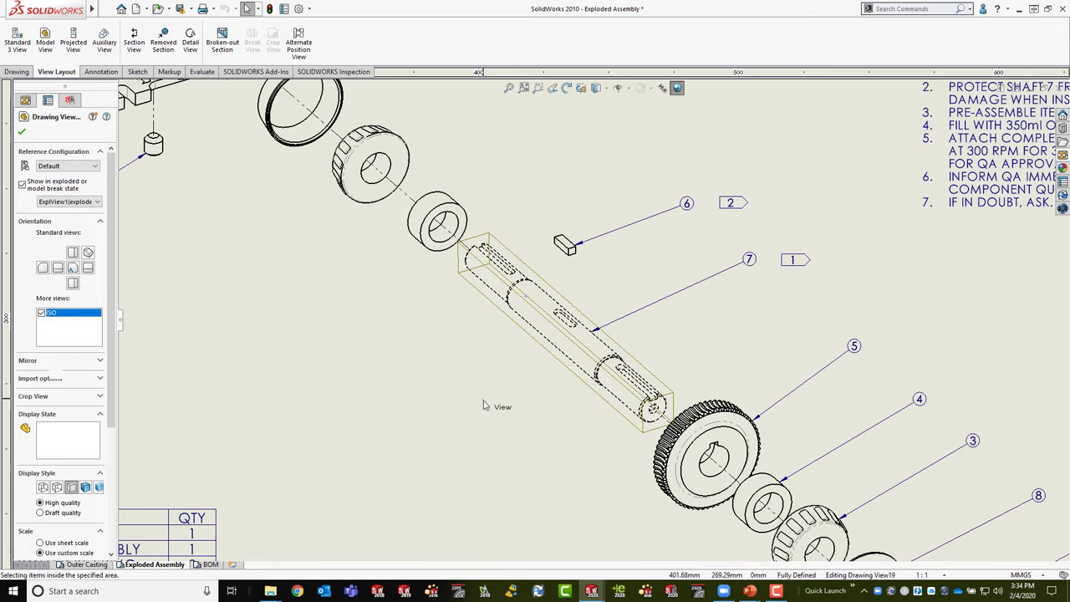
{"action": "left_click", "coordinate": [391, 473]}
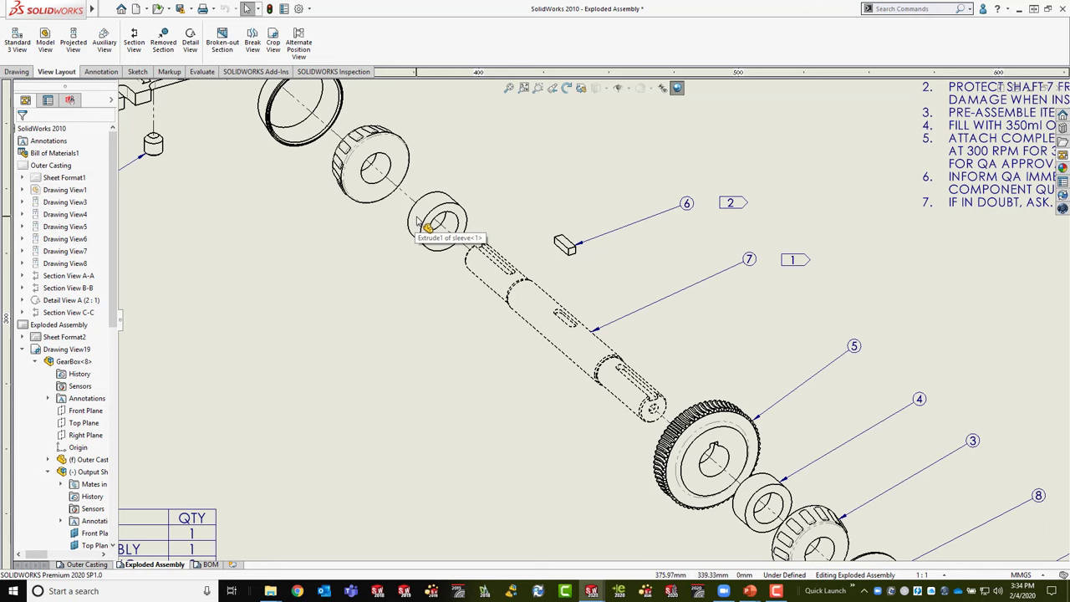
Step: Display the Layer toolbar above the exploded view and open the Layers dialog, keeping it clear of the sleeve and shaft
{"action": "right_click", "coordinate": [559, 40]}
{"action": "mouse_move", "coordinate": [601, 91]}
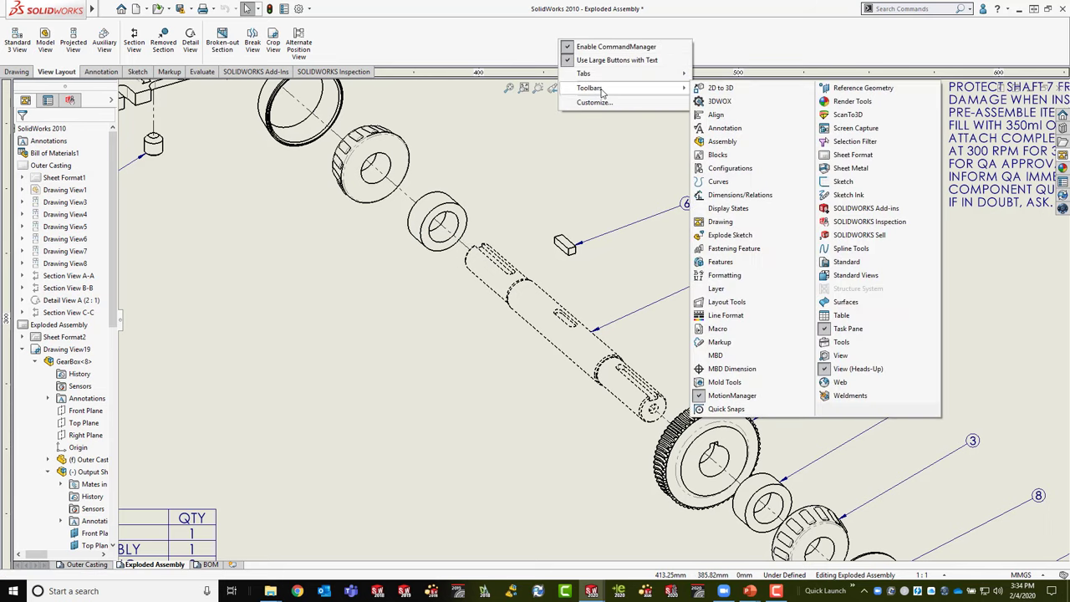
{"action": "left_click", "coordinate": [716, 288]}
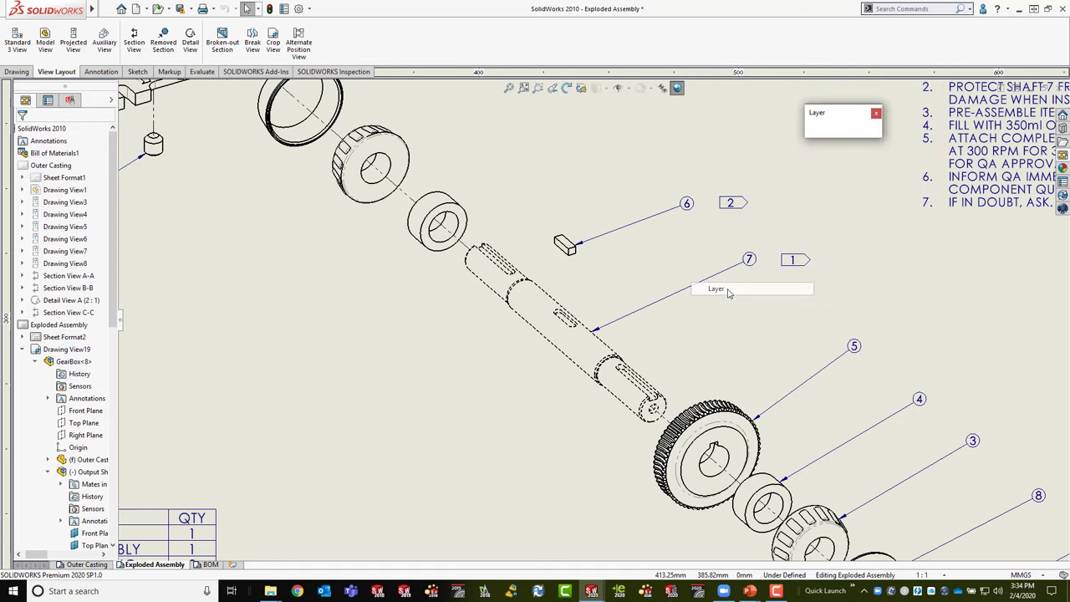
{"action": "left_click_drag", "start_coordinate": [830, 123], "coordinate": [667, 128]}
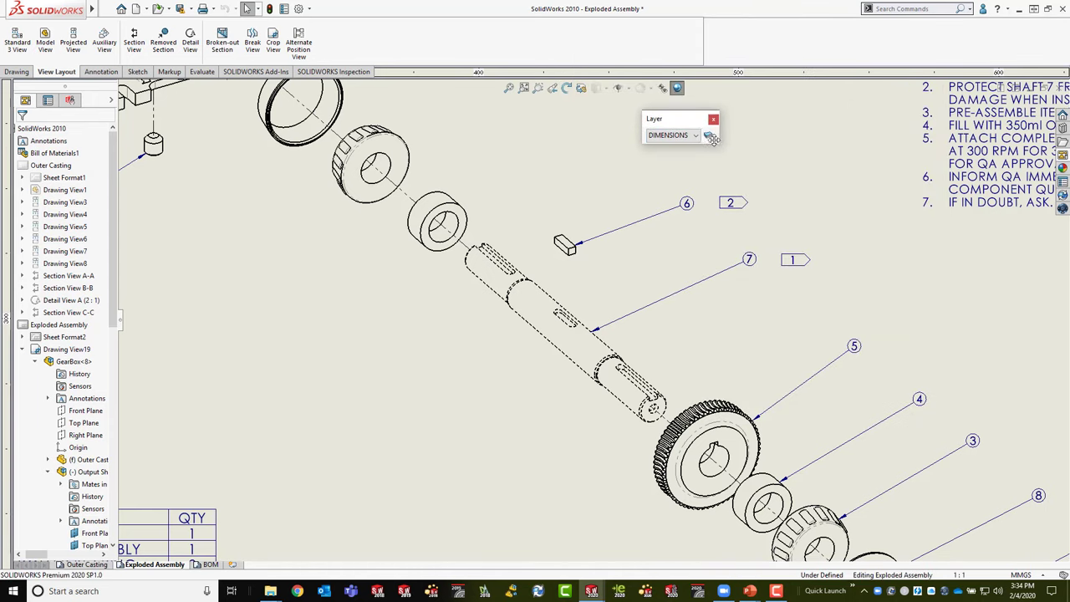
{"action": "left_click", "coordinate": [708, 135]}
{"action": "left_click_drag", "start_coordinate": [462, 302], "coordinate": [866, 45]}
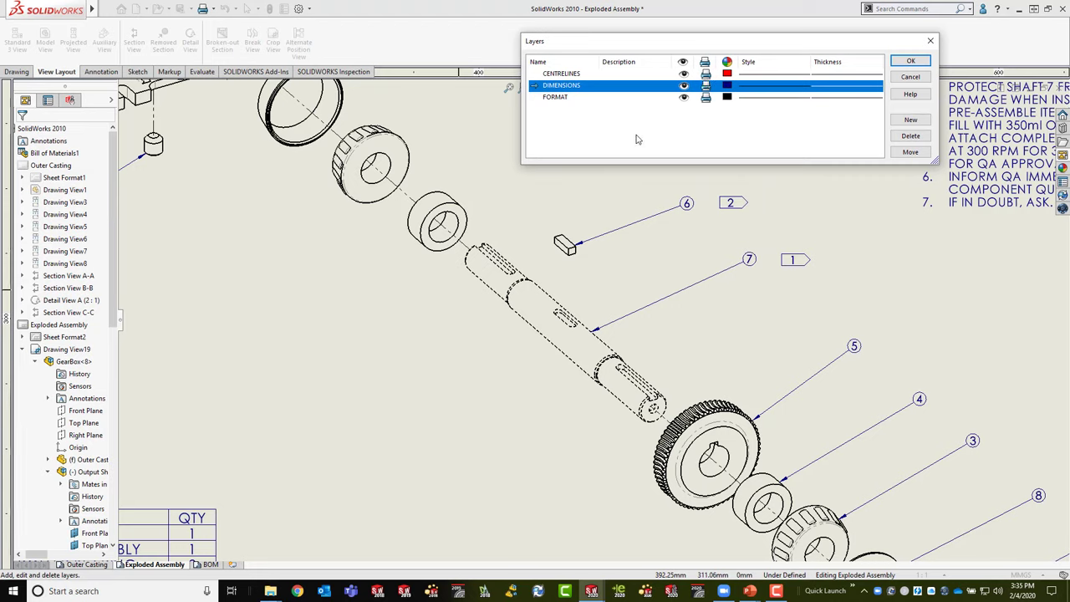
Step: Move the sleeve beside the output shaft's upper end to the CENTRELINES layer
{"action": "left_click", "coordinate": [439, 221]}
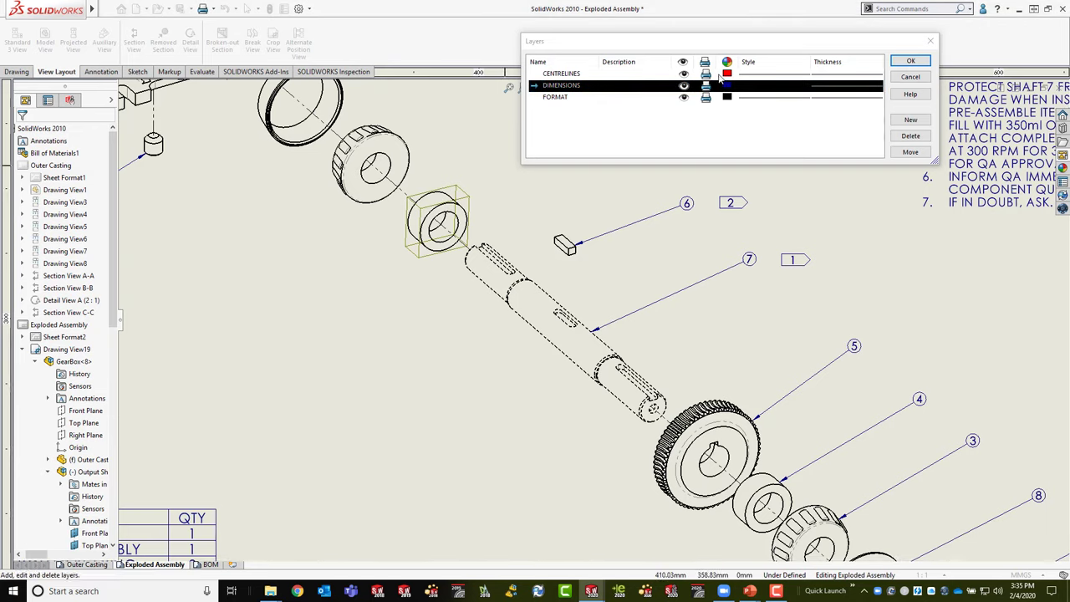
{"action": "left_click", "coordinate": [545, 74]}
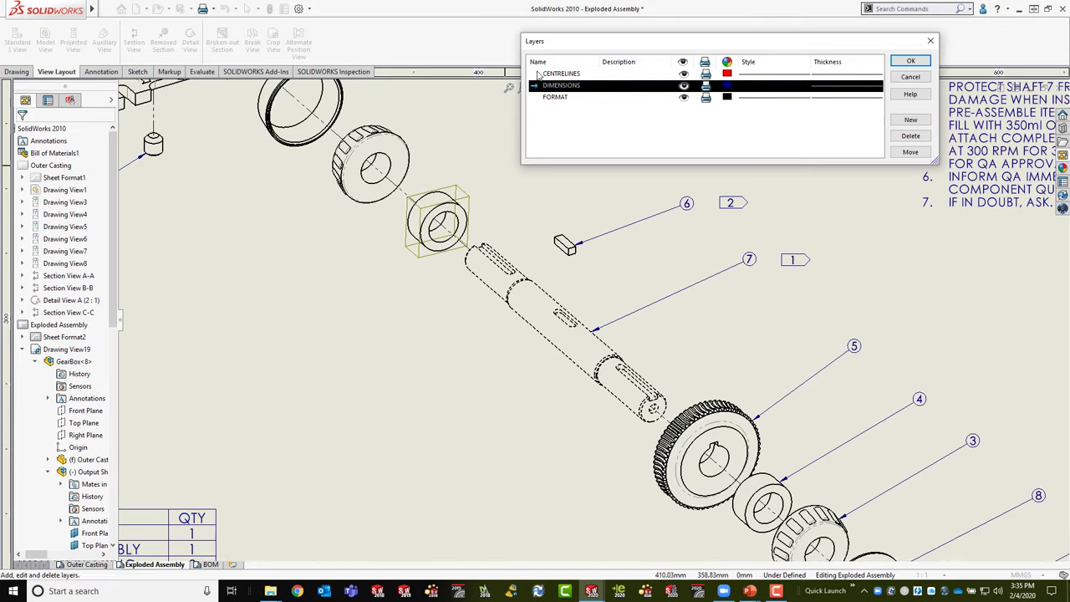
{"action": "left_click", "coordinate": [910, 152]}
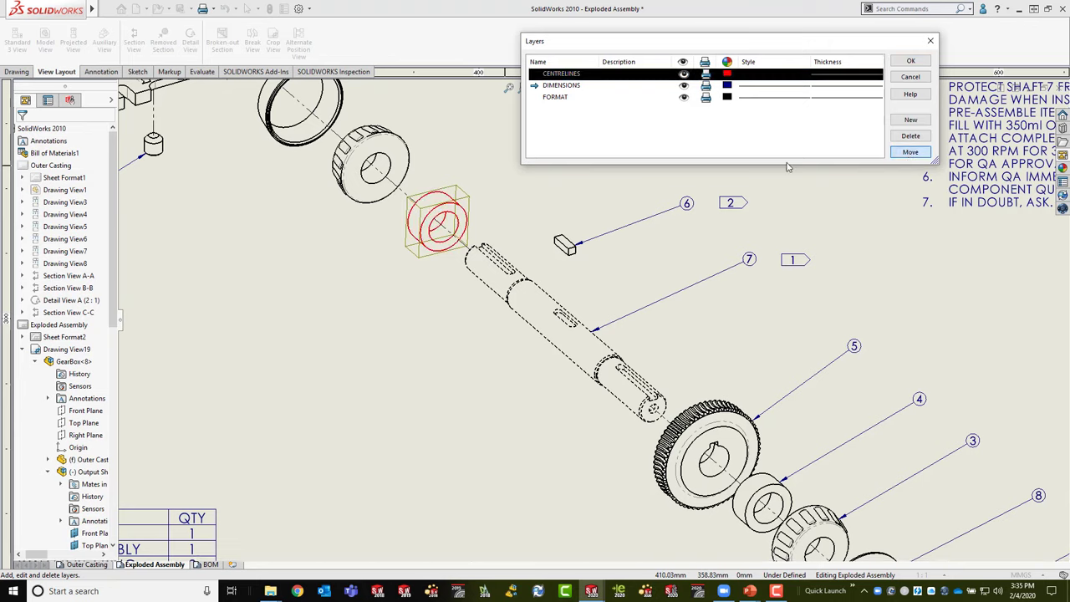
{"action": "left_click", "coordinate": [910, 61]}
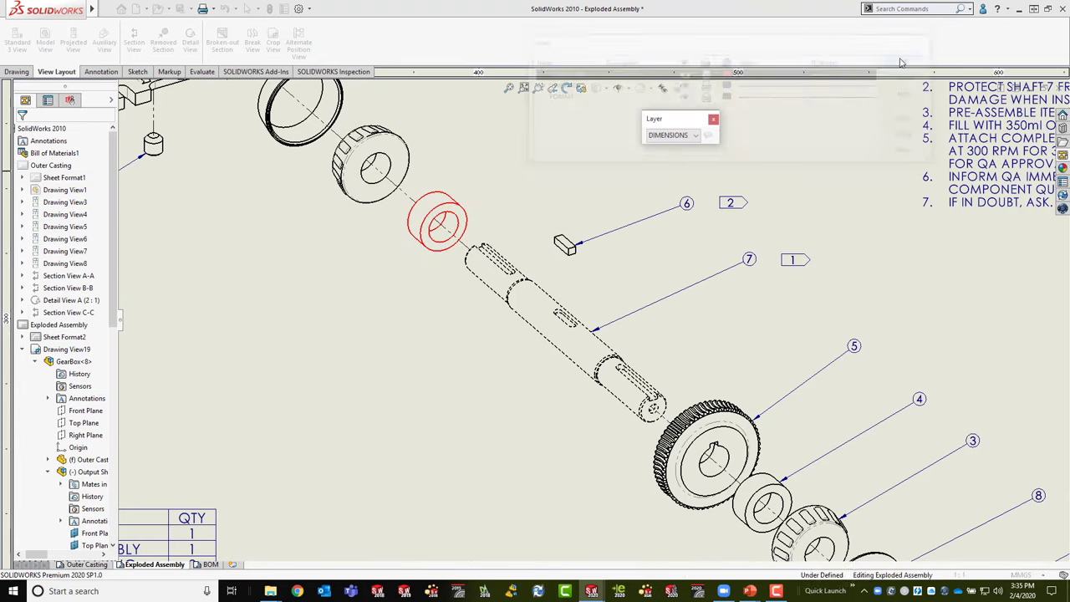
Step: Set the line style of the red sleeve's visible edges to dashed with Component Line Font
{"action": "left_click", "coordinate": [440, 208]}
{"action": "right_click", "coordinate": [440, 208]}
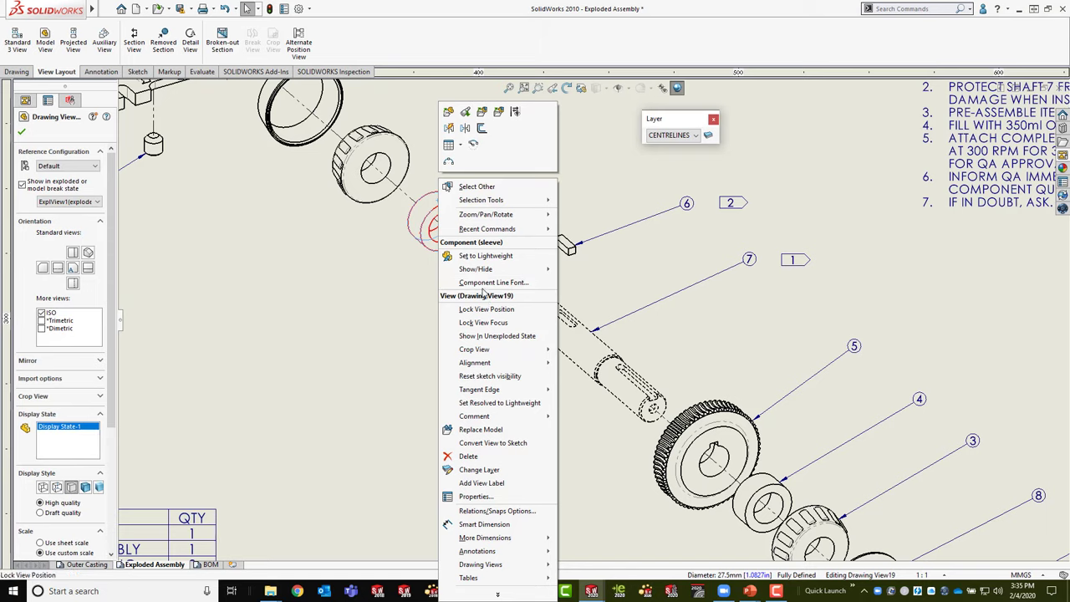
{"action": "left_click", "coordinate": [490, 282]}
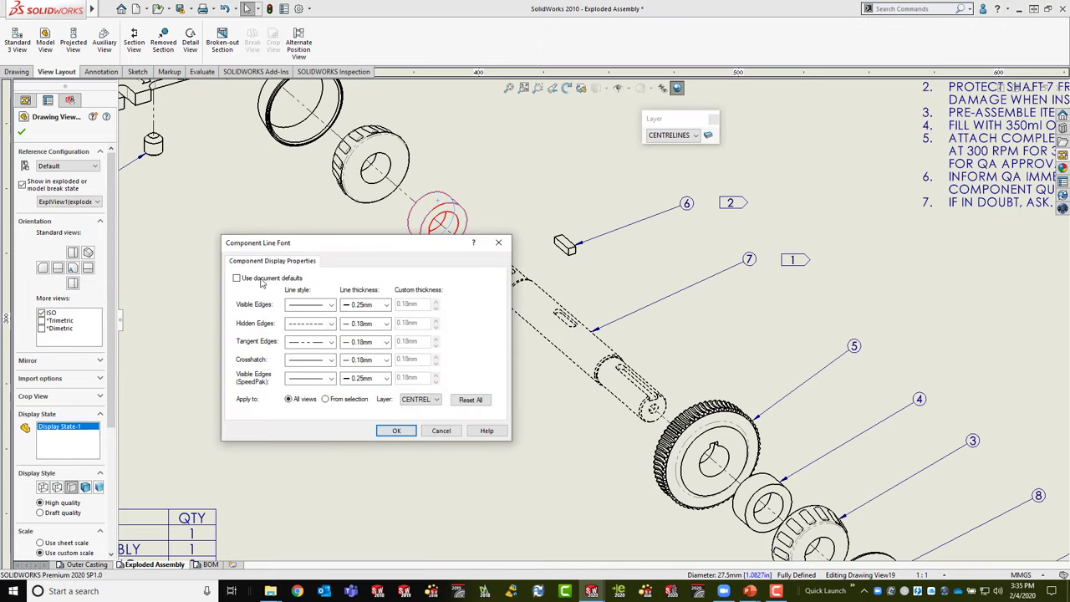
{"action": "left_click", "coordinate": [269, 279]}
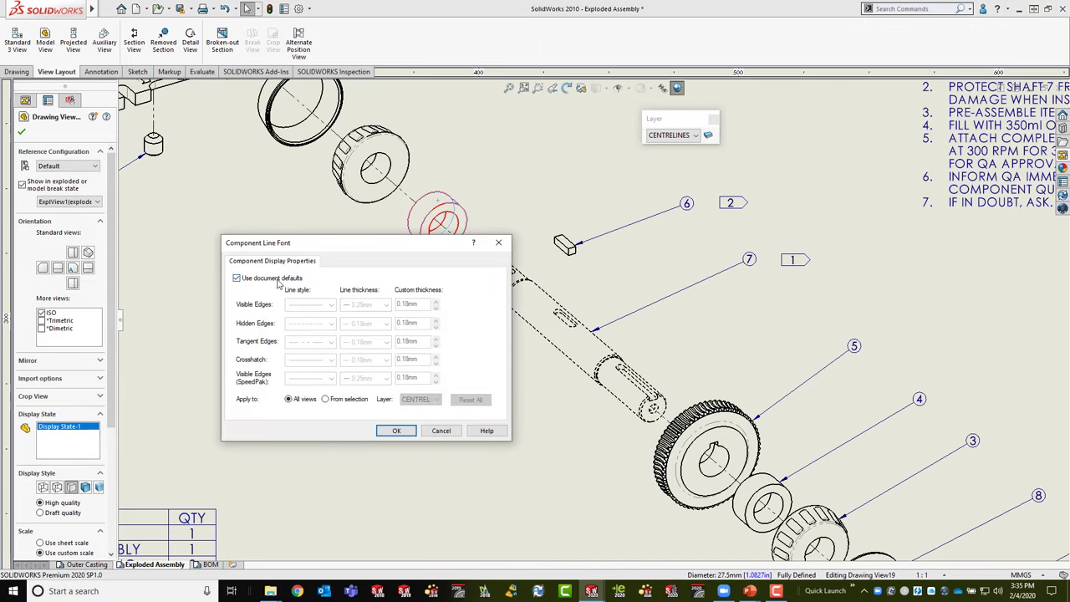
{"action": "left_click", "coordinate": [278, 283]}
{"action": "left_click", "coordinate": [310, 304]}
{"action": "left_click", "coordinate": [305, 325]}
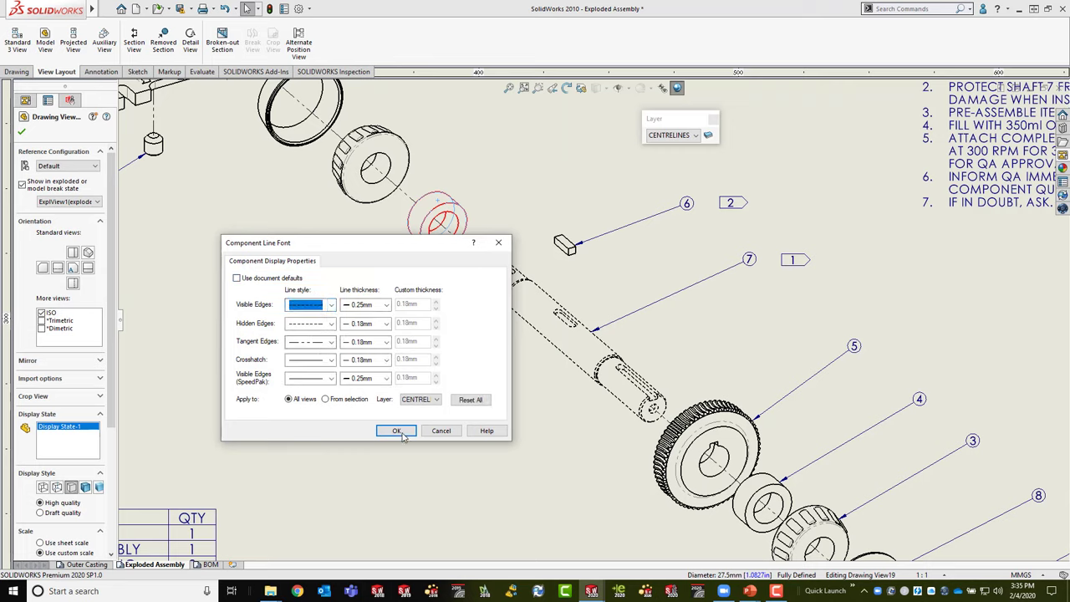
{"action": "left_click", "coordinate": [400, 433]}
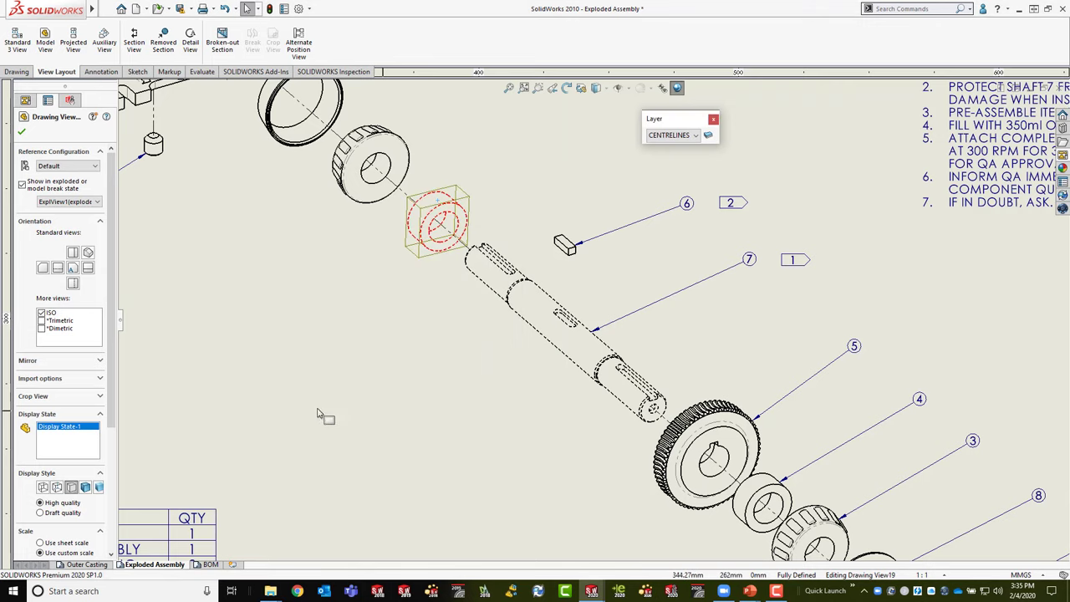
{"action": "left_click", "coordinate": [381, 455]}
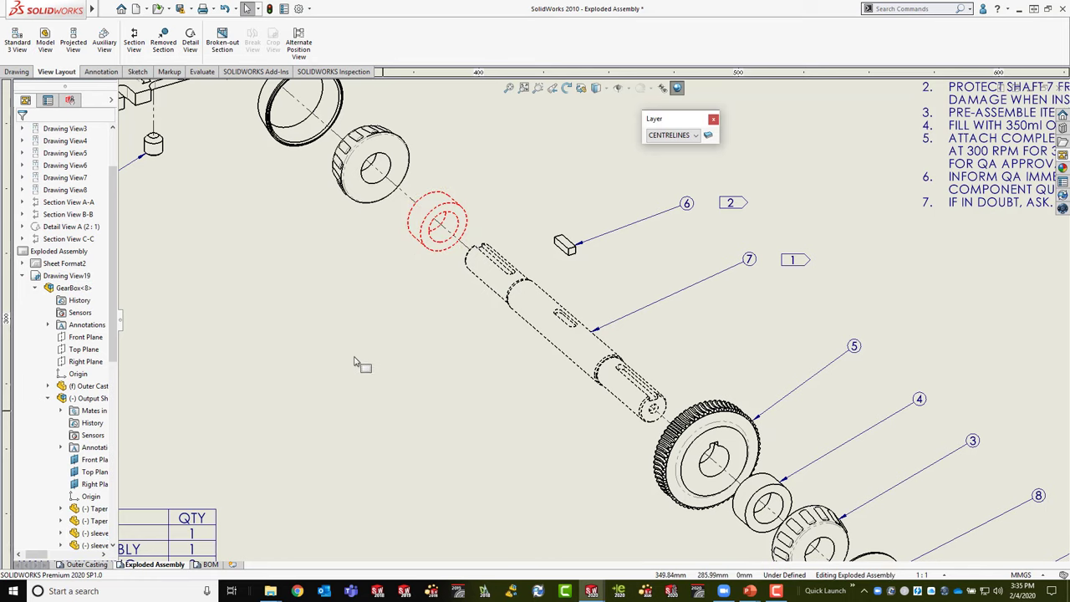
{"action": "scroll", "coordinate": [439, 354], "scroll_direction": "up", "scroll_amount": 3}
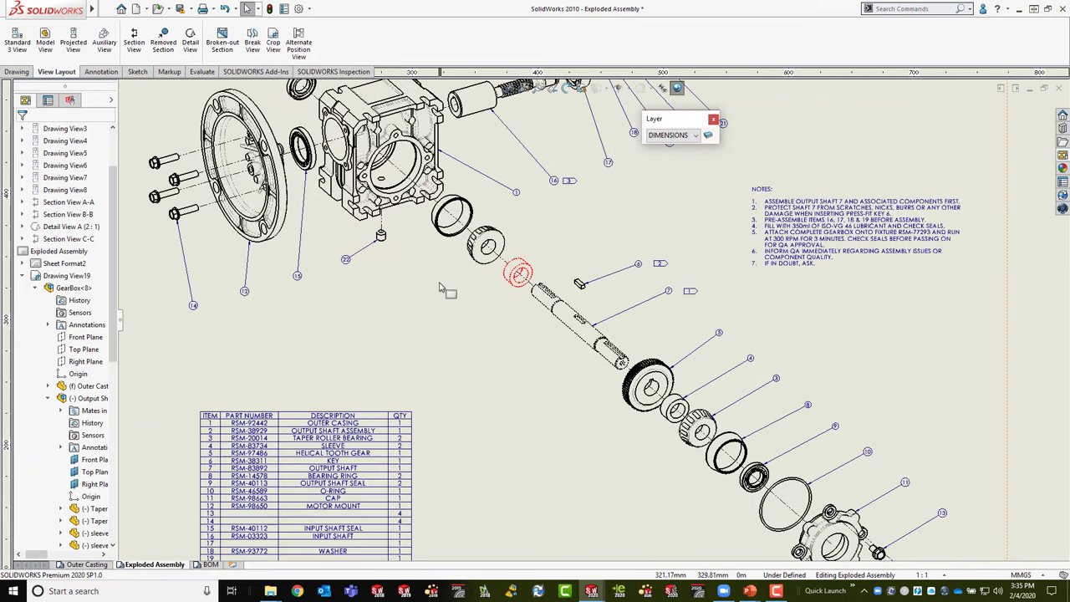
Step: Change the exploded gearbox view's display style to Shaded With Edges
{"action": "left_click", "coordinate": [441, 287]}
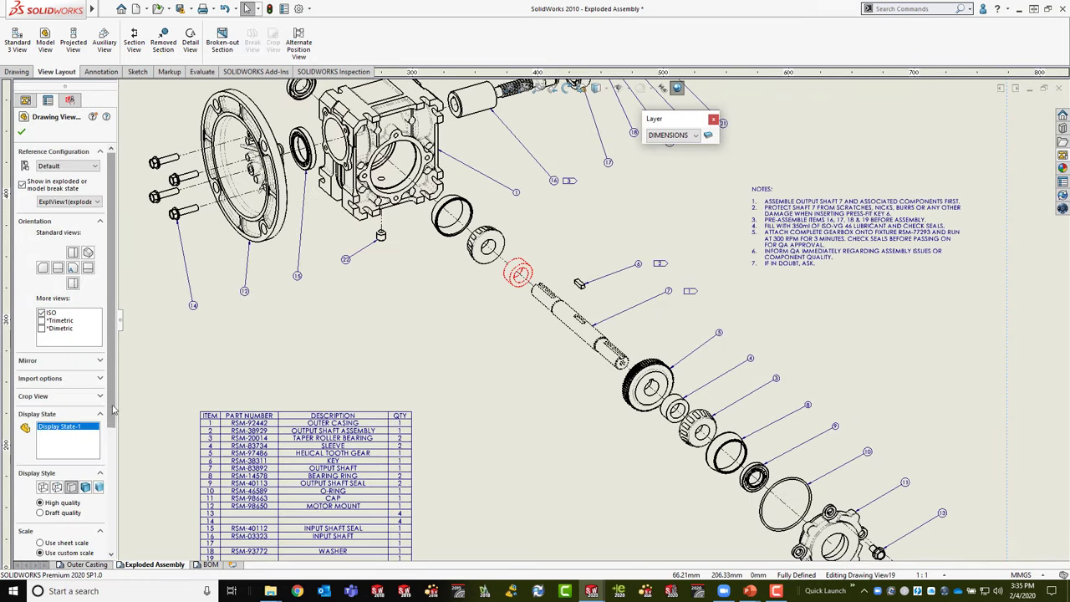
{"action": "left_click_drag", "start_coordinate": [113, 409], "coordinate": [103, 546]}
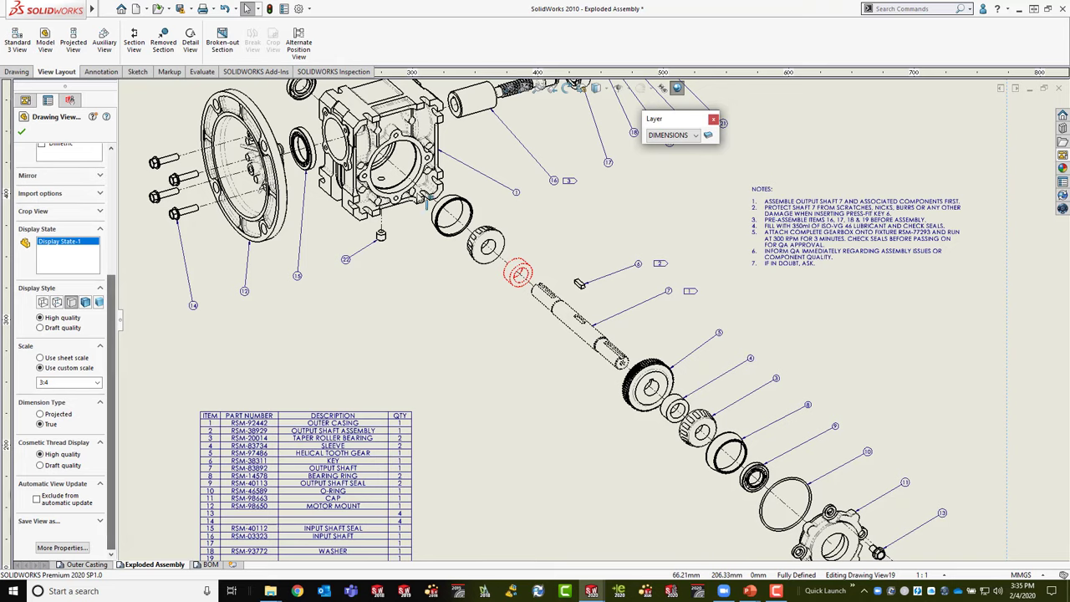
{"action": "left_click", "coordinate": [596, 88]}
{"action": "left_click", "coordinate": [597, 104]}
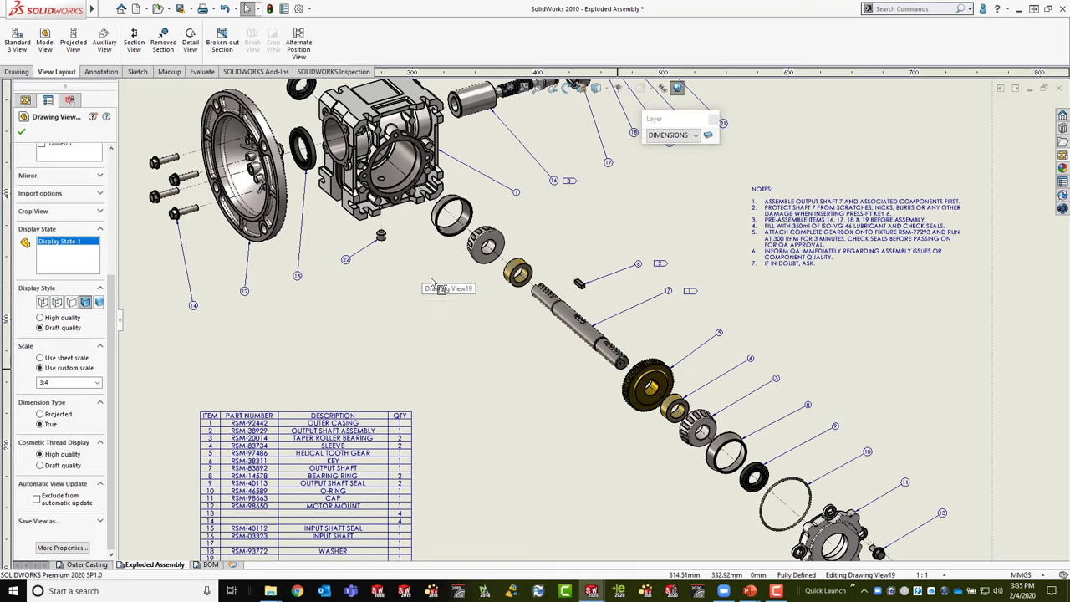
Step: Open the GearBox assembly from the exploded drawing view
{"action": "key", "text": "ctrl+Tab"}
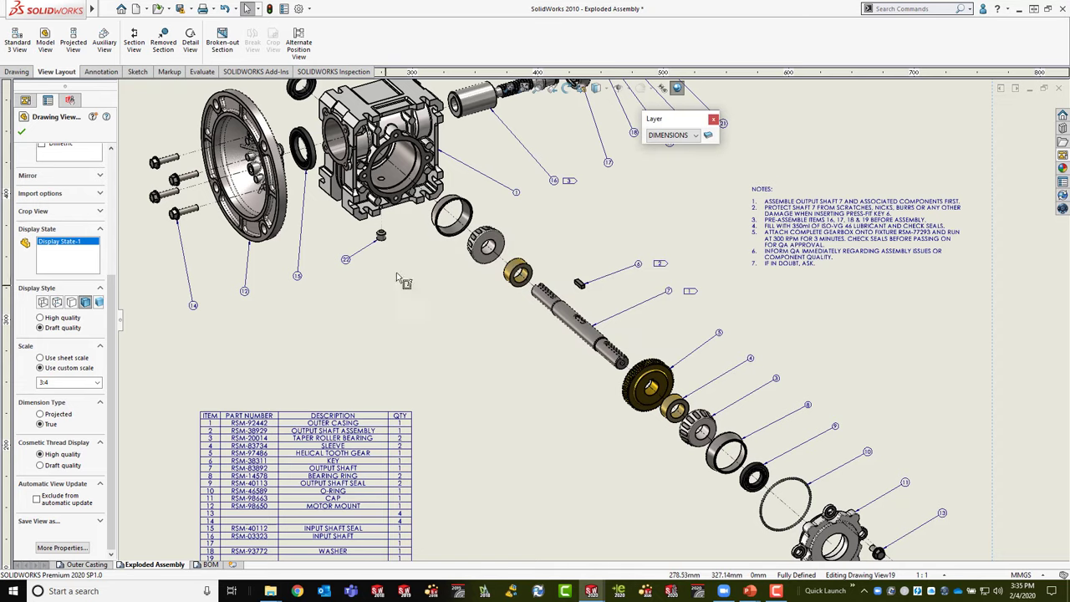
{"action": "right_click", "coordinate": [449, 205]}
{"action": "left_click", "coordinate": [434, 137]}
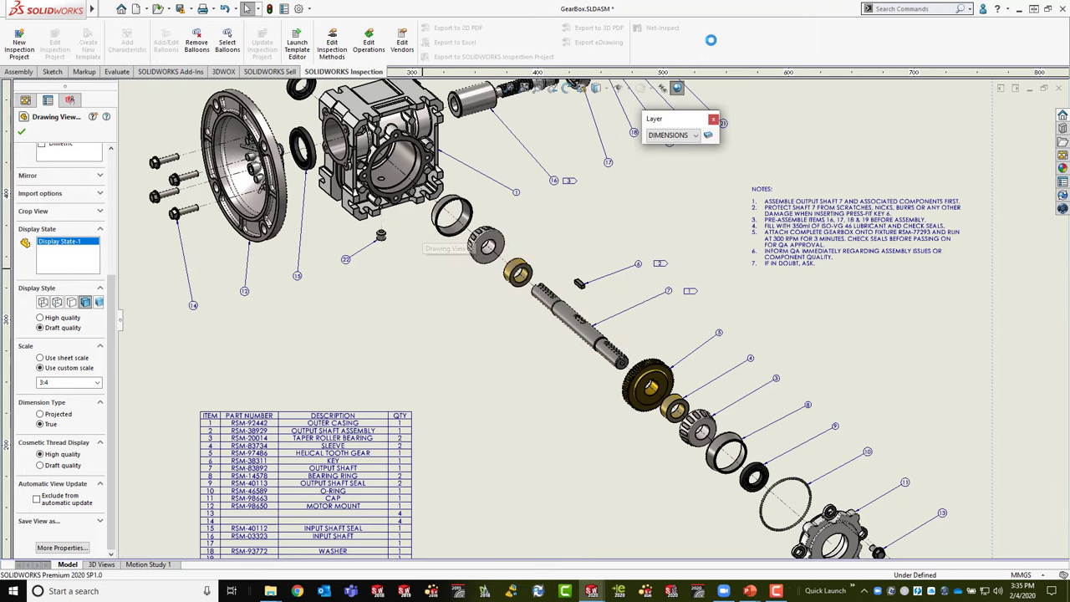
{"action": "scroll", "coordinate": [867, 315], "scroll_direction": "up", "scroll_amount": 3}
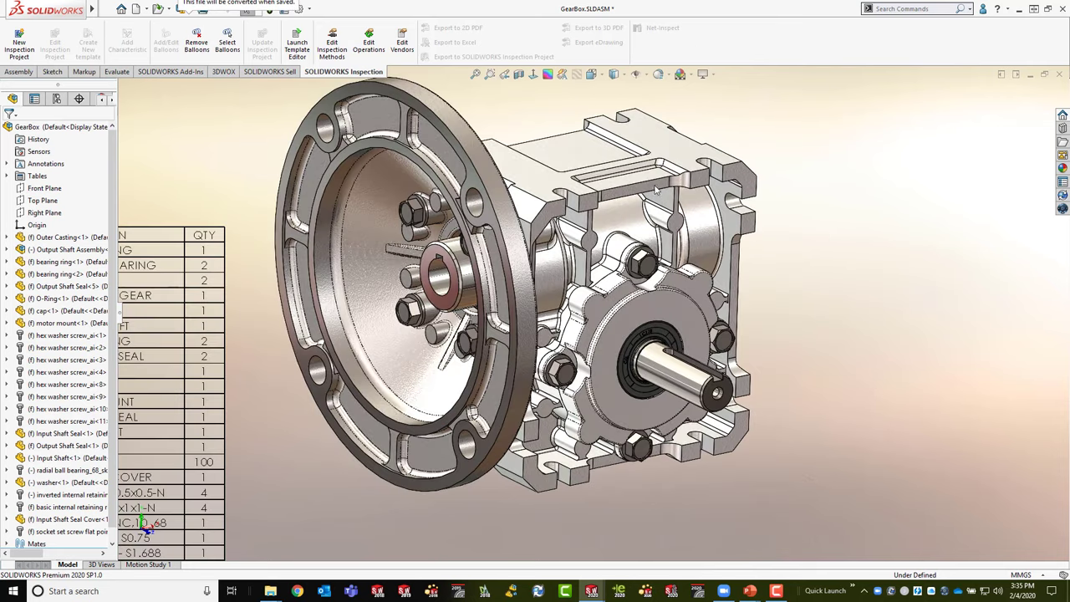
Step: Make the Outer Casting transparent in the assembly and return to the exploded view in the Exploded Assembly drawing
{"action": "right_click", "coordinate": [569, 153]}
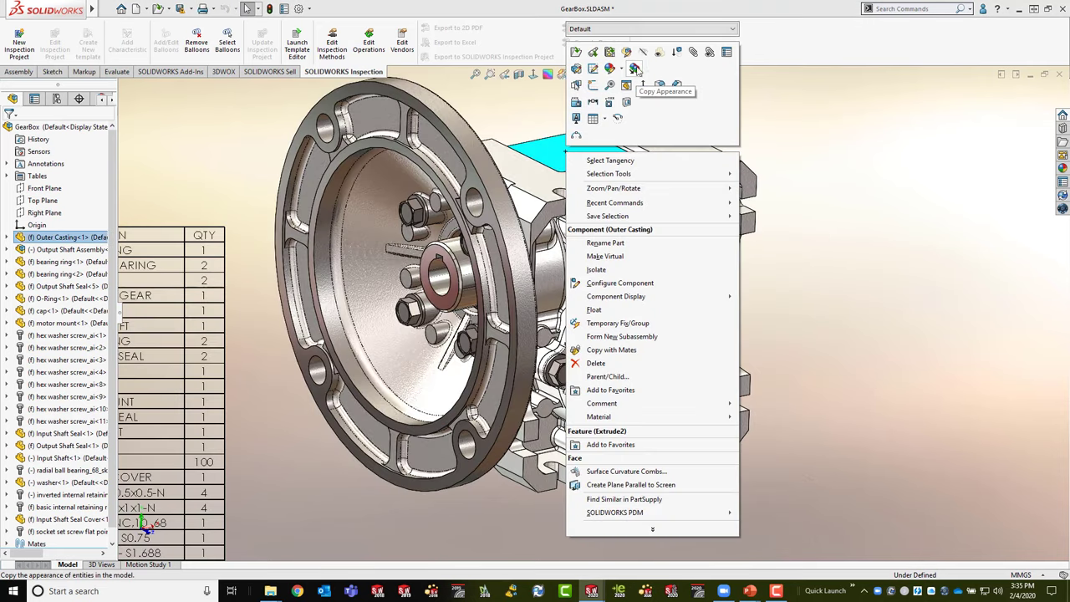
{"action": "left_click", "coordinate": [660, 53]}
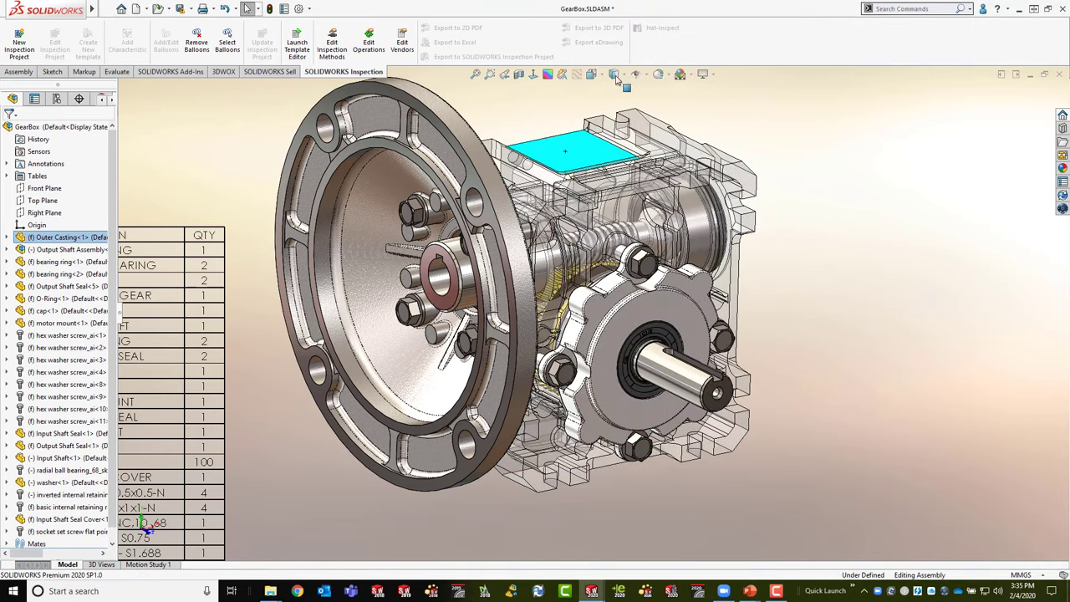
{"action": "left_click", "coordinate": [231, 138]}
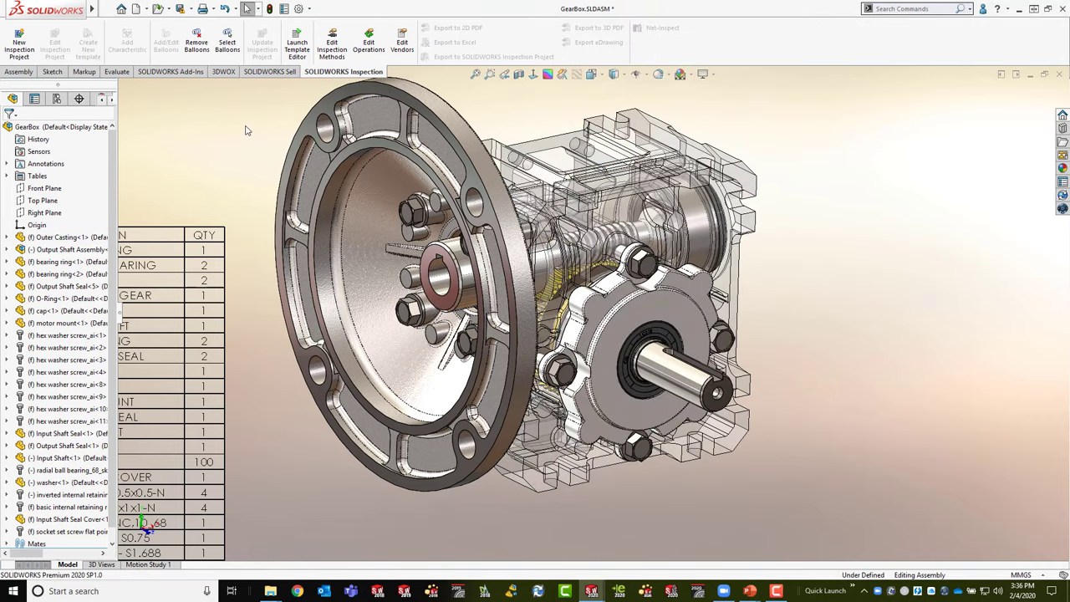
{"action": "key", "text": "ctrl+Tab"}
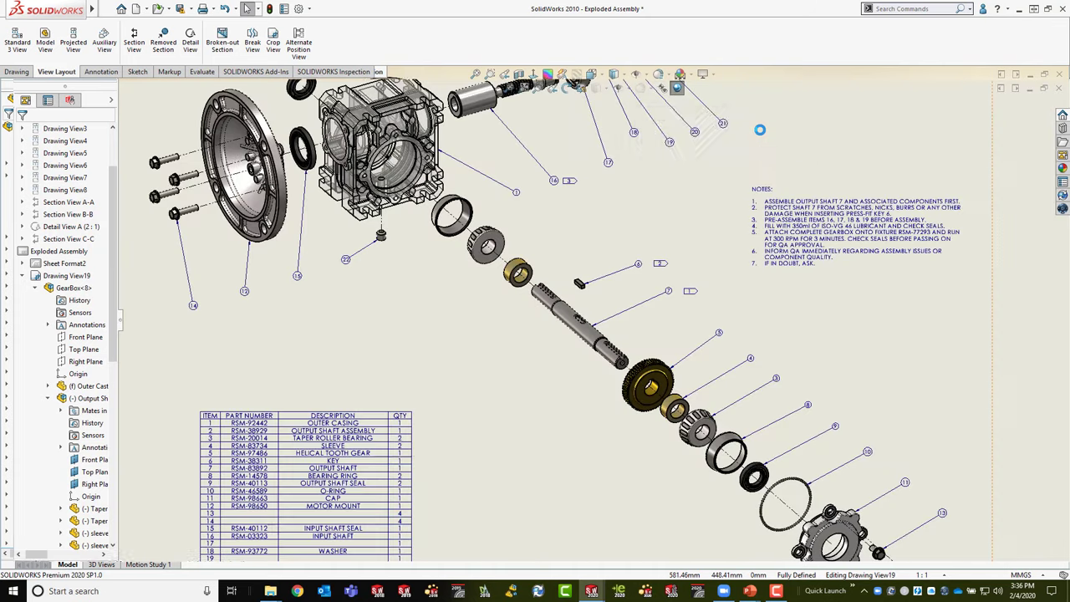
{"action": "middle_click_drag", "start_coordinate": [470, 374], "coordinate": [476, 394]}
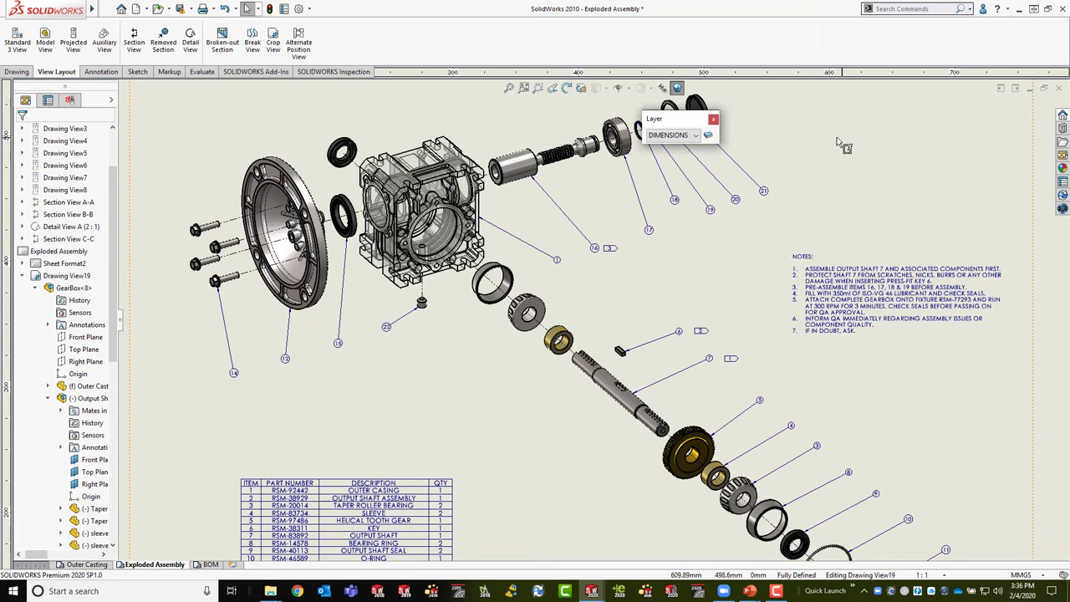
{"action": "left_click", "coordinate": [791, 176]}
{"action": "middle_click_drag", "start_coordinate": [790, 176], "coordinate": [760, 211]}
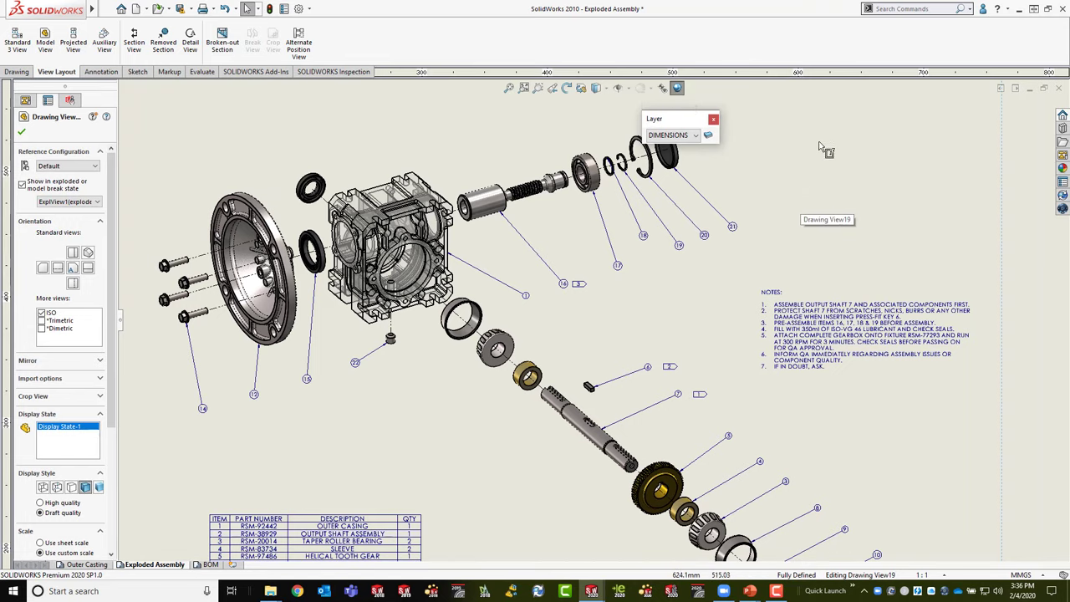
{"action": "key", "text": "alt+Tab"}
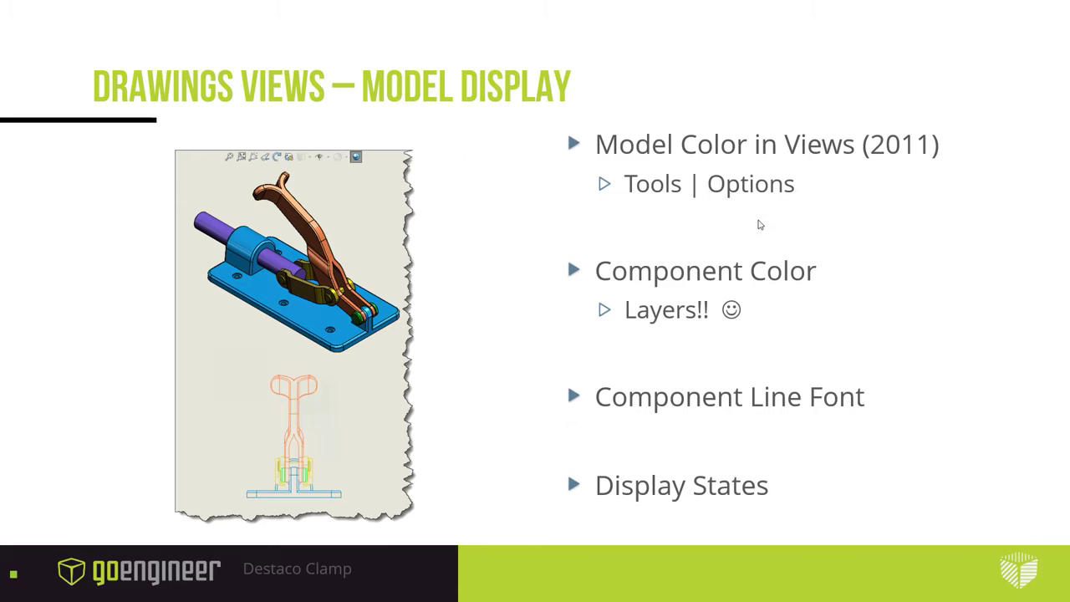
{"action": "left_click", "coordinate": [694, 227]}
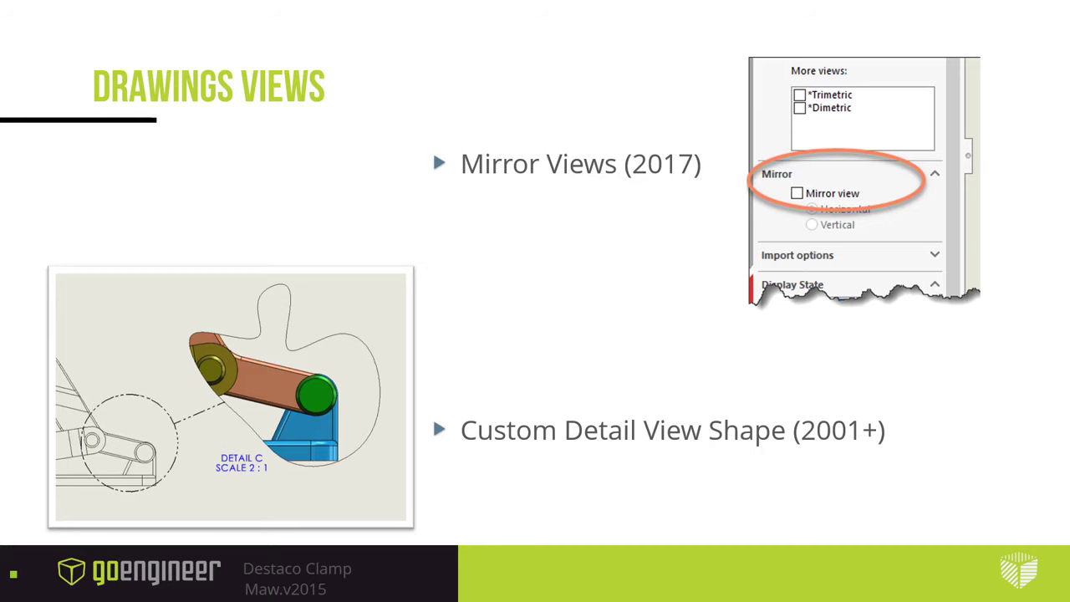
Step: Switch back to SOLIDWORKS and bring up the Demo Done clamp drawing
{"action": "key", "text": "alt+Tab"}
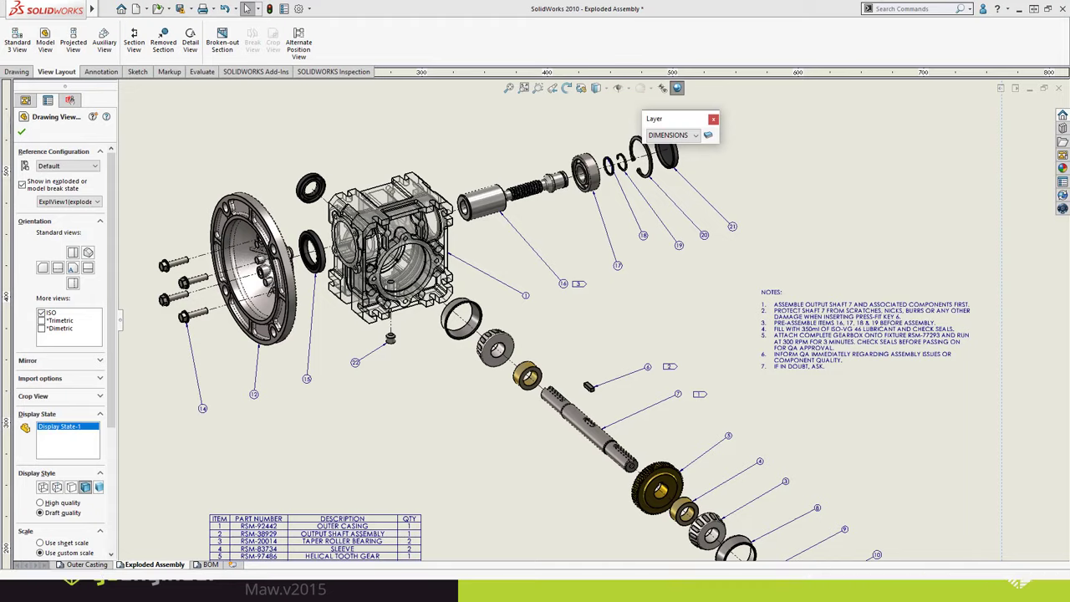
{"action": "key", "text": "ctrl+Tab"}
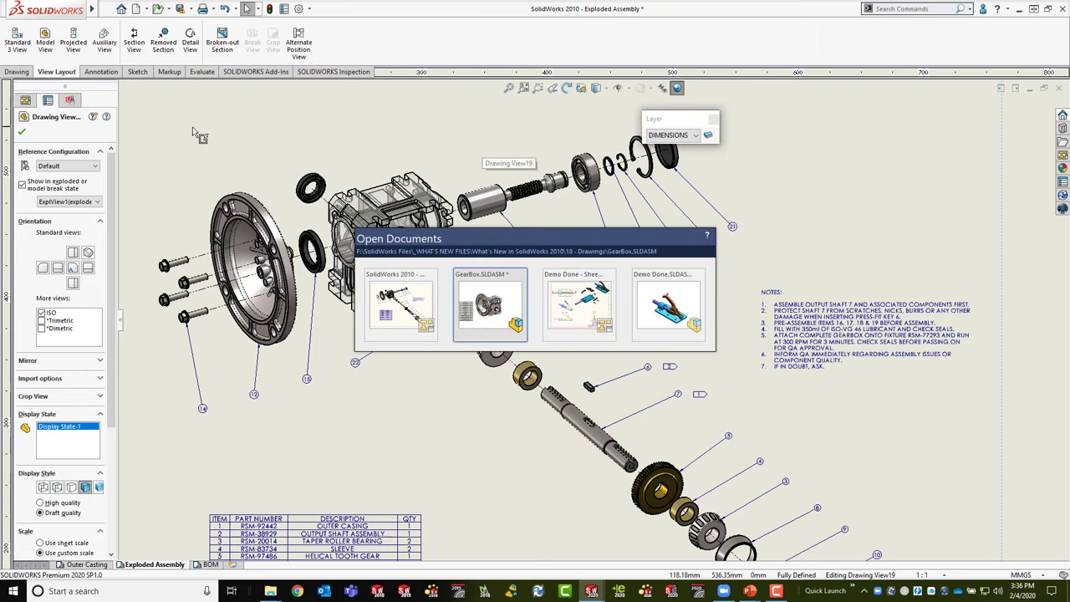
{"action": "key", "text": "ctrl+Tab"}
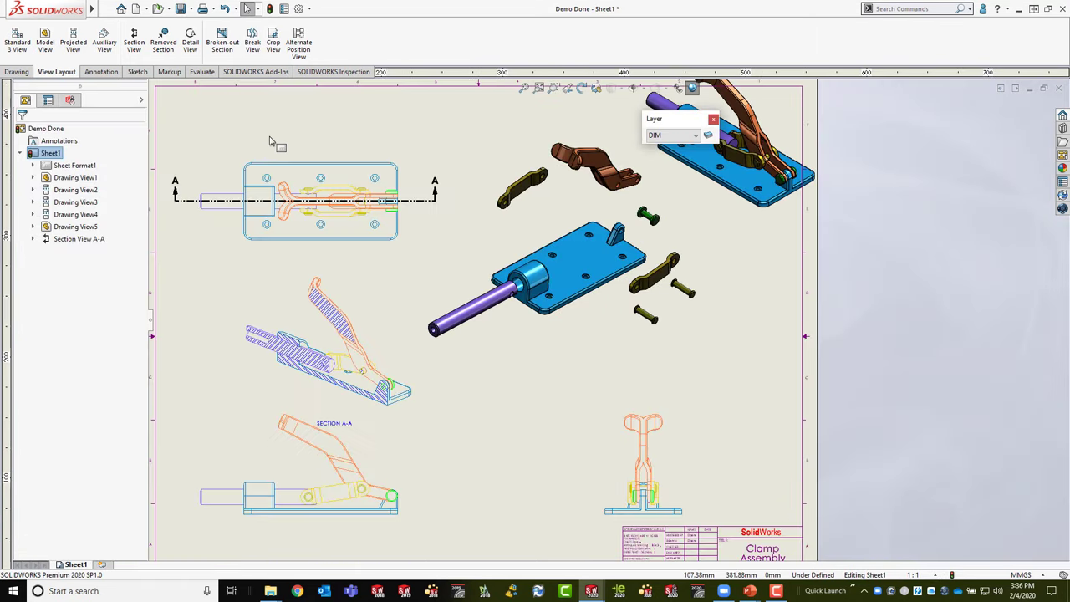
Step: Create a circular detail view around the green pivot end of the clamp's side view and place it to the right of that view
{"action": "scroll", "coordinate": [590, 339], "scroll_direction": "down", "scroll_amount": 5}
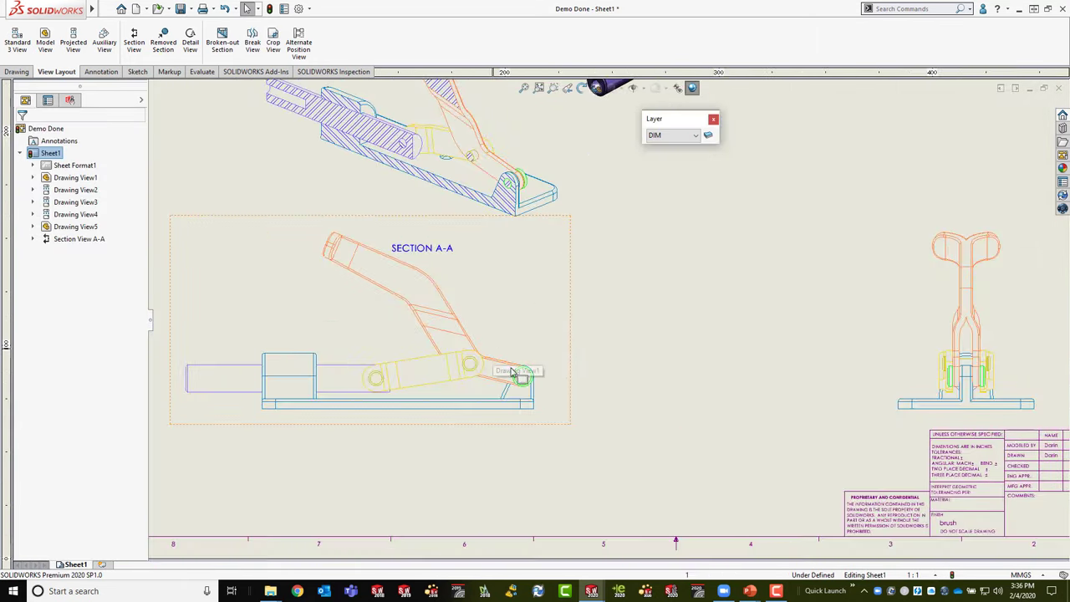
{"action": "left_click", "coordinate": [191, 44]}
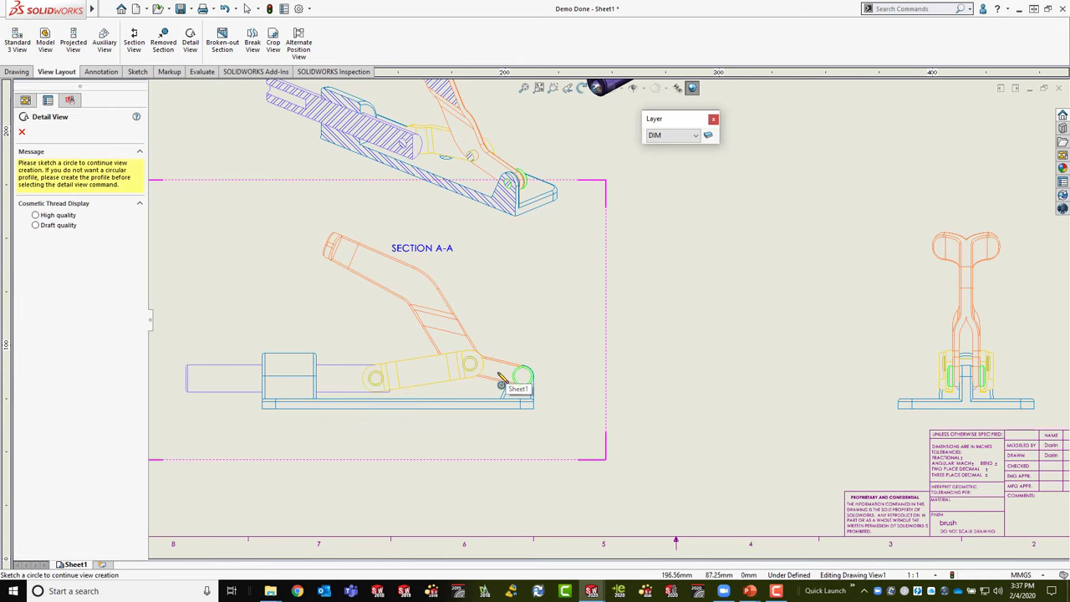
{"action": "left_click", "coordinate": [544, 367]}
{"action": "left_click", "coordinate": [551, 369]}
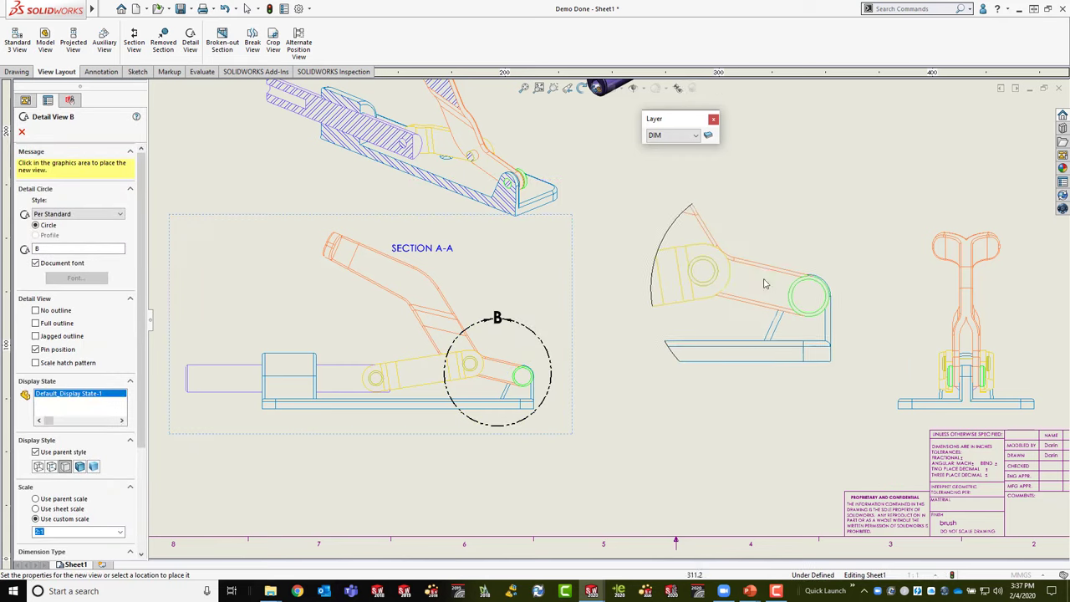
{"action": "left_click", "coordinate": [760, 268]}
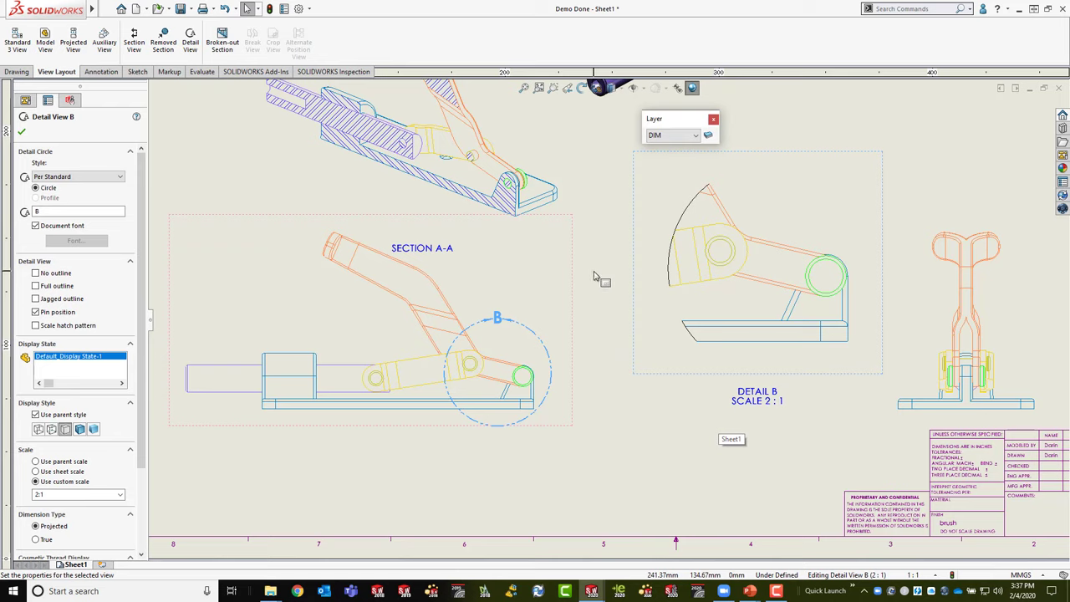
Step: Sketch a closed freeform spline around the yellow link and rod end in the clamp's side view
{"action": "left_click", "coordinate": [147, 72]}
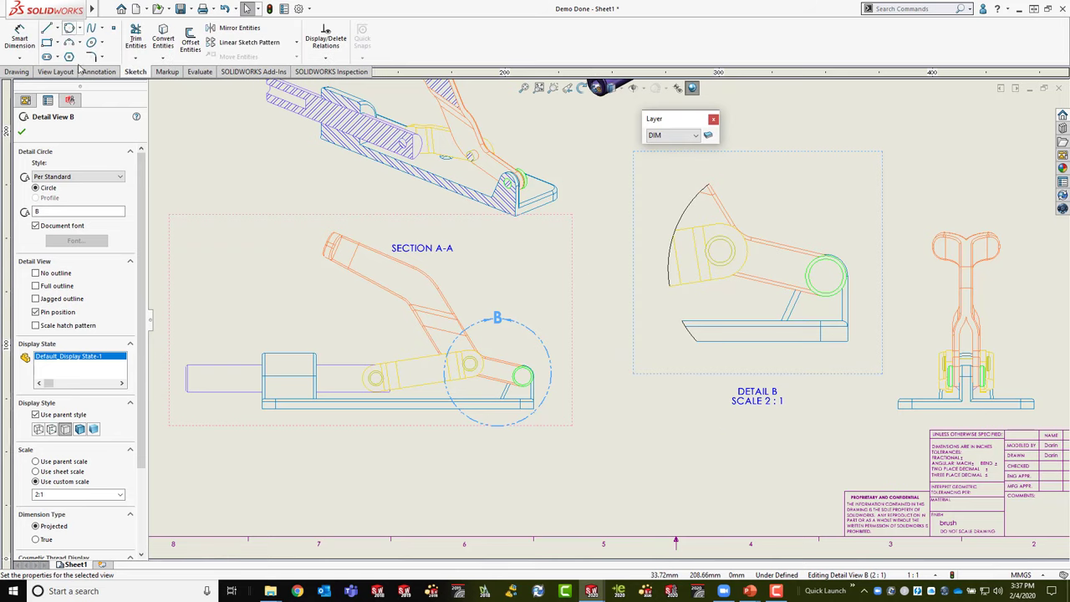
{"action": "left_click", "coordinate": [90, 27]}
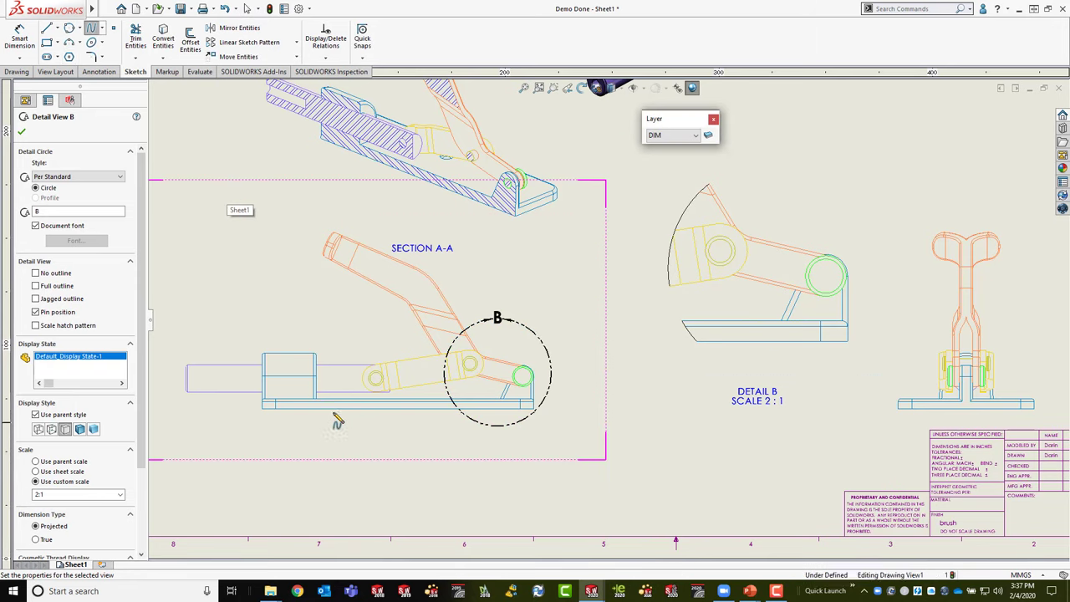
{"action": "left_click", "coordinate": [322, 383]}
{"action": "left_click", "coordinate": [366, 309]}
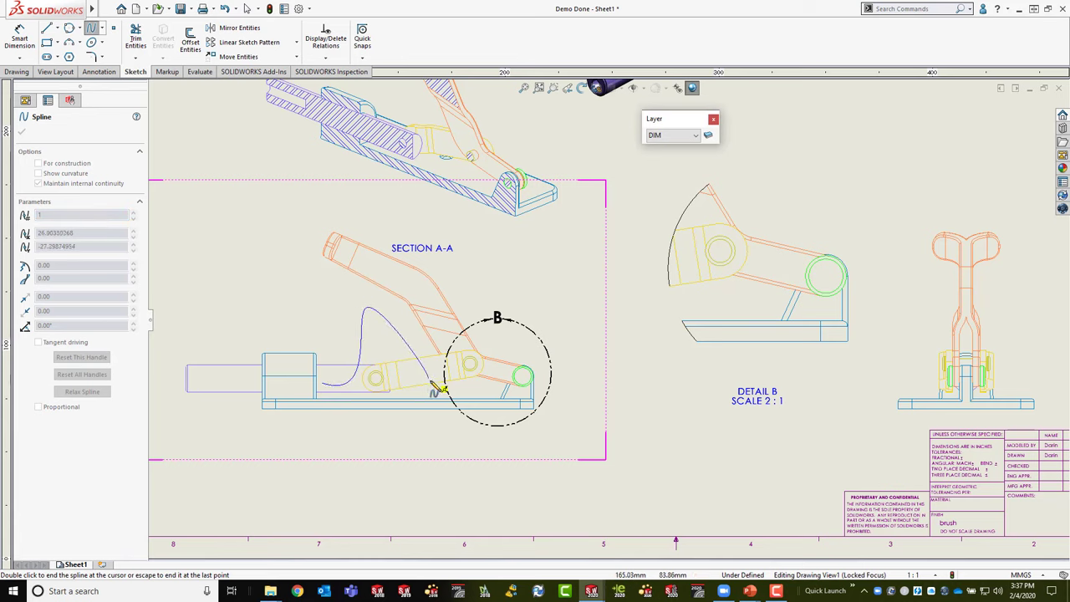
{"action": "left_click", "coordinate": [430, 383]}
{"action": "left_click", "coordinate": [384, 425]}
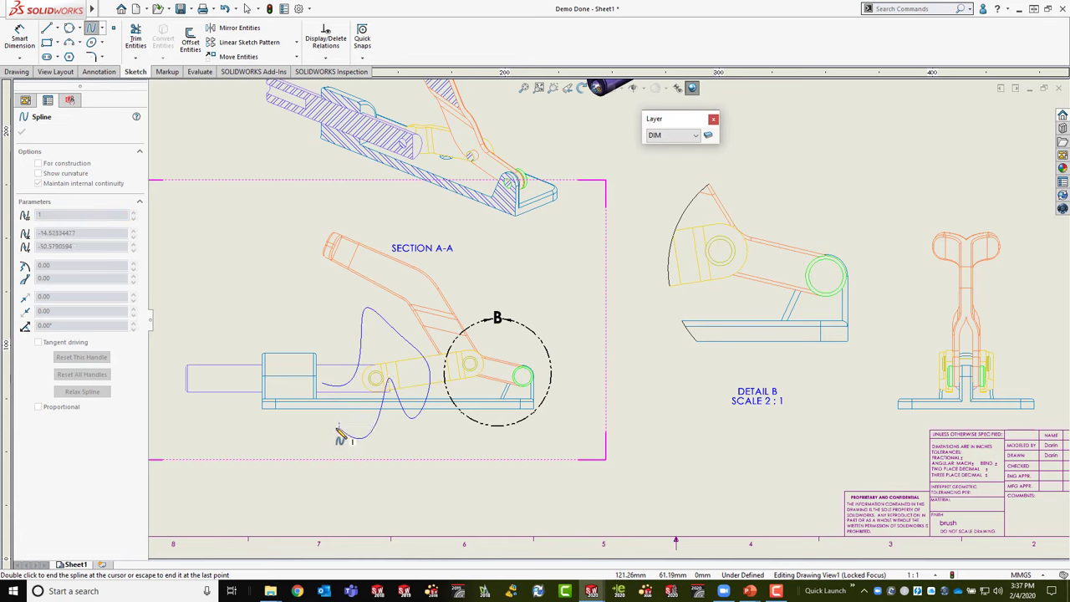
{"action": "left_click", "coordinate": [321, 384]}
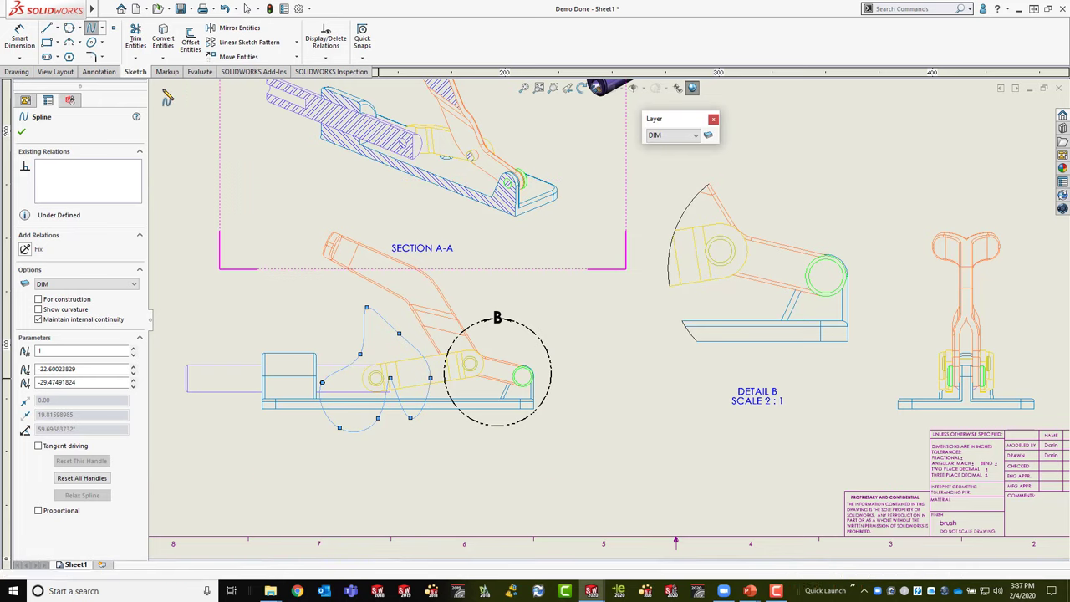
Step: Create a detail view from the closed spline, place it left of the side view, and reposition both views for clearance
{"action": "left_click", "coordinate": [82, 72]}
{"action": "left_click", "coordinate": [74, 73]}
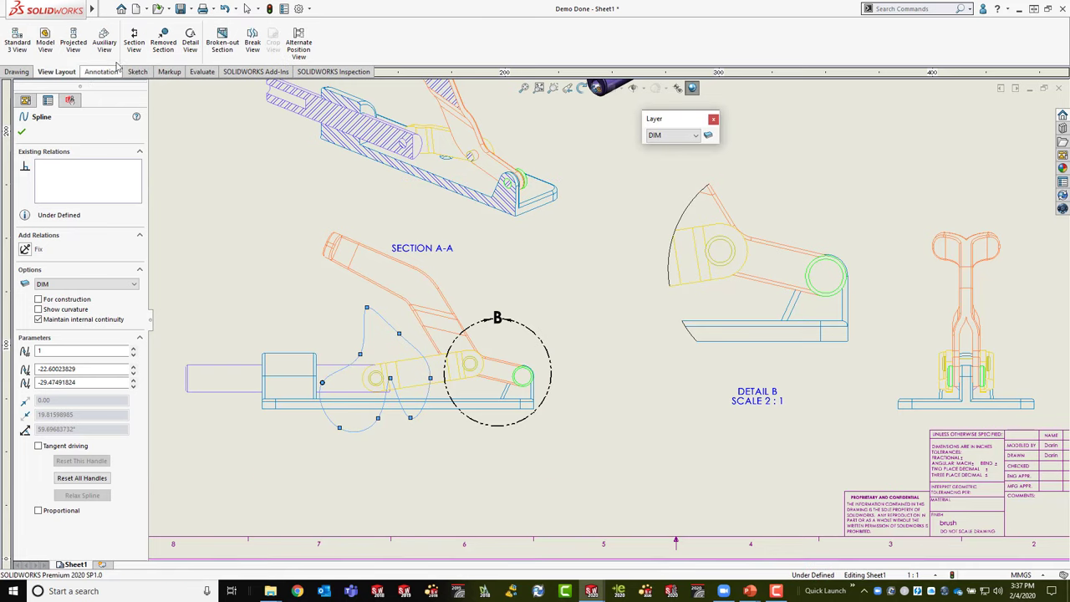
{"action": "left_click", "coordinate": [191, 44]}
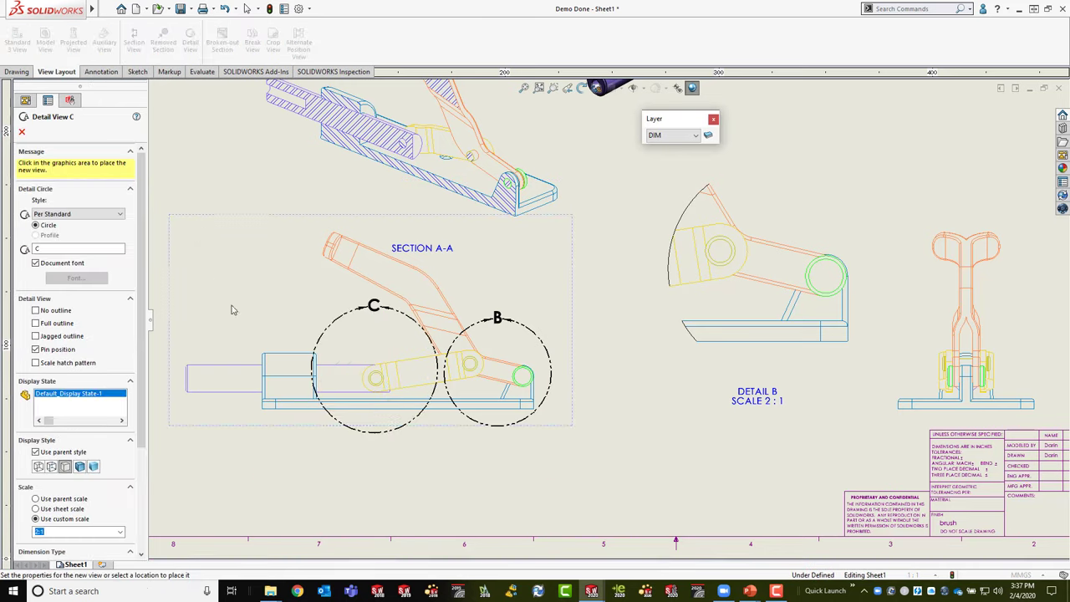
{"action": "middle_click_drag", "start_coordinate": [334, 435], "coordinate": [576, 443]}
{"action": "left_click", "coordinate": [348, 236]}
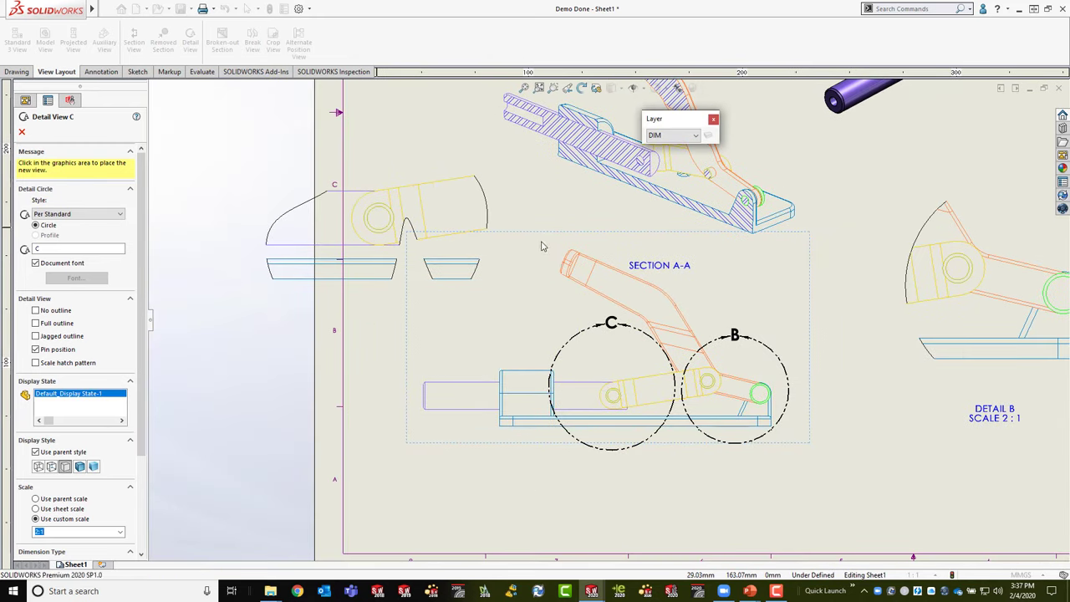
{"action": "left_click_drag", "start_coordinate": [572, 244], "coordinate": [650, 277]}
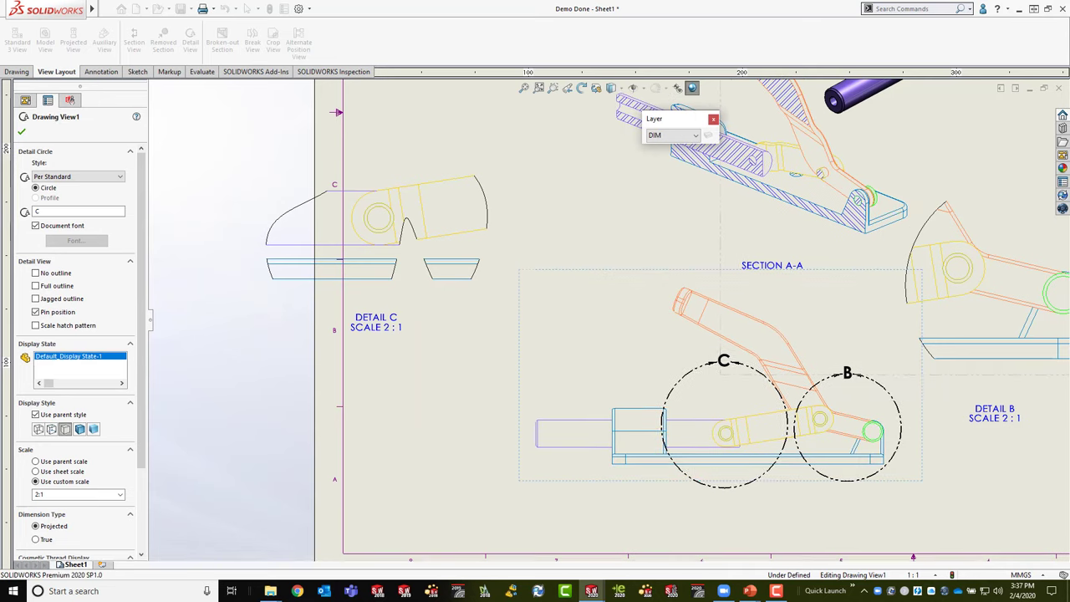
{"action": "left_click_drag", "start_coordinate": [449, 309], "coordinate": [557, 299]}
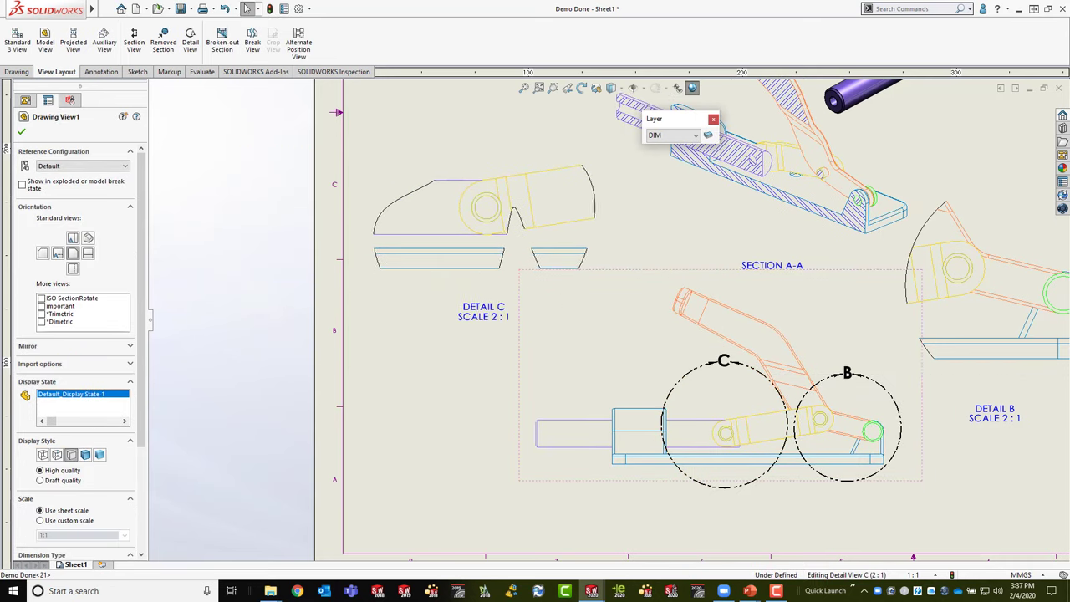
Step: Set the new spline detail's style to Connected, shift the view slightly, and display it as Shaded With Edges
{"action": "left_click", "coordinate": [90, 177]}
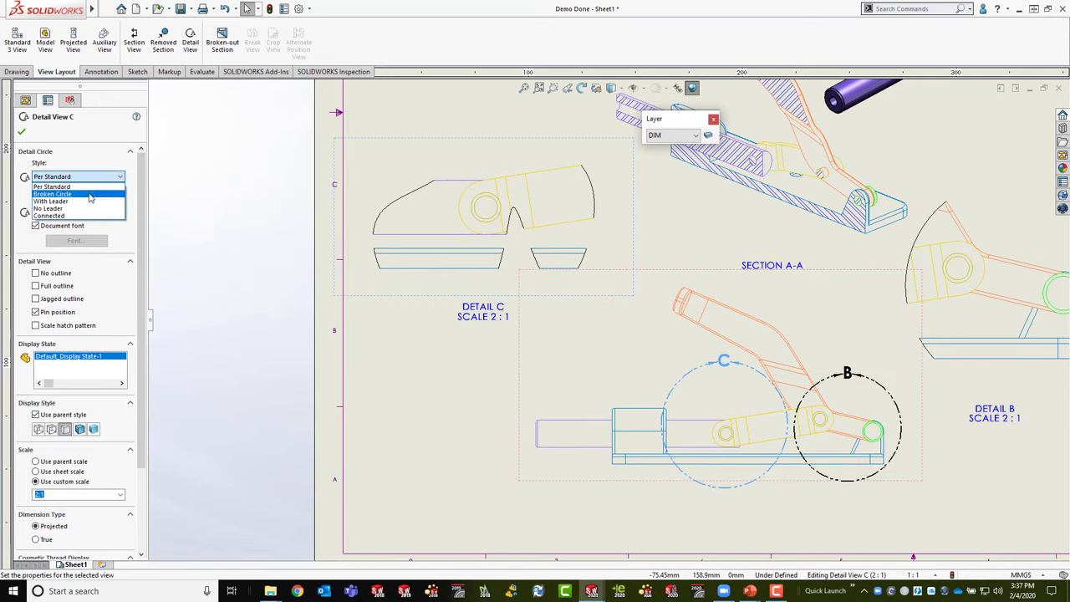
{"action": "left_click", "coordinate": [94, 222]}
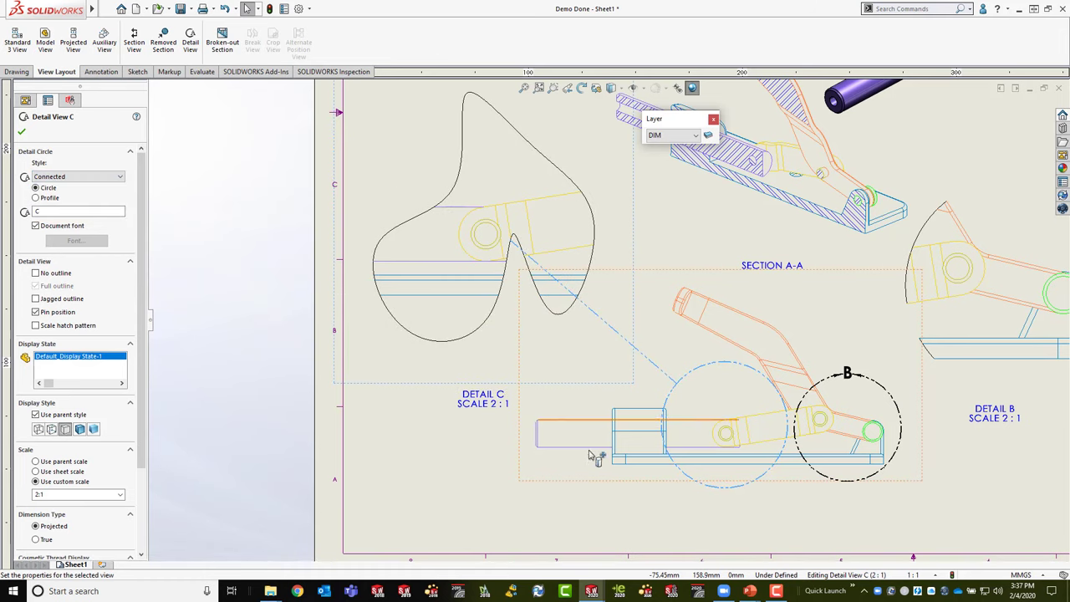
{"action": "left_click_drag", "start_coordinate": [436, 393], "coordinate": [420, 385]}
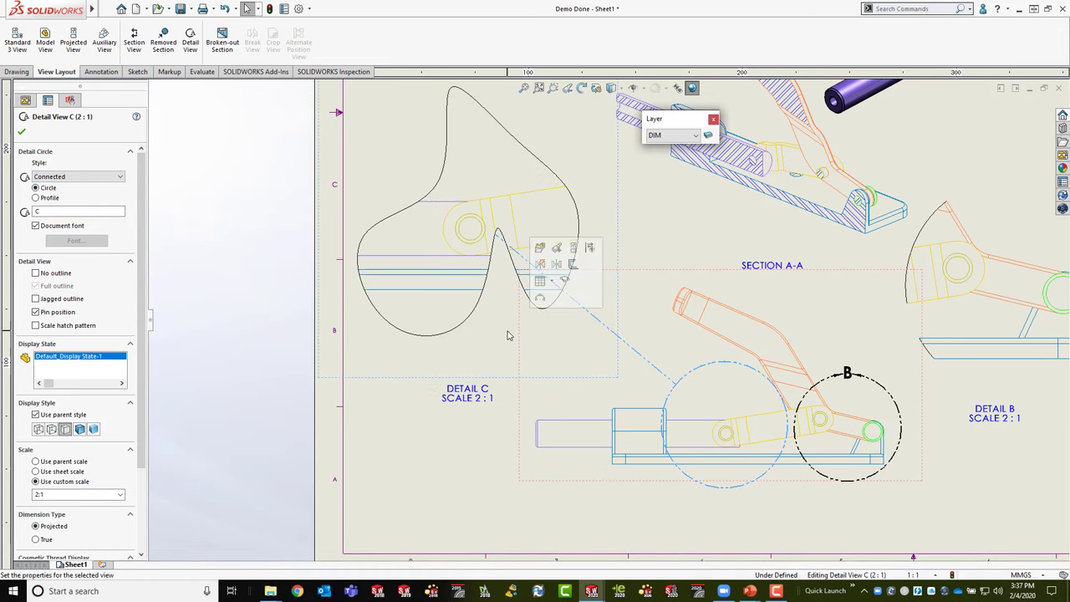
{"action": "left_click", "coordinate": [612, 103]}
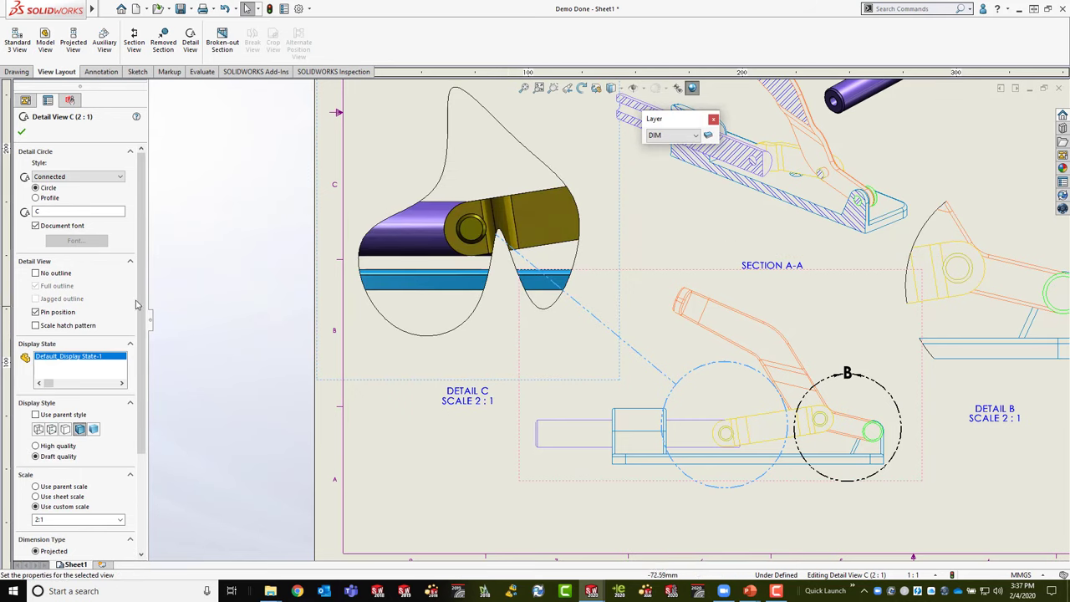
Step: Preview Detail View C with no outline, and restore its full outline
{"action": "left_click", "coordinate": [35, 273]}
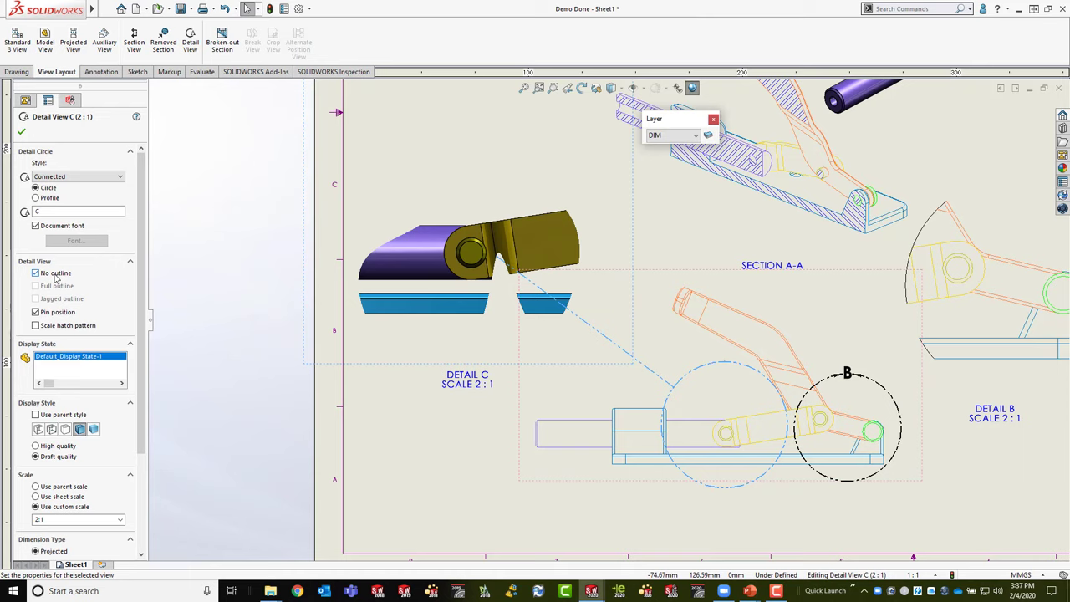
{"action": "left_click", "coordinate": [36, 274]}
{"action": "left_click", "coordinate": [36, 286]}
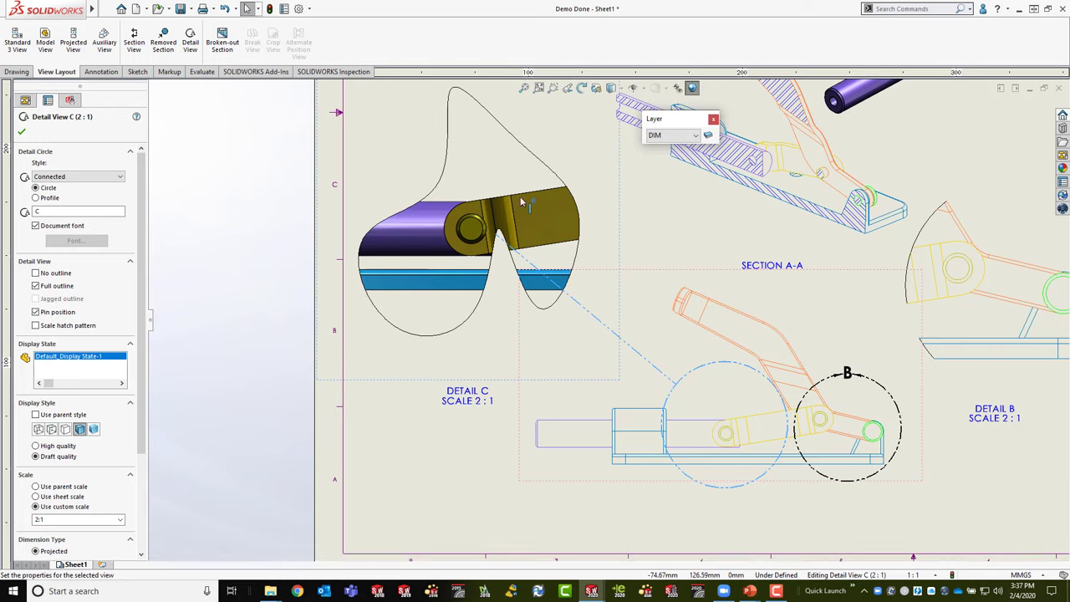
Step: Display Detail View C with Hidden Lines Removed and give it a jagged outline at High shape intensity
{"action": "left_click", "coordinate": [612, 87]}
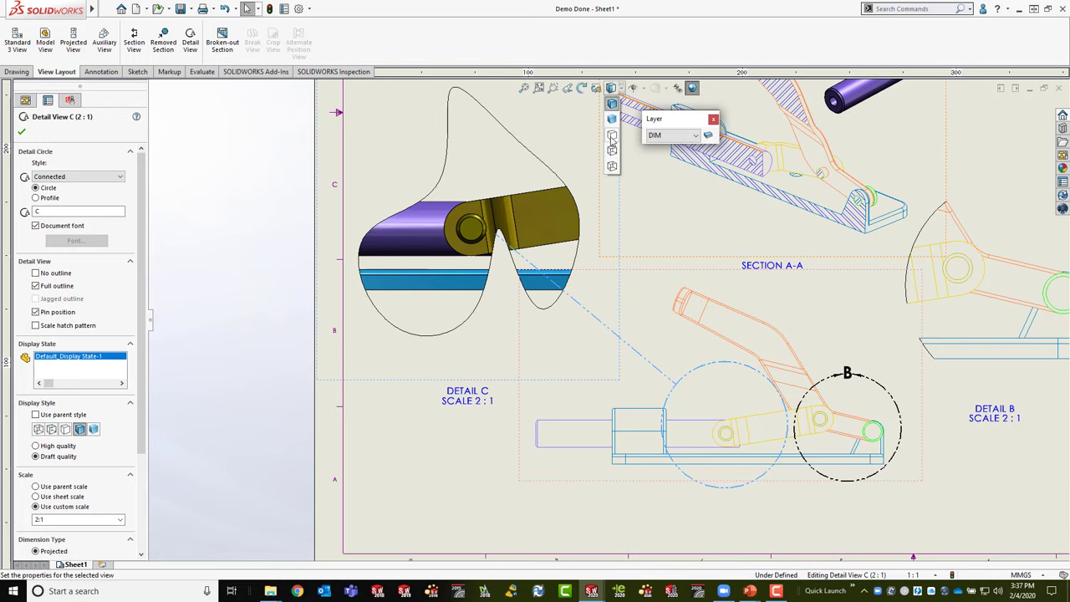
{"action": "left_click", "coordinate": [612, 135]}
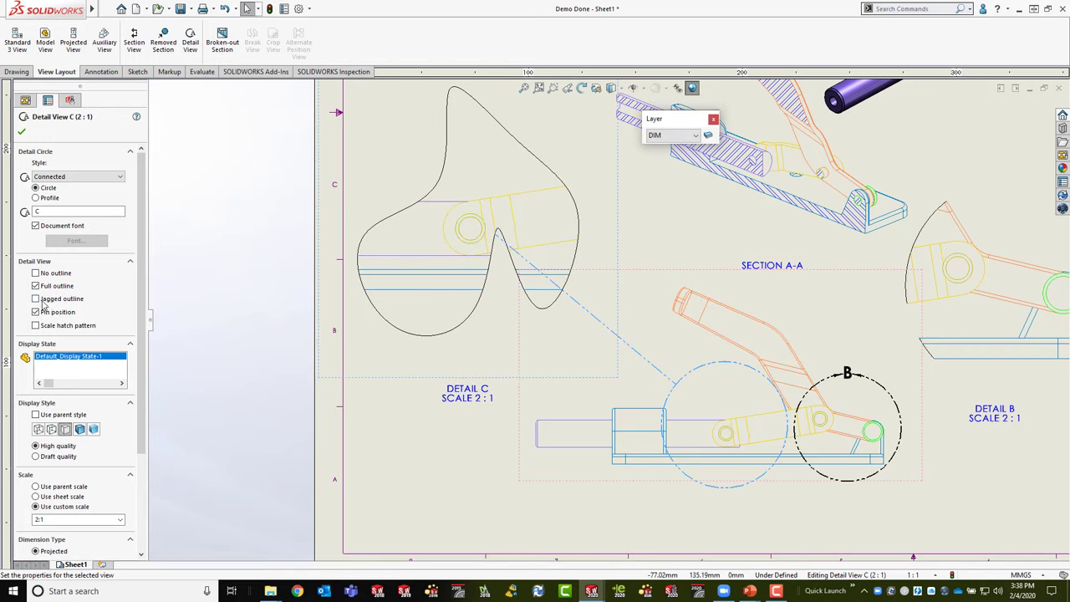
{"action": "left_click", "coordinate": [36, 298]}
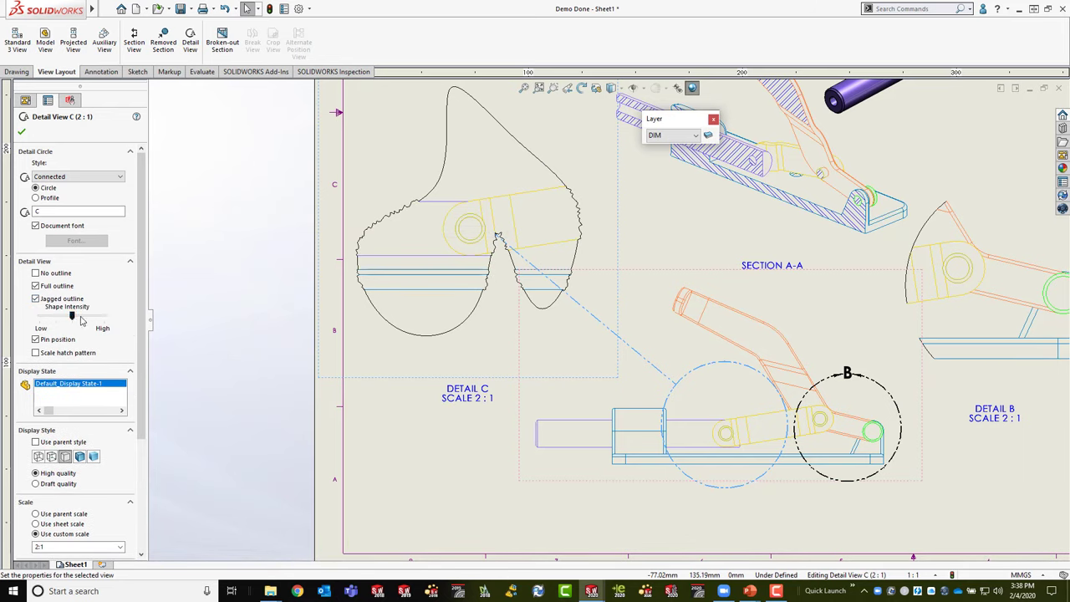
{"action": "left_click_drag", "start_coordinate": [81, 321], "coordinate": [6, 316]}
{"action": "left_click_drag", "start_coordinate": [72, 314], "coordinate": [138, 312]}
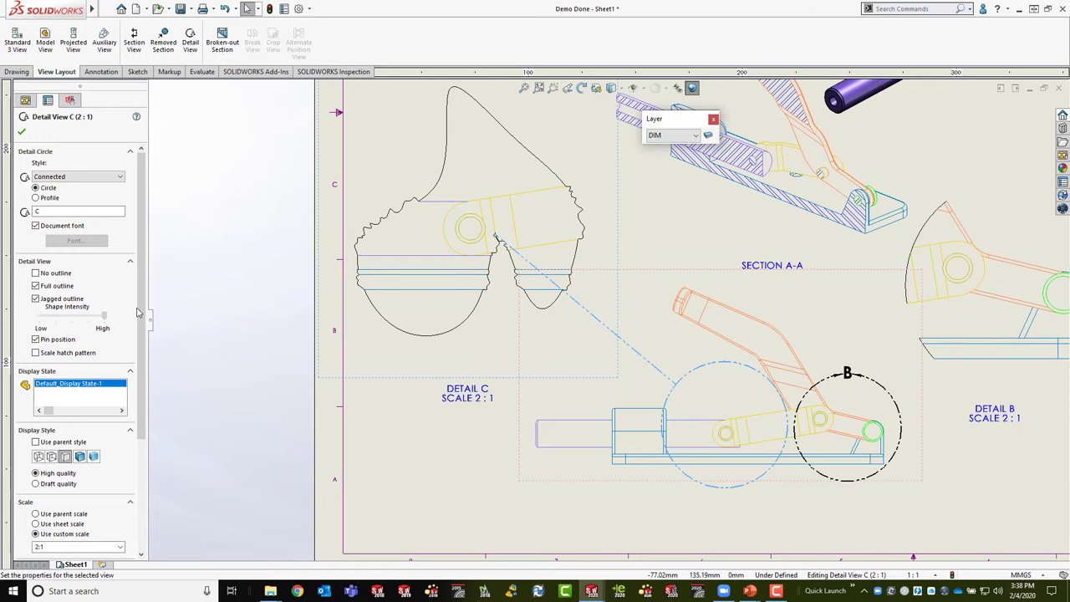
{"action": "left_click_drag", "start_coordinate": [50, 314], "coordinate": [149, 322]}
{"action": "right_click", "coordinate": [699, 381]}
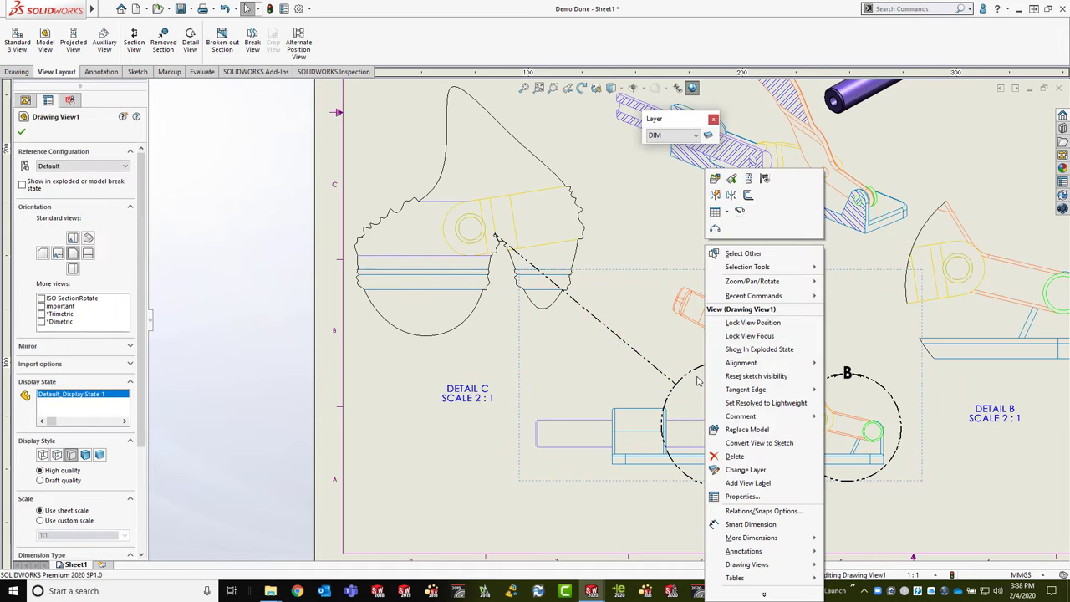
{"action": "left_click", "coordinate": [526, 532]}
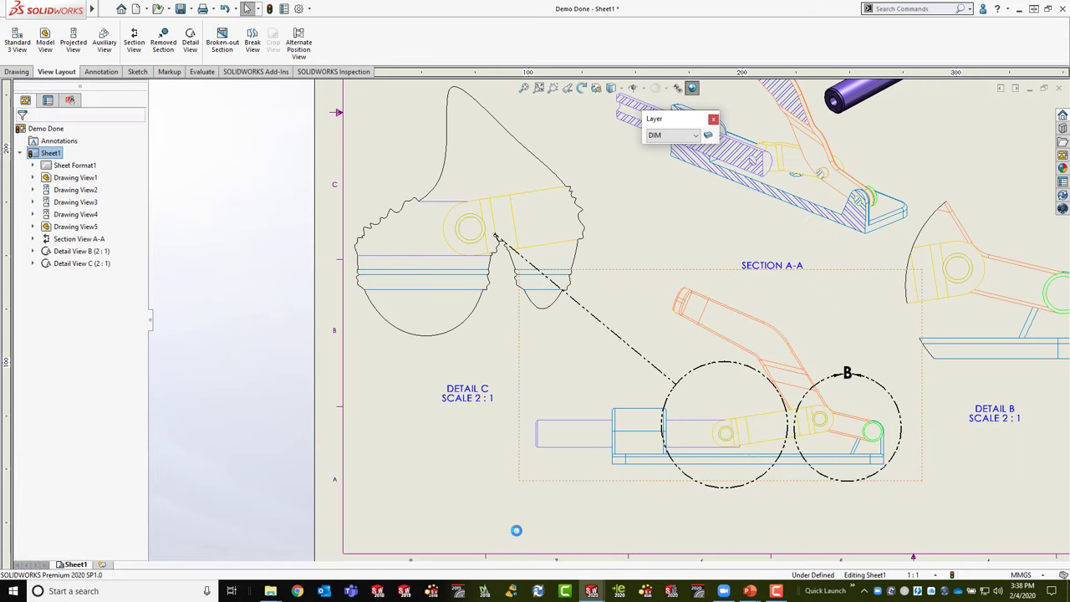
{"action": "left_click", "coordinate": [540, 376]}
{"action": "scroll", "coordinate": [576, 368], "scroll_direction": "up", "scroll_amount": 2}
{"action": "middle_click_drag", "start_coordinate": [584, 376], "coordinate": [513, 382]}
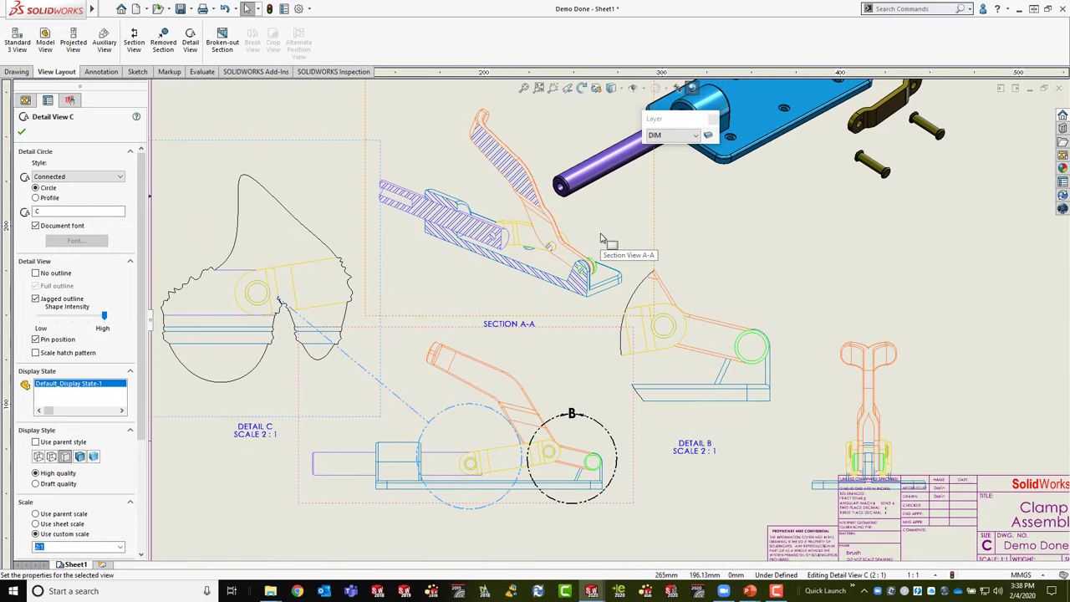
Step: Open the maw.v2015 drawing from the recent documents and close the floating Layer toolbar
{"action": "key", "text": "ctrl+F2"}
{"action": "scroll", "coordinate": [595, 334], "scroll_direction": "down", "scroll_amount": 2}
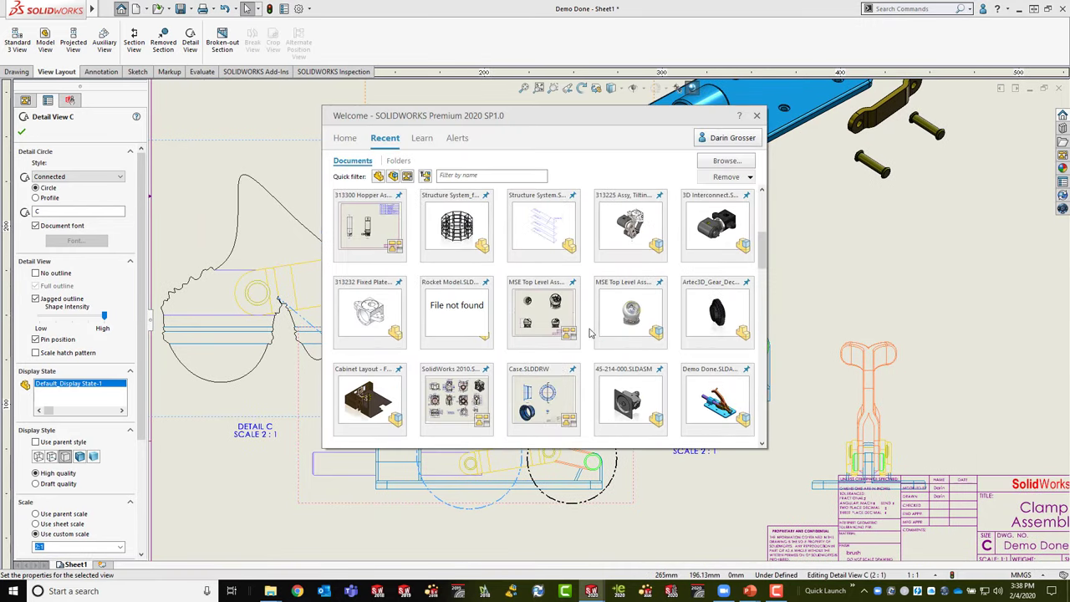
{"action": "scroll", "coordinate": [618, 368], "scroll_direction": "down", "scroll_amount": 3}
{"action": "key", "text": "Escape"}
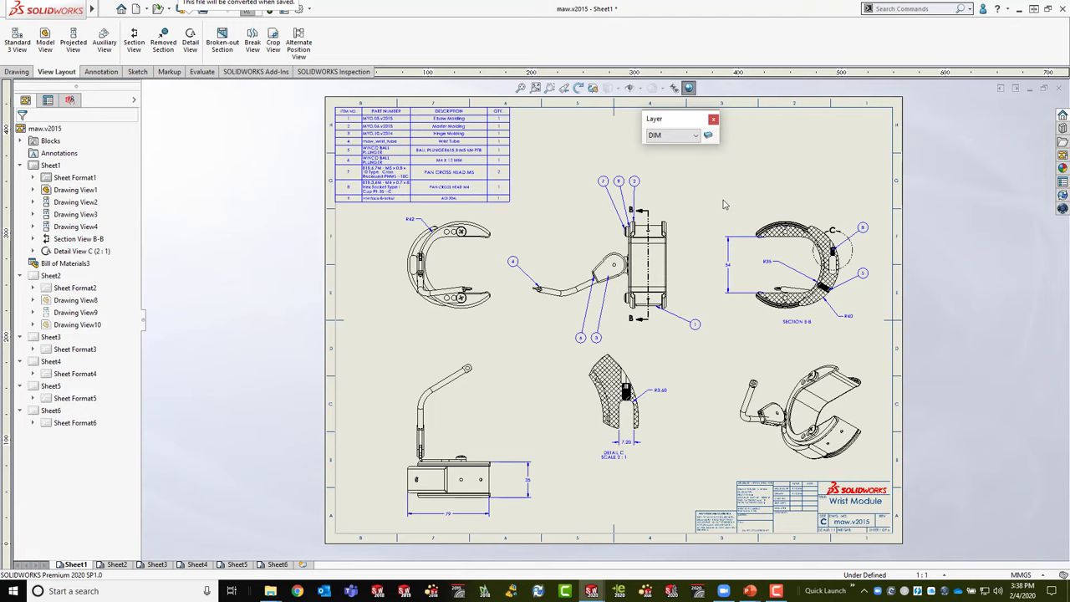
{"action": "left_click", "coordinate": [714, 123]}
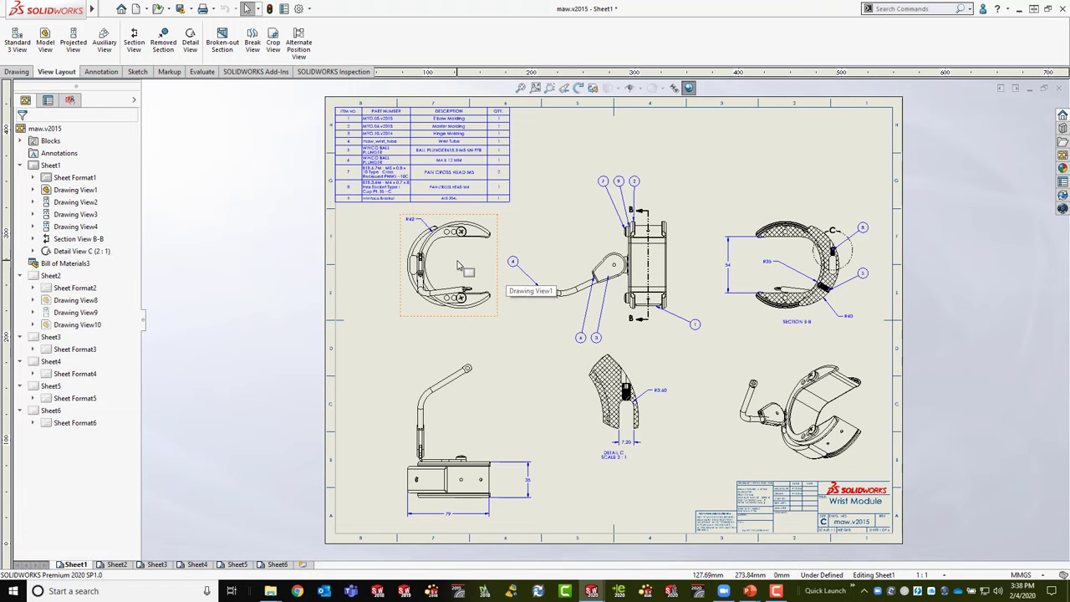
Step: Mirror the C-shaped Drawing View1 horizontally and inspect its projected, section and detail views
{"action": "scroll", "coordinate": [457, 257], "scroll_direction": "down", "scroll_amount": 5}
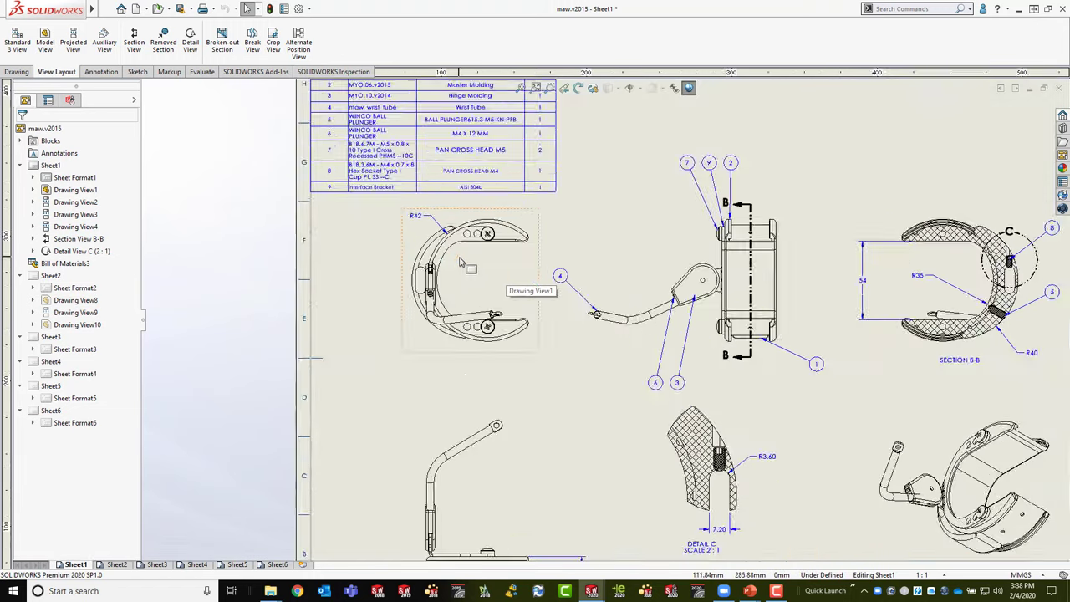
{"action": "middle_click_drag", "start_coordinate": [571, 320], "coordinate": [380, 294]}
{"action": "left_click", "coordinate": [376, 284]}
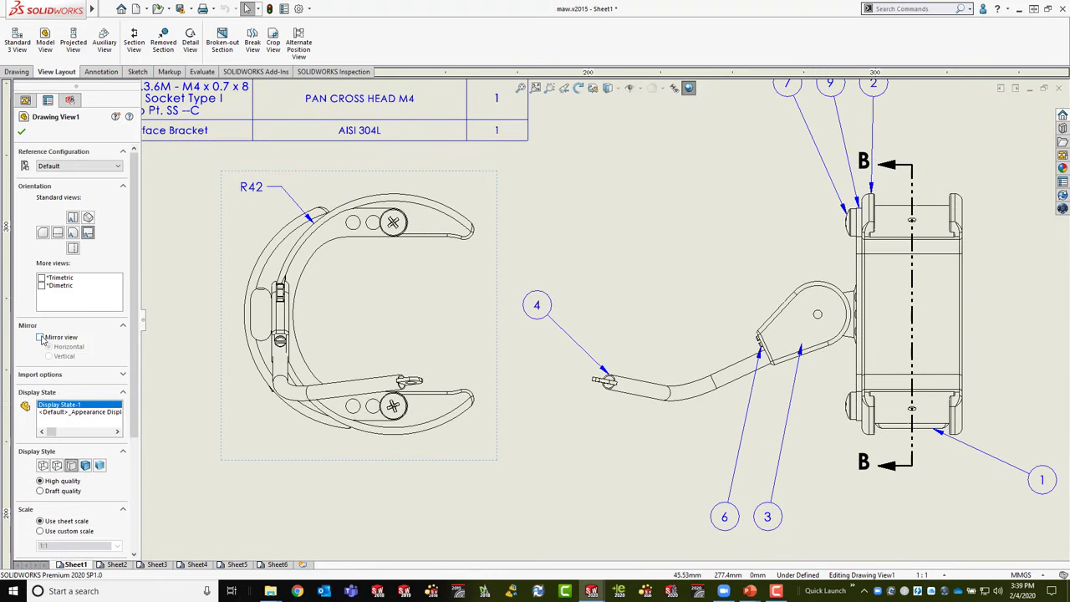
{"action": "left_click", "coordinate": [41, 338]}
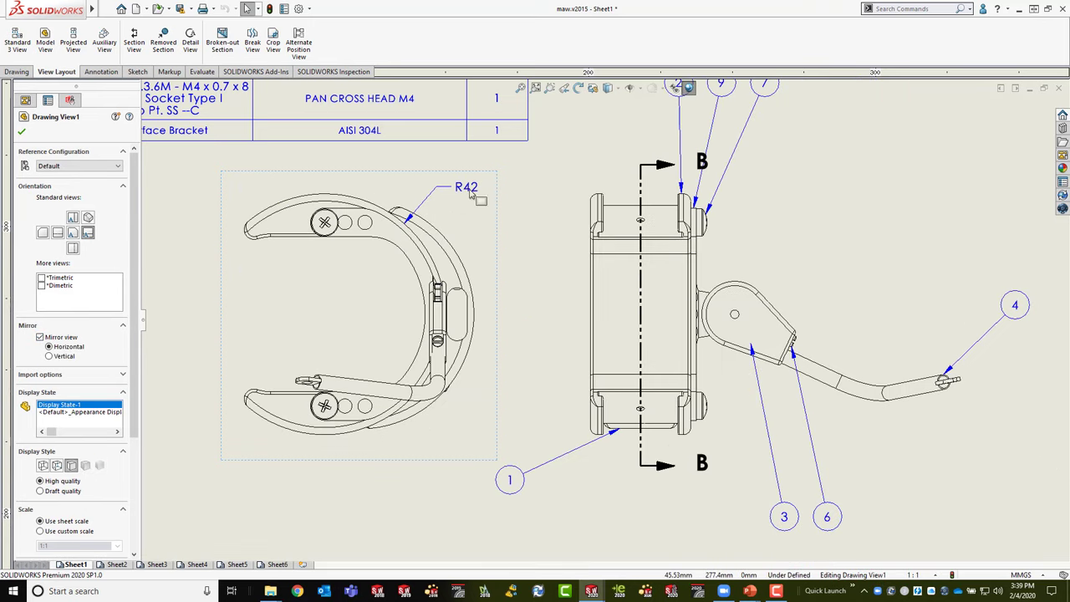
{"action": "scroll", "coordinate": [537, 341], "scroll_direction": "up", "scroll_amount": 3}
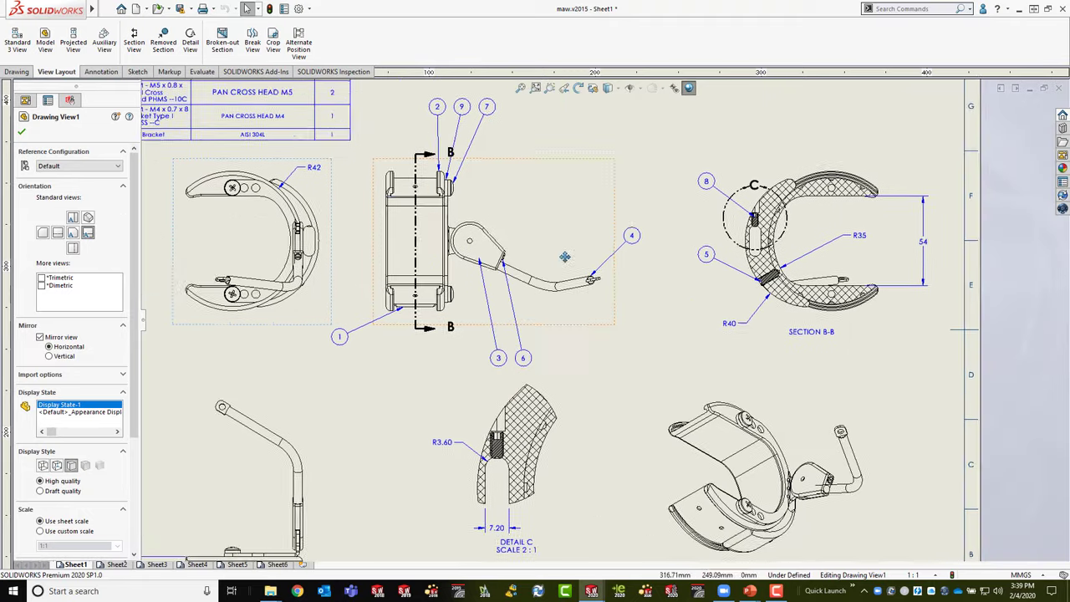
{"action": "scroll", "coordinate": [564, 251], "scroll_direction": "down", "scroll_amount": 2}
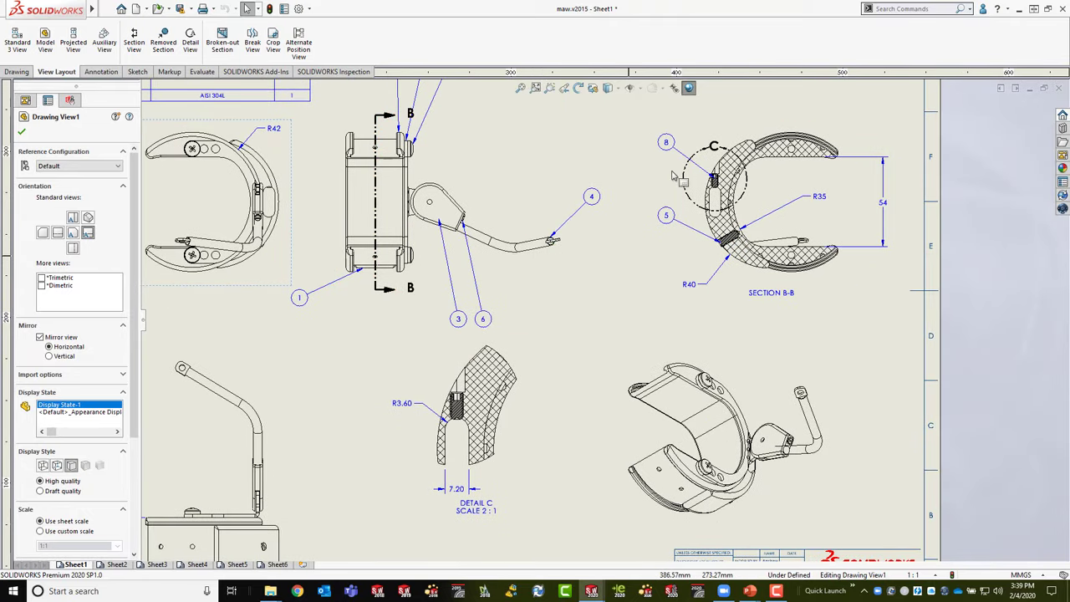
{"action": "scroll", "coordinate": [576, 302], "scroll_direction": "up", "scroll_amount": 2}
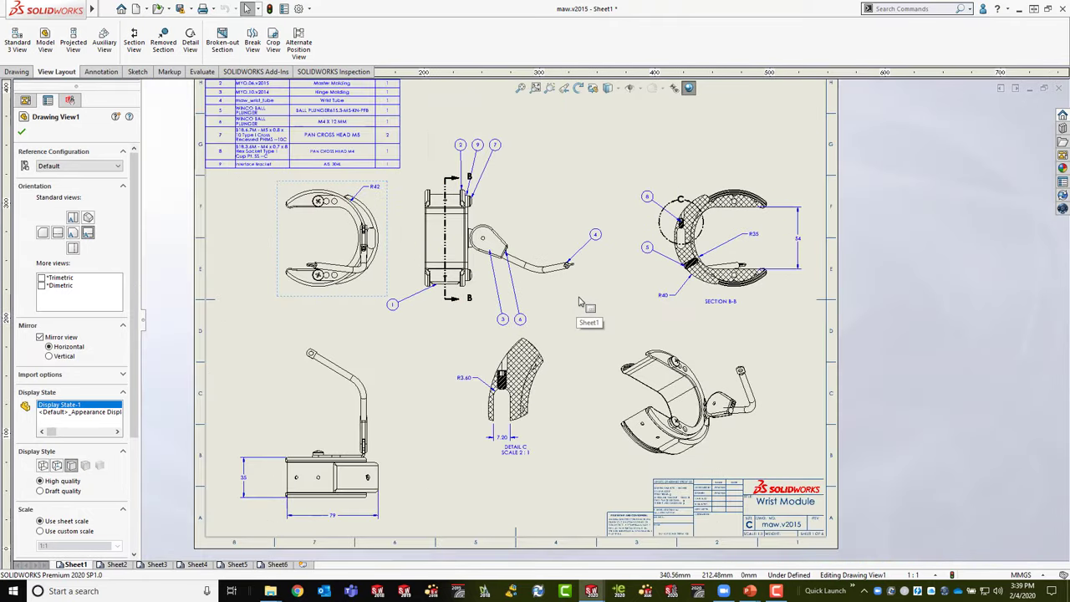
{"action": "scroll", "coordinate": [590, 324], "scroll_direction": "up", "scroll_amount": 2}
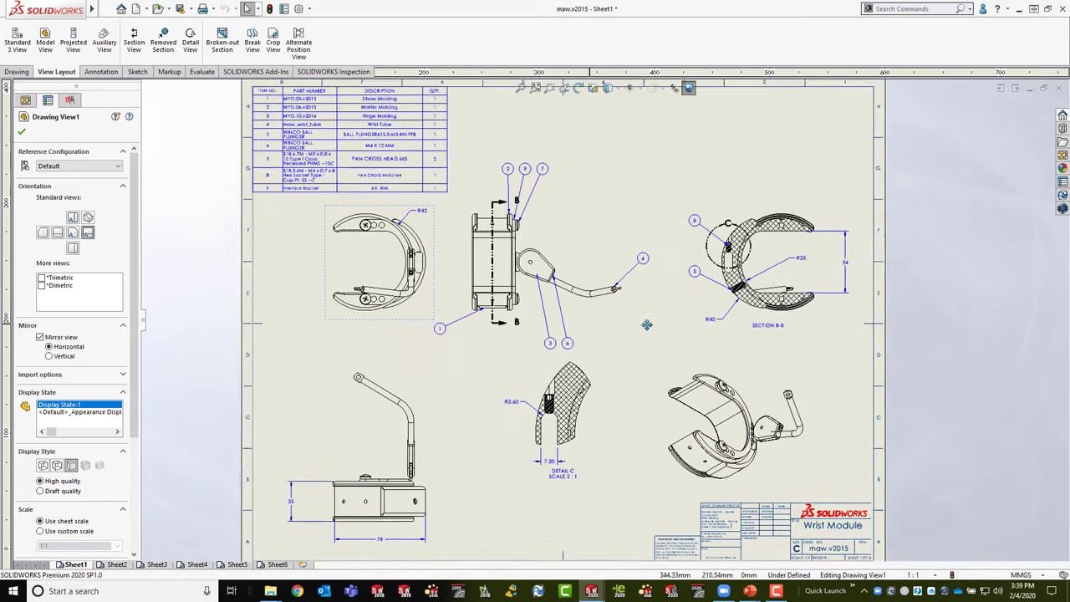
Step: Turn off mirroring for Drawing View1, keeping its mirror settings expanded
{"action": "scroll", "coordinate": [370, 249], "scroll_direction": "down", "scroll_amount": 2}
{"action": "left_click", "coordinate": [370, 249]}
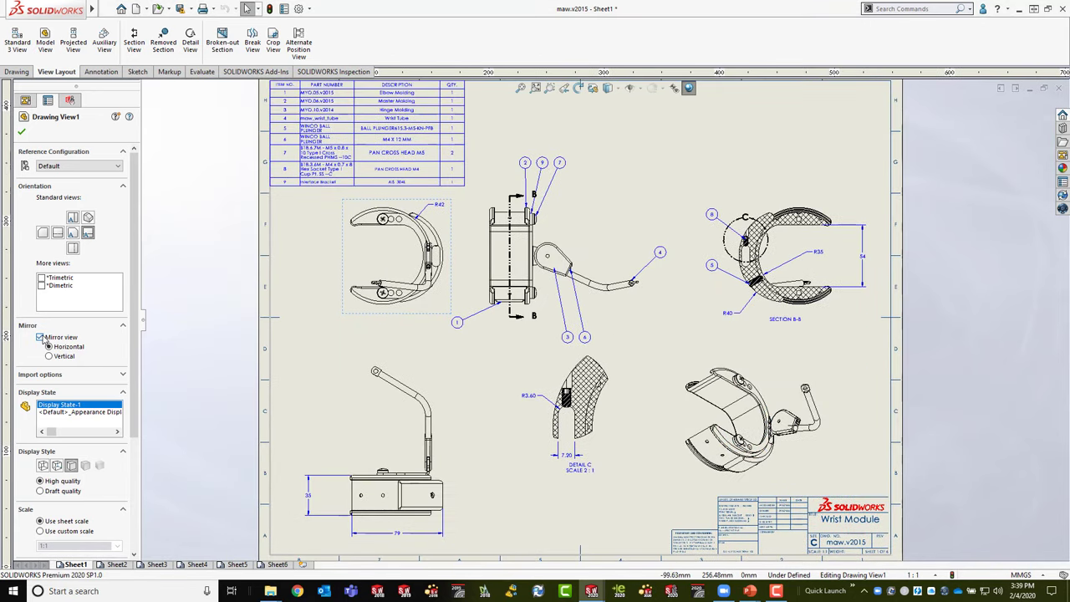
{"action": "left_click", "coordinate": [41, 337]}
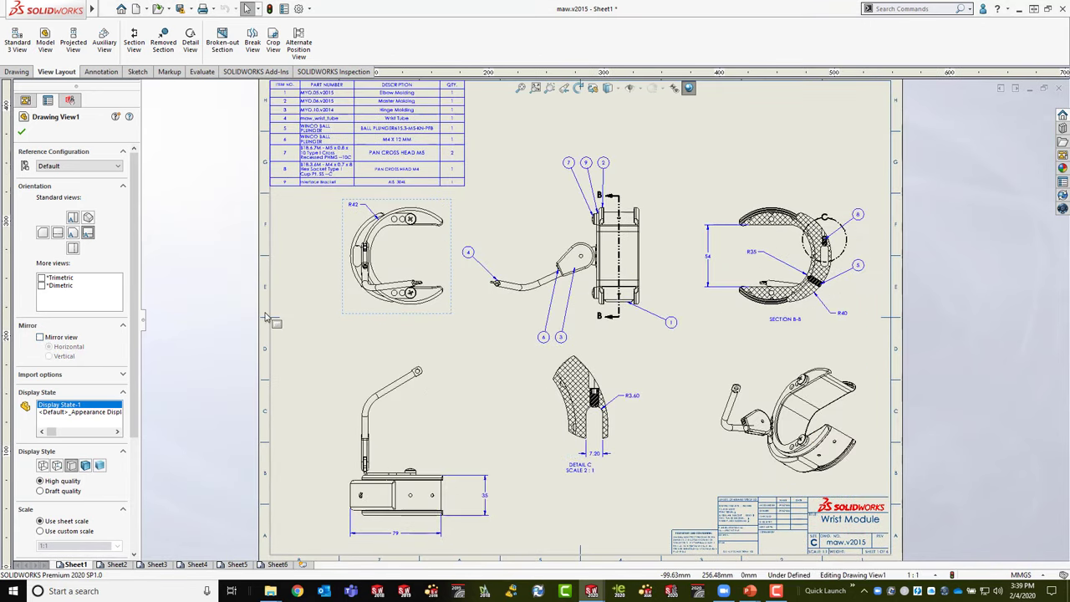
{"action": "left_click", "coordinate": [412, 255]}
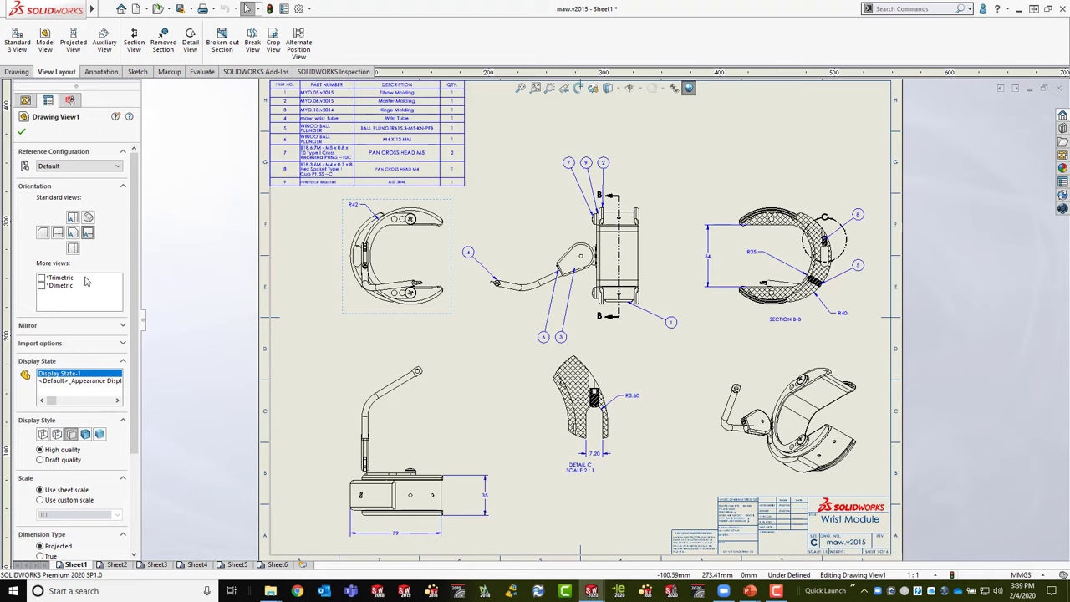
{"action": "left_click", "coordinate": [42, 326]}
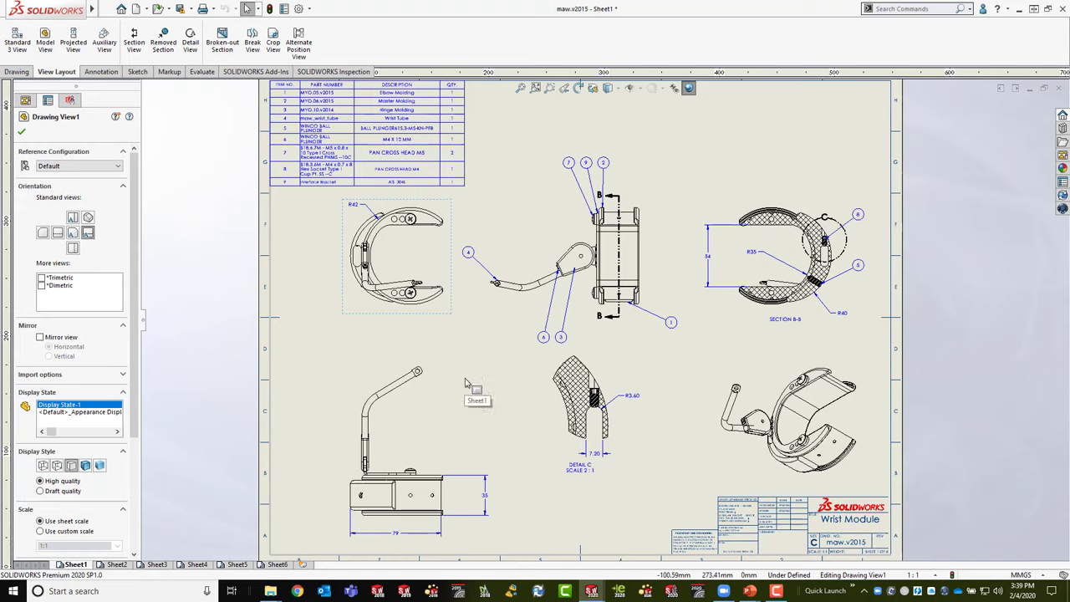
Step: Switch to the PowerPoint slide show, advance to the Markup feature slide, and return to SOLIDWORKS
{"action": "mouse_move", "coordinate": [749, 591]}
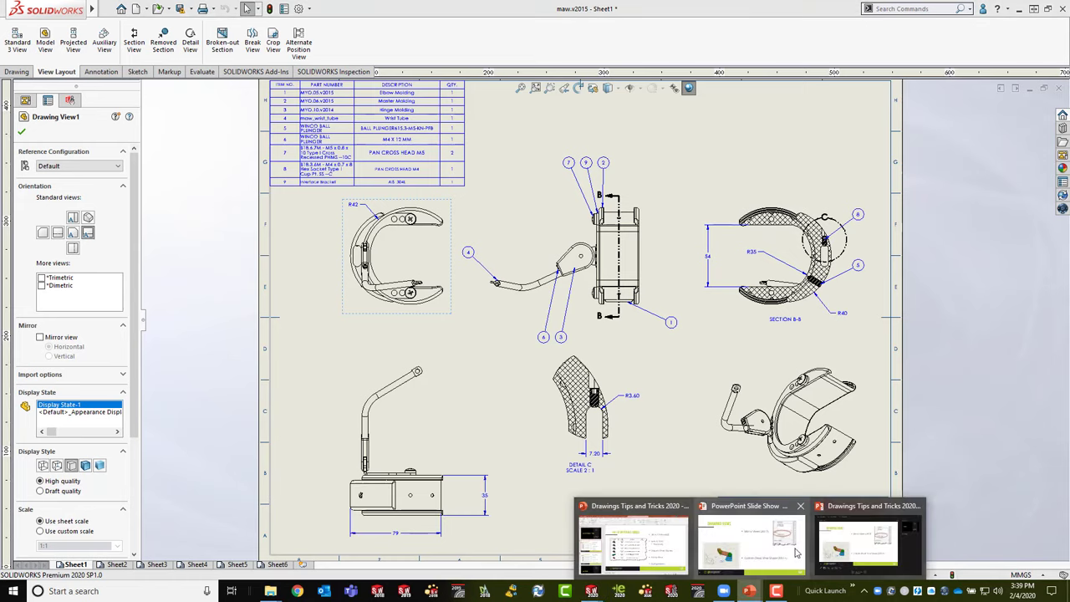
{"action": "left_click", "coordinate": [860, 535]}
{"action": "left_click", "coordinate": [593, 328]}
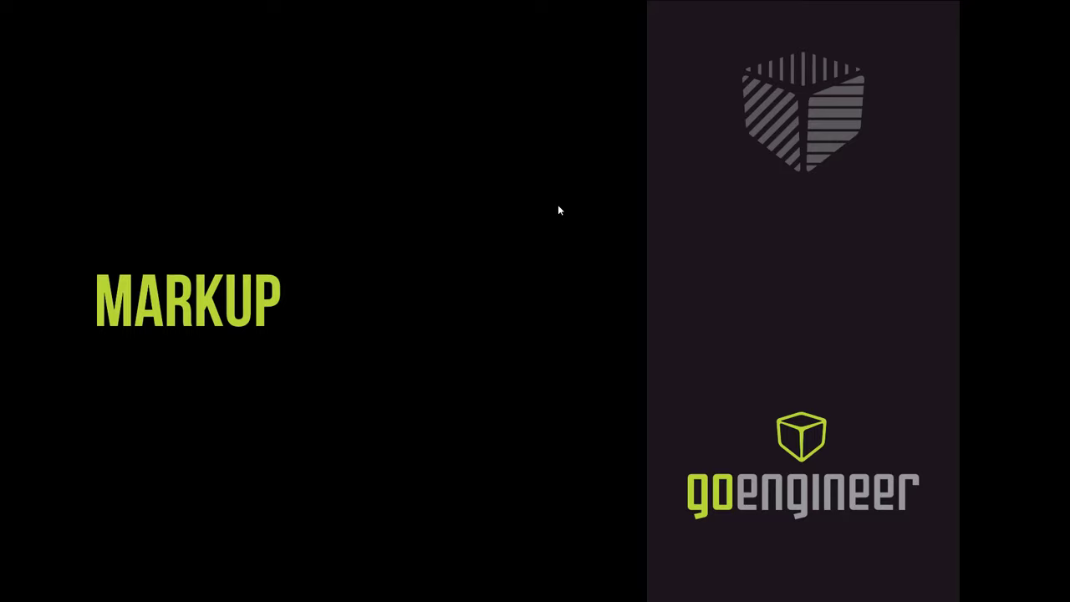
{"action": "left_click", "coordinate": [520, 269]}
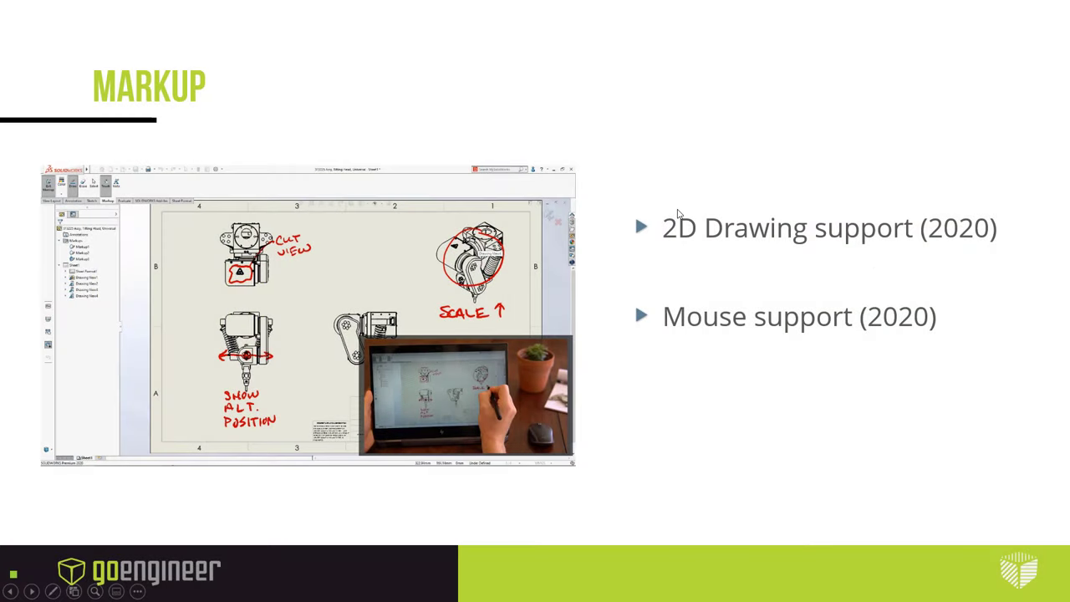
{"action": "key", "text": "alt+Tab"}
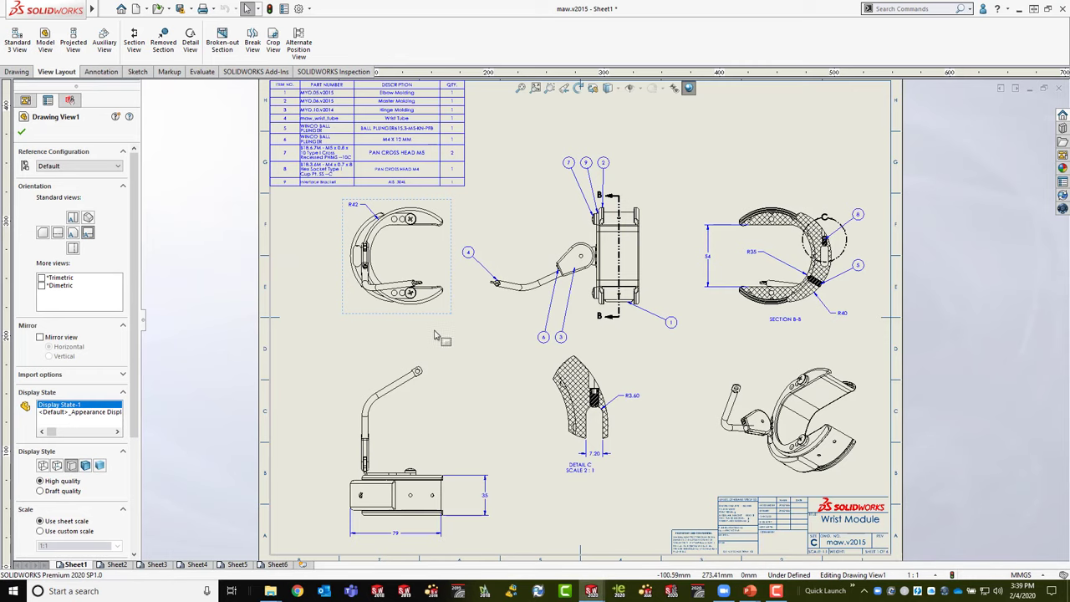
Step: Close the Drawing View1 properties and start a drawing markup with the pen color set to red
{"action": "middle_click_drag", "start_coordinate": [435, 336], "coordinate": [493, 336]}
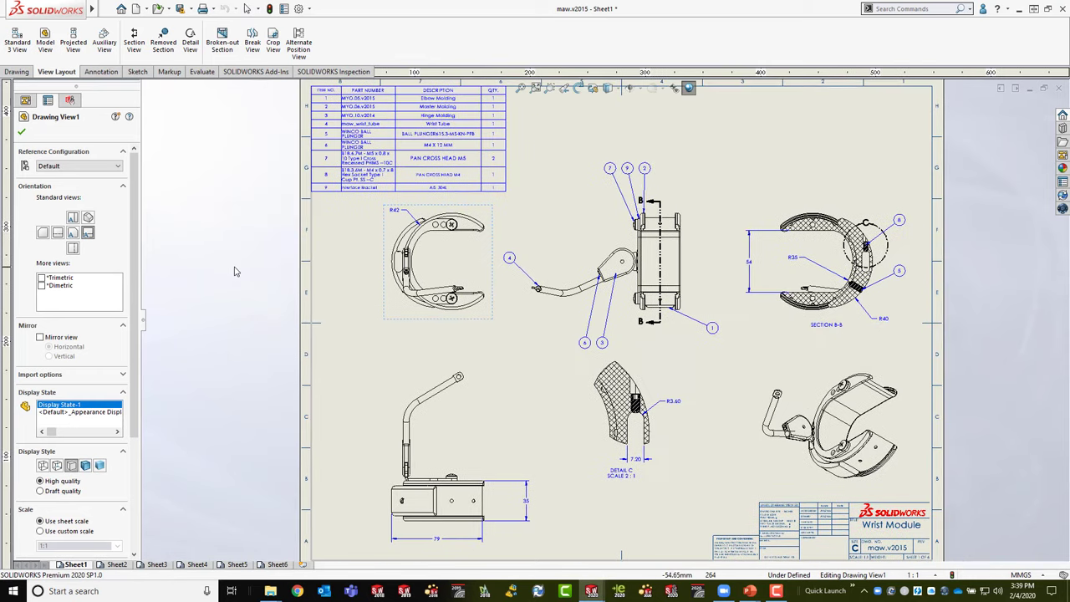
{"action": "left_click", "coordinate": [22, 132]}
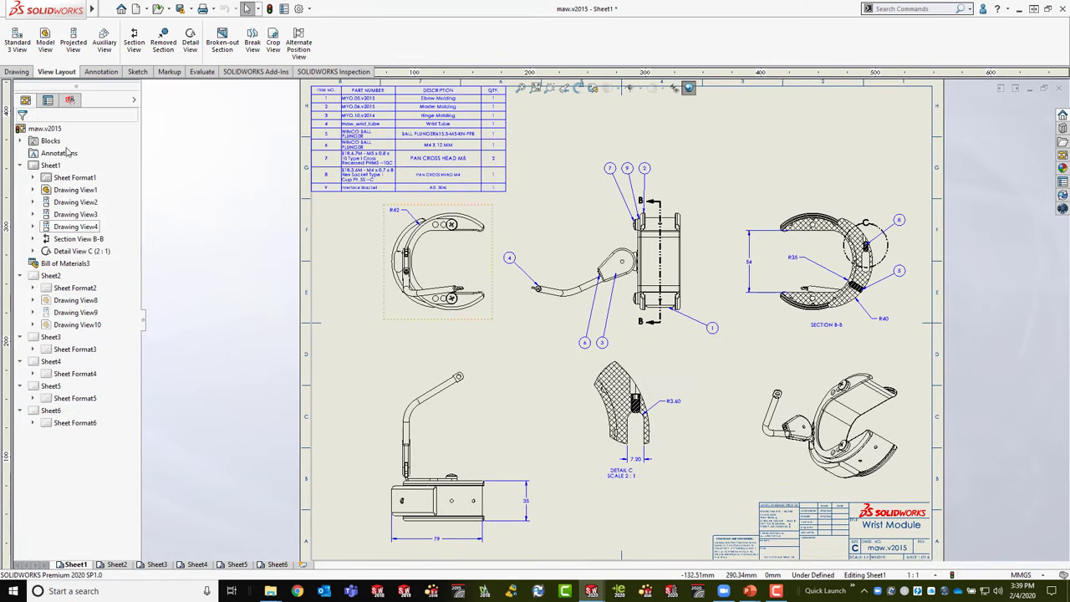
{"action": "left_click", "coordinate": [170, 71]}
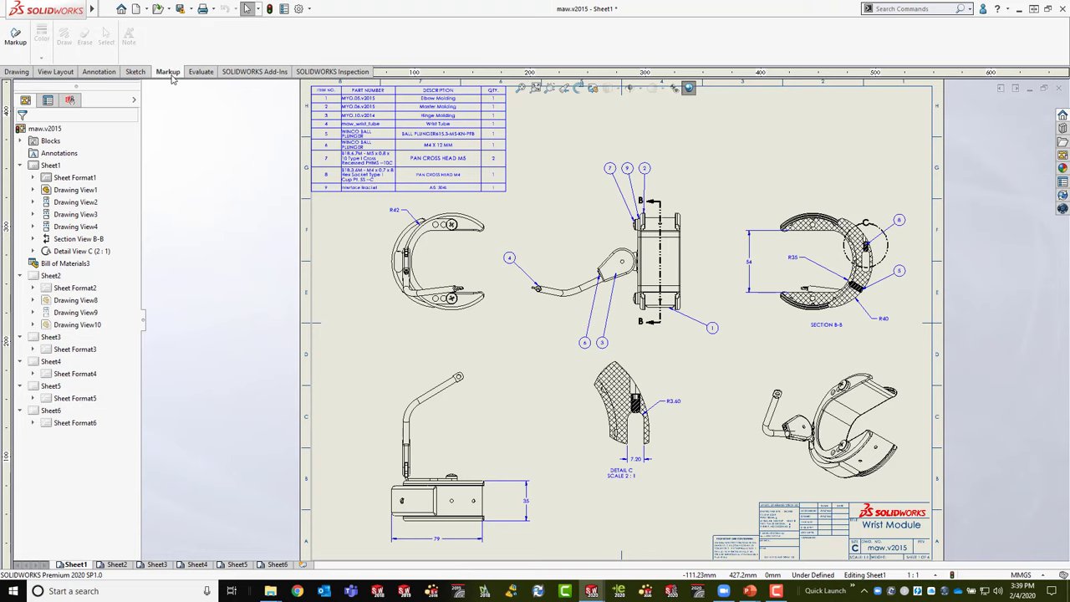
{"action": "left_click", "coordinate": [15, 38]}
{"action": "left_click", "coordinate": [40, 56]}
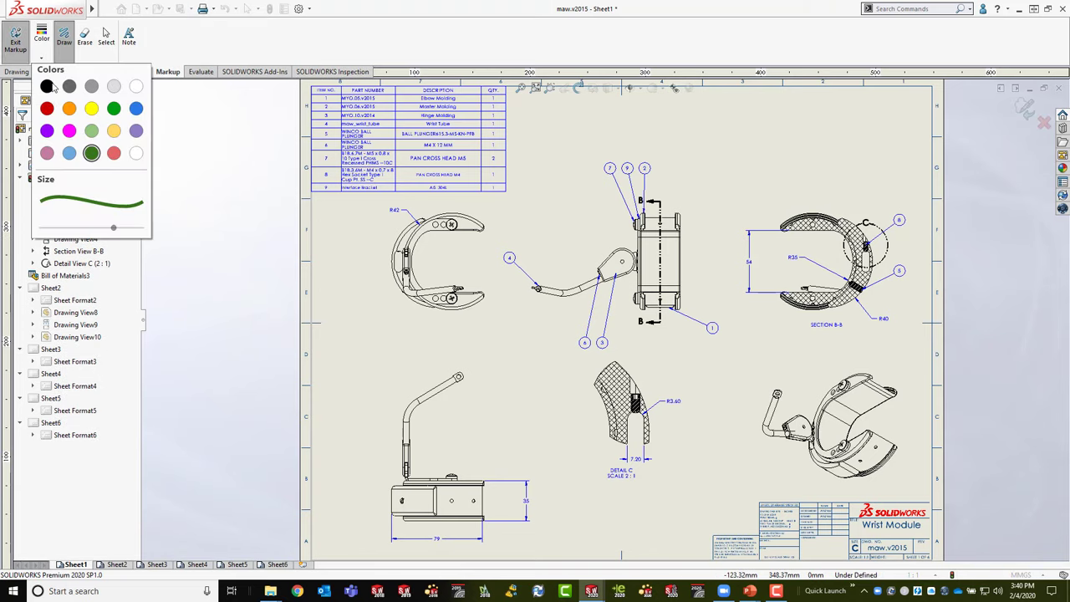
{"action": "left_click", "coordinate": [46, 108]}
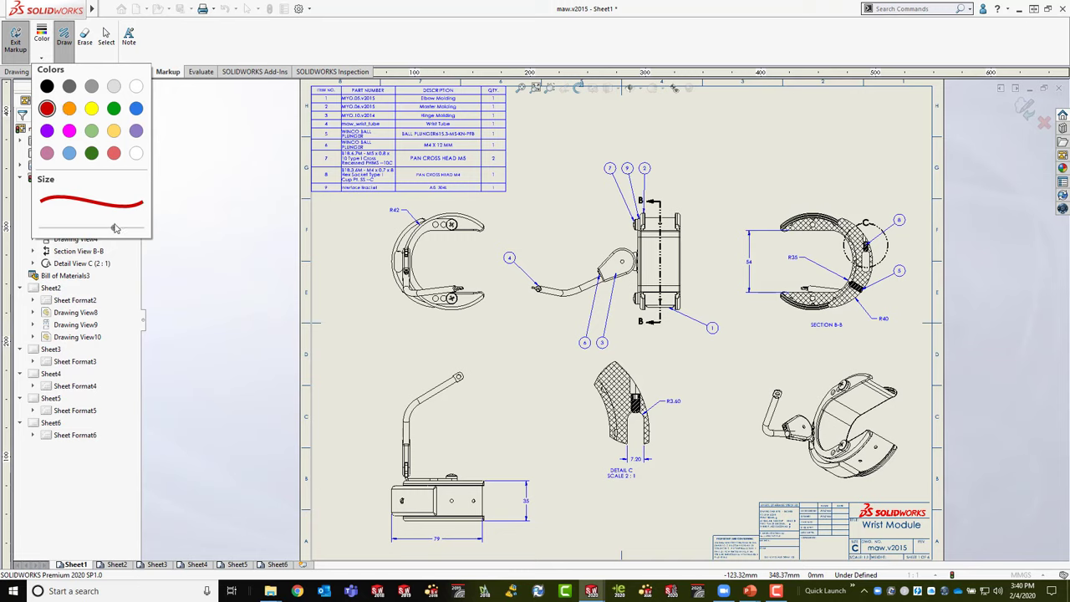
Step: Draw a red loop around the lower half of the C-shaped view with an arrow pointing at it, and save the markup
{"action": "mouse_move", "coordinate": [426, 330]}
{"action": "left_mouse_down"}
{"action": "mouse_move", "coordinate": [475, 327]}
{"action": "mouse_move", "coordinate": [492, 257]}
{"action": "mouse_move", "coordinate": [387, 264]}
{"action": "mouse_move", "coordinate": [378, 317]}
{"action": "mouse_move", "coordinate": [441, 329]}
{"action": "left_mouse_up"}
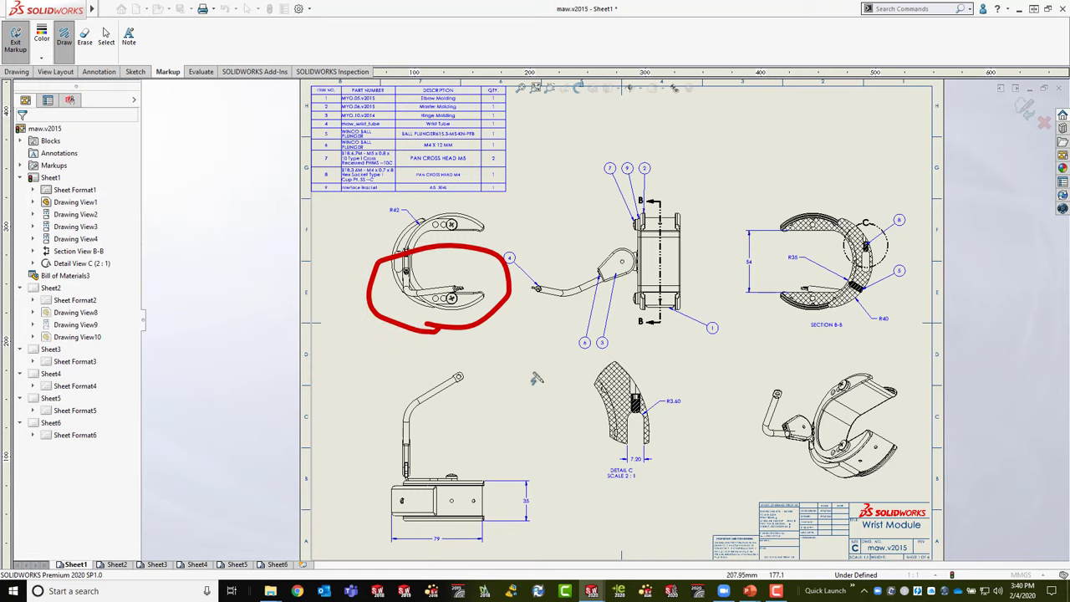
{"action": "mouse_move", "coordinate": [545, 385]}
{"action": "left_mouse_down"}
{"action": "mouse_move", "coordinate": [484, 329]}
{"action": "mouse_move", "coordinate": [480, 350]}
{"action": "mouse_move", "coordinate": [485, 332]}
{"action": "mouse_move", "coordinate": [525, 330]}
{"action": "left_mouse_up"}
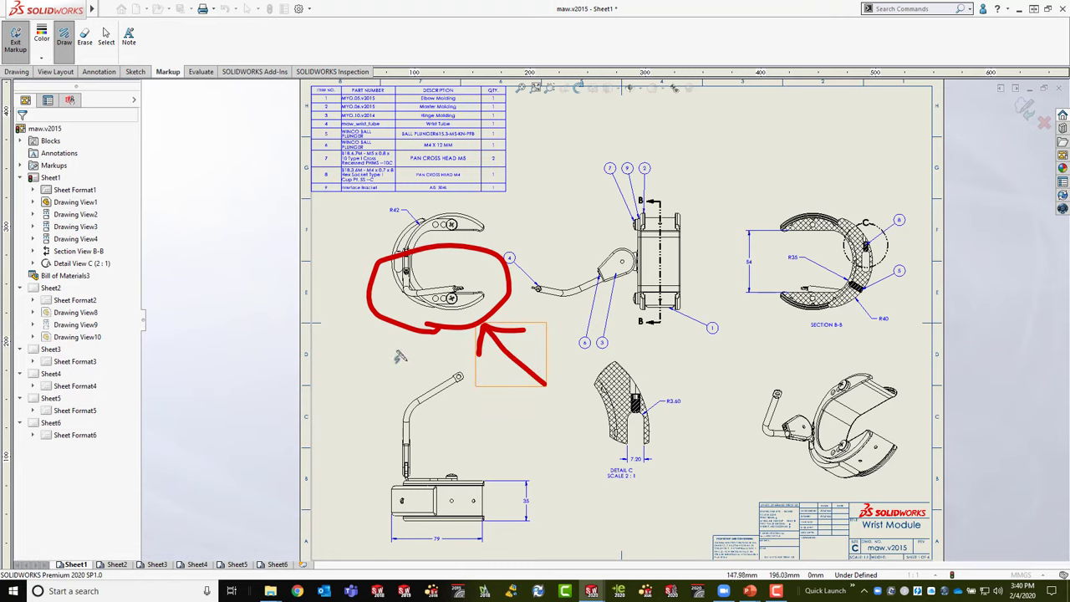
{"action": "left_click", "coordinate": [1030, 116]}
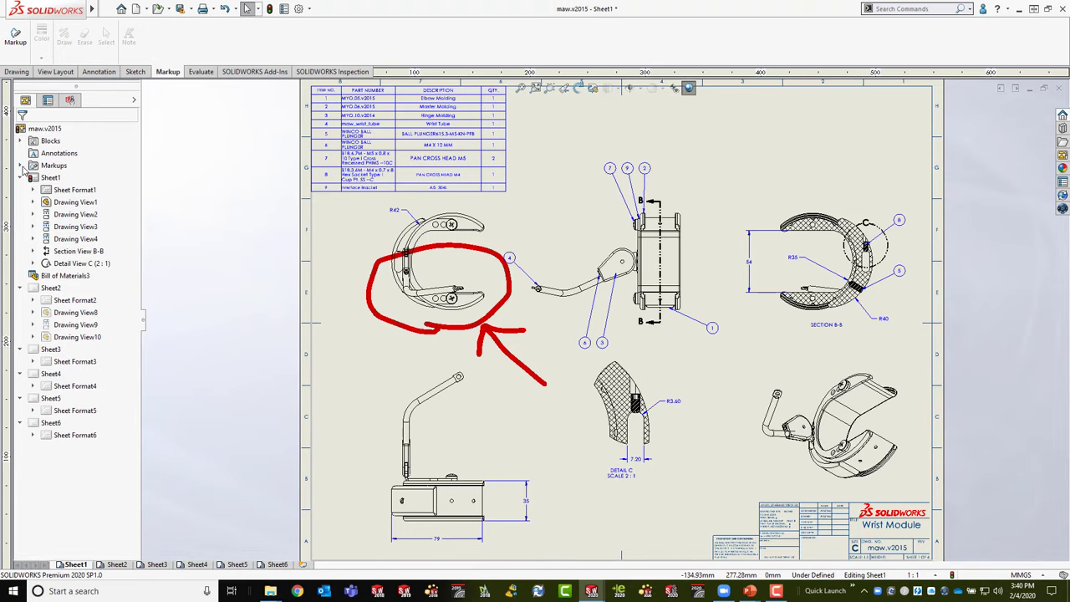
Step: Expand the Markups folder and add a new dark green markup spiraling around the arm and hinge bracket of the isometric view
{"action": "left_click", "coordinate": [66, 178]}
{"action": "mouse_move", "coordinate": [67, 178]}
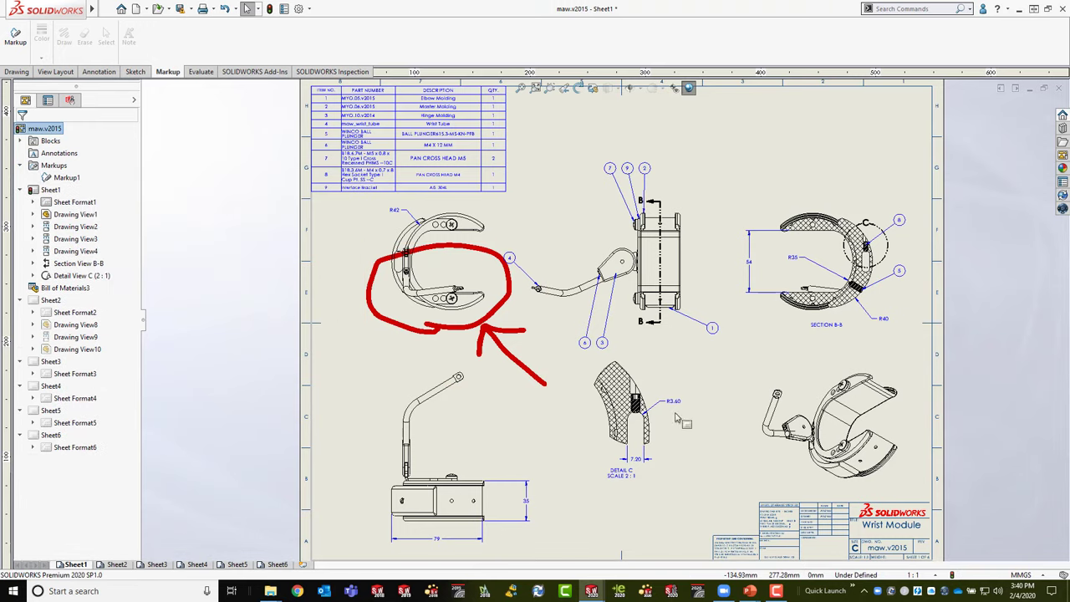
{"action": "scroll", "coordinate": [713, 401], "scroll_direction": "down", "scroll_amount": 5}
{"action": "middle_click_drag", "start_coordinate": [713, 401], "coordinate": [727, 402]}
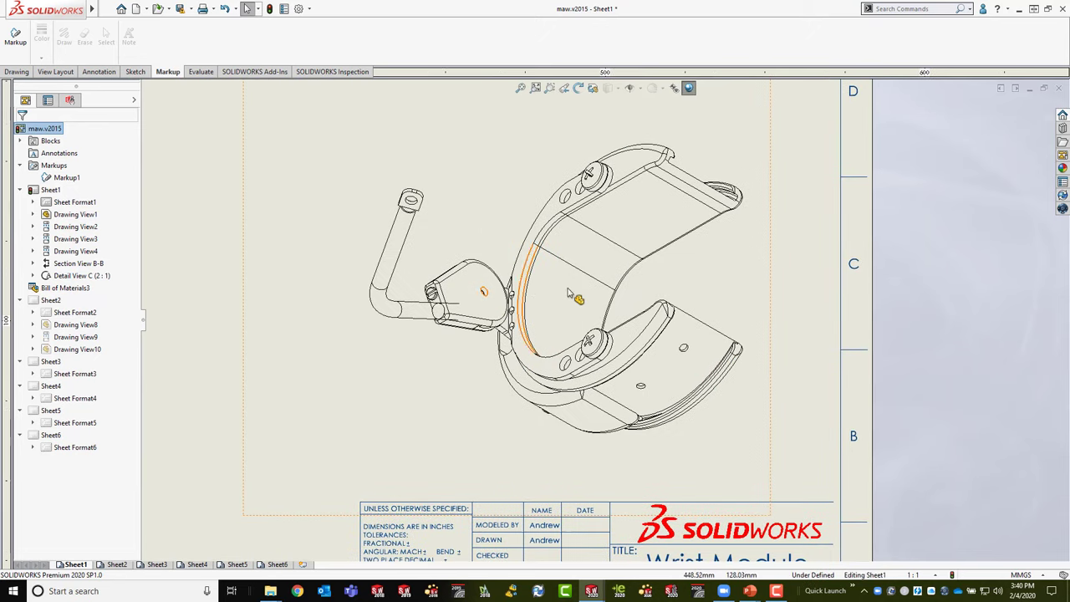
{"action": "left_click", "coordinate": [13, 42]}
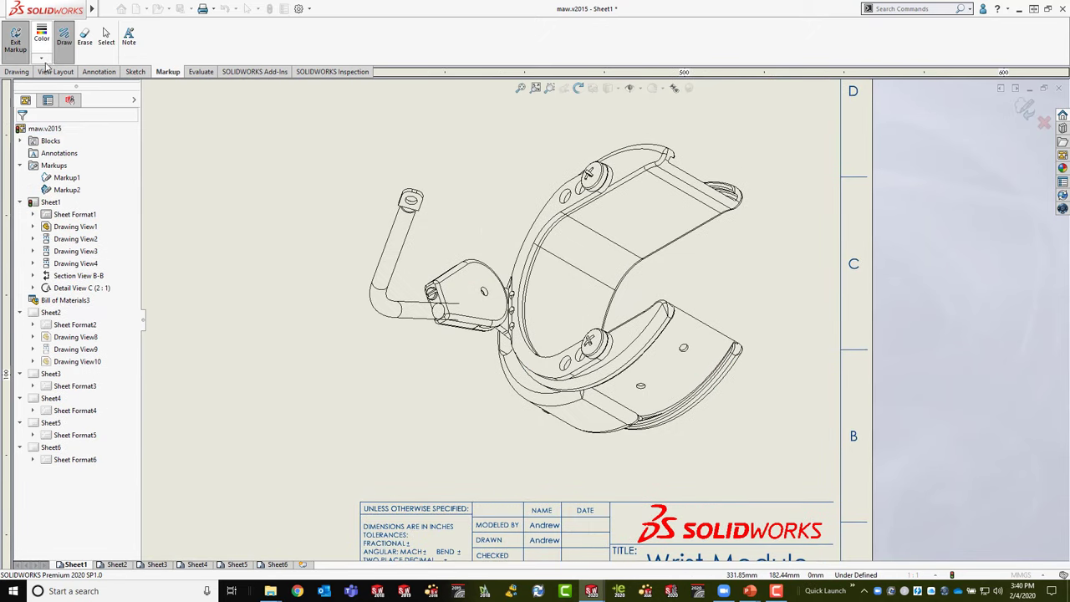
{"action": "left_click", "coordinate": [40, 56]}
{"action": "left_click", "coordinate": [92, 153]}
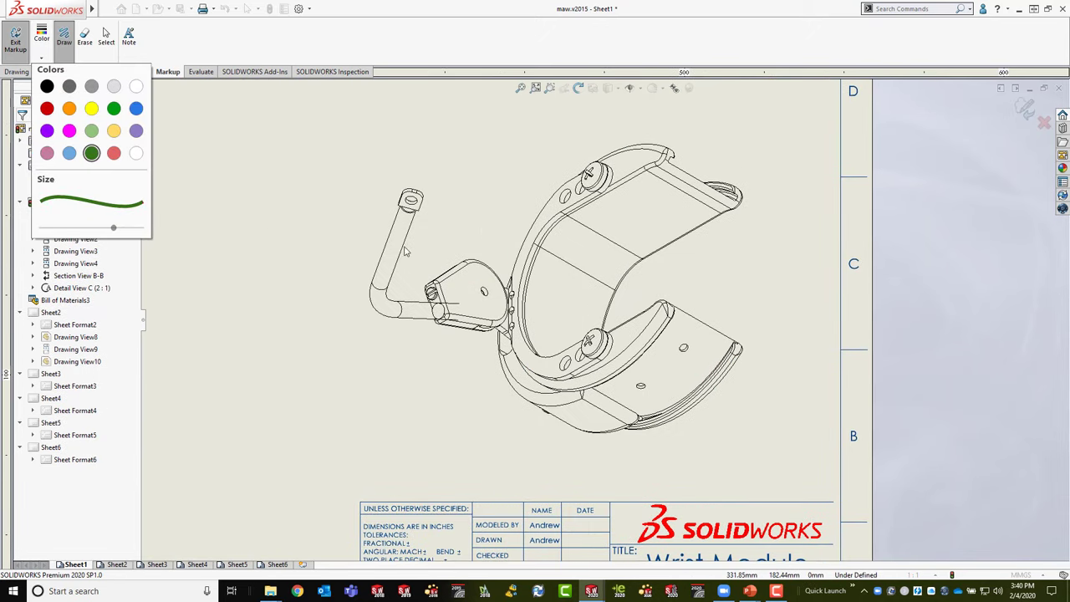
{"action": "mouse_move", "coordinate": [487, 245]}
{"action": "left_mouse_down"}
{"action": "mouse_move", "coordinate": [375, 338]}
{"action": "mouse_move", "coordinate": [535, 383]}
{"action": "mouse_move", "coordinate": [353, 249]}
{"action": "mouse_move", "coordinate": [410, 408]}
{"action": "mouse_move", "coordinate": [621, 270]}
{"action": "mouse_move", "coordinate": [323, 266]}
{"action": "mouse_move", "coordinate": [545, 405]}
{"action": "left_mouse_up"}
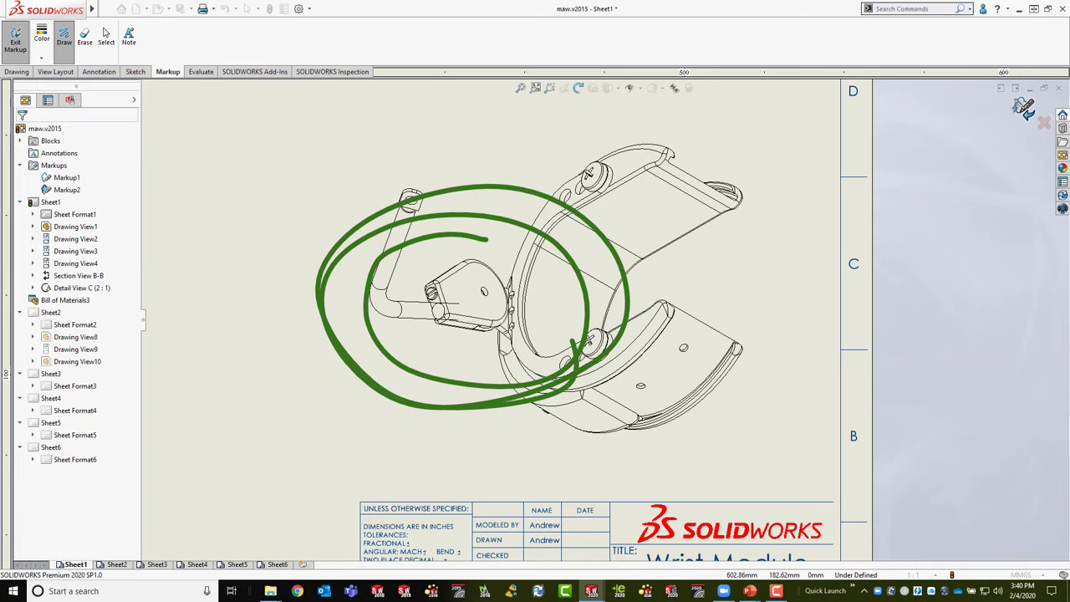
{"action": "left_click", "coordinate": [1044, 122]}
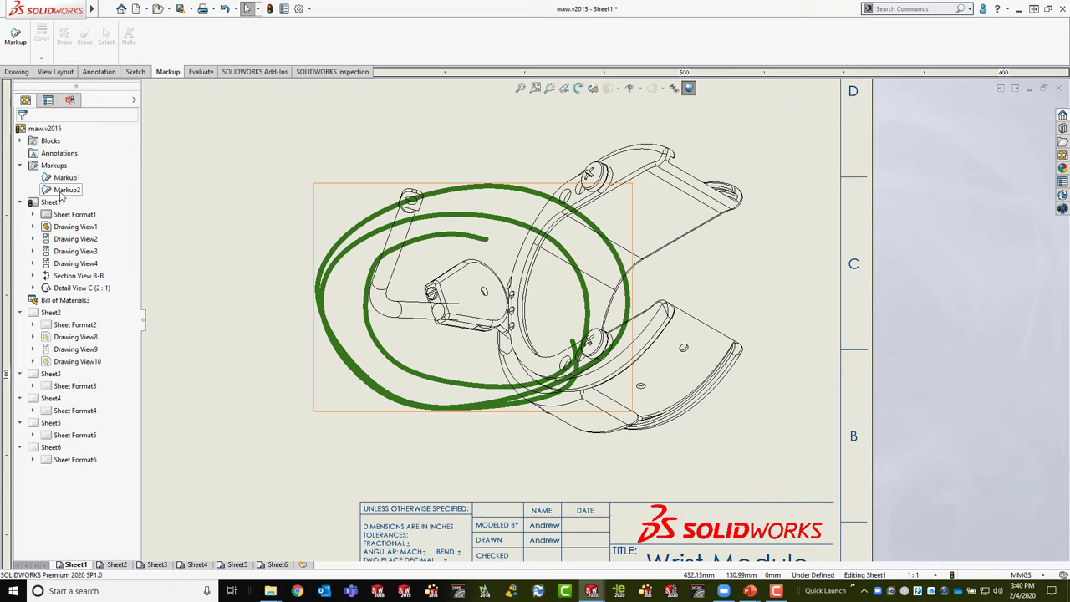
Step: Preview the green markup from the tree, check its available commands, and view it on the full sheet
{"action": "mouse_move", "coordinate": [61, 196]}
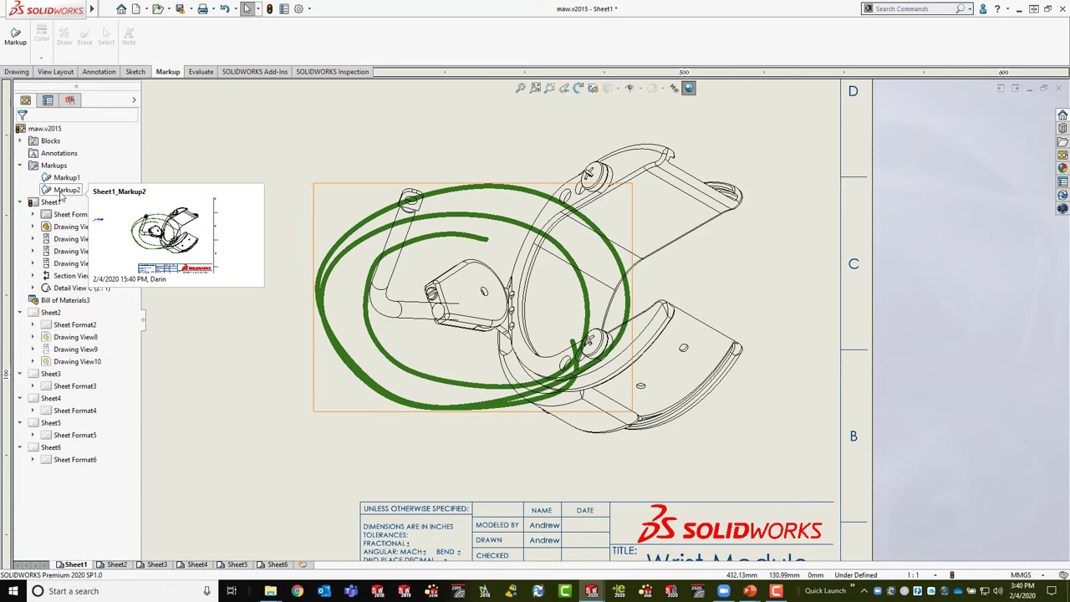
{"action": "right_click", "coordinate": [61, 192]}
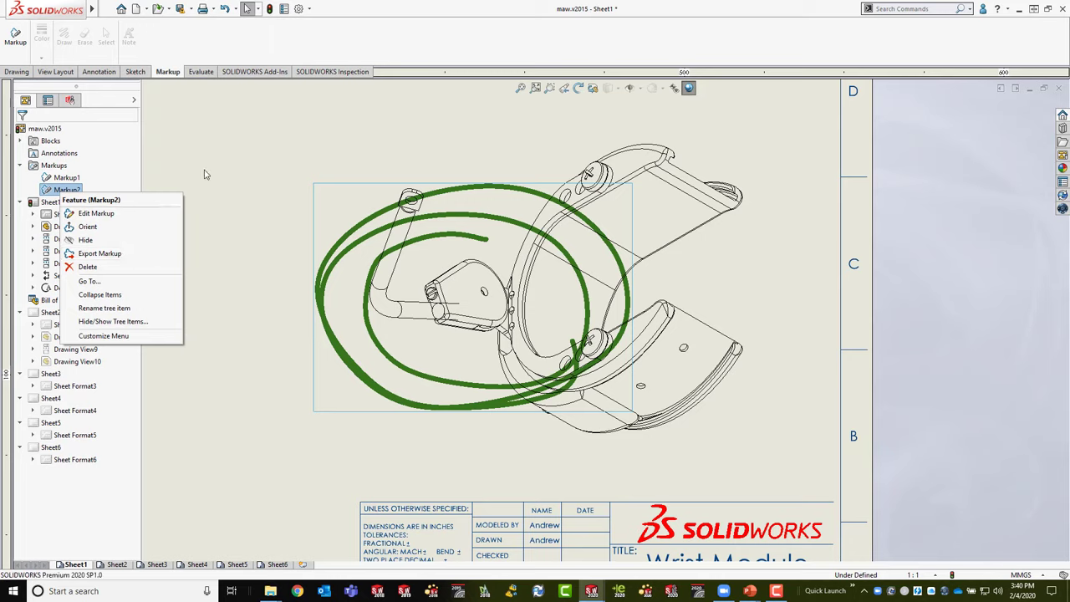
{"action": "left_click", "coordinate": [256, 150]}
{"action": "left_click", "coordinate": [275, 190]}
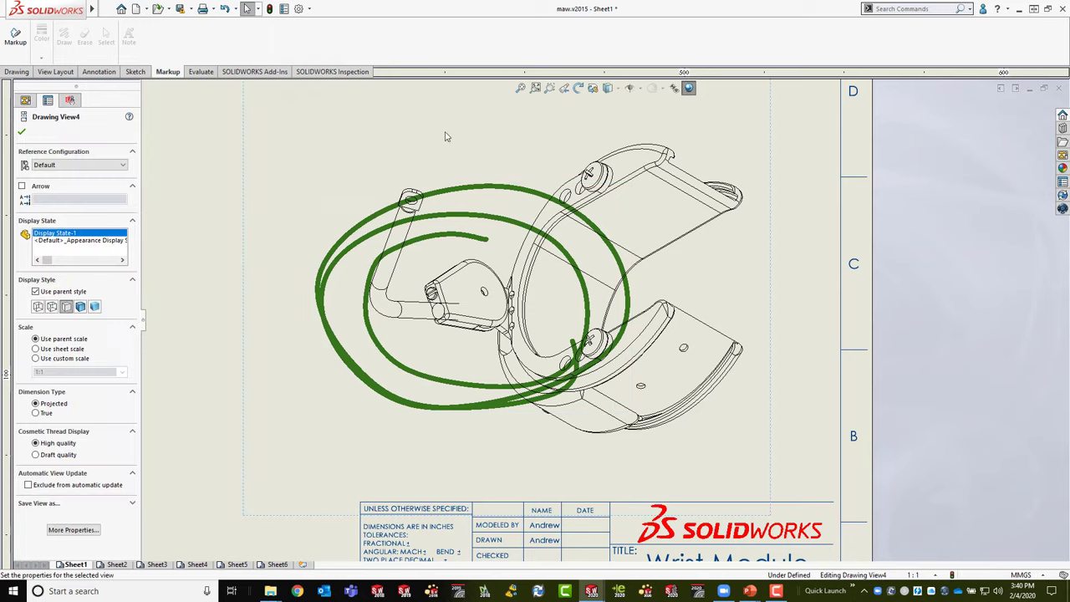
{"action": "key", "text": "f"}
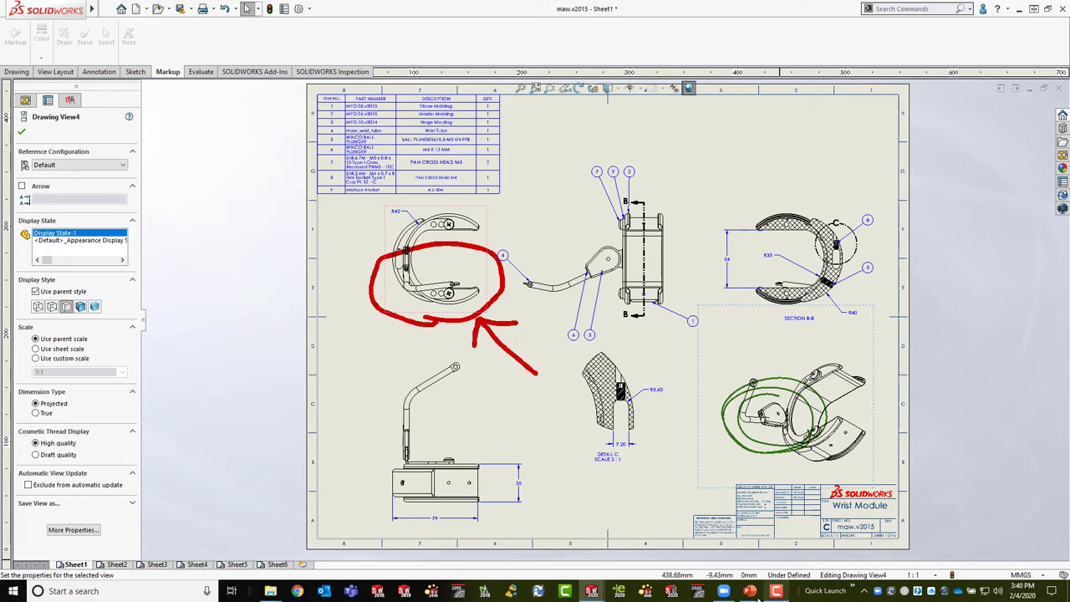
Step: Switch to the PowerPoint slide show and advance from the Markup slide to the Drawing Options slide
{"action": "mouse_move", "coordinate": [752, 593]}
{"action": "left_click", "coordinate": [839, 512]}
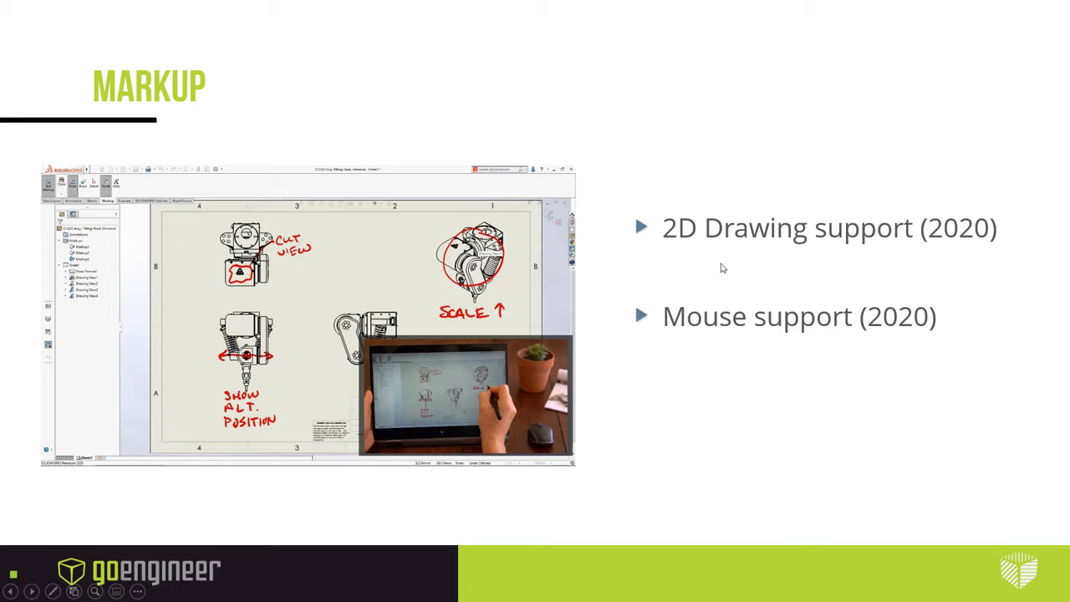
{"action": "left_click", "coordinate": [679, 365]}
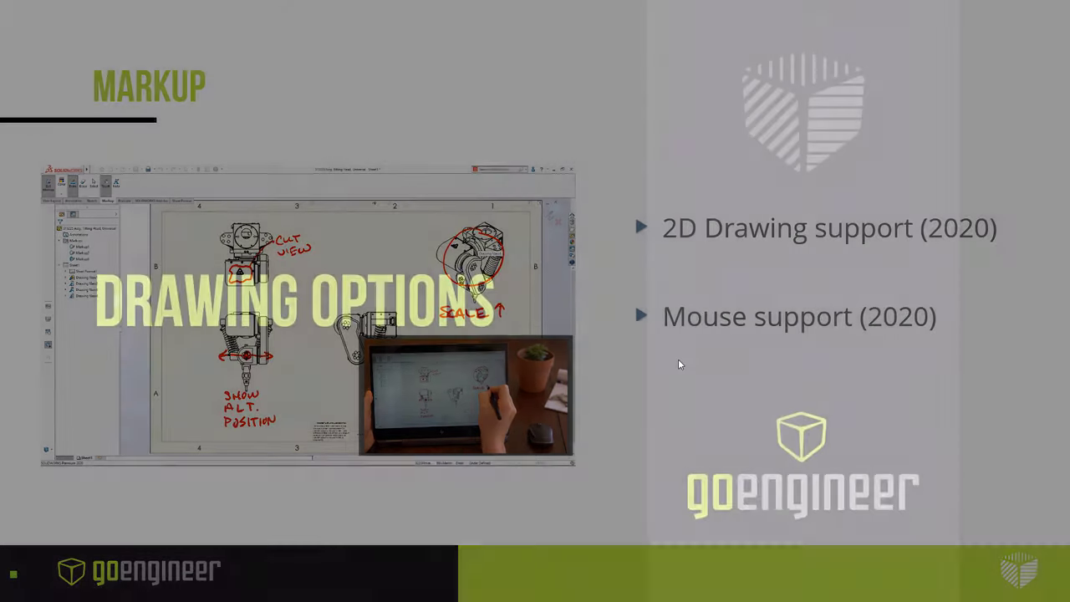
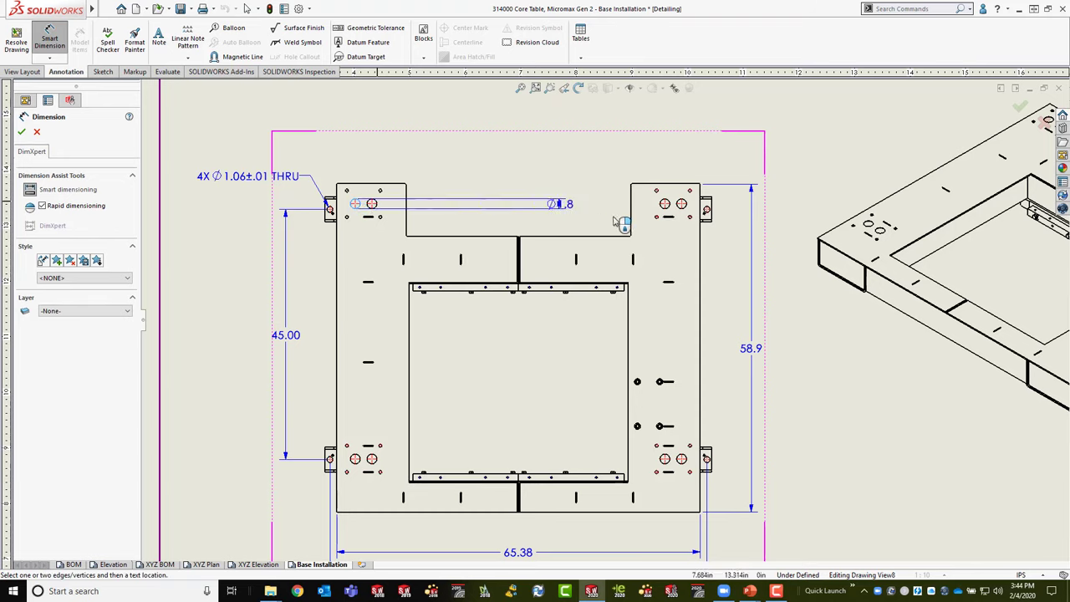
Step: Dimension the horizontal distances from the plate's upper-left hole to the upper-right hole and to the adjacent notch edge
{"action": "left_click", "coordinate": [665, 203]}
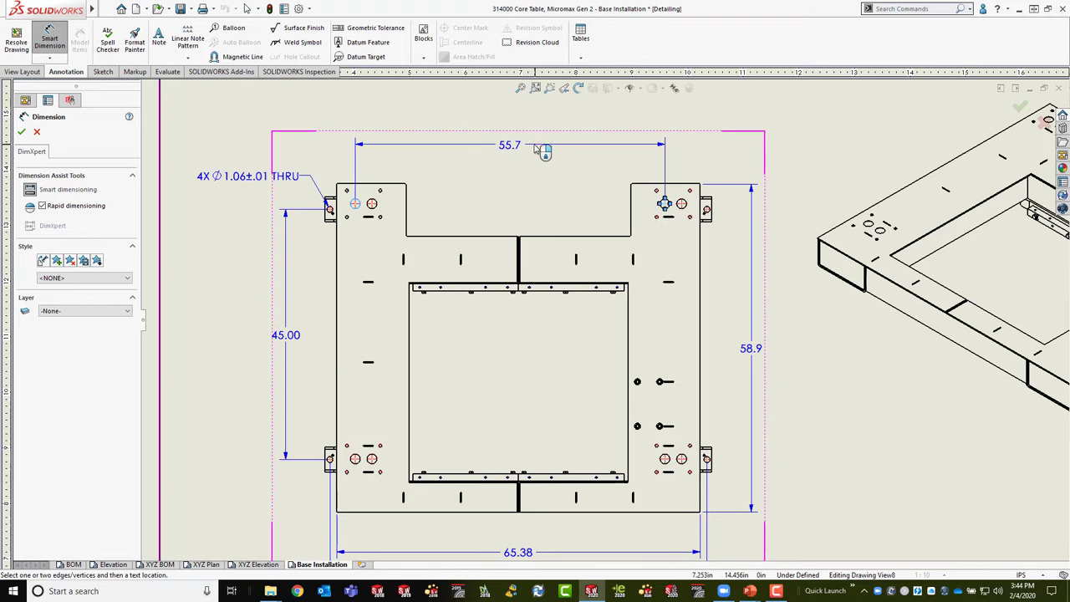
{"action": "left_click", "coordinate": [539, 148]}
{"action": "left_click", "coordinate": [374, 206]}
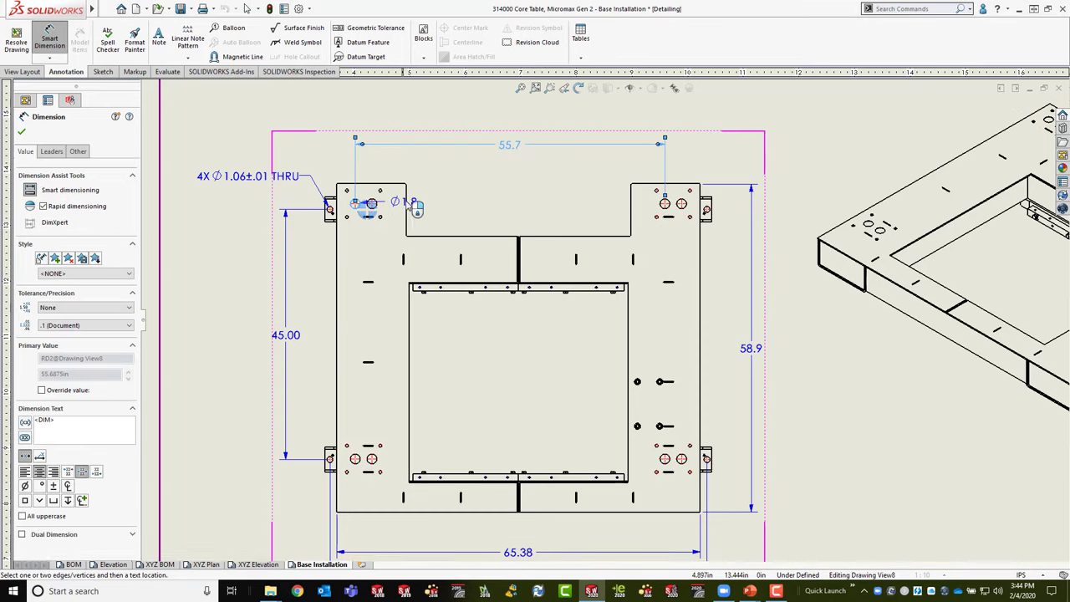
{"action": "left_click", "coordinate": [408, 208]}
{"action": "left_click", "coordinate": [411, 205]}
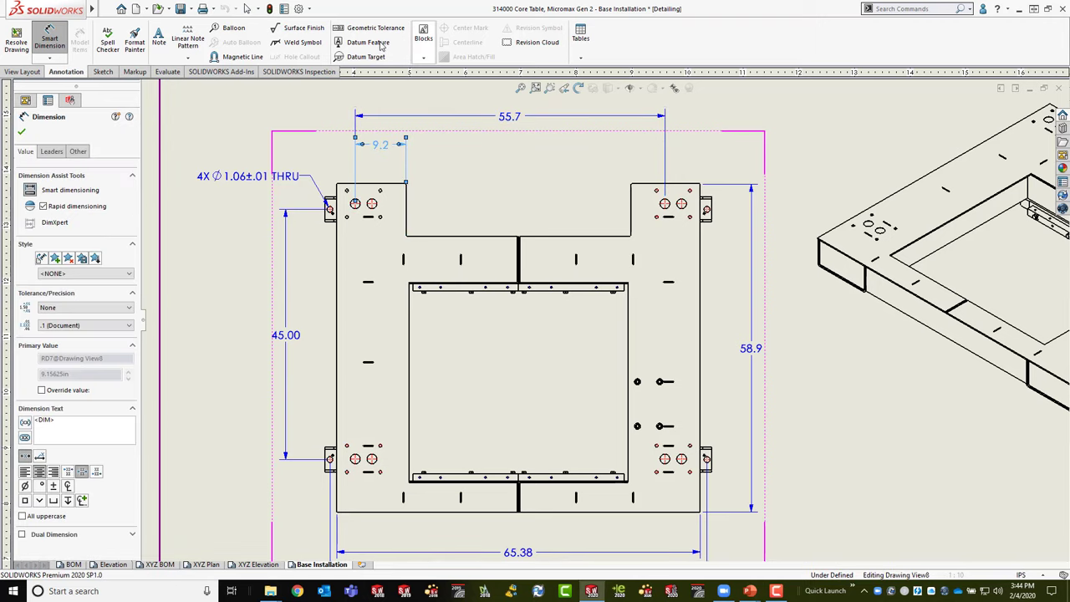
Step: Draw a freehand revision cloud around the new hole dimensions and the upper-left corner of the base view
{"action": "left_click", "coordinate": [532, 41]}
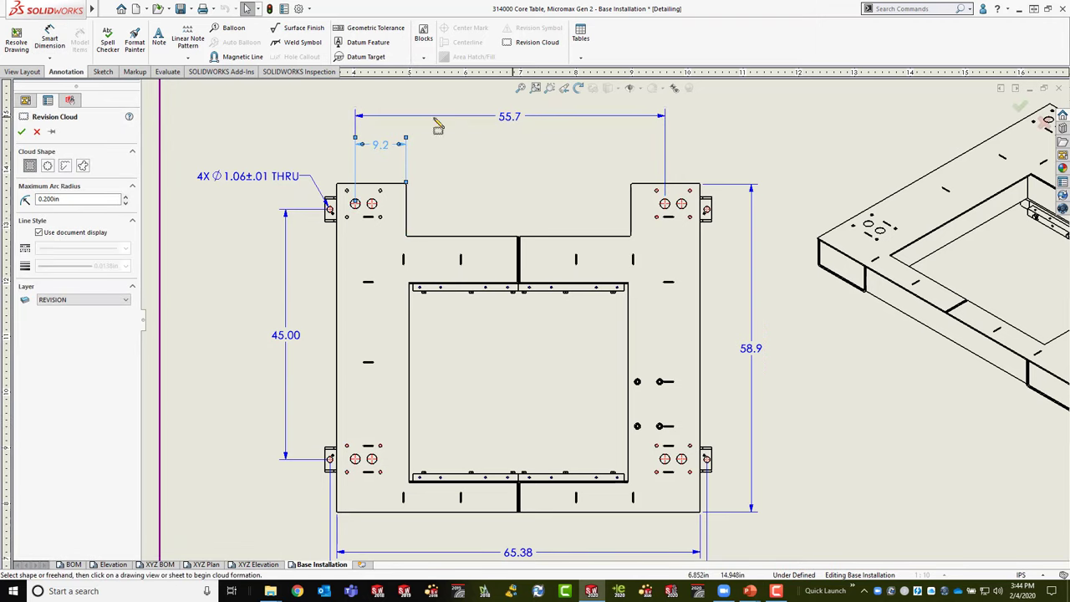
{"action": "left_click", "coordinate": [83, 165]}
{"action": "left_click", "coordinate": [549, 129]}
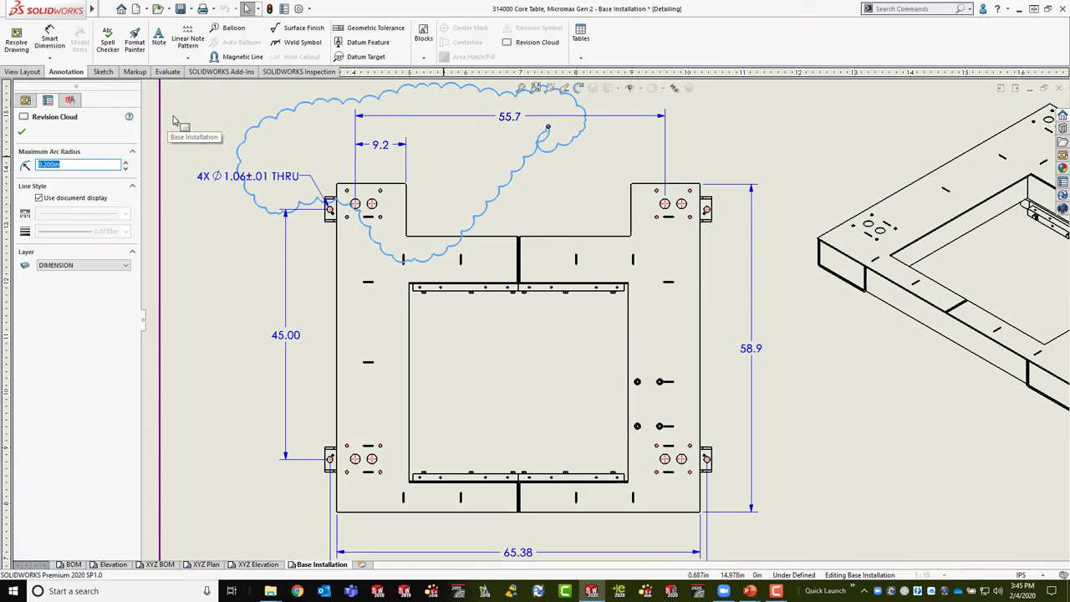
{"action": "key", "text": "Return"}
Step: Start saving a copy of the drawing, using the option to save without resolving
{"action": "scroll", "coordinate": [609, 210], "scroll_direction": "up", "scroll_amount": 5}
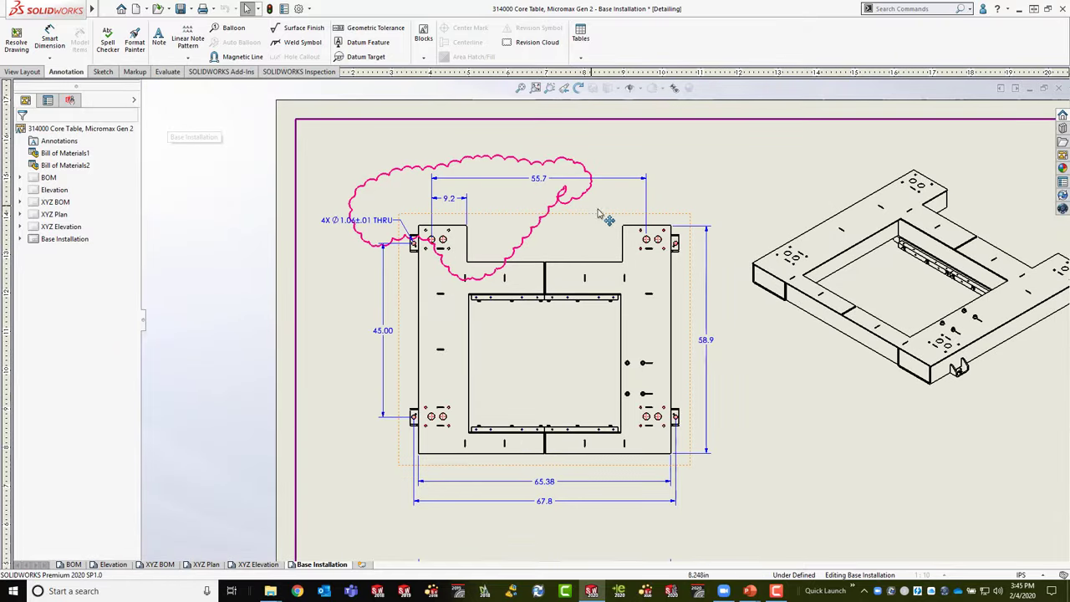
{"action": "middle_click_drag", "start_coordinate": [582, 230], "coordinate": [574, 171], "text": "ctrl"}
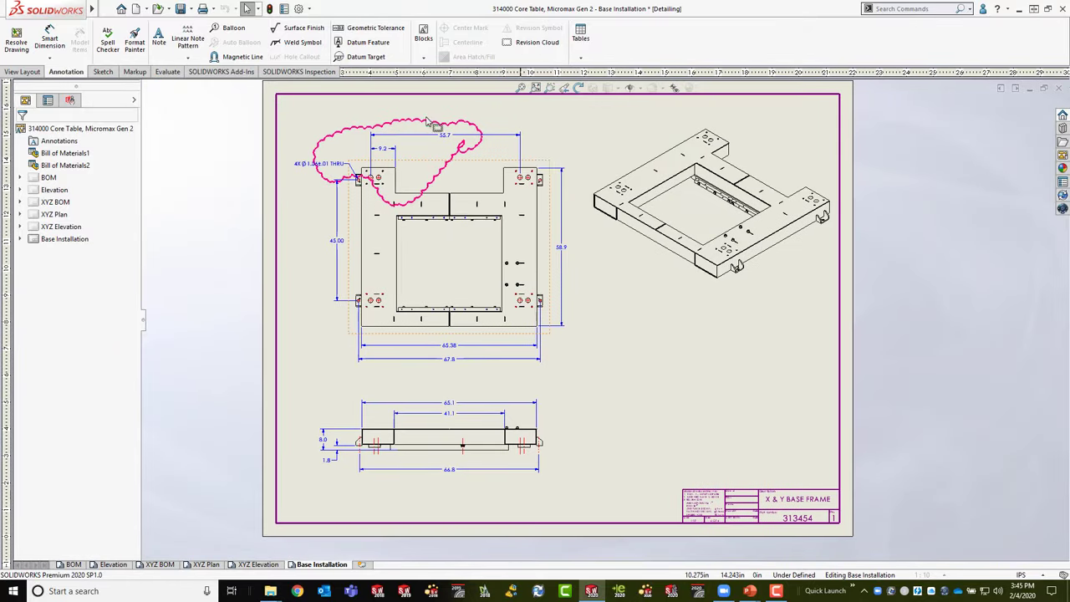
{"action": "left_click", "coordinate": [108, 8]}
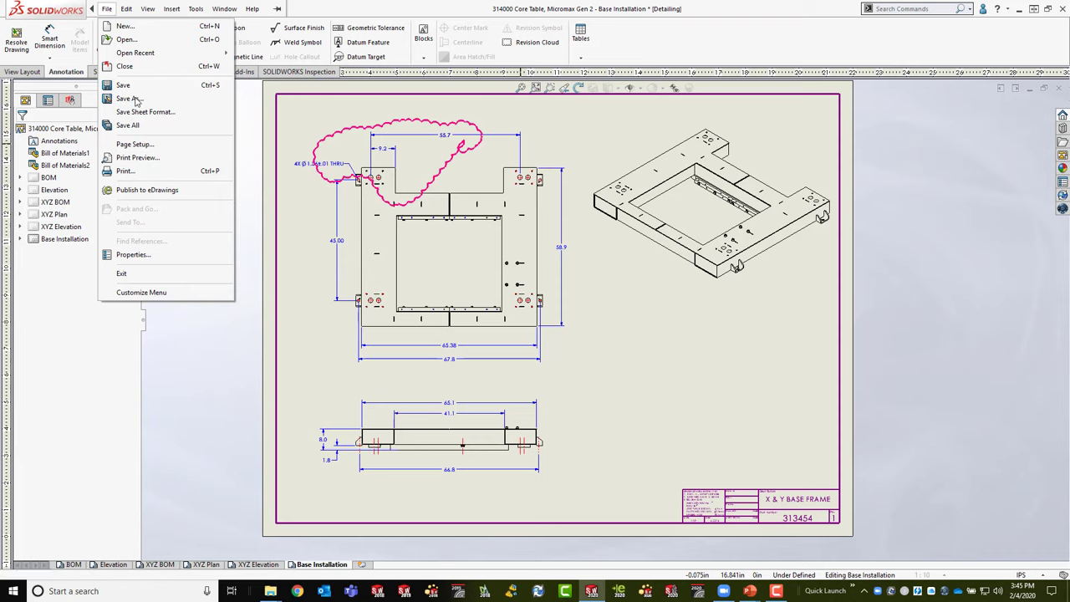
{"action": "left_click", "coordinate": [123, 84]}
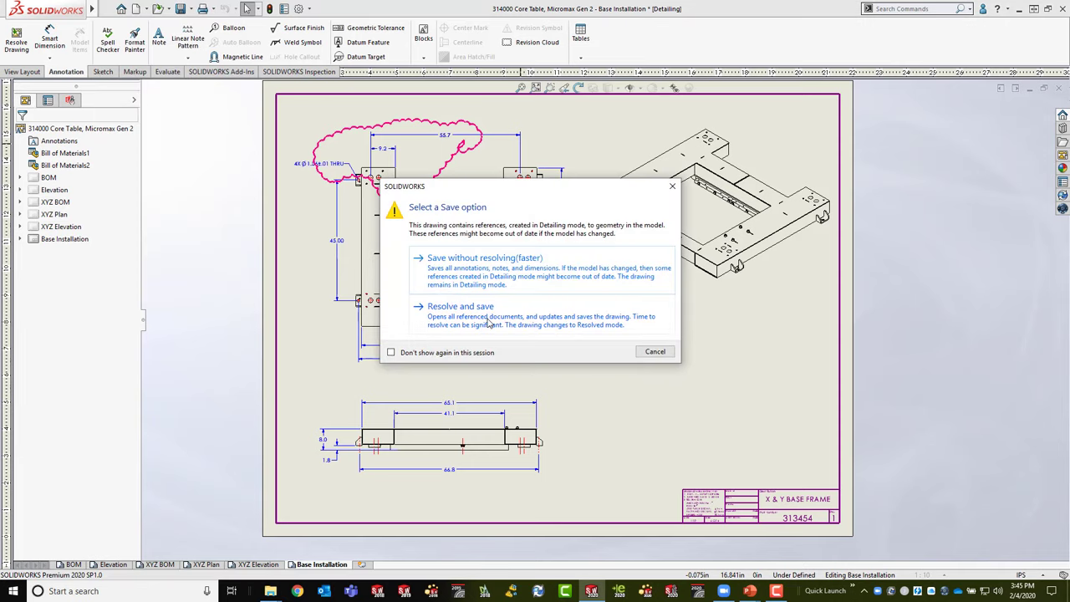
{"action": "left_click", "coordinate": [489, 274]}
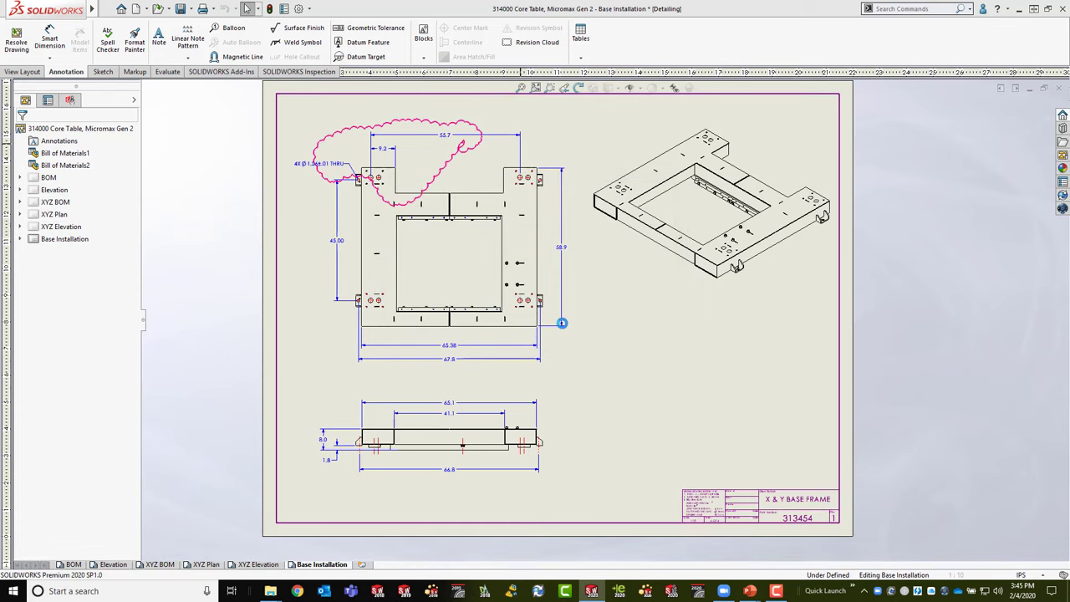
Step: Export all six sheets to the Desktop as the PDF file 314000 Core Table, Micromax Gen 2.pdf
{"action": "left_click", "coordinate": [501, 328]}
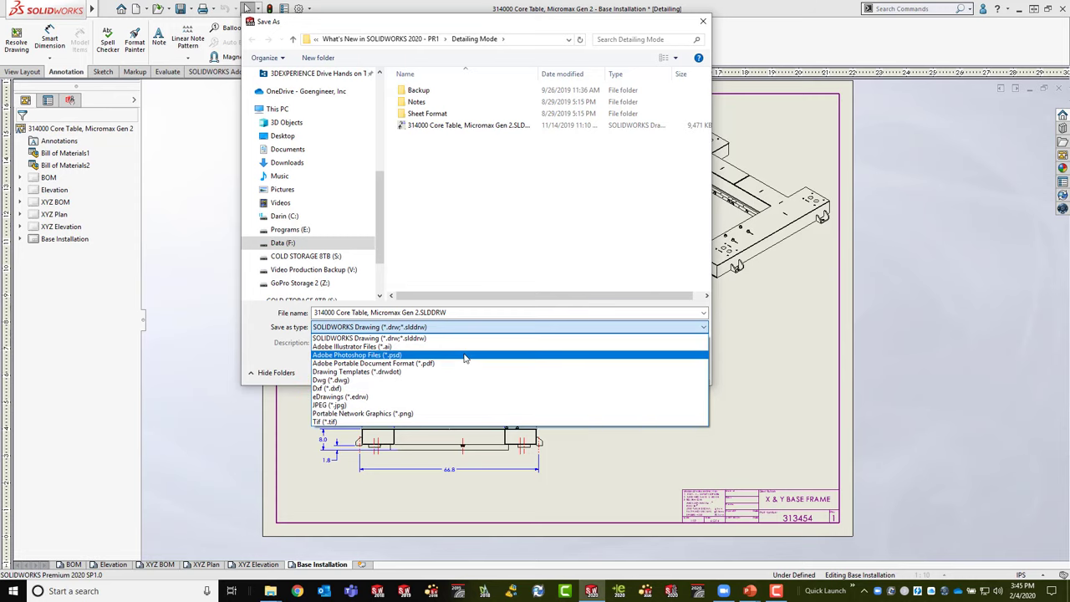
{"action": "left_click", "coordinate": [466, 363]}
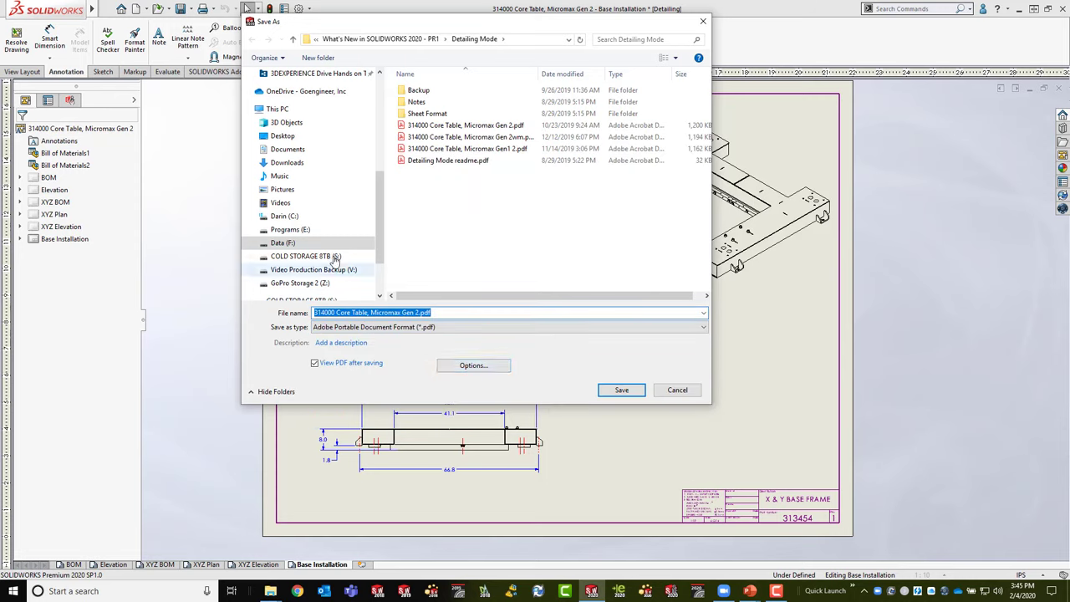
{"action": "left_click", "coordinate": [287, 136]}
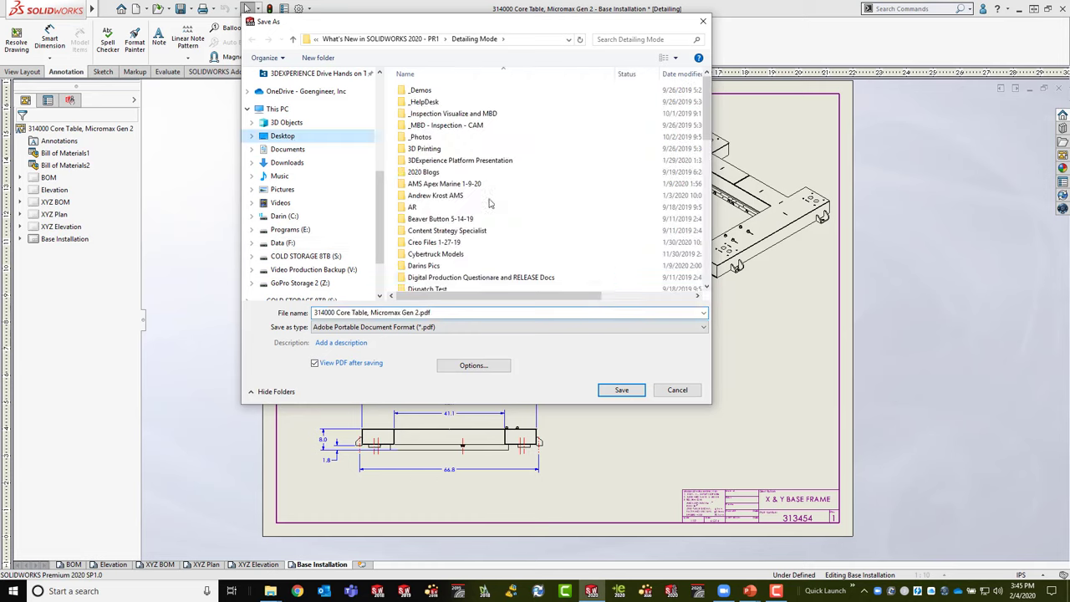
{"action": "left_click", "coordinate": [621, 390]}
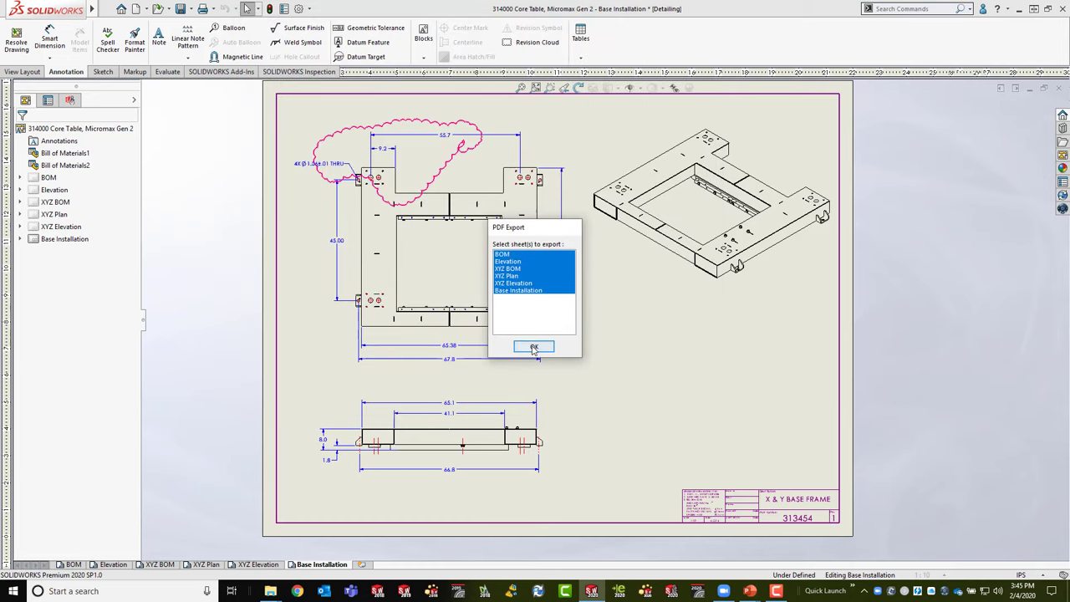
{"action": "left_click", "coordinate": [533, 347]}
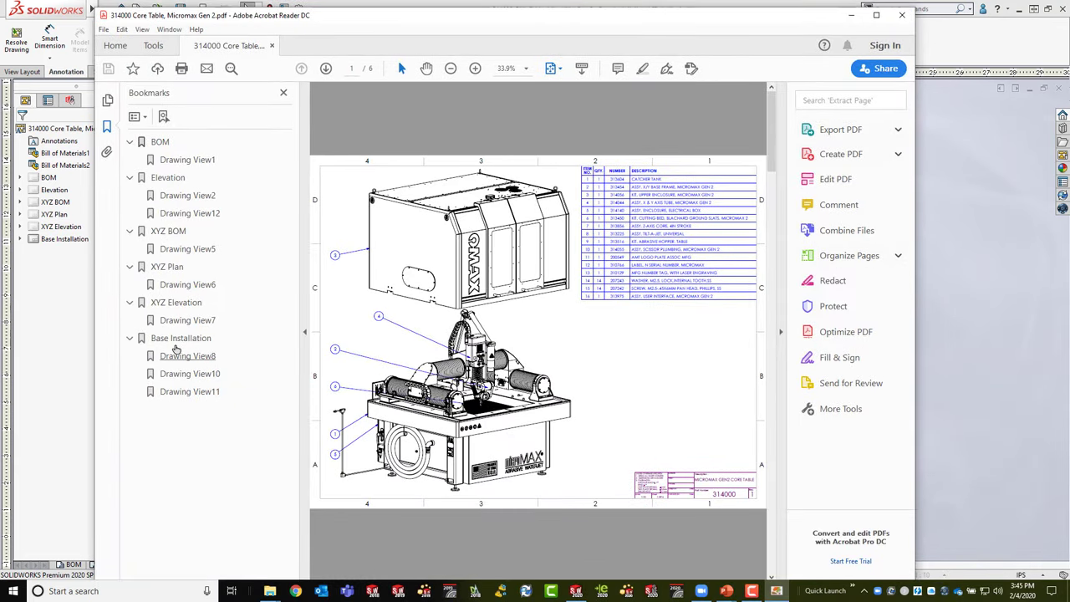
Step: Review the Base Installation, XYZ Plan, XYZ Elevation and Drawing View1 bookmarks in the exported PDF, and close Acrobat Reader
{"action": "left_click", "coordinate": [178, 340]}
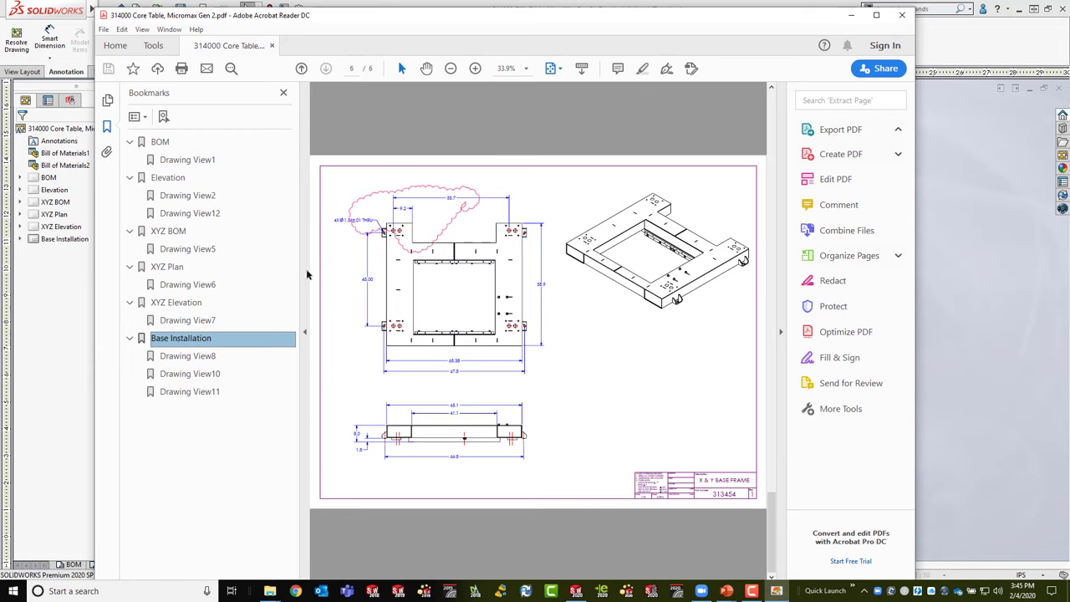
{"action": "left_click", "coordinate": [167, 265]}
{"action": "left_click", "coordinate": [171, 303]}
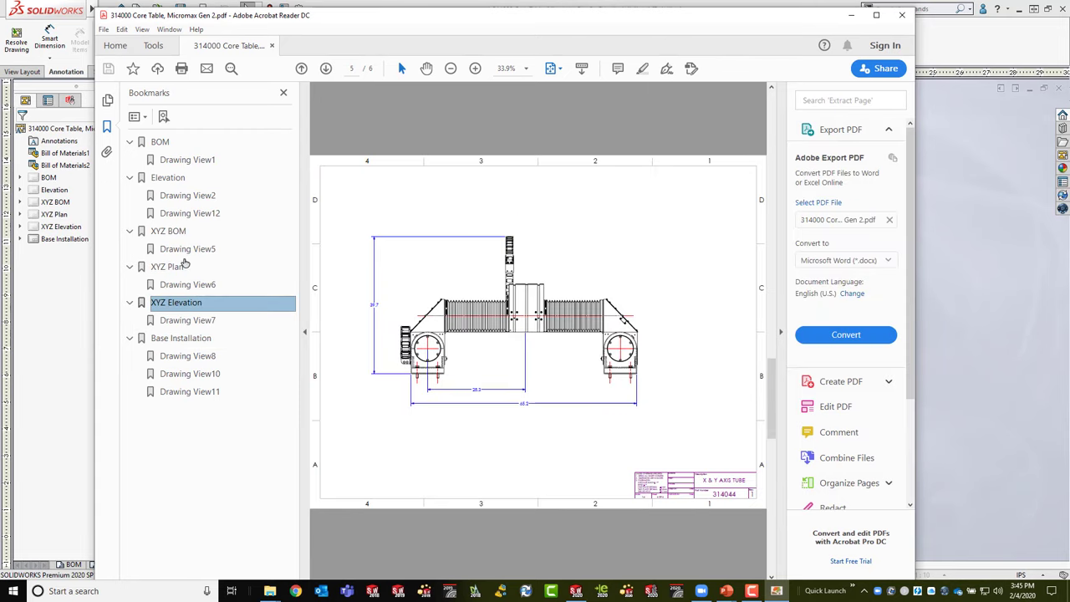
{"action": "left_click", "coordinate": [187, 160]}
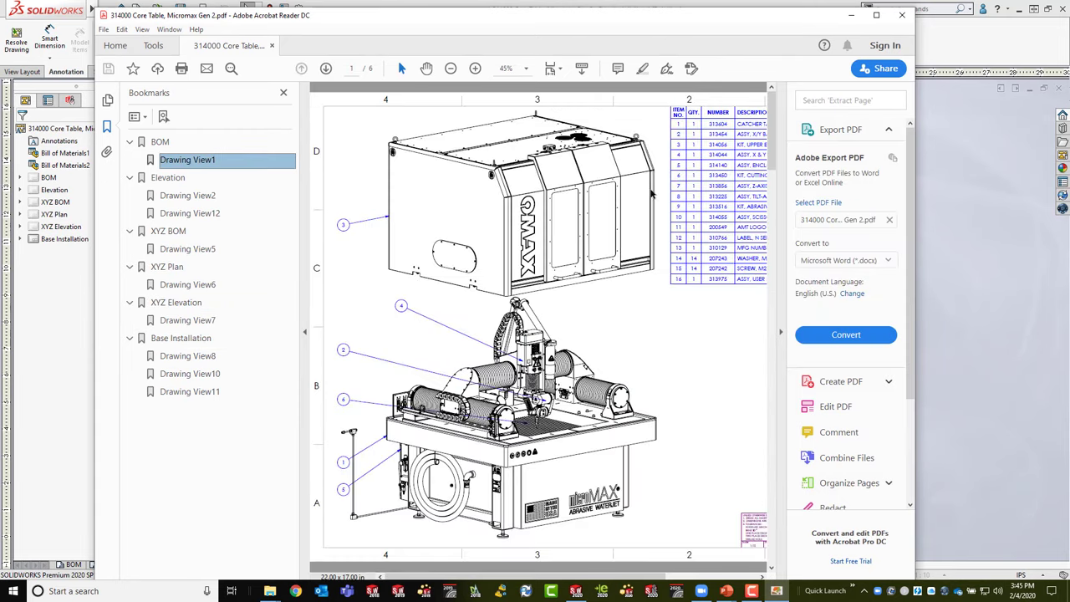
{"action": "left_click", "coordinate": [782, 333]}
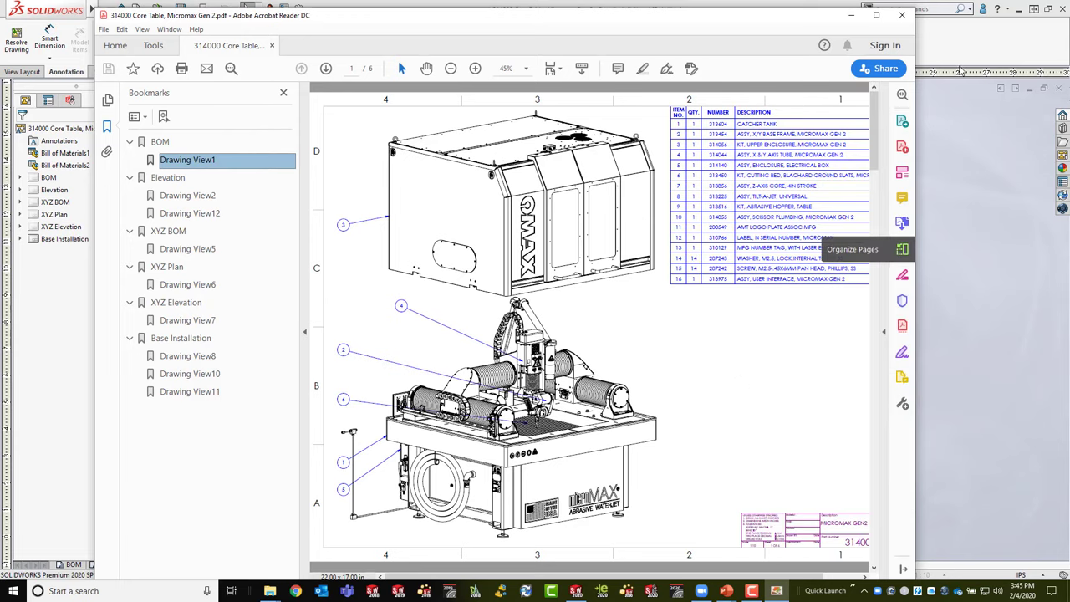
{"action": "left_click", "coordinate": [903, 16]}
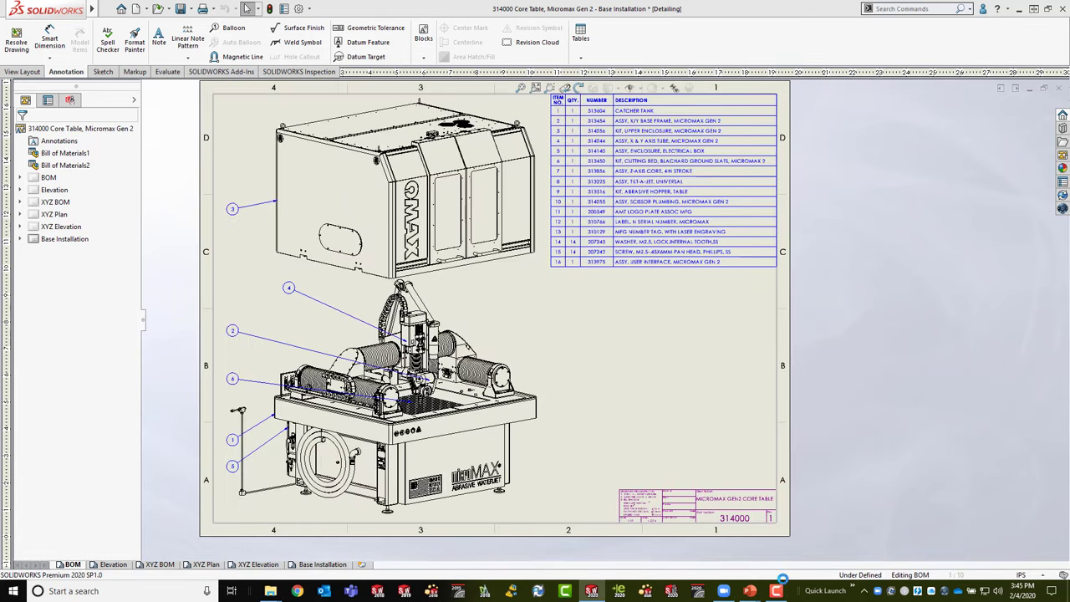
Step: Switch to the PowerPoint slide show and advance from the Detailing Mode 2020 slide to the Bonus slide
{"action": "mouse_move", "coordinate": [750, 591]}
{"action": "left_click", "coordinate": [870, 523]}
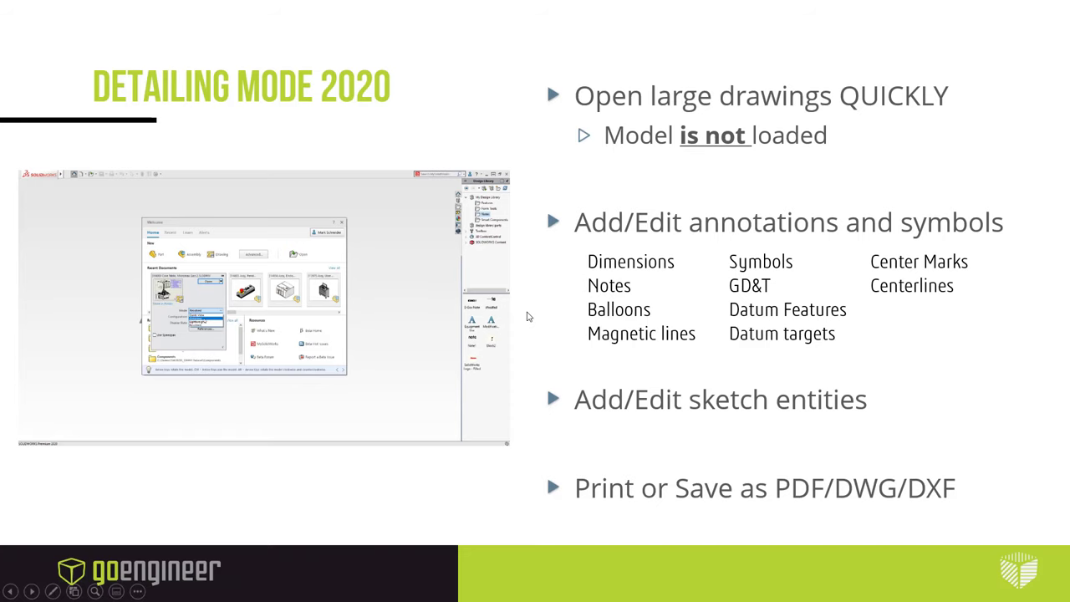
{"action": "left_click", "coordinate": [526, 136]}
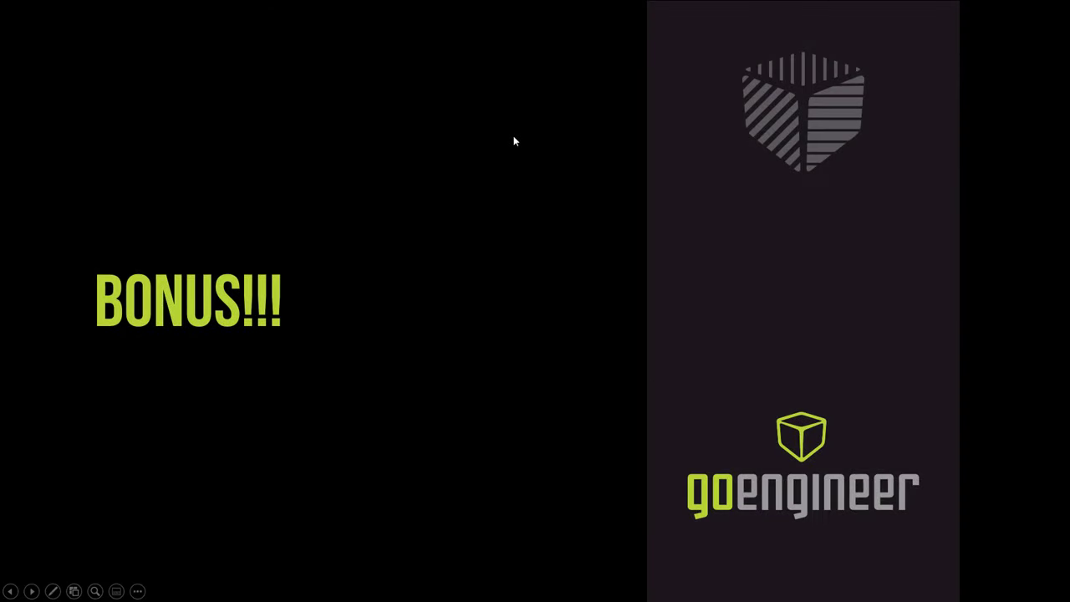
Step: Advance the slide show to the Alternate Position View slide describing configuration overlays for assemblies and parts
{"action": "left_click", "coordinate": [536, 130]}
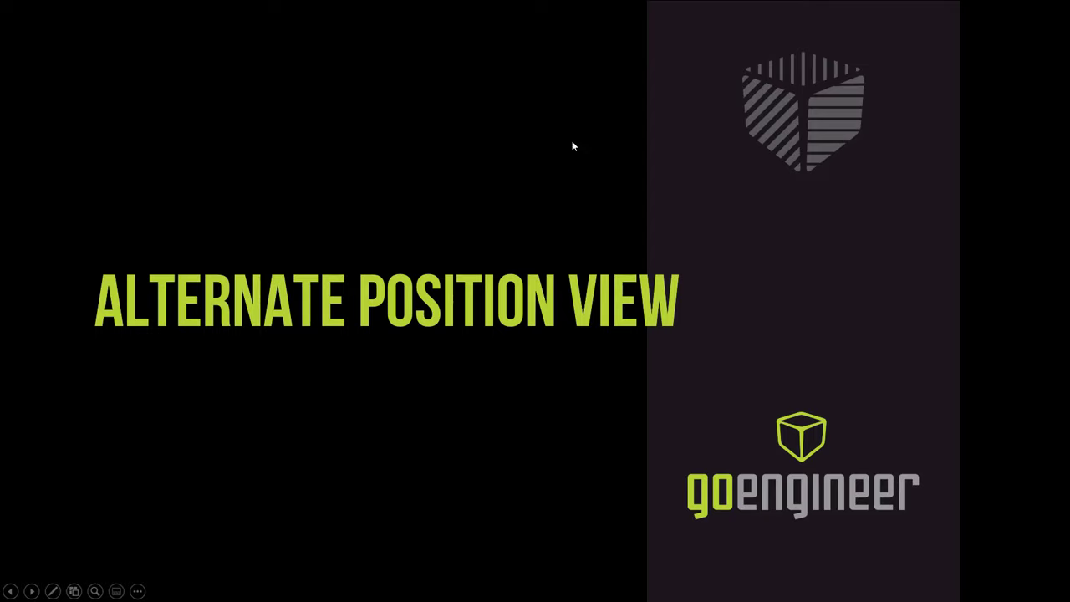
{"action": "left_click", "coordinate": [574, 146]}
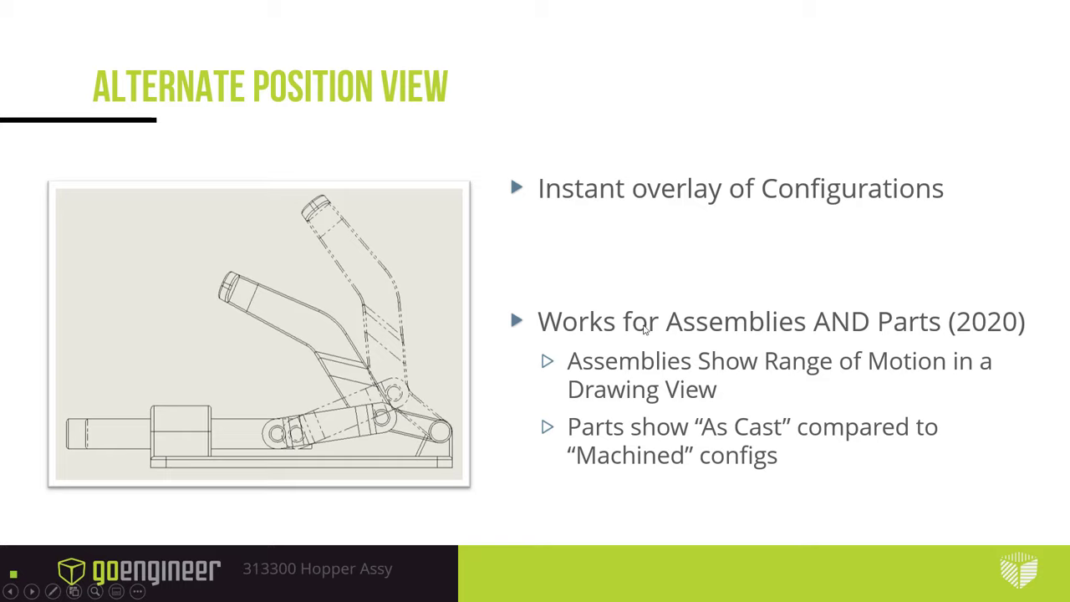
Step: Switch to SOLIDWORKS and close all open documents without saving the changes
{"action": "key", "text": "alt+Tab"}
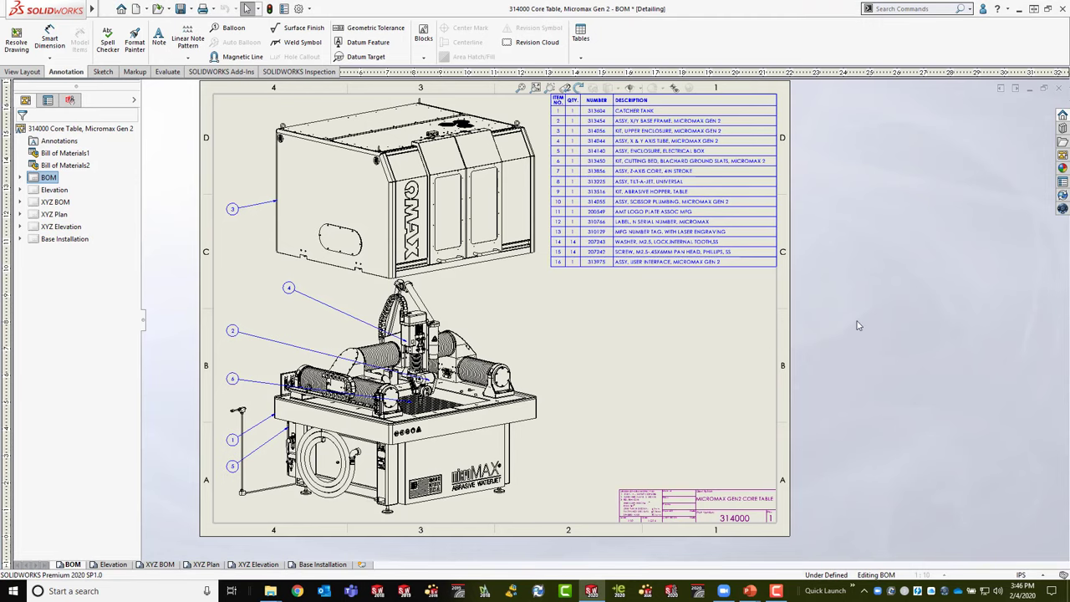
{"action": "left_click", "coordinate": [660, 184]}
{"action": "left_click", "coordinate": [226, 9]}
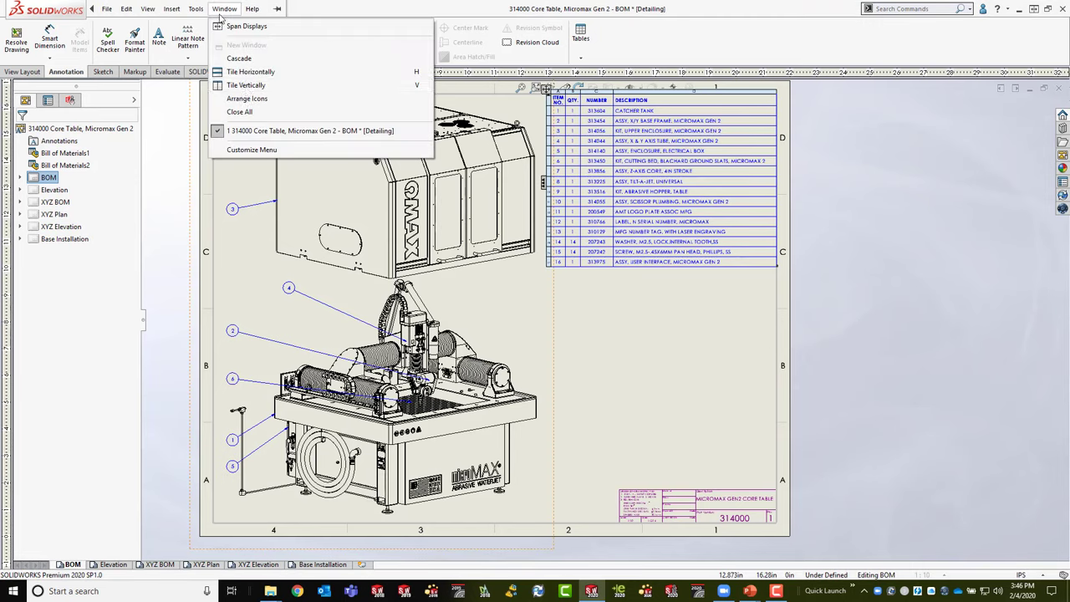
{"action": "left_click", "coordinate": [246, 111]}
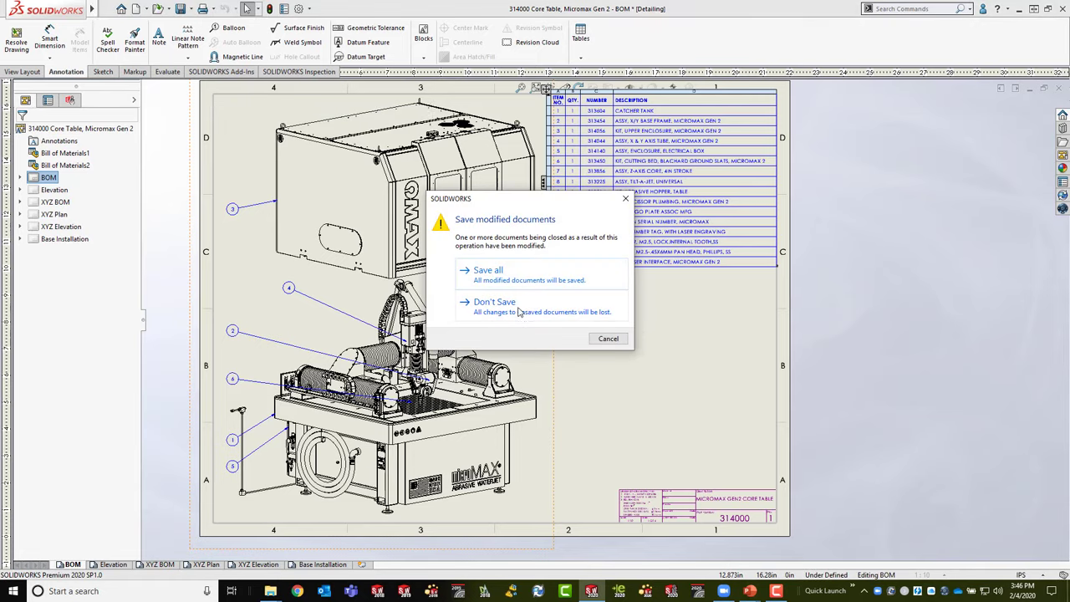
{"action": "left_click", "coordinate": [519, 311]}
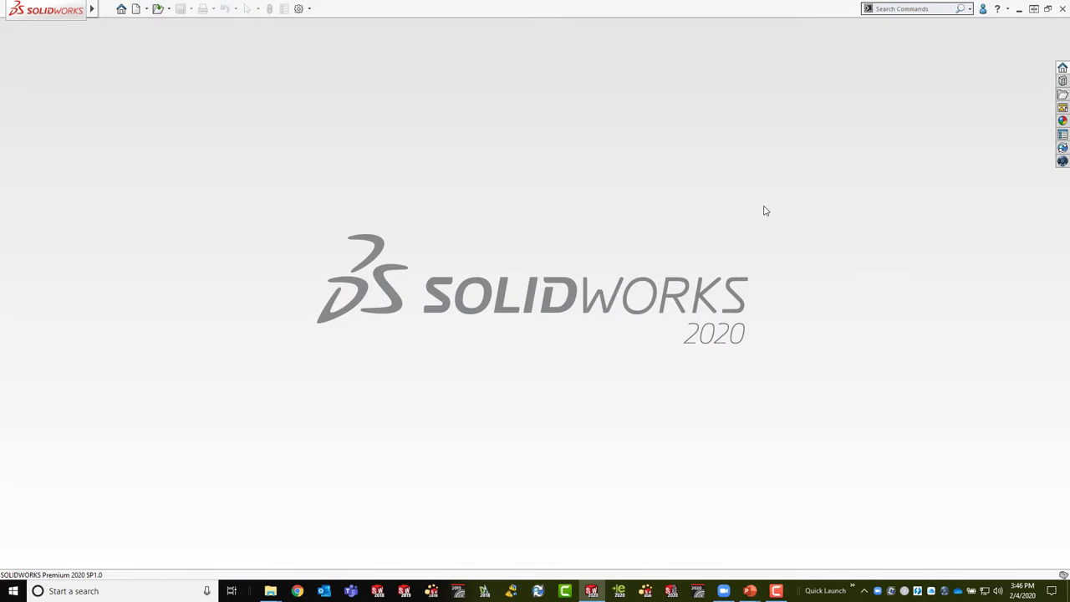
Step: Open the Demo Done.SLDASM clamp assembly from the recent documents and lower its arm slightly
{"action": "scroll", "coordinate": [585, 376], "scroll_direction": "down", "scroll_amount": 3}
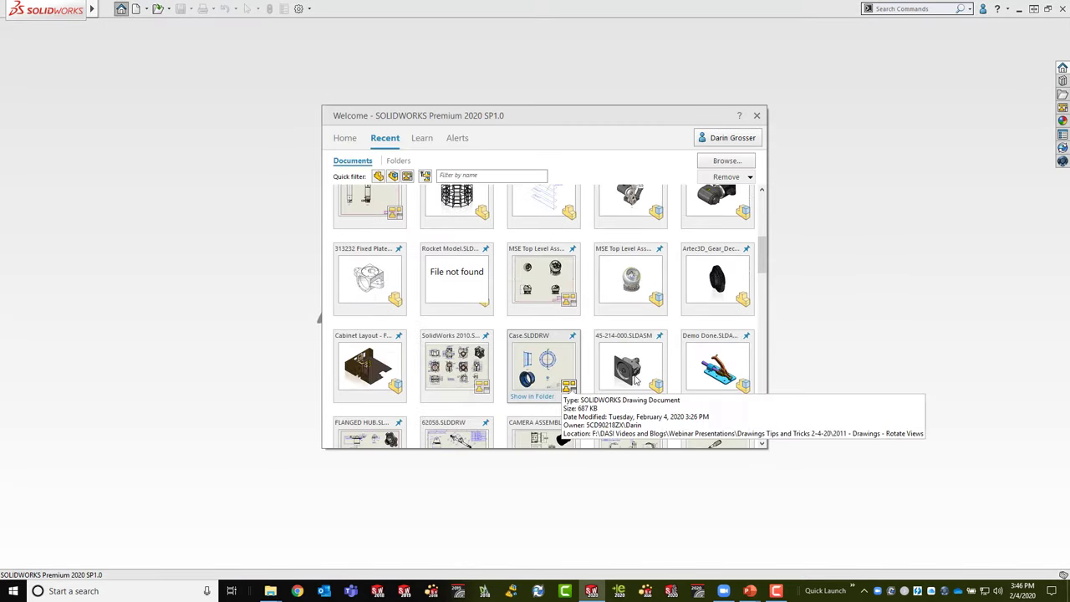
{"action": "key", "text": "Escape"}
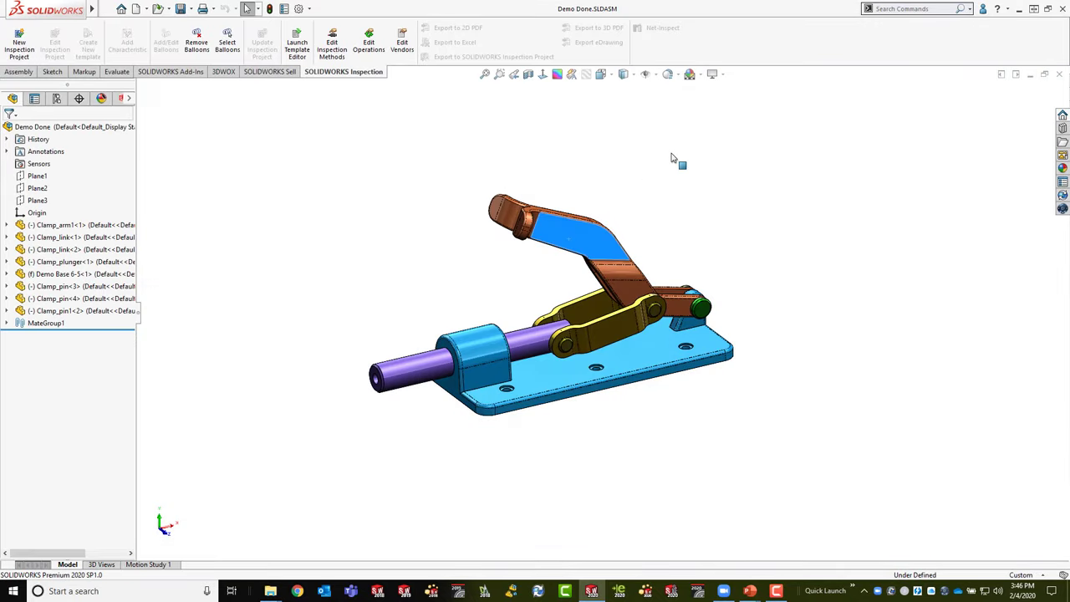
{"action": "left_click_drag", "start_coordinate": [671, 157], "coordinate": [622, 171]}
Step: Make a new drawing from the Demo Done clamp assembly
{"action": "left_click", "coordinate": [146, 10]}
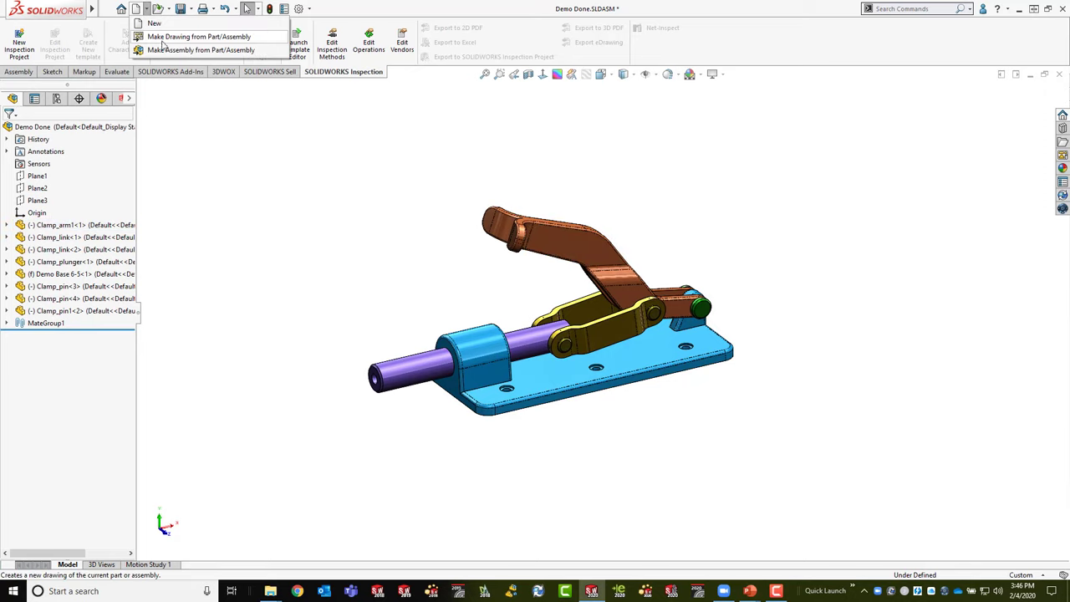
{"action": "left_click", "coordinate": [192, 36]}
{"action": "left_click", "coordinate": [603, 295]}
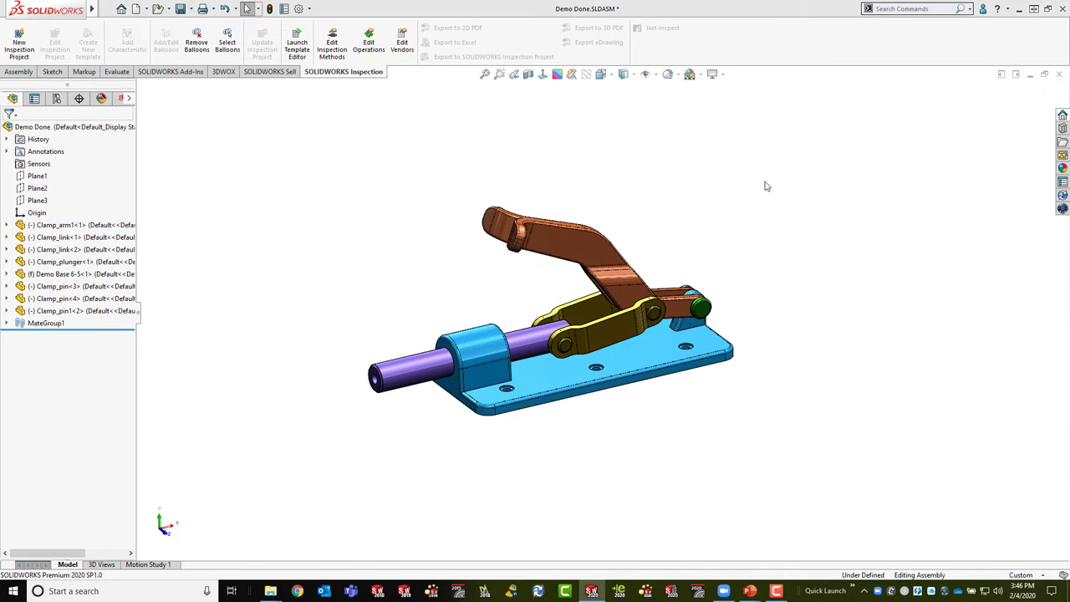
{"action": "double_click", "coordinate": [424, 184]}
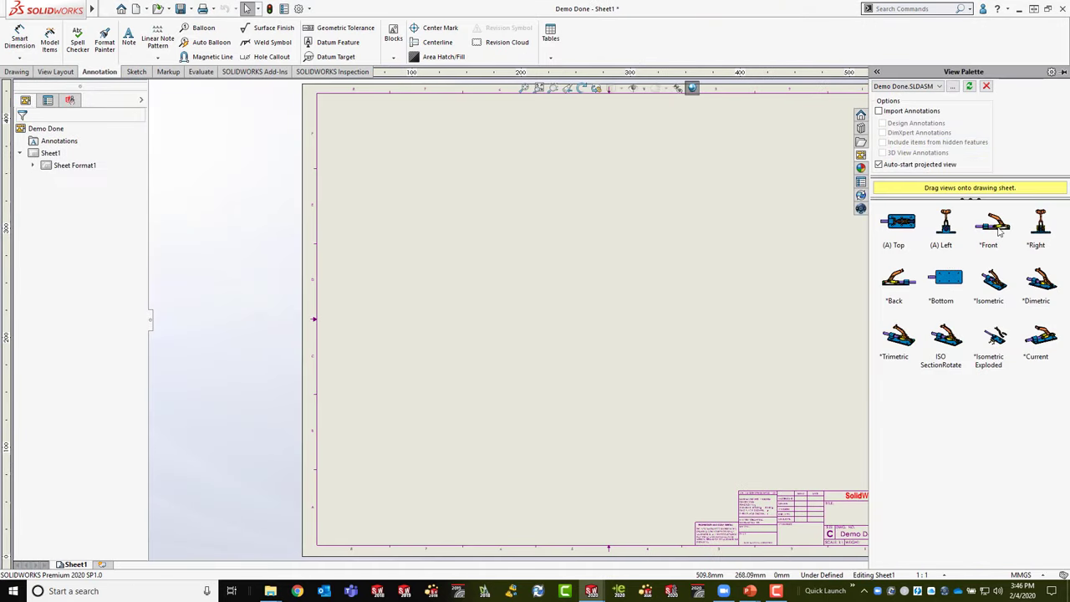
Step: Place the assembly's front view on the lower part of the sheet and project its top and right views
{"action": "mouse_move", "coordinate": [998, 232]}
{"action": "left_mouse_down"}
{"action": "mouse_move", "coordinate": [573, 381]}
{"action": "mouse_move", "coordinate": [520, 382]}
{"action": "left_mouse_up"}
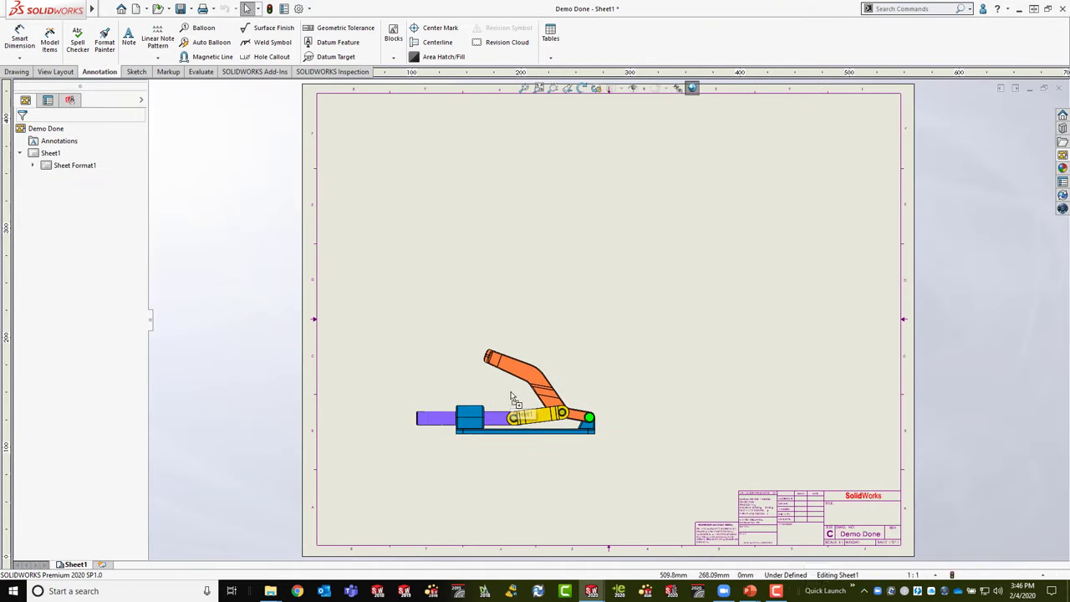
{"action": "left_click", "coordinate": [522, 215]}
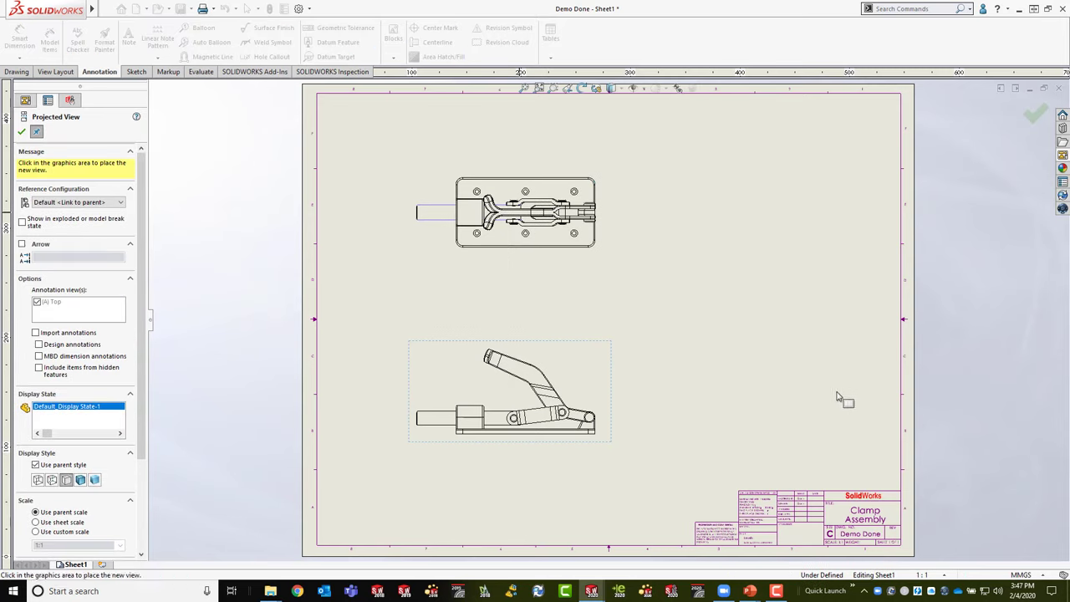
{"action": "left_click", "coordinate": [773, 388]}
{"action": "key", "text": "Escape"}
Step: Select the front view, search the commands for "alt", and add a second Alternate Position View command to the View Layout tools
{"action": "scroll", "coordinate": [590, 382], "scroll_direction": "down", "scroll_amount": 3}
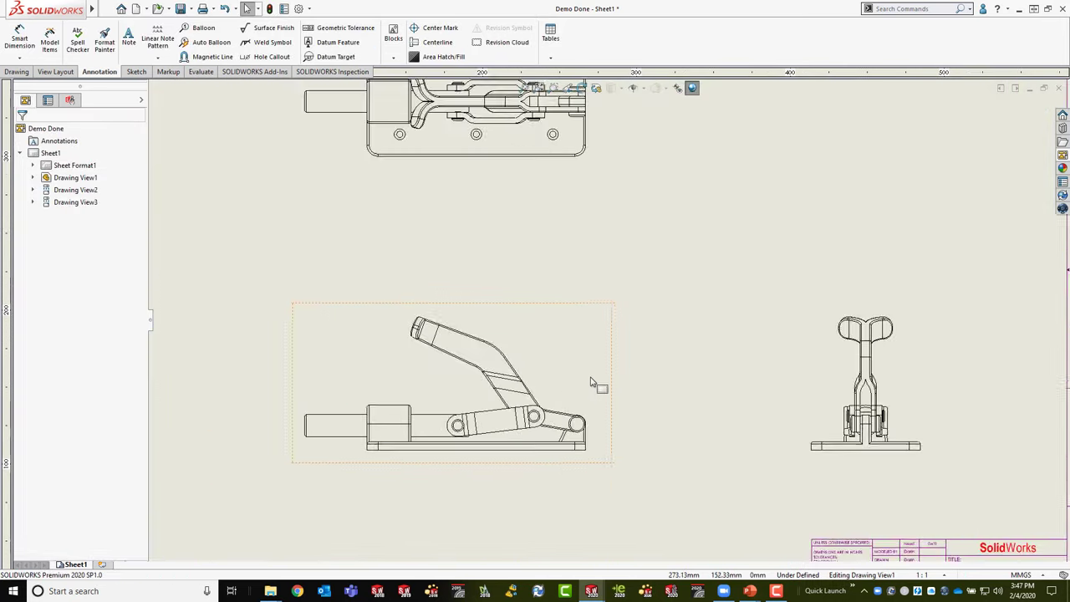
{"action": "scroll", "coordinate": [590, 382], "scroll_direction": "down", "scroll_amount": 1}
{"action": "scroll", "coordinate": [573, 366], "scroll_direction": "down", "scroll_amount": 2}
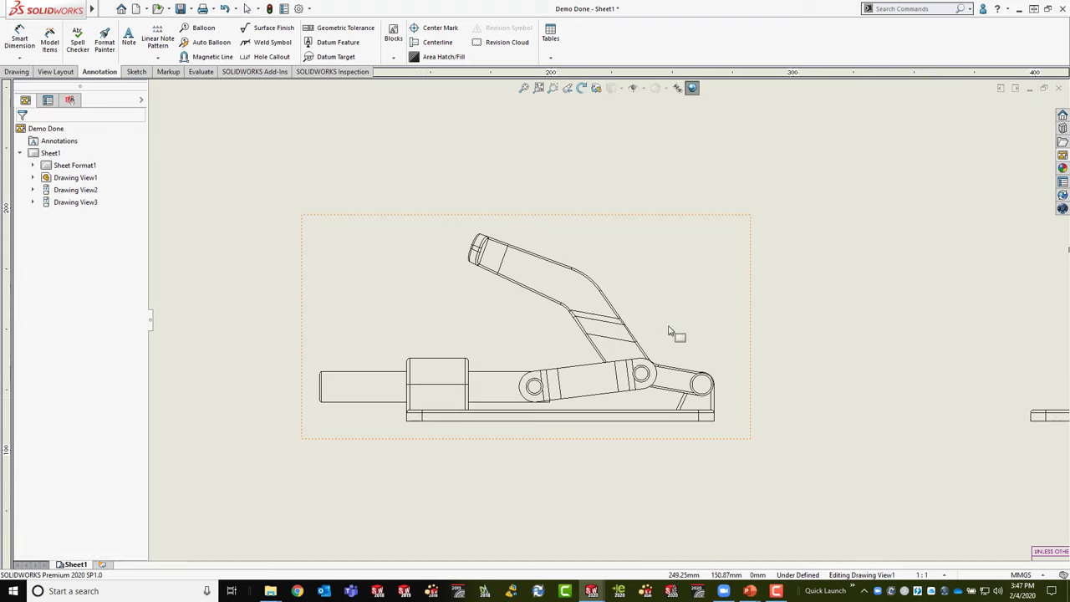
{"action": "left_click", "coordinate": [619, 256]}
{"action": "left_click", "coordinate": [56, 71]}
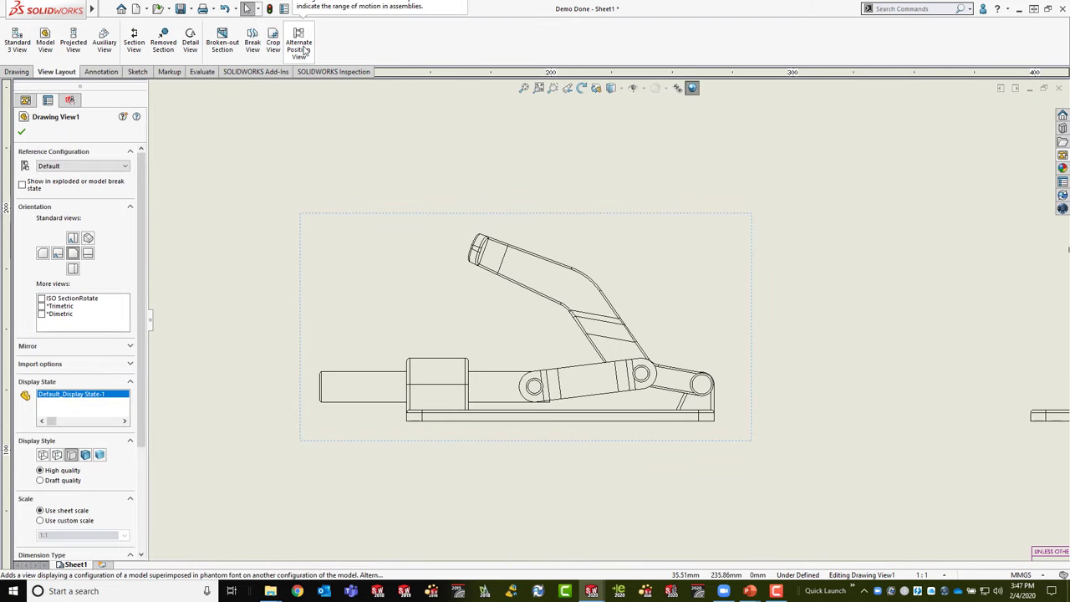
{"action": "left_click", "coordinate": [913, 7]}
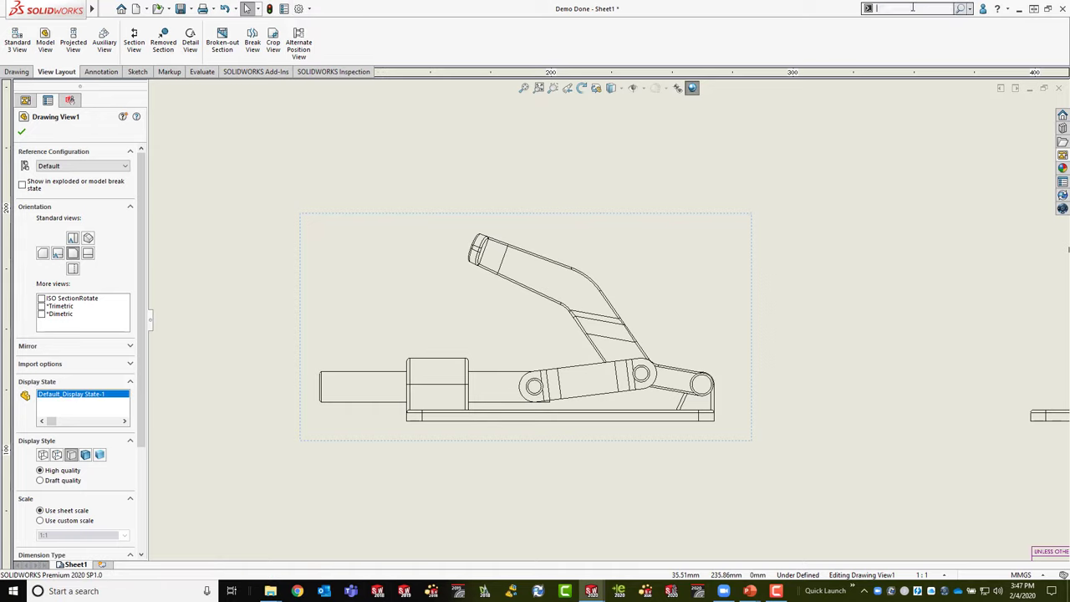
{"action": "type", "text": "alt"}
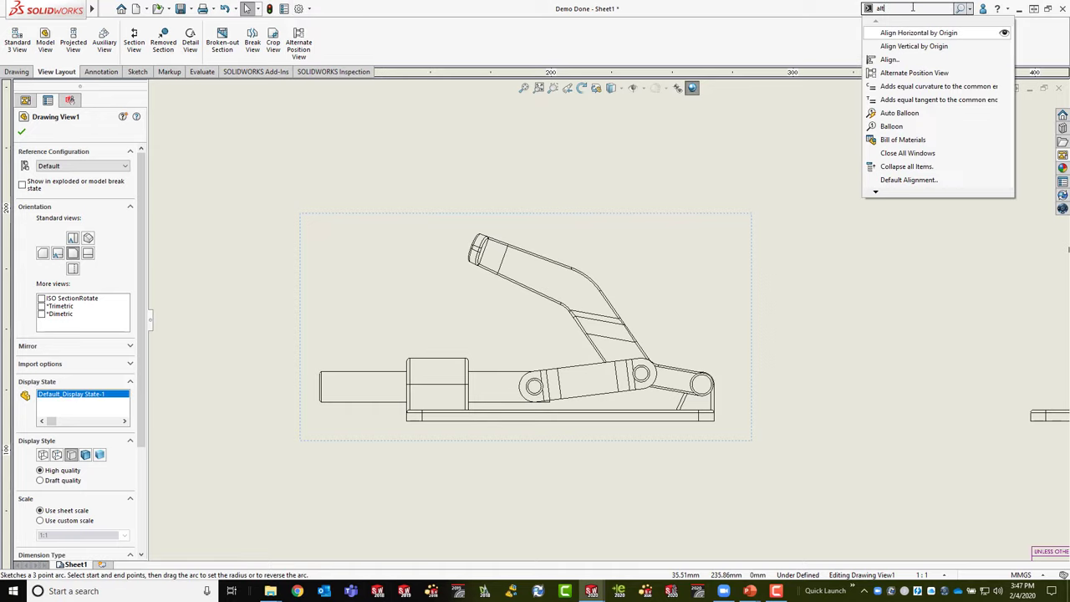
{"action": "left_click_drag", "start_coordinate": [403, 51], "coordinate": [400, 52]}
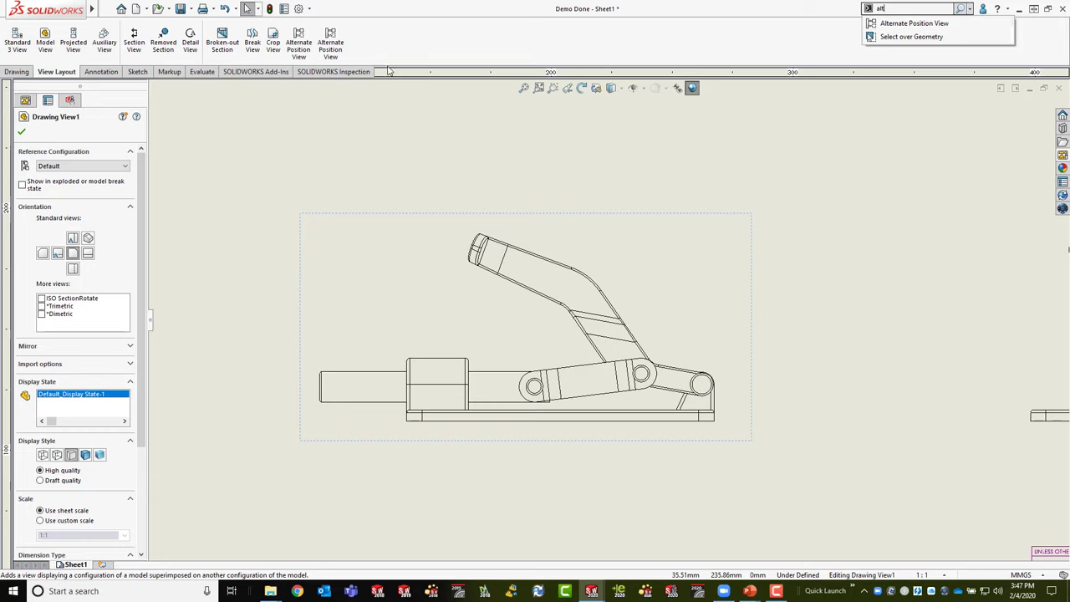
Step: Start an alternate position view of the front view with the new configuration AltPosition_Default_2 and try moving the clamp arm freely
{"action": "left_click", "coordinate": [329, 48]}
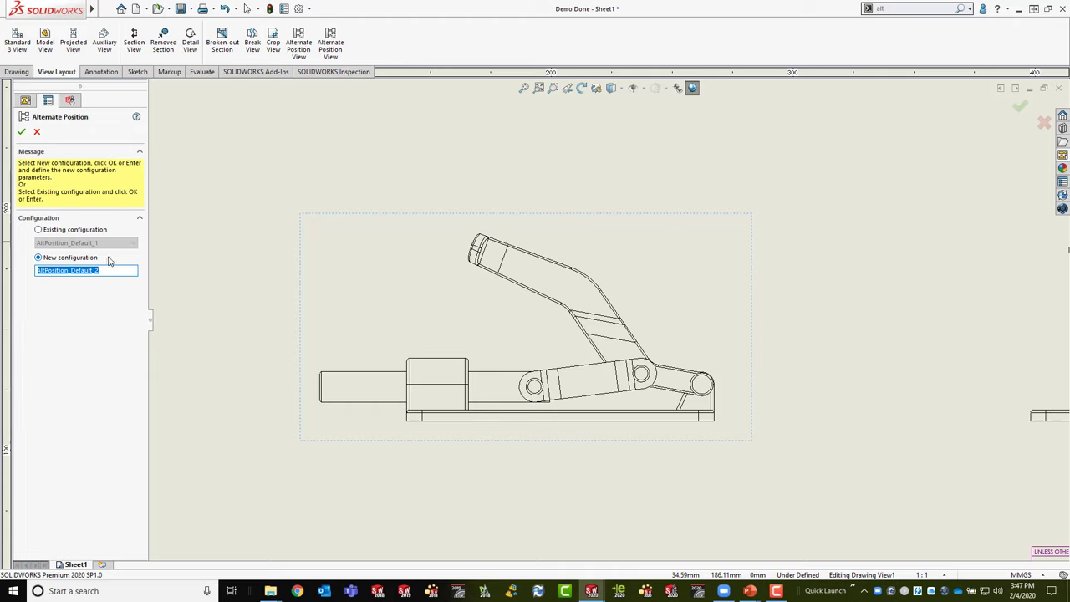
{"action": "left_click", "coordinate": [22, 134]}
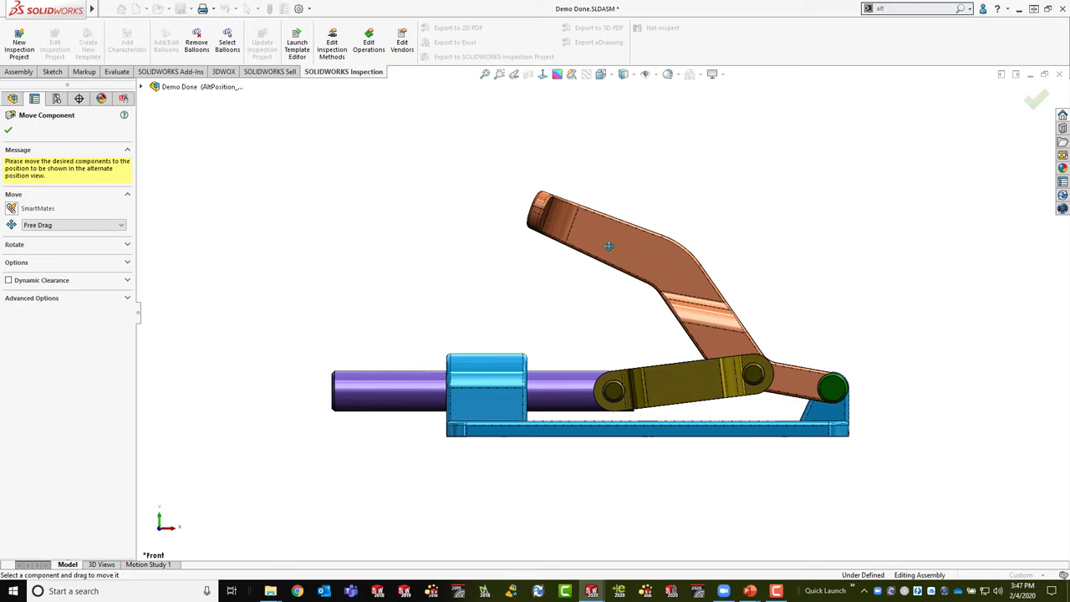
{"action": "left_click_drag", "start_coordinate": [610, 245], "coordinate": [554, 218]}
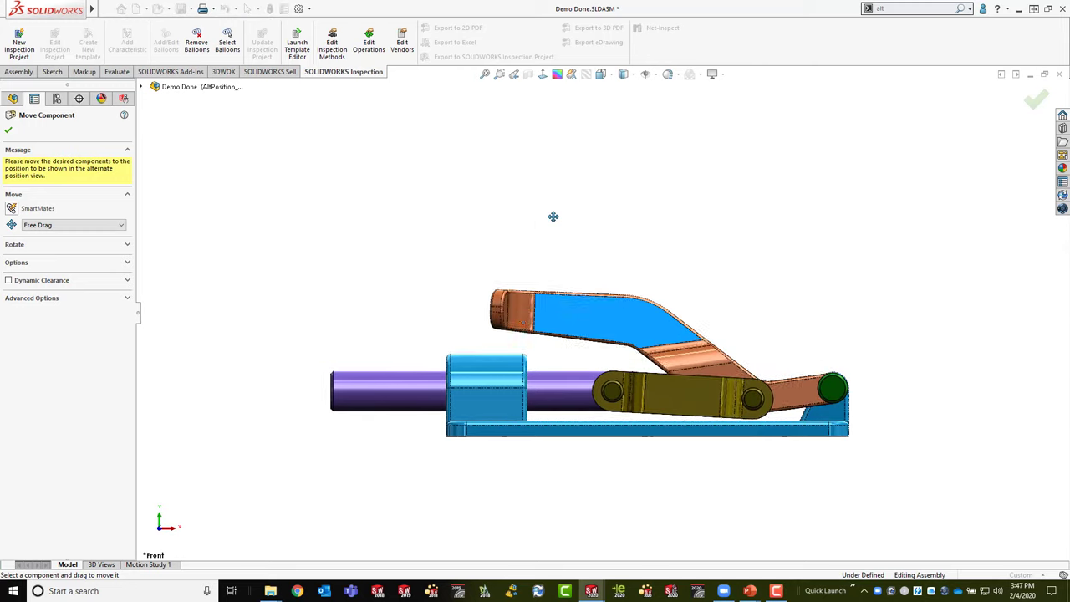
Step: Enable Collision Detection, lower the clamp arm until it collides, and accept that pose as the alternate position
{"action": "left_click", "coordinate": [59, 266]}
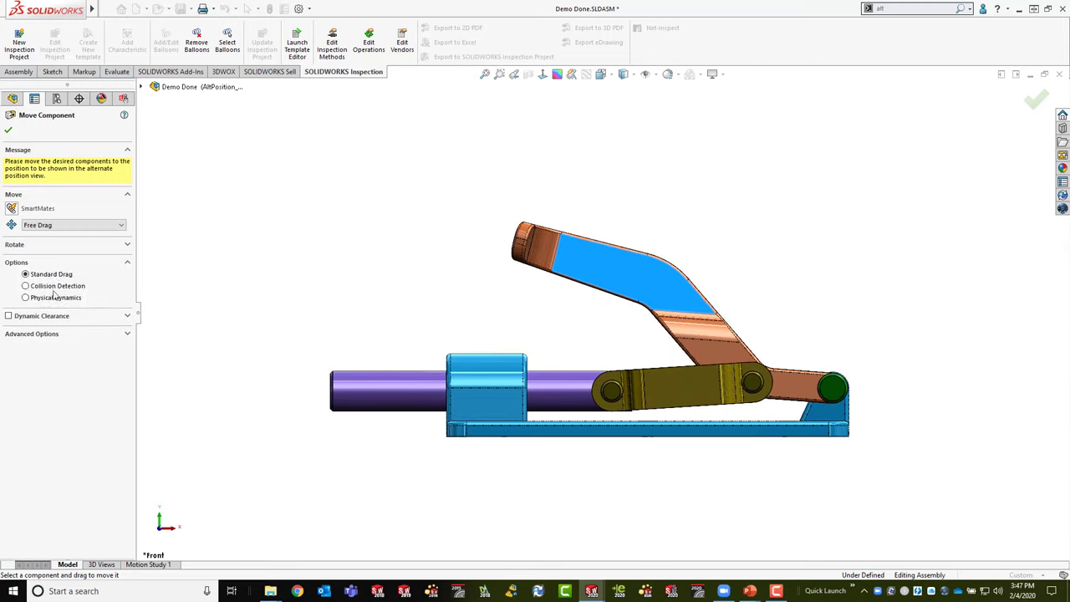
{"action": "left_click", "coordinate": [52, 286]}
{"action": "left_click_drag", "start_coordinate": [573, 253], "coordinate": [545, 394]}
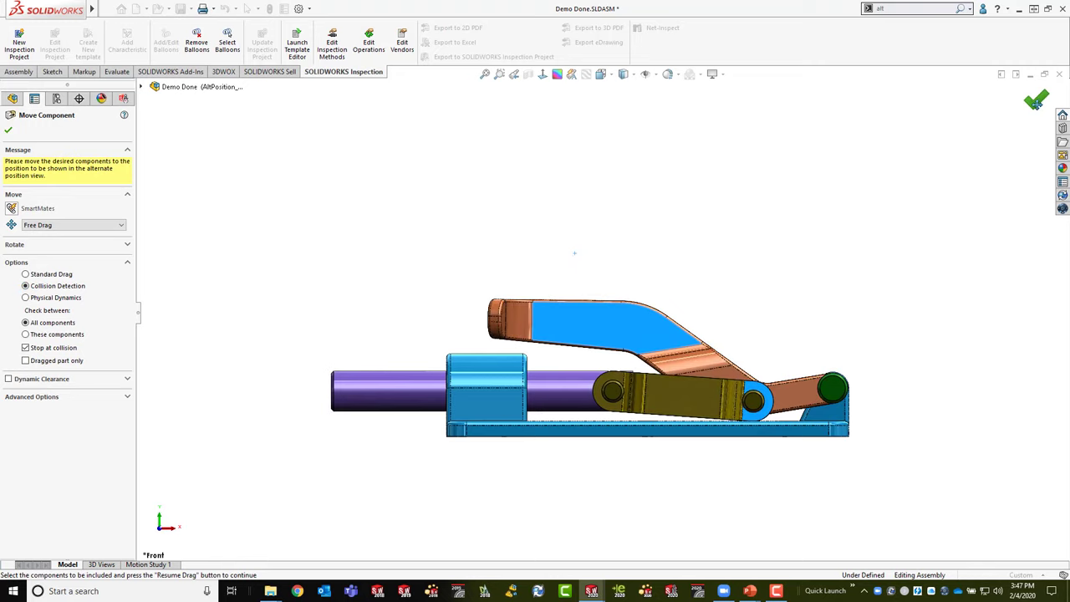
{"action": "left_click", "coordinate": [1036, 100]}
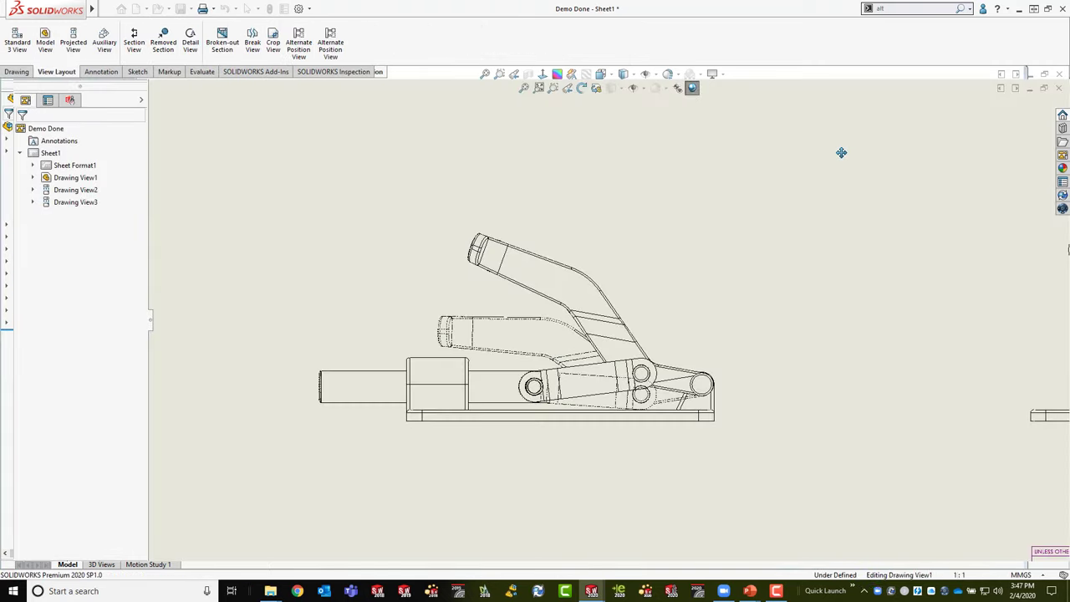
Step: Set the front view's display style to Shaded With Edges
{"action": "scroll", "coordinate": [585, 443], "scroll_direction": "down", "scroll_amount": 2}
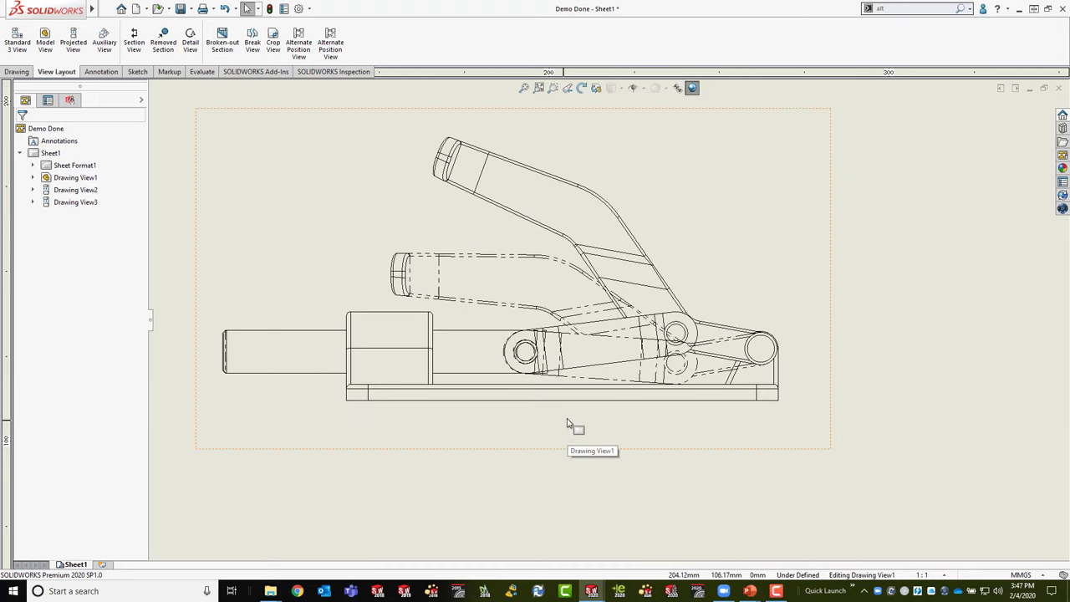
{"action": "left_click", "coordinate": [671, 179]}
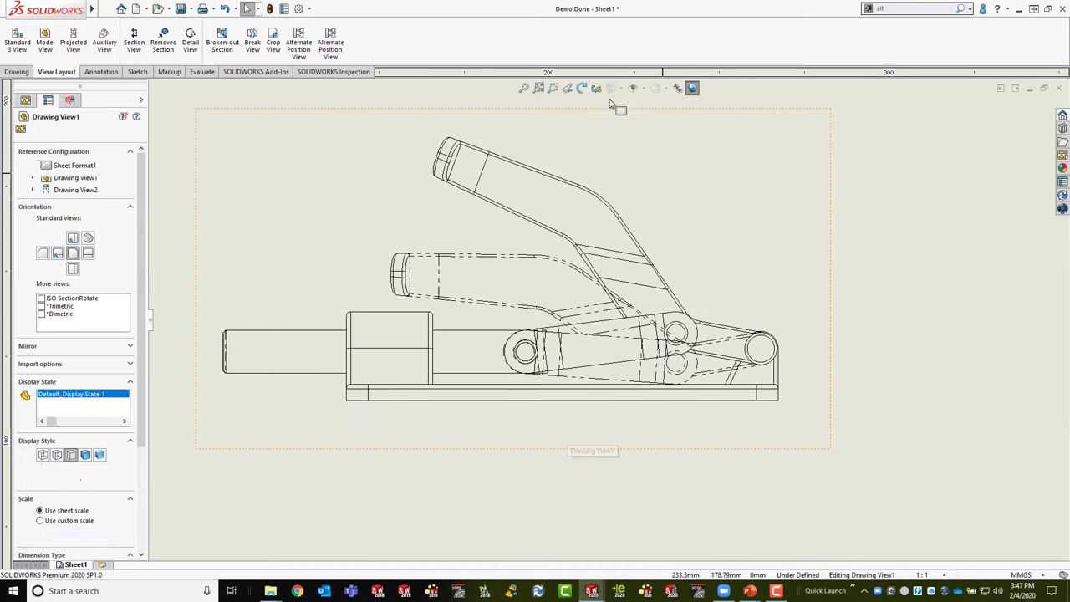
{"action": "left_click", "coordinate": [611, 88]}
{"action": "left_click", "coordinate": [612, 102]}
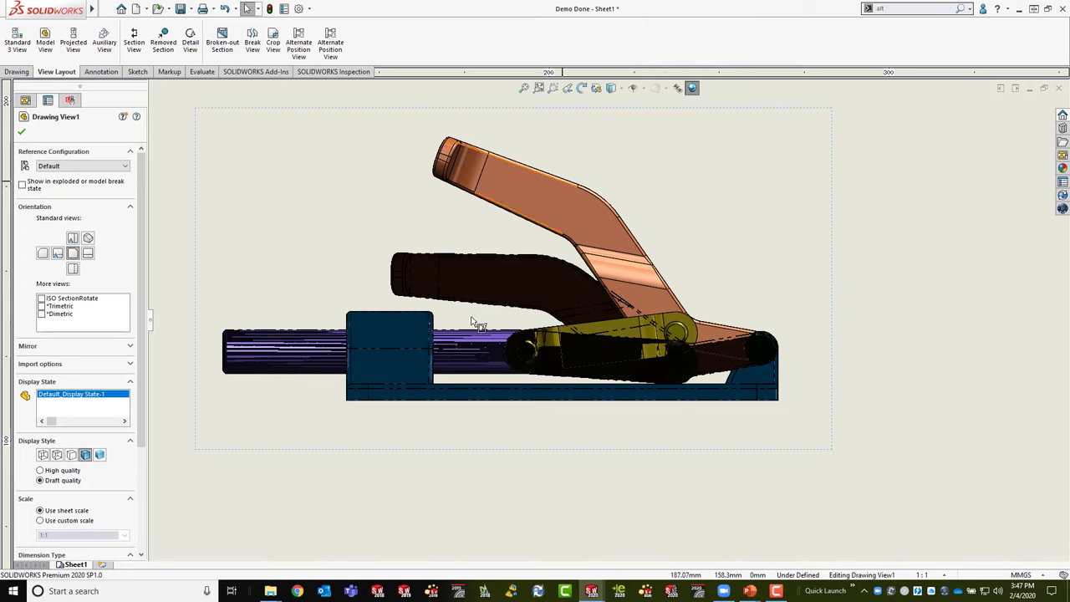
{"action": "key", "text": "Escape"}
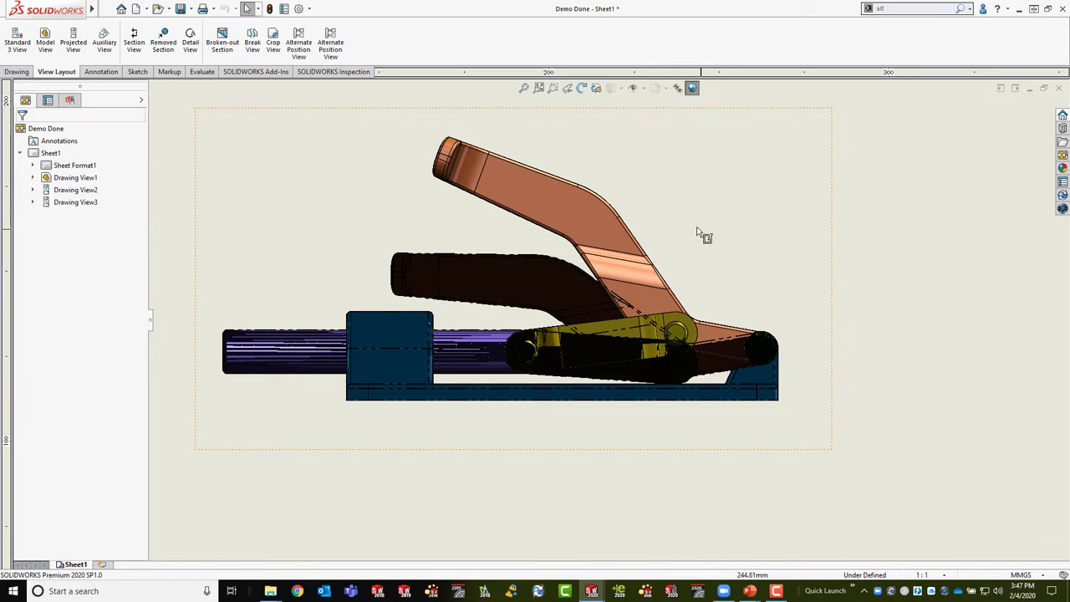
Step: Return the front view's display style to Hidden Lines Removed
{"action": "scroll", "coordinate": [707, 239], "scroll_direction": "up", "scroll_amount": 2}
{"action": "left_click", "coordinate": [628, 229]}
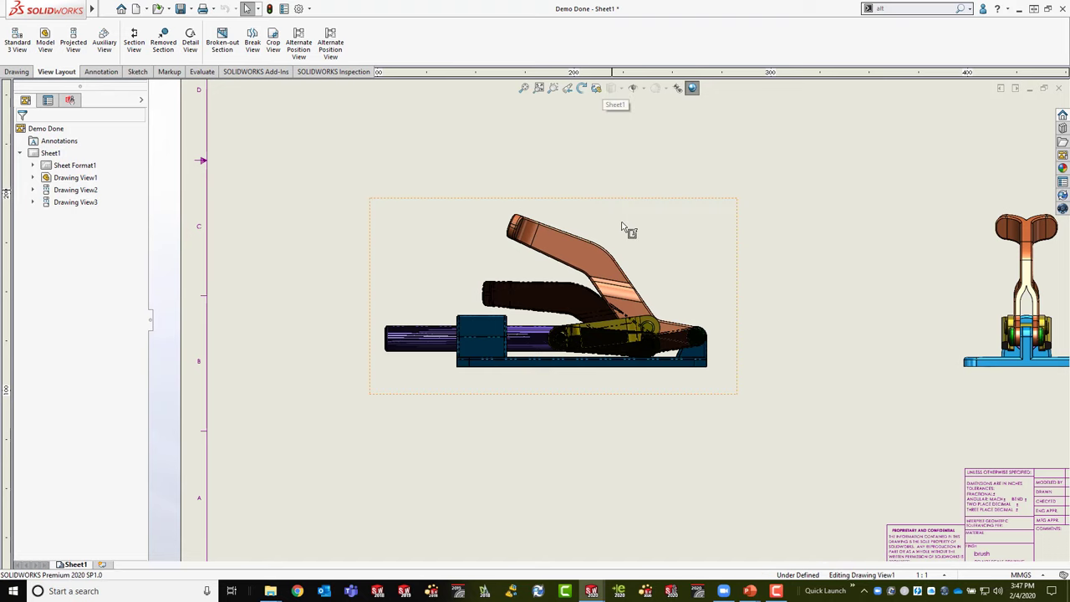
{"action": "left_click", "coordinate": [613, 88]}
{"action": "left_click", "coordinate": [611, 172]}
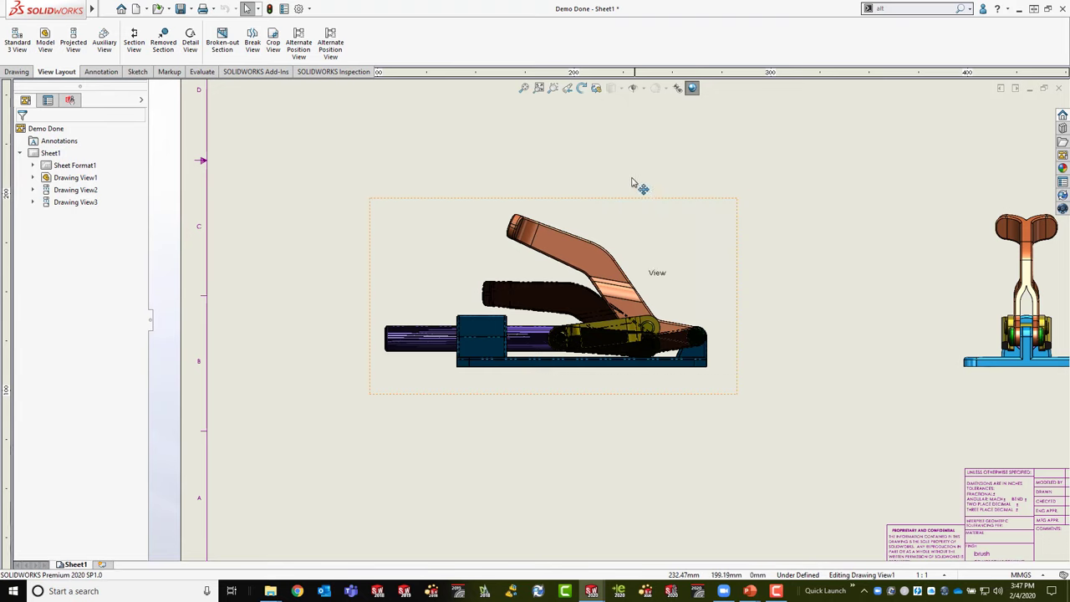
{"action": "left_click", "coordinate": [610, 88]}
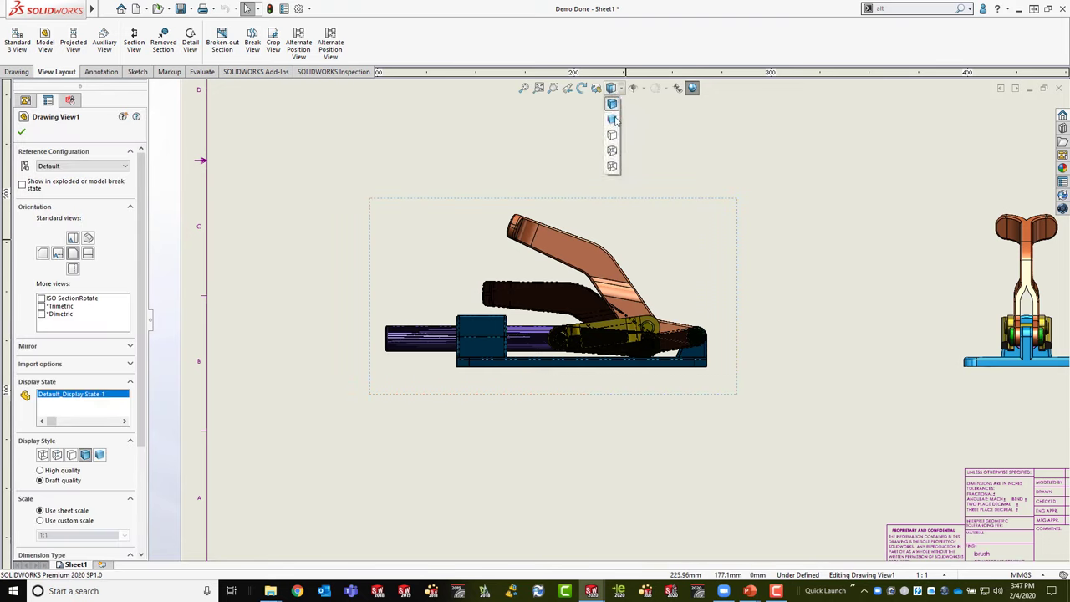
{"action": "left_click", "coordinate": [612, 102]}
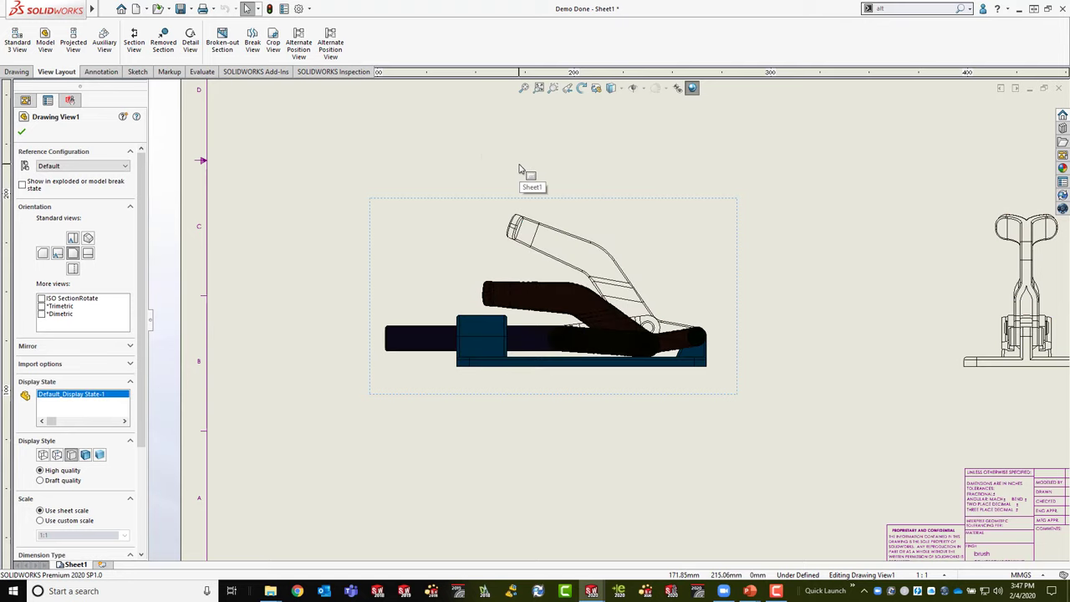
{"action": "left_click", "coordinate": [521, 172]}
Step: Switch to the clamp assembly and tile the assembly and drawing windows vertically, side by side
{"action": "mouse_move", "coordinate": [793, 256]}
{"action": "middle_mouse_down"}
{"action": "mouse_move", "coordinate": [644, 323]}
{"action": "mouse_move", "coordinate": [658, 366]}
{"action": "mouse_move", "coordinate": [684, 380]}
{"action": "middle_mouse_up"}
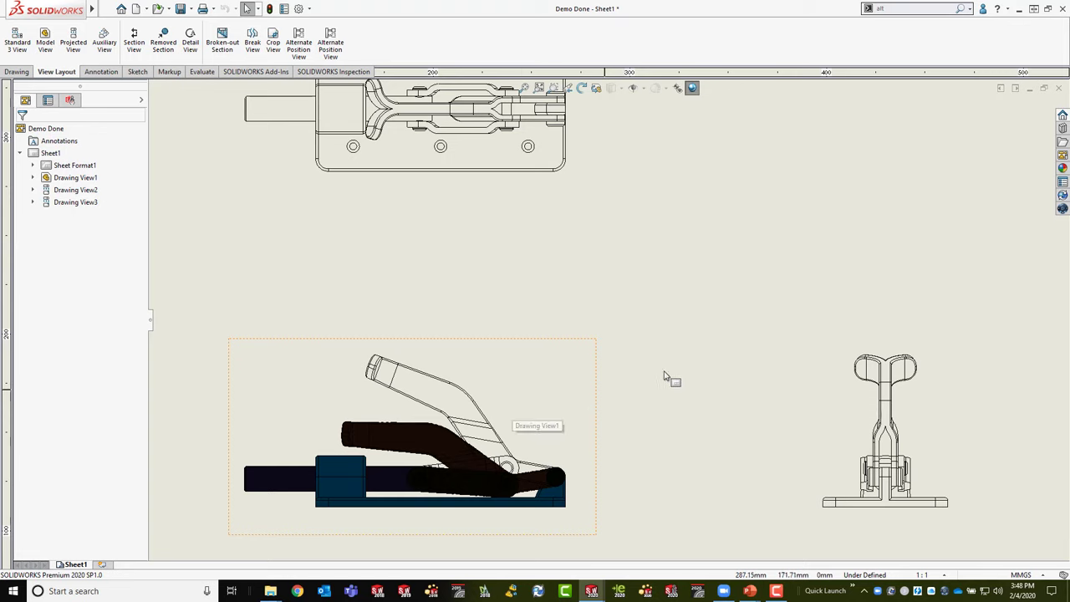
{"action": "key", "text": "ctrl+Tab"}
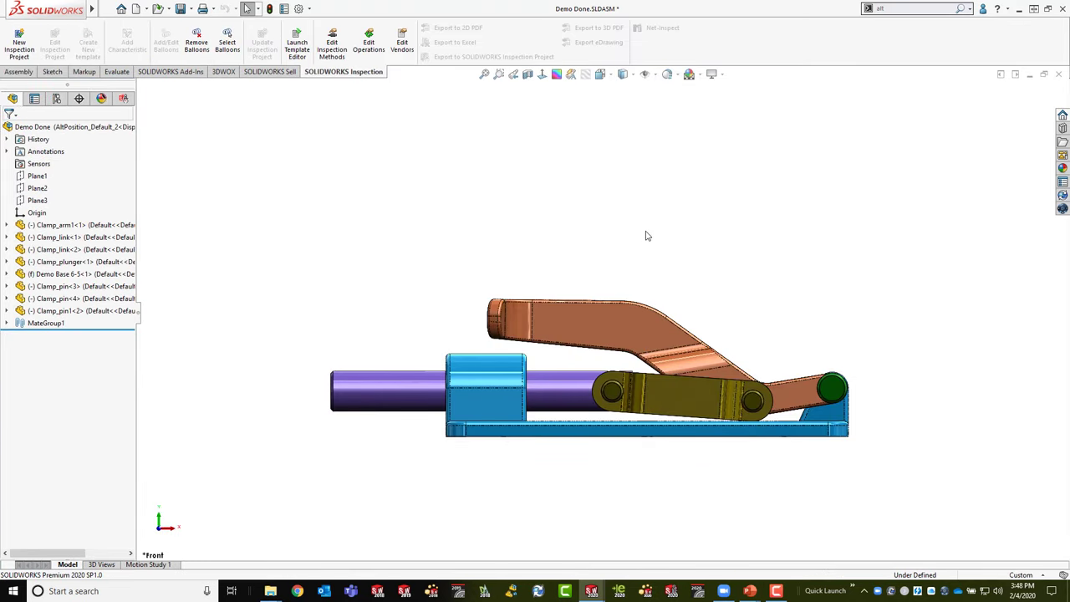
{"action": "key", "text": "alt+w"}
{"action": "key", "text": "v"}
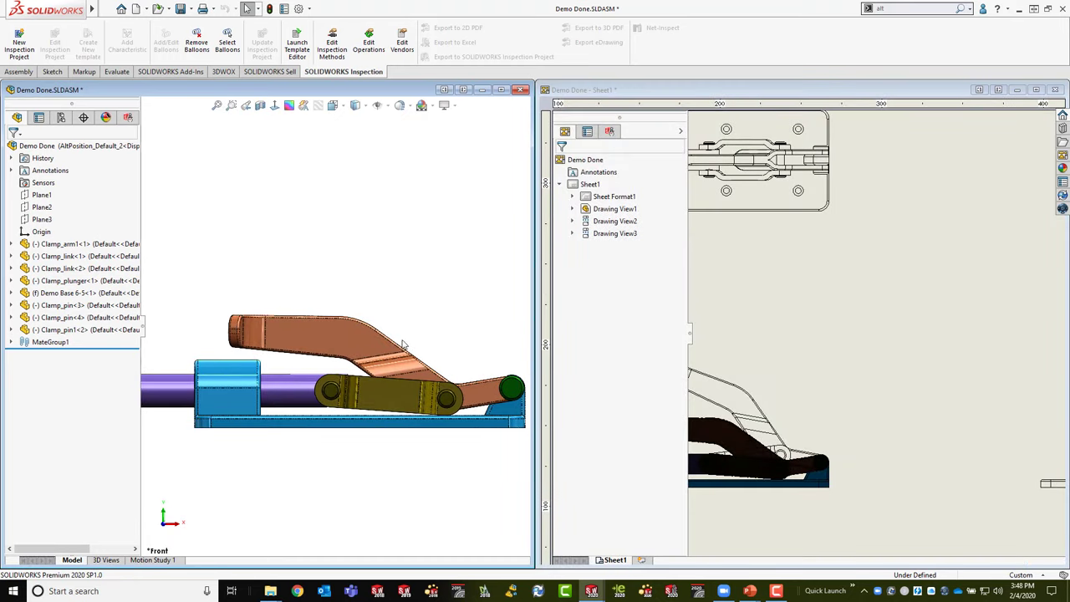
Step: Raise, lower and raise the clamp arm in the assembly, refreshing the front drawing view to compare its alternate position with the model
{"action": "left_click_drag", "start_coordinate": [351, 329], "coordinate": [391, 212]}
{"action": "left_click", "coordinate": [900, 298]}
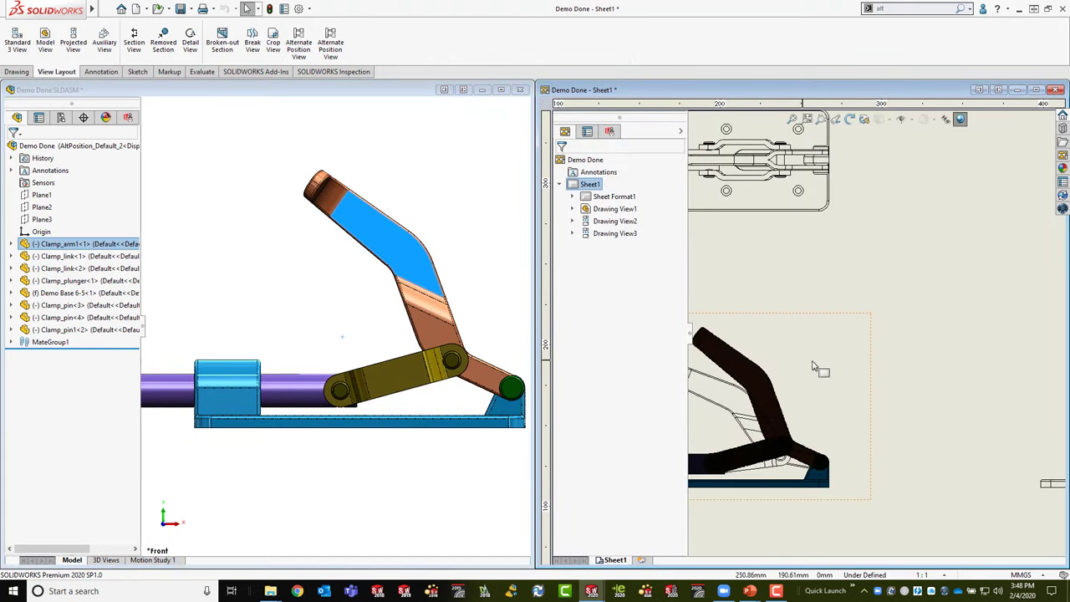
{"action": "mouse_move", "coordinate": [819, 368]}
{"action": "middle_mouse_down"}
{"action": "mouse_move", "coordinate": [869, 334]}
{"action": "mouse_move", "coordinate": [900, 293]}
{"action": "middle_mouse_up"}
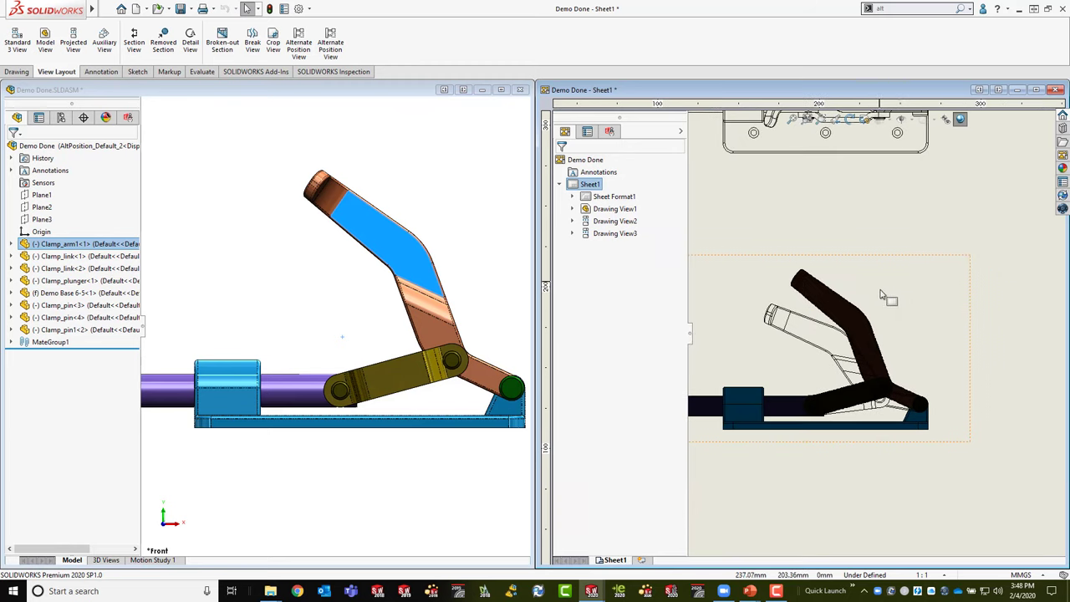
{"action": "left_click", "coordinate": [343, 326]}
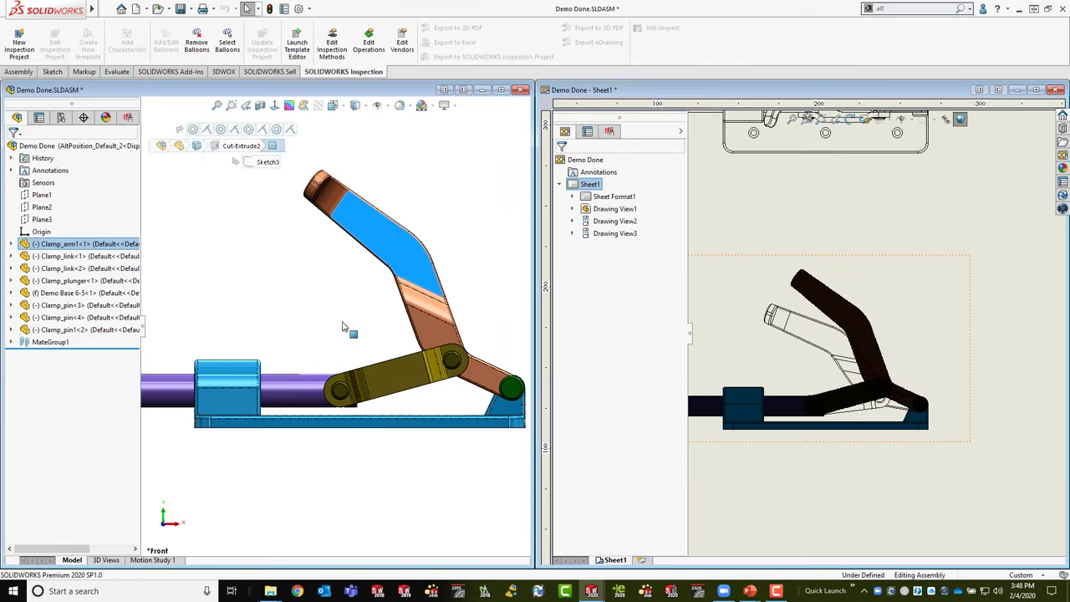
{"action": "mouse_move", "coordinate": [343, 326]}
{"action": "left_mouse_down"}
{"action": "mouse_move", "coordinate": [330, 320]}
{"action": "mouse_move", "coordinate": [318, 361]}
{"action": "left_mouse_up"}
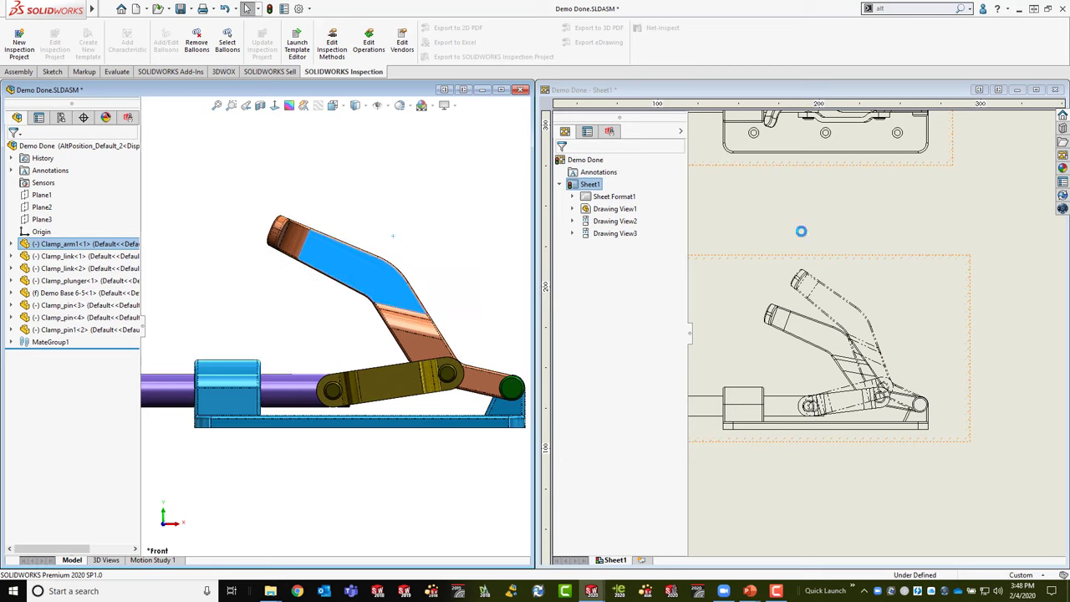
{"action": "left_click", "coordinate": [836, 211]}
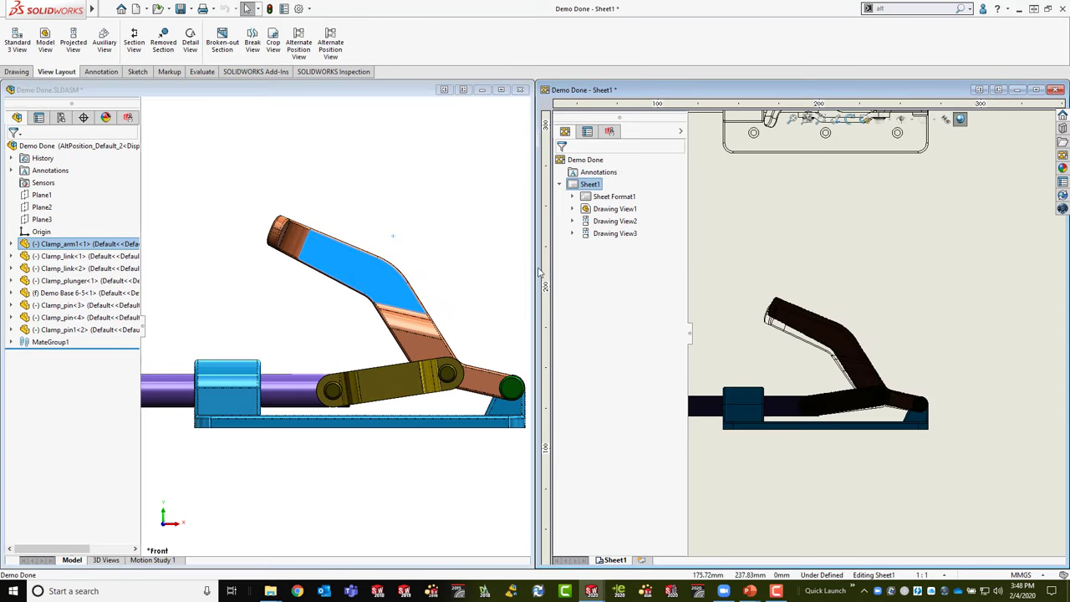
{"action": "mouse_move", "coordinate": [360, 286]}
{"action": "left_mouse_down"}
{"action": "mouse_move", "coordinate": [449, 196]}
{"action": "mouse_move", "coordinate": [727, 224]}
{"action": "left_mouse_up"}
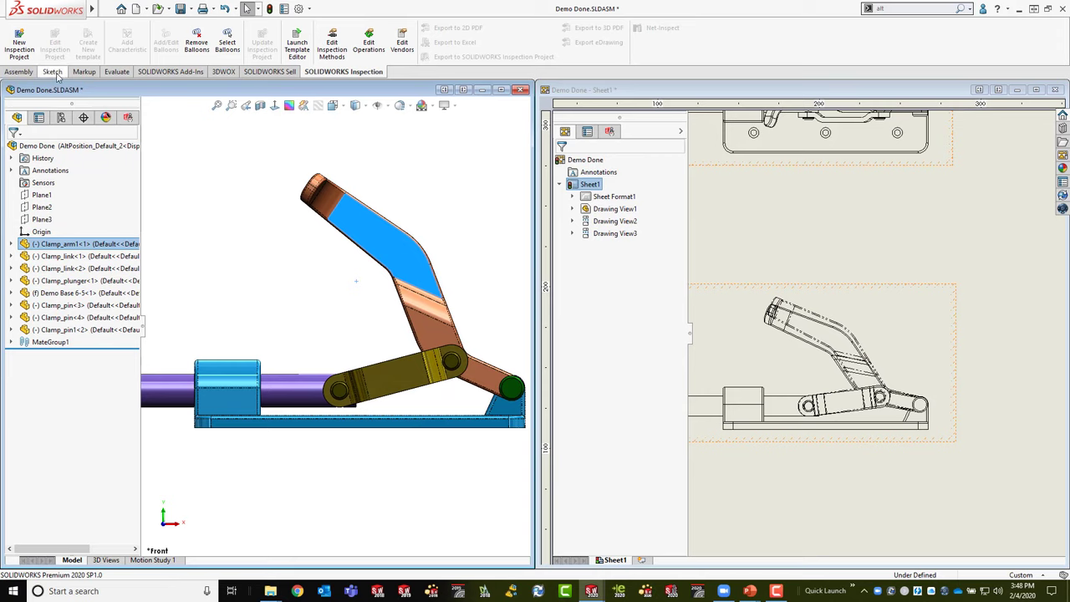
{"action": "left_click", "coordinate": [55, 73]}
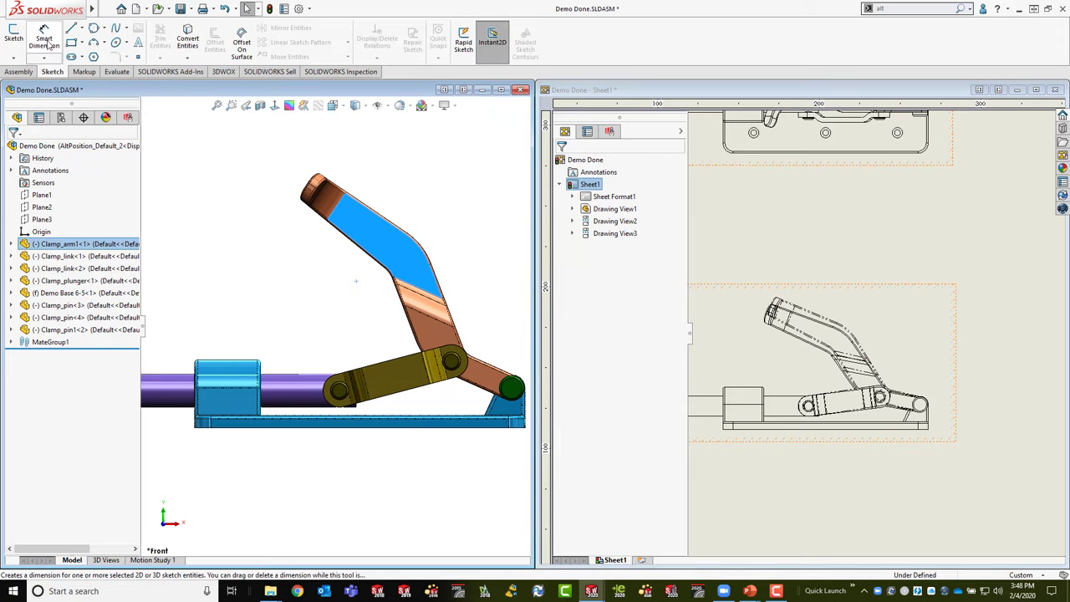
{"action": "left_click", "coordinate": [43, 37]}
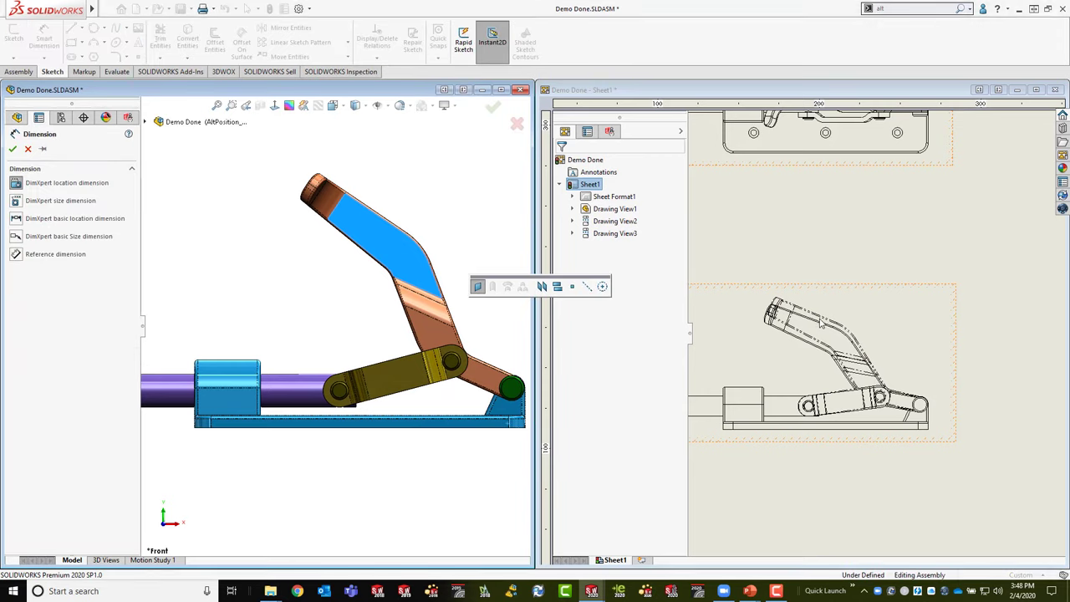
{"action": "left_click", "coordinate": [29, 149]}
Step: Dimension the angle between the clamp arm's upper edges in its main and alternate positions in the front drawing view
{"action": "left_click", "coordinate": [788, 255]}
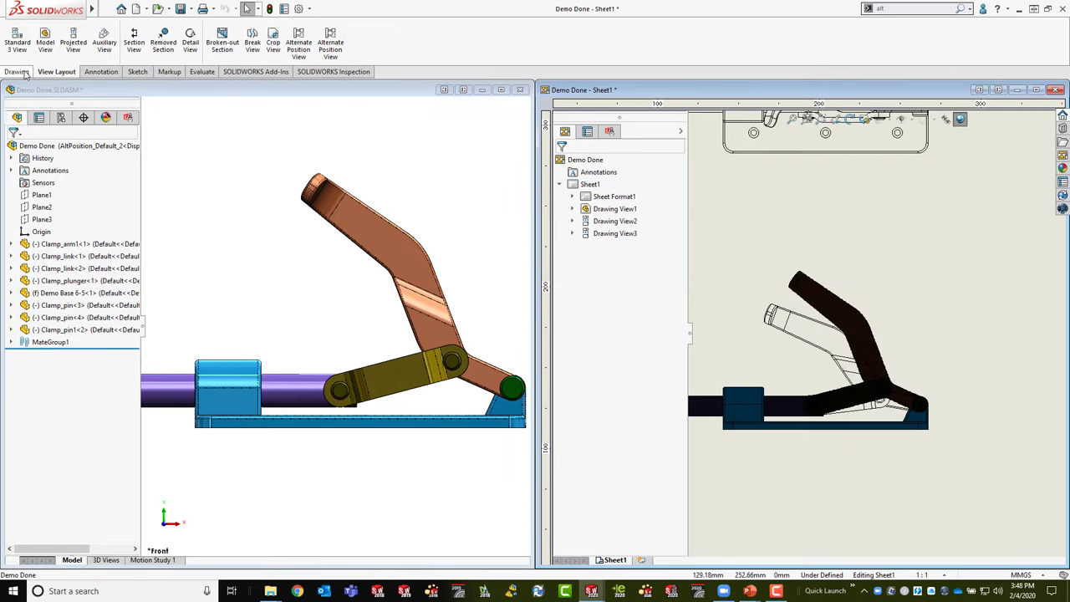
{"action": "left_click", "coordinate": [19, 72]}
{"action": "left_click", "coordinate": [101, 71]}
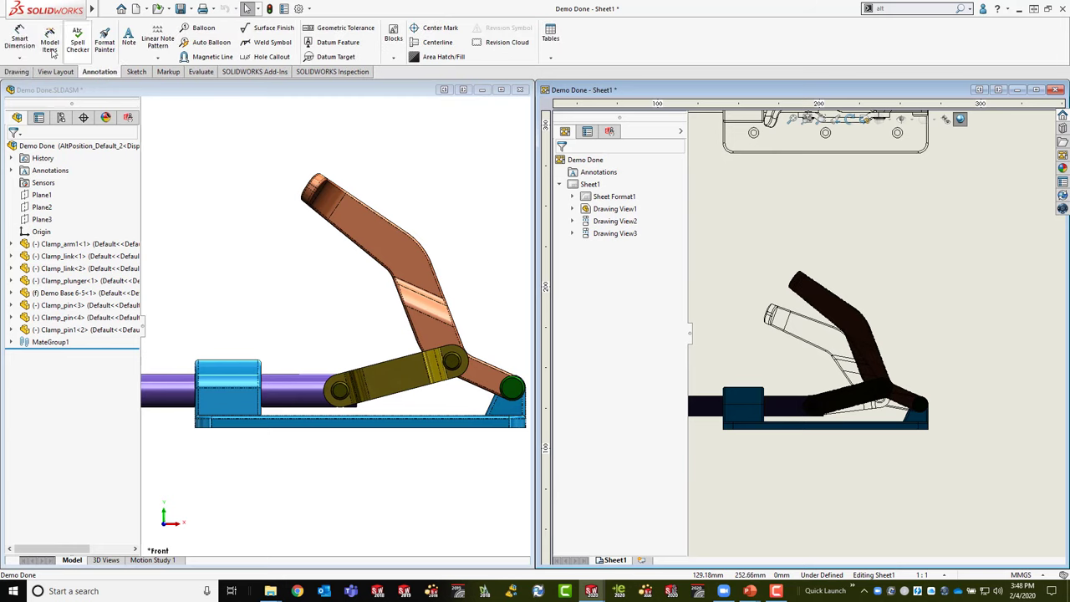
{"action": "left_click", "coordinate": [19, 37]}
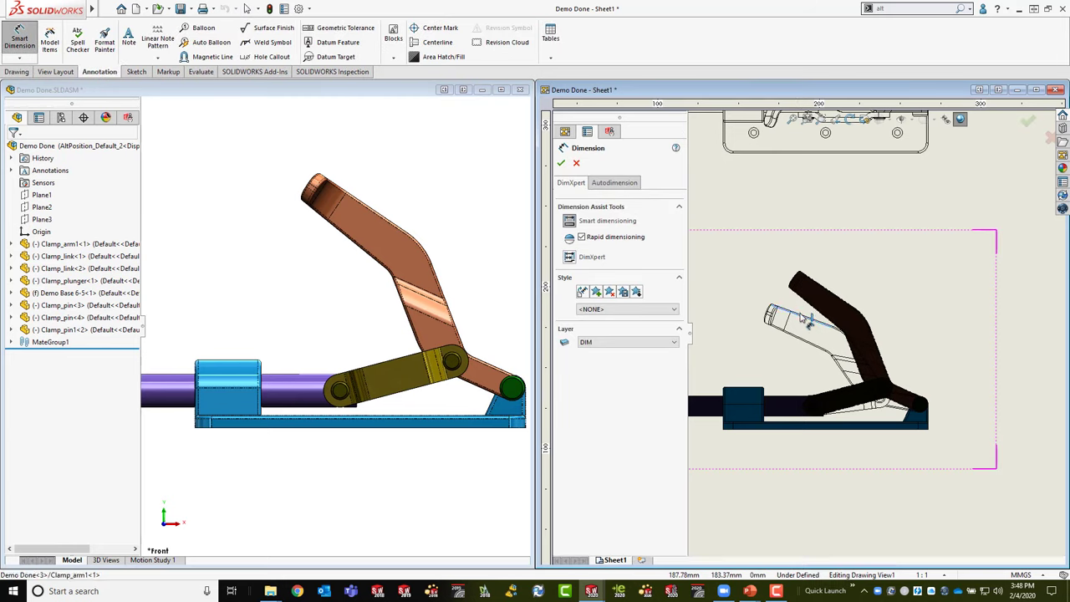
{"action": "left_click", "coordinate": [830, 290]}
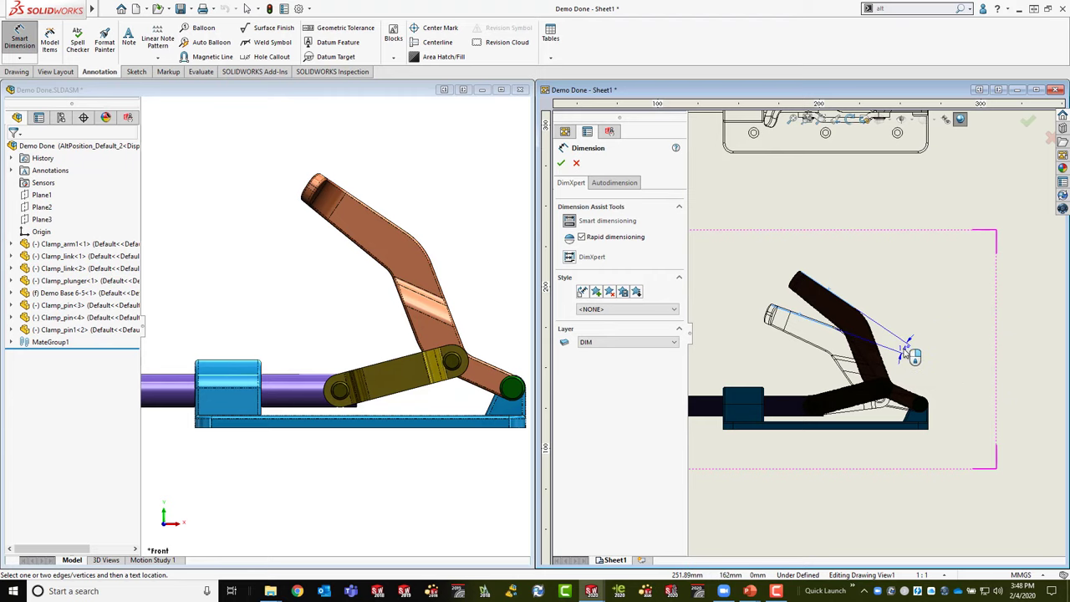
{"action": "key", "text": "Escape"}
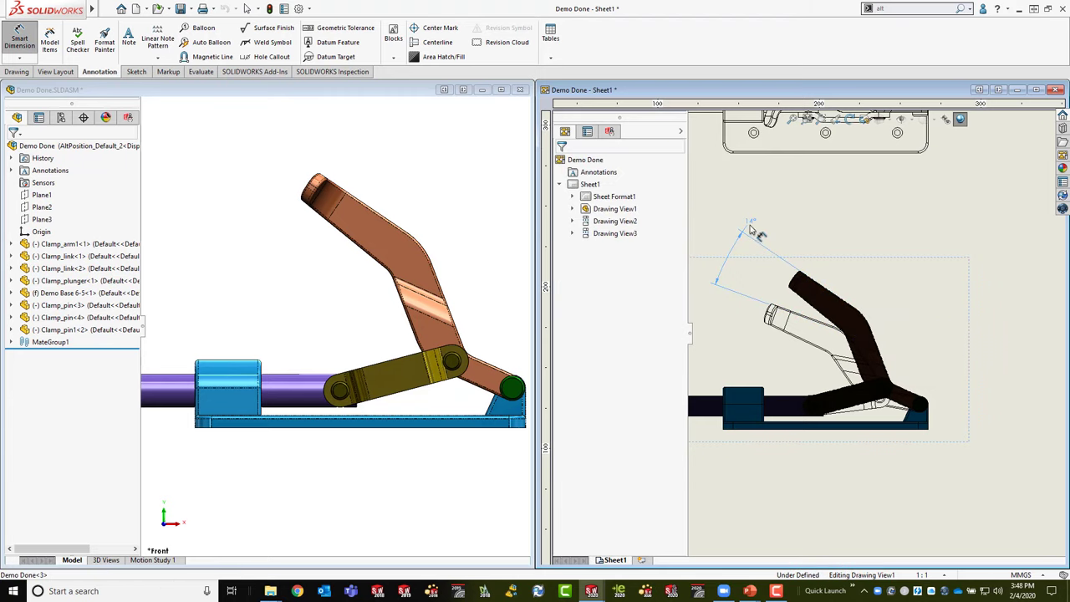
Step: Lower and raise the clamp arm in the assembly, updating the angle dimension in the drawing after each move
{"action": "left_click", "coordinate": [353, 219]}
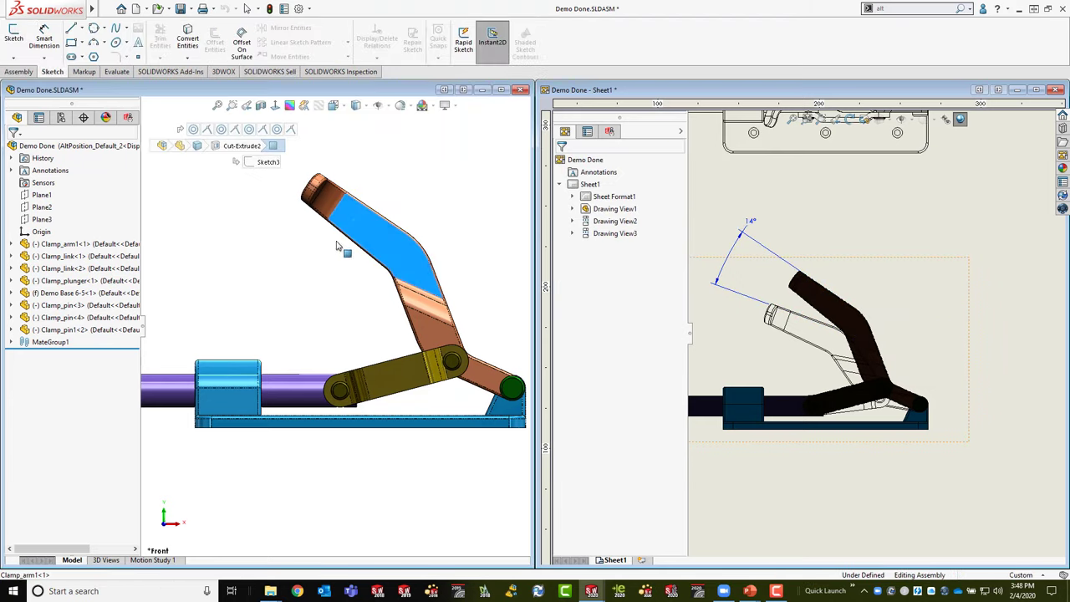
{"action": "left_click_drag", "start_coordinate": [351, 249], "coordinate": [317, 282]}
{"action": "left_click", "coordinate": [813, 477]}
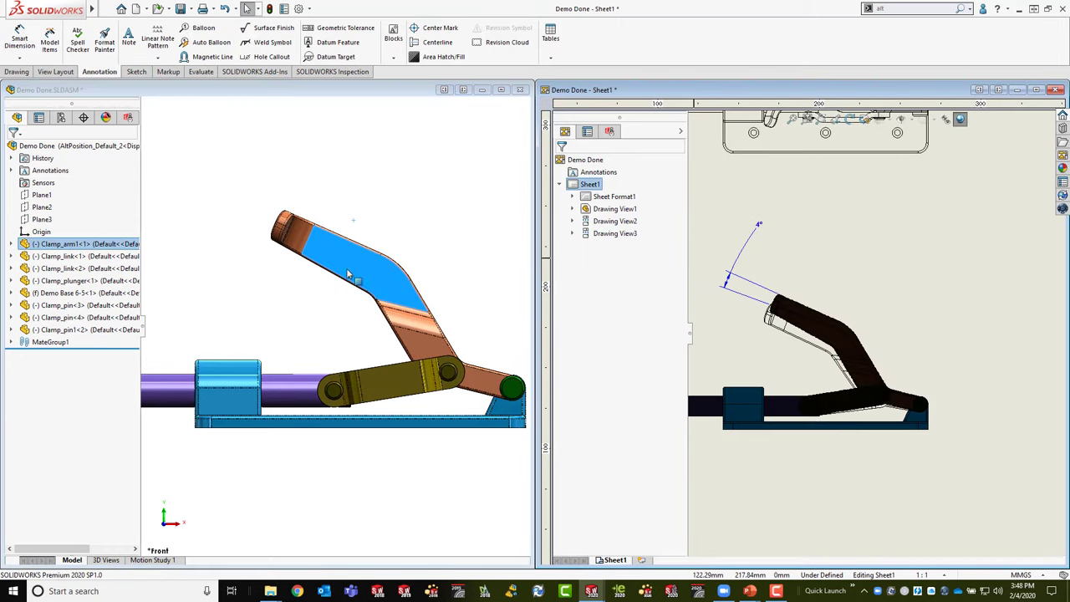
{"action": "left_click", "coordinate": [437, 172]}
{"action": "key", "text": "ctrl+z"}
{"action": "left_click", "coordinate": [920, 197]}
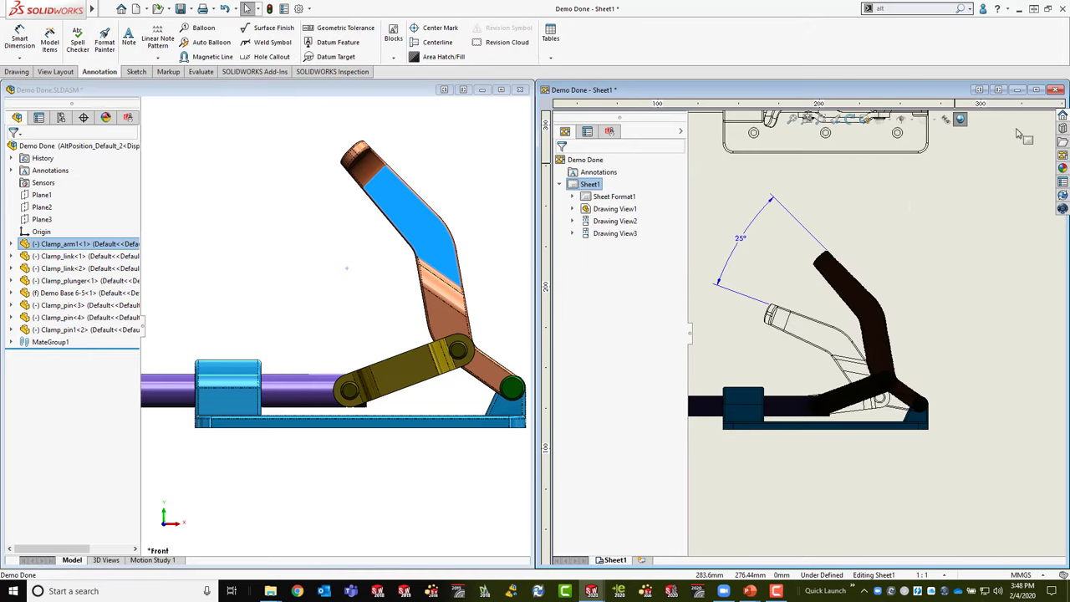
Step: Close the clamp drawing and its assembly without saving the changes
{"action": "left_click", "coordinate": [1054, 89]}
{"action": "left_click", "coordinate": [241, 174]}
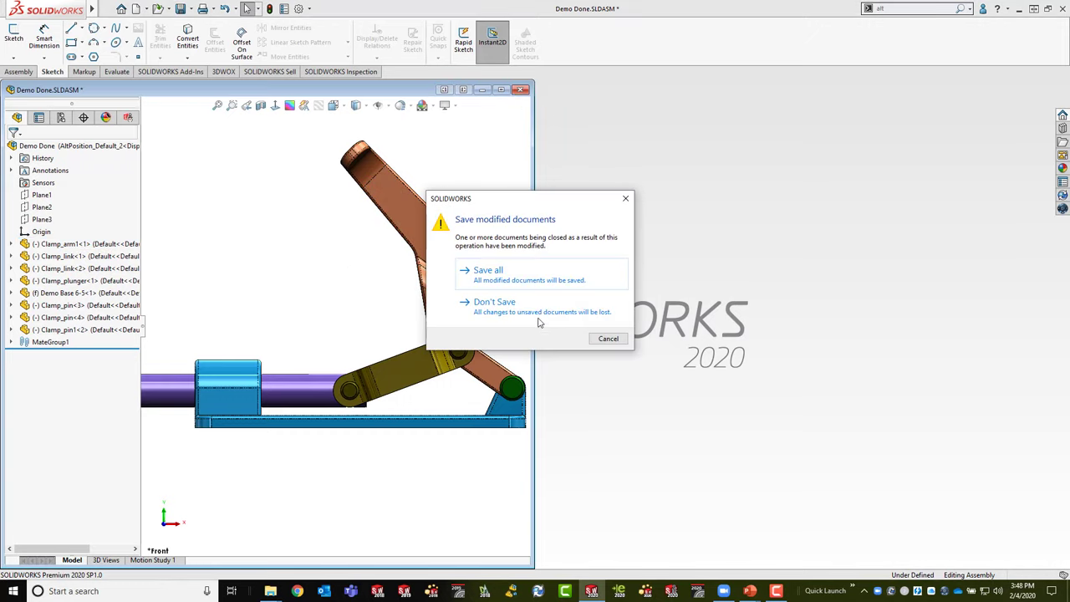
{"action": "left_click", "coordinate": [540, 313]}
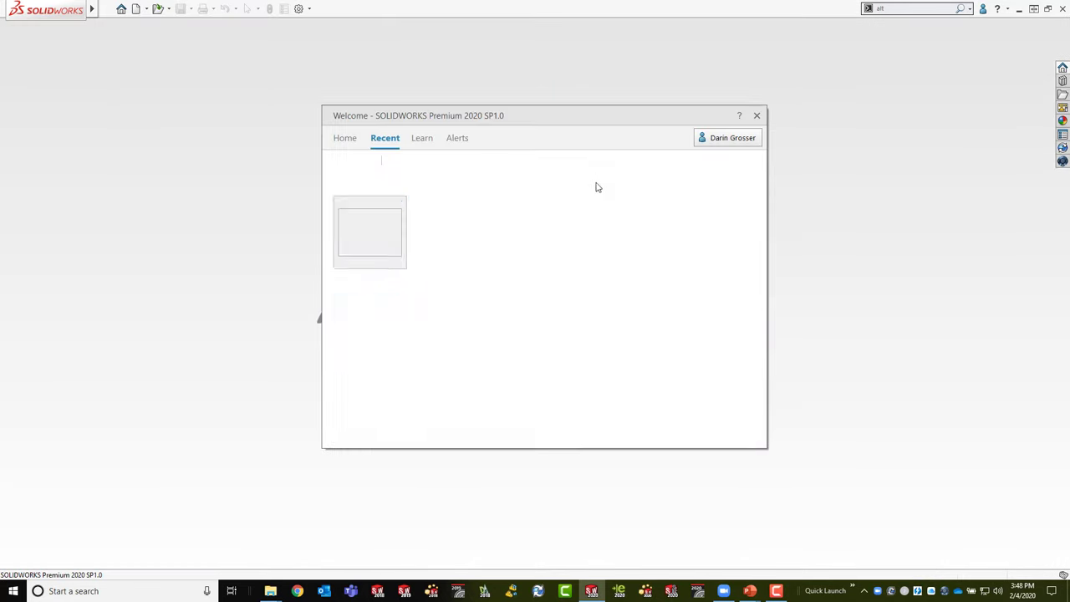
Step: Look through the recent documents for another file and dismiss the Welcome window
{"action": "scroll", "coordinate": [575, 301], "scroll_direction": "down", "scroll_amount": 2}
{"action": "scroll", "coordinate": [575, 301], "scroll_direction": "down", "scroll_amount": 1}
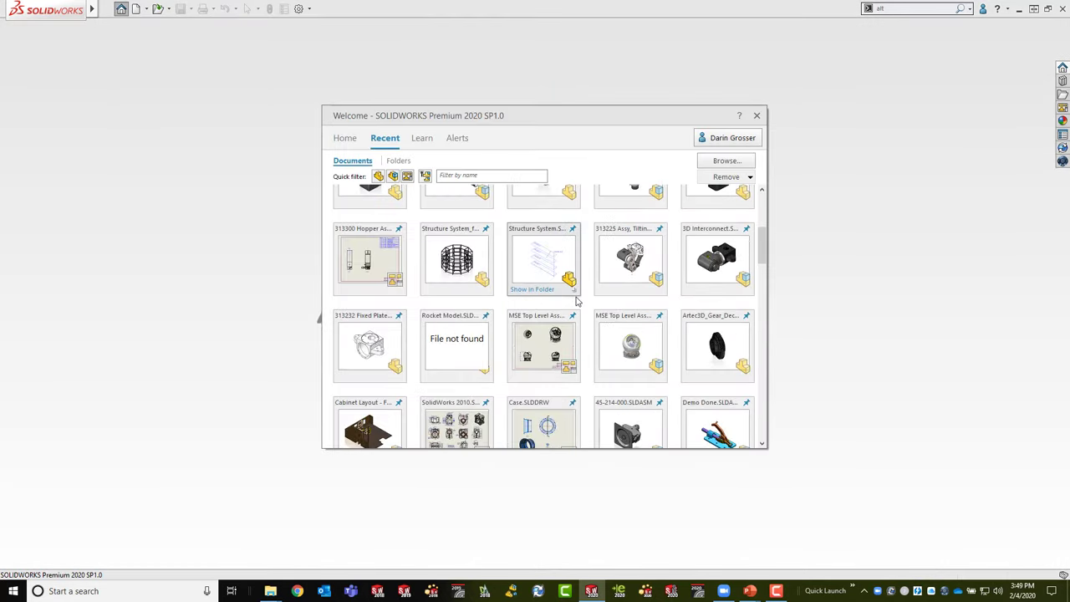
{"action": "scroll", "coordinate": [545, 267], "scroll_direction": "up", "scroll_amount": 7}
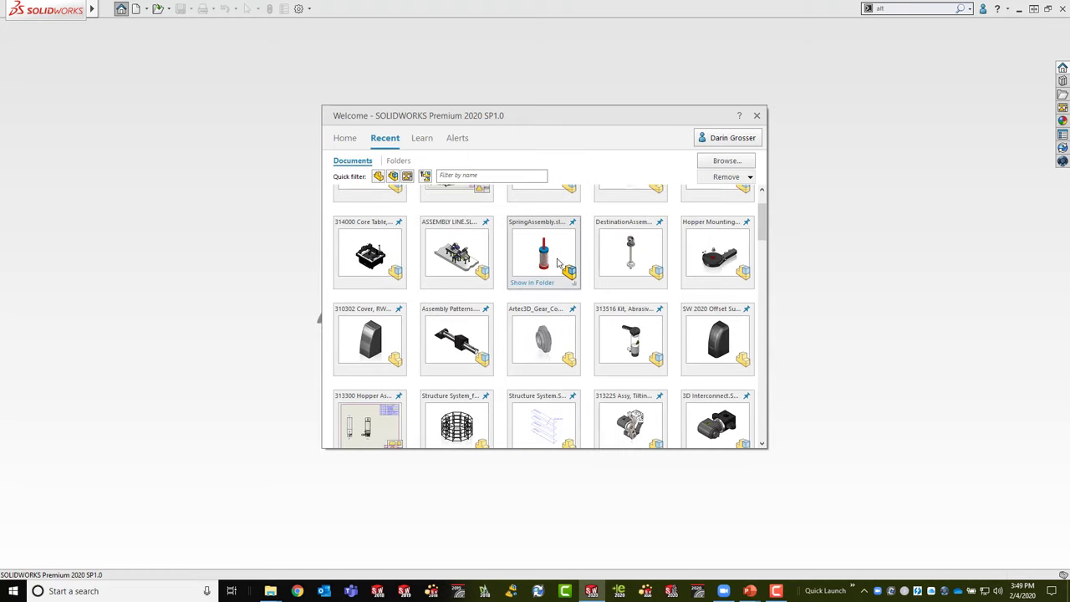
{"action": "scroll", "coordinate": [558, 264], "scroll_direction": "down", "scroll_amount": 6}
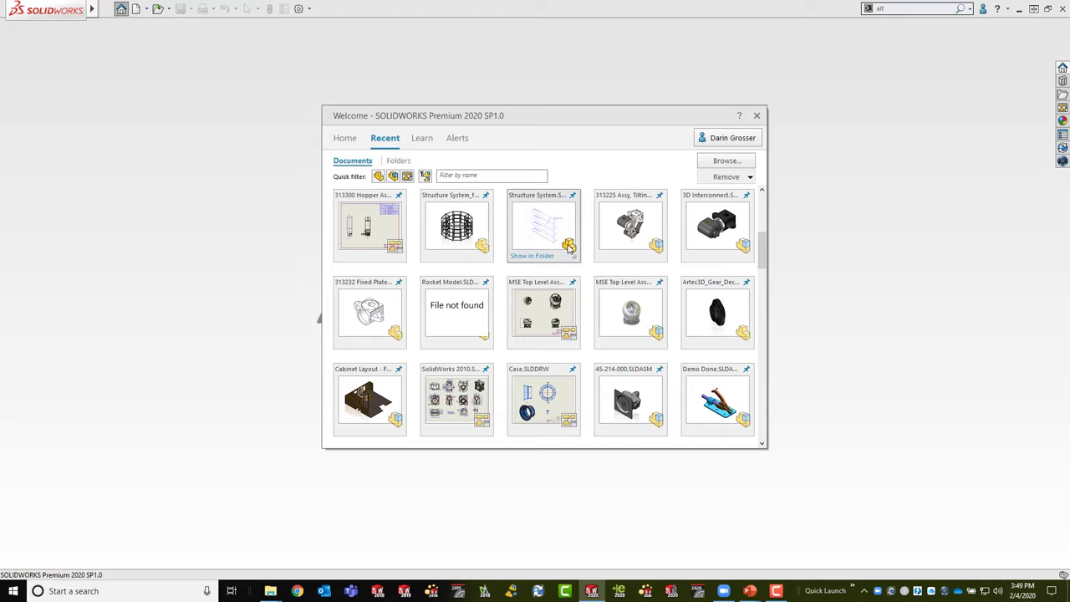
{"action": "scroll", "coordinate": [568, 247], "scroll_direction": "down", "scroll_amount": 2}
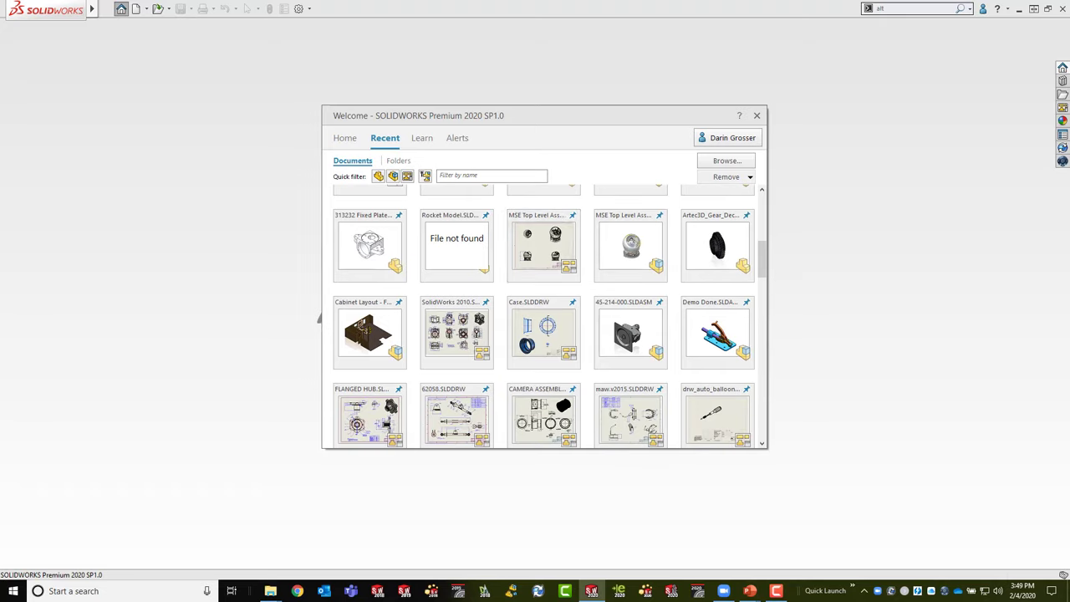
{"action": "scroll", "coordinate": [405, 281], "scroll_direction": "up", "scroll_amount": 2}
{"action": "key", "text": "Escape"}
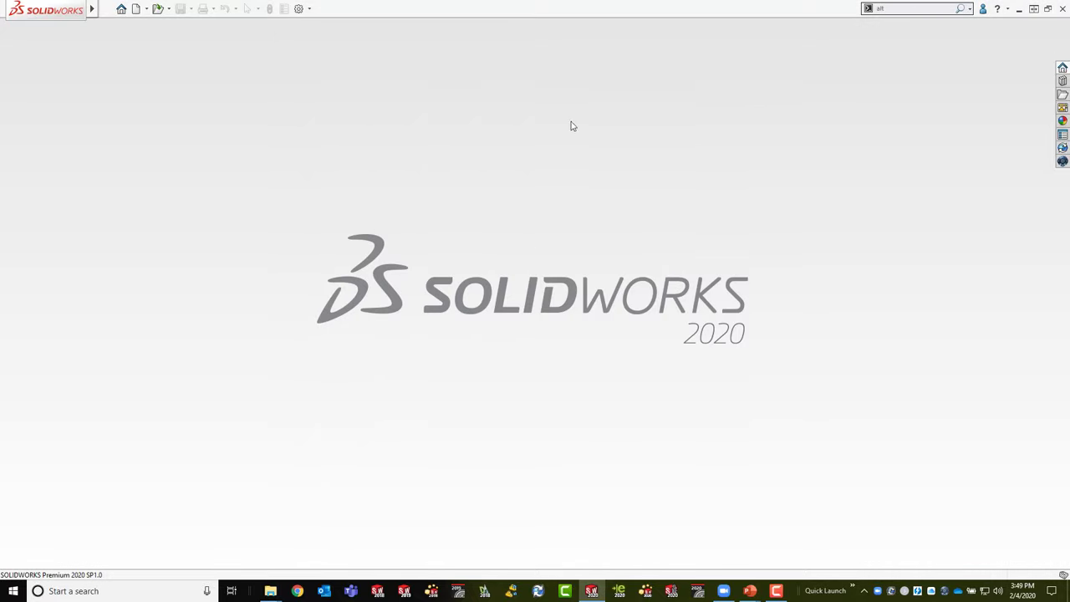